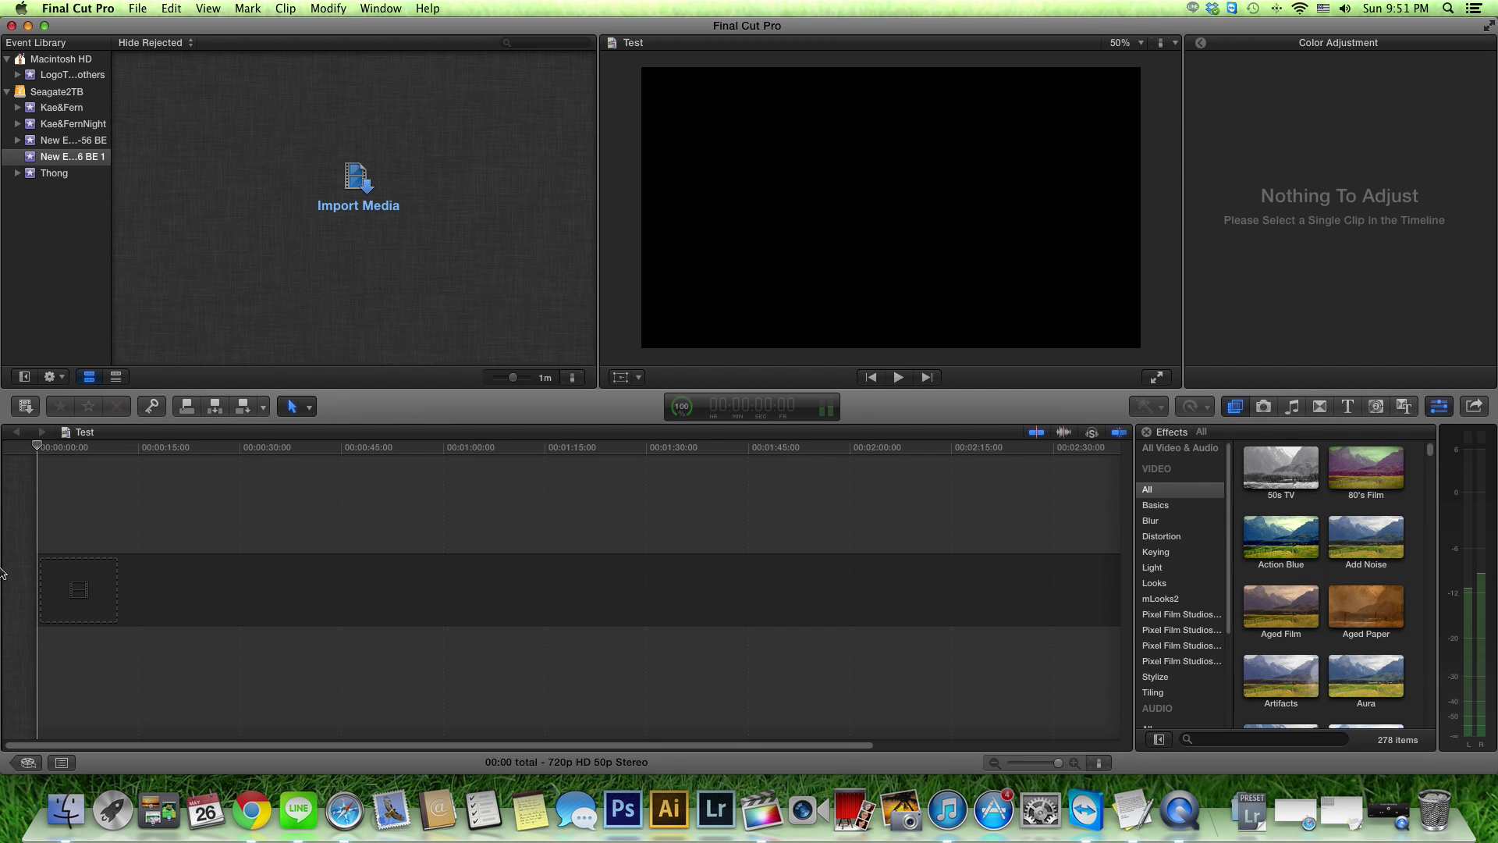
# Switch the editor to full screen and show the Project Library with all its drives.
pyautogui.click(1487, 25)
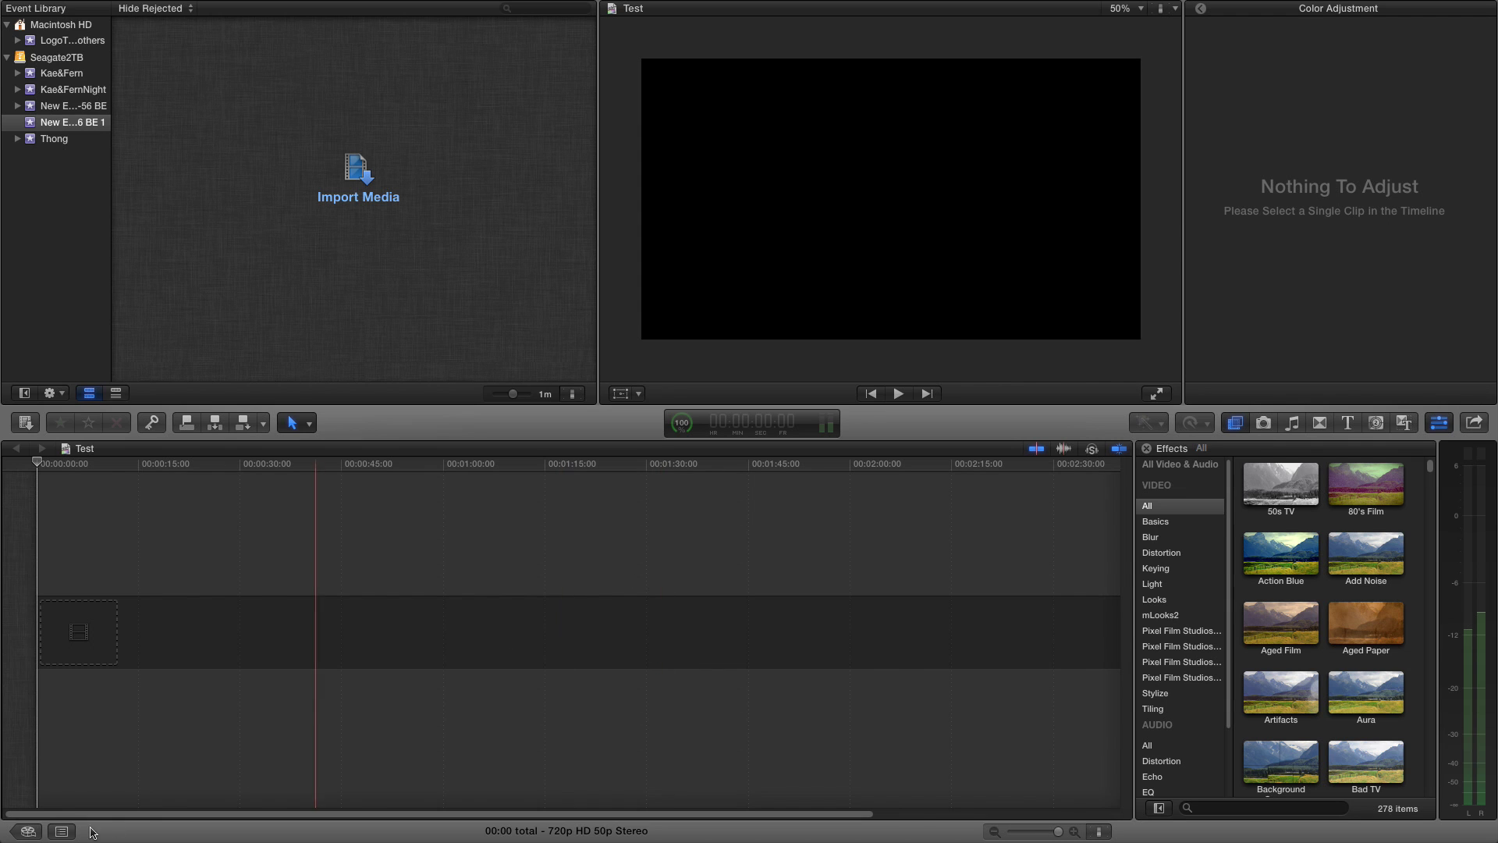
pyautogui.click(28, 832)
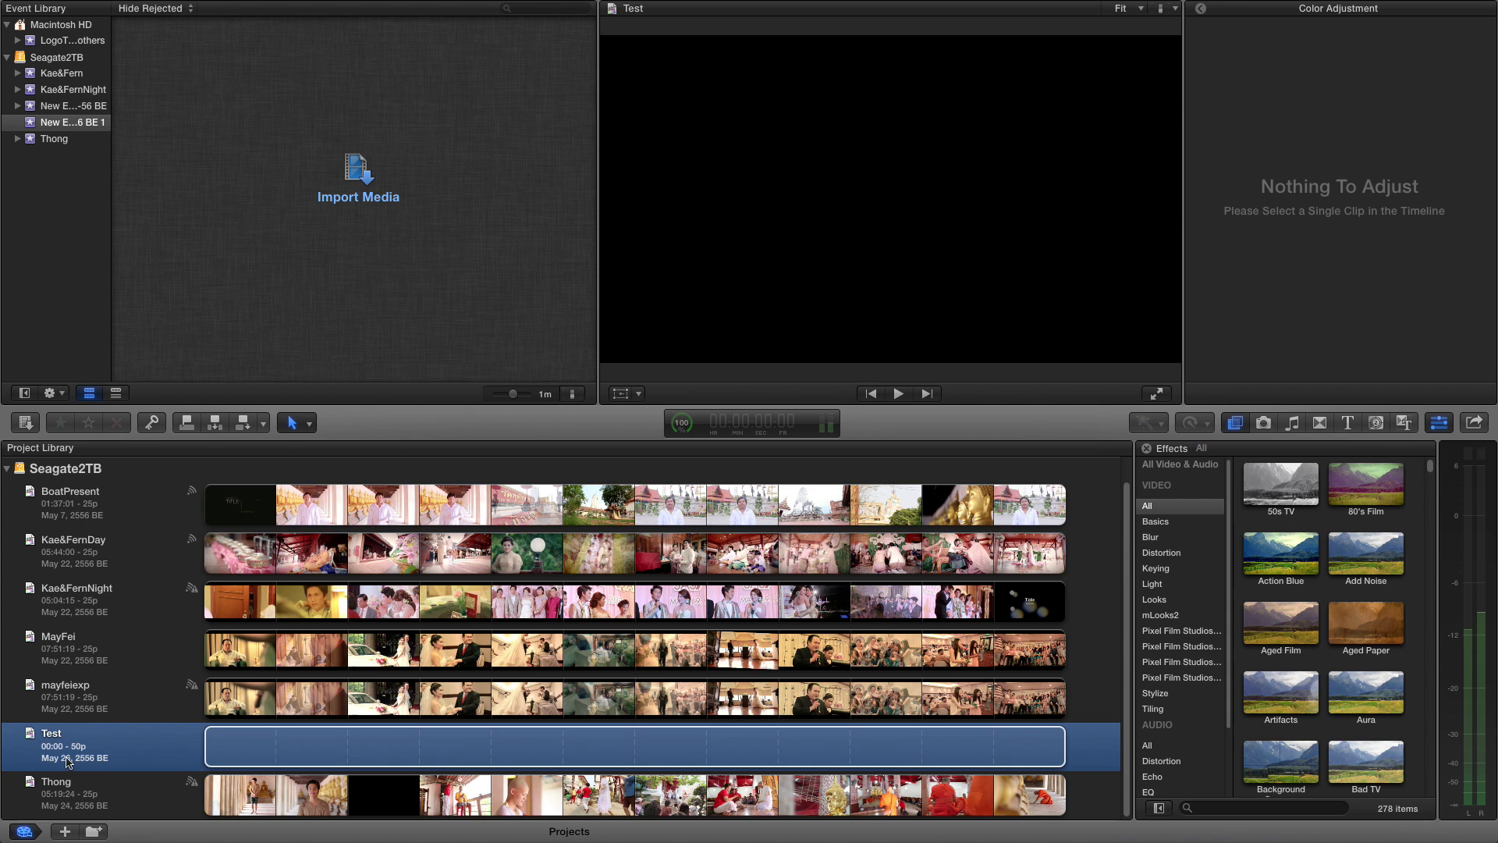
pyautogui.scroll(1, 99, 561)
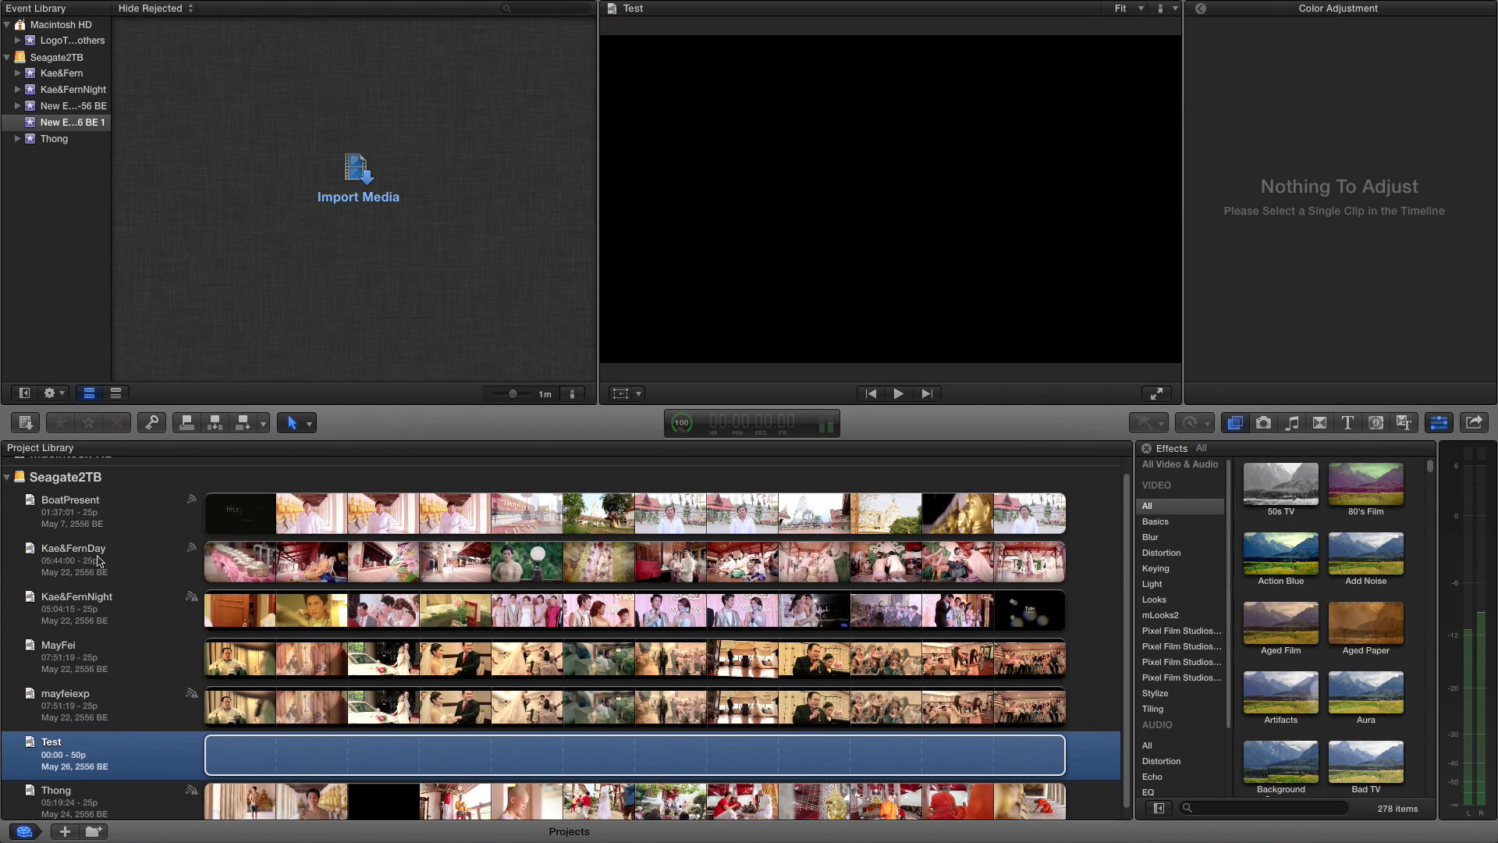
pyautogui.scroll(2, 546, 558)
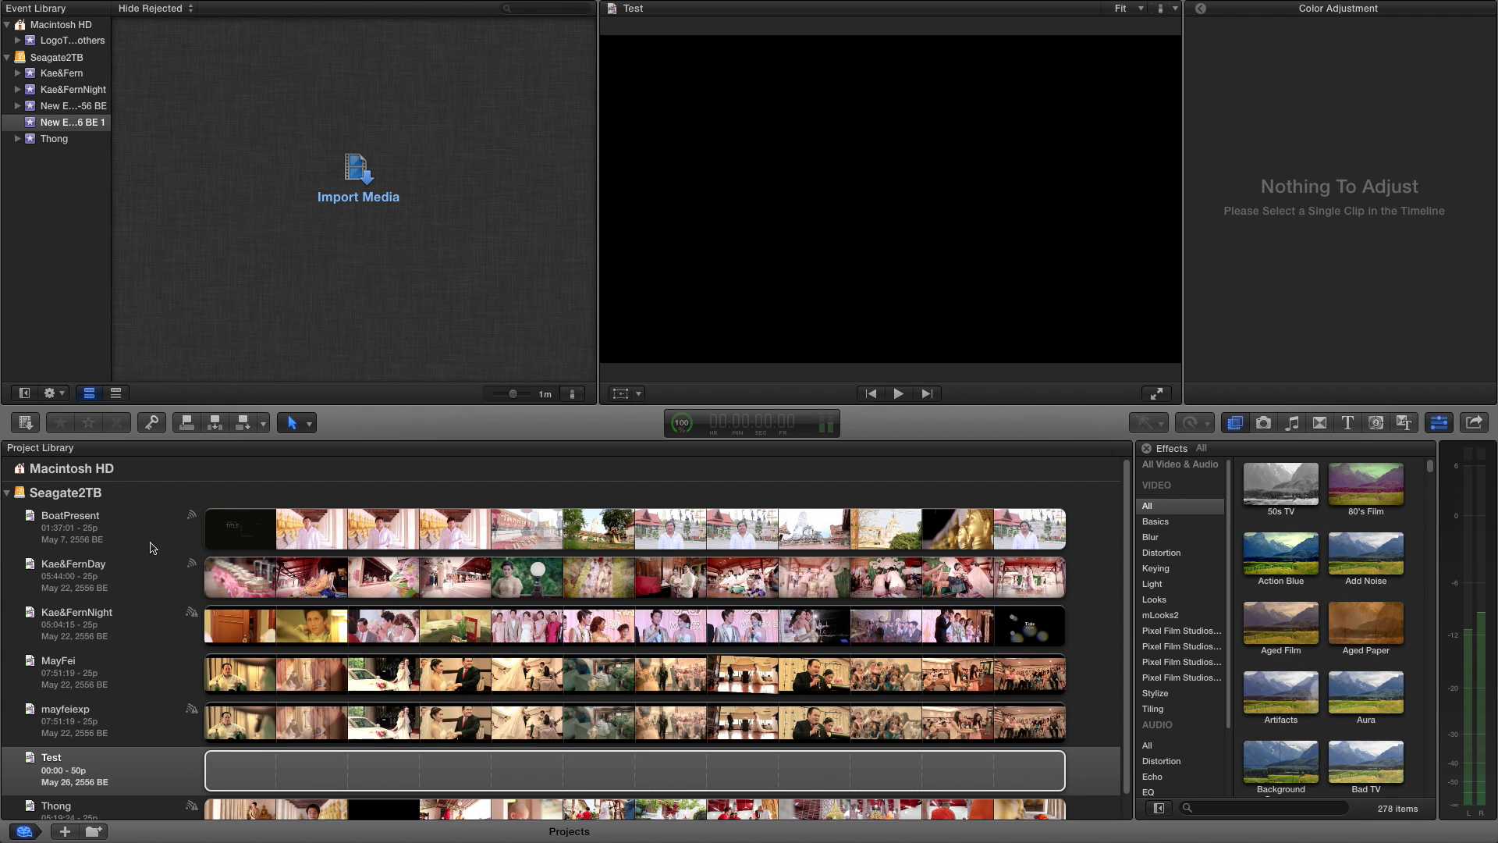
pyautogui.rightClick(74, 476)
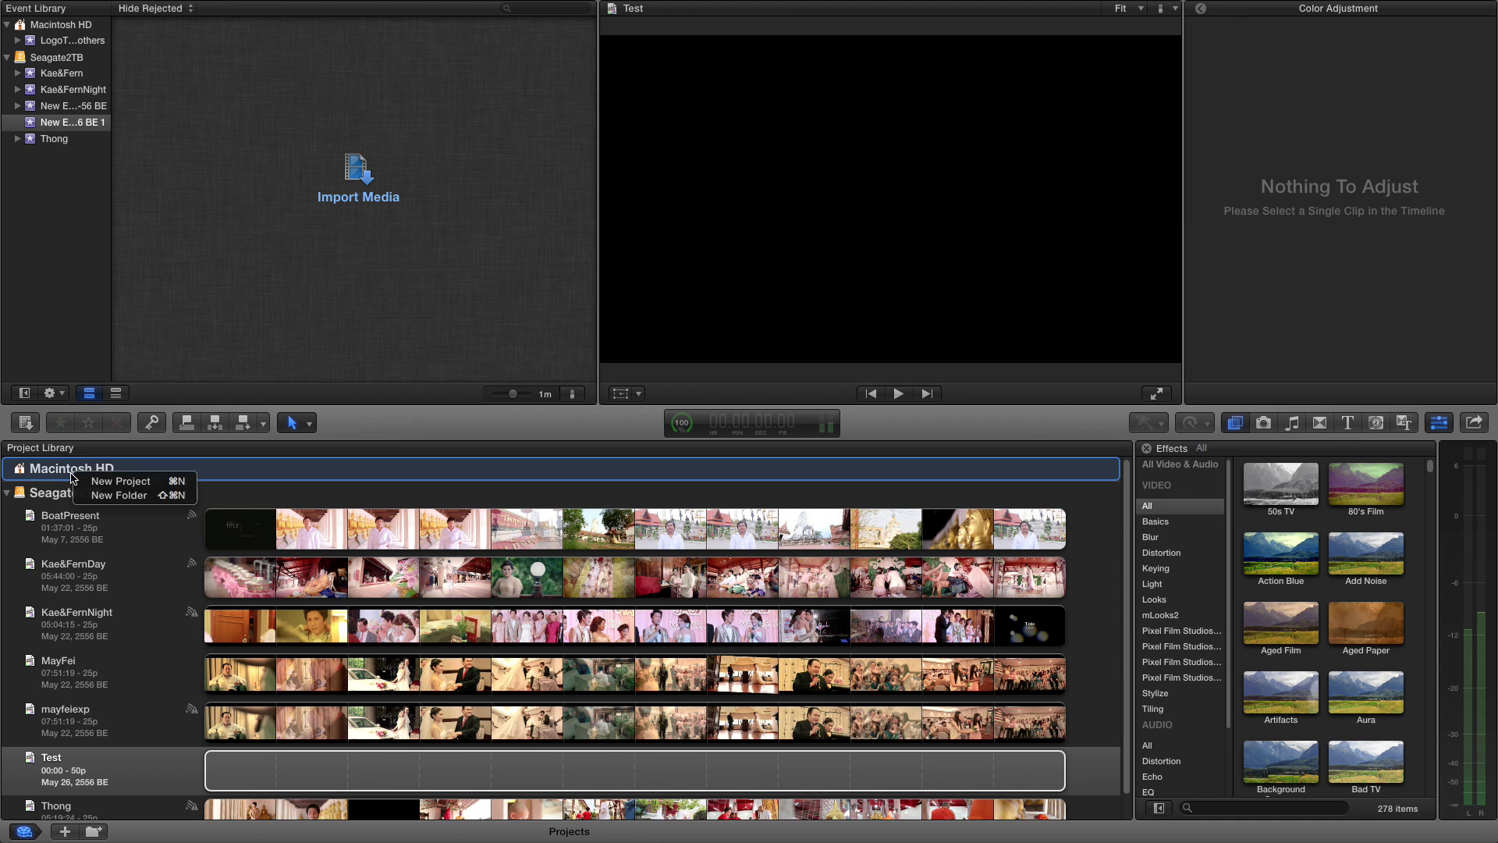
pyautogui.click(61, 472)
pyautogui.rightClick(60, 472)
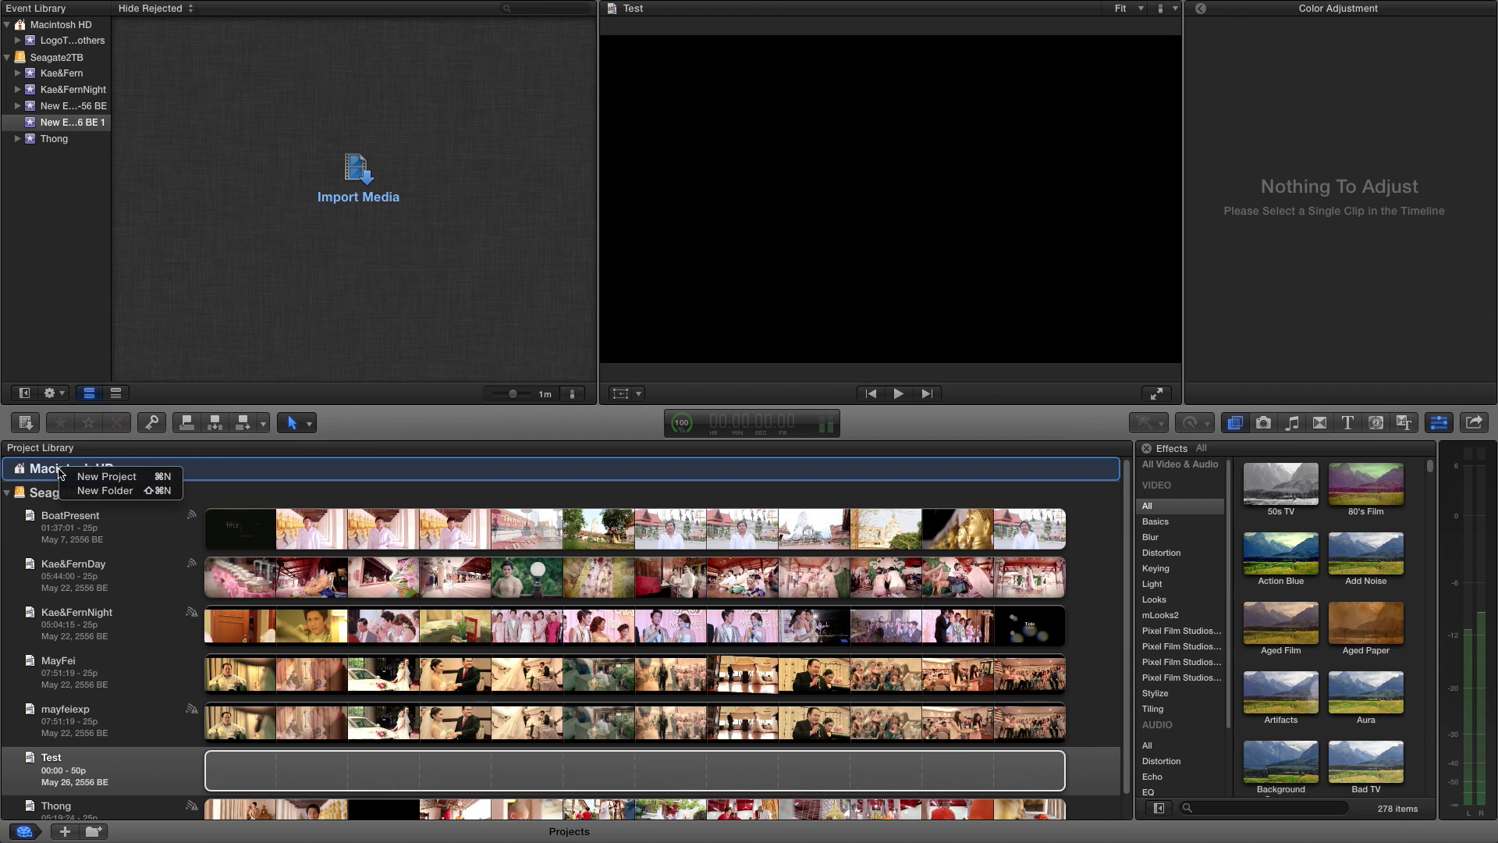
pyautogui.click(16, 490)
# Create a new project named TestFCPX on the Seagate2TB drive, keeping the default settings.
pyautogui.click(35, 498)
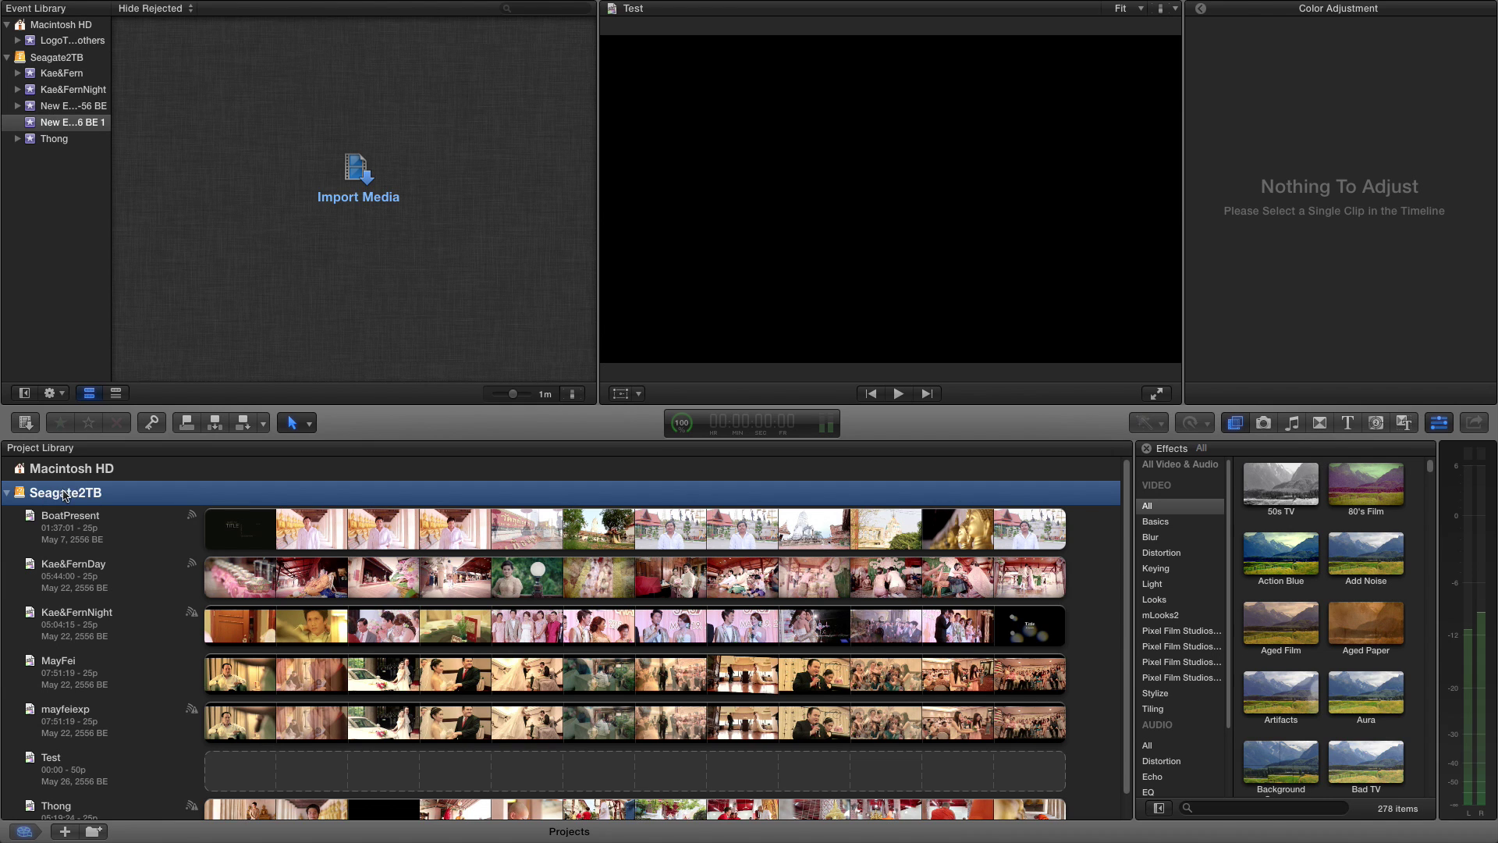
pyautogui.rightClick(72, 499)
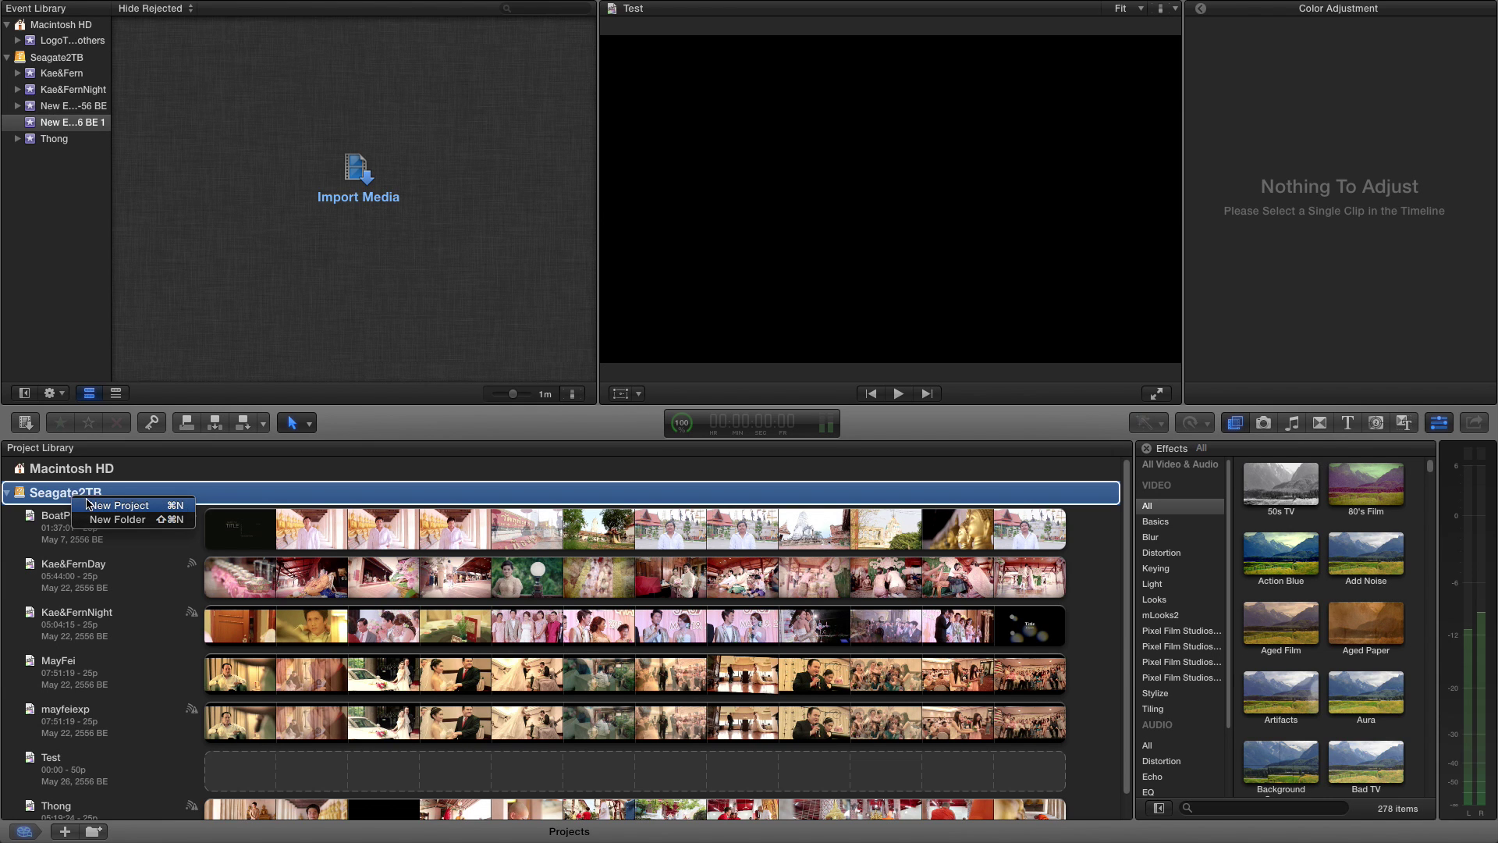
pyautogui.click(118, 506)
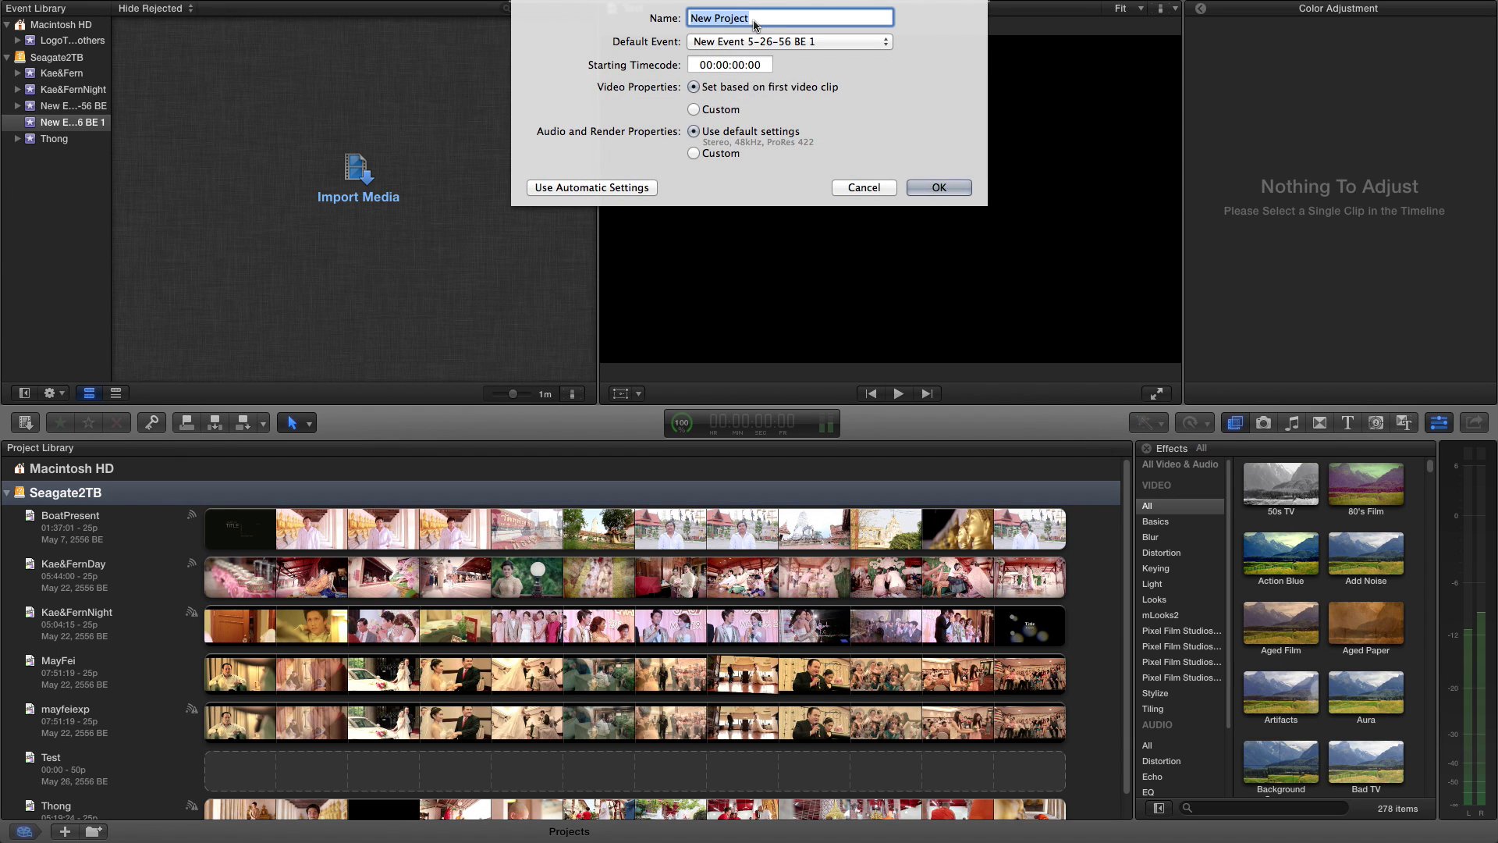
pyautogui.write('TestFCPX')
pyautogui.click(626, 191)
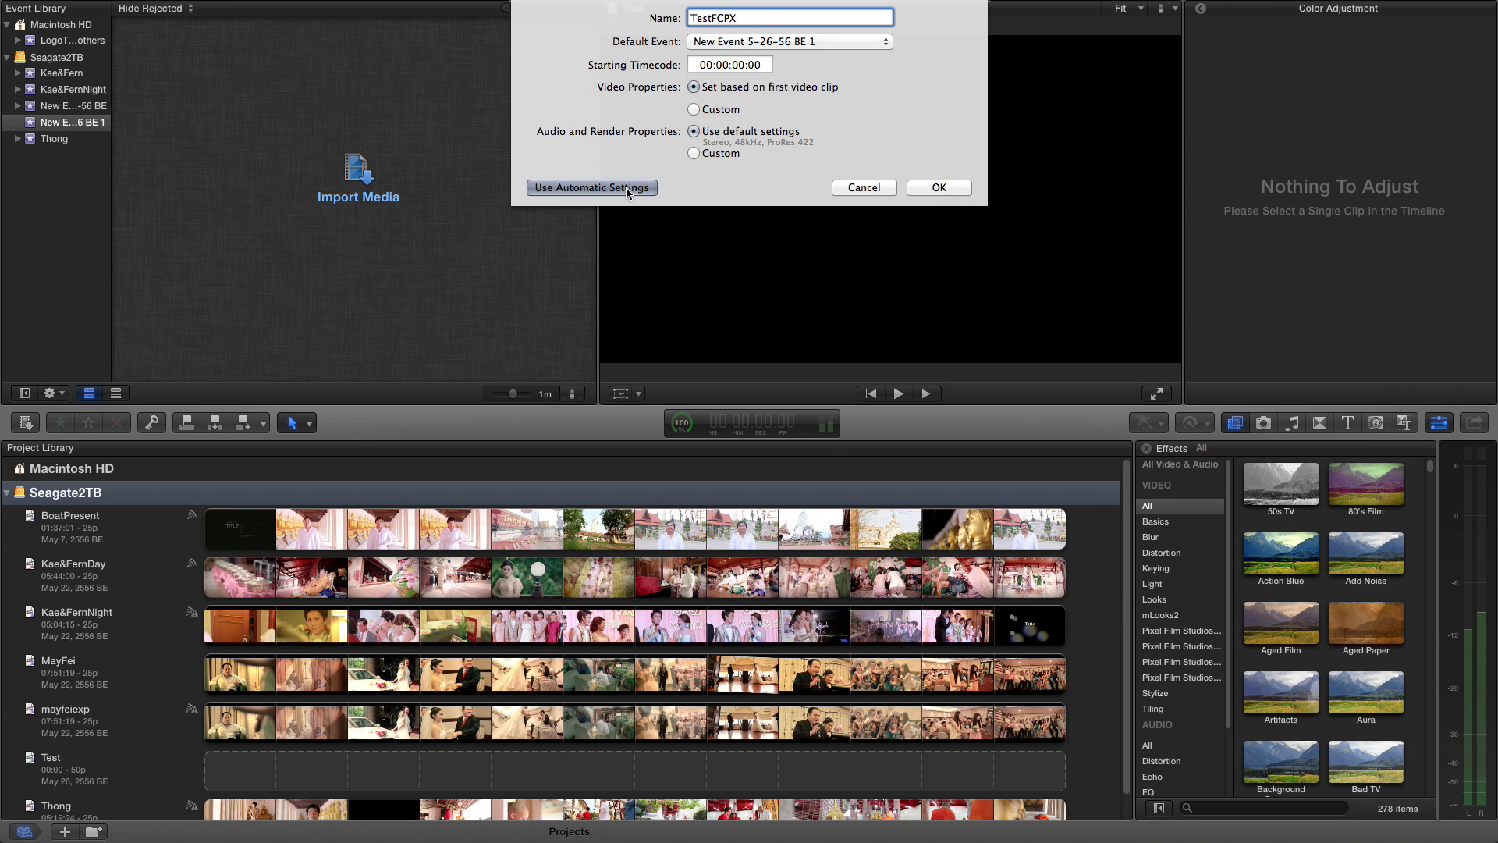
pyautogui.click(616, 81)
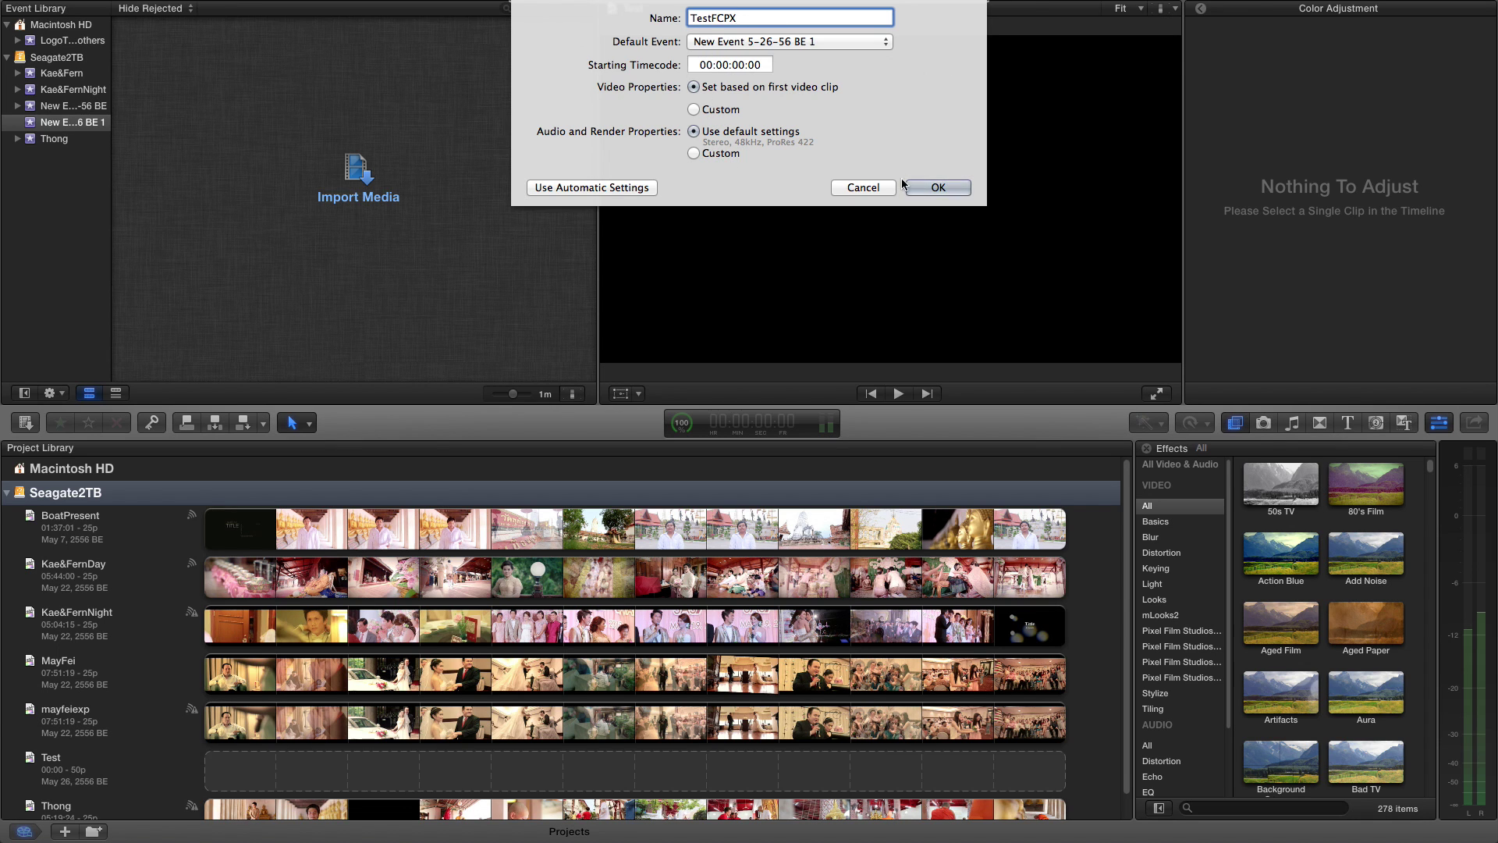
pyautogui.click(931, 188)
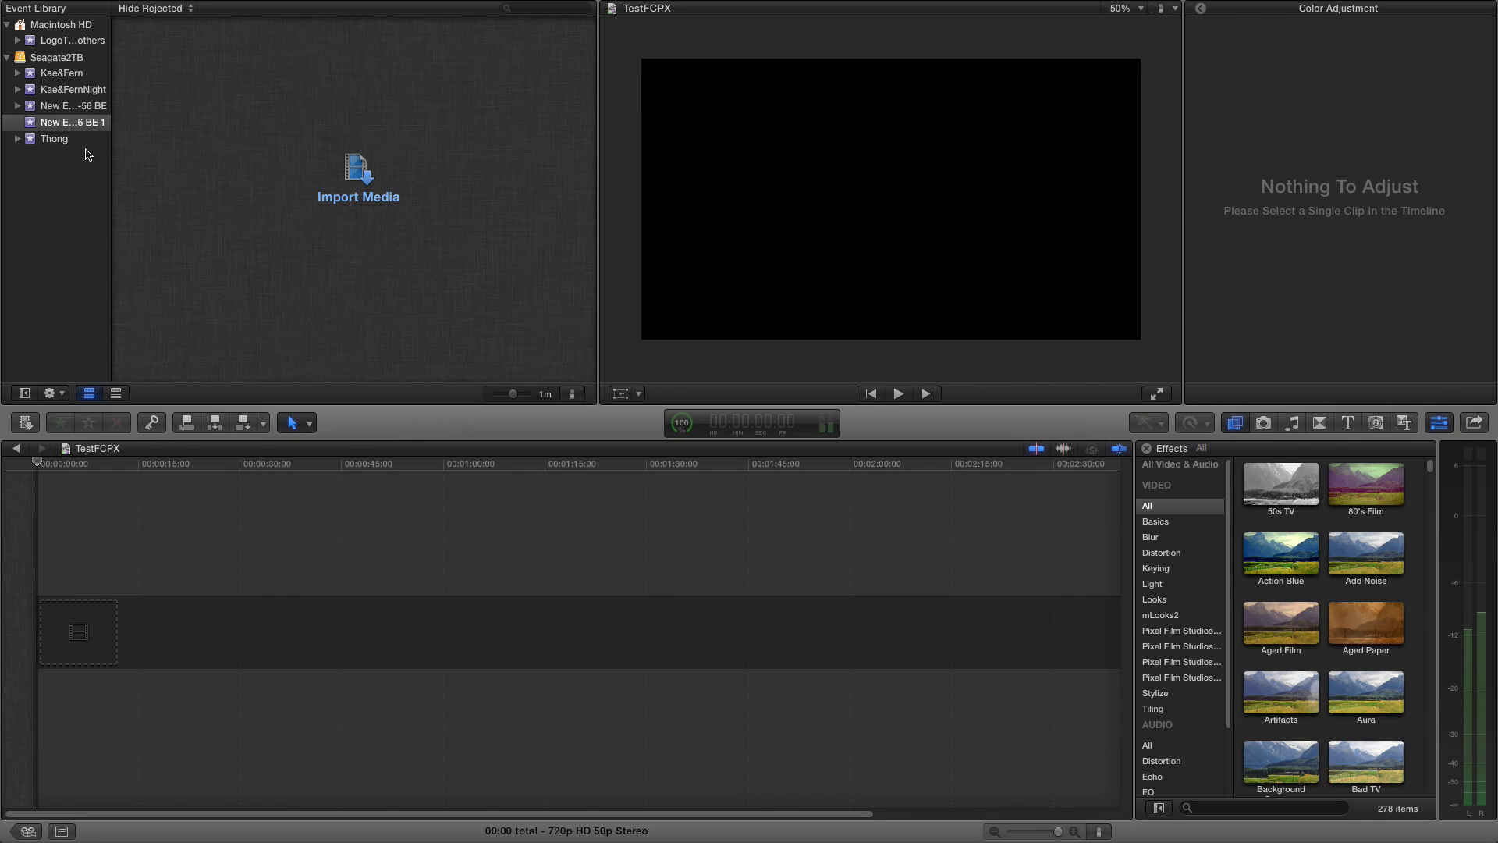
# Create a new event named TESTFCPX on the Seagate2TB drive in the Event Library.
pyautogui.rightClick(46, 63)
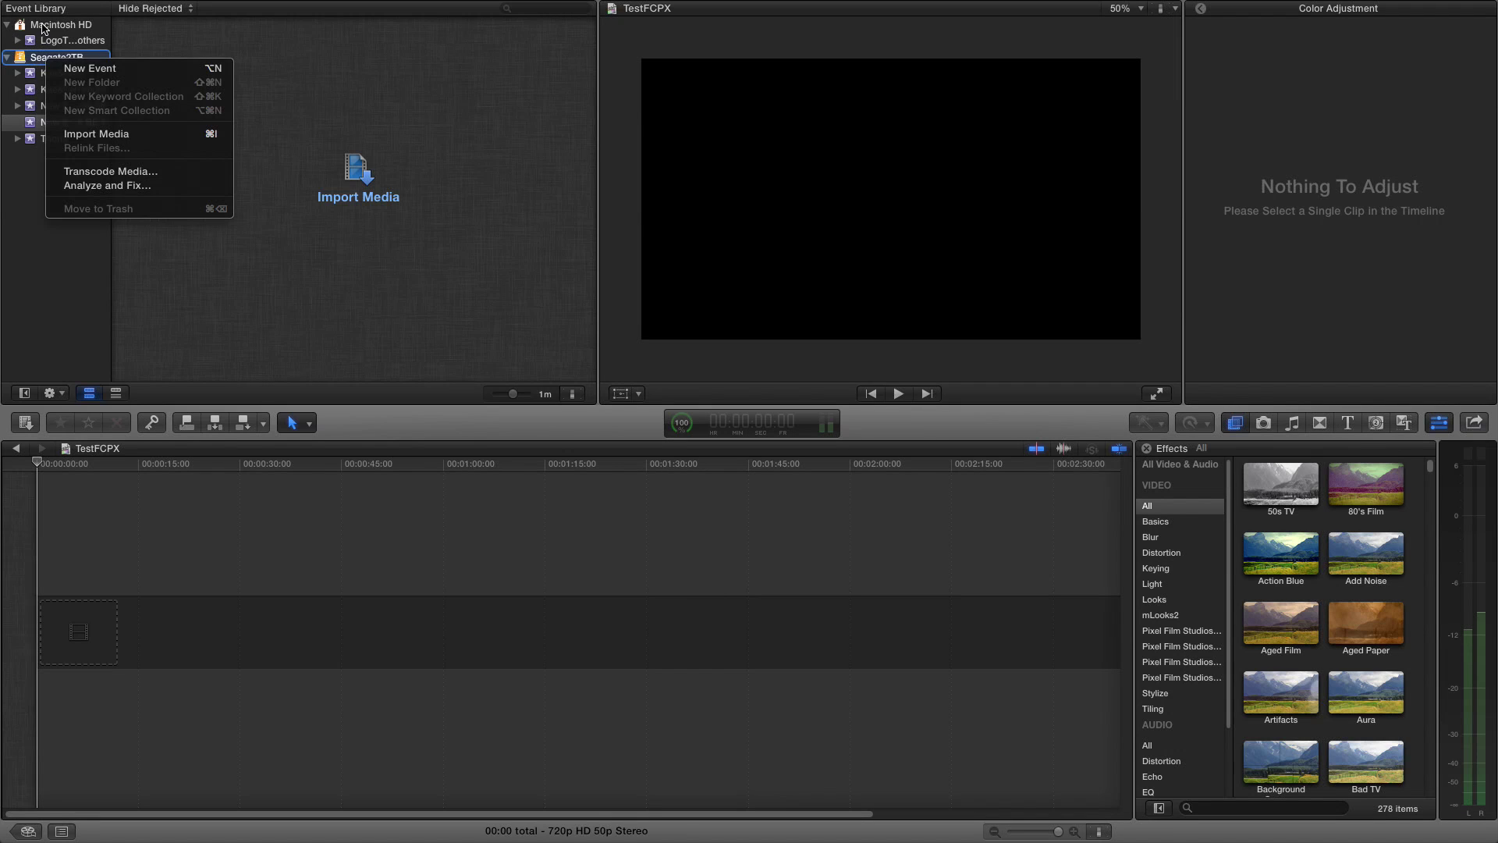
pyautogui.rightClick(43, 25)
pyautogui.click(32, 67)
pyautogui.rightClick(37, 59)
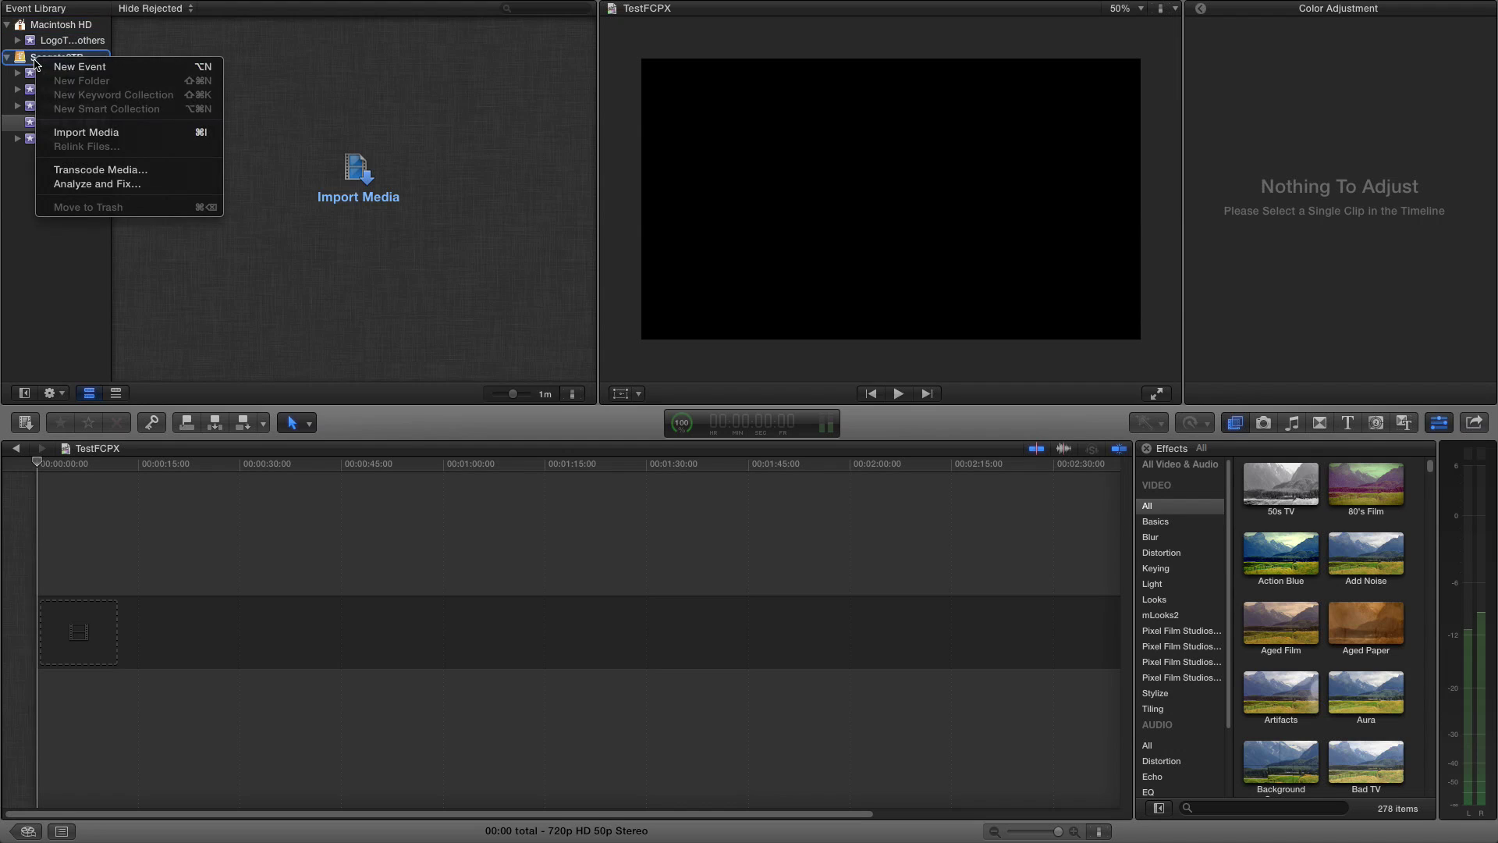
pyautogui.click(51, 68)
pyautogui.write('TESTFCP')
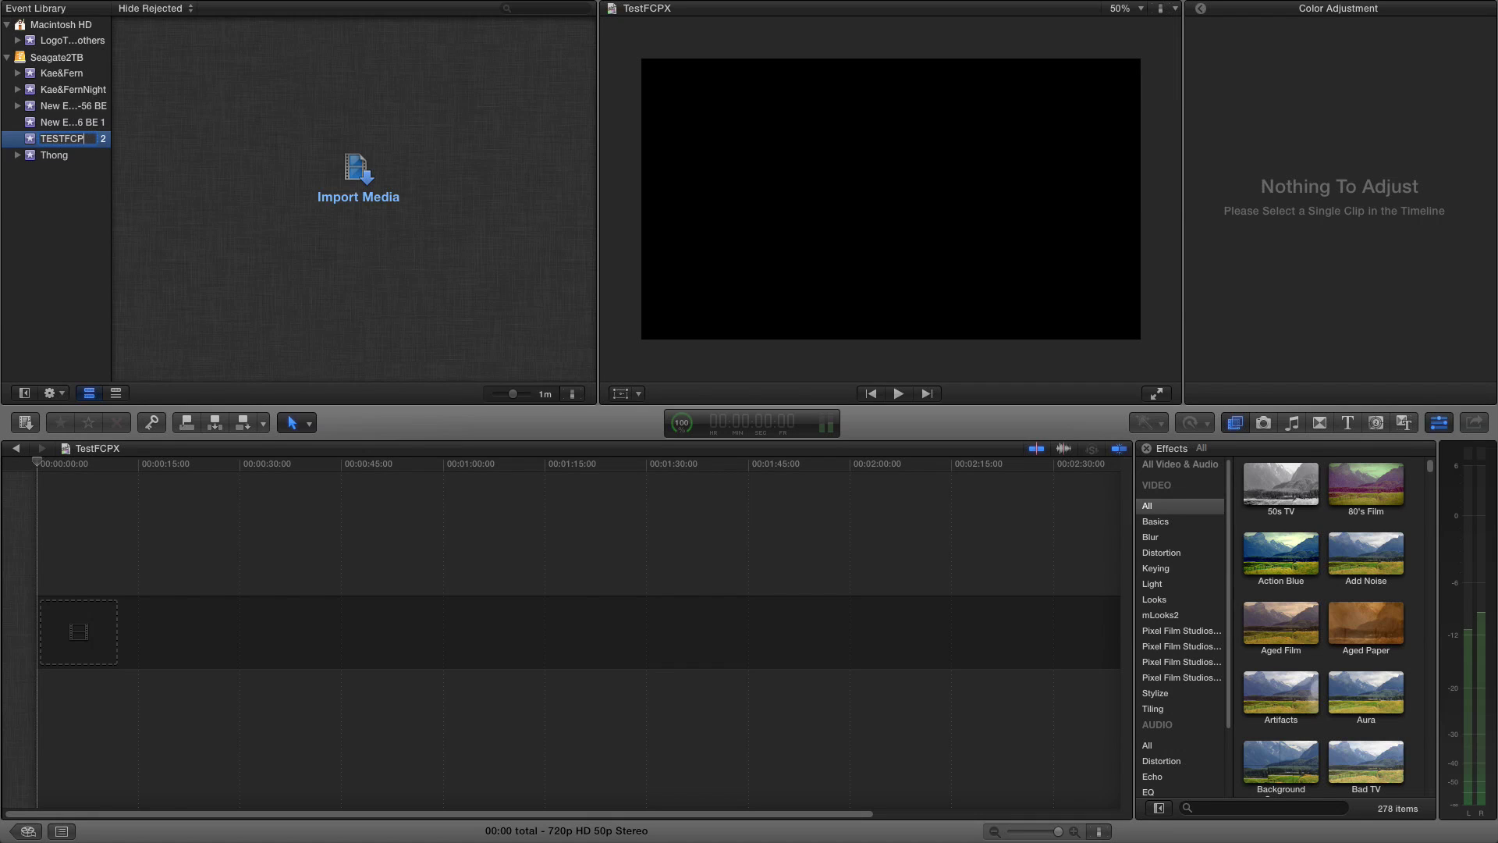
pyautogui.write('X')
pyautogui.press('Return')
pyautogui.click(69, 139)
pyautogui.click(30, 140)
pyautogui.click(358, 175)
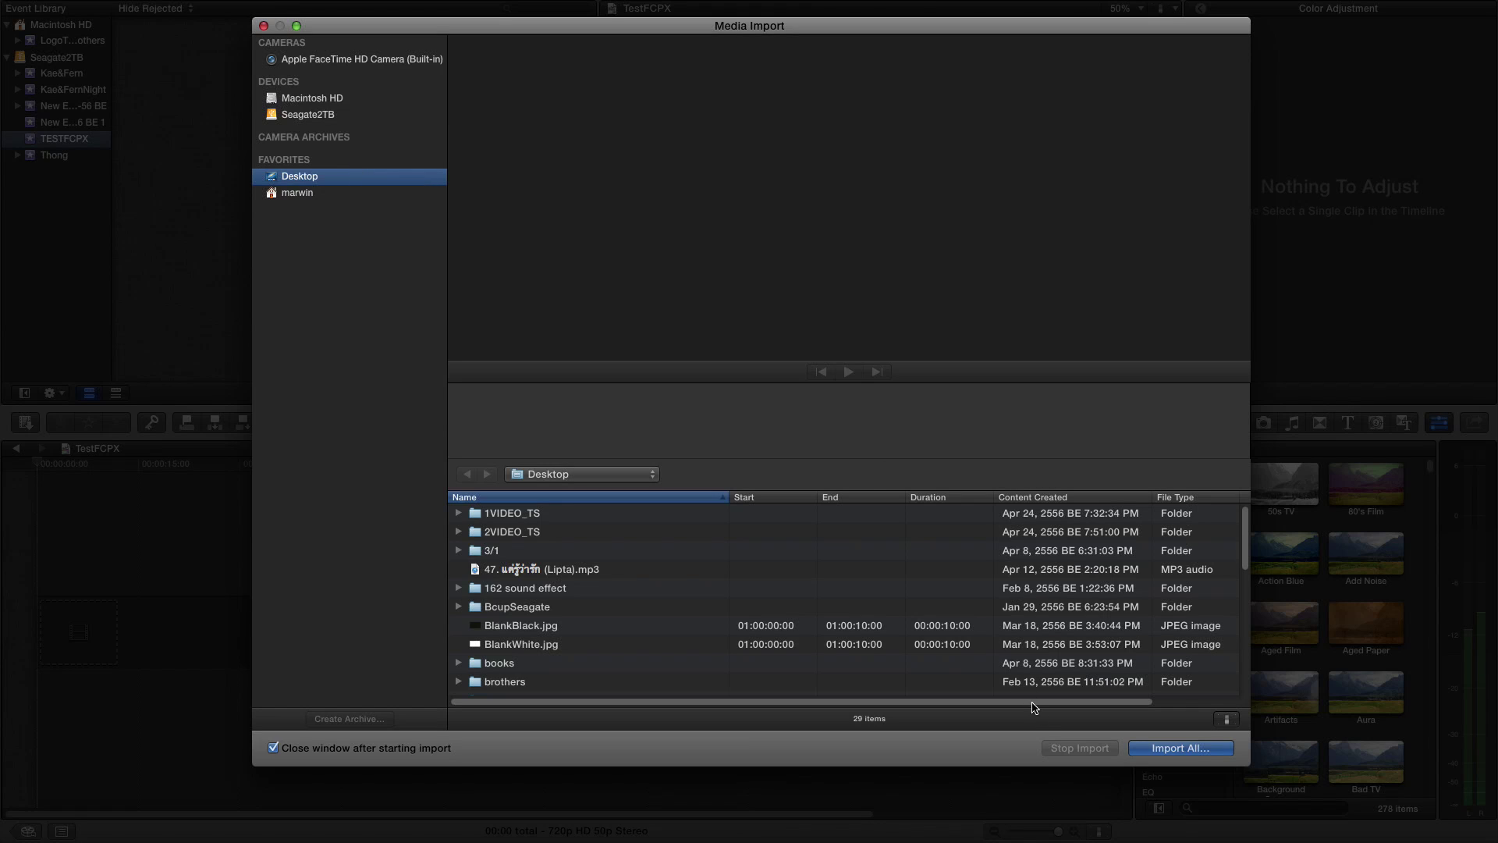
pyautogui.click(265, 26)
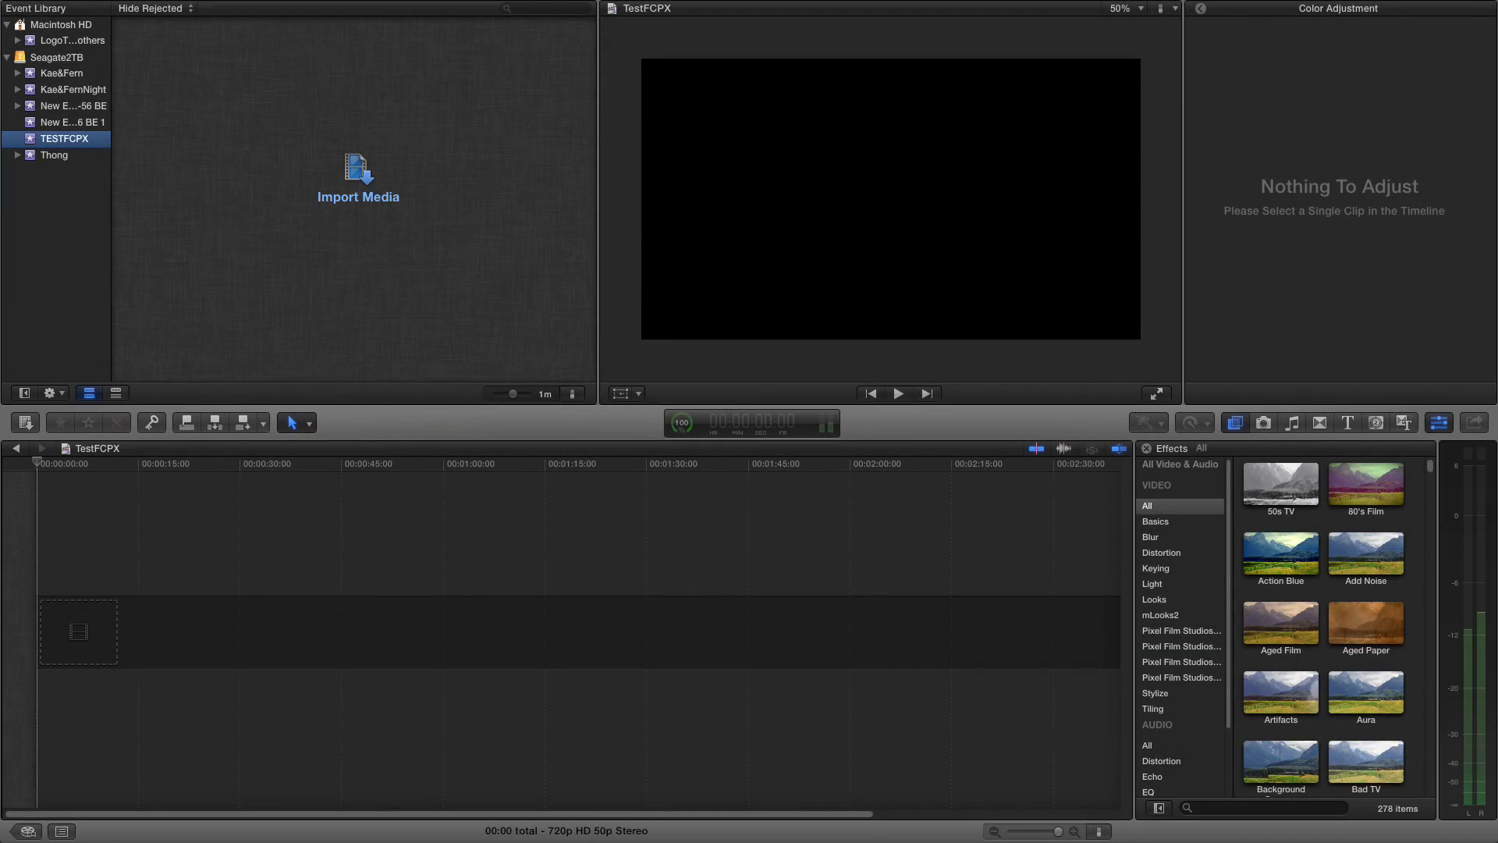
# Switch to Finder and look through the clips in the Latoscana folder on the Seagate2TB drive.
pyautogui.press('super+q')
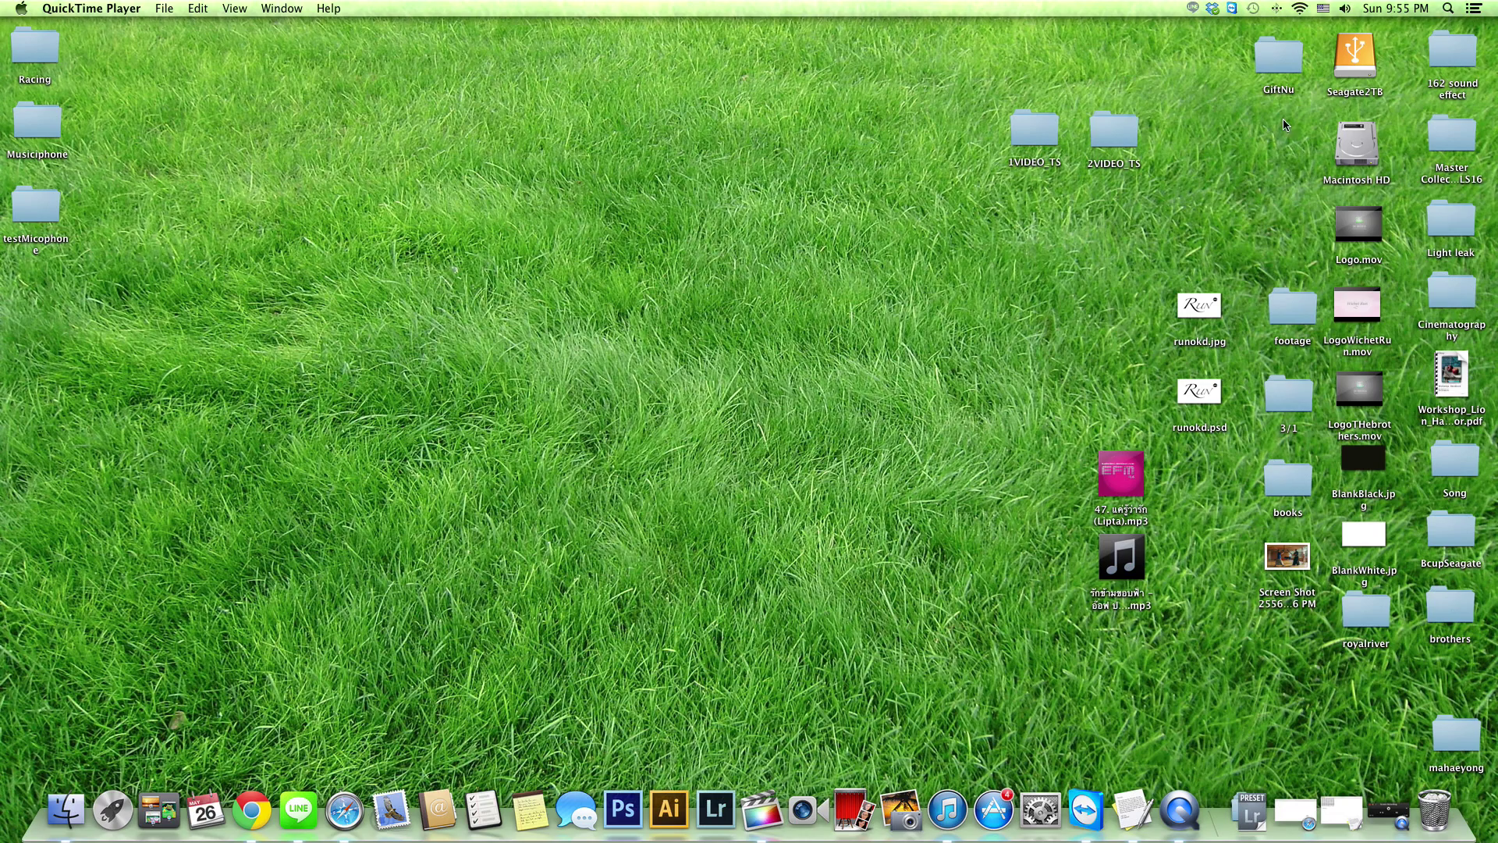
pyautogui.click(1355, 63)
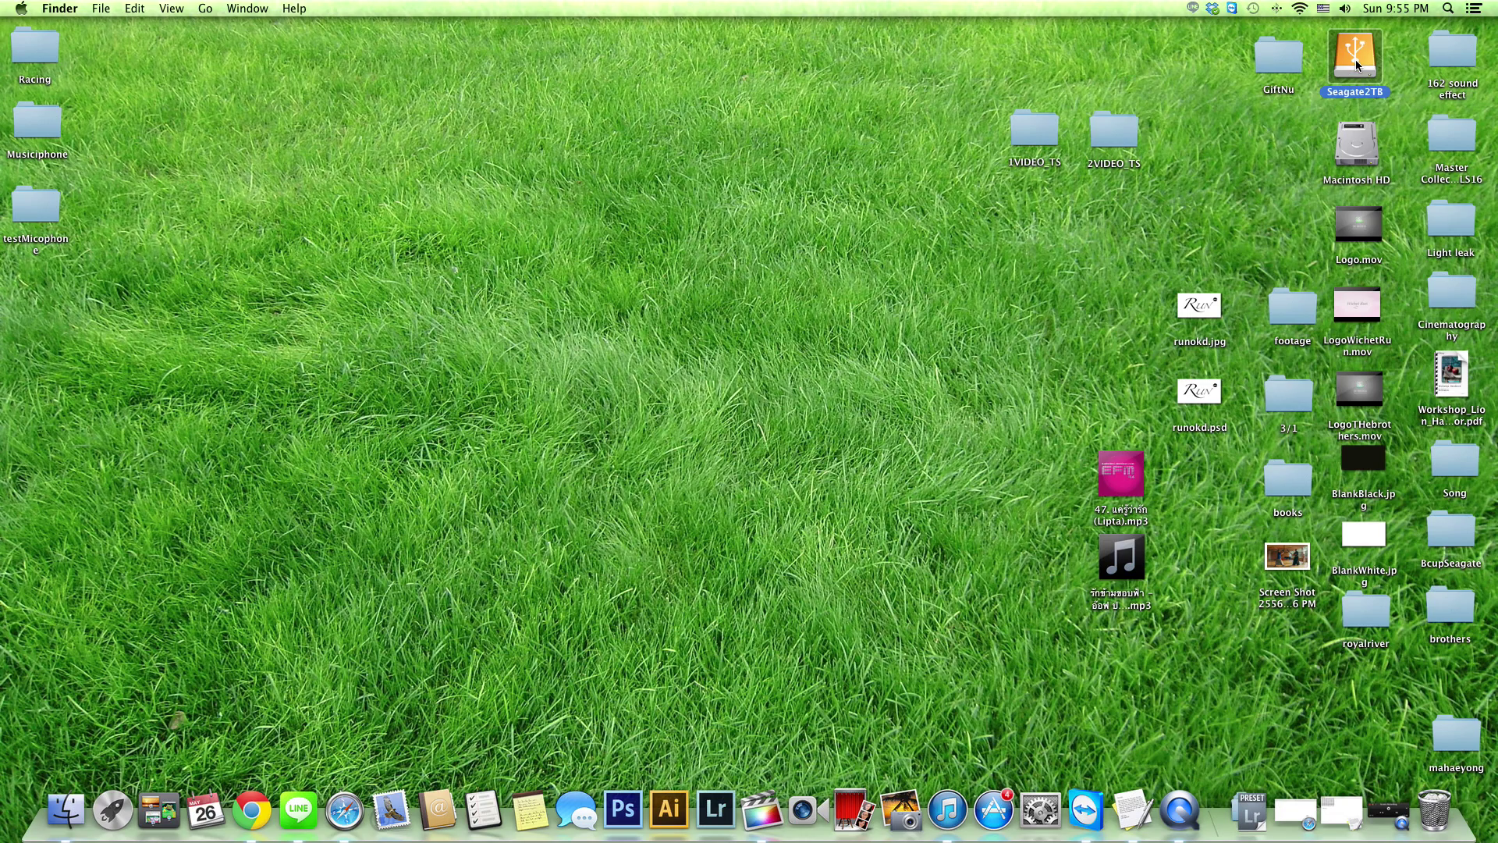
pyautogui.doubleClick(1355, 60)
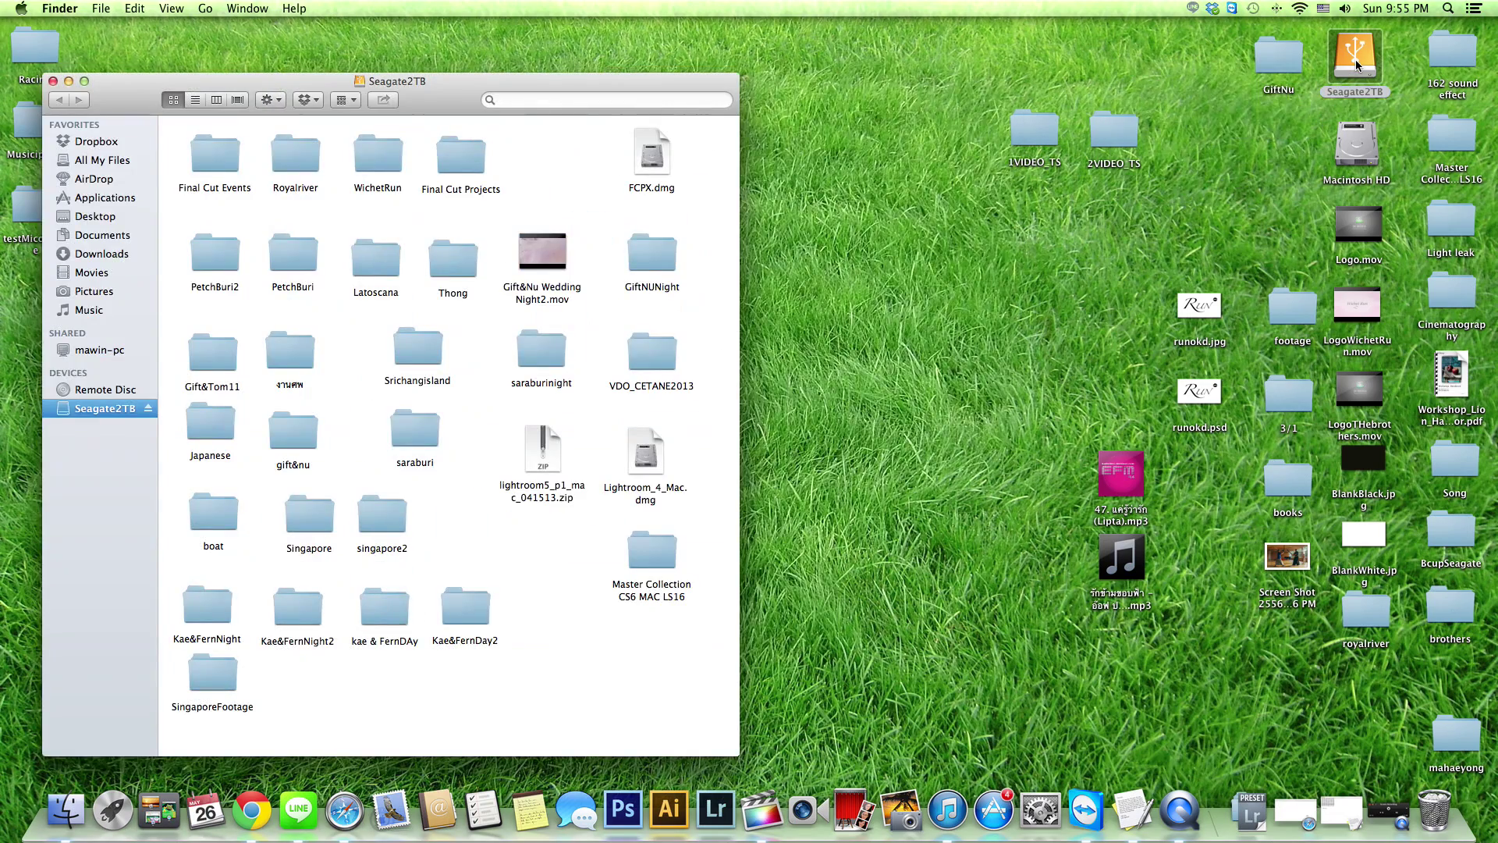
pyautogui.doubleClick(381, 262)
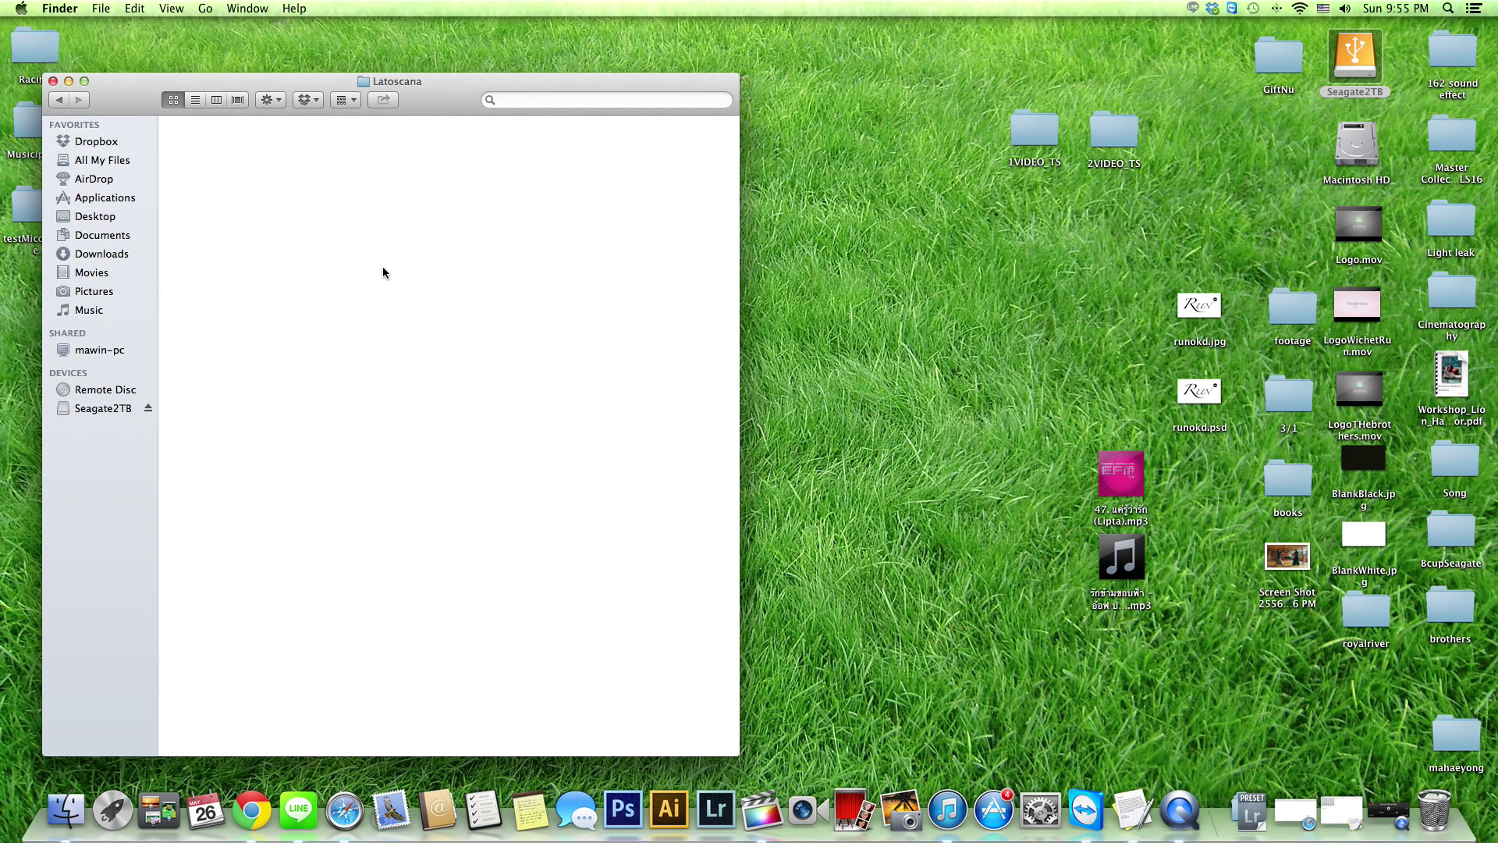
pyautogui.moveTo(597, 225); pyautogui.dragTo(648, 465)
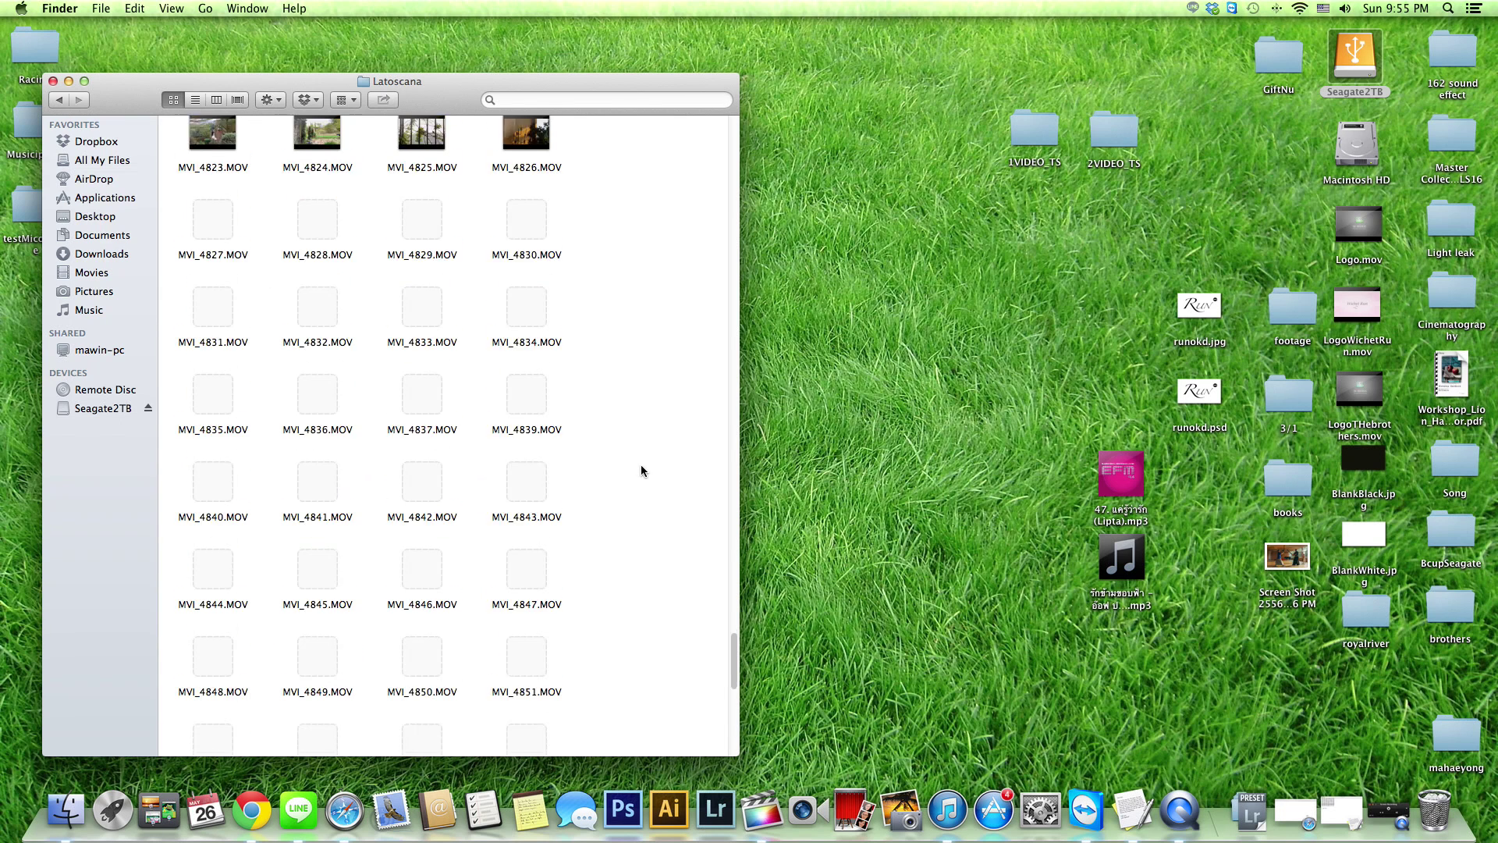
pyautogui.scroll(-5, 640, 465)
pyautogui.moveTo(738, 506); pyautogui.dragTo(735, 227)
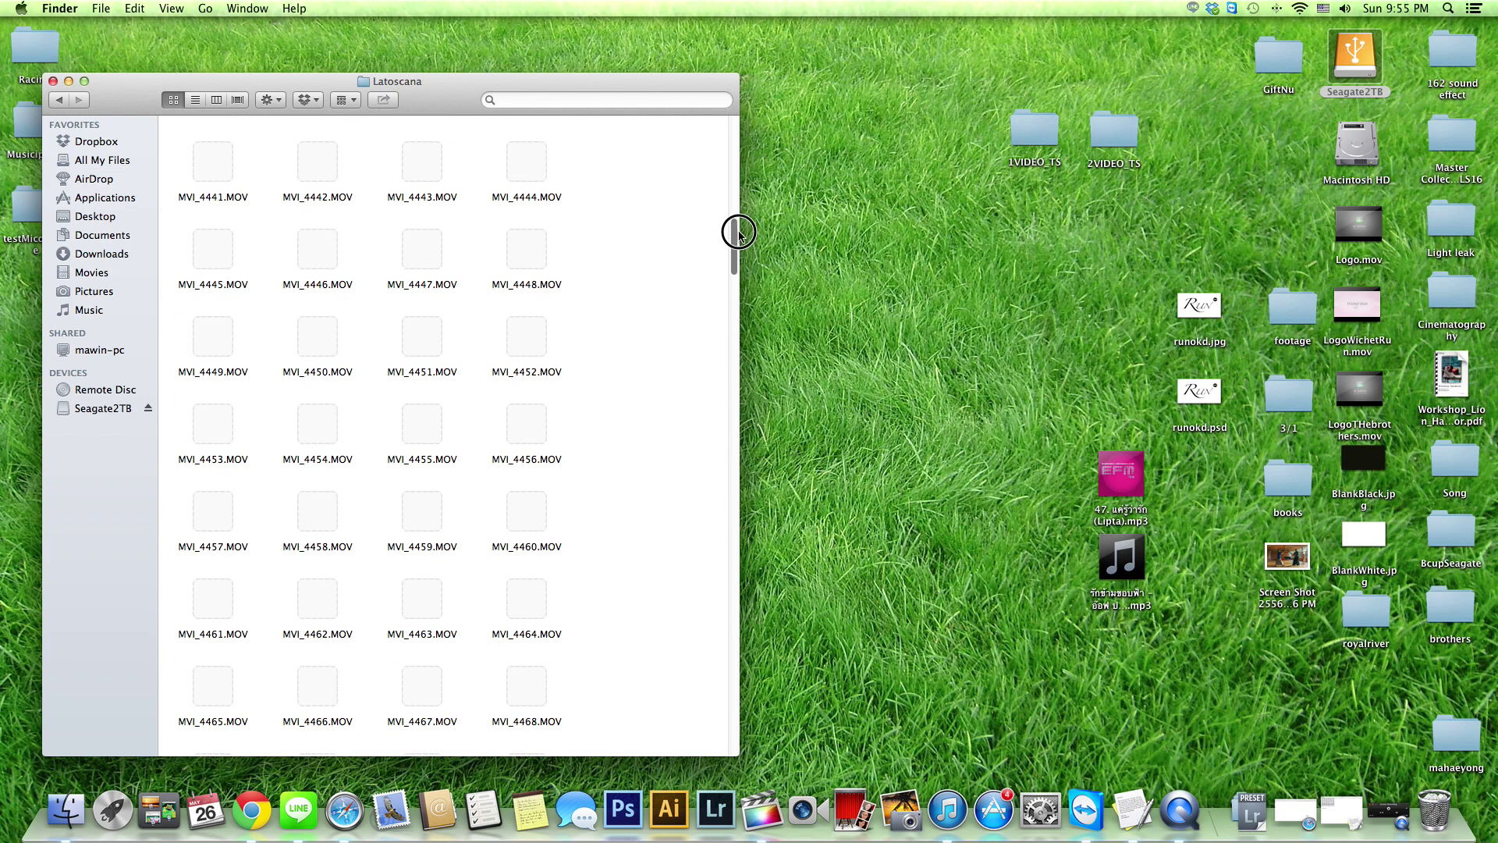
pyautogui.click(57, 99)
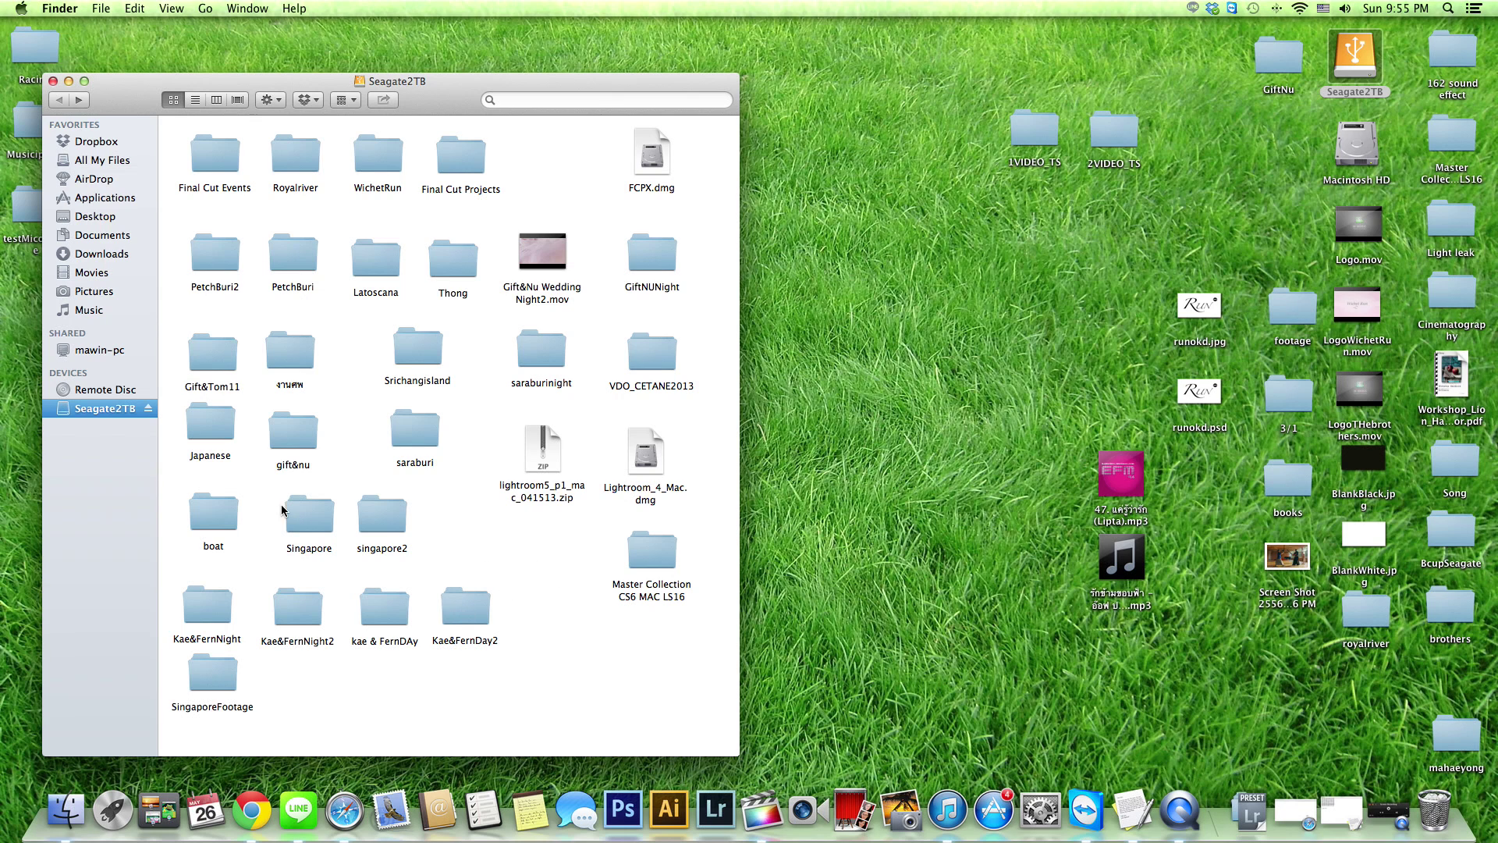
# Look at the clips in the SingaporeFootage folder, finishing with the Finder window closed.
pyautogui.click(380, 515)
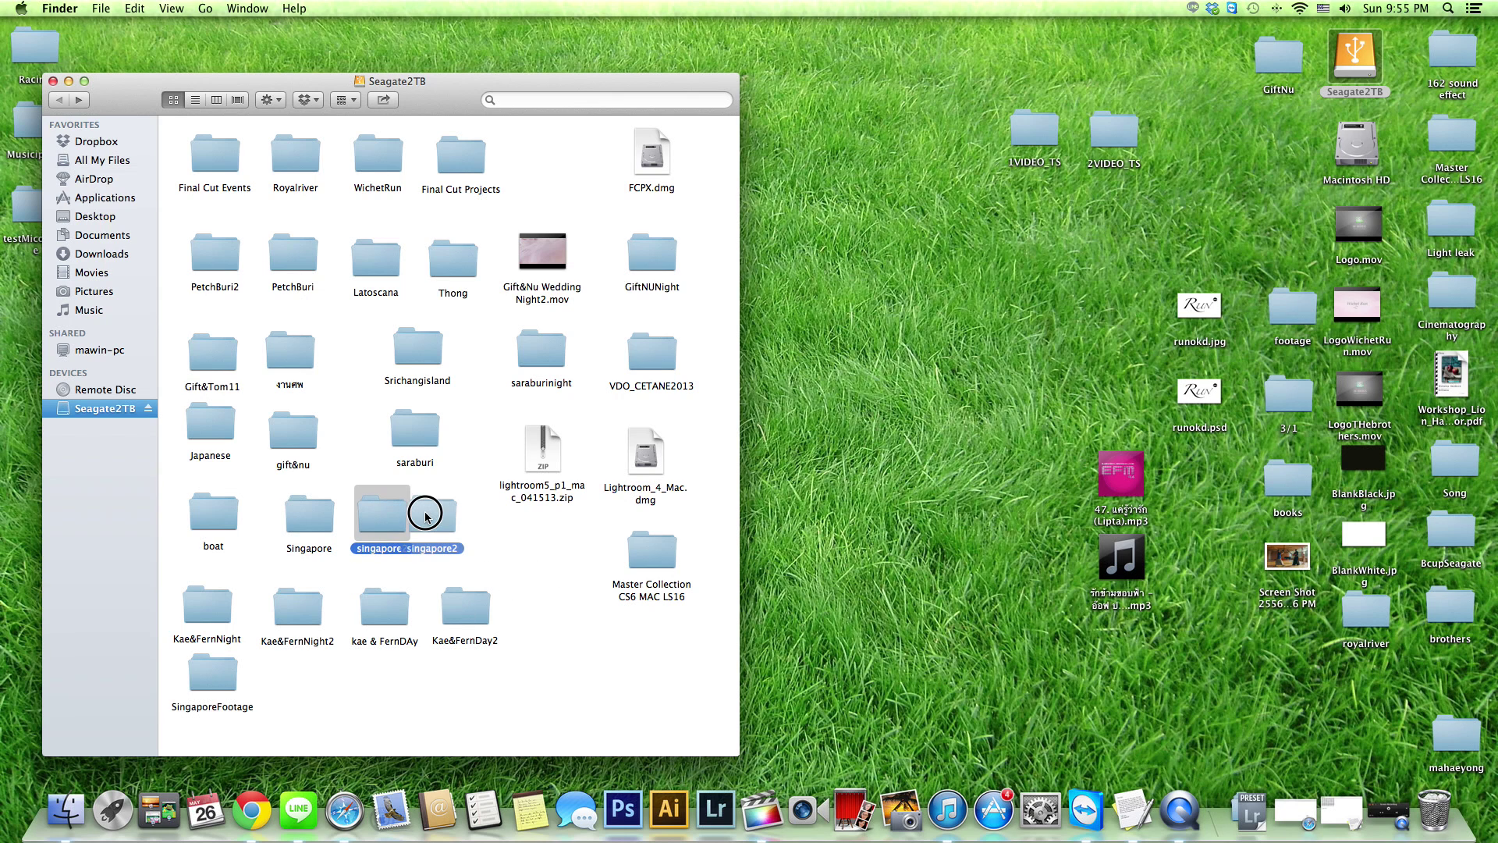
pyautogui.moveTo(408, 511)
pyautogui.mouseDown()
pyautogui.moveTo(543, 601)
pyautogui.moveTo(478, 535)
pyautogui.moveTo(412, 515)
pyautogui.mouseUp()
pyautogui.click(220, 678)
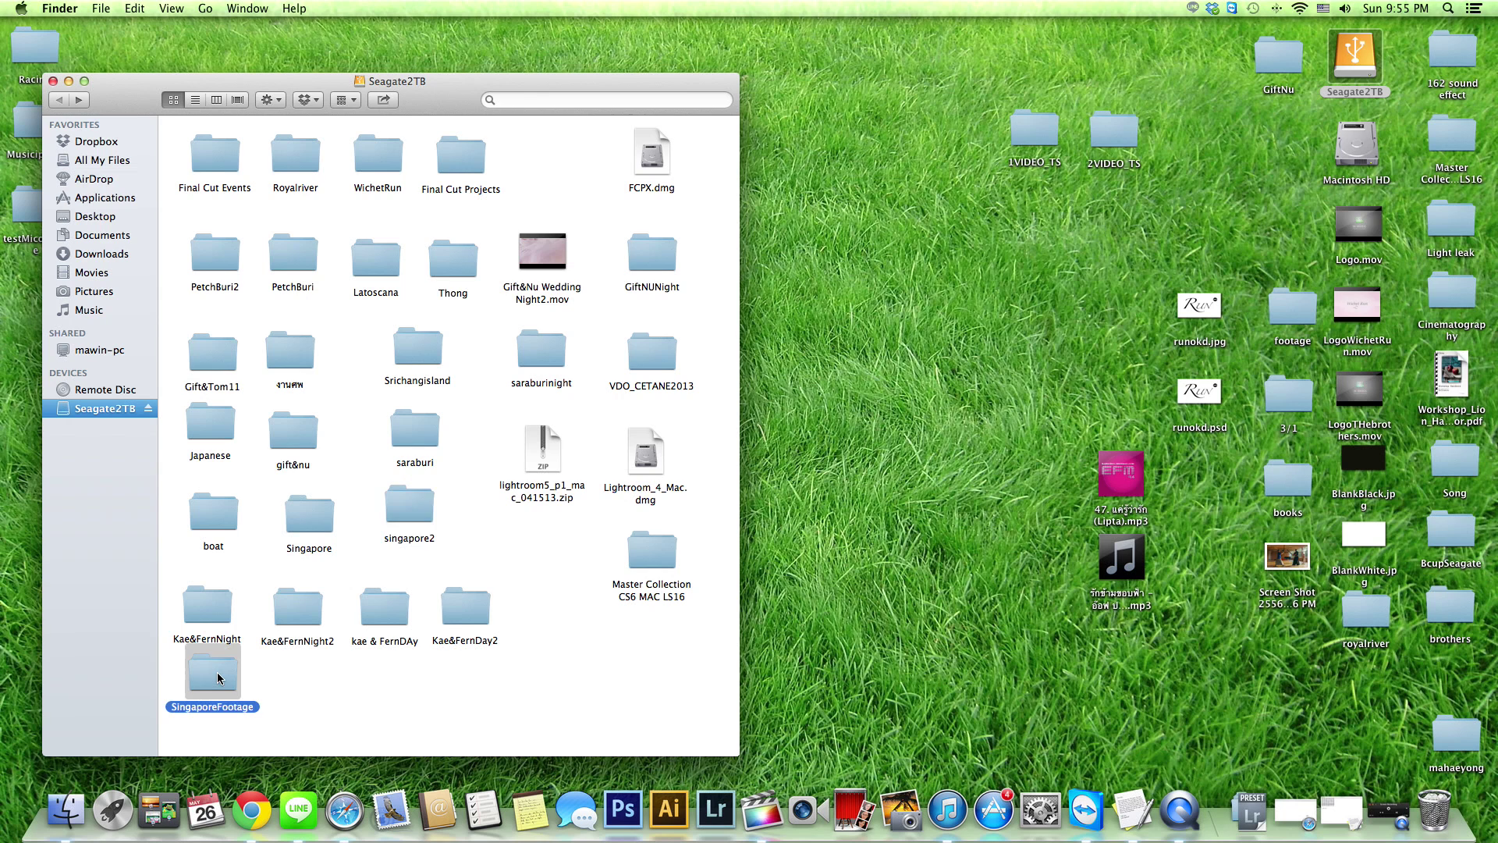
pyautogui.doubleClick(218, 674)
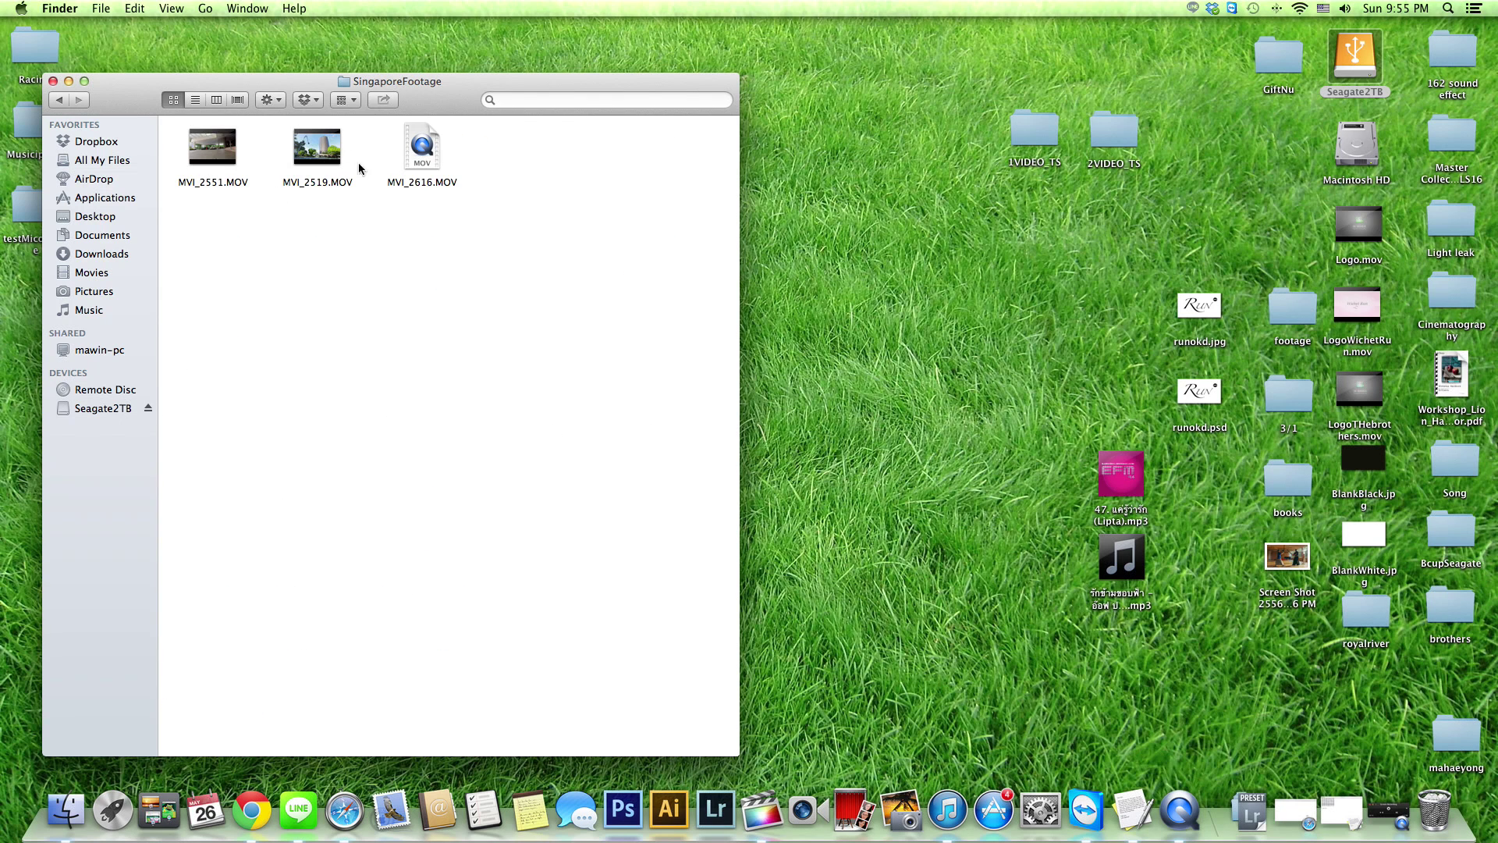
pyautogui.click(53, 82)
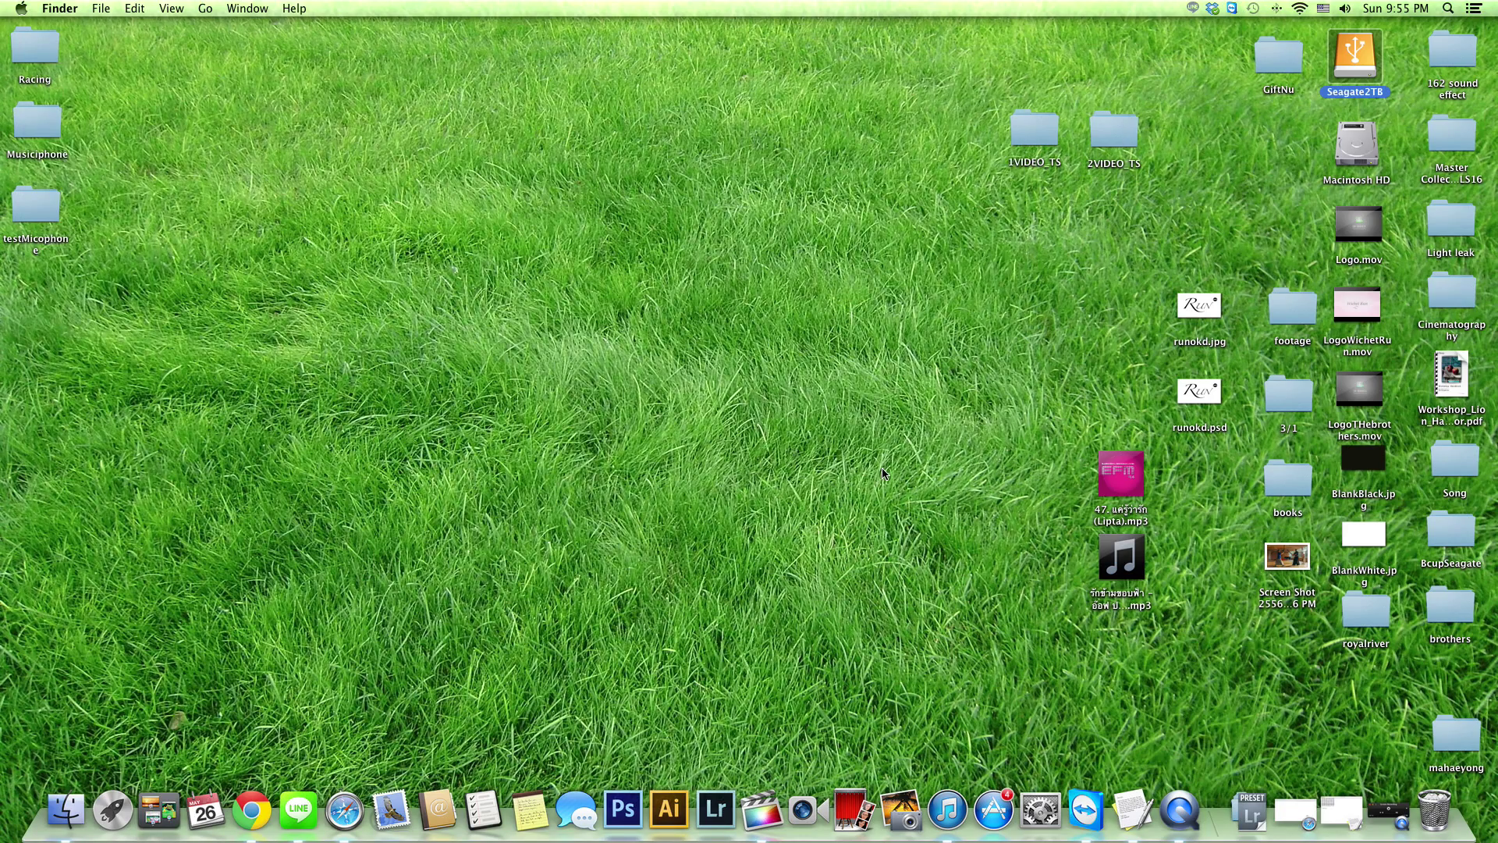
# Switch to Final Cut Pro and open Media Import for the TESTFCPX event.
pyautogui.click(755, 784)
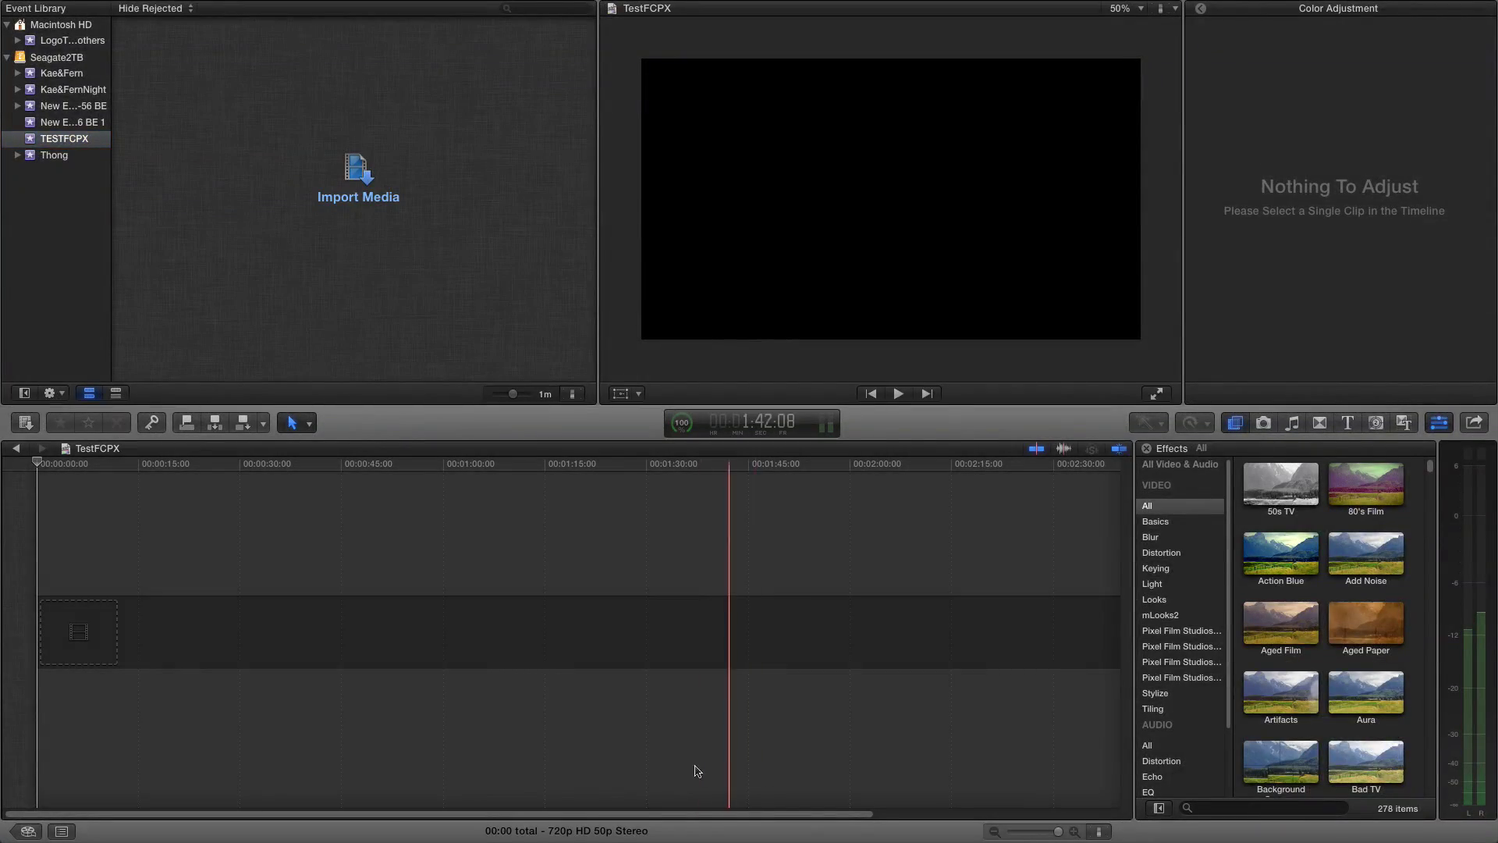
pyautogui.click(53, 142)
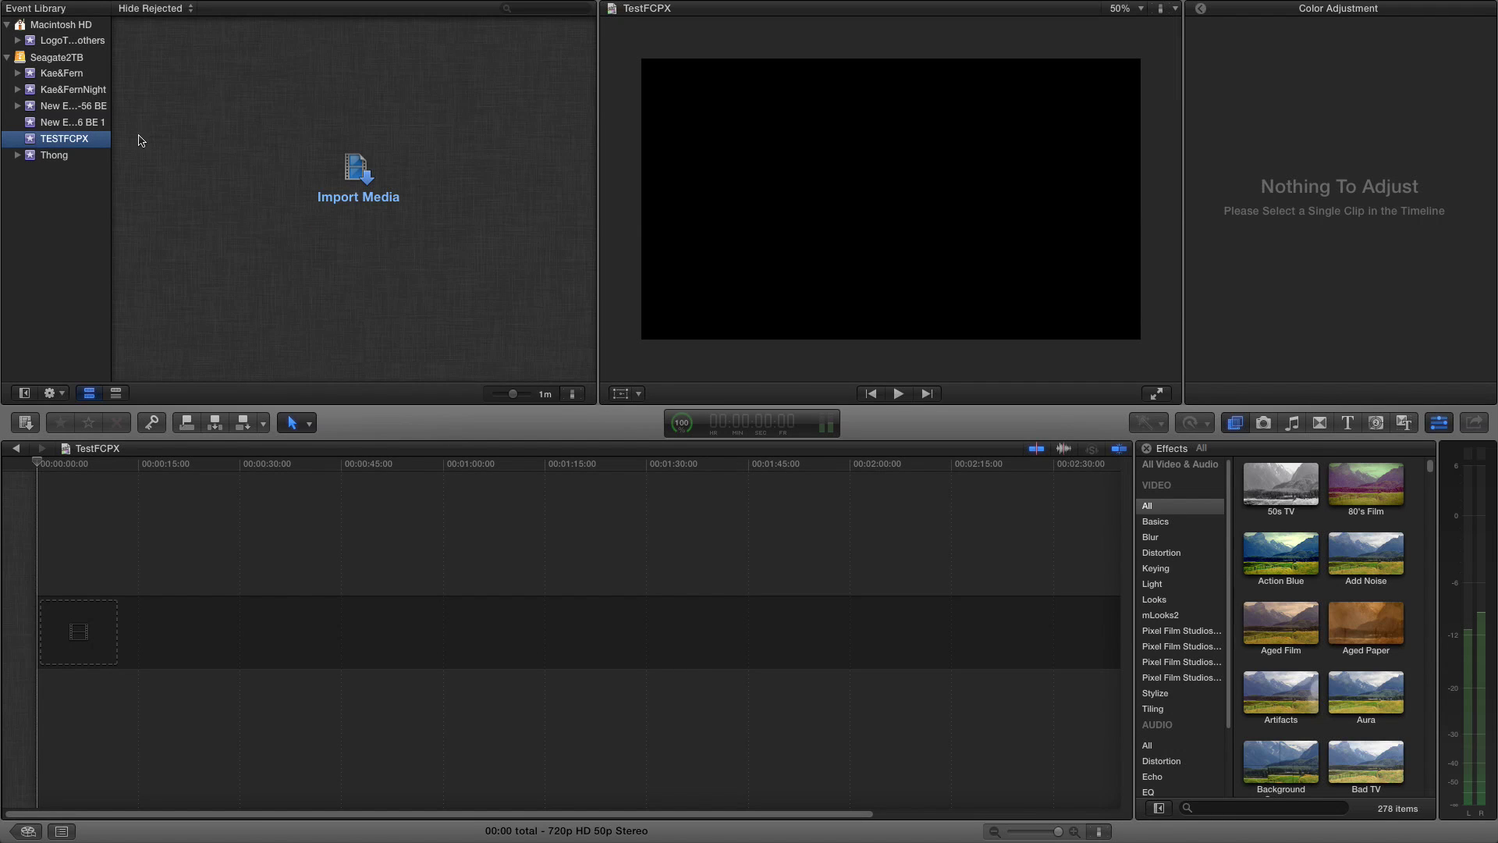
pyautogui.click(65, 143)
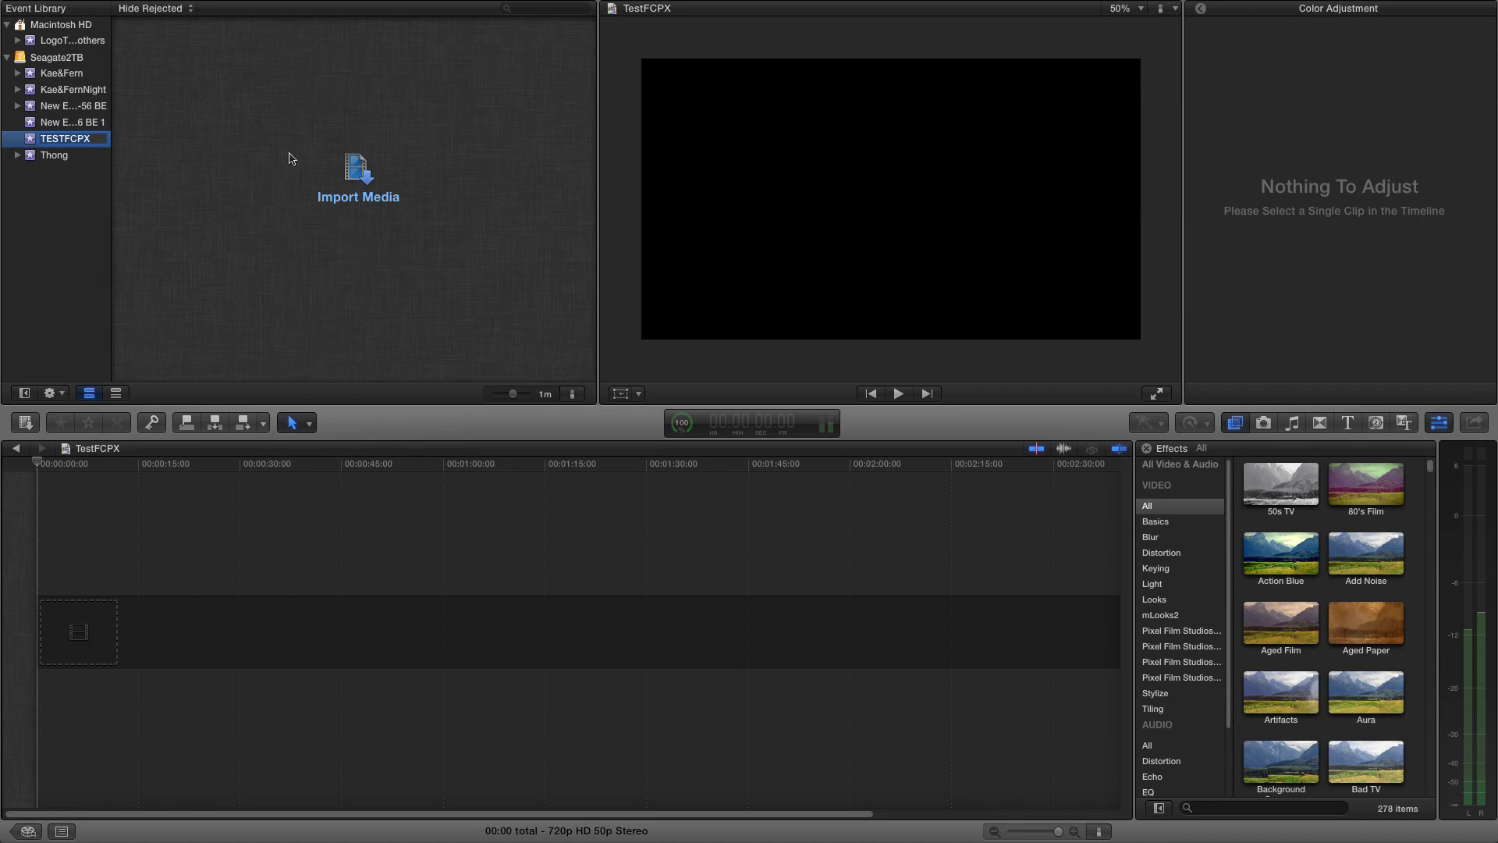
pyautogui.click(341, 175)
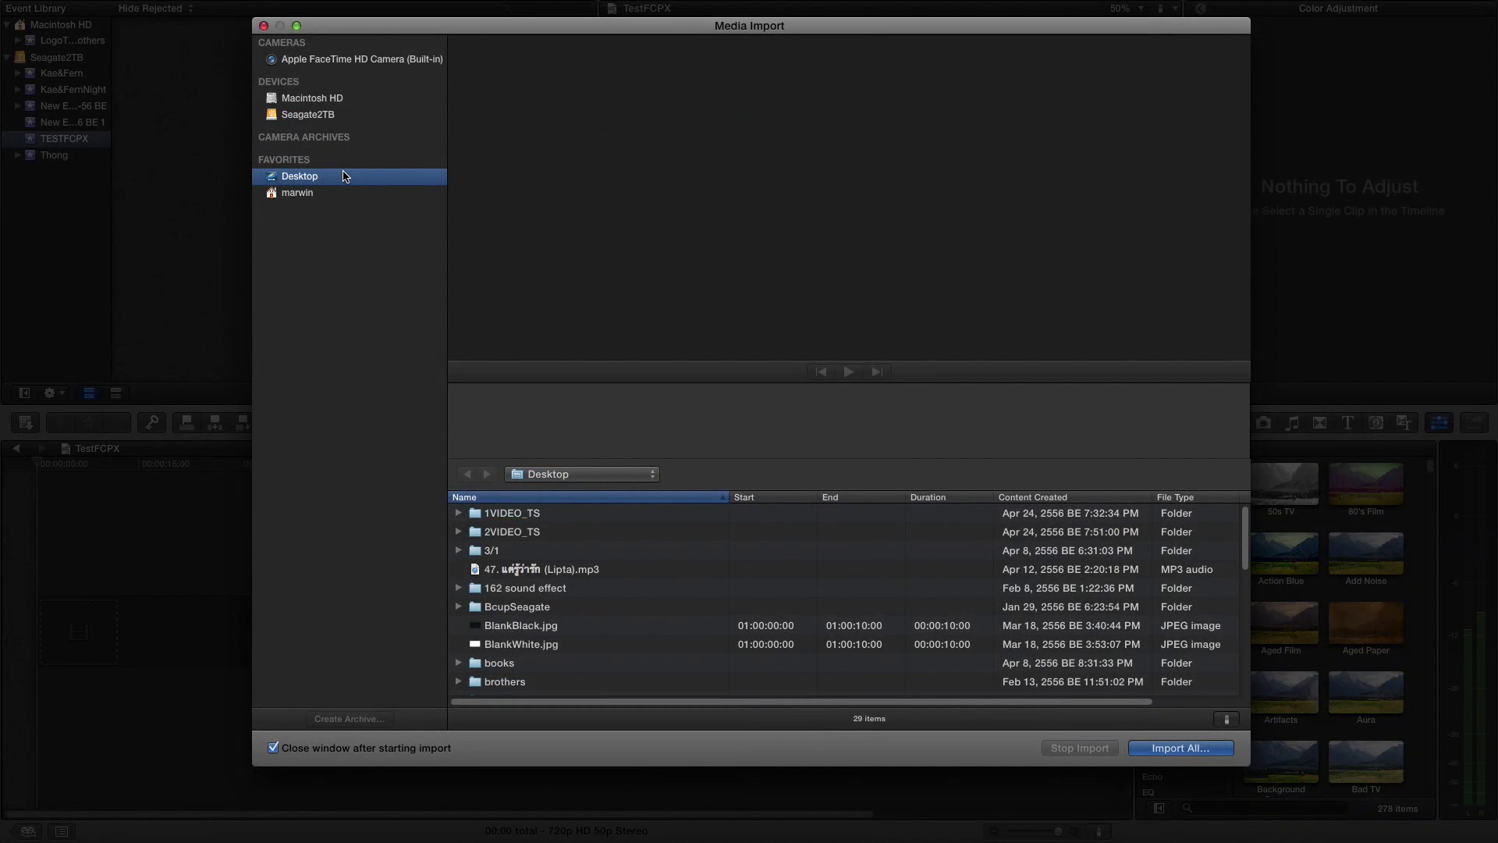
# Select the SingaporeFootage folder on the Seagate2TB drive for import and check the clips inside it.
pyautogui.click(294, 119)
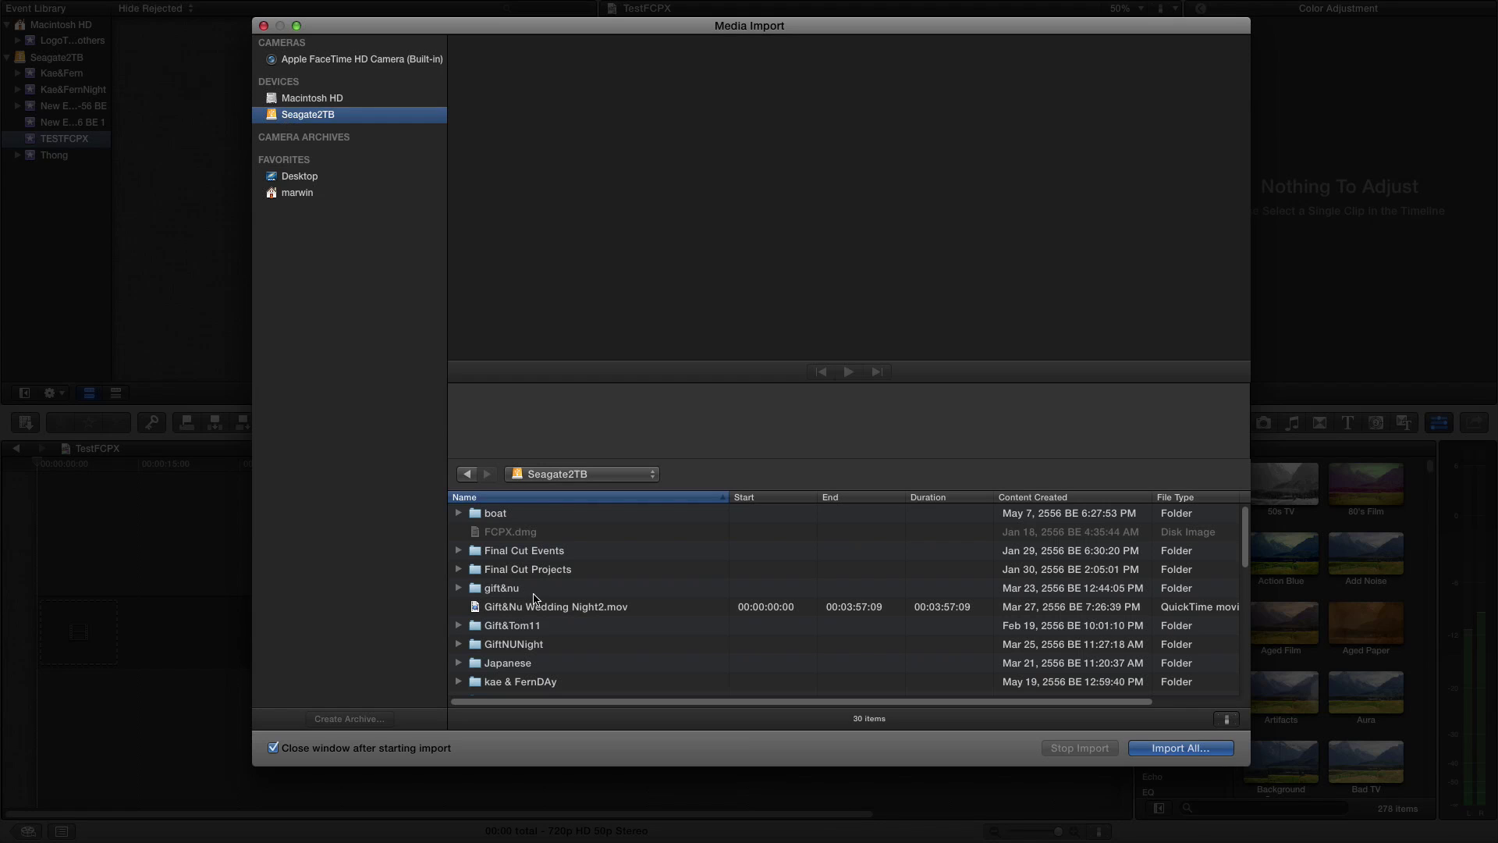
pyautogui.scroll(-10, 579, 643)
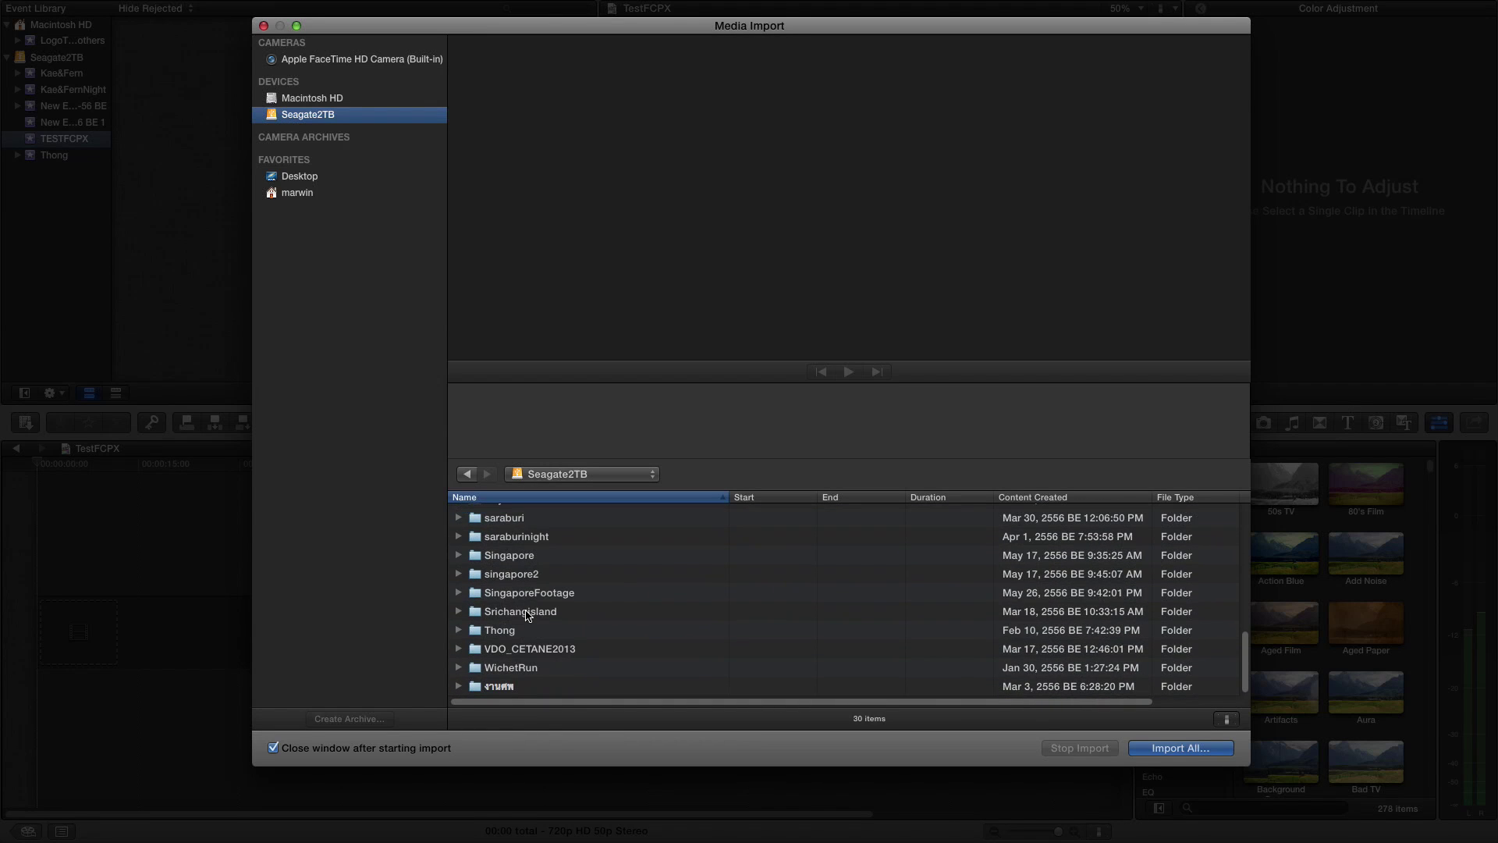
pyautogui.click(526, 595)
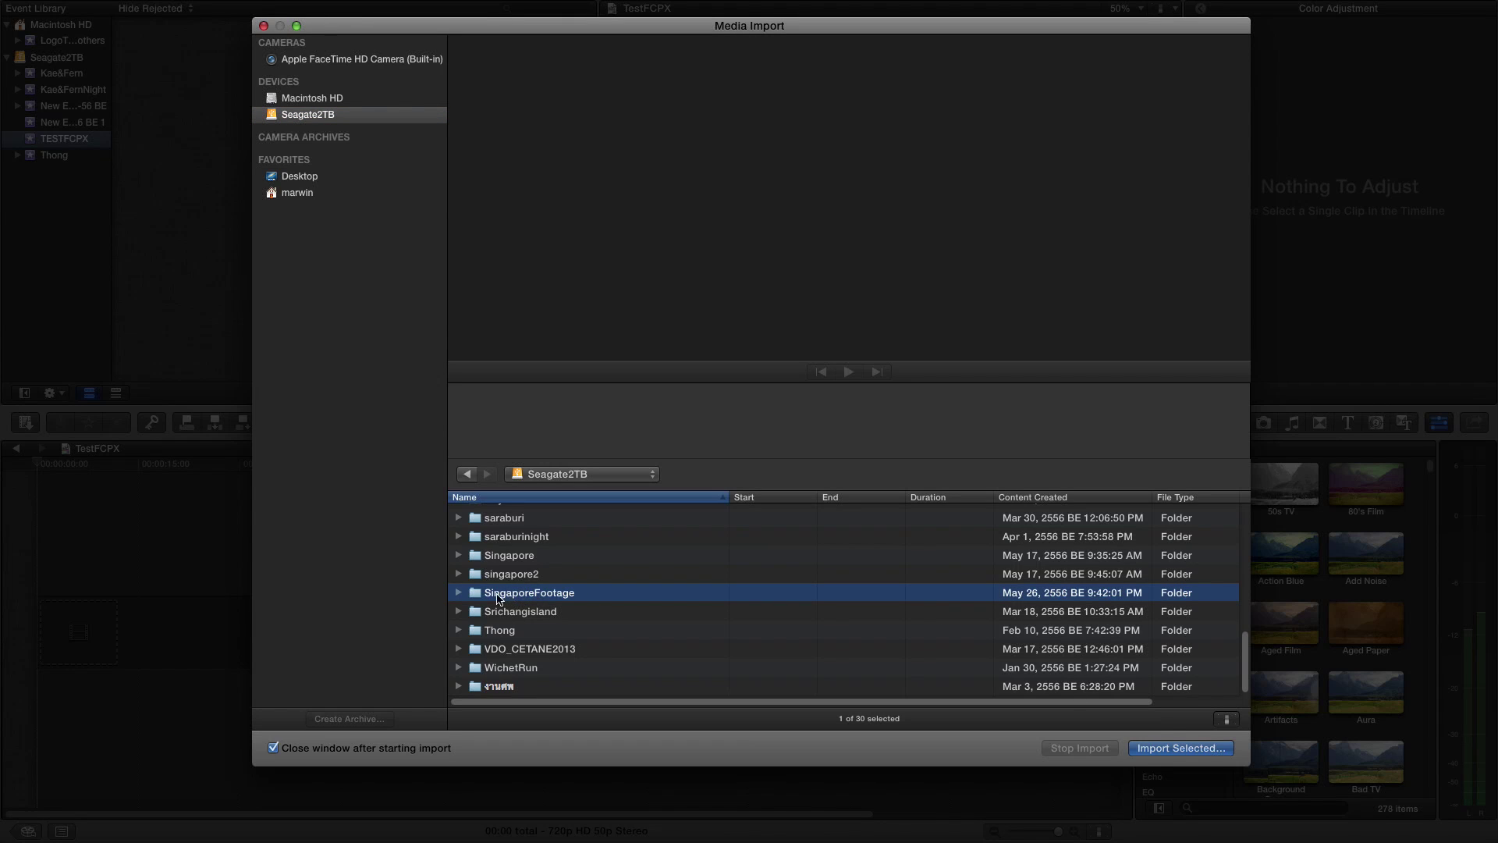
pyautogui.click(459, 594)
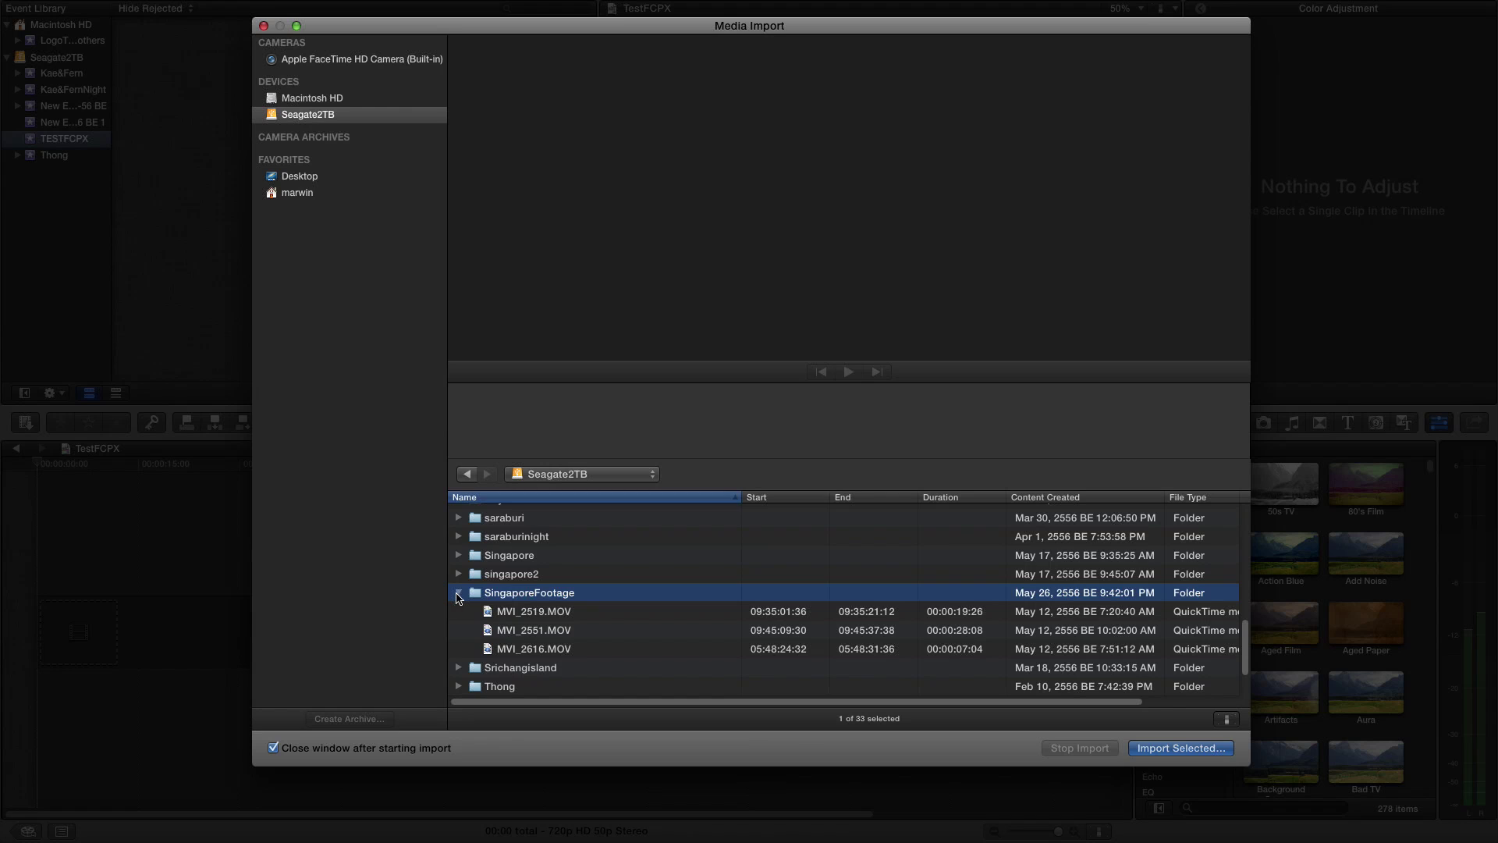
pyautogui.click(459, 594)
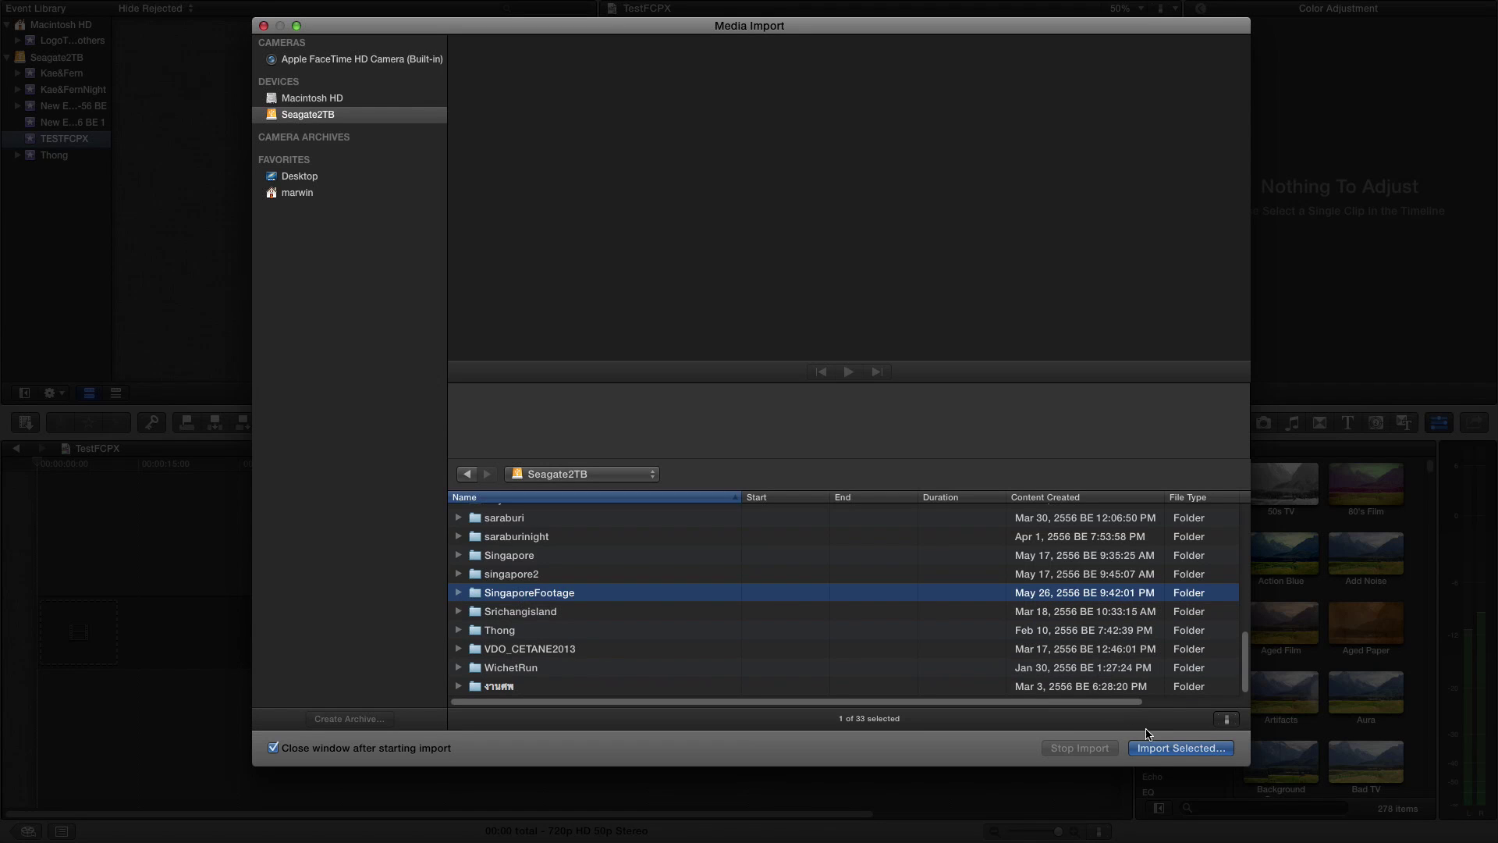
pyautogui.click(1160, 750)
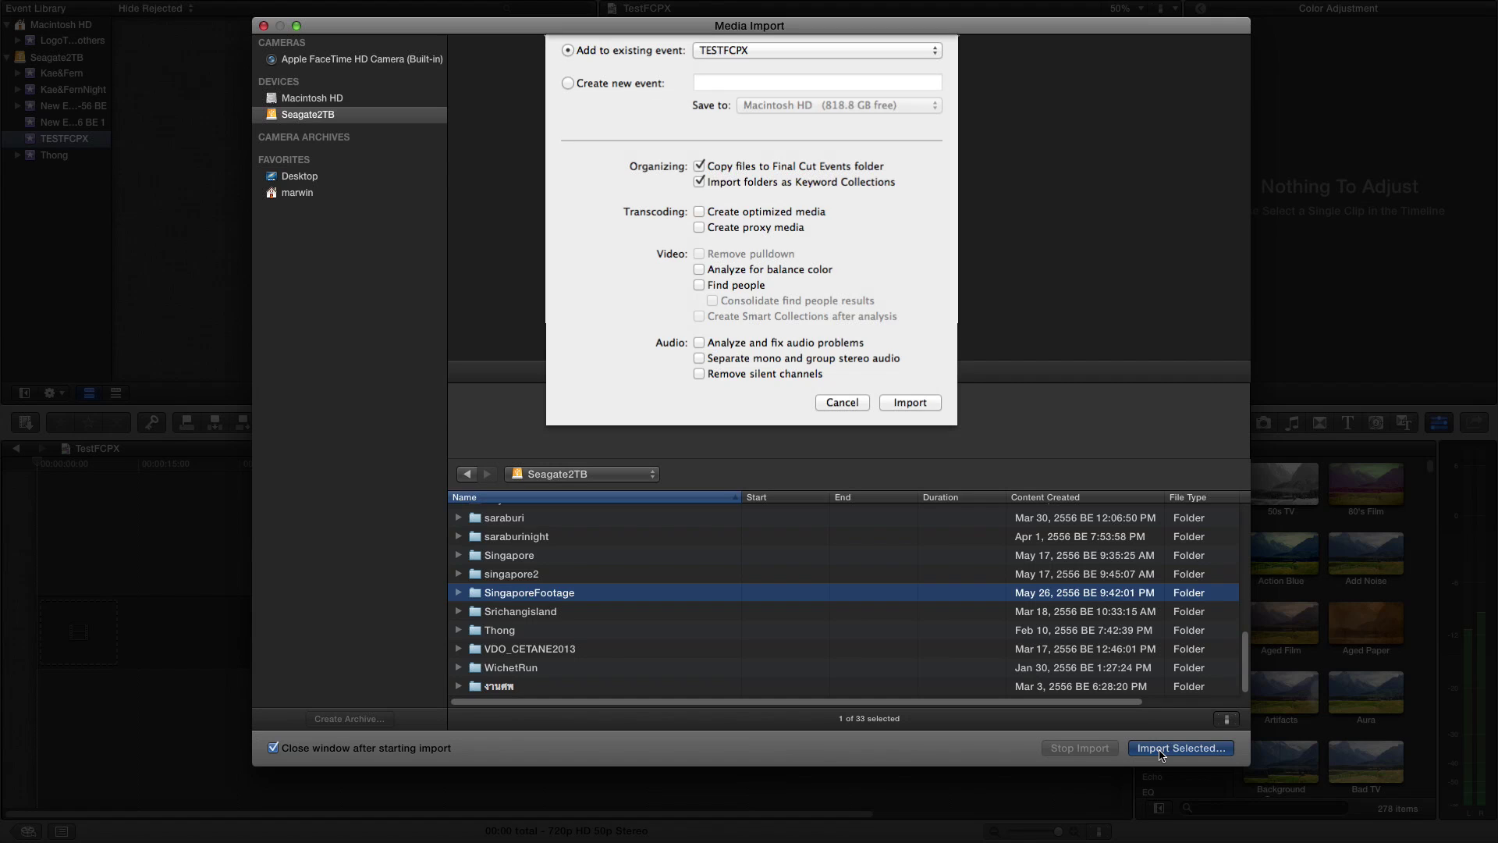
pyautogui.click(855, 409)
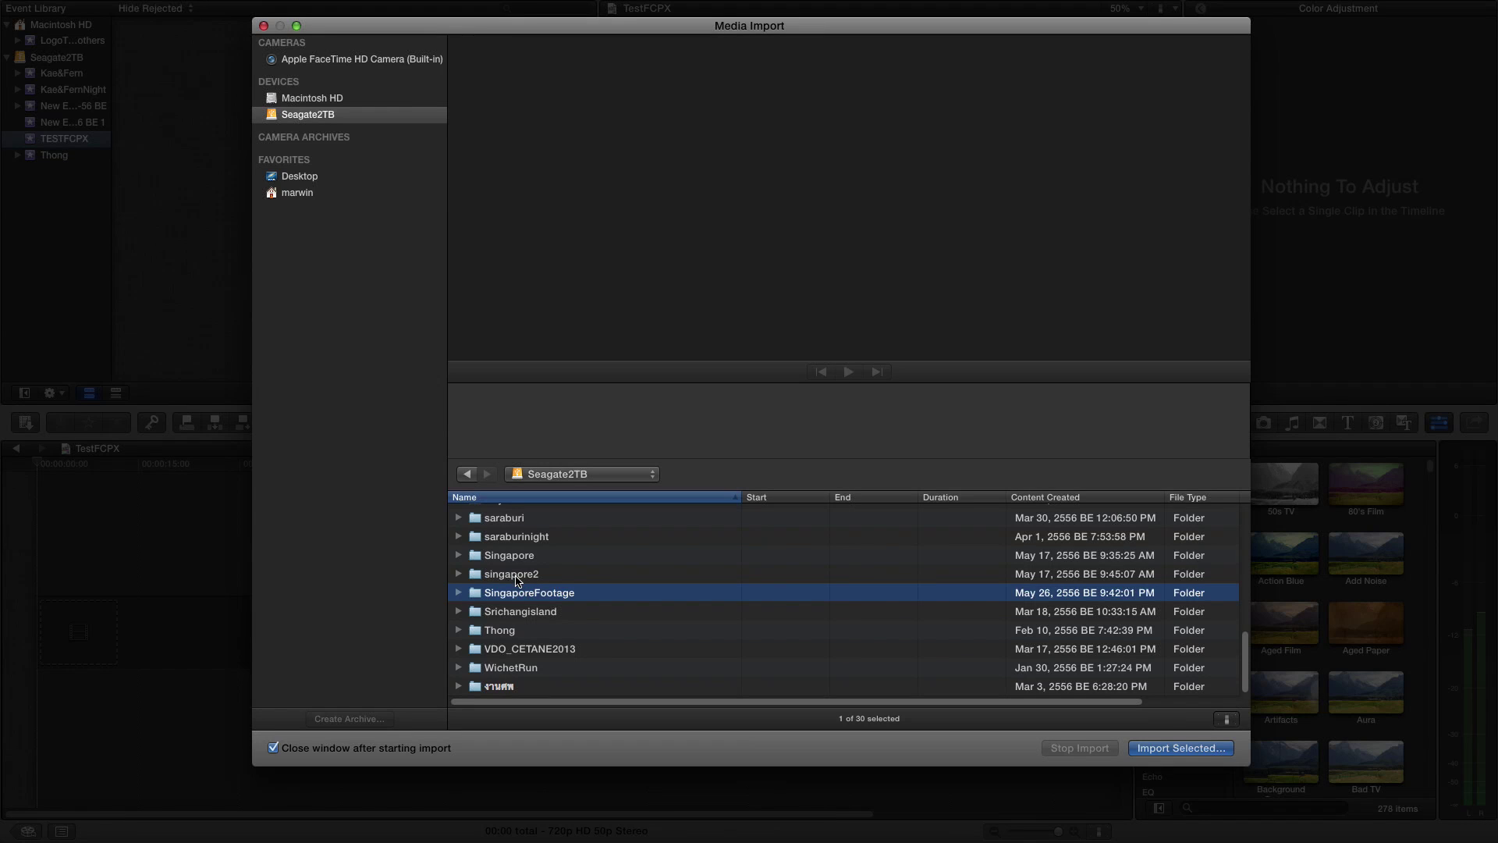
pyautogui.keyDown('super'); pyautogui.click(516, 578); pyautogui.keyUp('super')
pyautogui.keyDown('super'); pyautogui.click(520, 574); pyautogui.keyUp('super')
pyautogui.keyDown('super'); pyautogui.click(520, 558); pyautogui.keyUp('super')
pyautogui.keyDown('super'); pyautogui.click(519, 574); pyautogui.keyUp('super')
pyautogui.keyDown('super'); pyautogui.click(528, 539); pyautogui.keyUp('super')
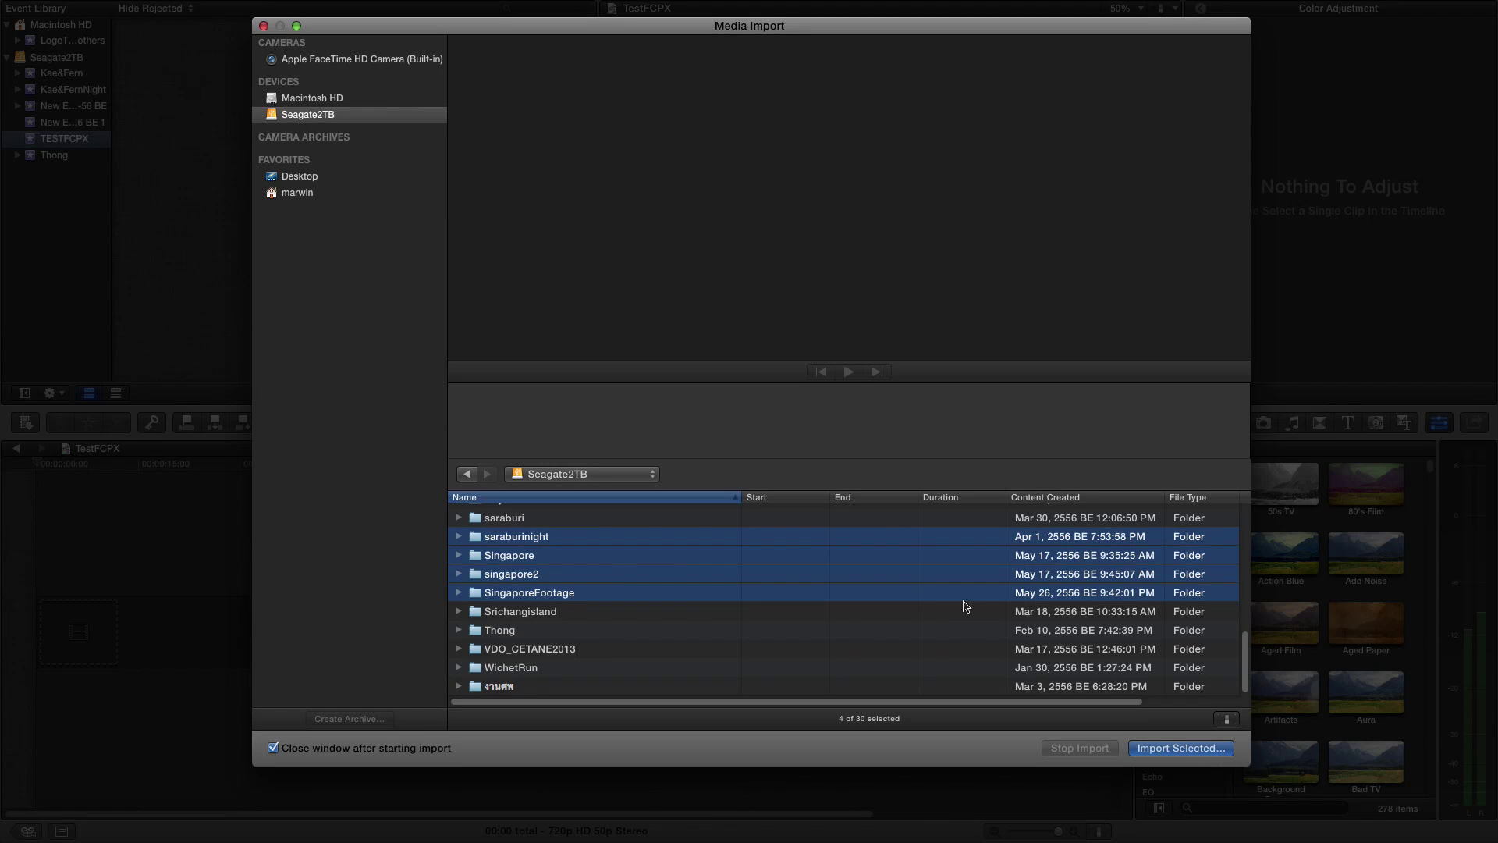
pyautogui.keyDown('super'); pyautogui.click(517, 576); pyautogui.keyUp('super')
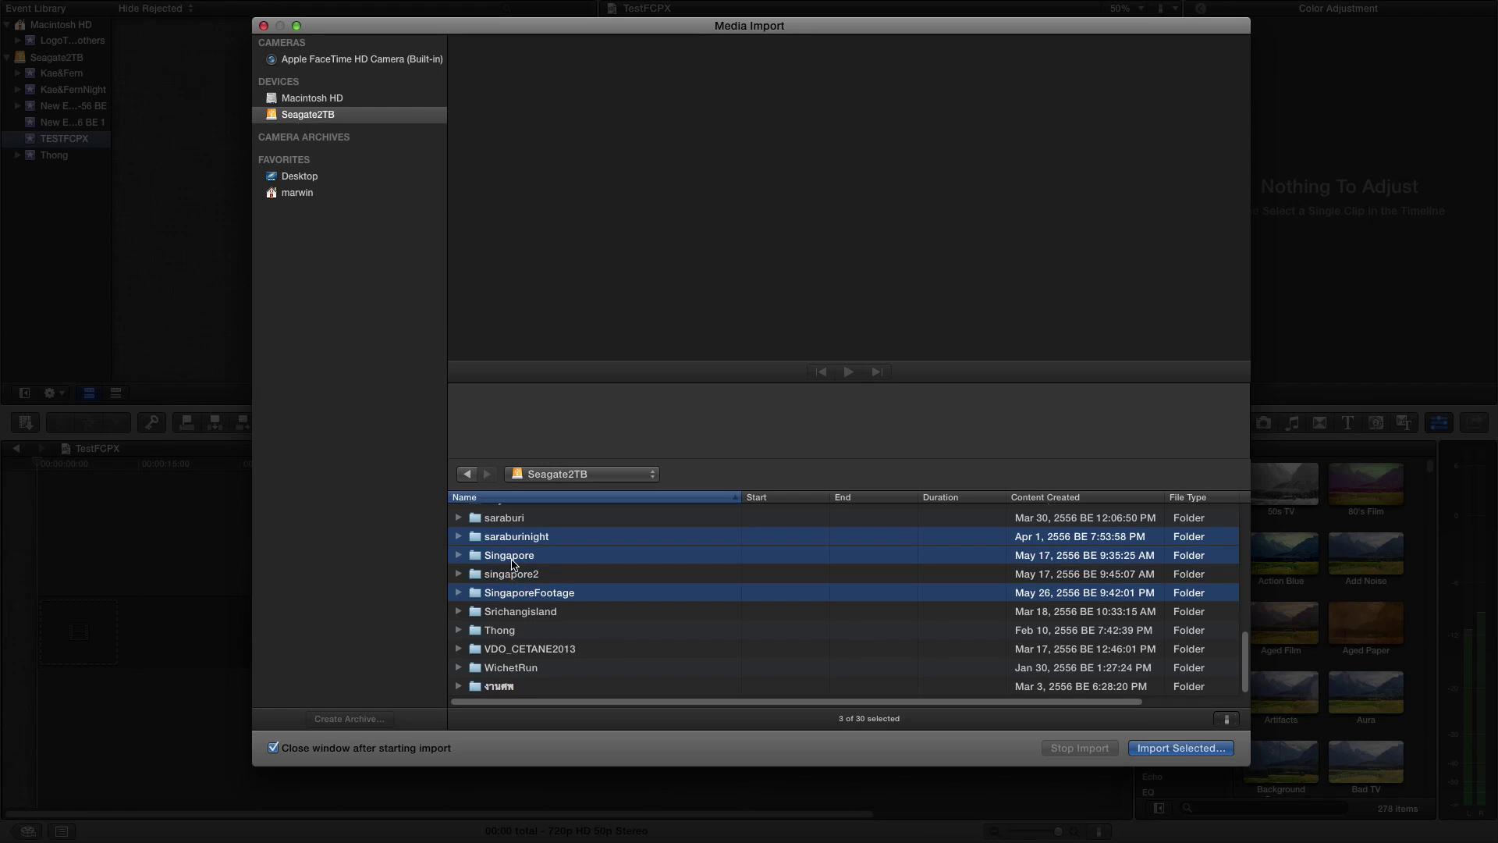
pyautogui.keyDown('super'); pyautogui.click(519, 554); pyautogui.keyUp('super')
pyautogui.keyDown('super'); pyautogui.click(528, 544); pyautogui.keyUp('super')
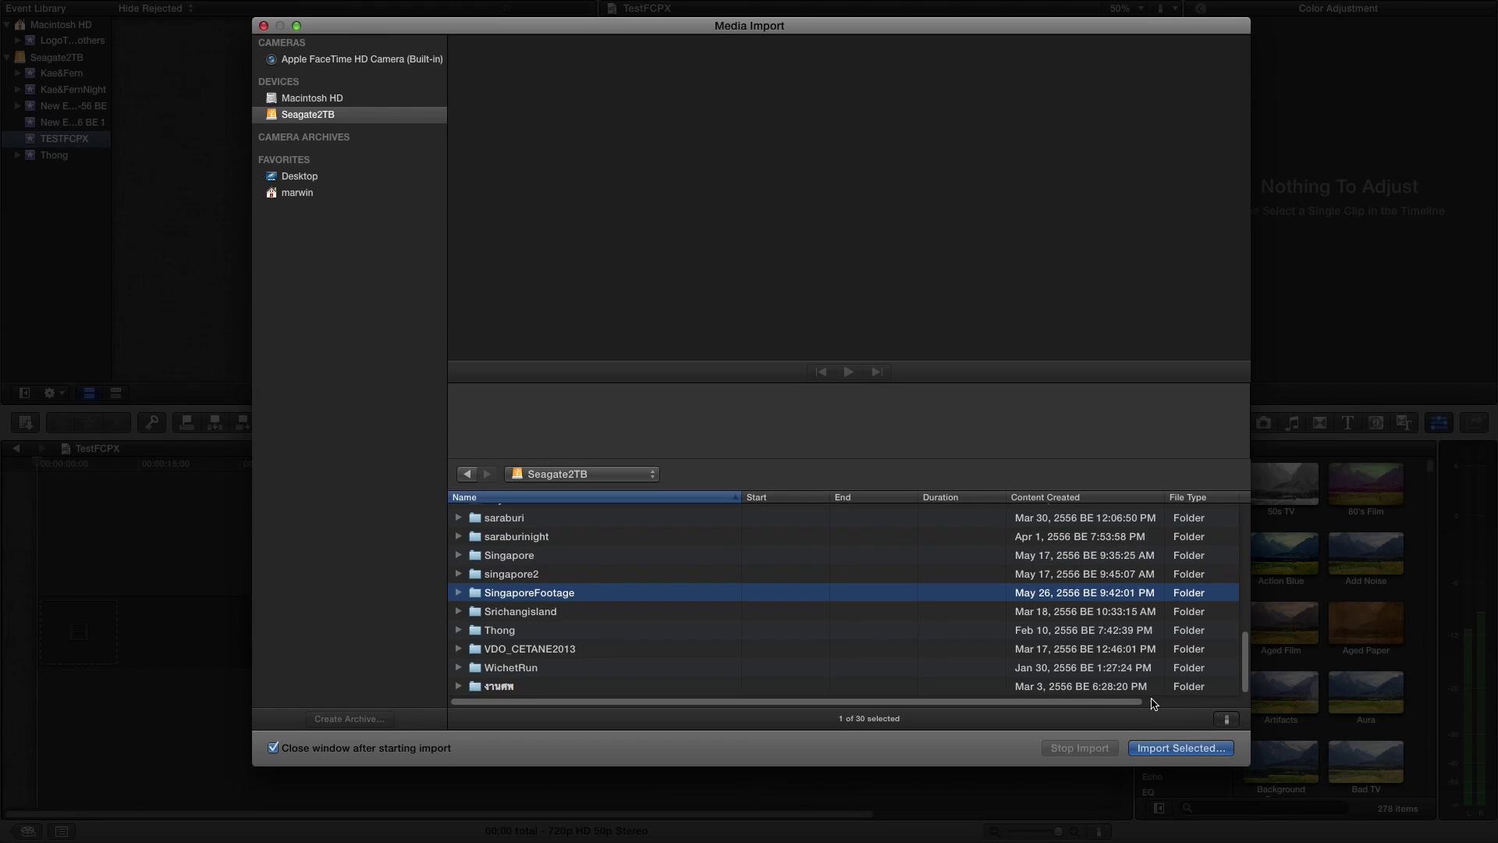
# Import the SingaporeFootage folder into the existing TESTFCPX event, copying files to the Final Cut Events folder and importing folders as Keyword Collections.
pyautogui.click(1204, 748)
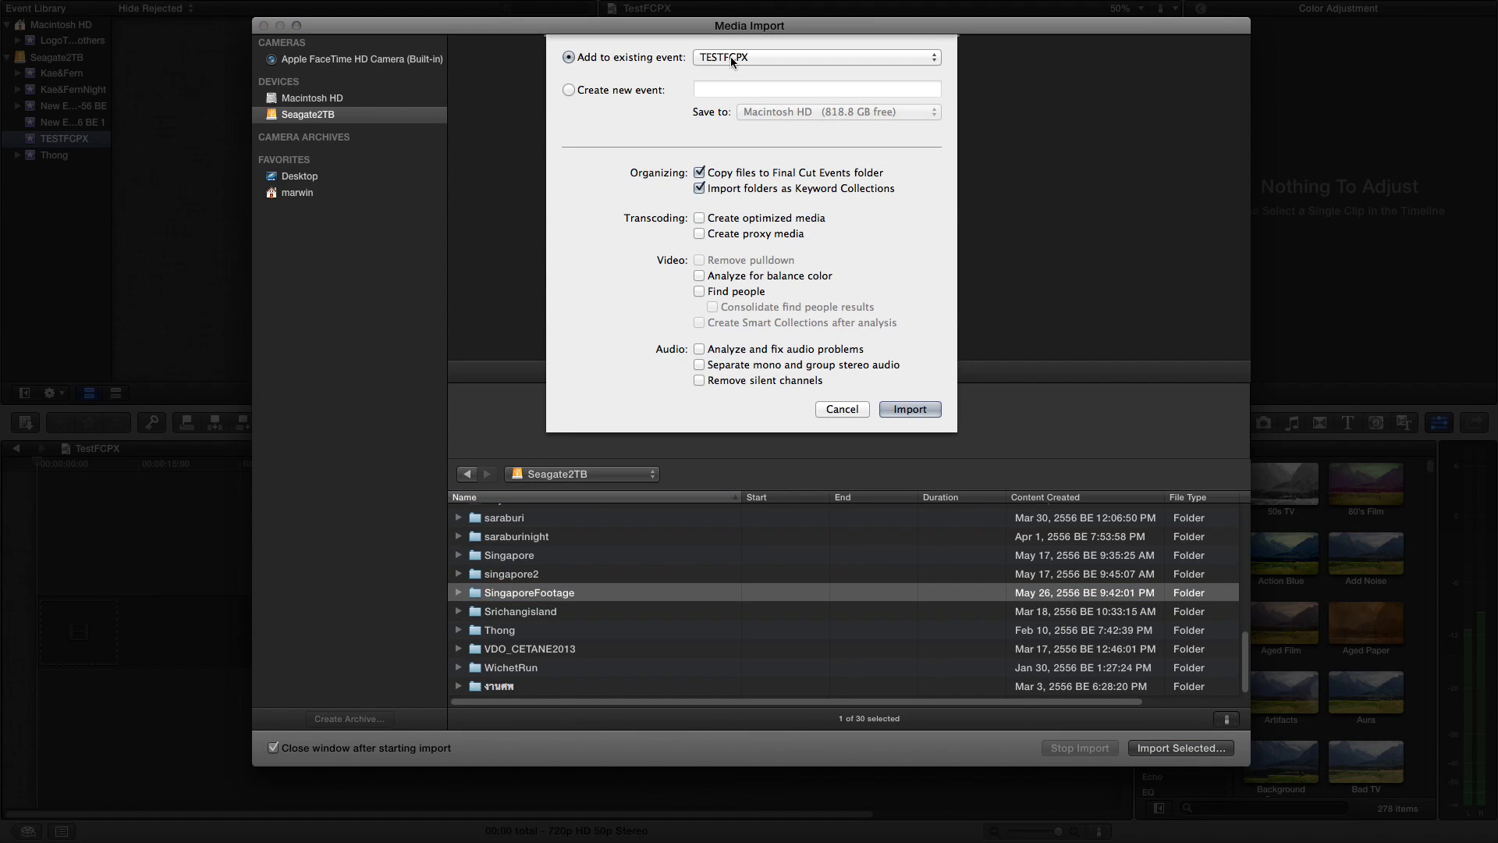
pyautogui.click(905, 408)
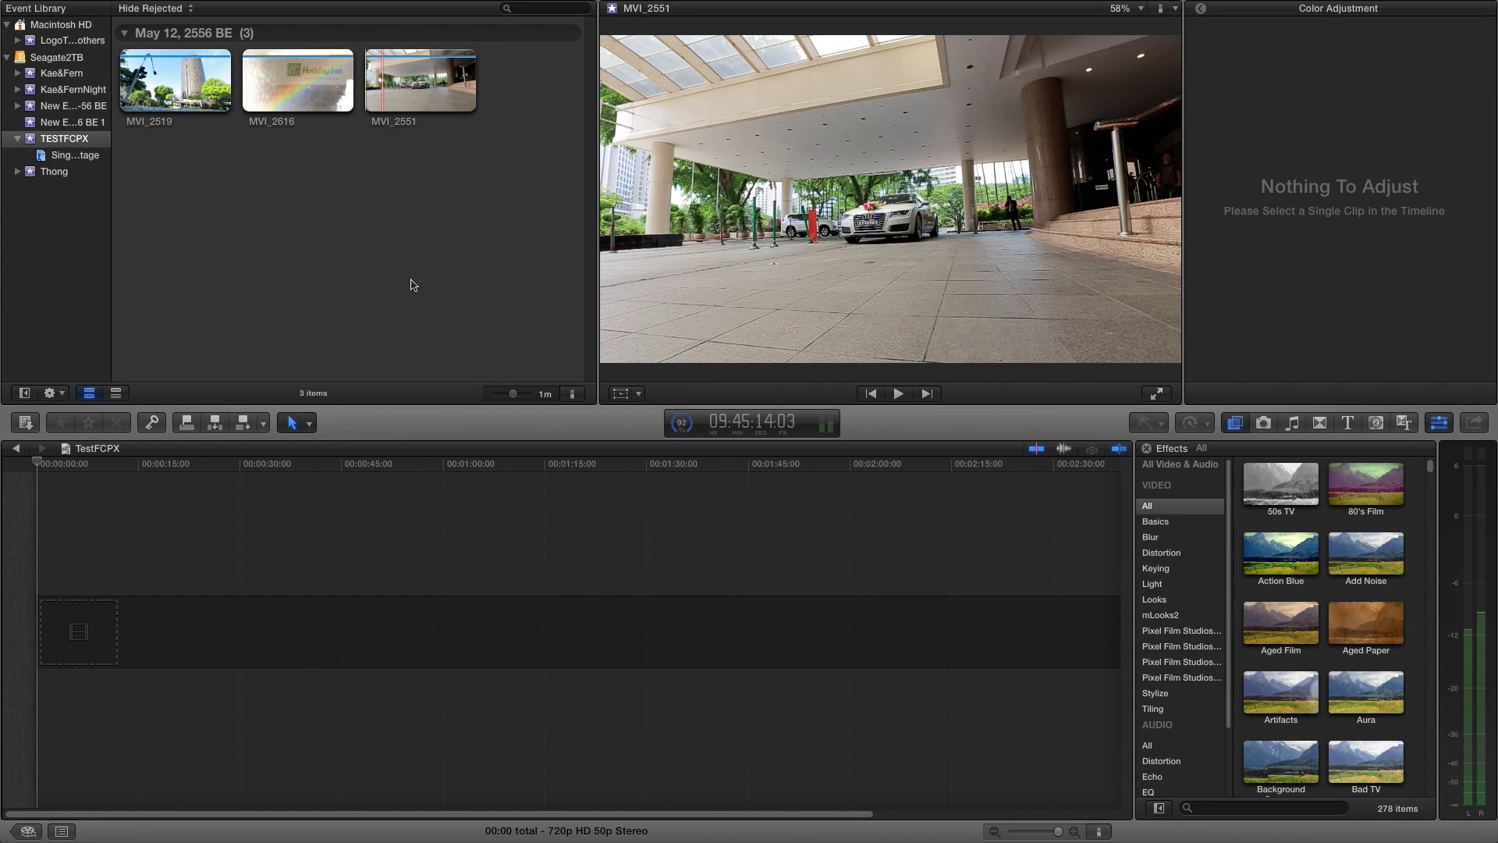
pyautogui.press('Home')
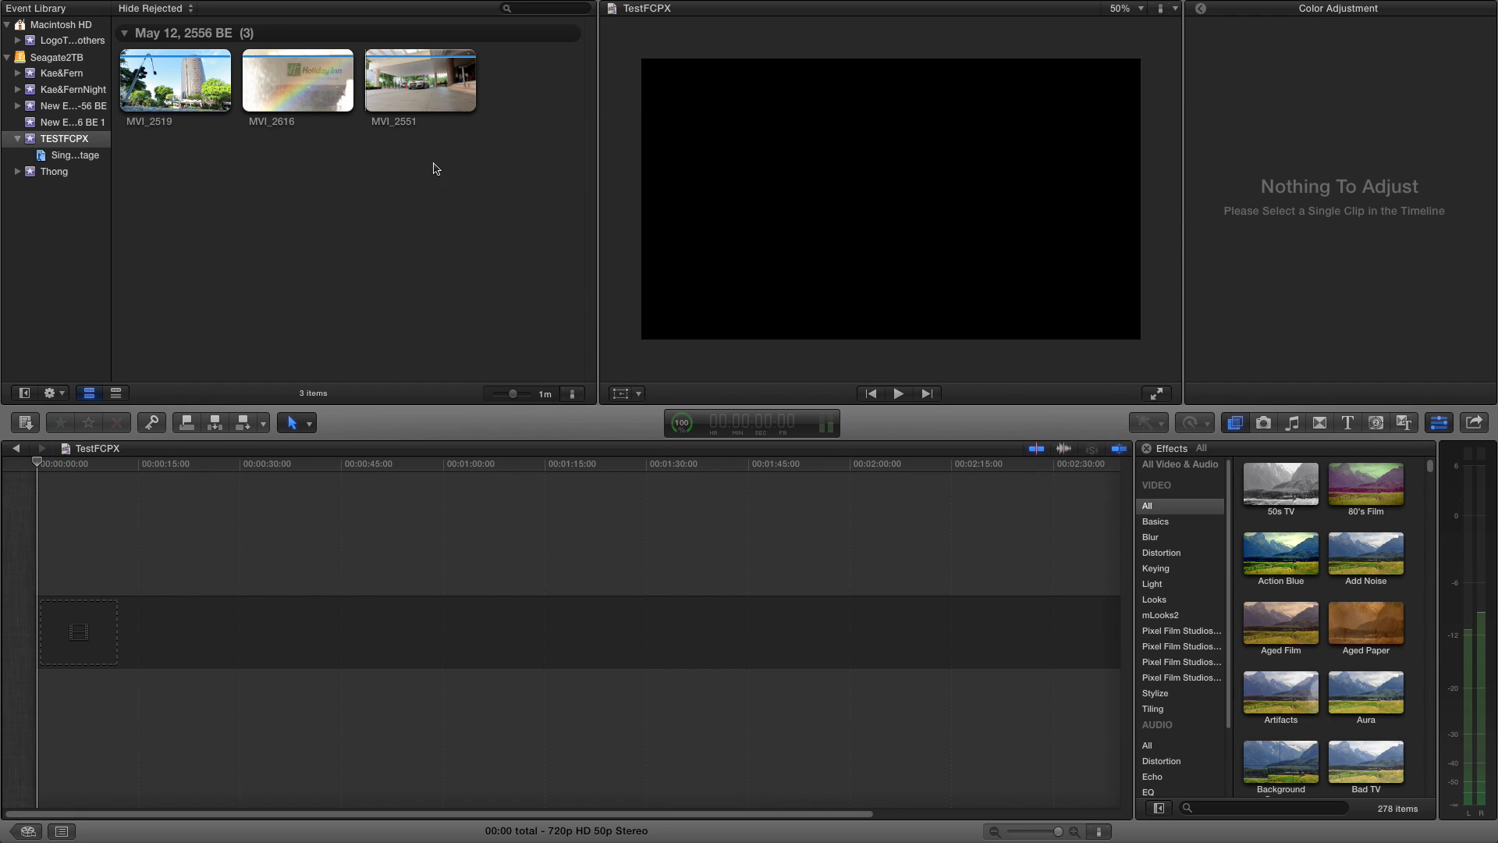
# Import the Lipta MP3 song from the Desktop into the existing TESTFCPX event, keeping the current import options.
pyautogui.click(25, 425)
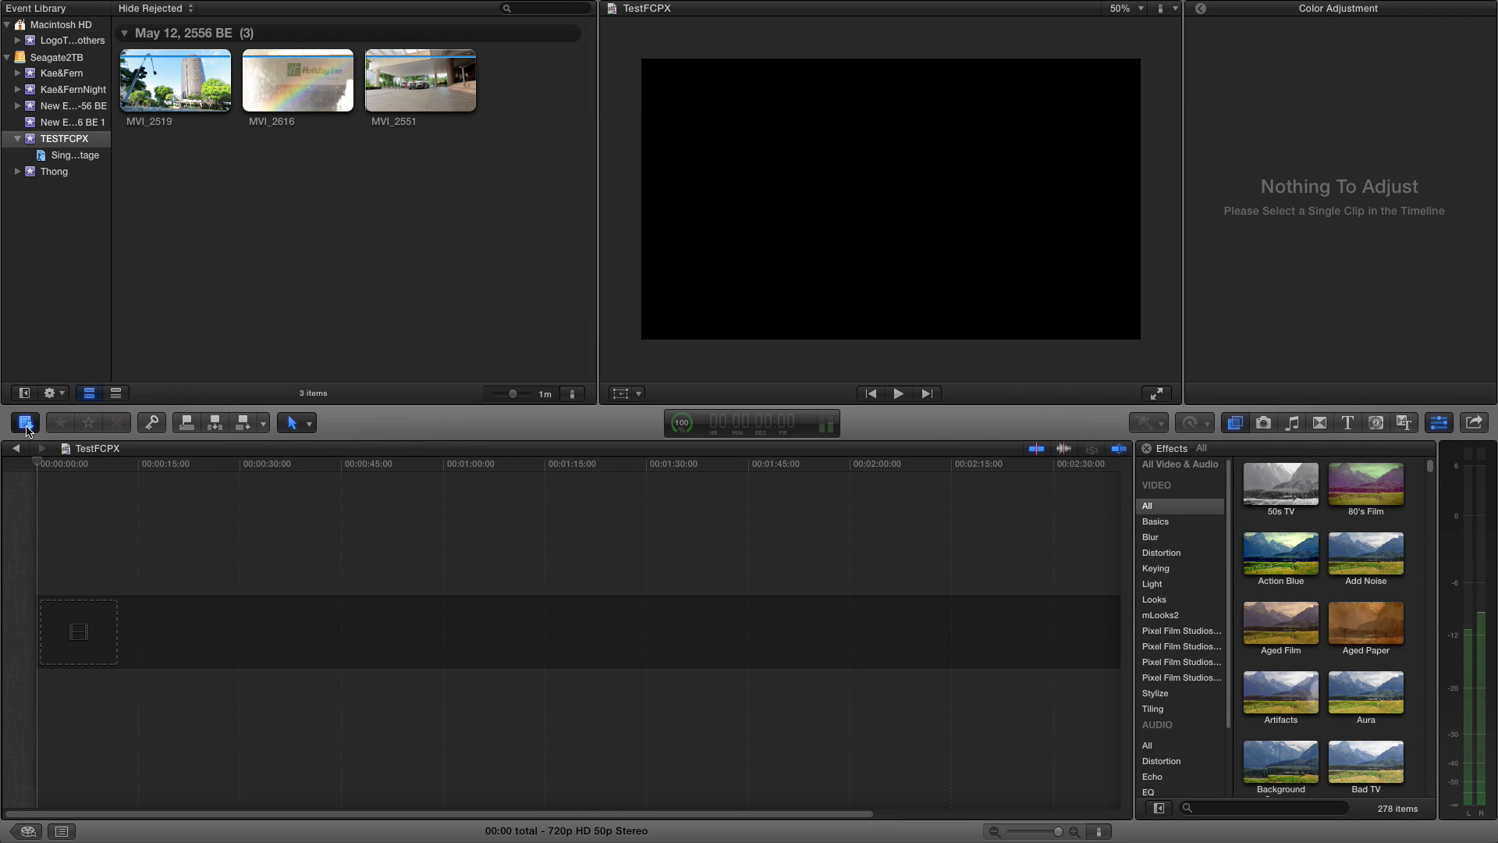
pyautogui.click(26, 423)
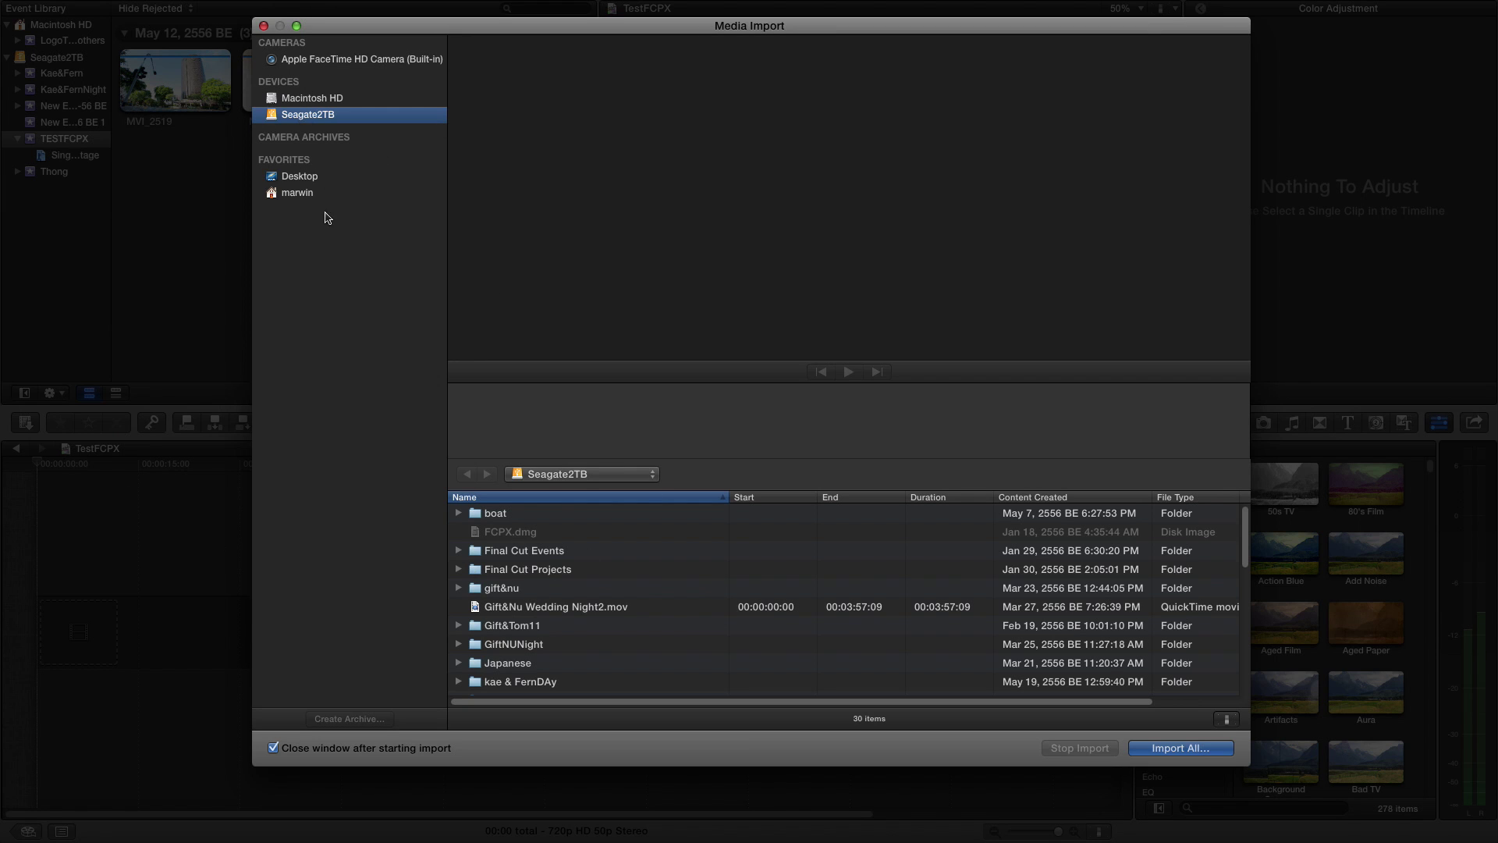
pyautogui.click(304, 178)
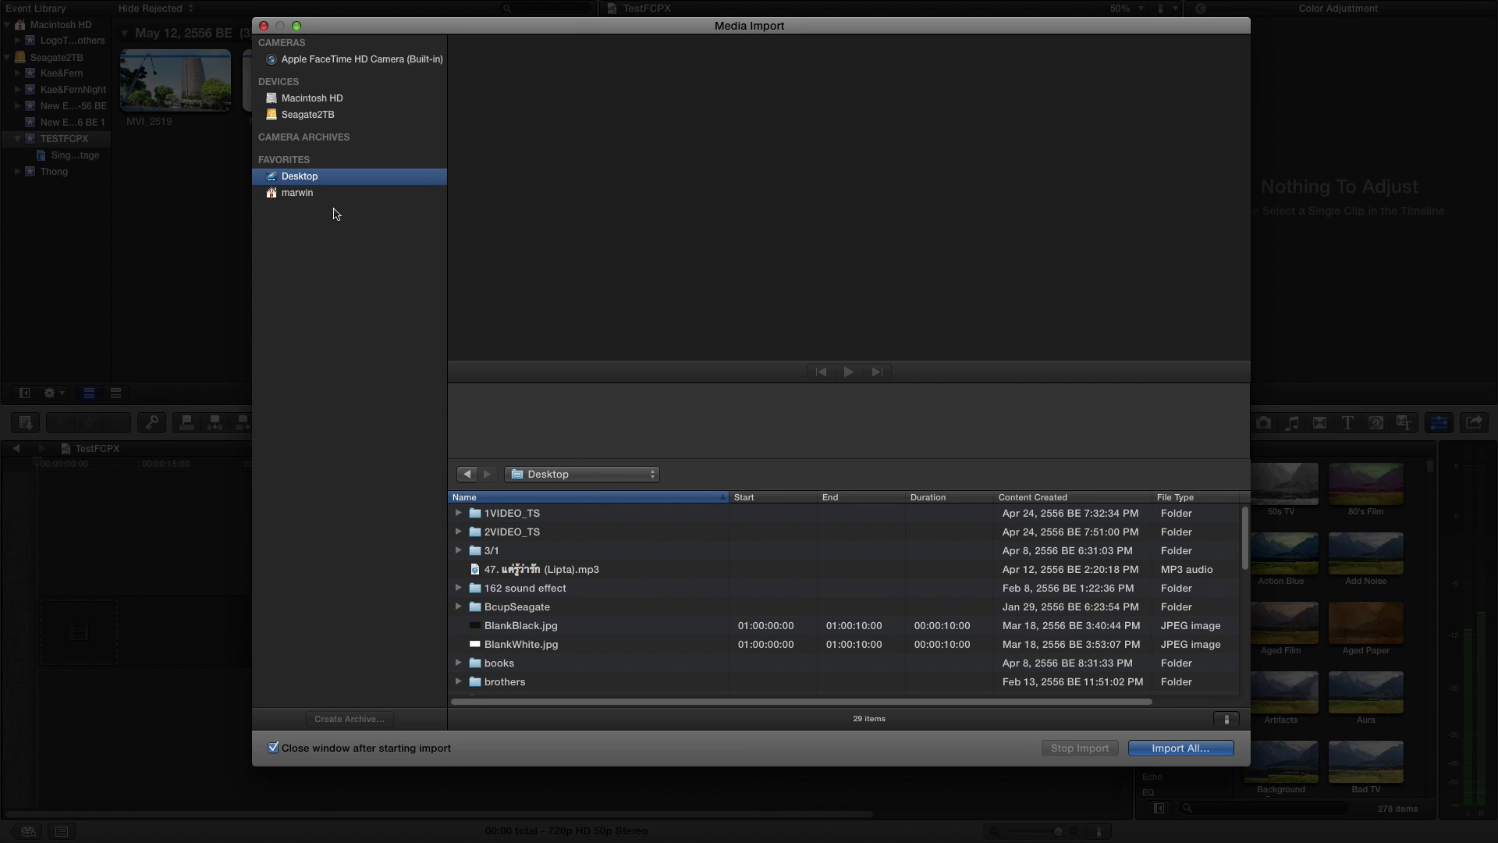
pyautogui.click(545, 577)
pyautogui.click(1166, 749)
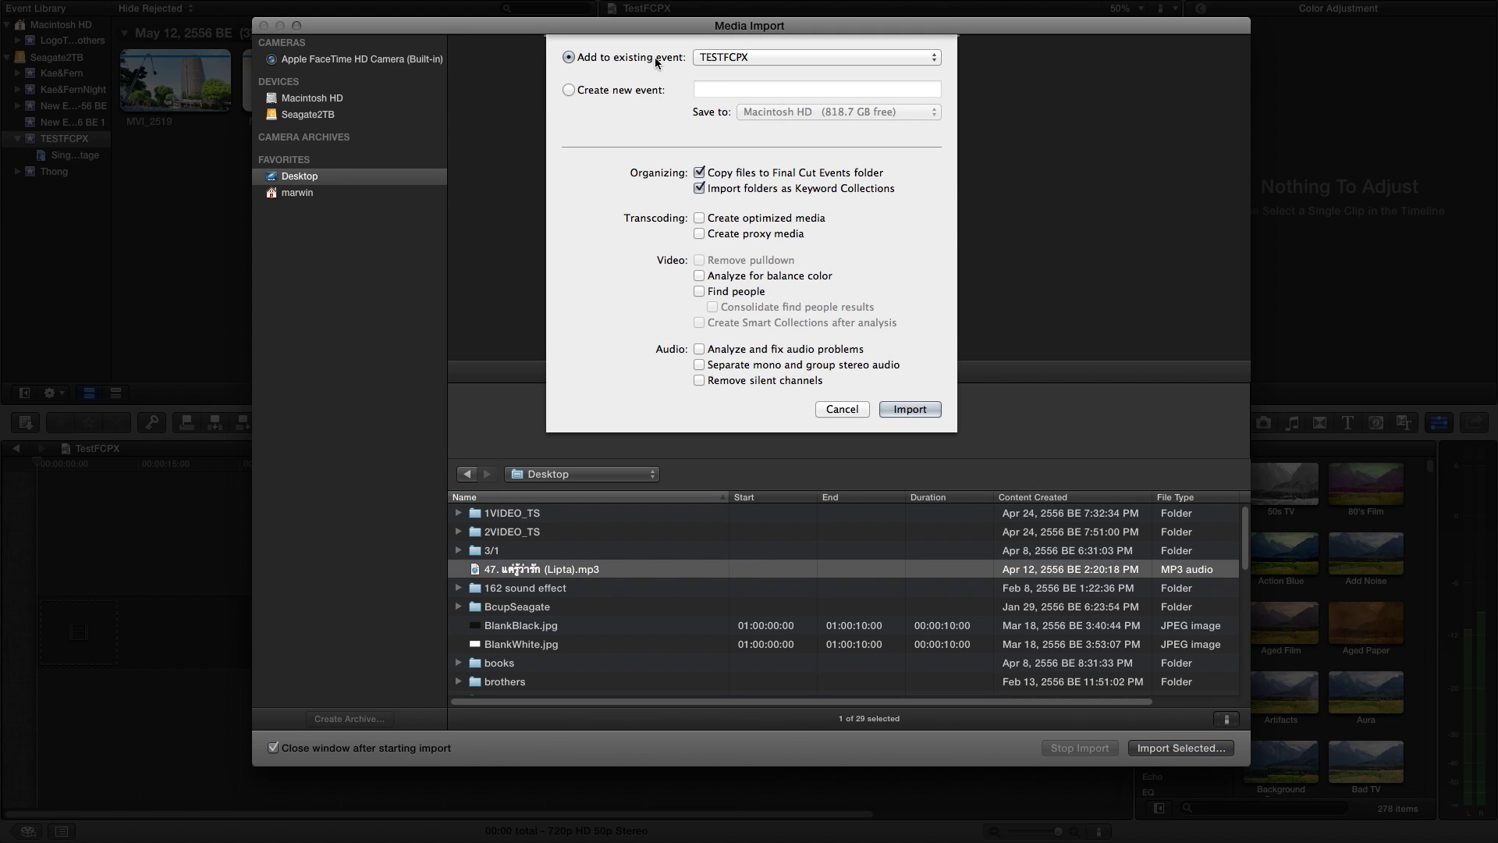
pyautogui.click(911, 410)
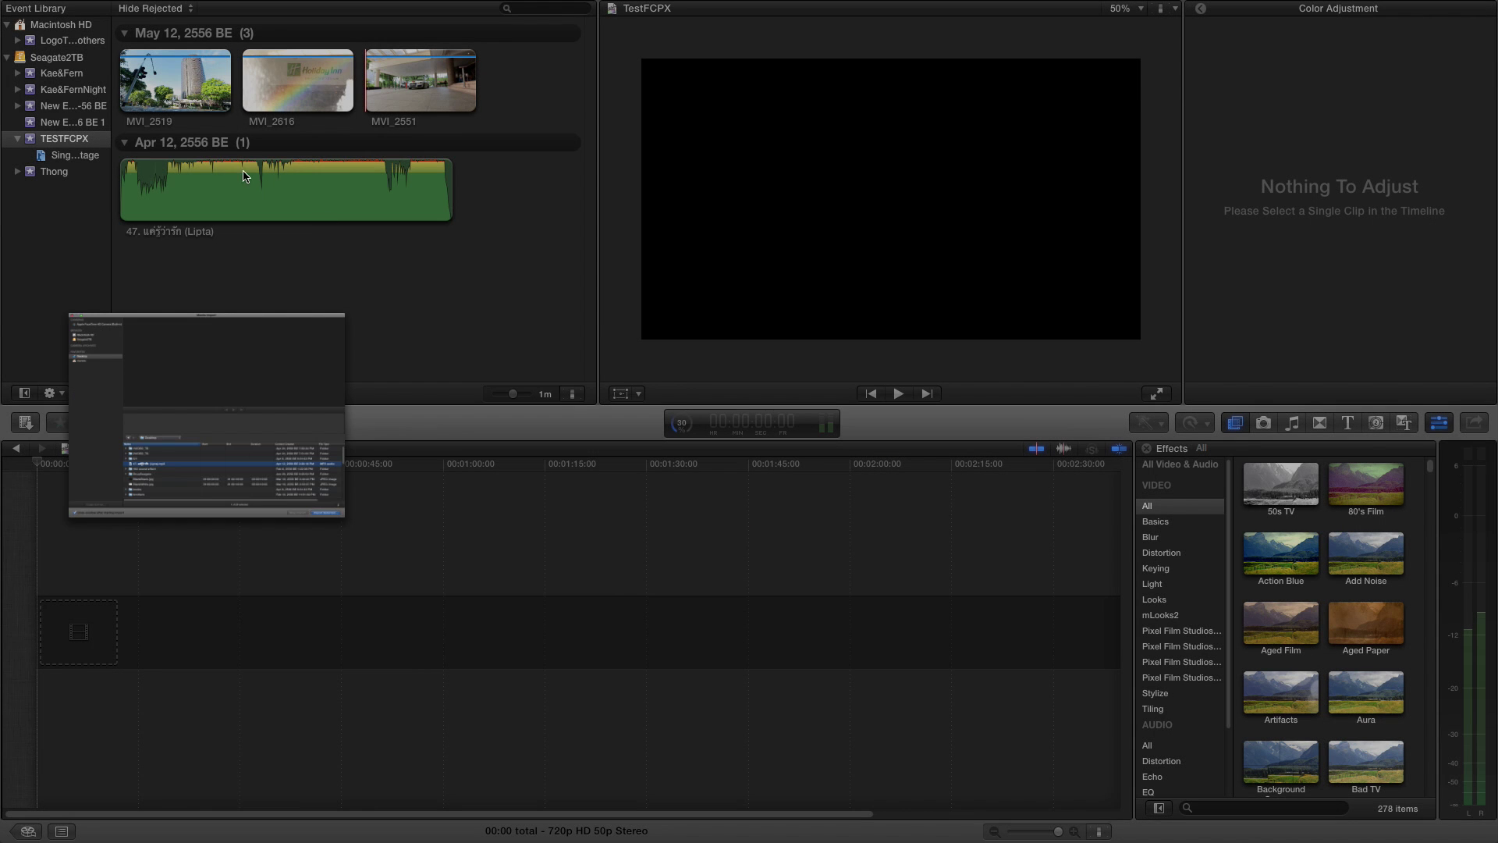
# Try the Lipta song as the first clip in the empty TestFCPX timeline, cancelling the video properties, and delete it from the timeline.
pyautogui.click(232, 201)
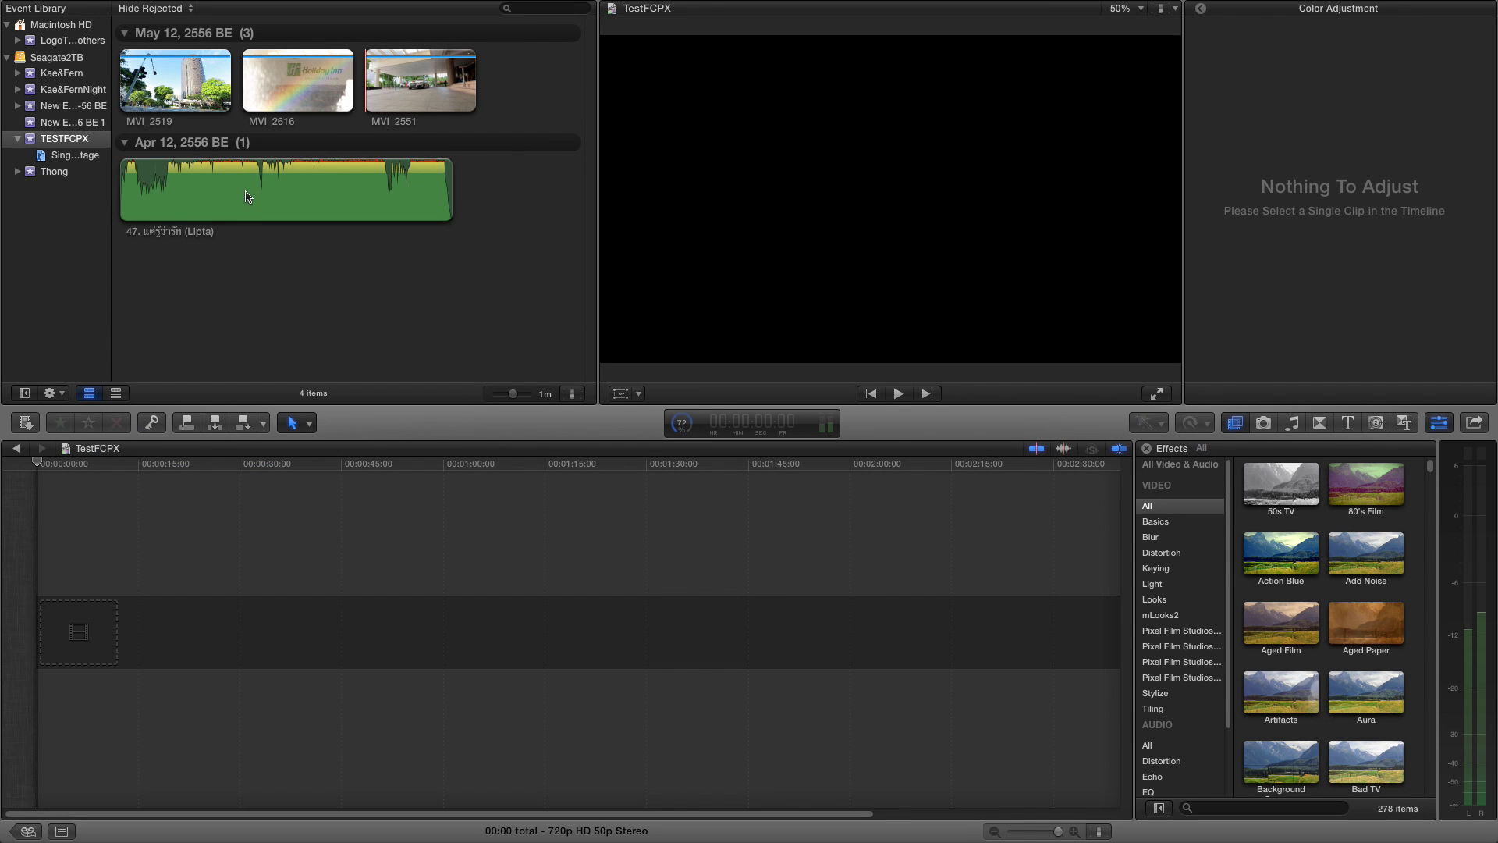
pyautogui.click(351, 190)
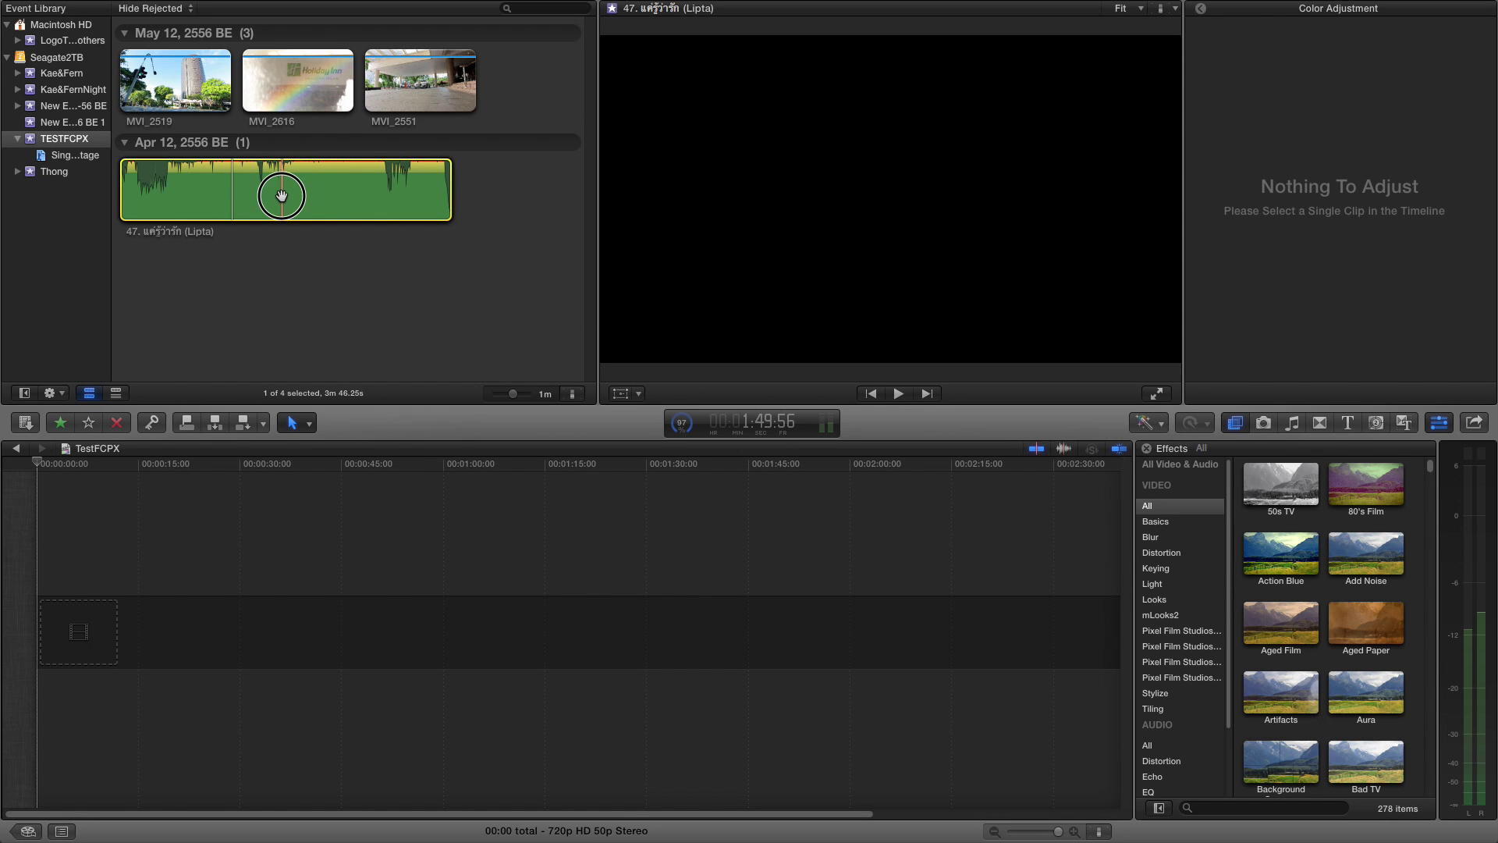
pyautogui.moveTo(282, 195); pyautogui.dragTo(55, 633)
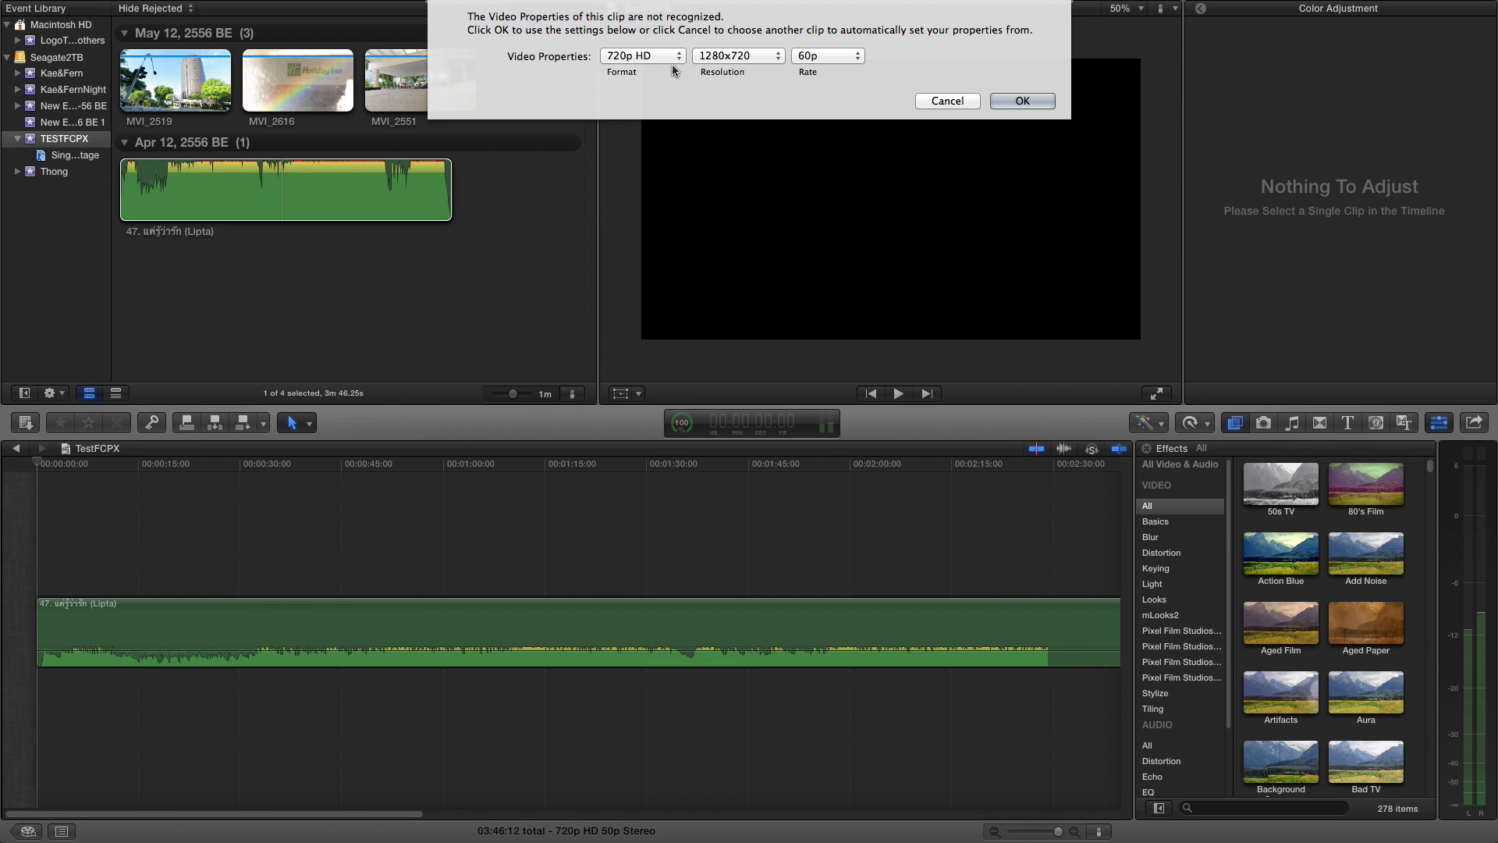
pyautogui.click(960, 103)
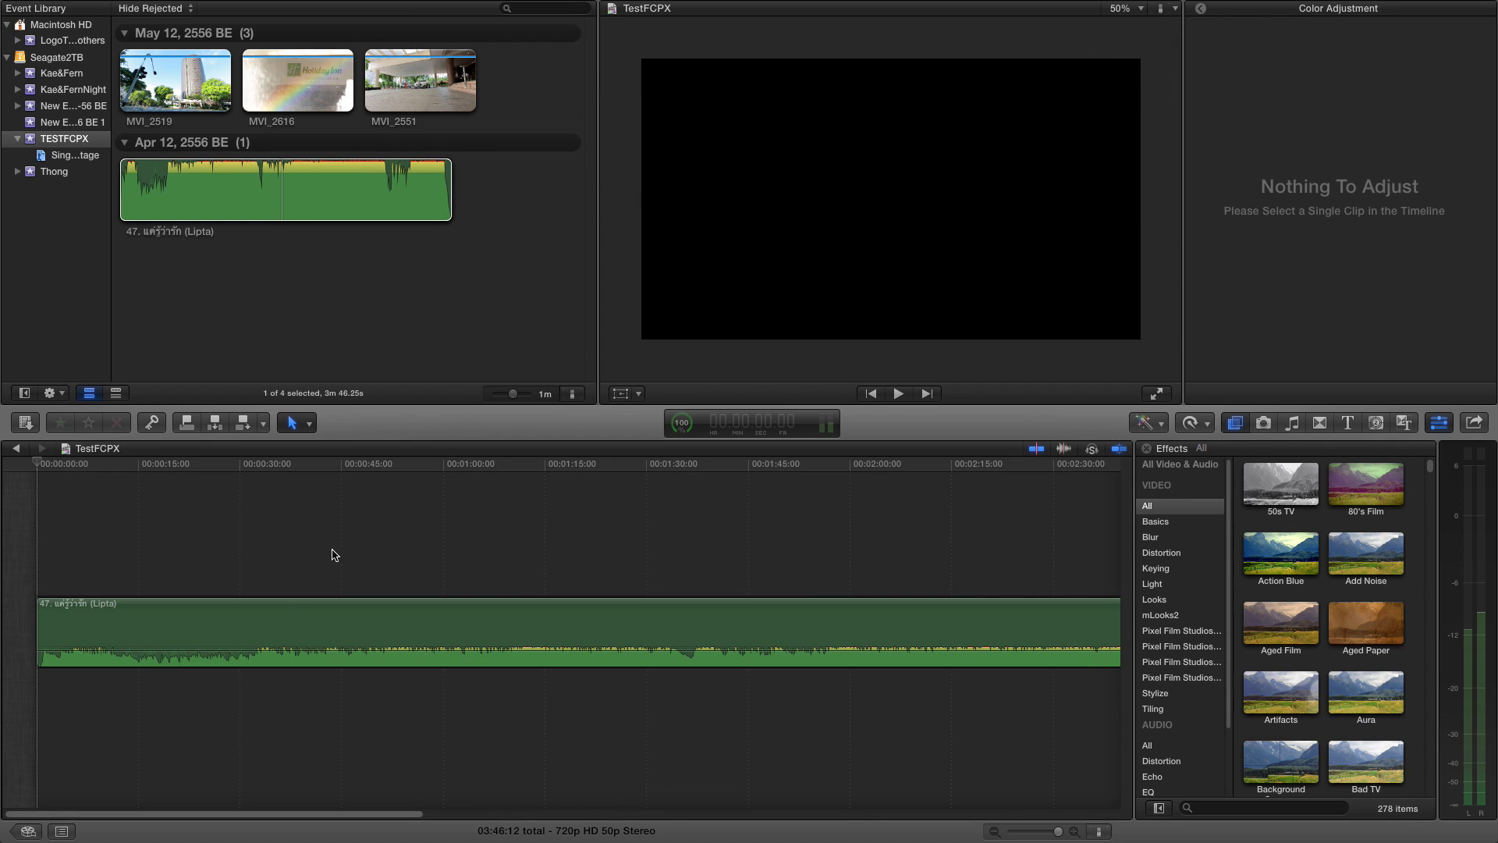
pyautogui.click(295, 621)
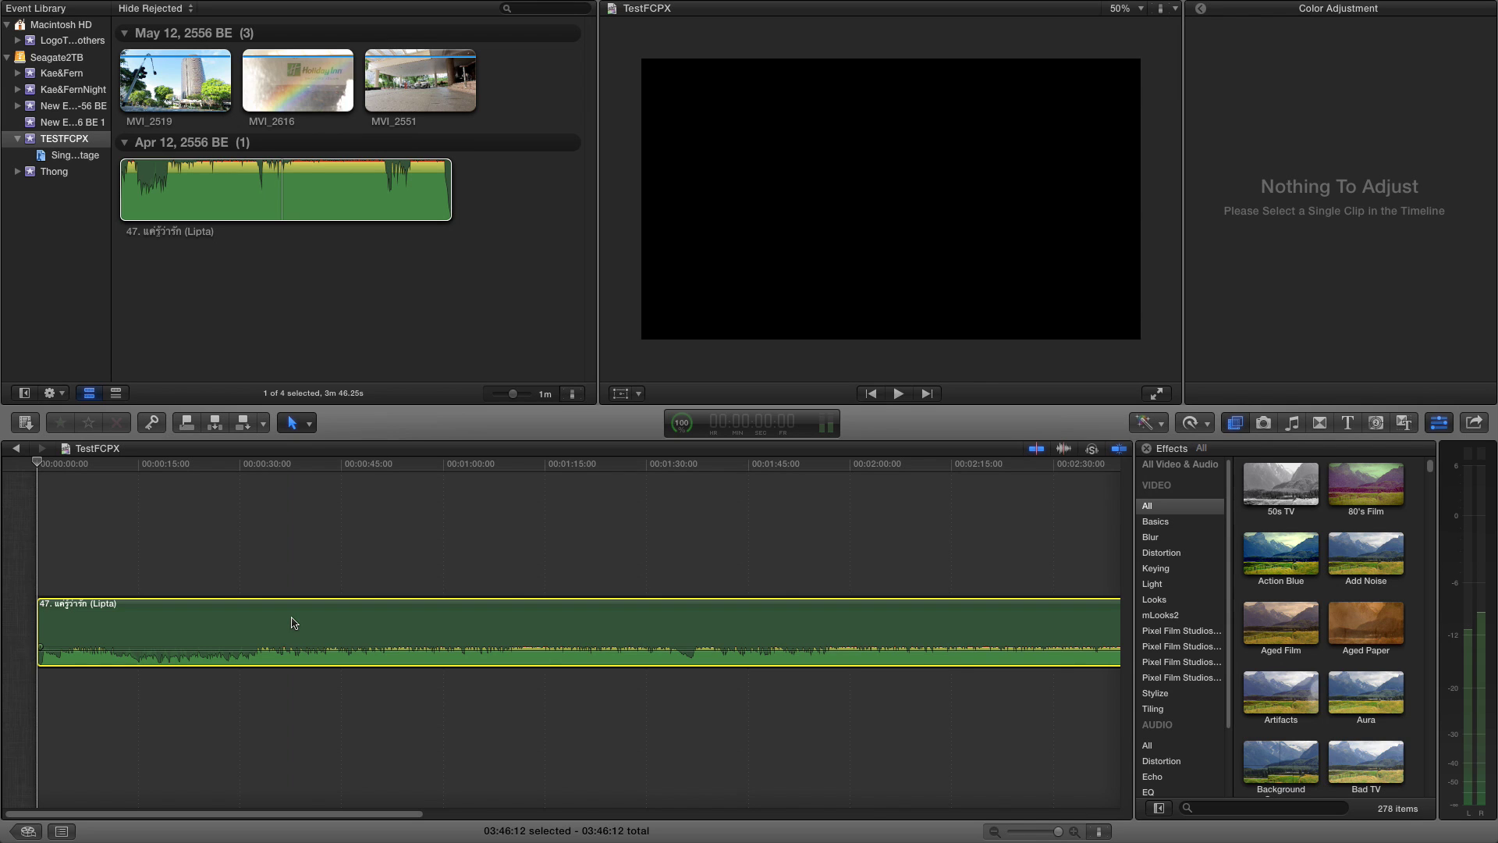
pyautogui.press('Delete')
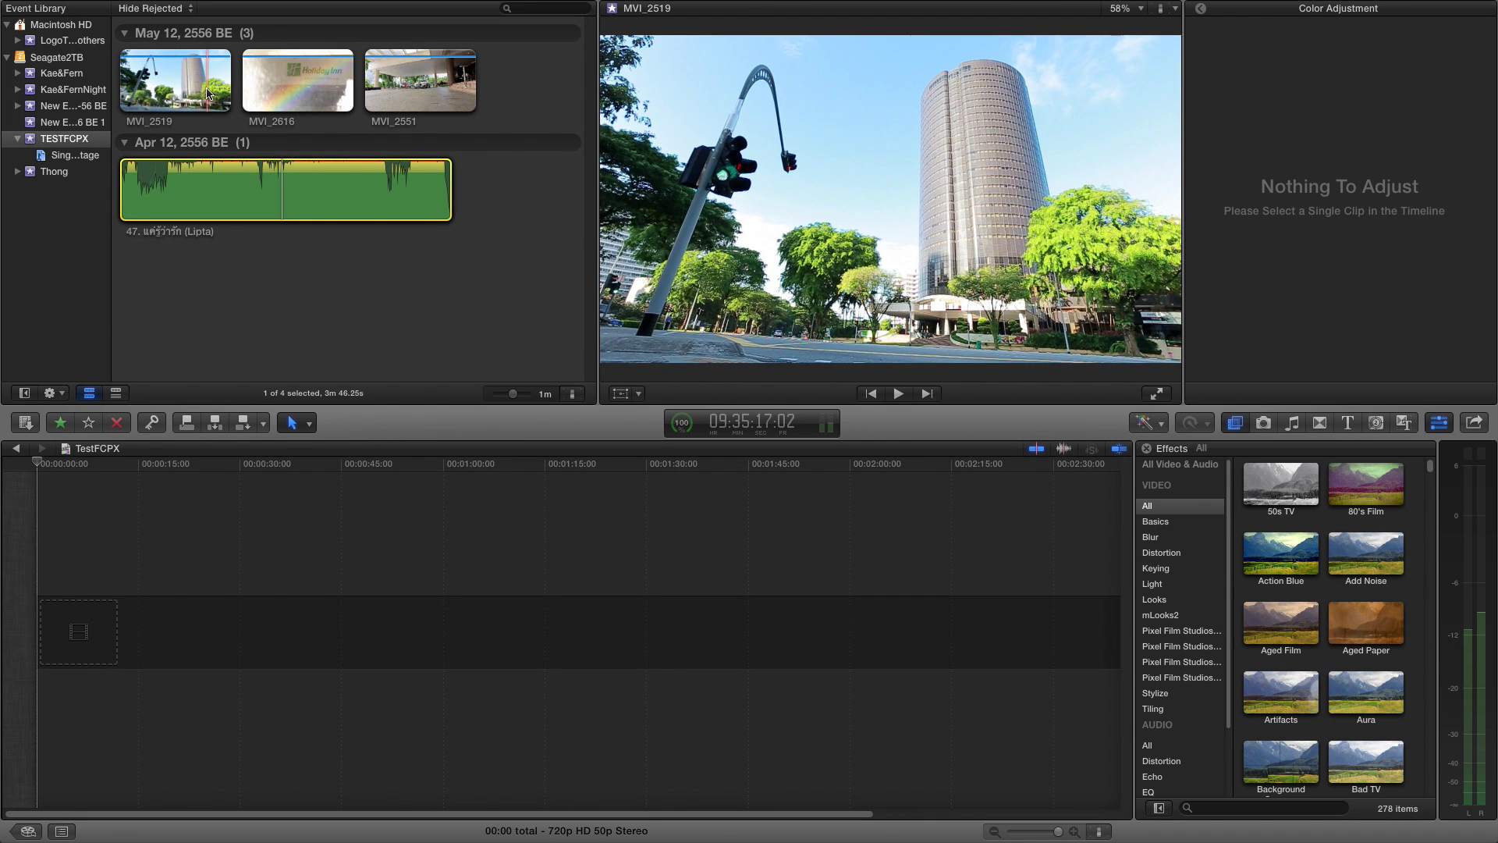
# Move the empty TestFCPX project to the Trash from the Project Library.
pyautogui.click(27, 830)
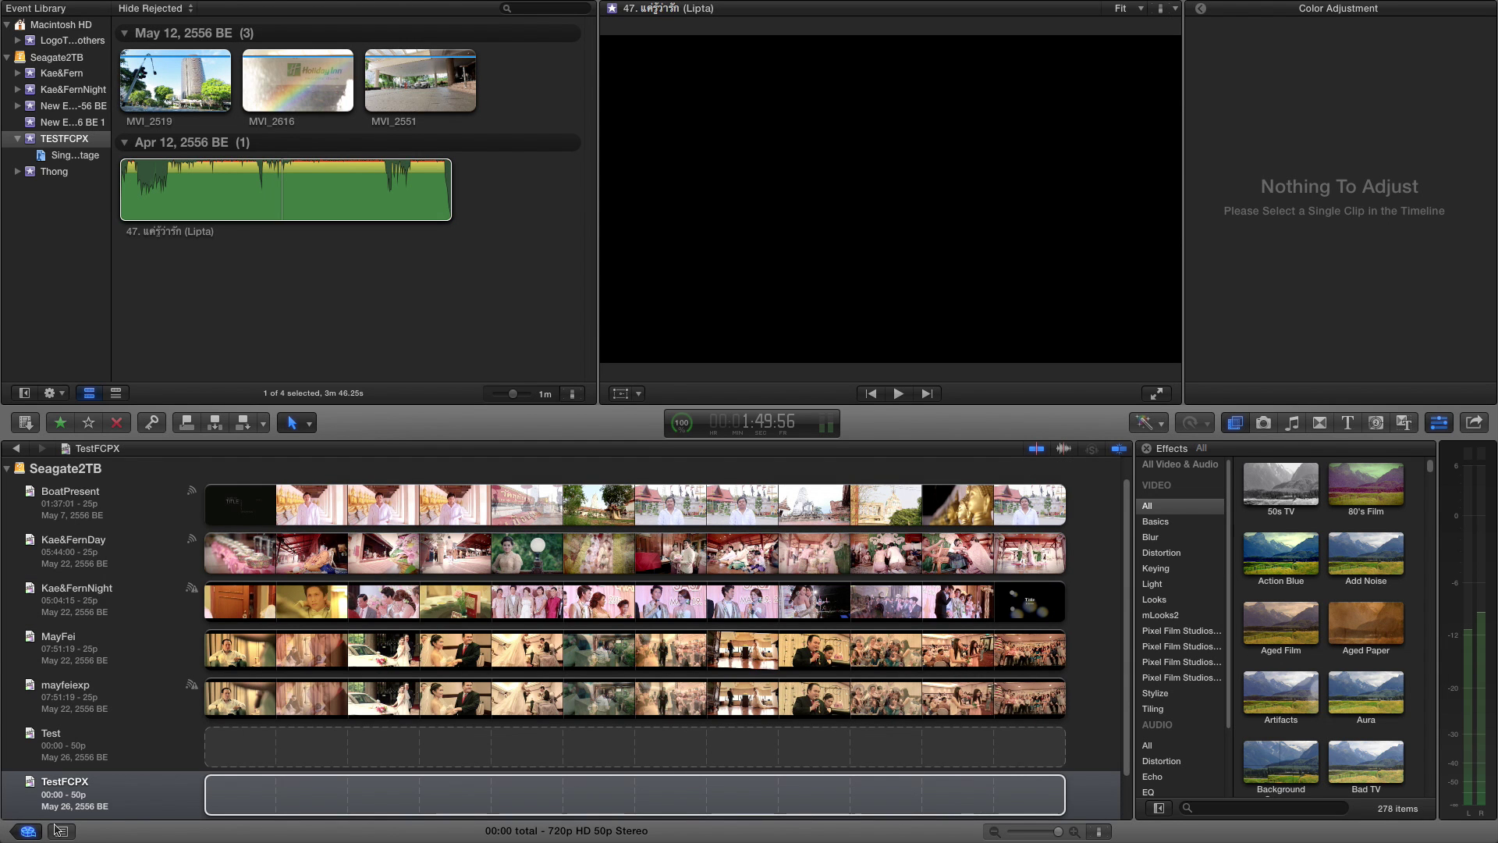
pyautogui.click(218, 803)
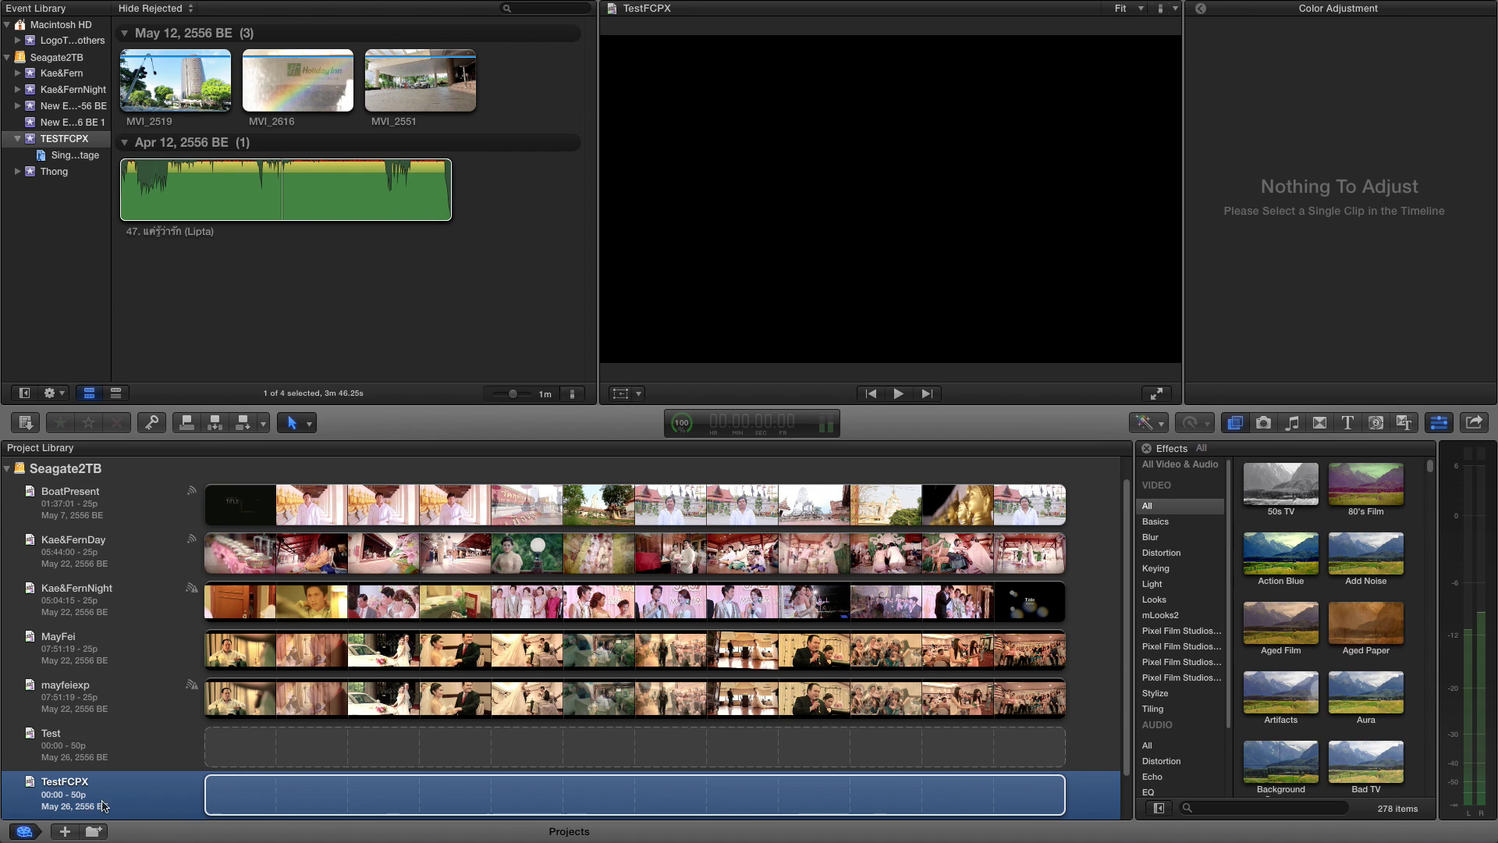
pyautogui.rightClick(244, 803)
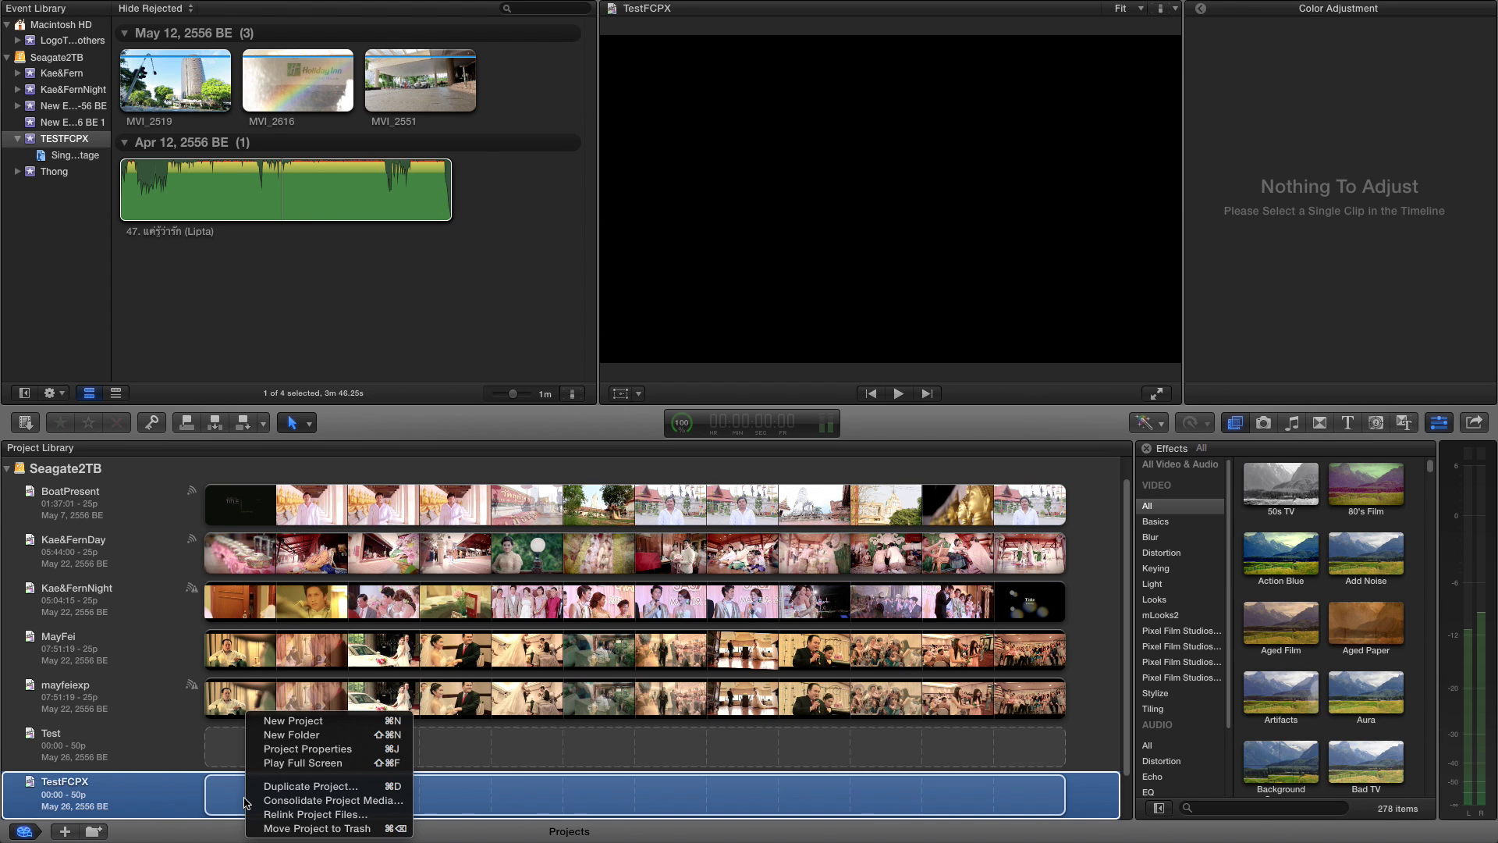
pyautogui.click(317, 828)
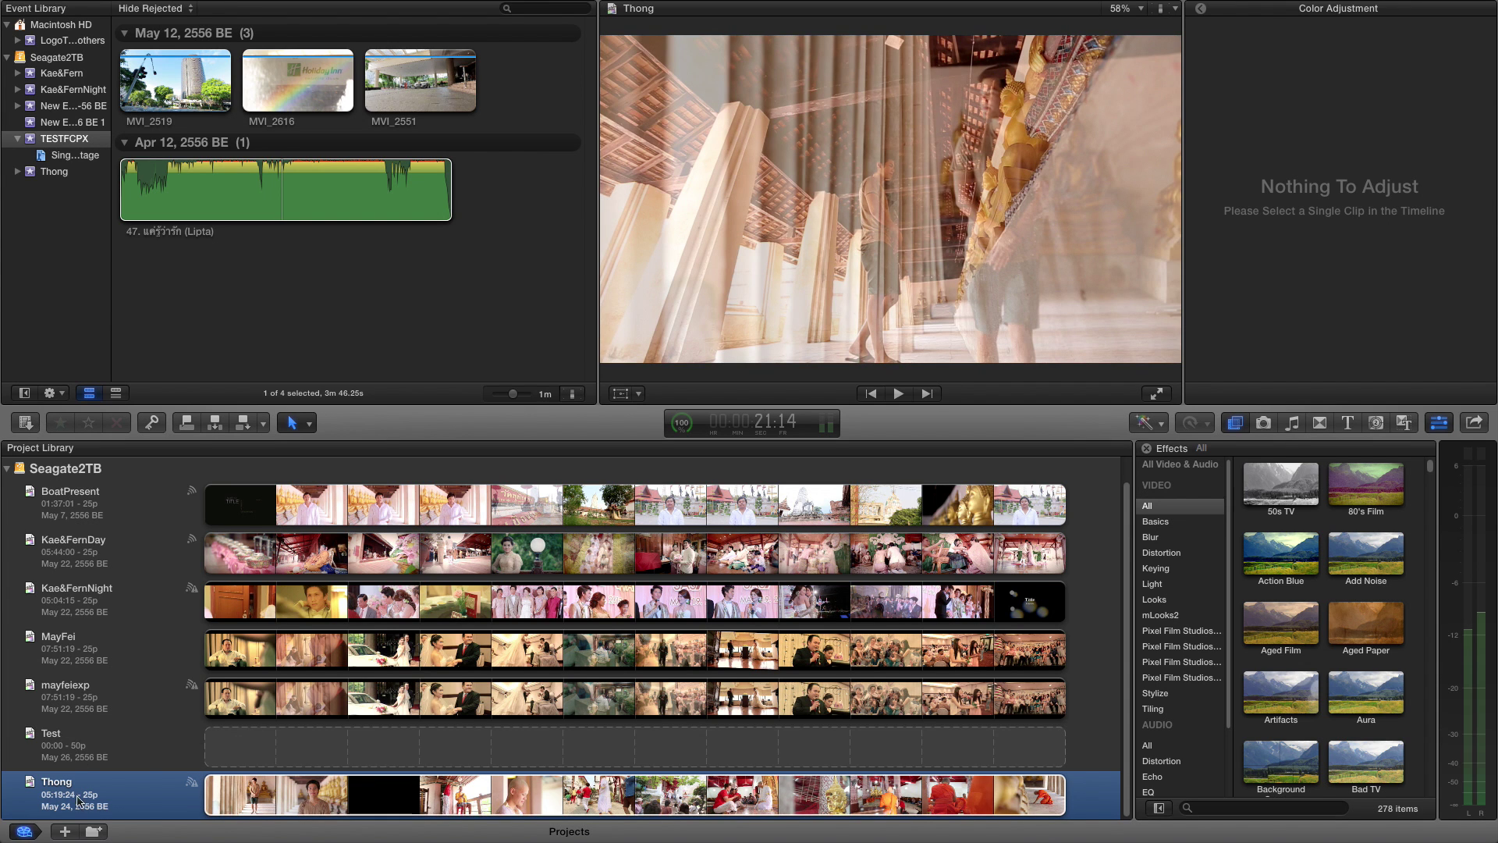
# Start a new project on the Seagate2TB drive and compare its automatic settings with the custom video properties.
pyautogui.rightClick(59, 470)
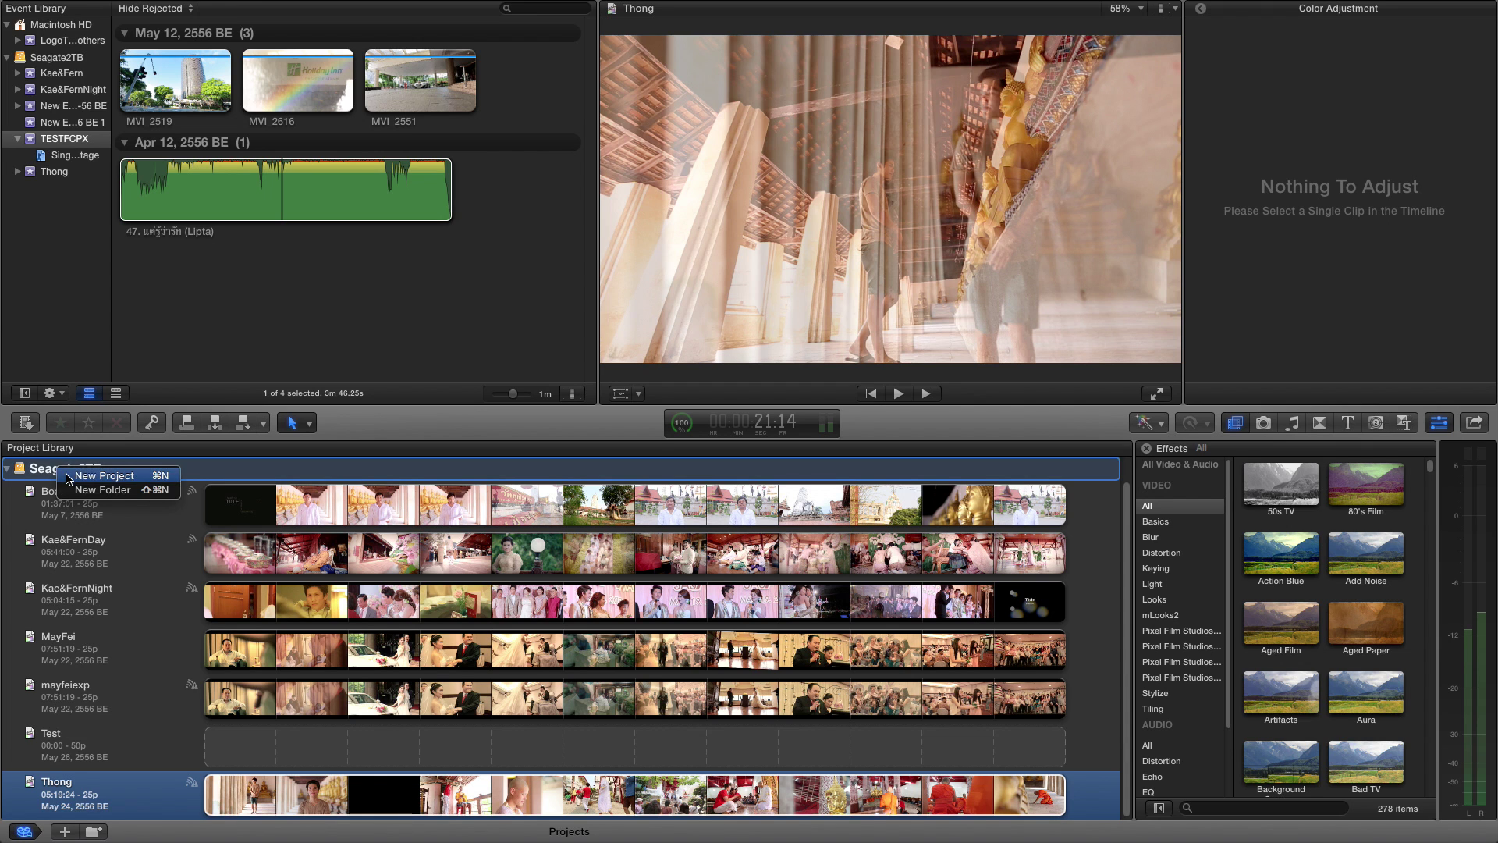
pyautogui.click(69, 478)
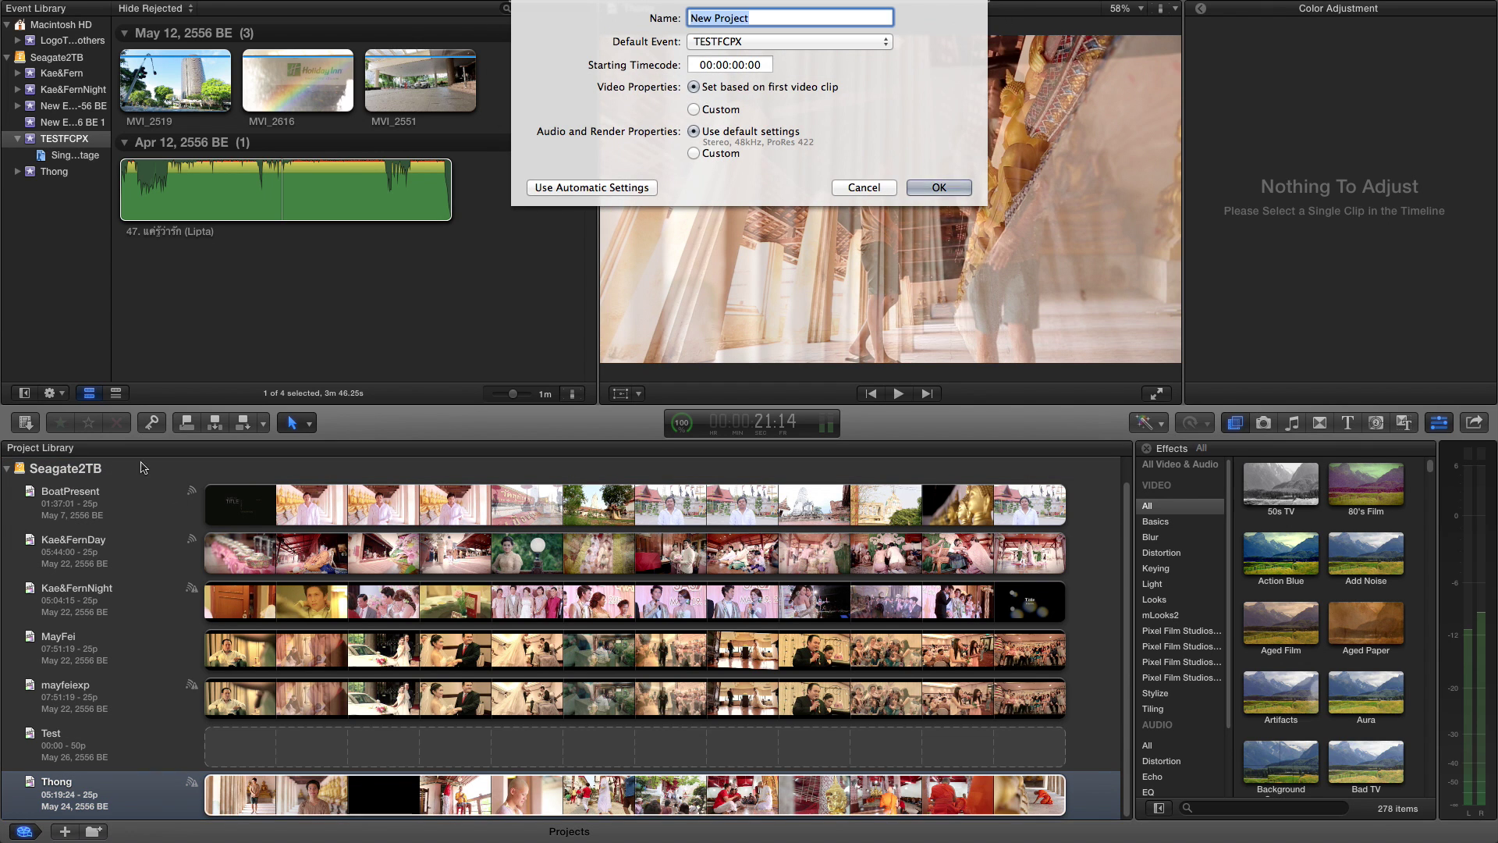
pyautogui.click(611, 188)
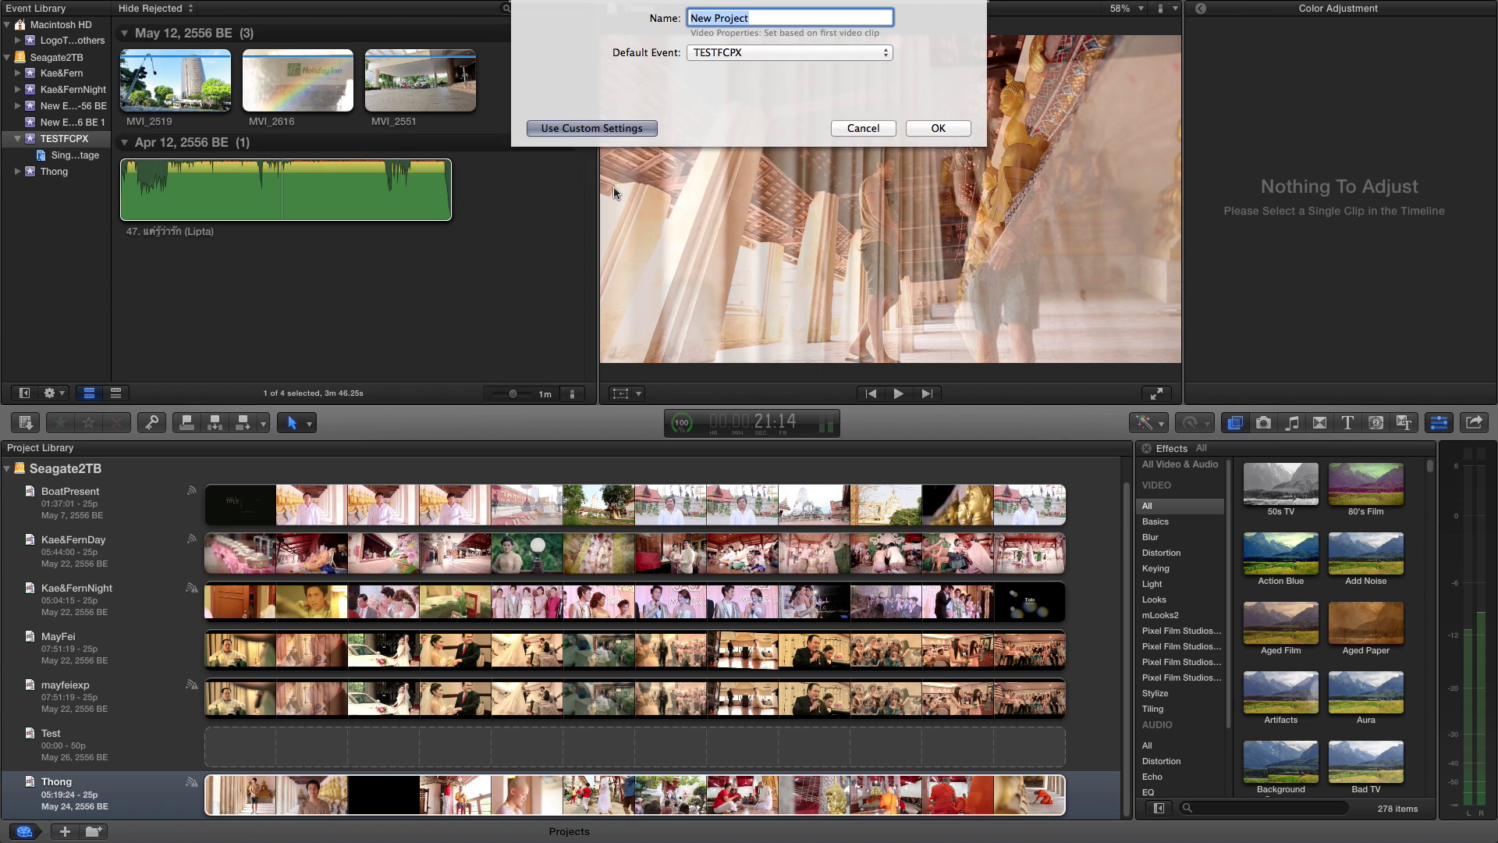
pyautogui.click(627, 80)
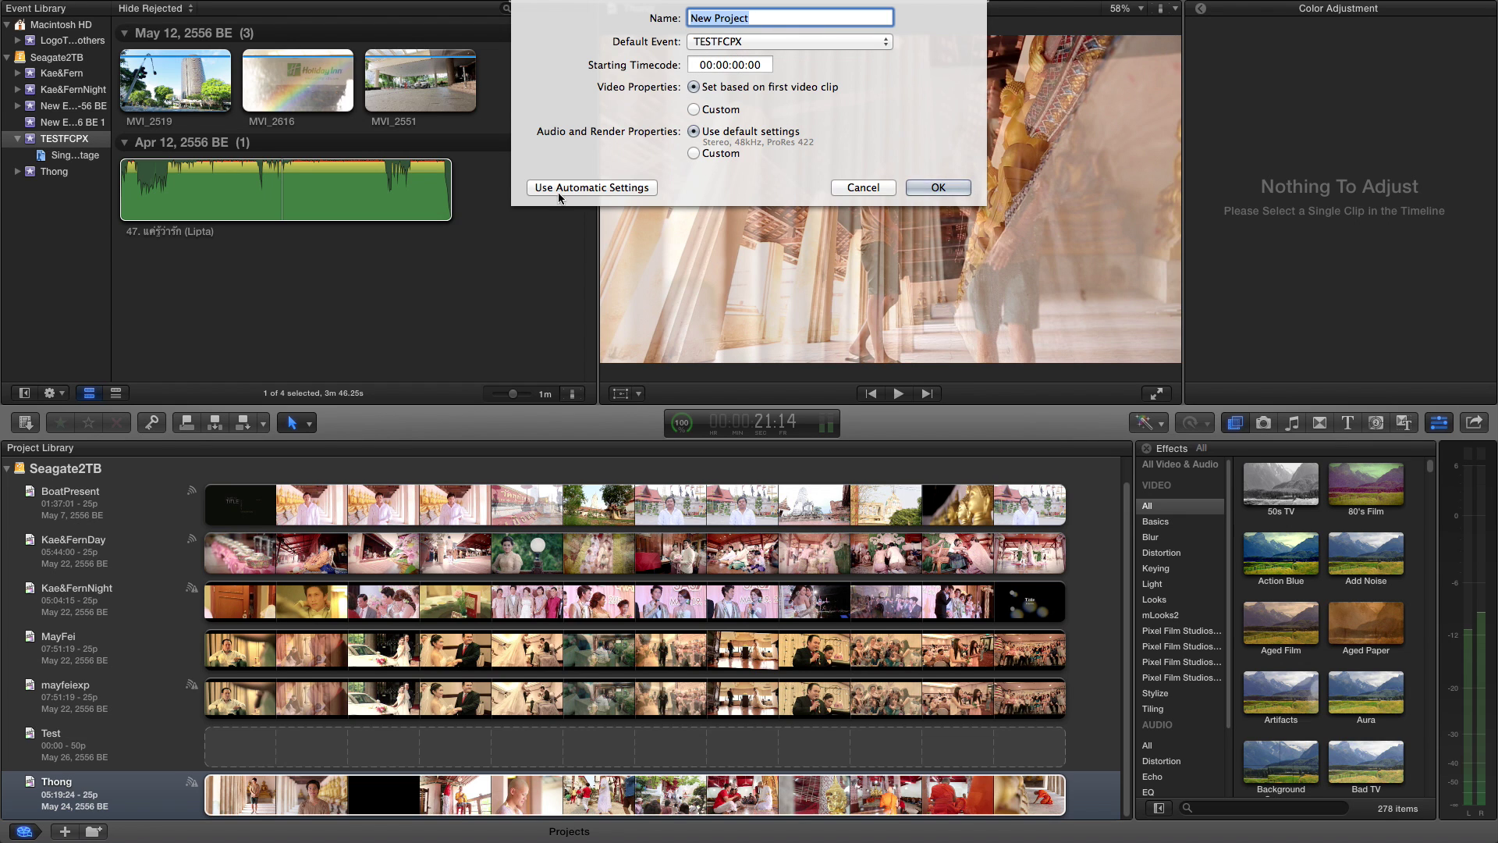
pyautogui.click(581, 186)
pyautogui.click(616, 80)
pyautogui.click(695, 109)
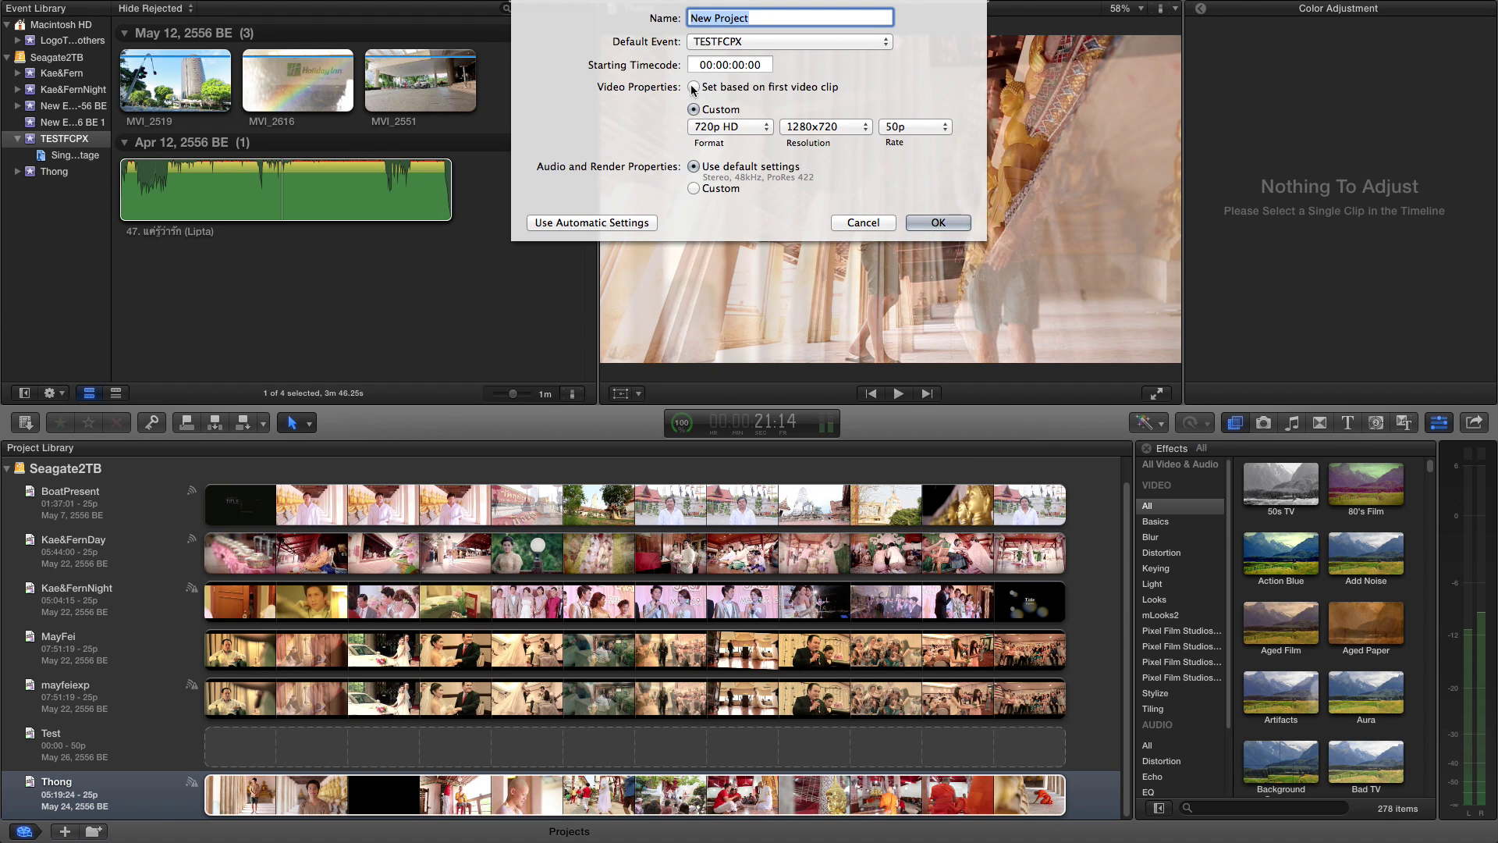
pyautogui.click(694, 89)
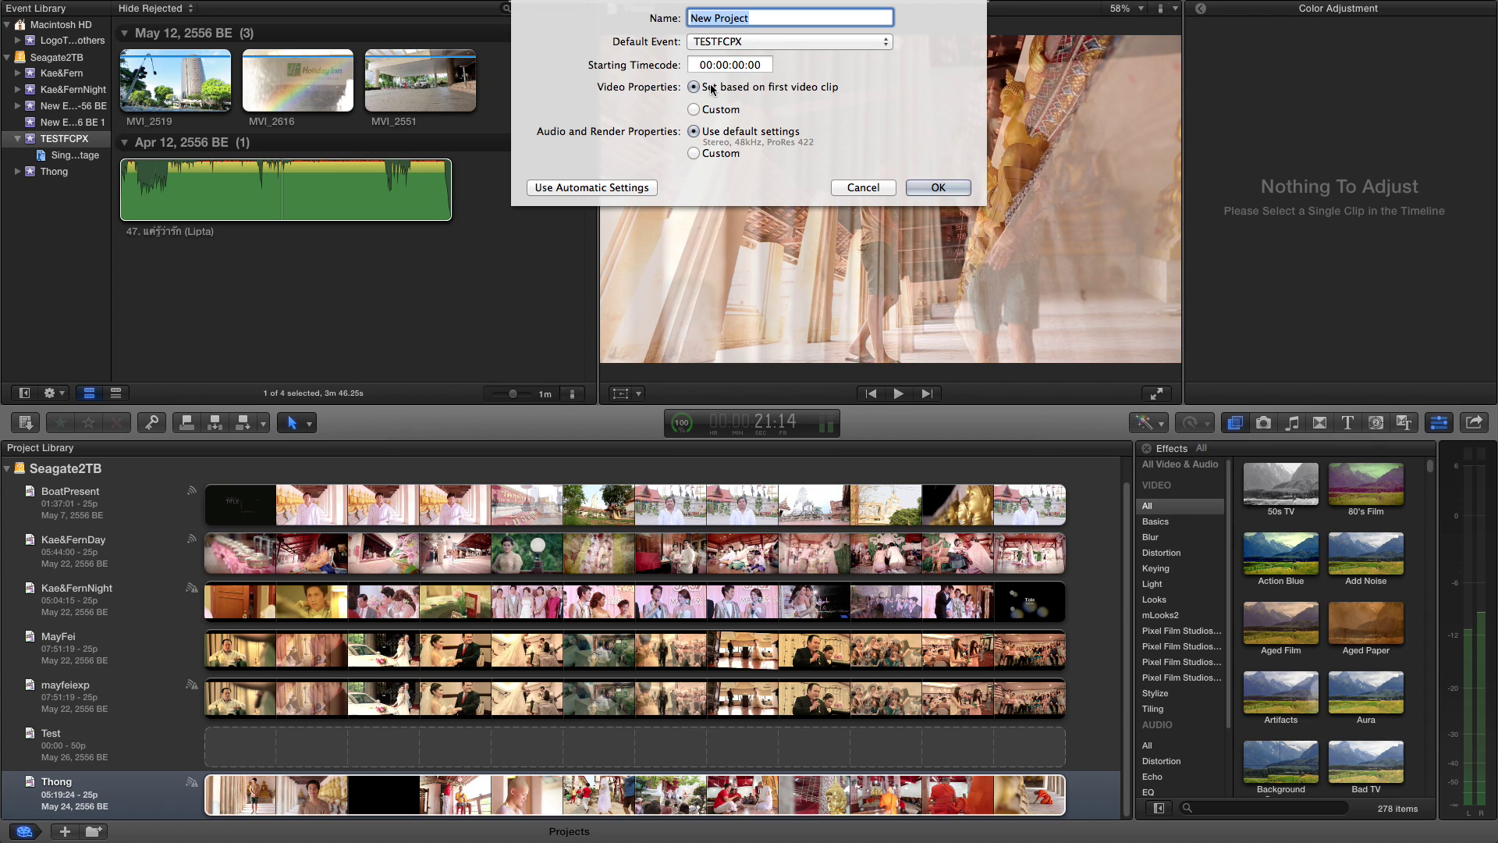
# Name the project TESTFCPX and create it with custom video properties of 720p HD, 1280x720 and 25p, keeping the default audio and render settings.
pyautogui.write('TESTFCPX')
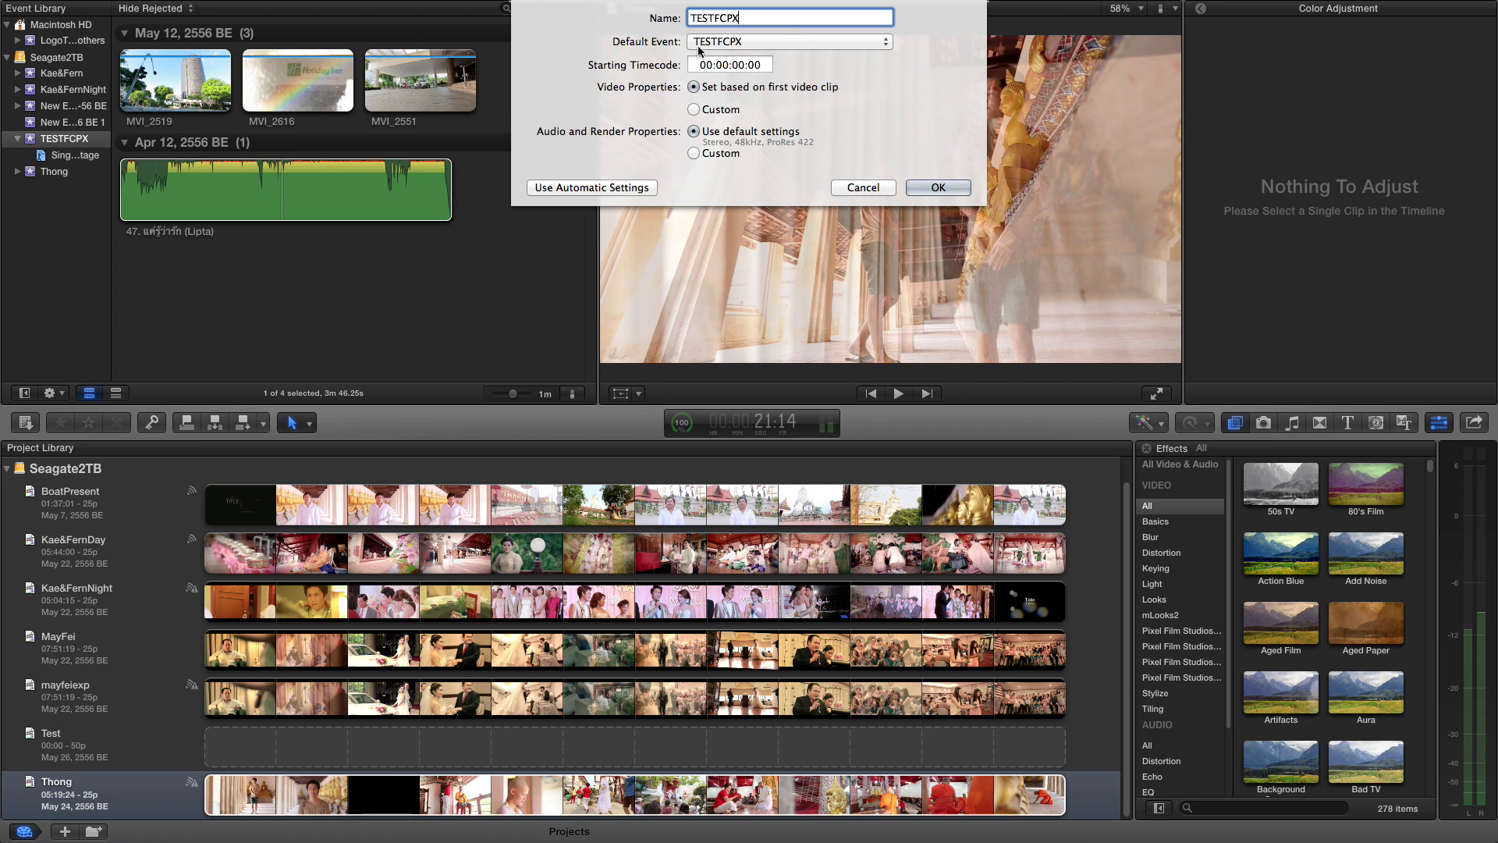
pyautogui.click(694, 110)
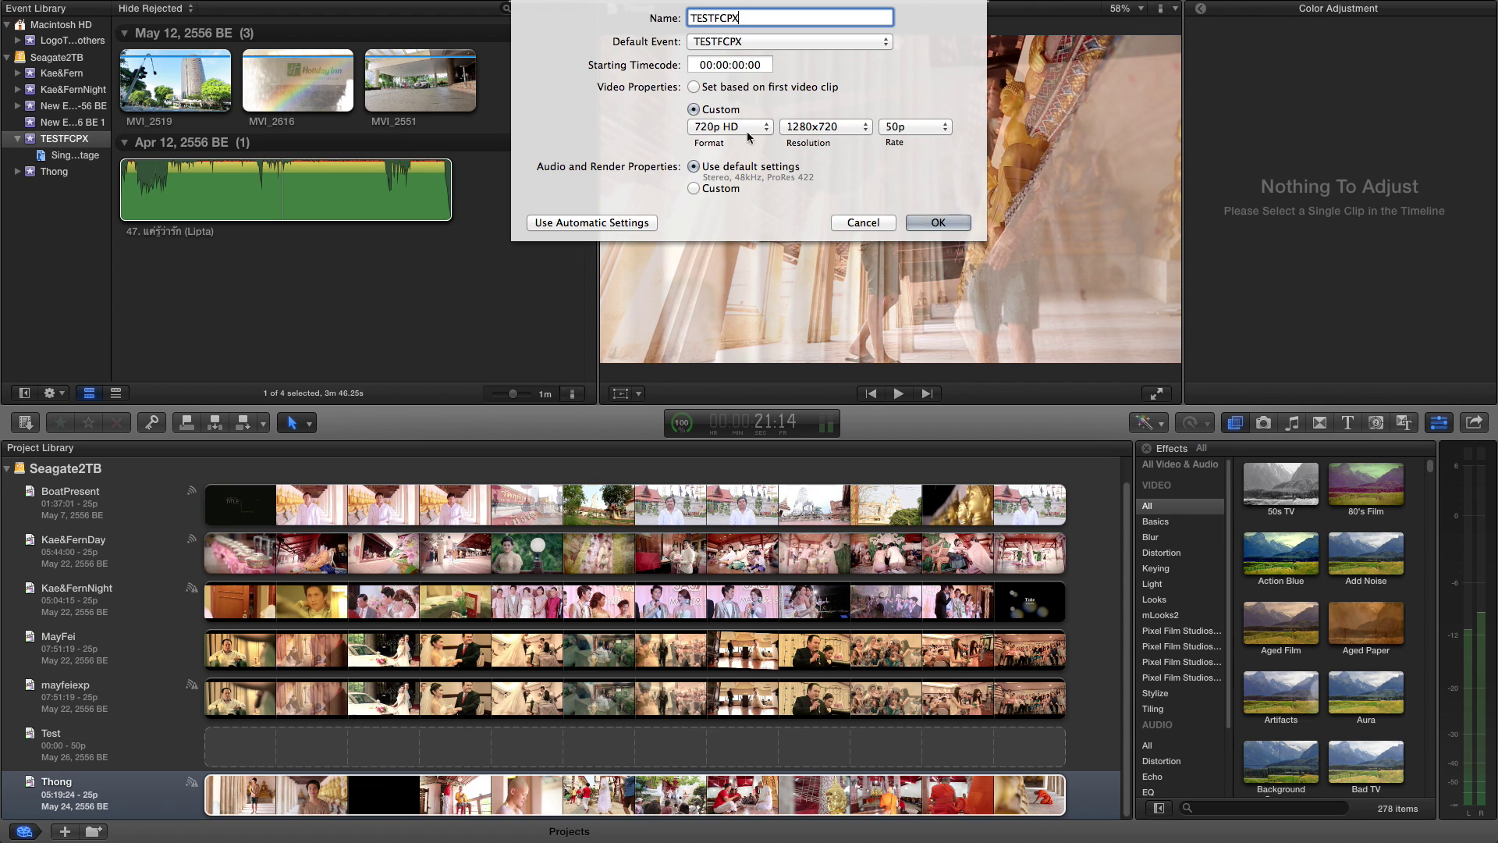
pyautogui.click(853, 128)
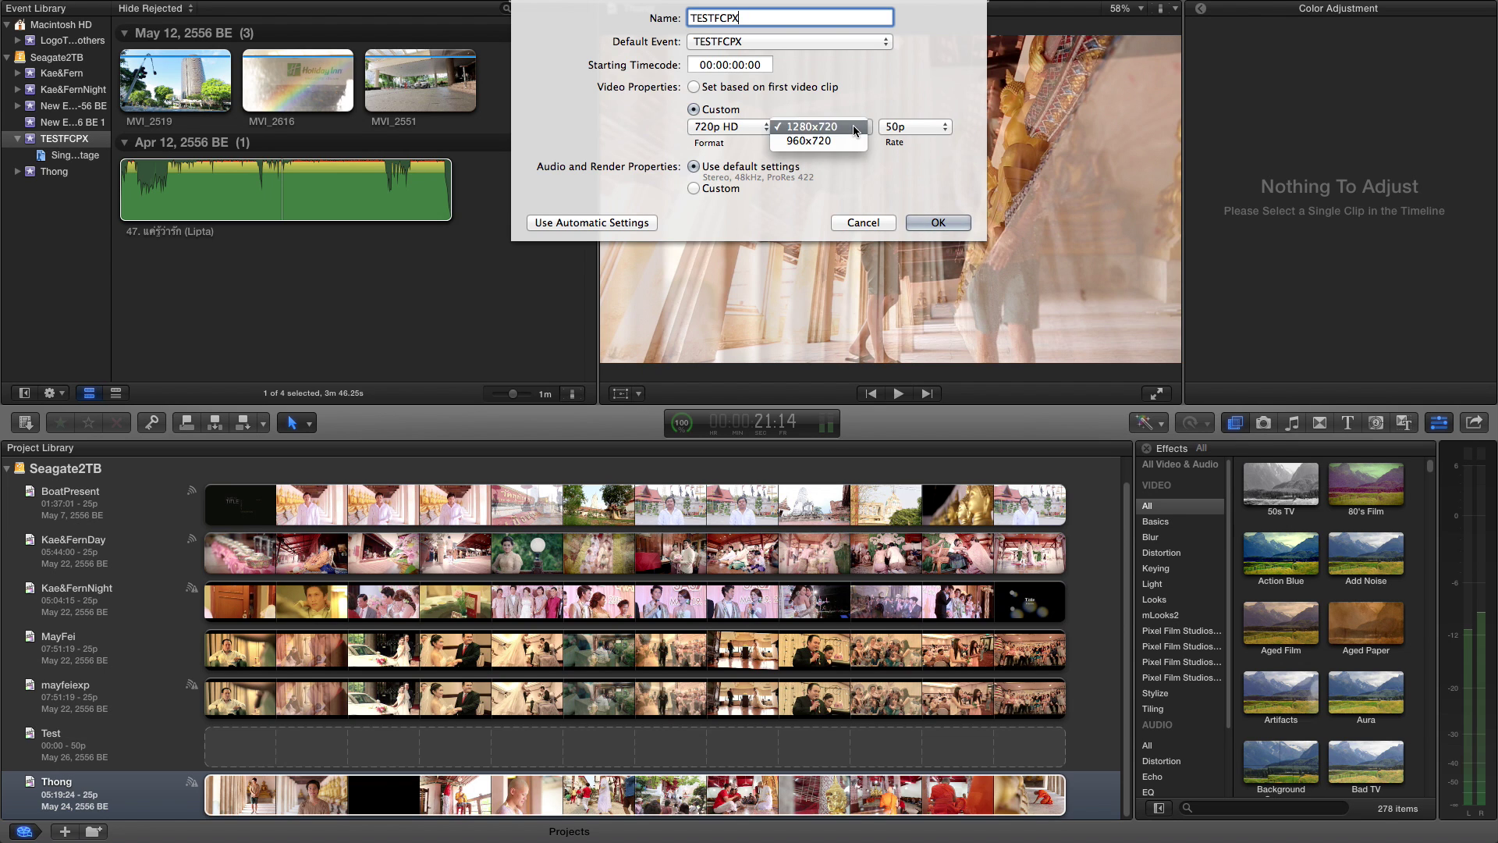
pyautogui.click(854, 128)
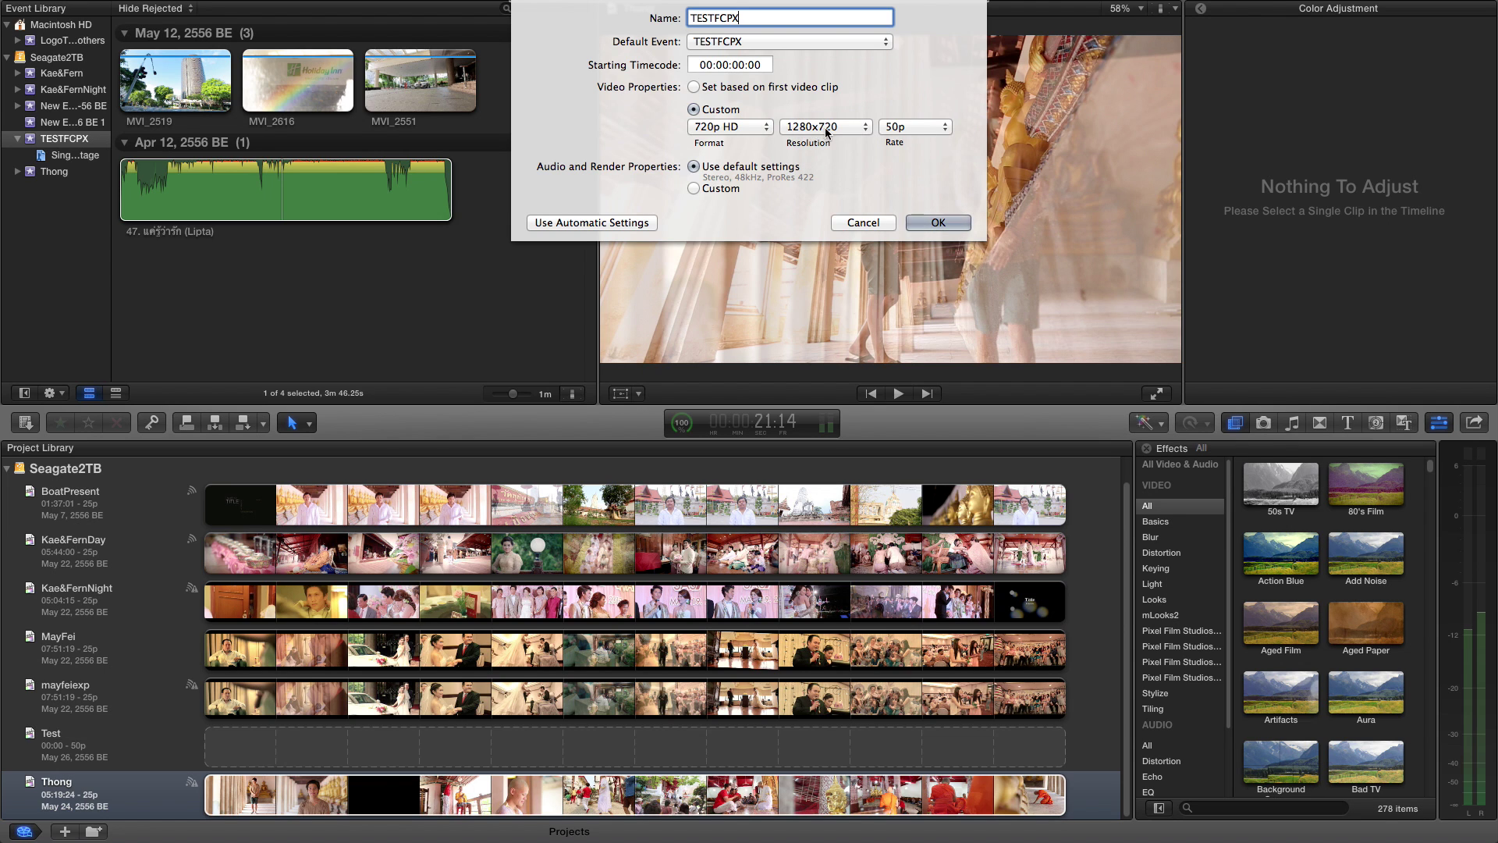
pyautogui.click(717, 128)
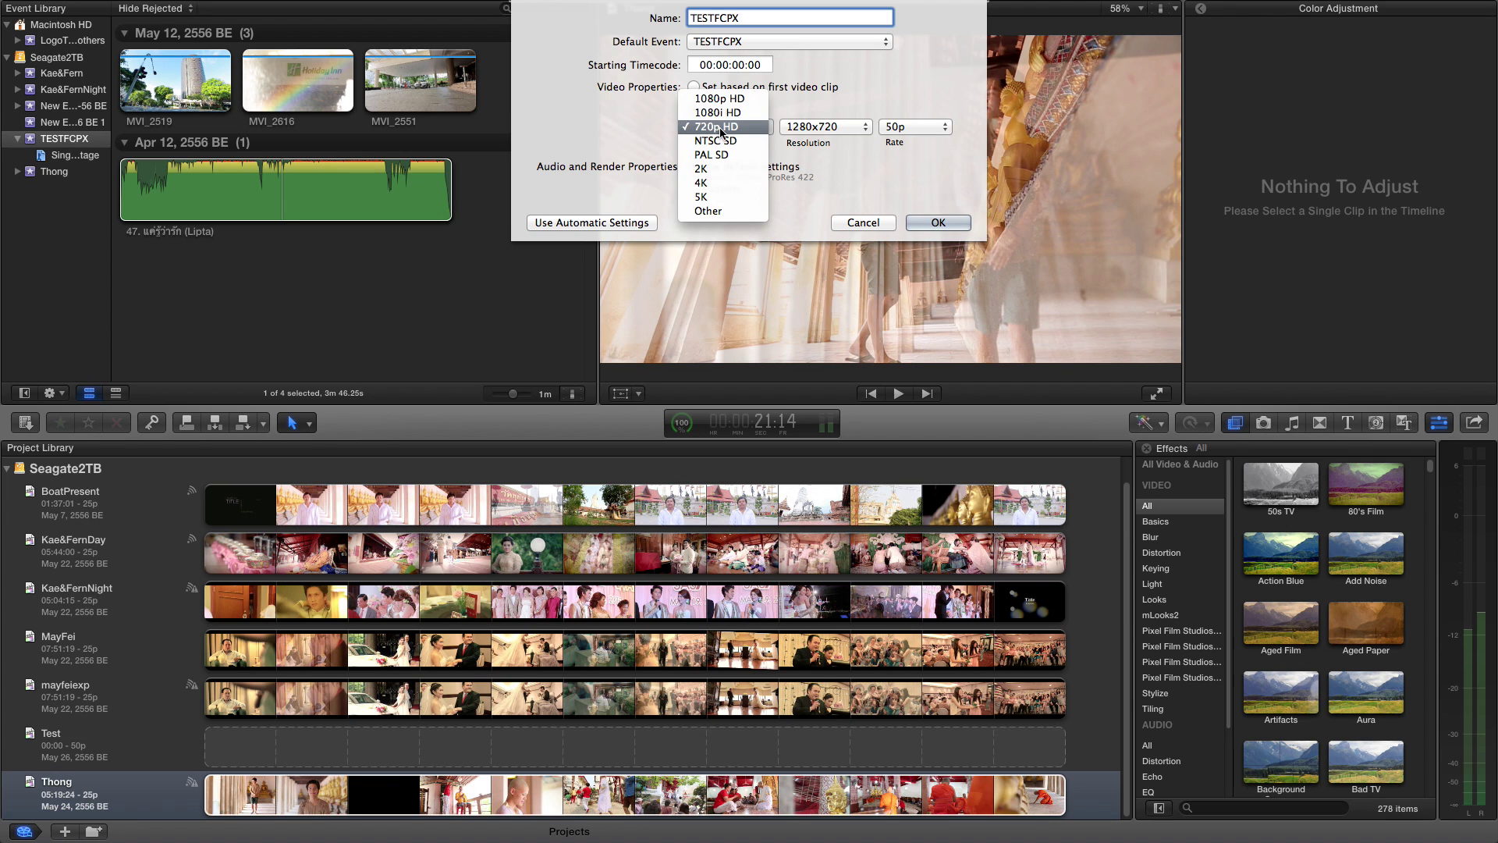
pyautogui.click(719, 127)
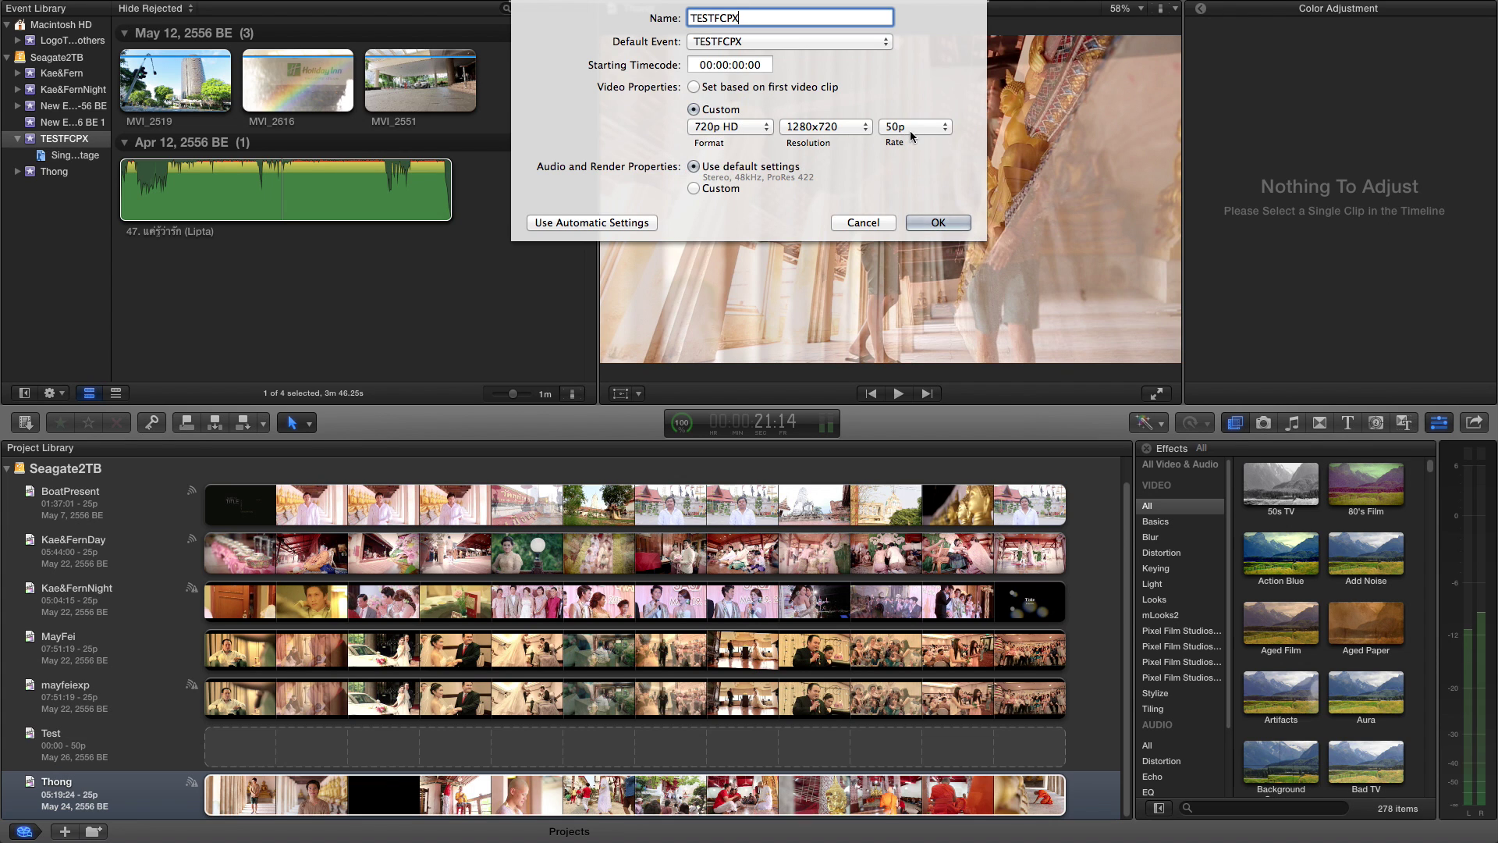
pyautogui.click(936, 128)
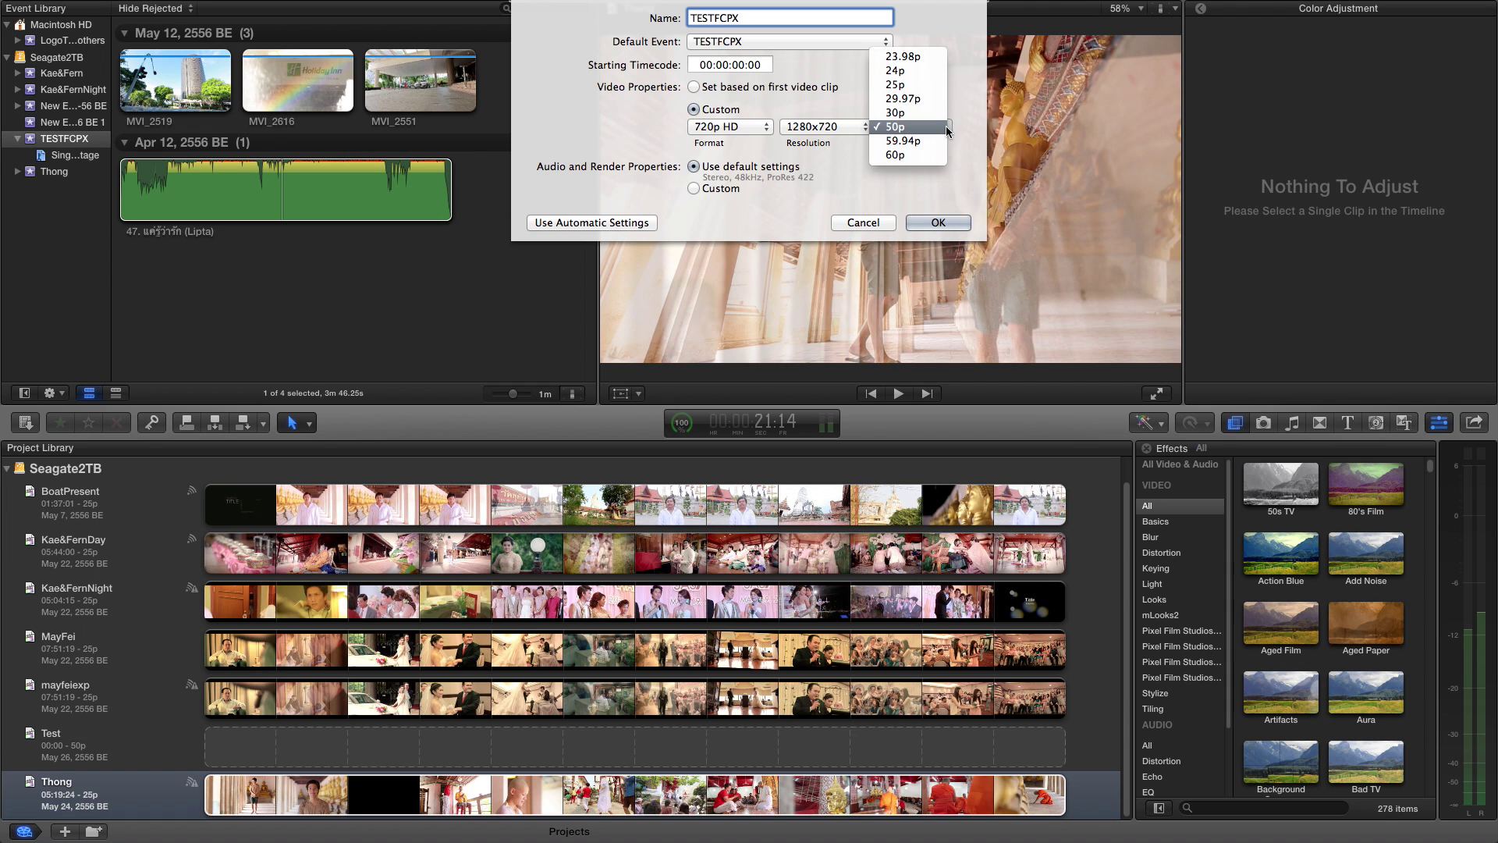
pyautogui.click(947, 130)
pyautogui.click(938, 129)
pyautogui.click(945, 128)
pyautogui.click(945, 129)
pyautogui.click(907, 86)
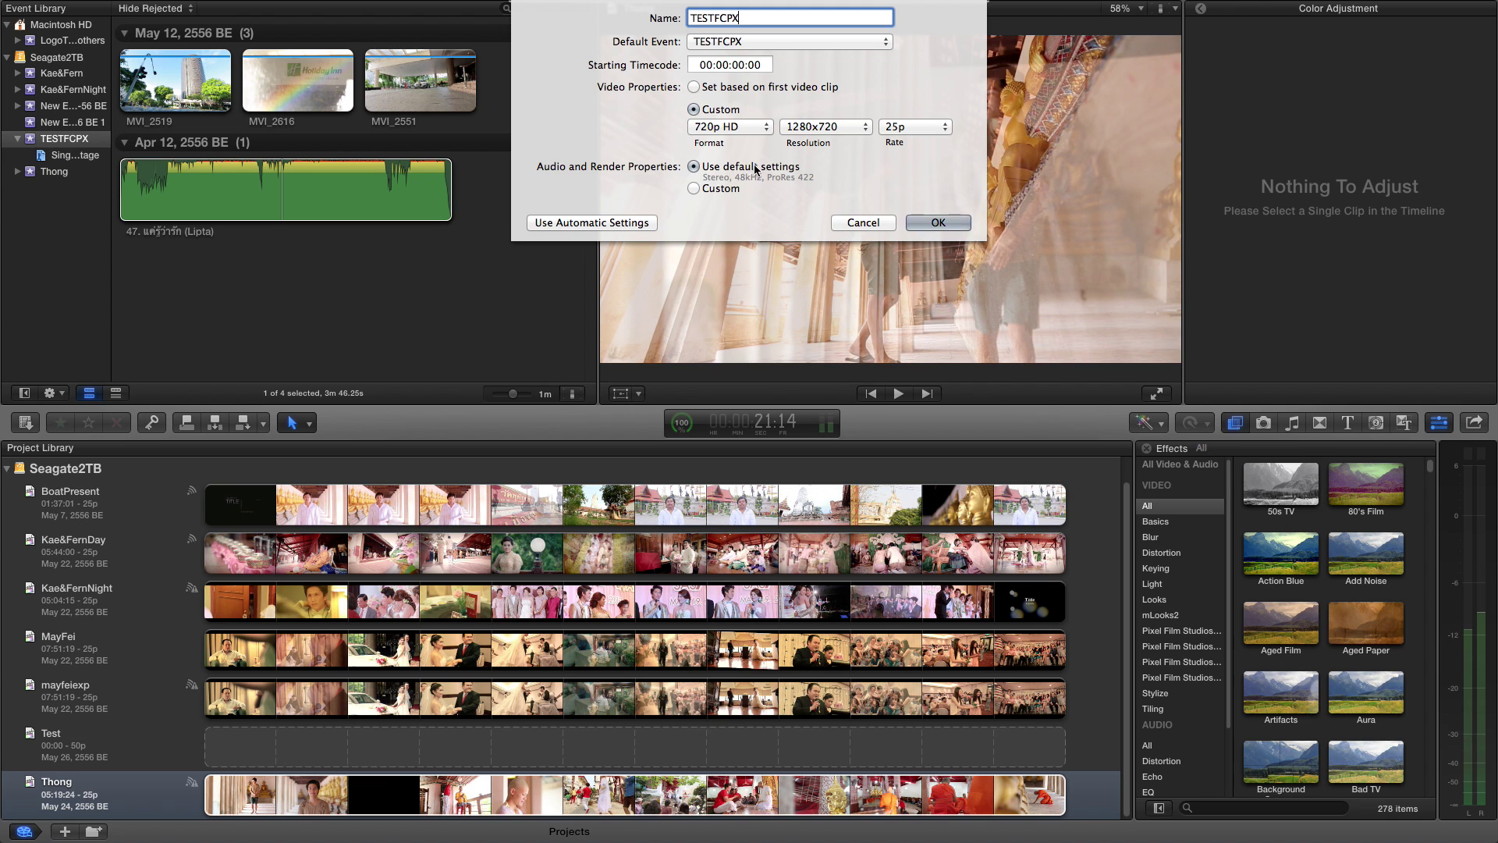
pyautogui.click(966, 227)
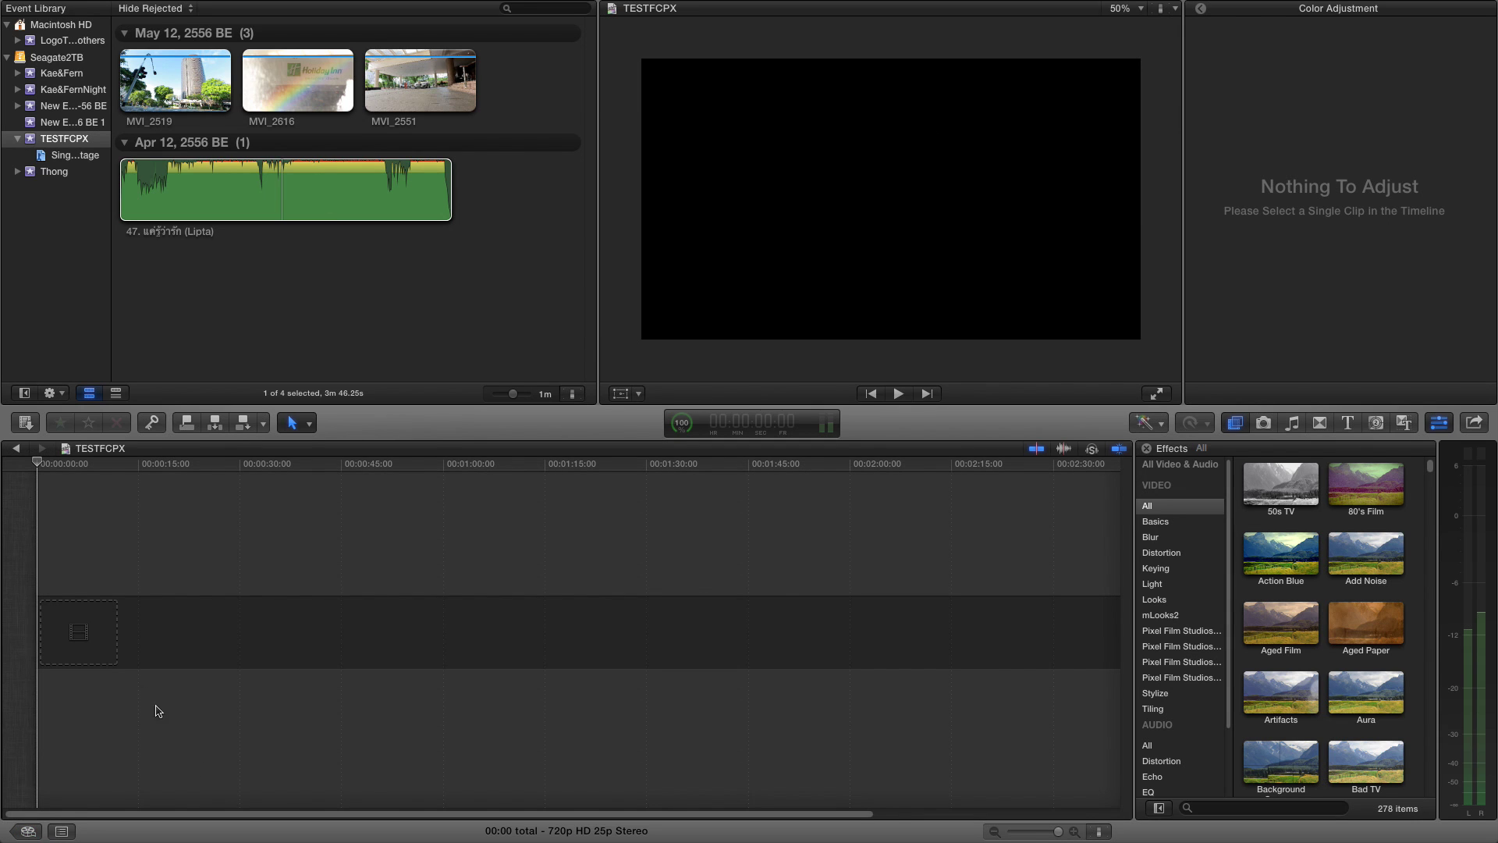
# Select a range of about 03:27 in the second half of the MVI_2519 event clip and add it to the empty timeline as the first clip.
pyautogui.click(136, 602)
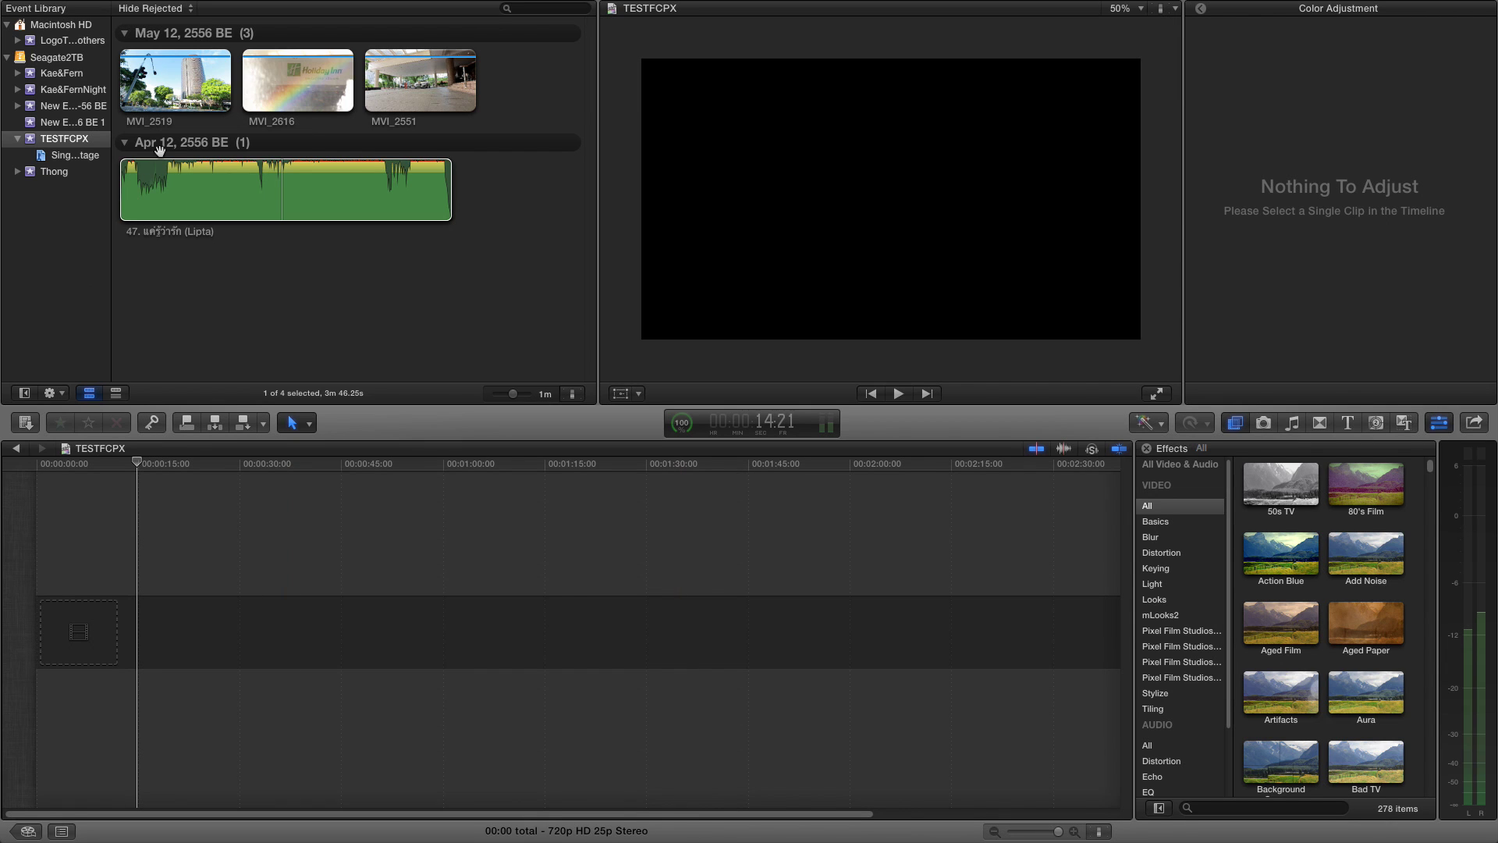
pyautogui.click(220, 180)
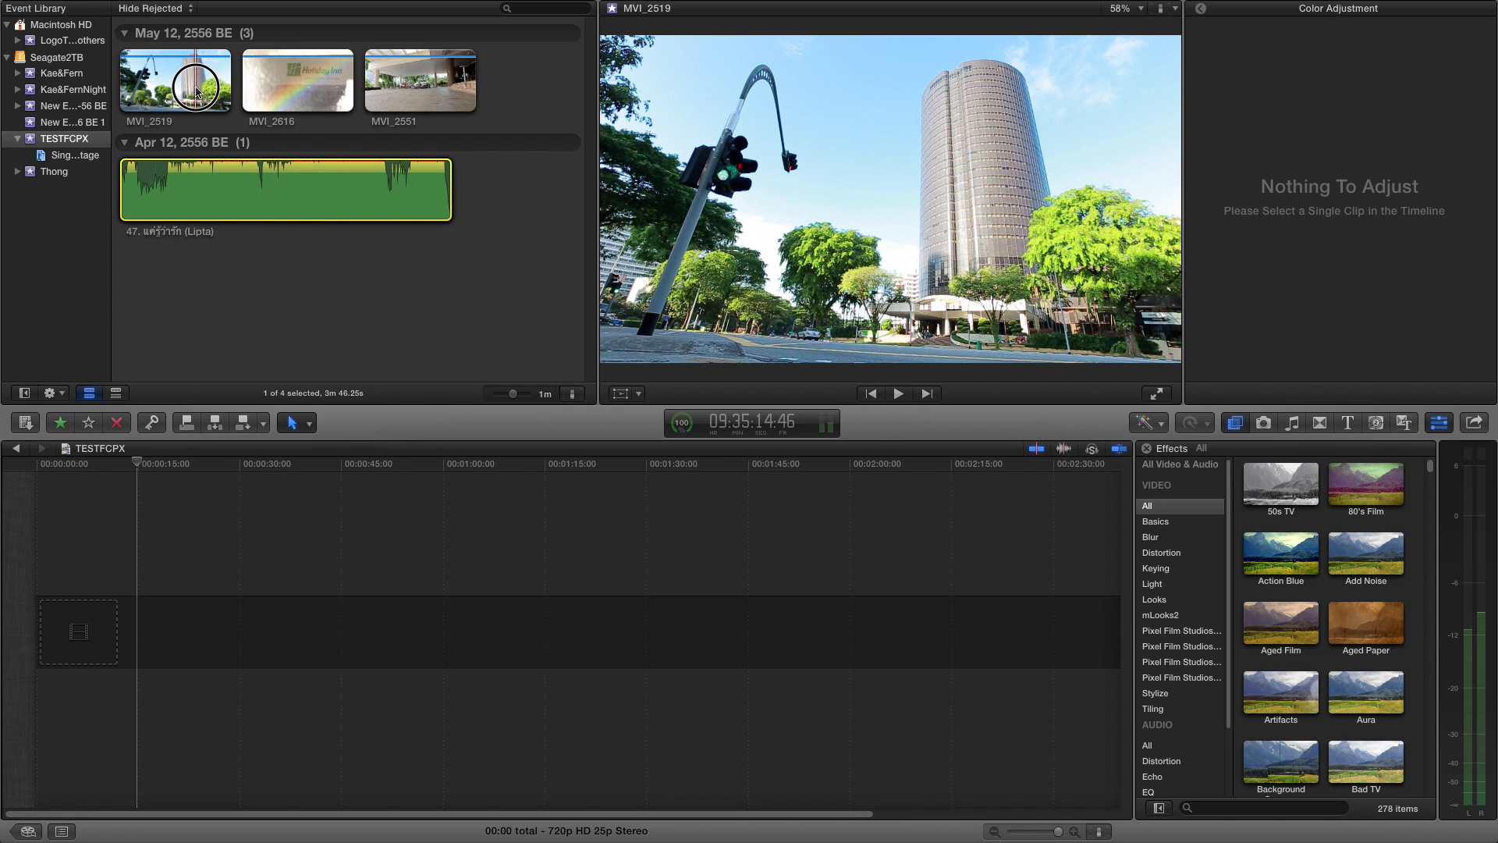
pyautogui.moveTo(198, 92); pyautogui.dragTo(215, 88)
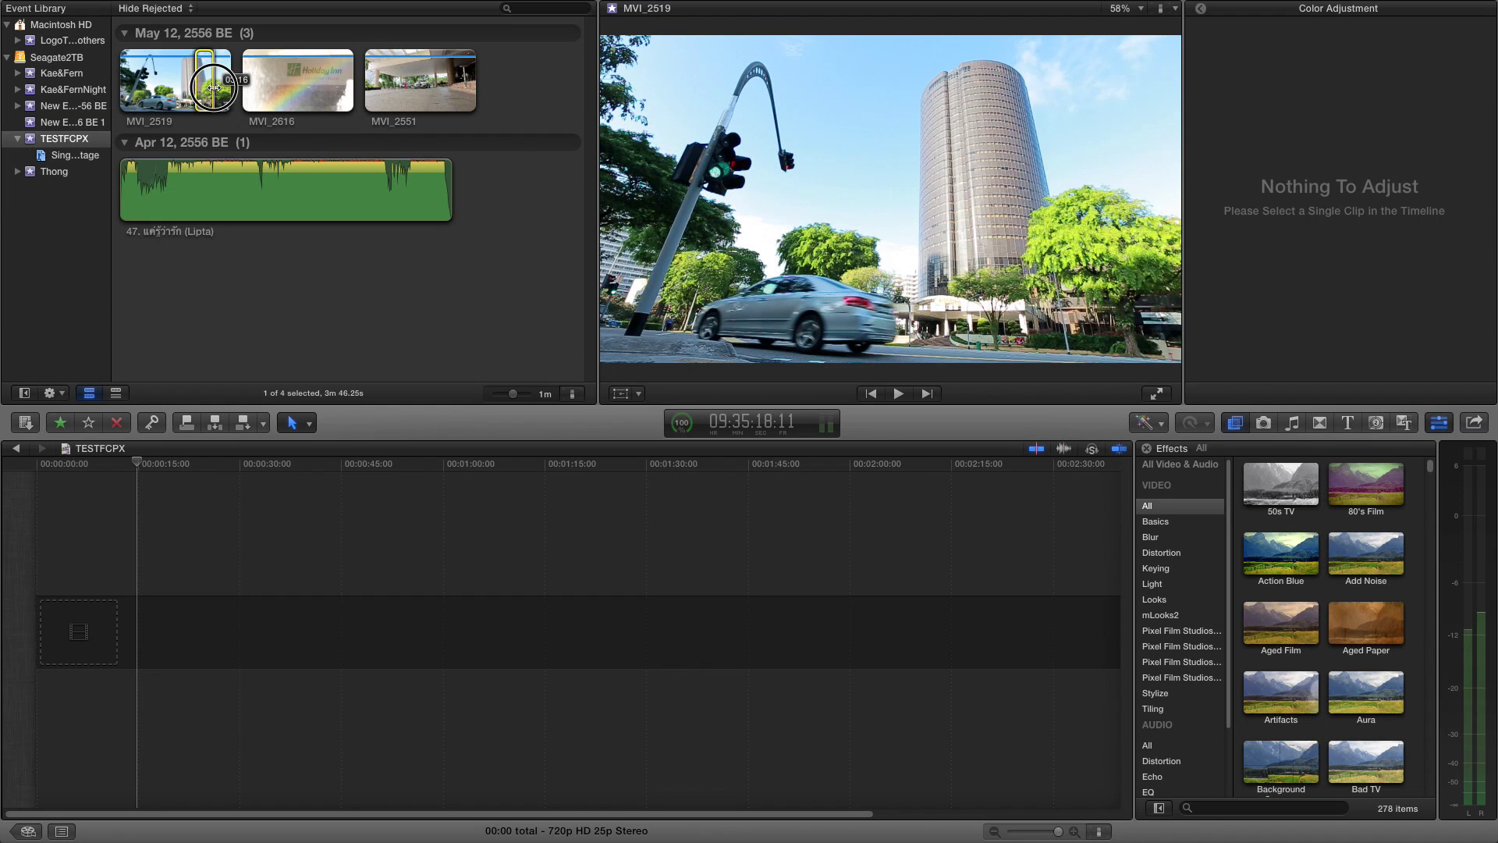
pyautogui.moveTo(215, 87); pyautogui.dragTo(216, 87)
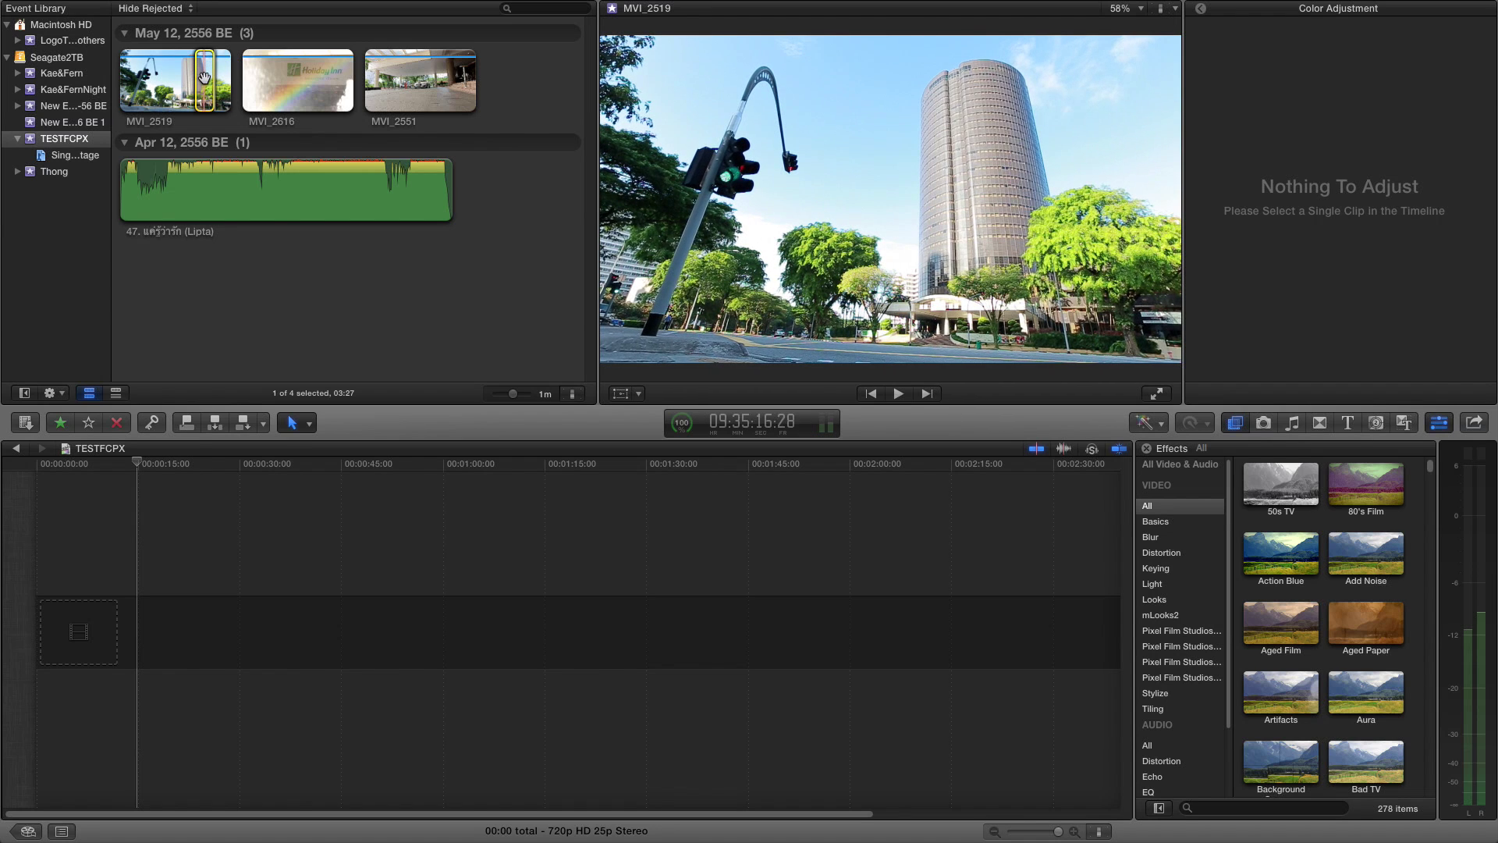
pyautogui.moveTo(205, 78); pyautogui.dragTo(78, 634)
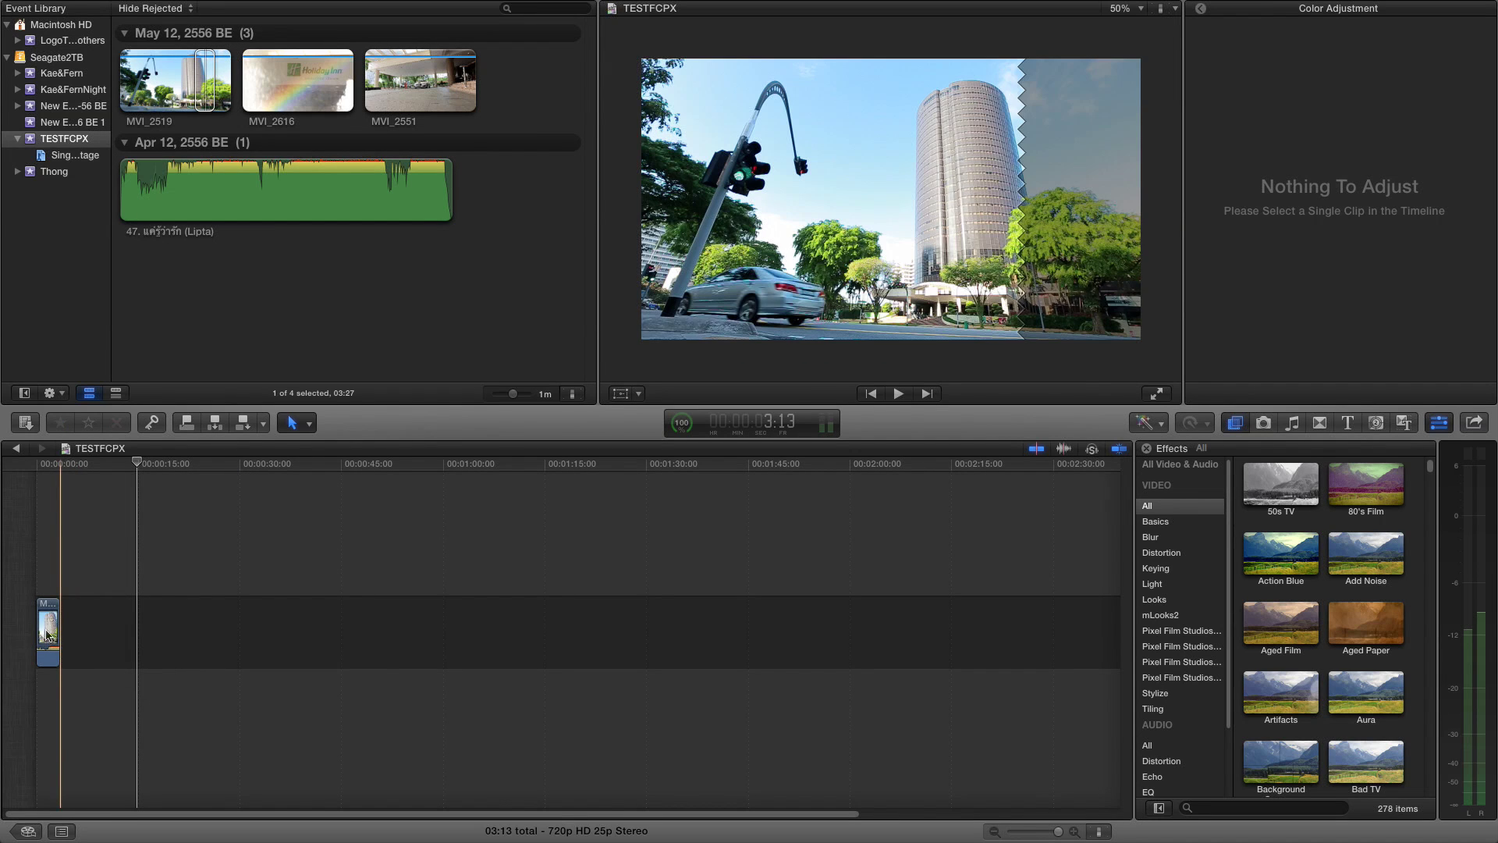
# Play the MVI_2519 clip from the start of the timeline at an enlarged timeline scale.
pyautogui.moveTo(47, 650)
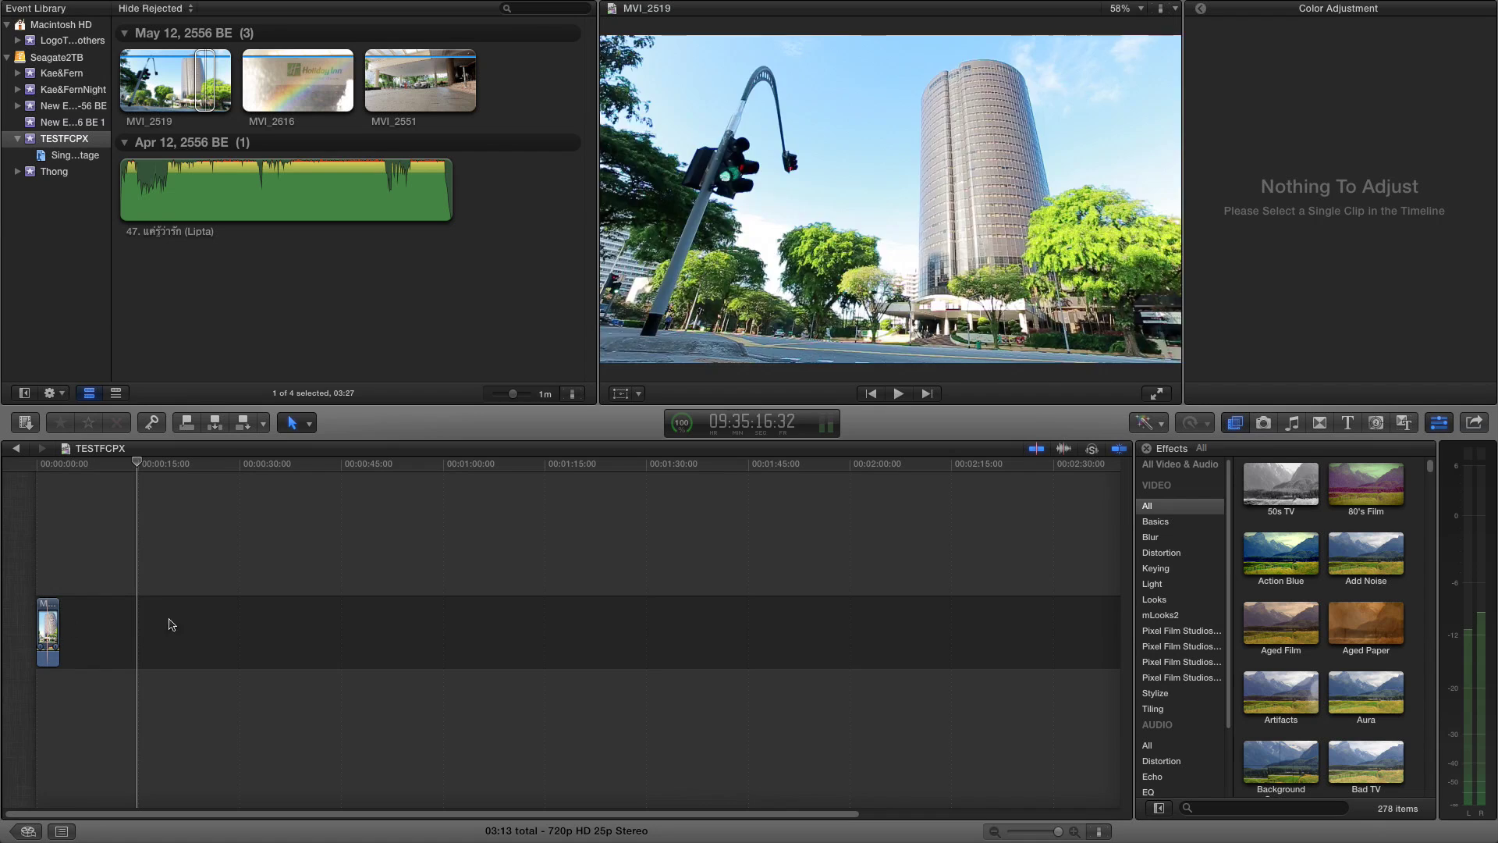
pyautogui.click(1075, 832)
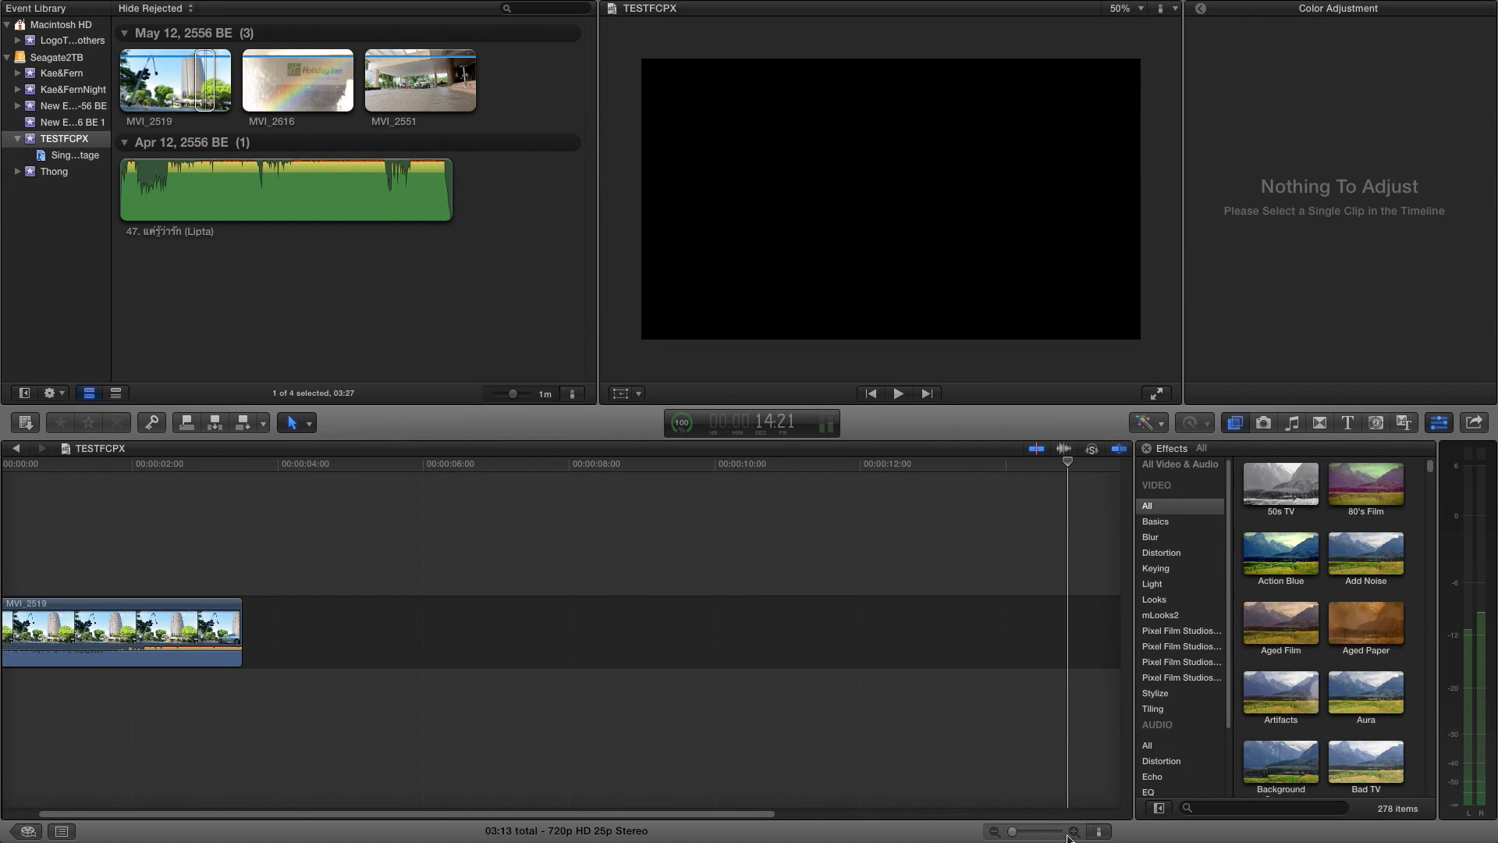
pyautogui.click(1074, 831)
pyautogui.moveTo(770, 816); pyautogui.dragTo(123, 792)
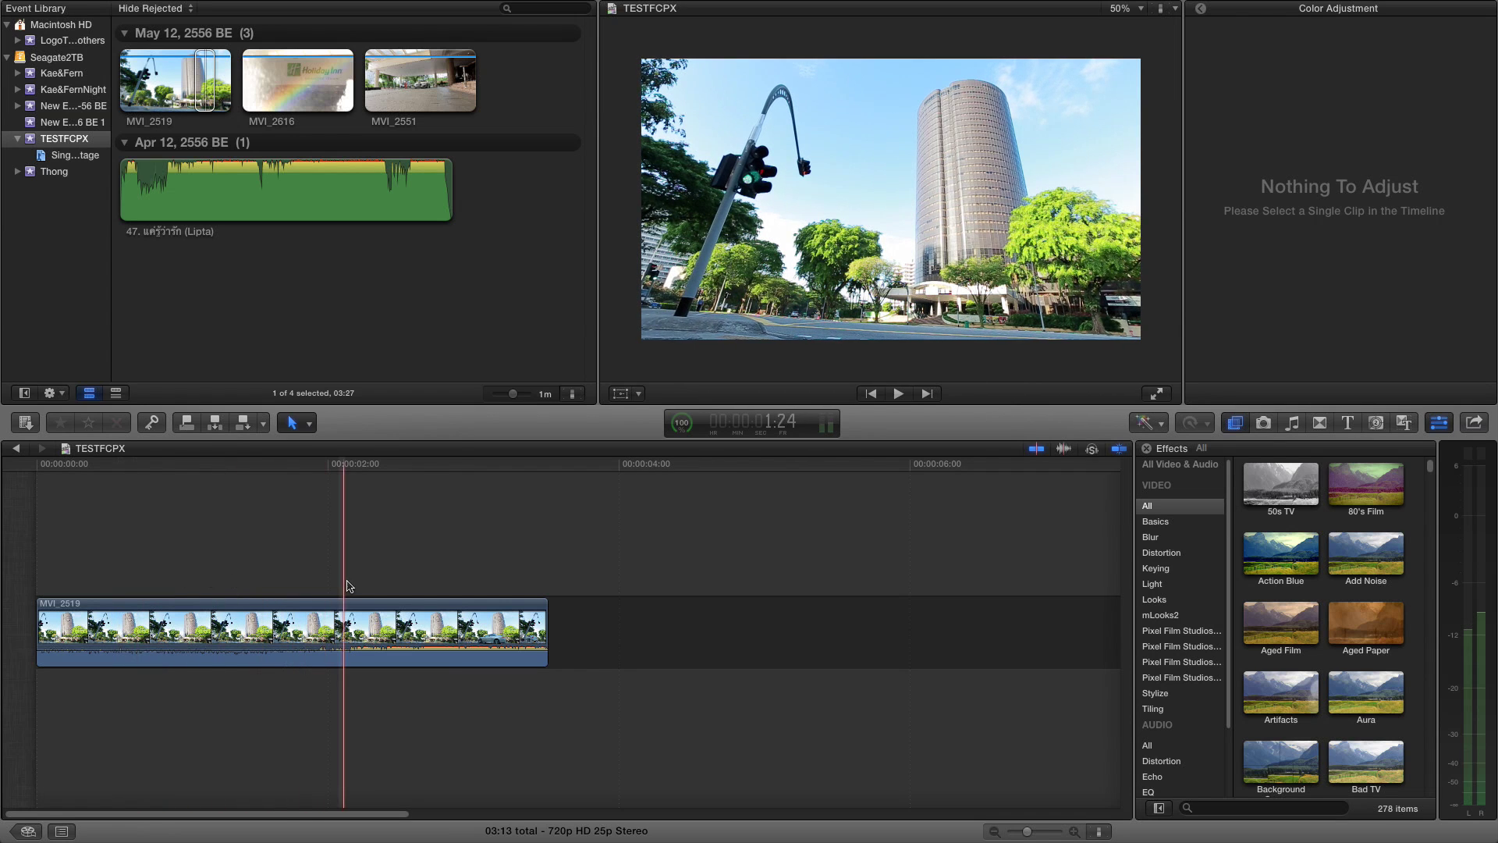
pyautogui.press('Home')
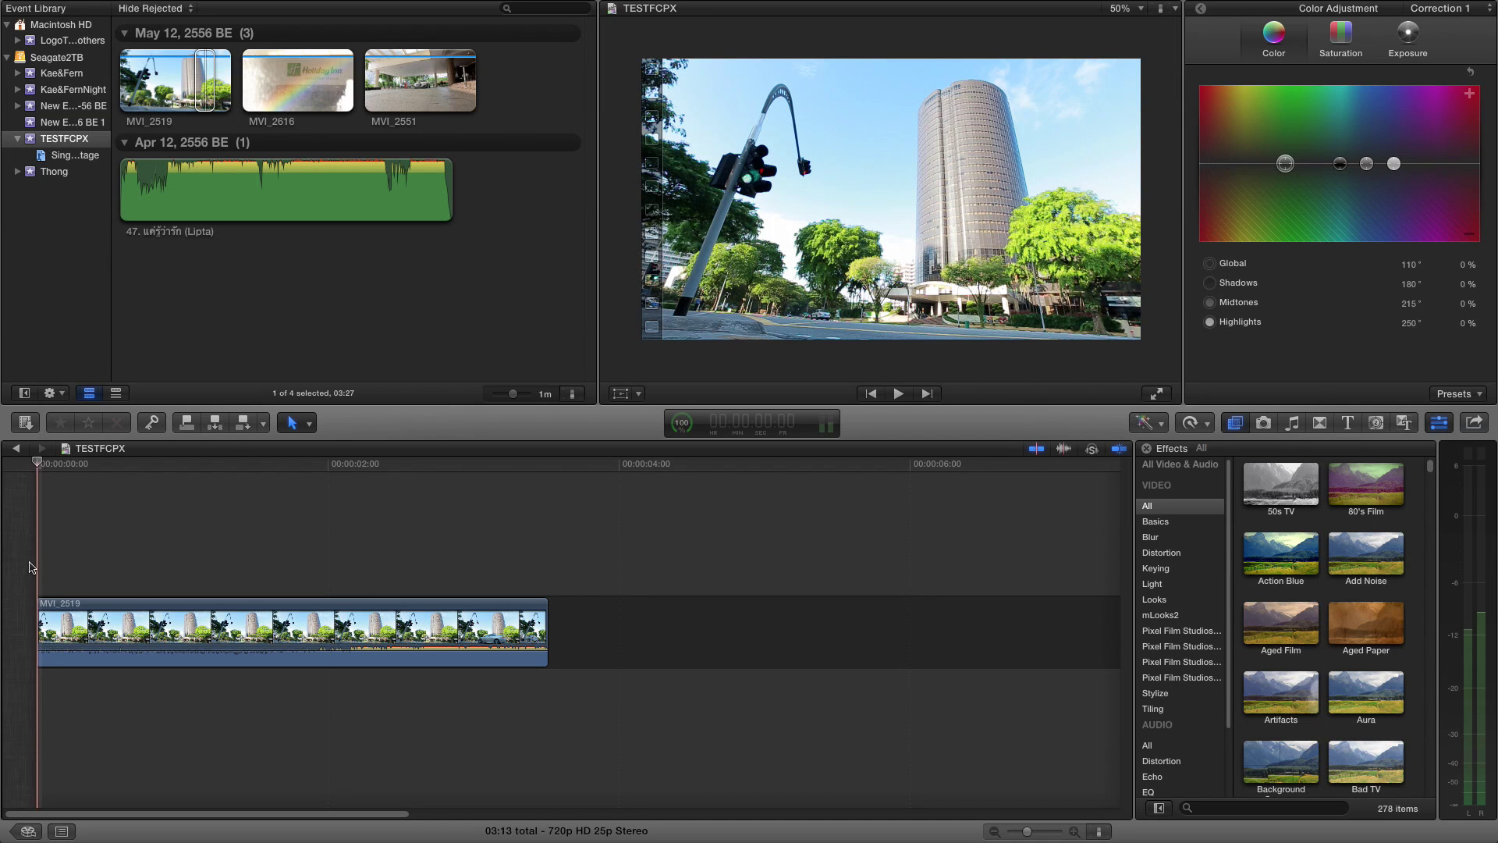
pyautogui.press('space')
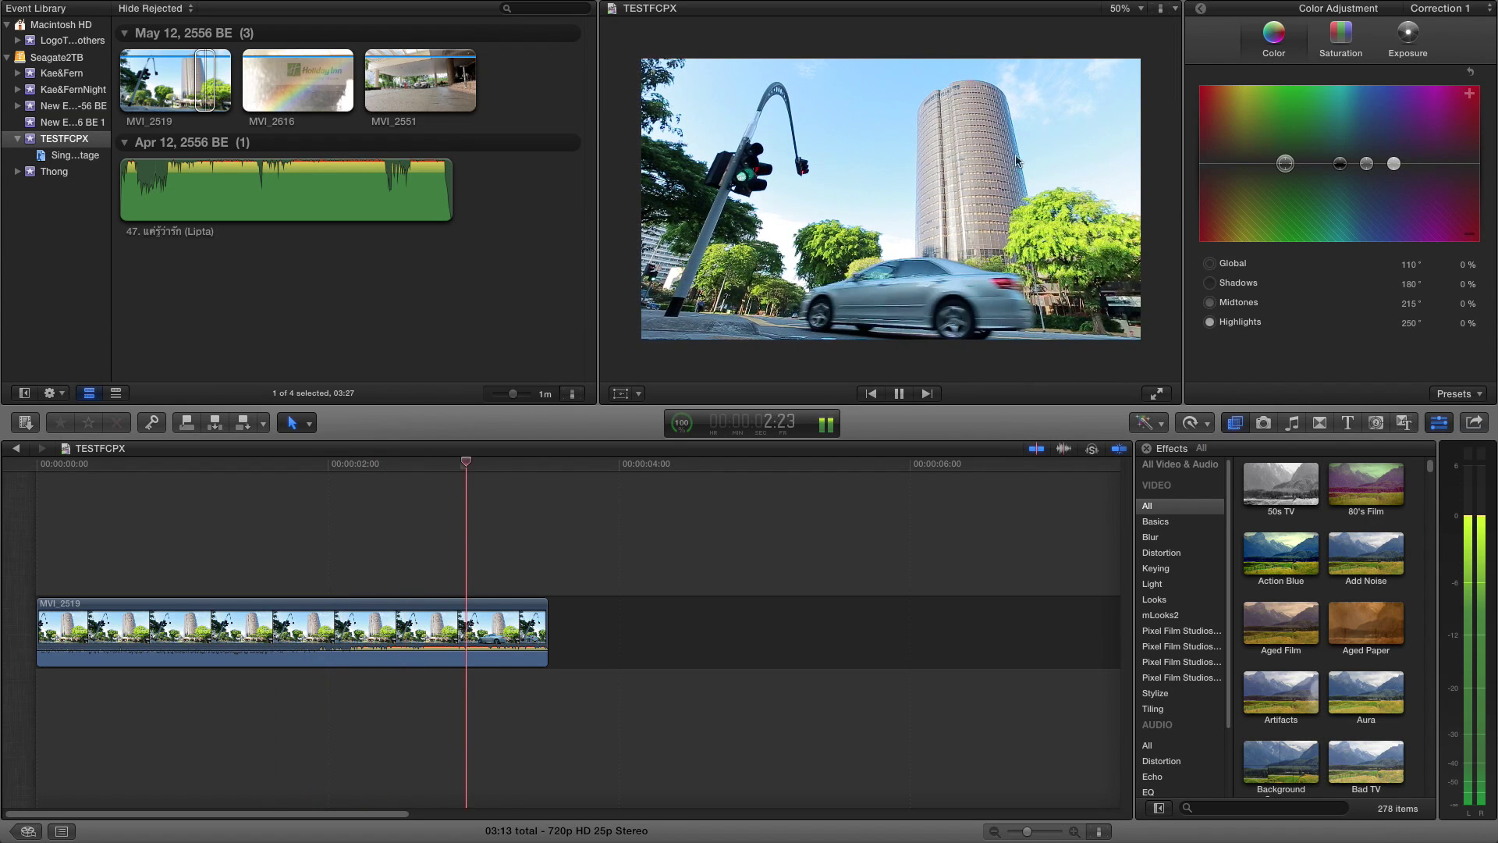
pyautogui.press('space')
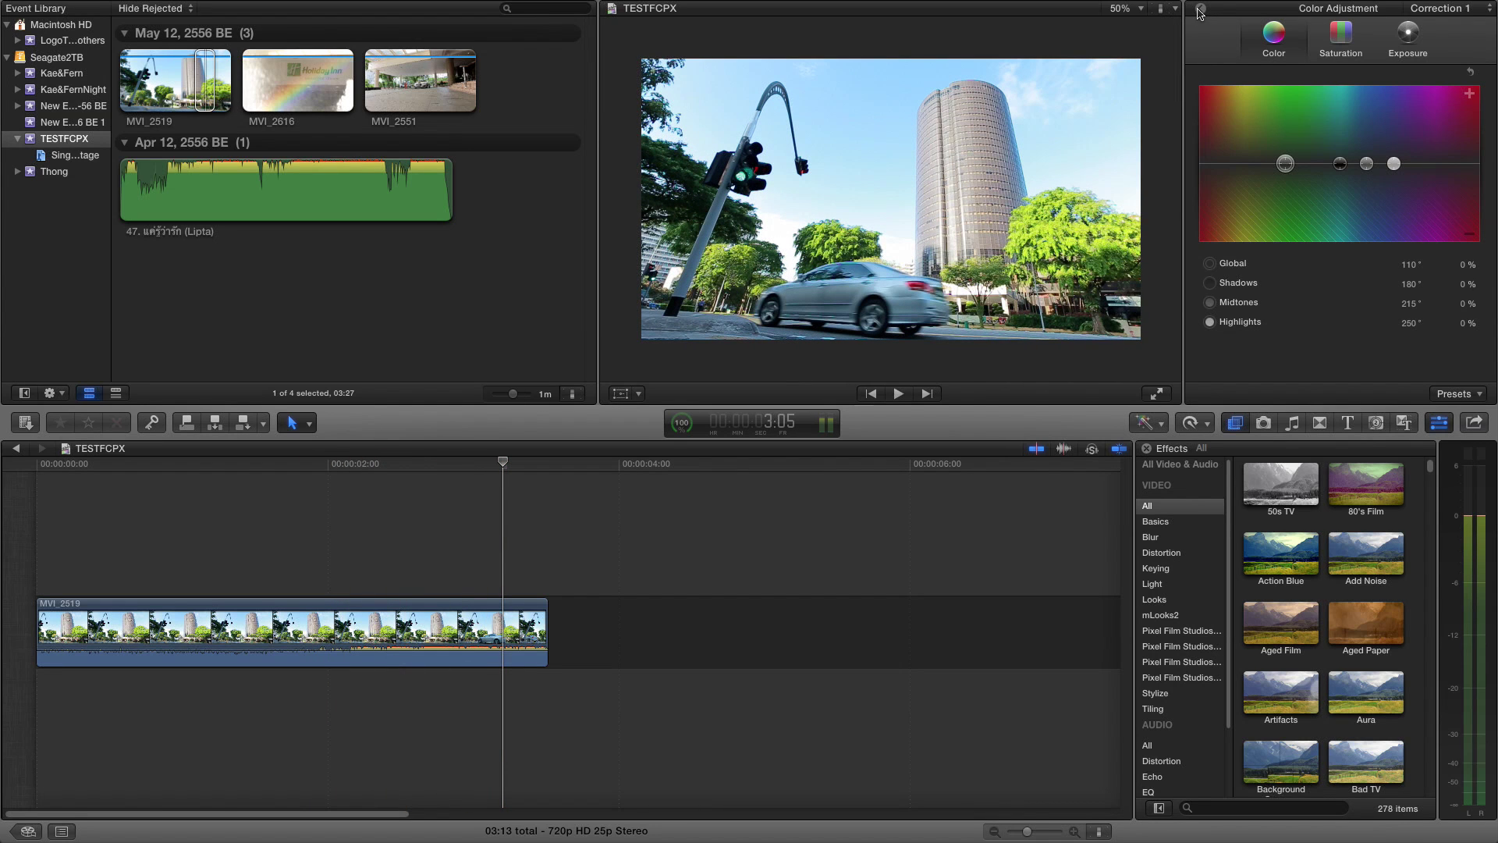
# Return from the color adjustment to the clip's full video properties and replay the timeline from its start.
pyautogui.press('super+6')
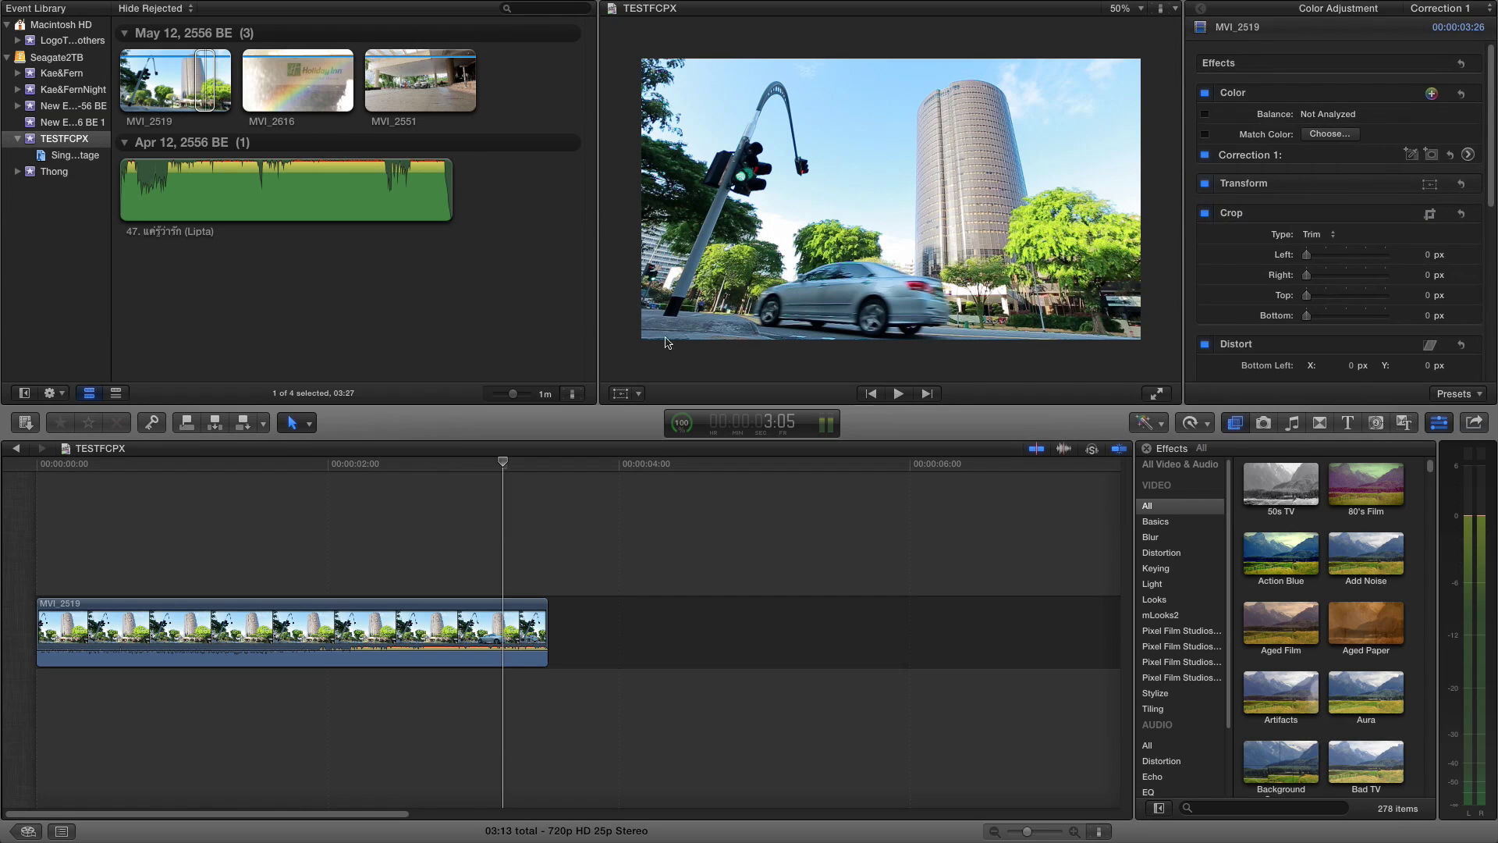
pyautogui.click(67, 575)
pyautogui.click(39, 570)
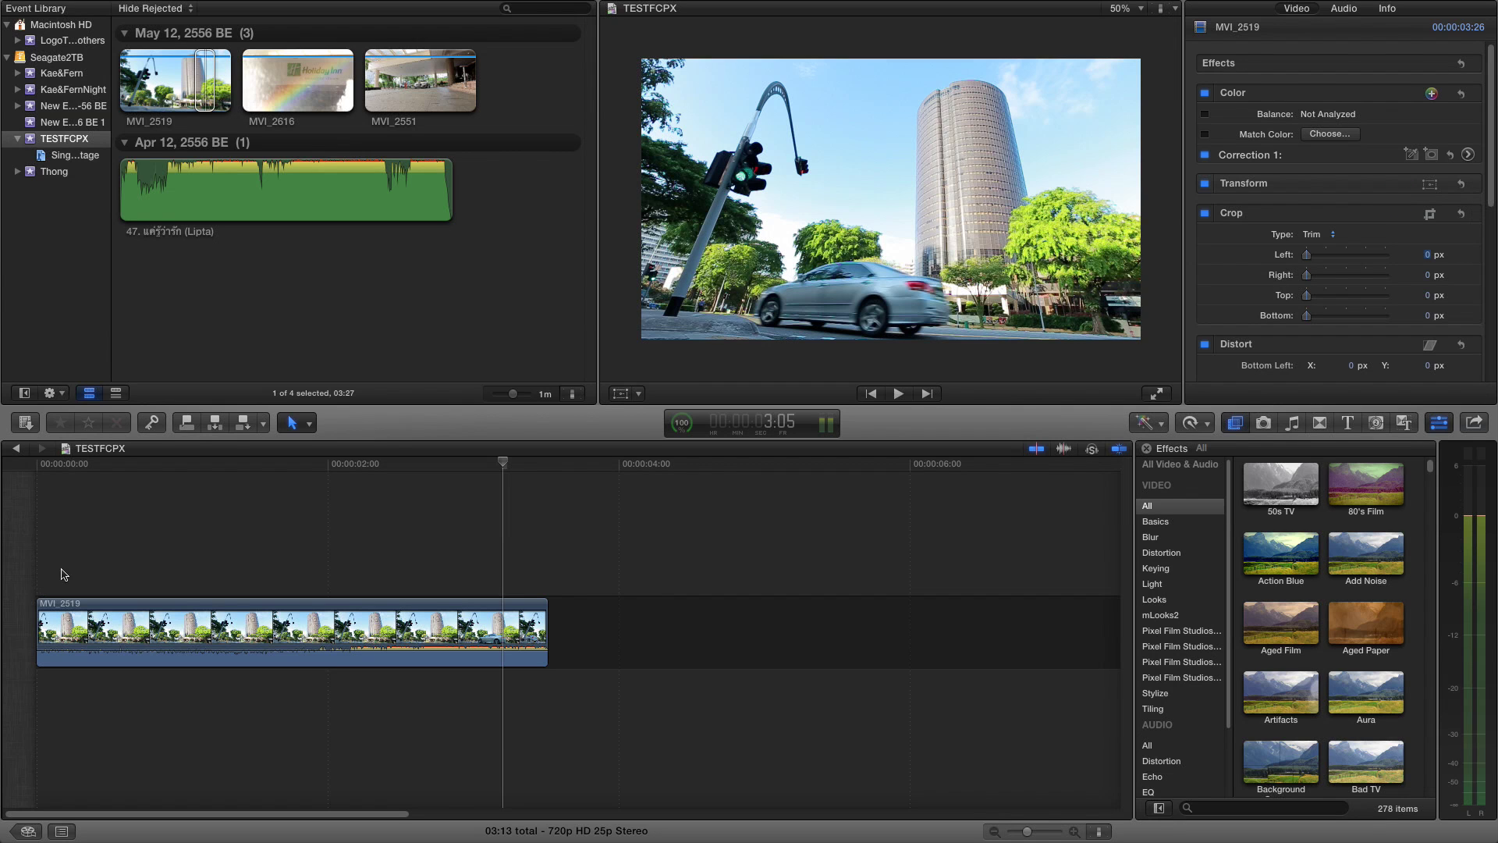
pyautogui.press('space')
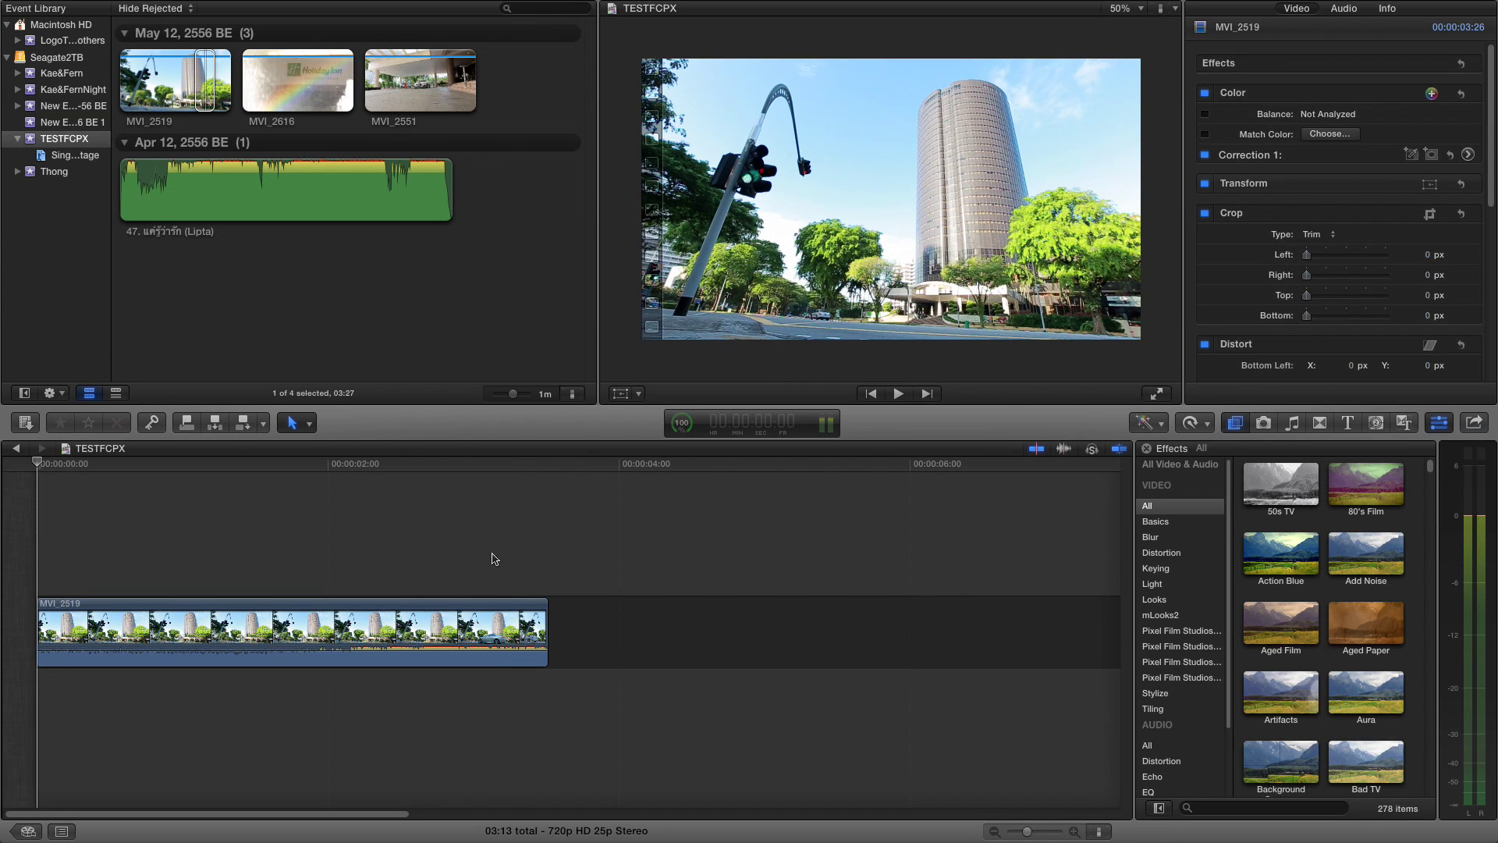
pyautogui.click(45, 581)
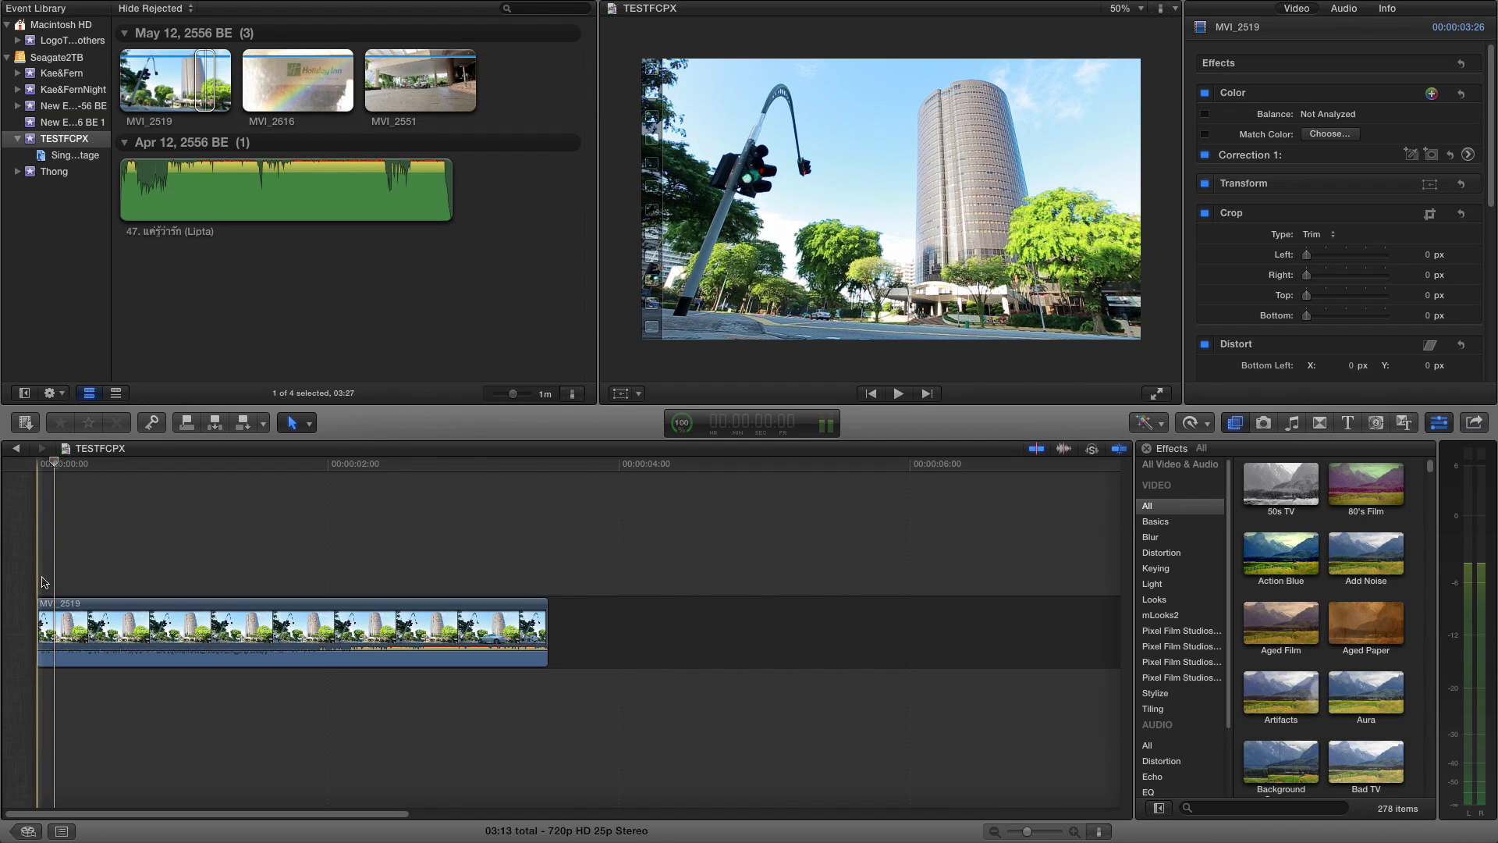
pyautogui.press('space')
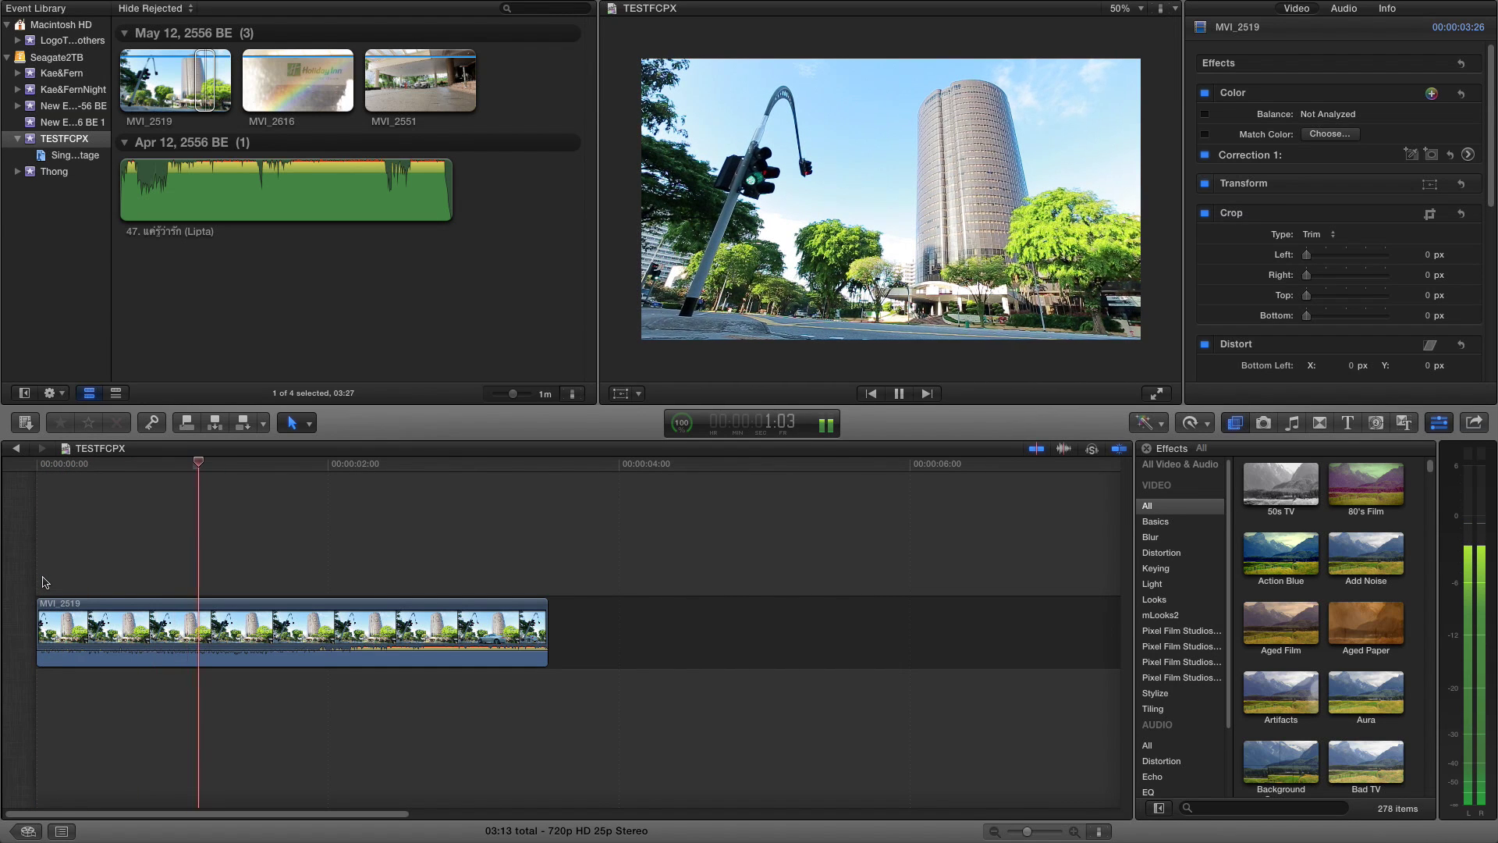
pyautogui.press('space')
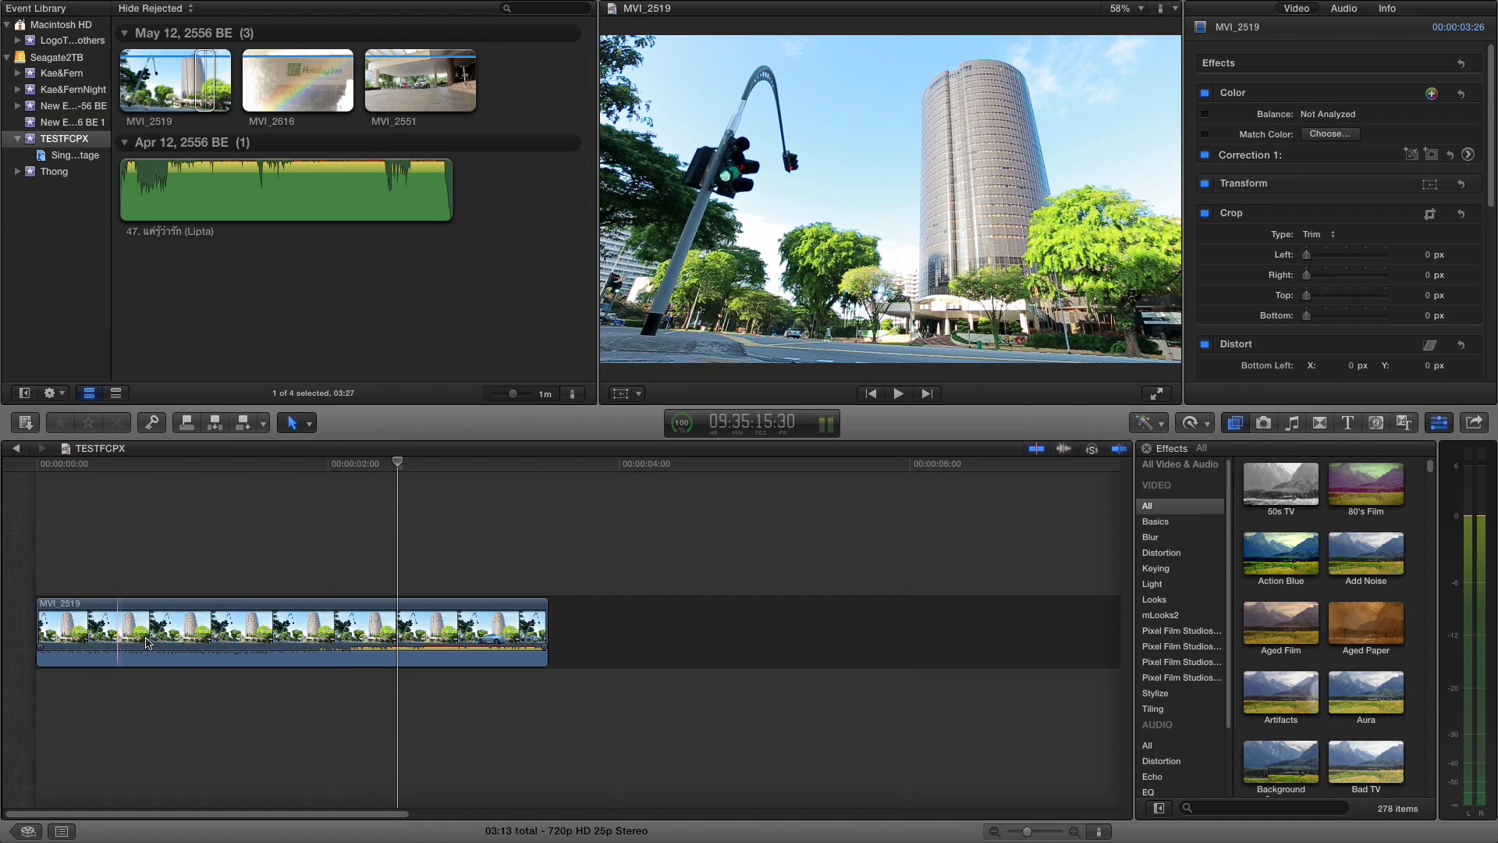
# Trim the beginning of the MVI_2519 timeline clip to a duration of about 02:19 and play it from the new start.
pyautogui.click(145, 639)
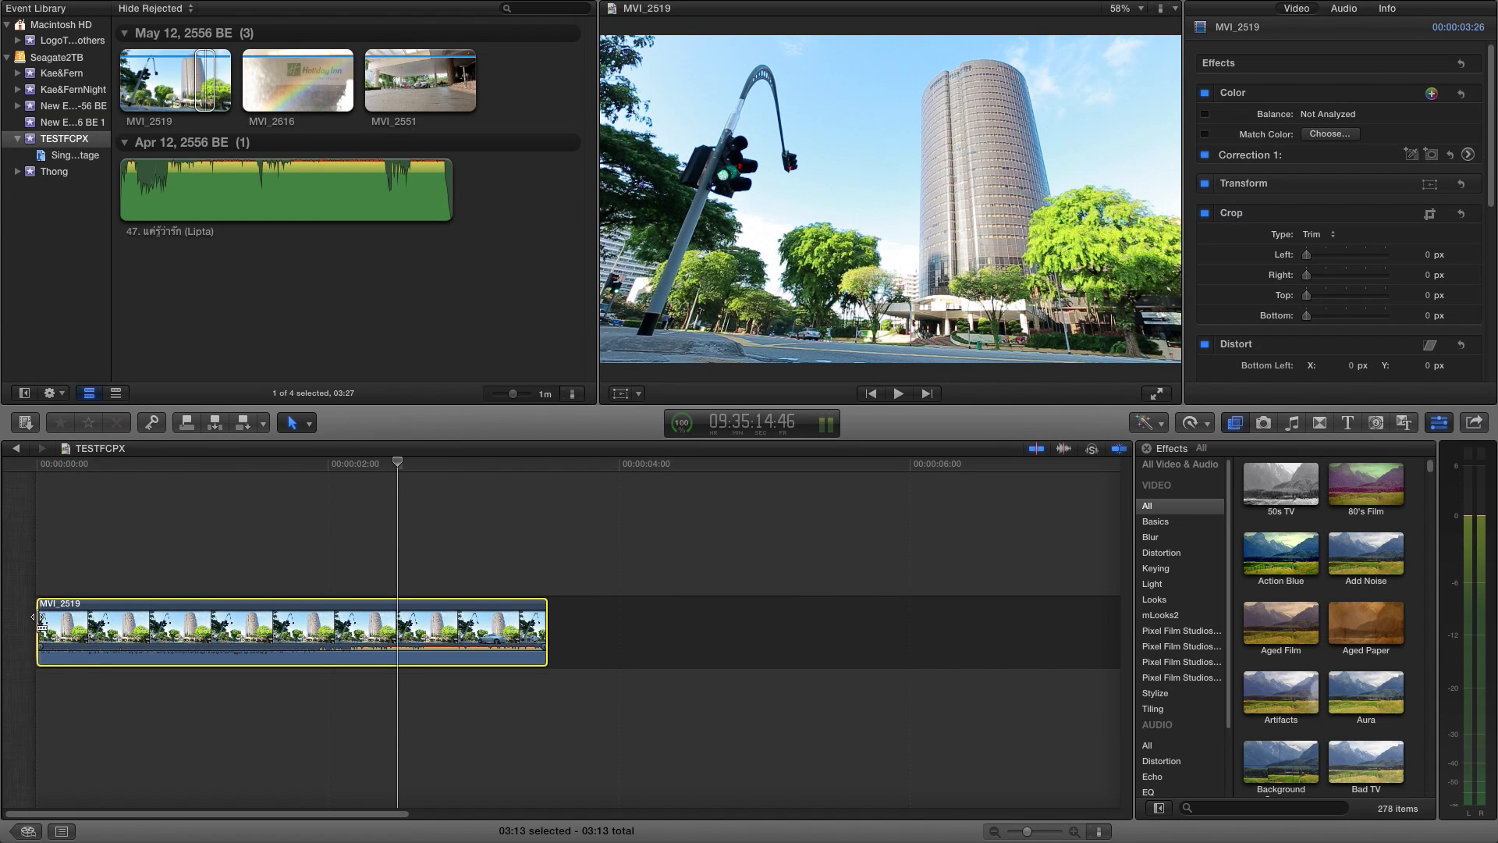
pyautogui.moveTo(37, 616); pyautogui.dragTo(149, 613)
pyautogui.click(145, 706)
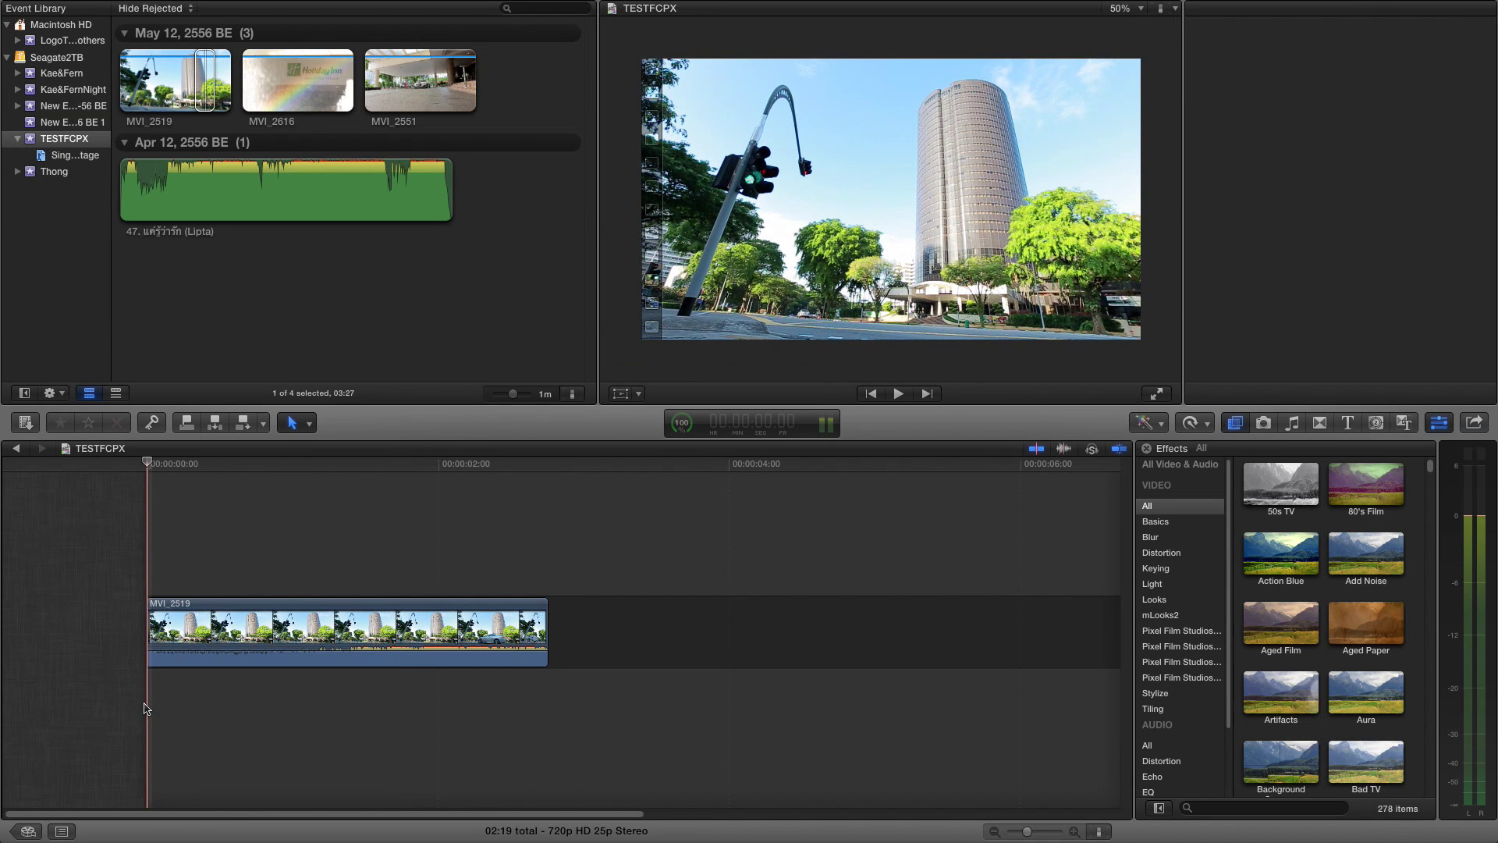
pyautogui.press('space')
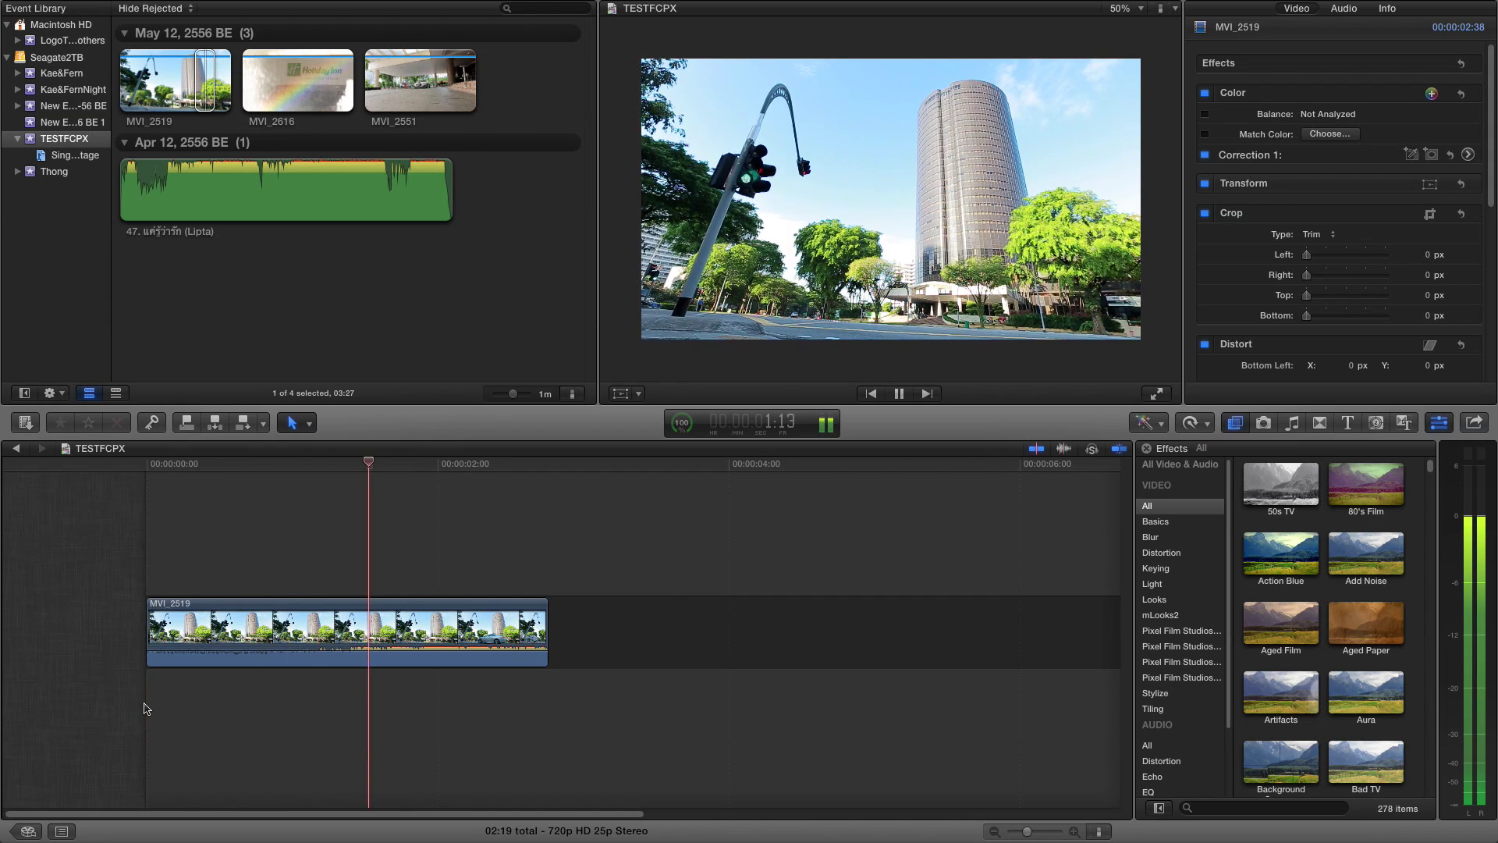
# Extend the beginning of the MVI_2519 timeline clip to a duration of about 03:17 and play it from the new start.
pyautogui.click(145, 706)
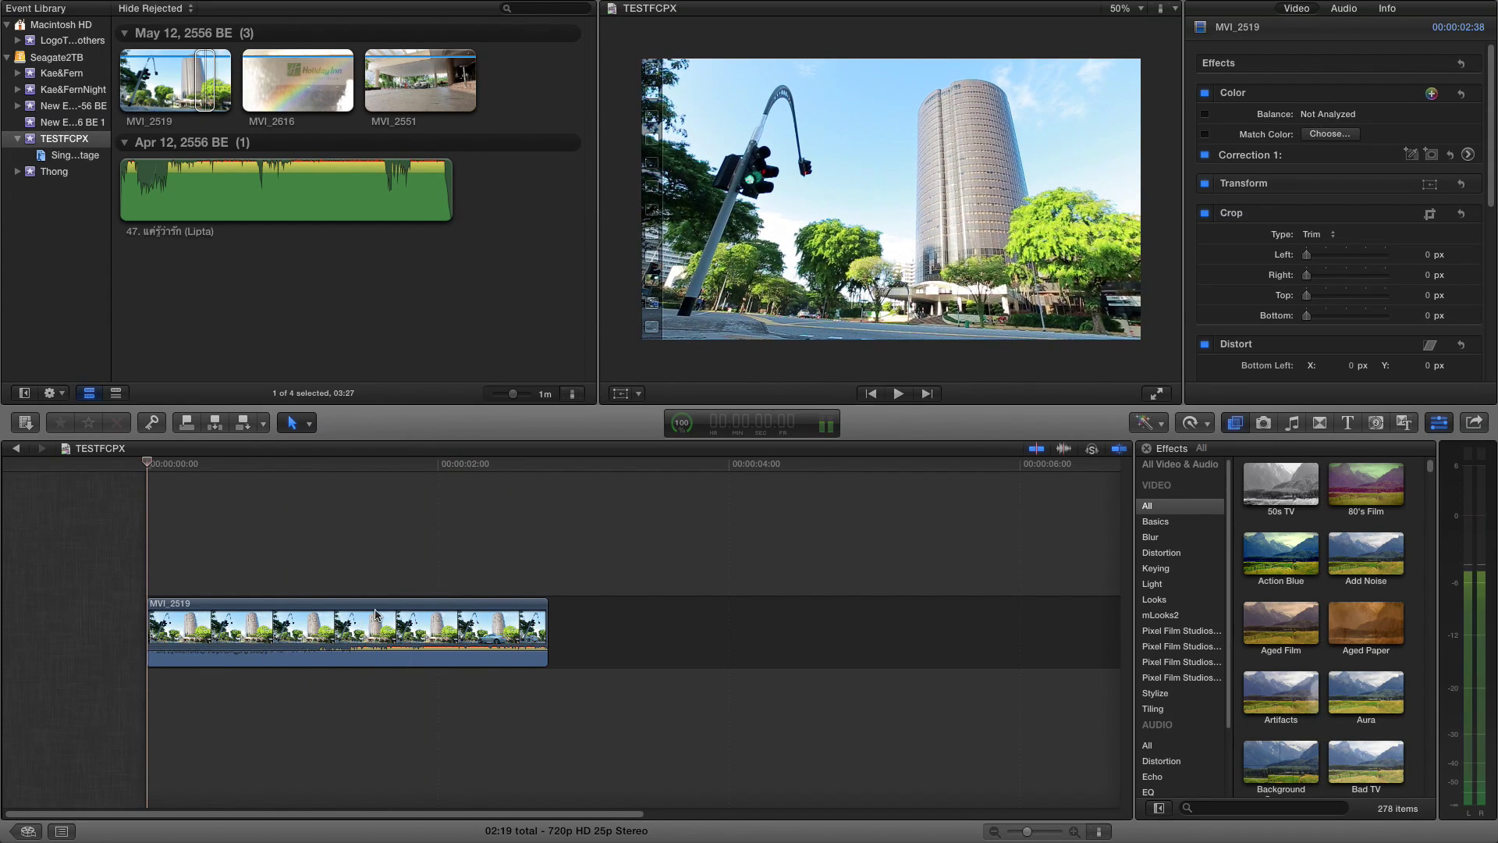
pyautogui.click(258, 624)
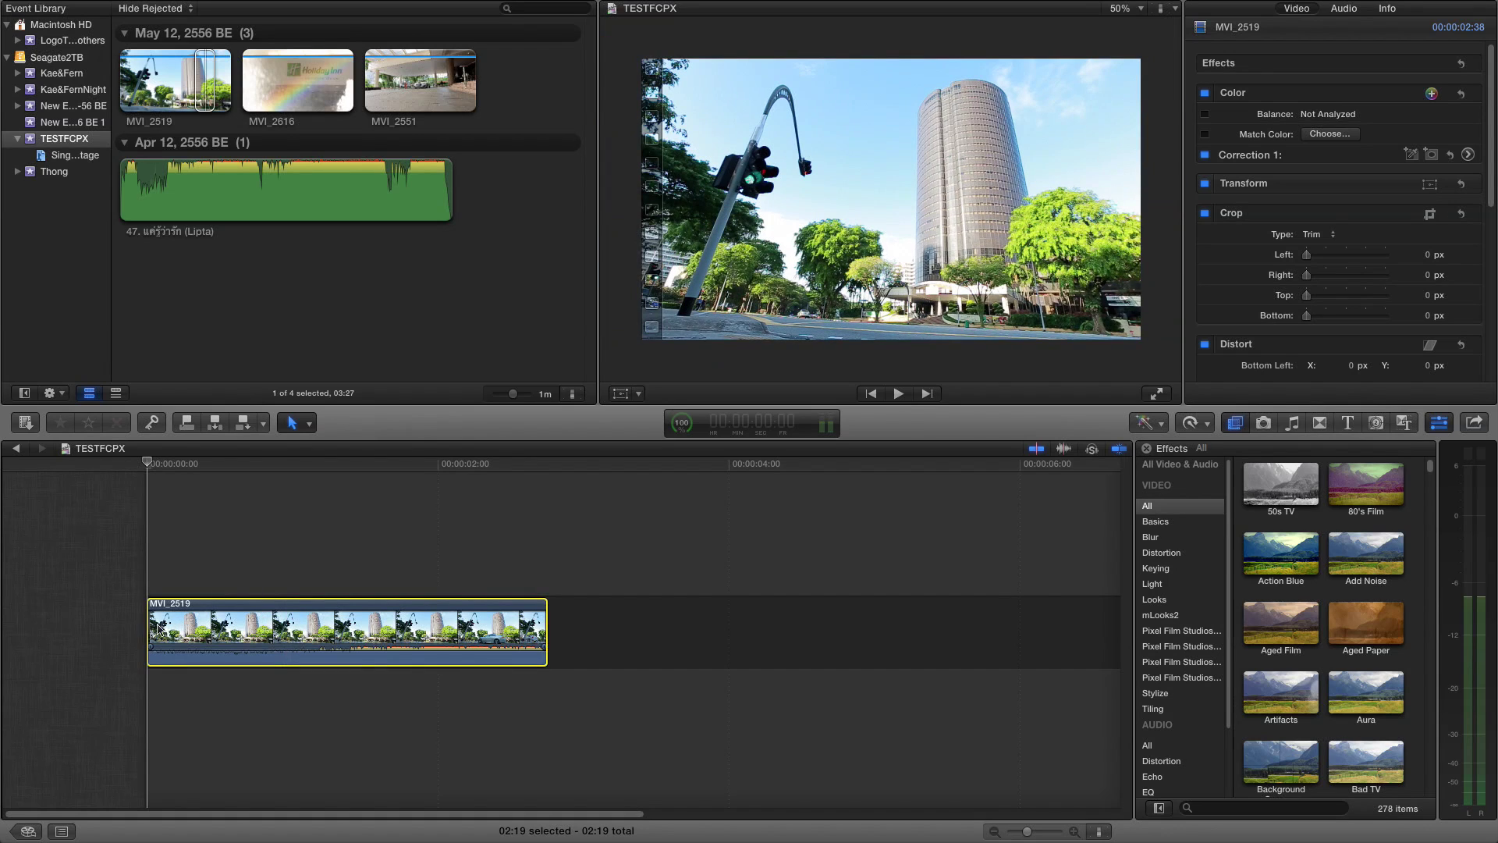
pyautogui.moveTo(149, 627); pyautogui.dragTo(43, 616)
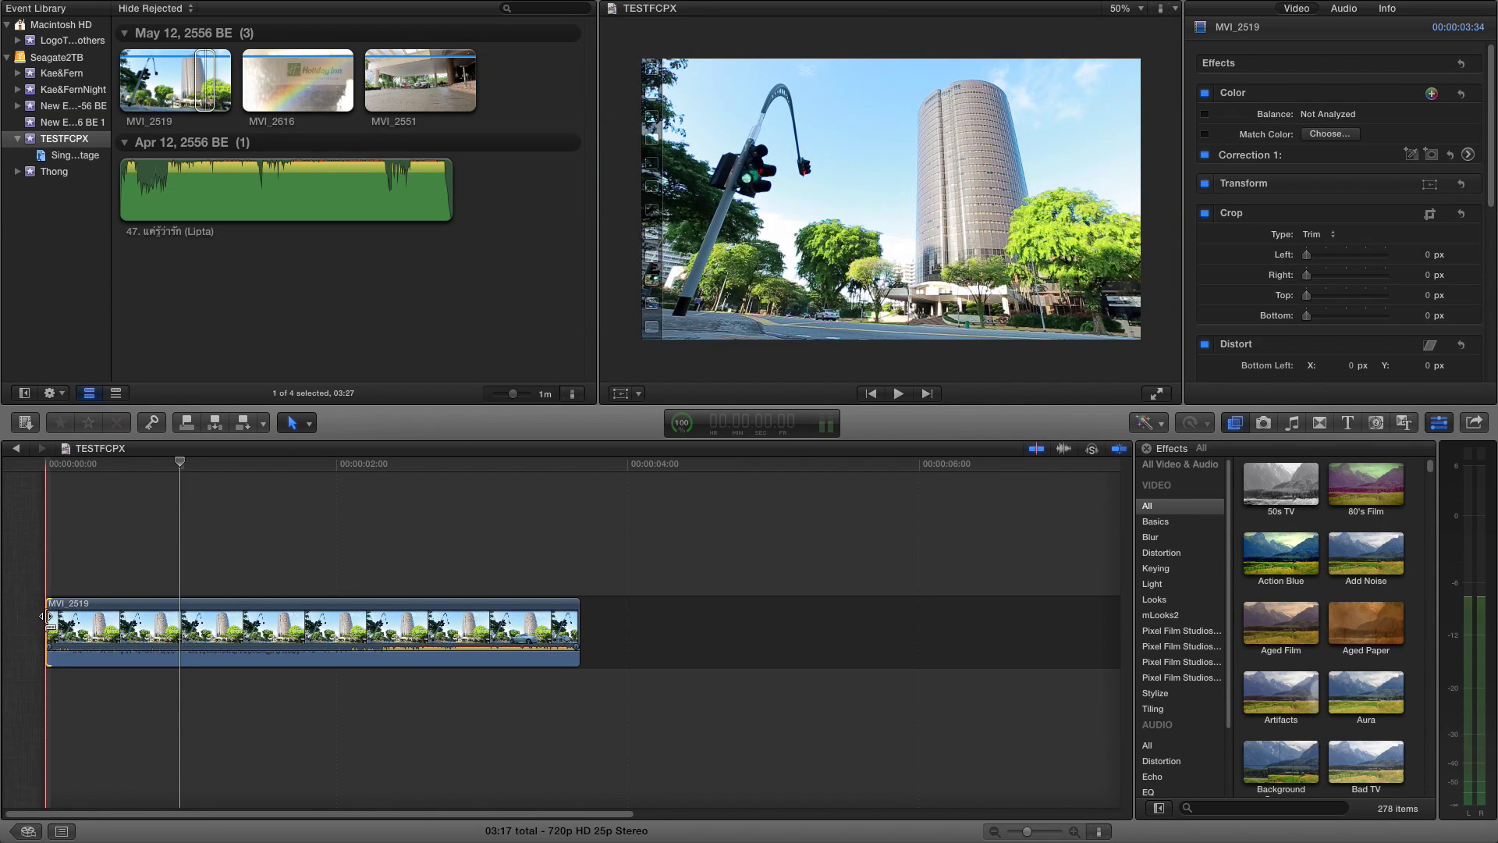
pyautogui.click(43, 573)
pyautogui.press('space')
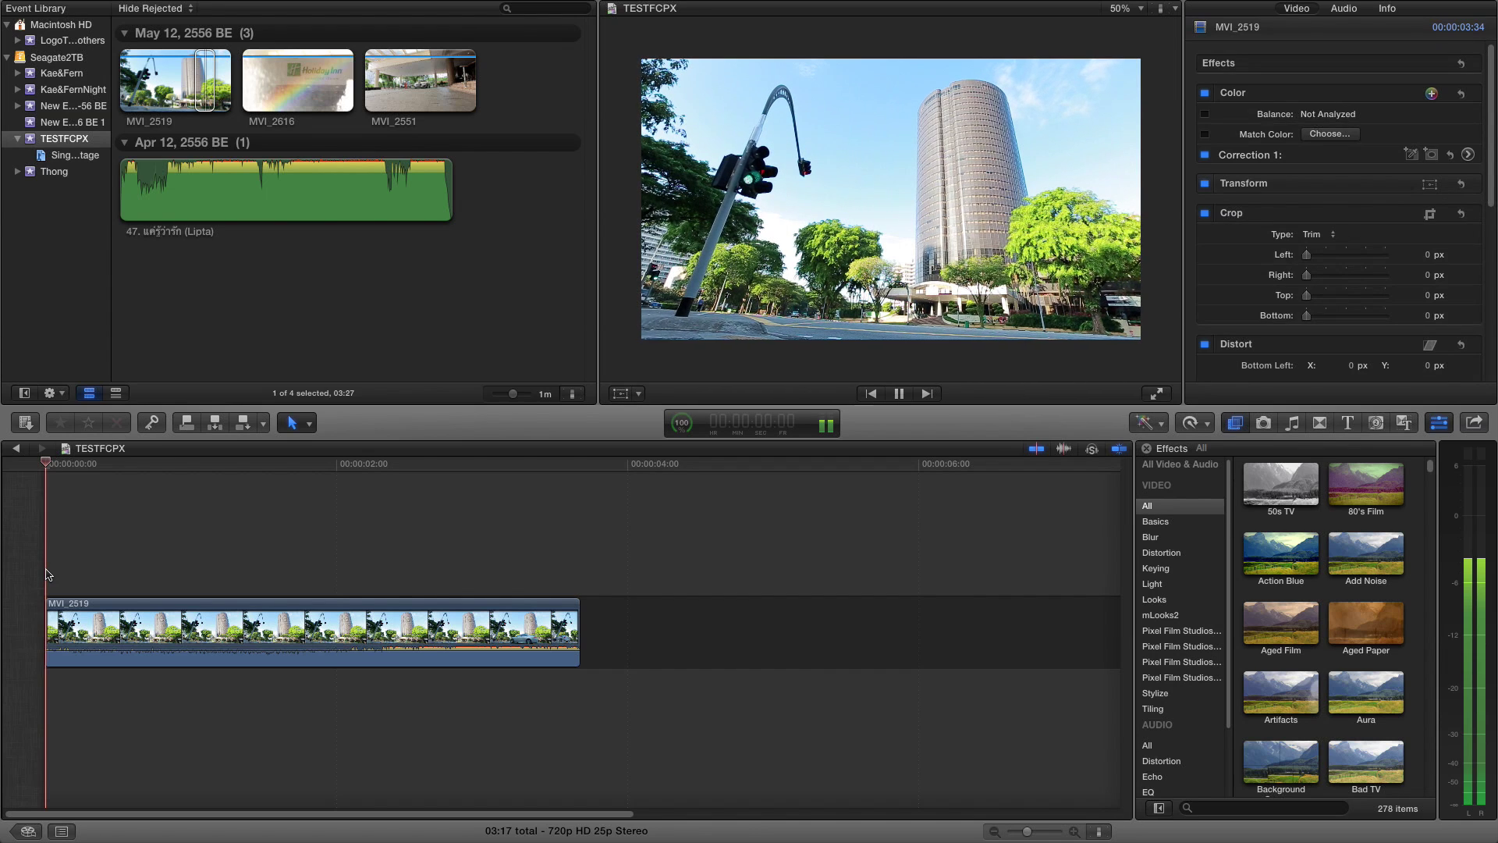
pyautogui.press('space')
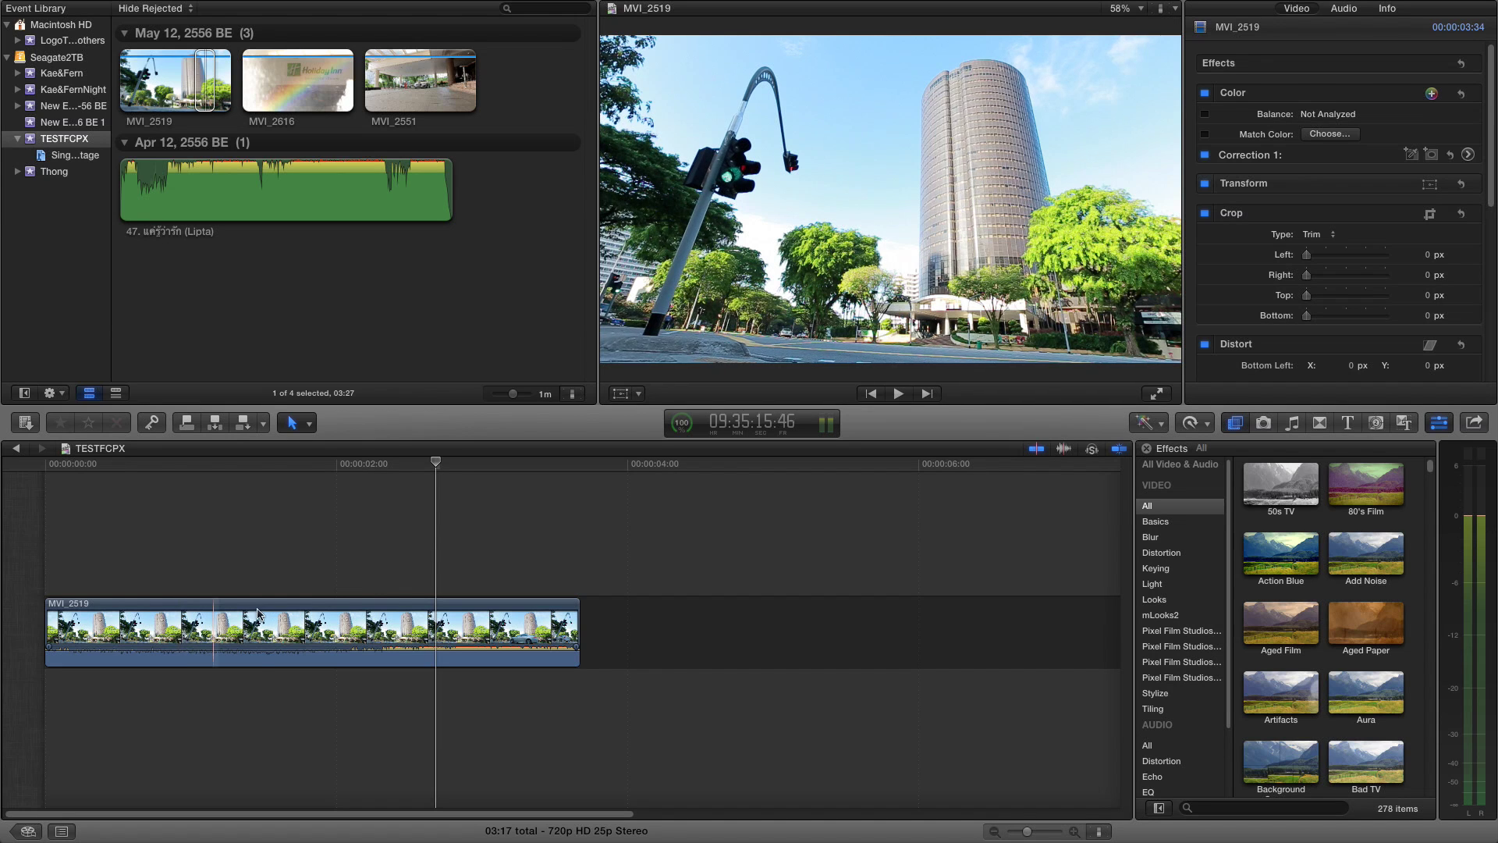
# With the Trim tool, slip the MVI_2519 timeline clip's content by about 00:18 and extend its end to a duration of about 03:20.
pyautogui.click(310, 426)
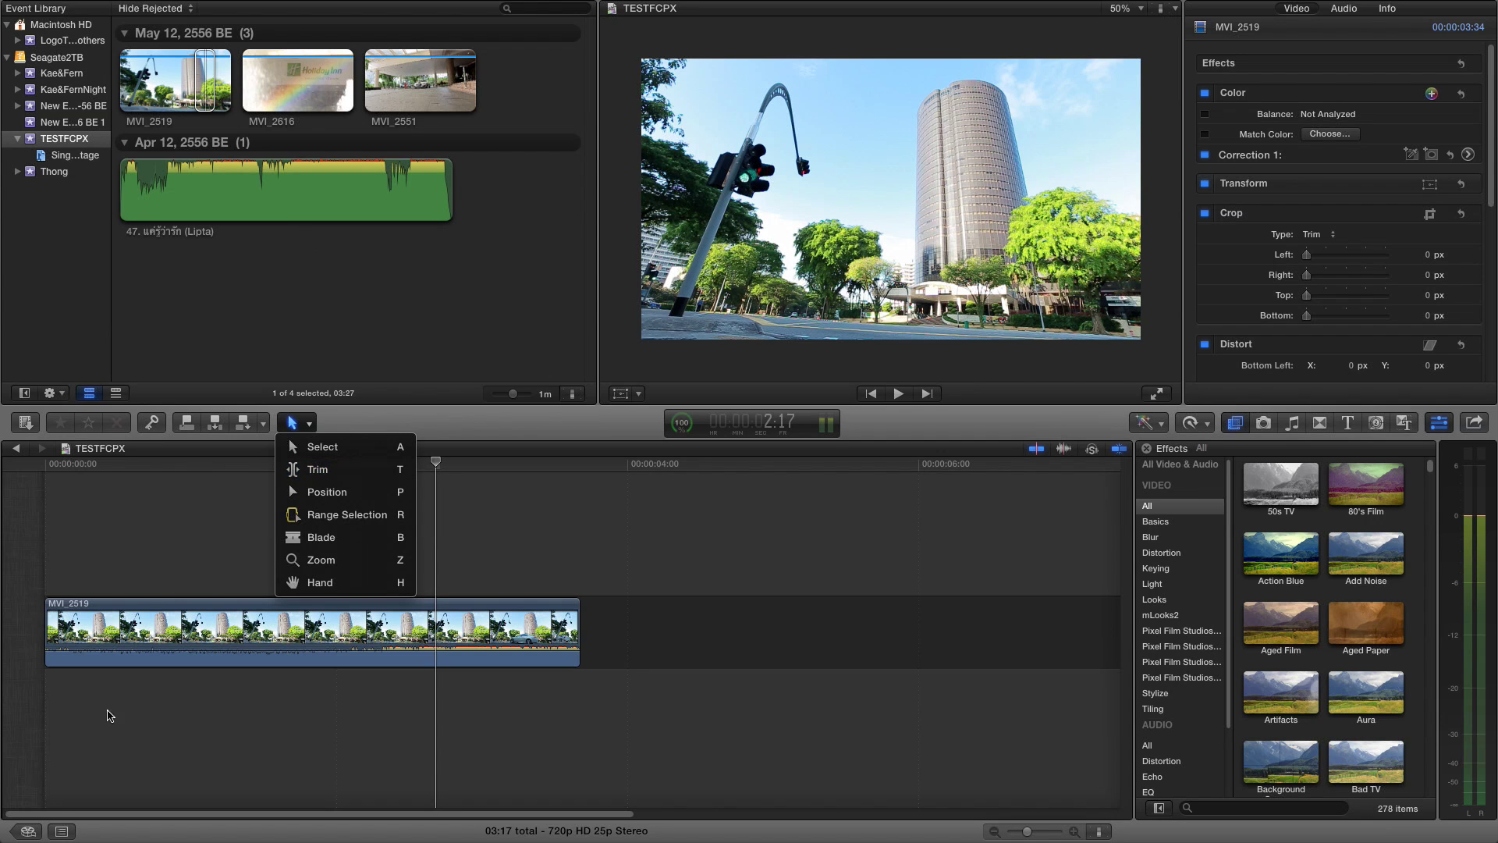
pyautogui.click(353, 478)
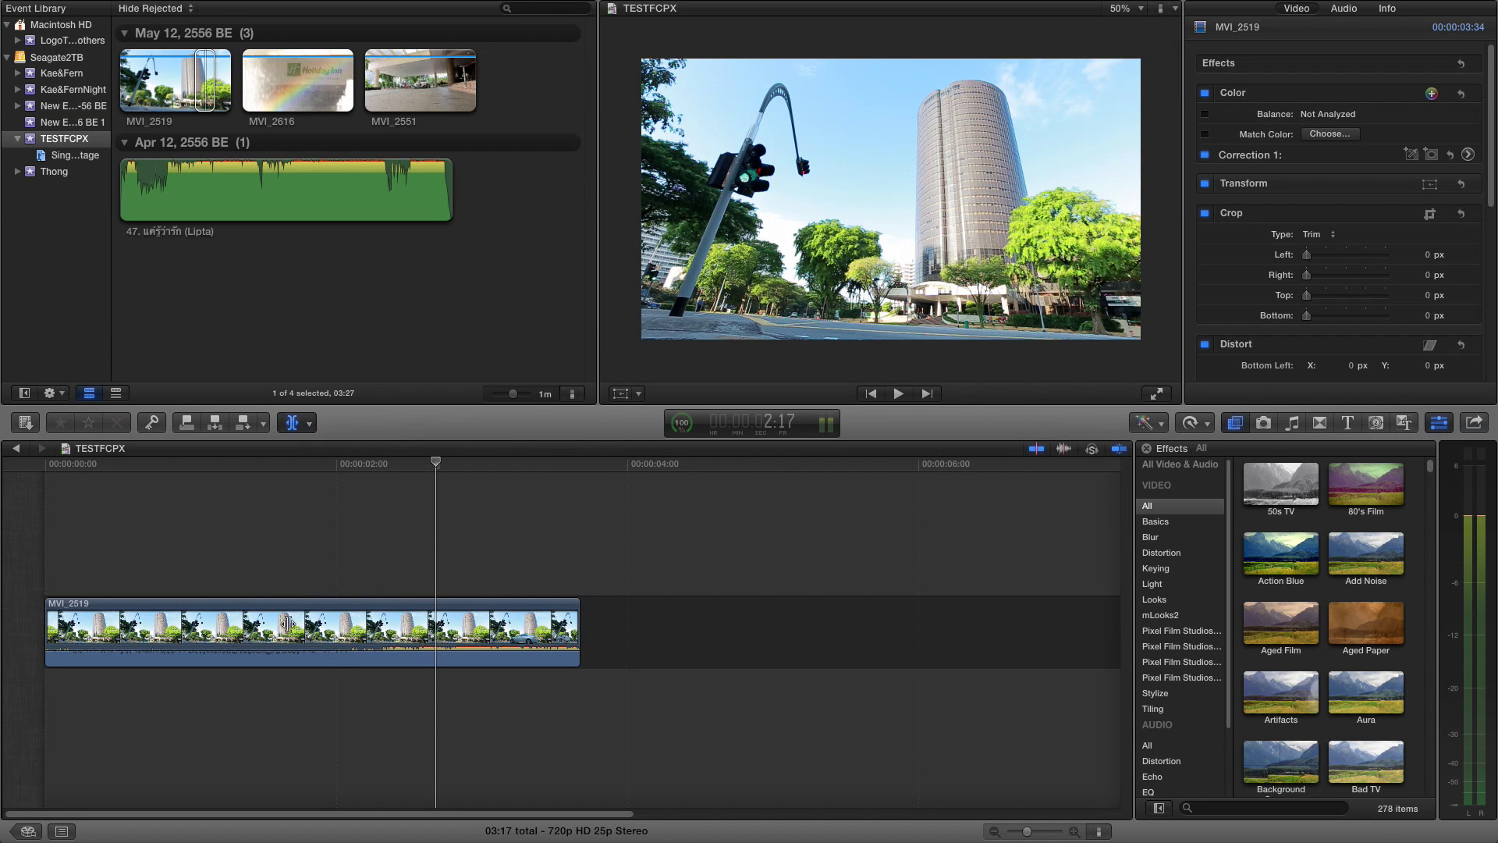
pyautogui.moveTo(286, 638); pyautogui.dragTo(393, 624)
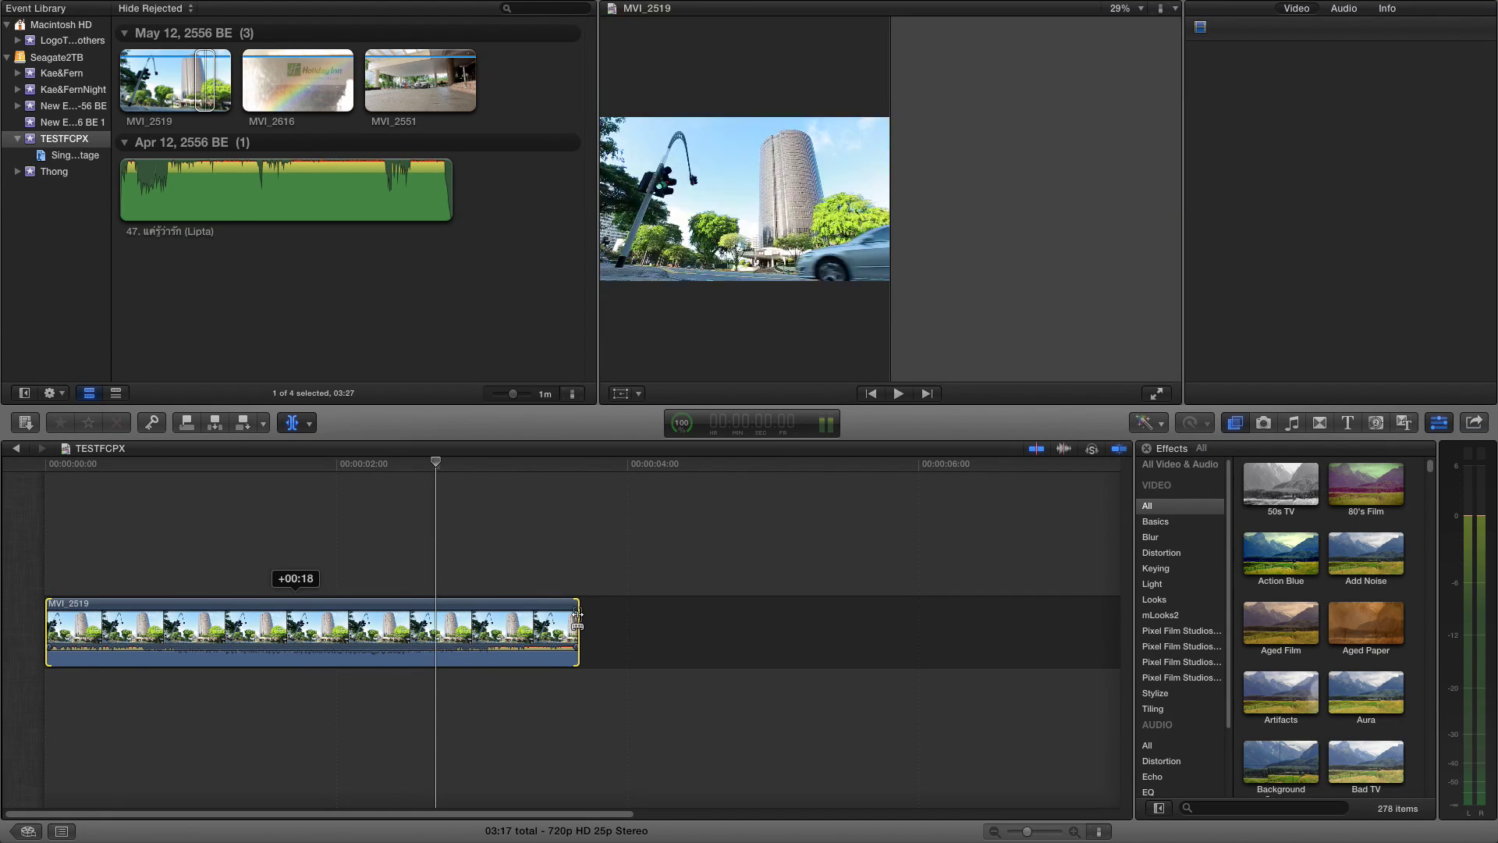
pyautogui.moveTo(577, 616)
pyautogui.mouseDown()
pyautogui.moveTo(518, 613)
pyautogui.moveTo(593, 611)
pyautogui.mouseUp()
pyautogui.moveTo(375, 617); pyautogui.dragTo(375, 617)
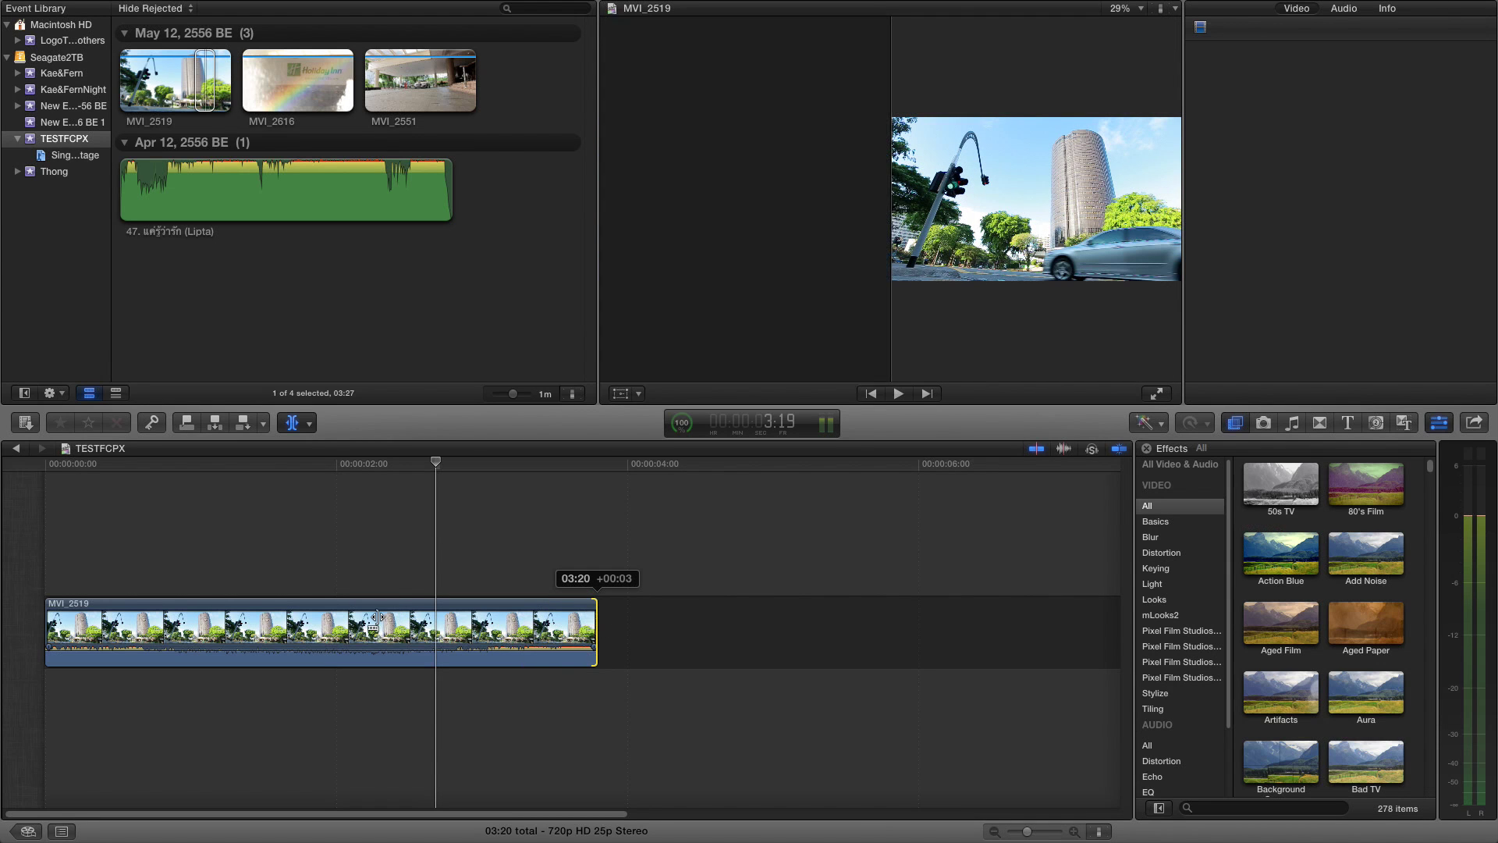
# Switch to the Position tool and add a range of about 02:19 from the MVI_2616 event clip after MVI_2519 in the timeline.
pyautogui.click(309, 426)
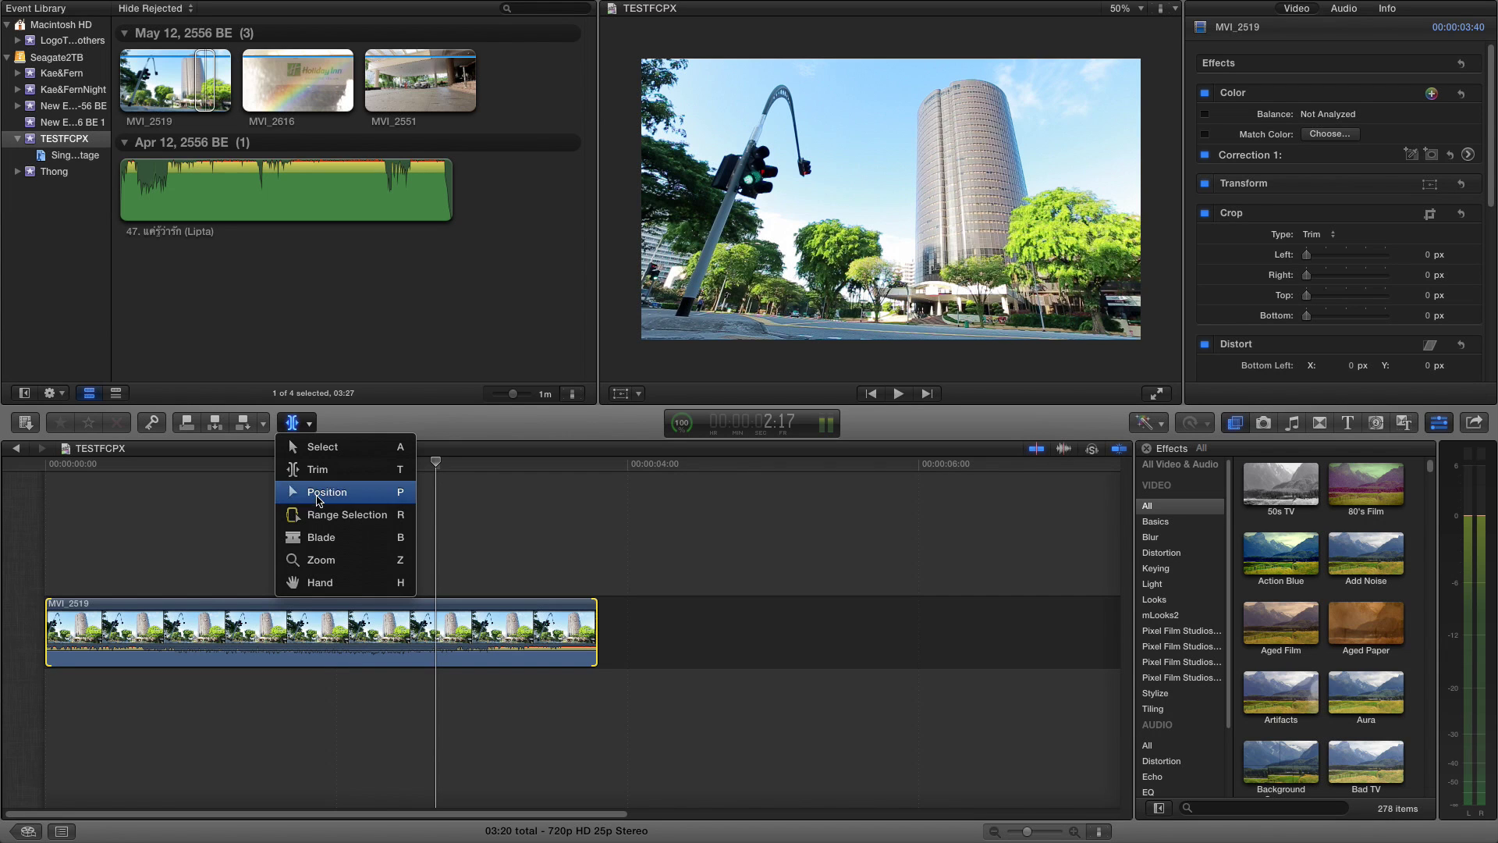
pyautogui.click(318, 493)
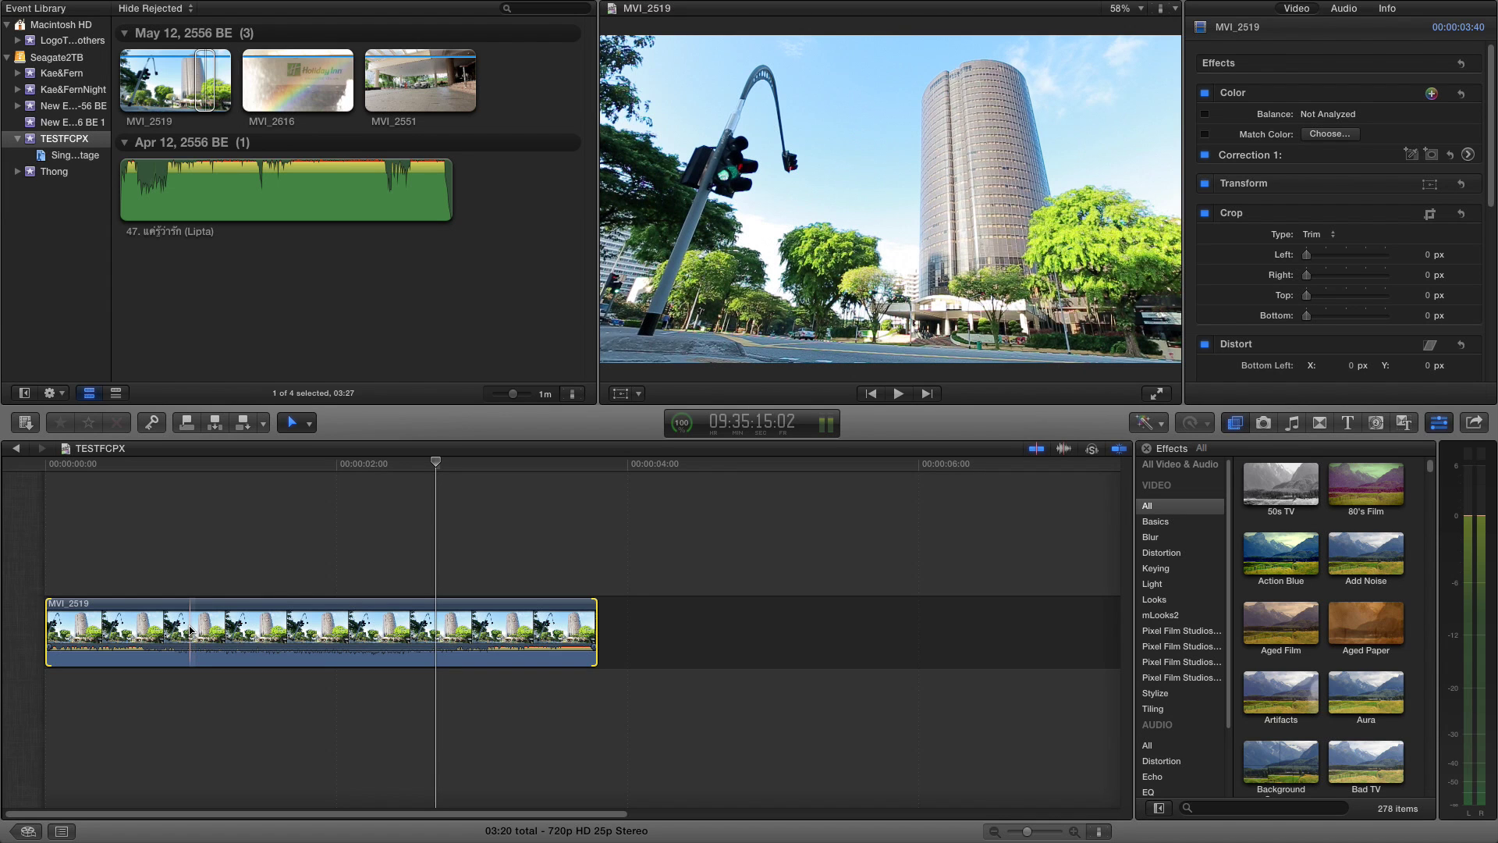
pyautogui.click(206, 82)
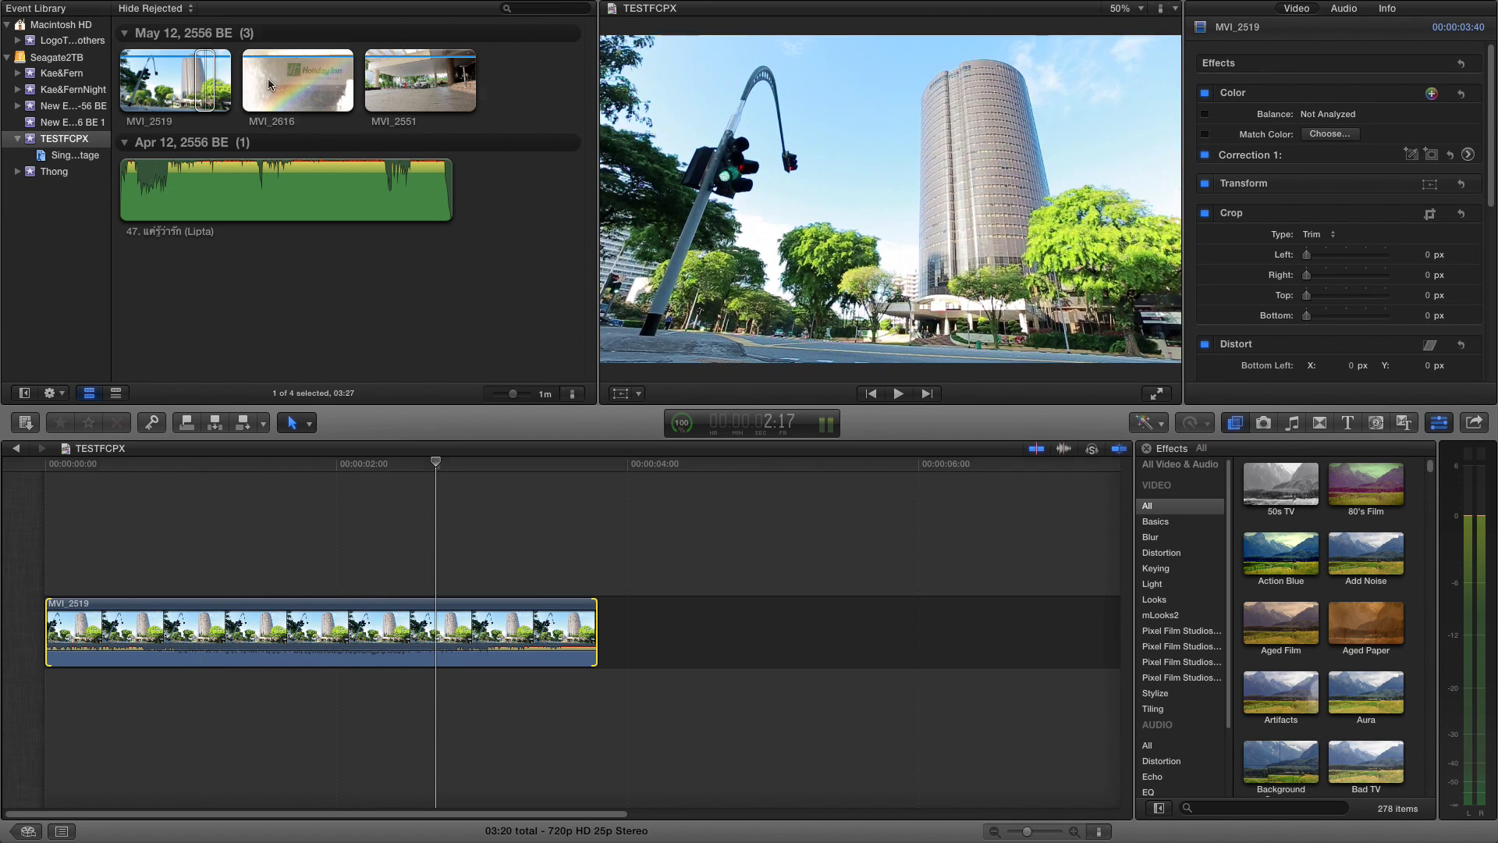
pyautogui.click(309, 86)
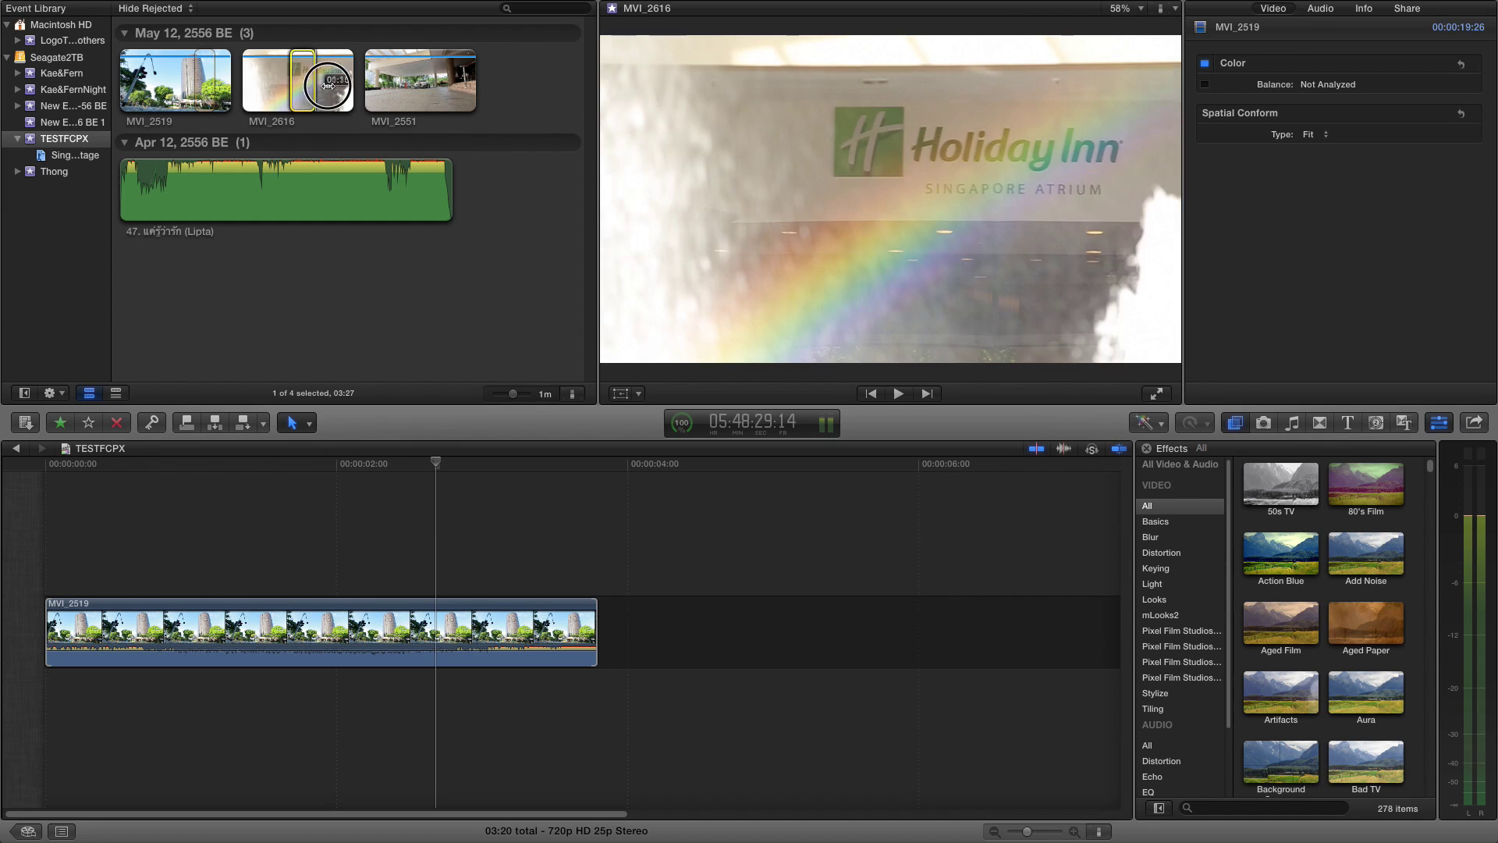
pyautogui.moveTo(320, 92); pyautogui.dragTo(975, 638)
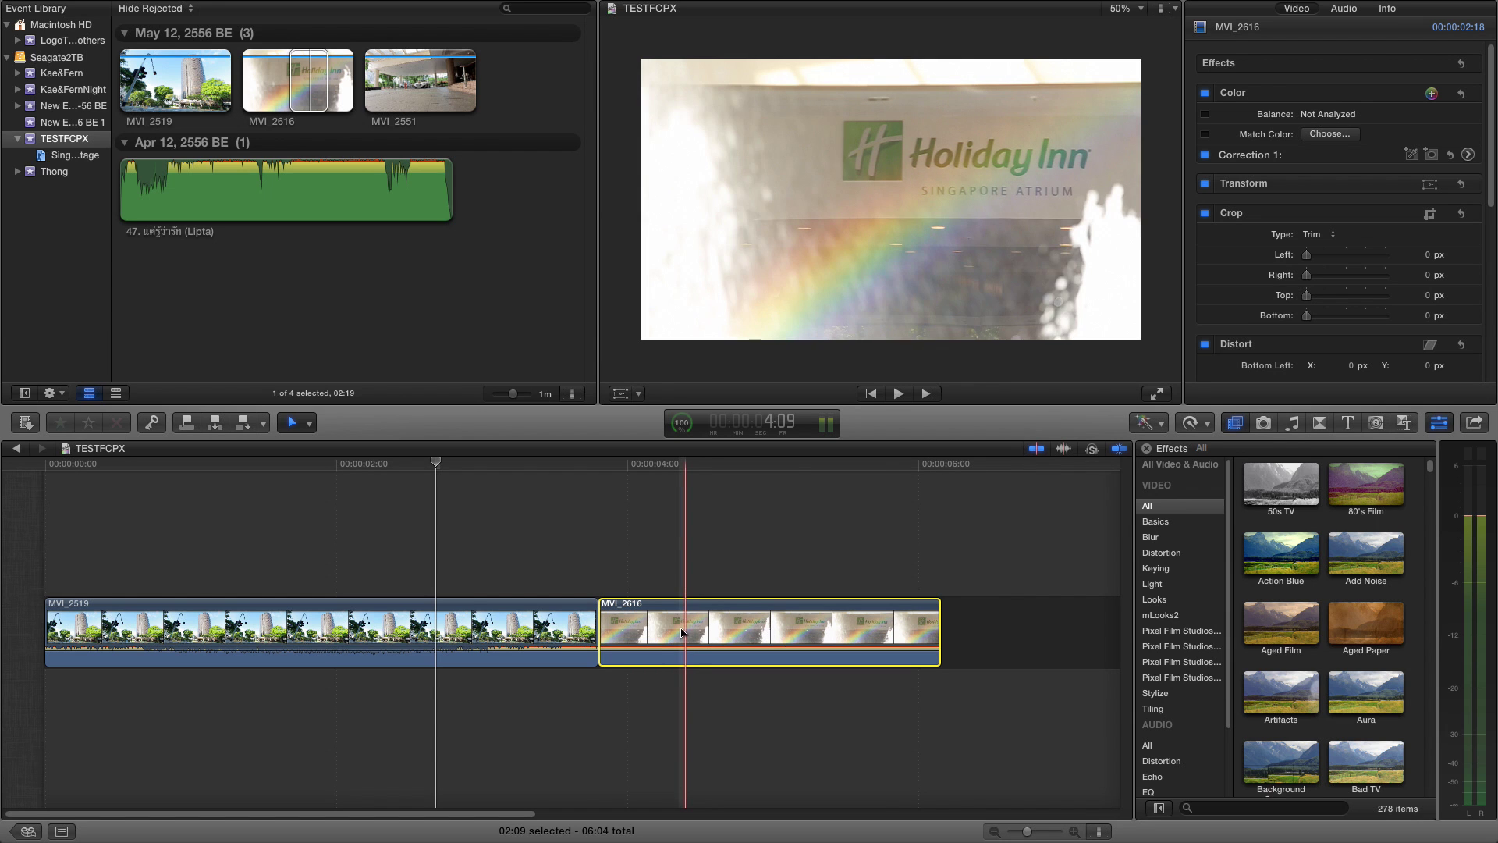
# Move MVI_2616 later in the timeline with the Position tool to leave a gap of about 01:01, and inspect the gap and clip.
pyautogui.moveTo(681, 632); pyautogui.dragTo(832, 632)
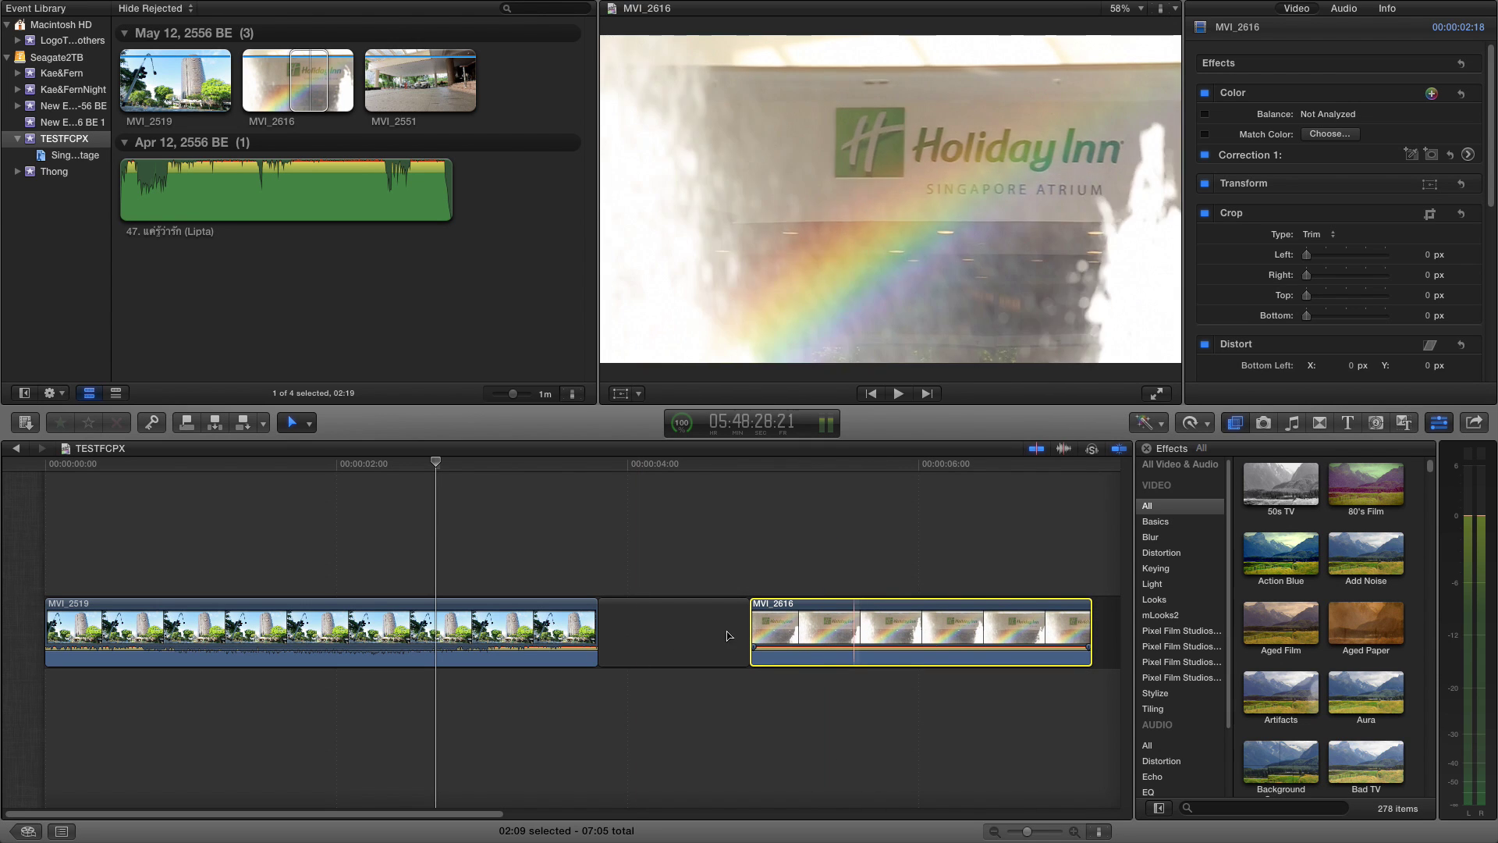
pyautogui.click(636, 629)
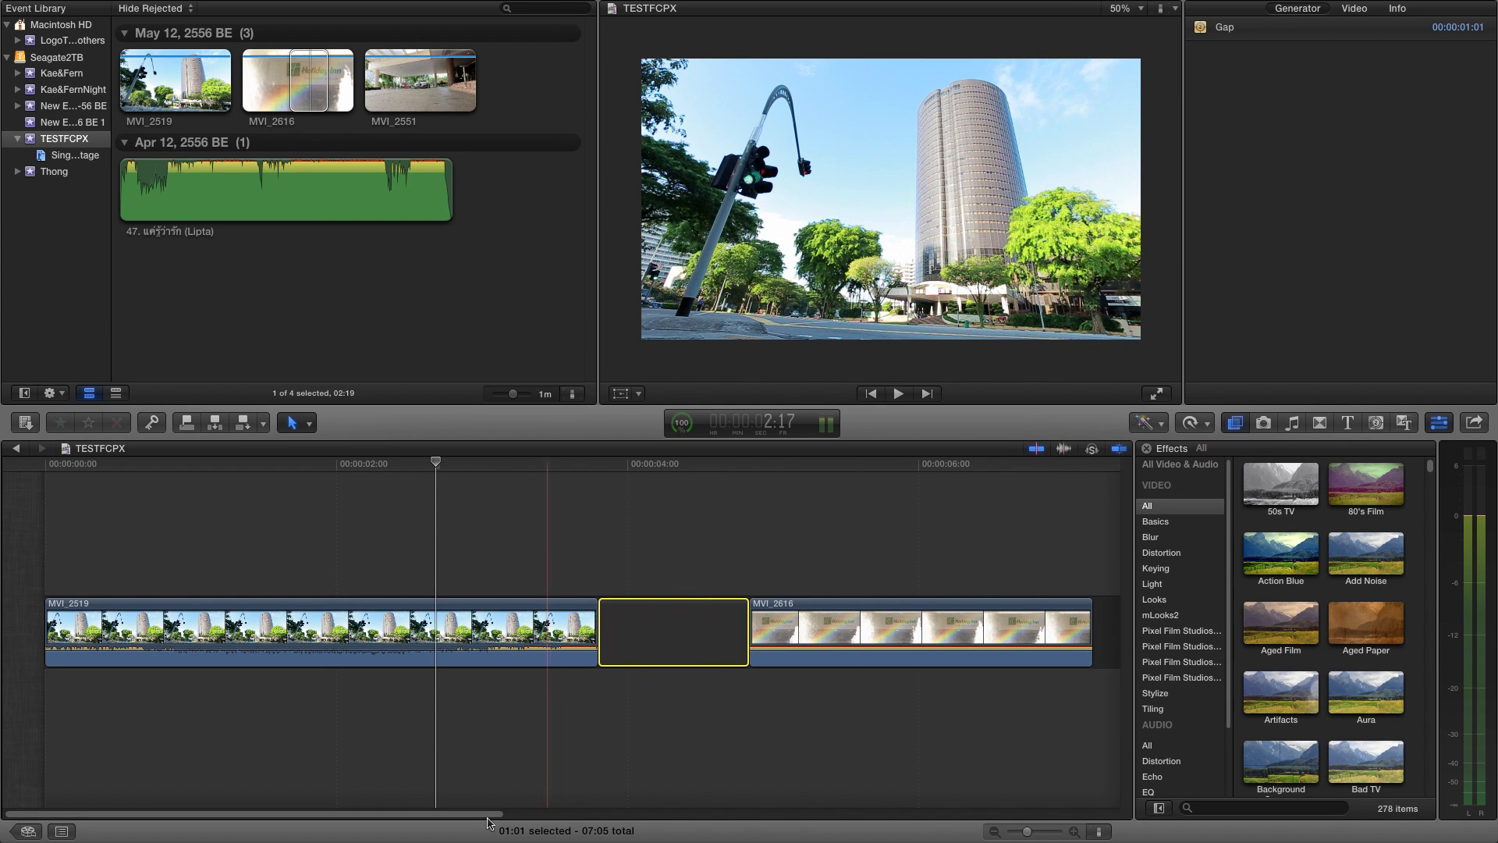
pyautogui.moveTo(495, 817); pyautogui.dragTo(618, 815)
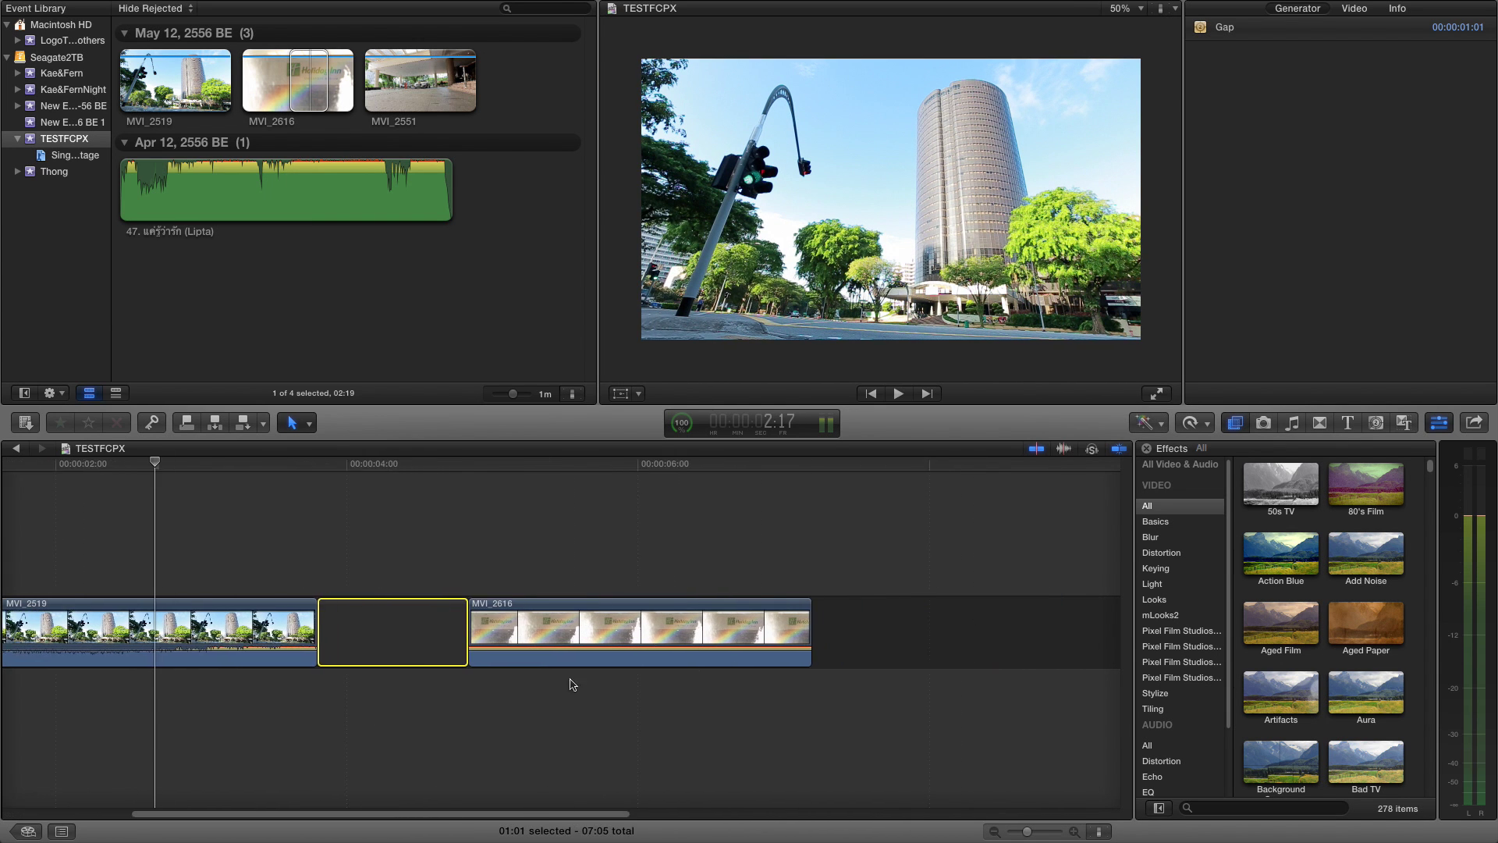
pyautogui.click(550, 627)
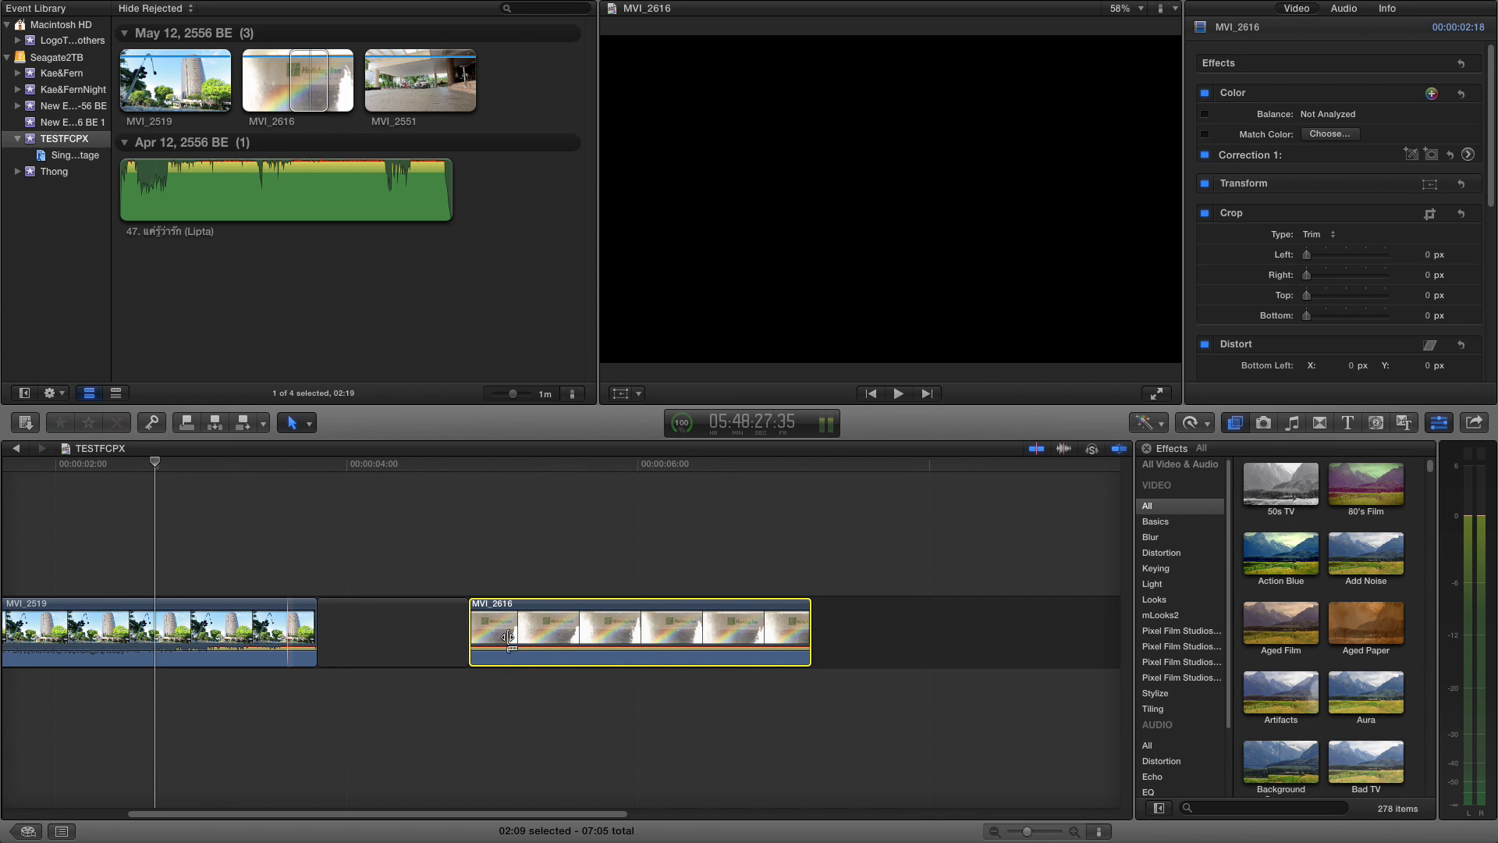
pyautogui.moveTo(456, 814); pyautogui.dragTo(206, 819)
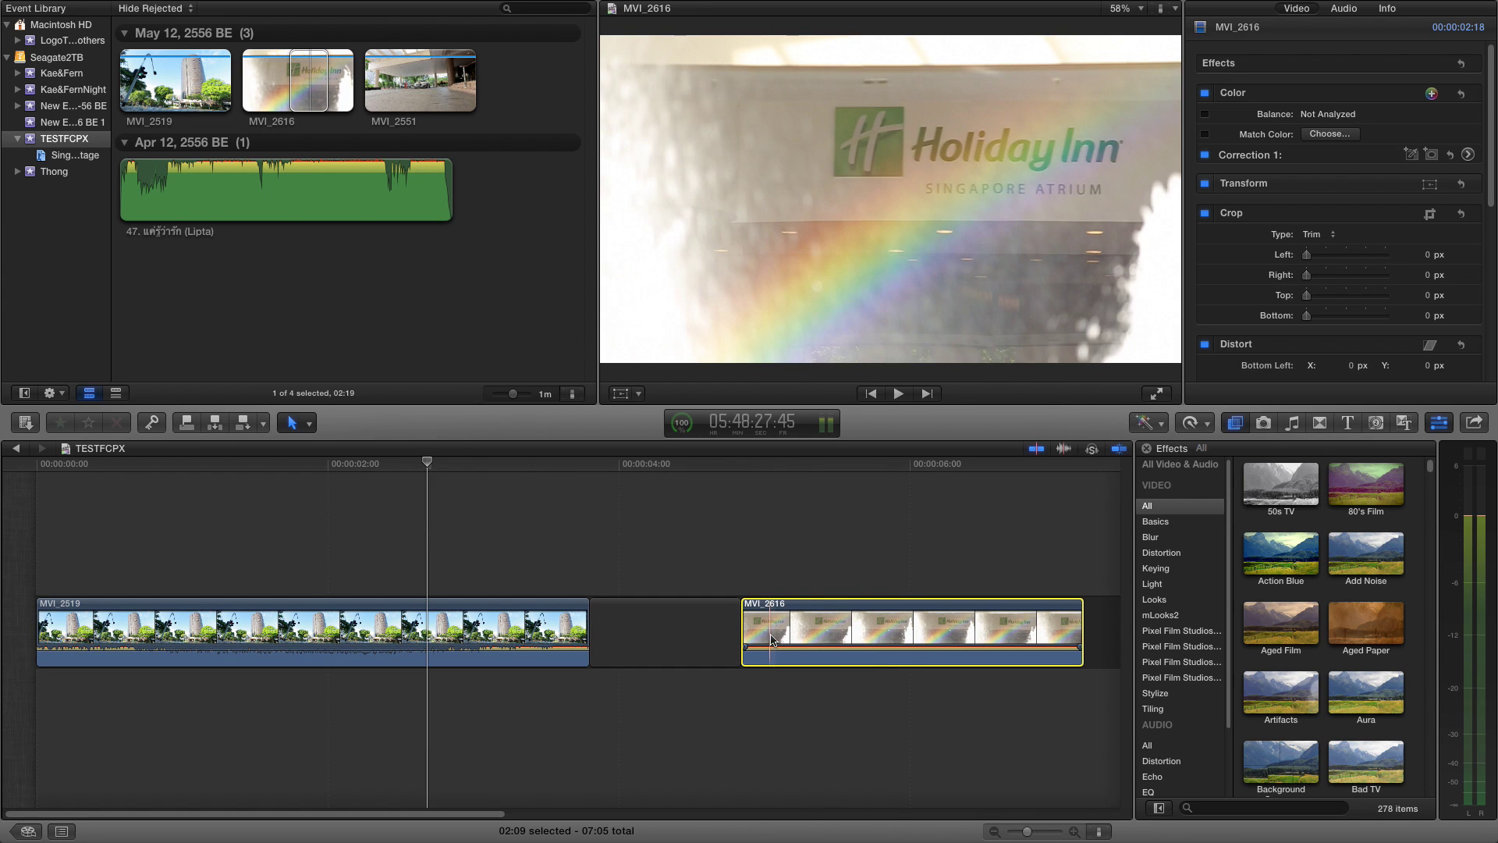
# Mark a range of about 01:24 in the middle of the MVI_2519 timeline clip with Range Selection and adjust the audio volume inside it.
pyautogui.click(309, 427)
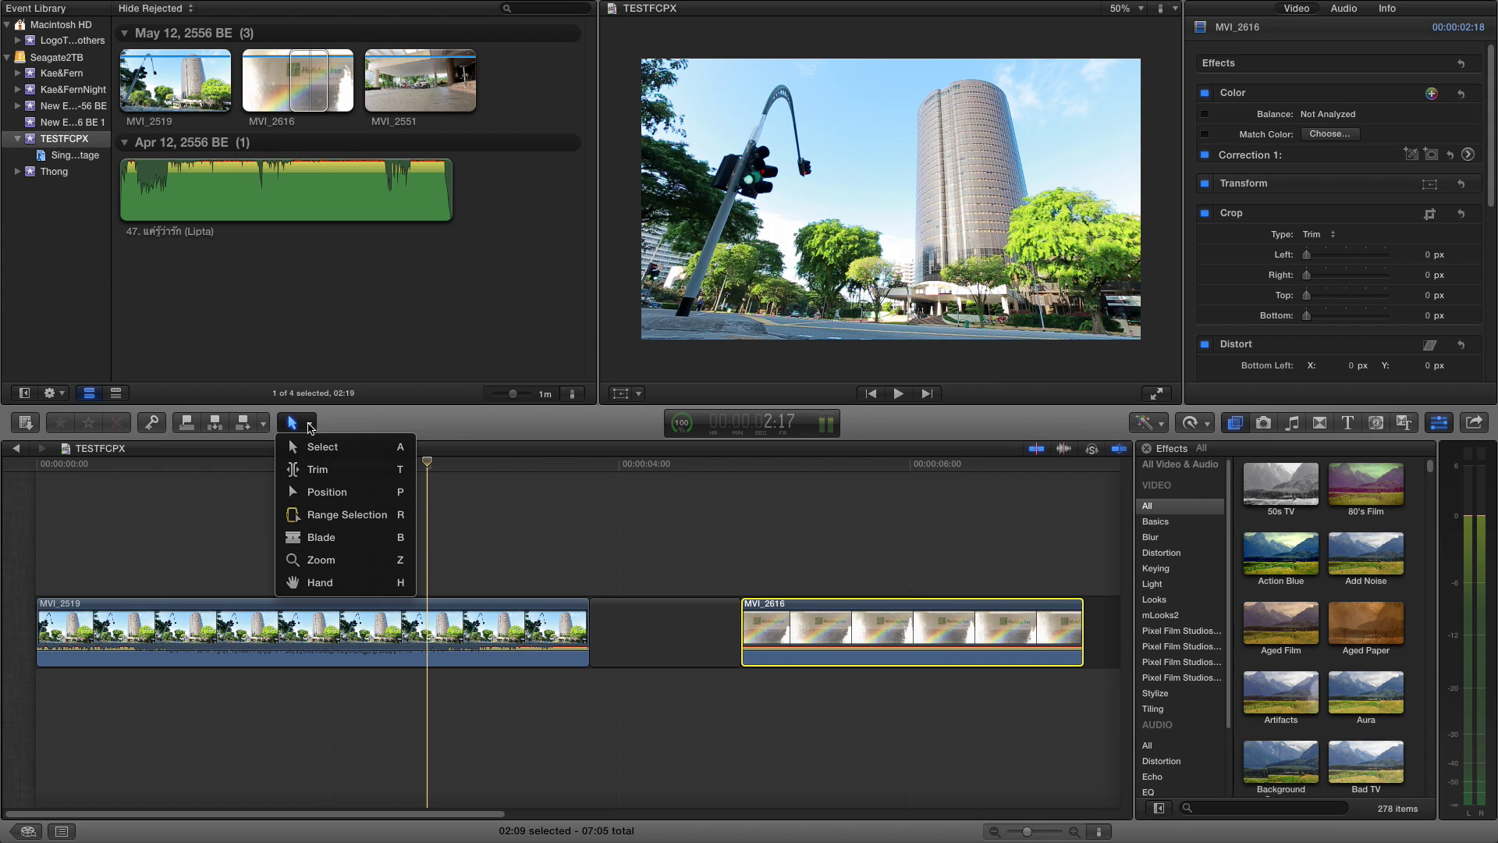
pyautogui.click(331, 517)
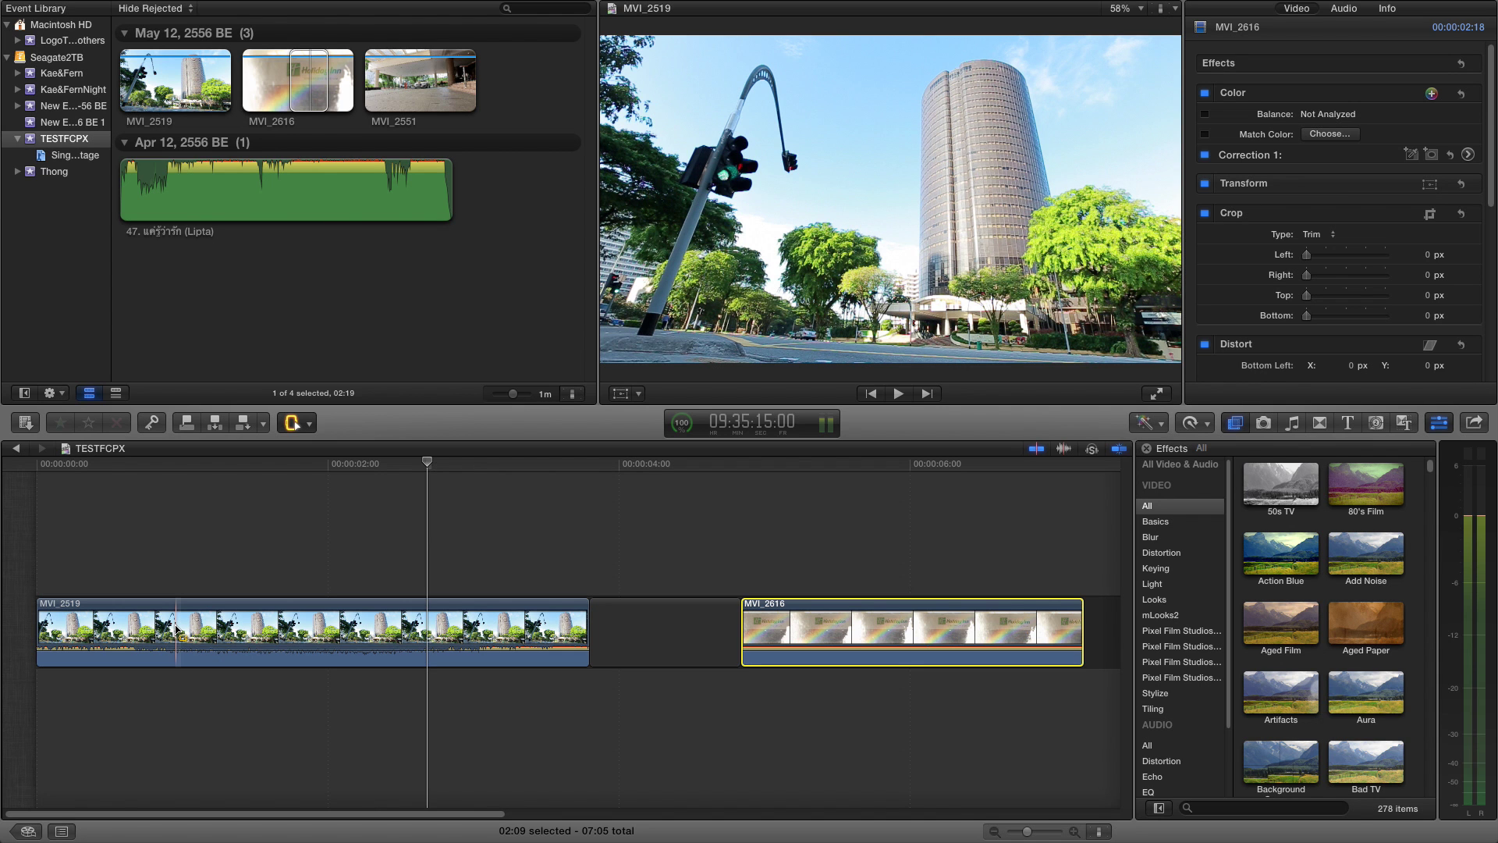
pyautogui.moveTo(176, 630); pyautogui.dragTo(385, 652)
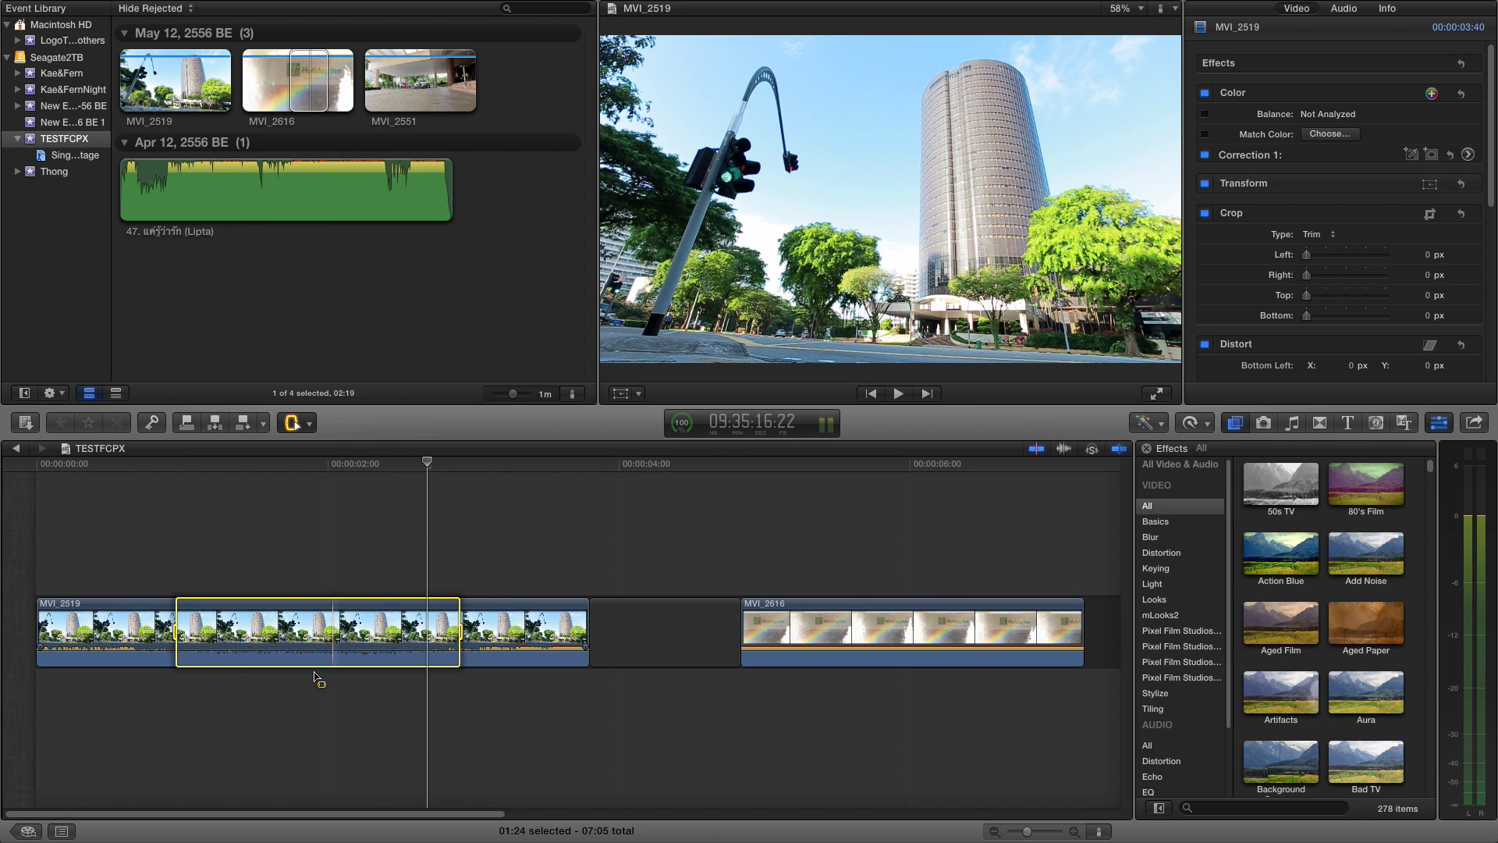
pyautogui.click(303, 652)
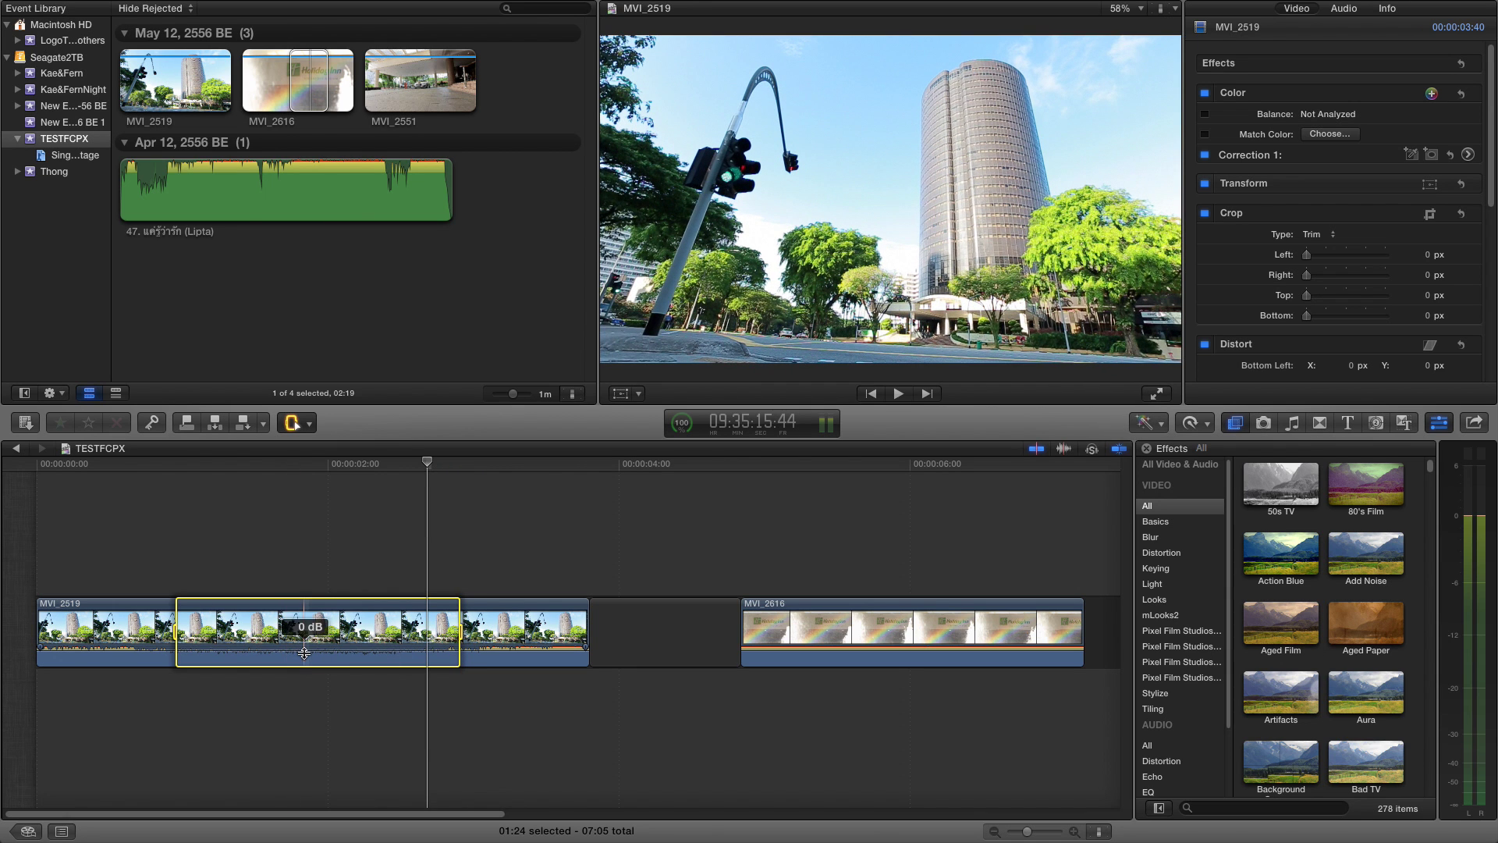
pyautogui.click(305, 650)
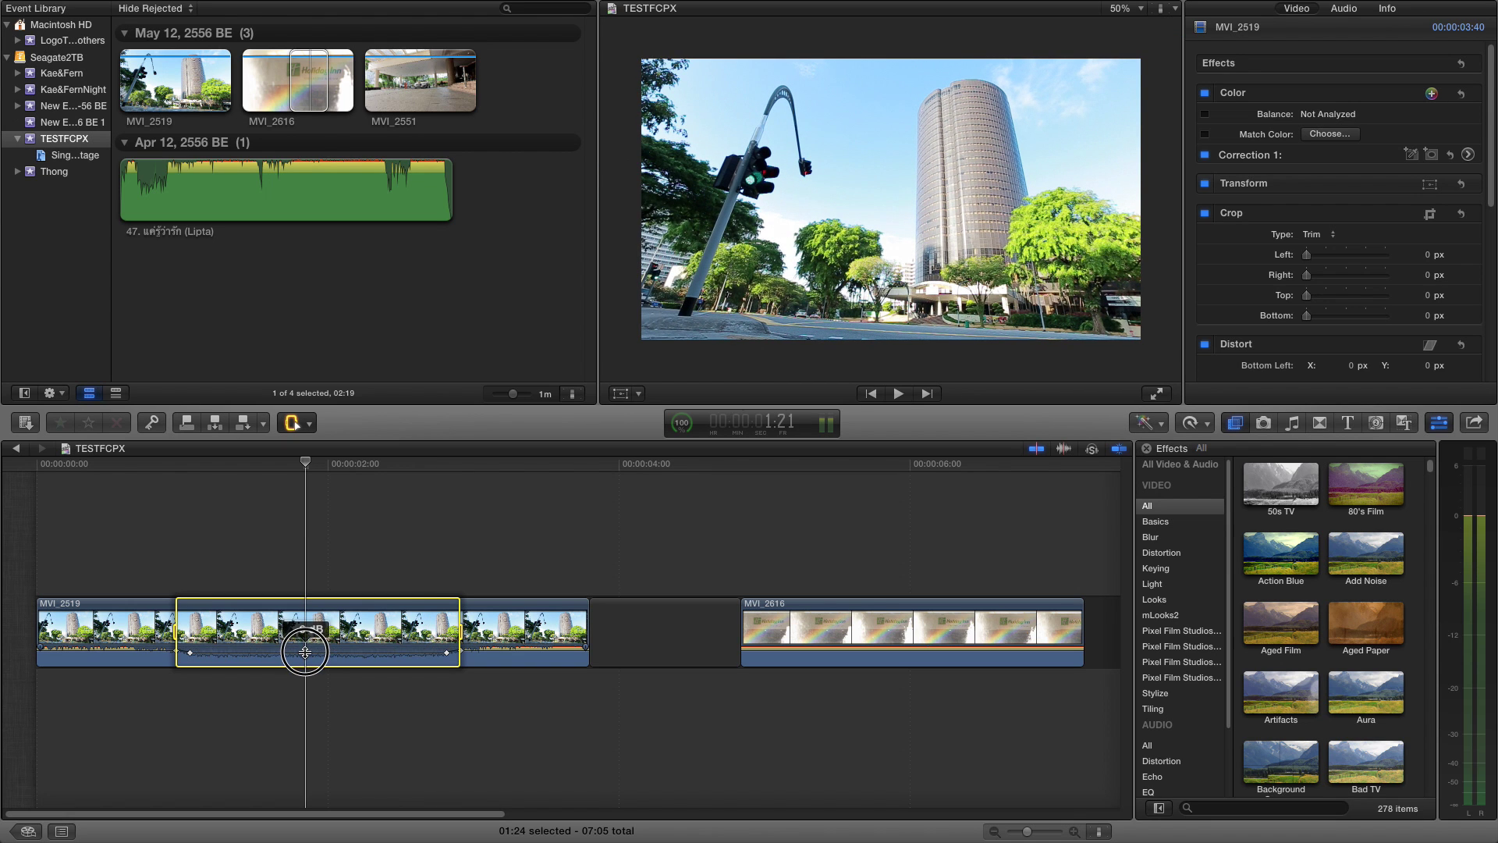
pyautogui.moveTo(305, 652); pyautogui.dragTo(303, 658)
pyautogui.click(190, 652)
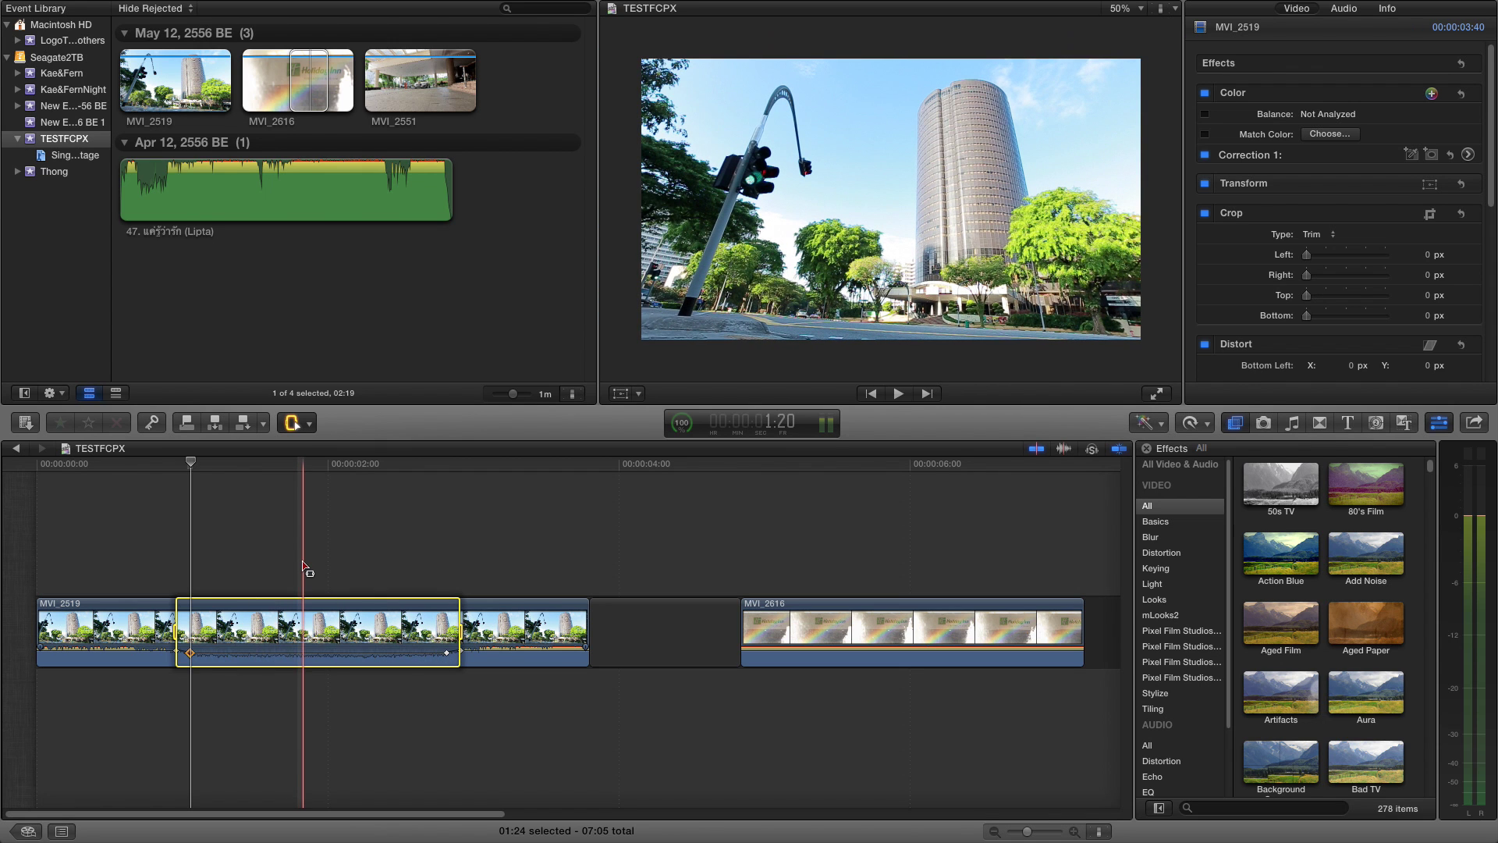
# Undo the range volume adjustment and the move of MVI_2616 so the gap closes, and return to the Select tool.
pyautogui.press('super+z')
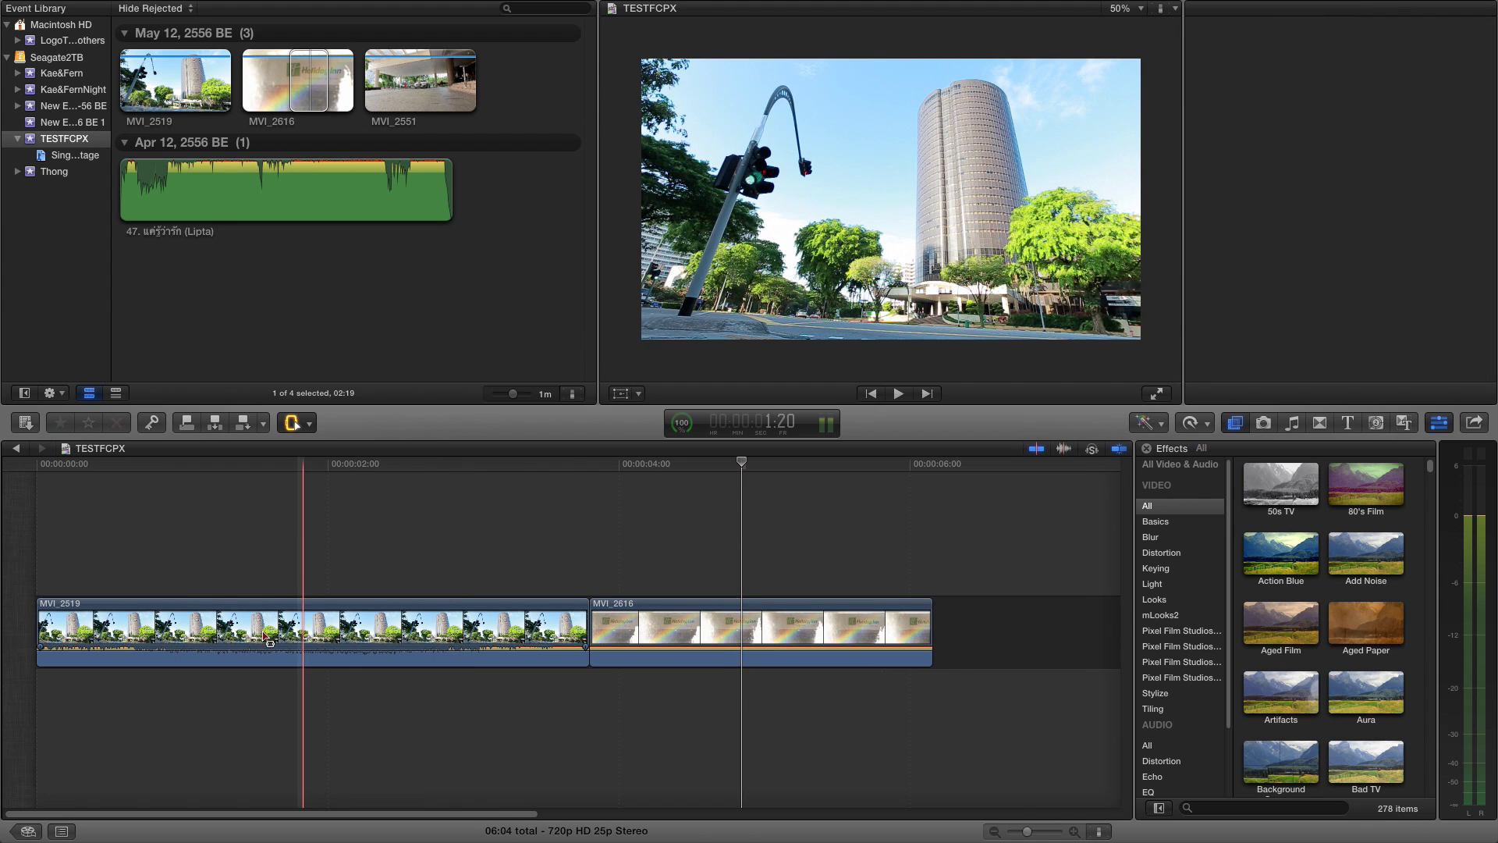
pyautogui.press('super+4')
pyautogui.press('a')
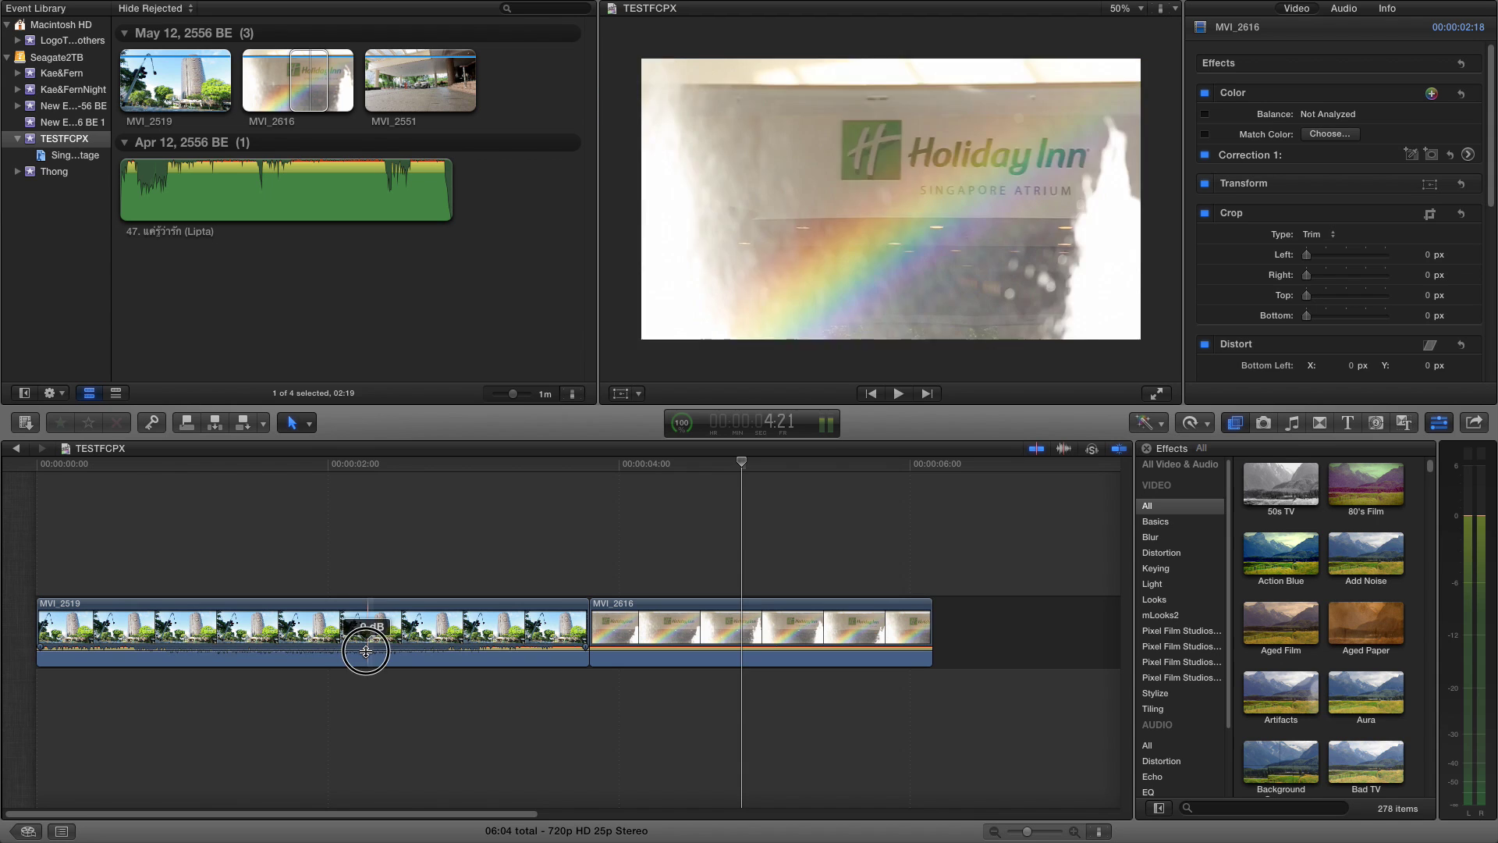
# Lower the audio volume of the whole MVI_2519 timeline clip to -96 dB and raise it again.
pyautogui.click(366, 655)
pyautogui.moveTo(366, 655); pyautogui.dragTo(365, 671)
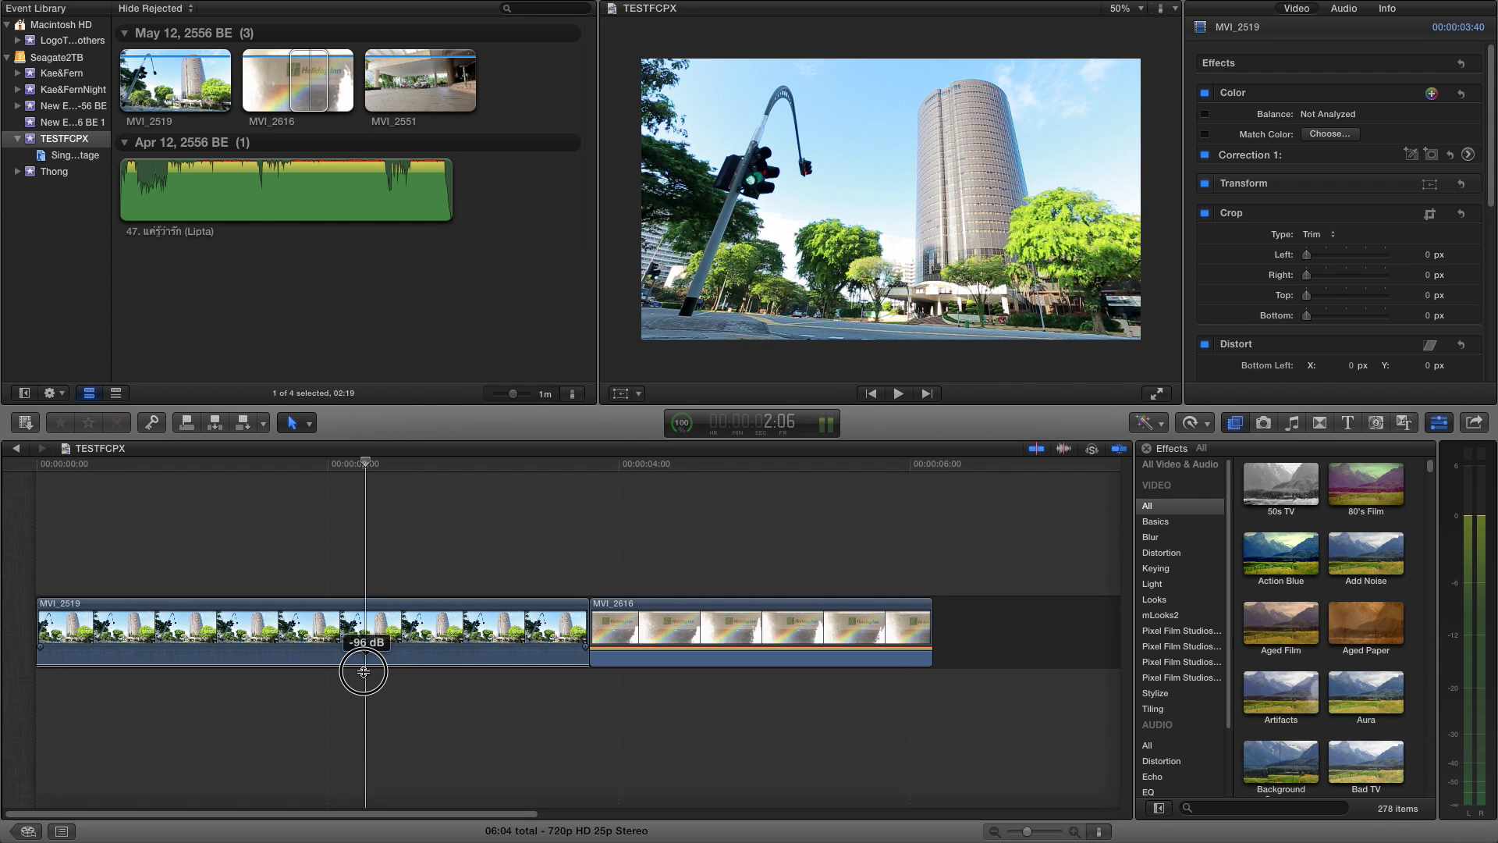
pyautogui.moveTo(363, 671); pyautogui.dragTo(372, 643)
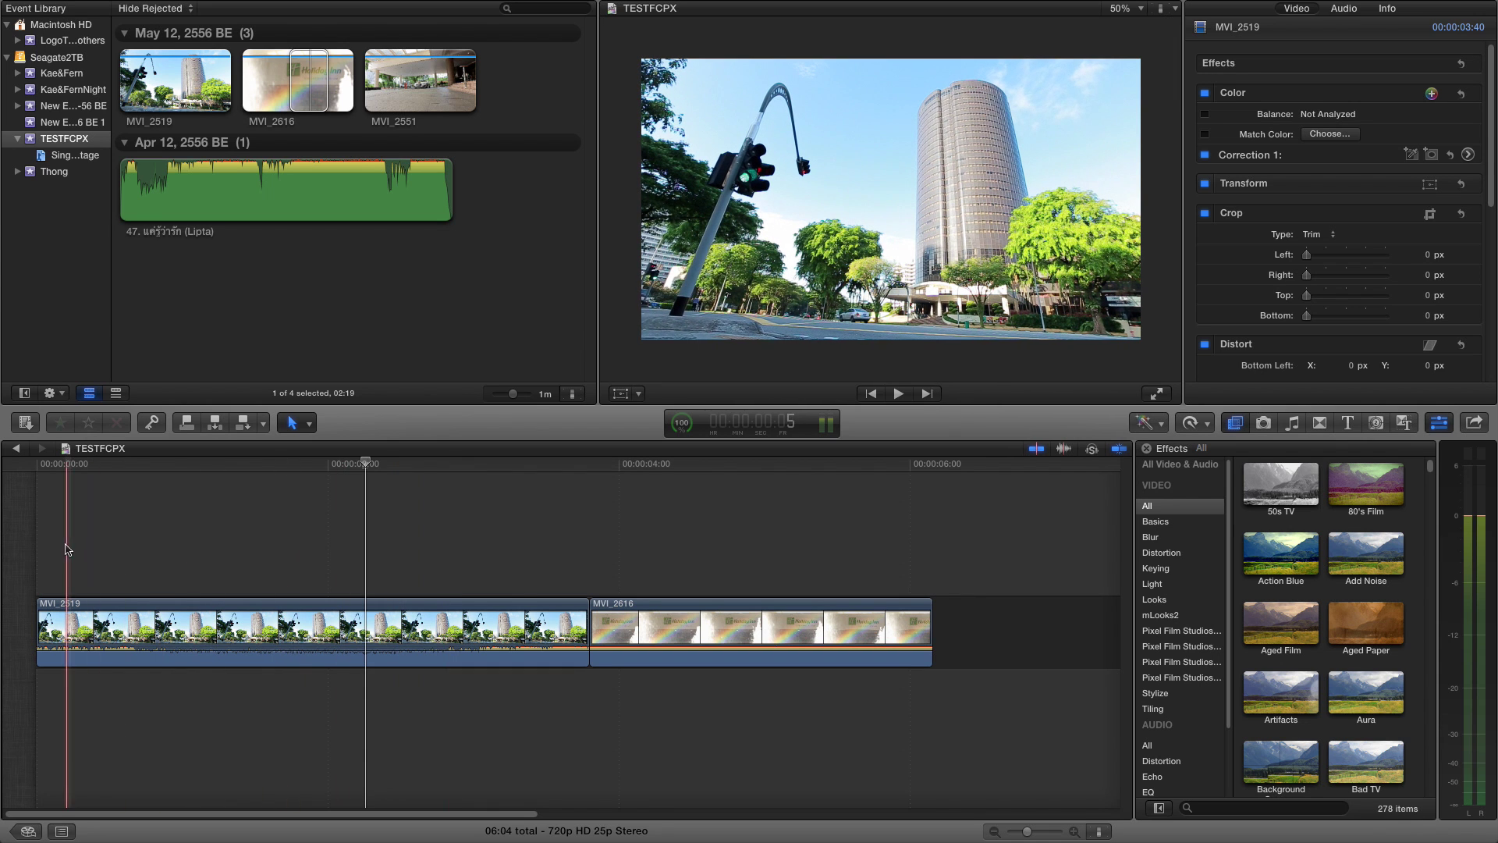
# Split the MVI_2519 timeline clip into three pieces with the Blade tool, cutting at about 00:23 and at the playhead near 02:06.
pyautogui.click(310, 424)
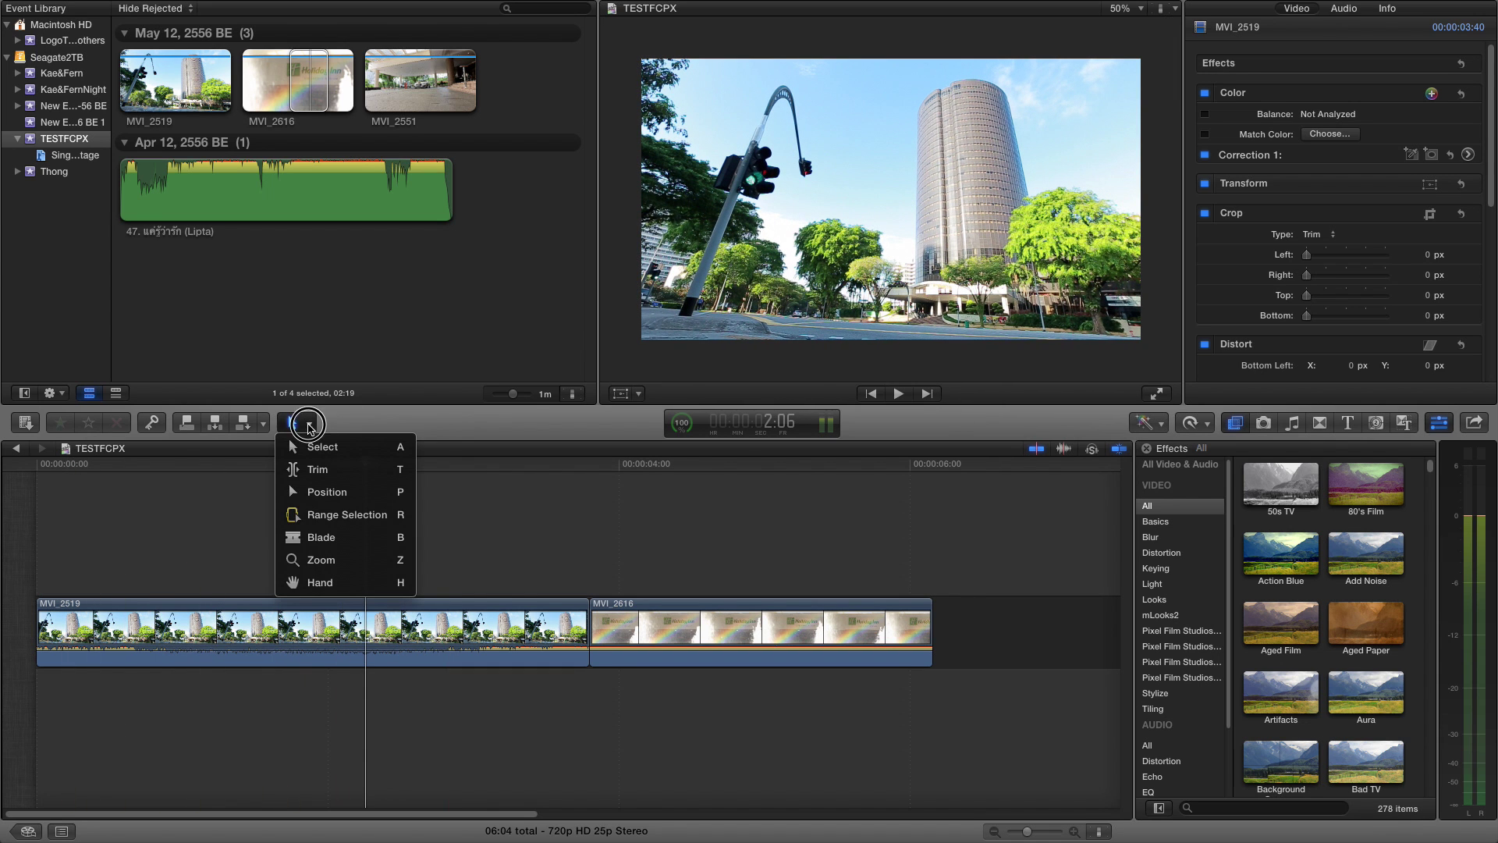
pyautogui.click(330, 540)
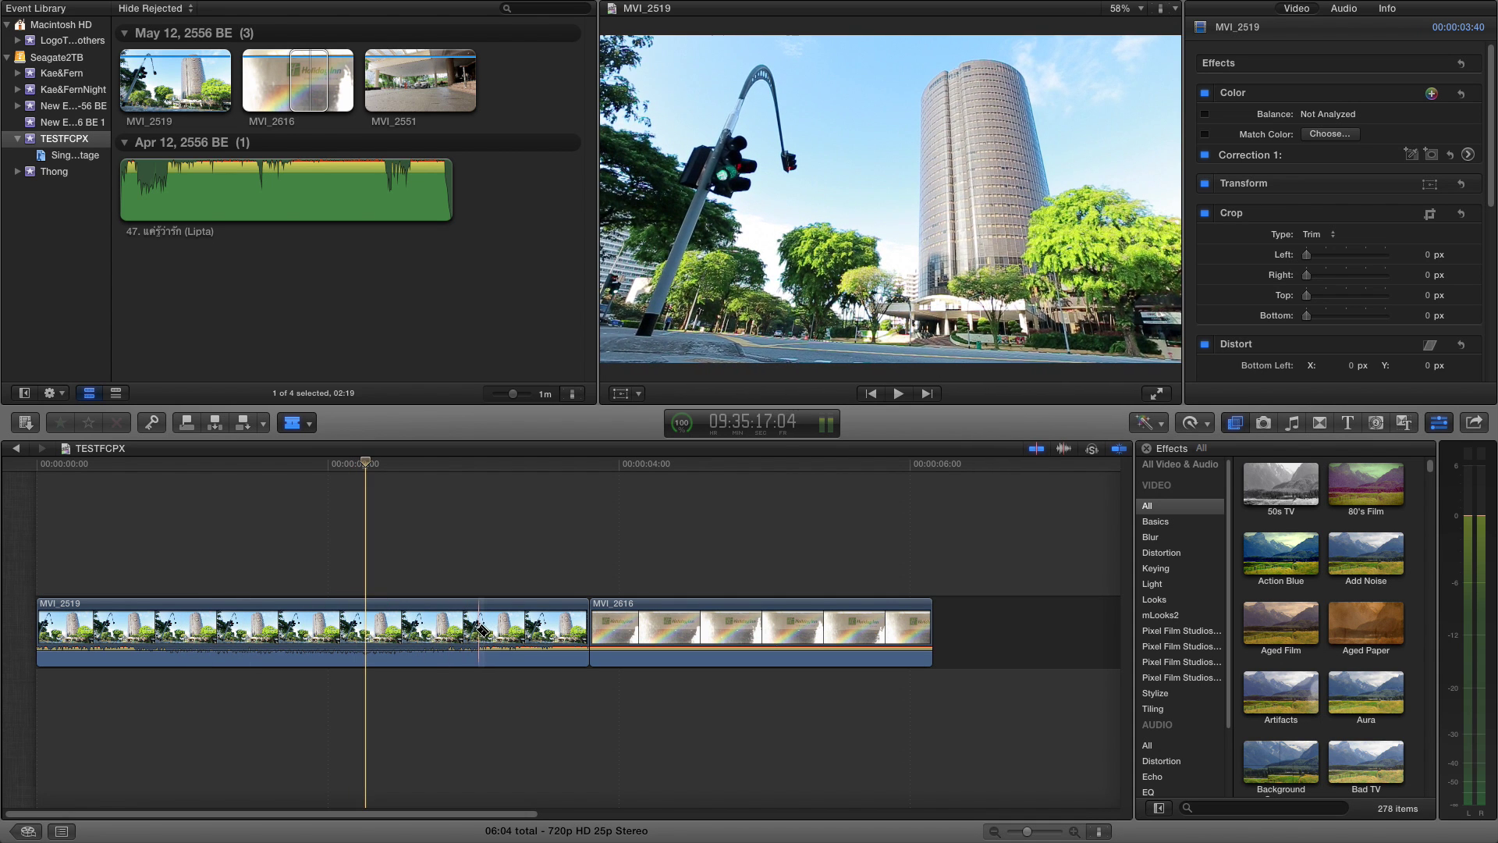
pyautogui.click(170, 633)
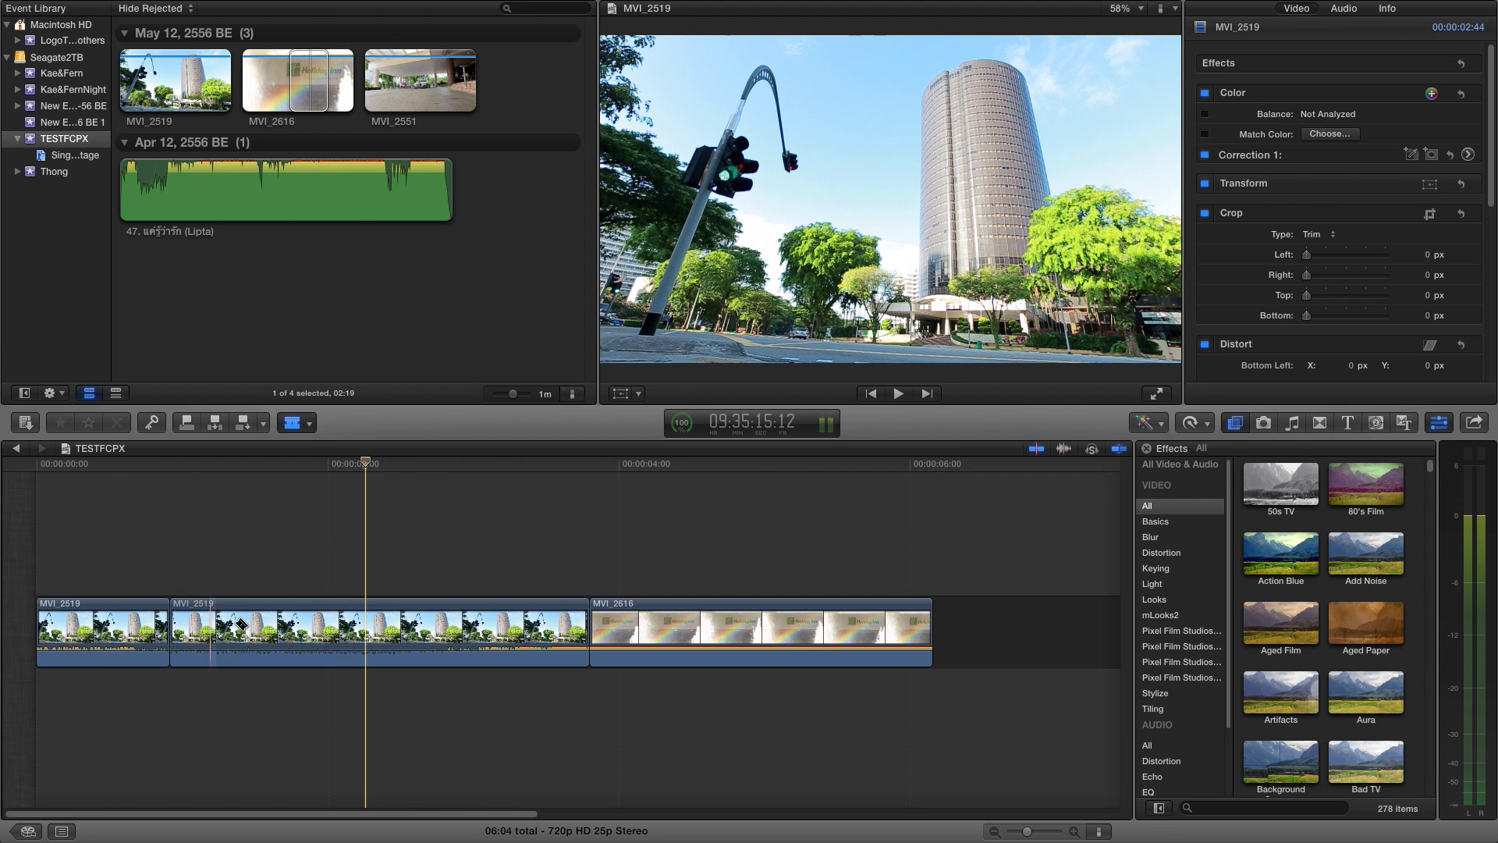
pyautogui.click(365, 622)
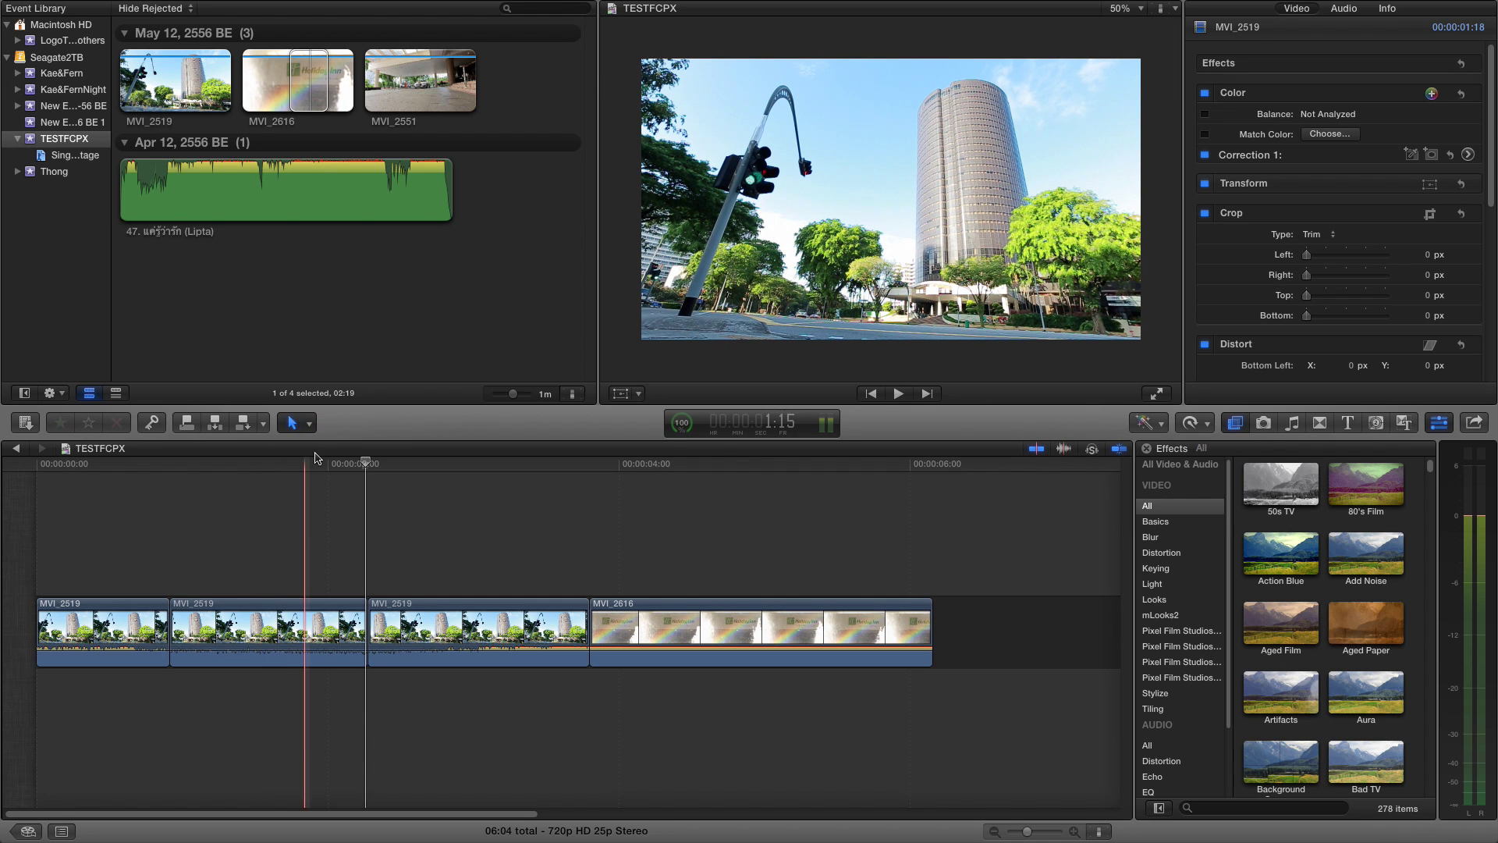
# Return to the Select tool and select the first piece of the split MVI_2519 clip.
pyautogui.click(295, 423)
pyautogui.click(317, 447)
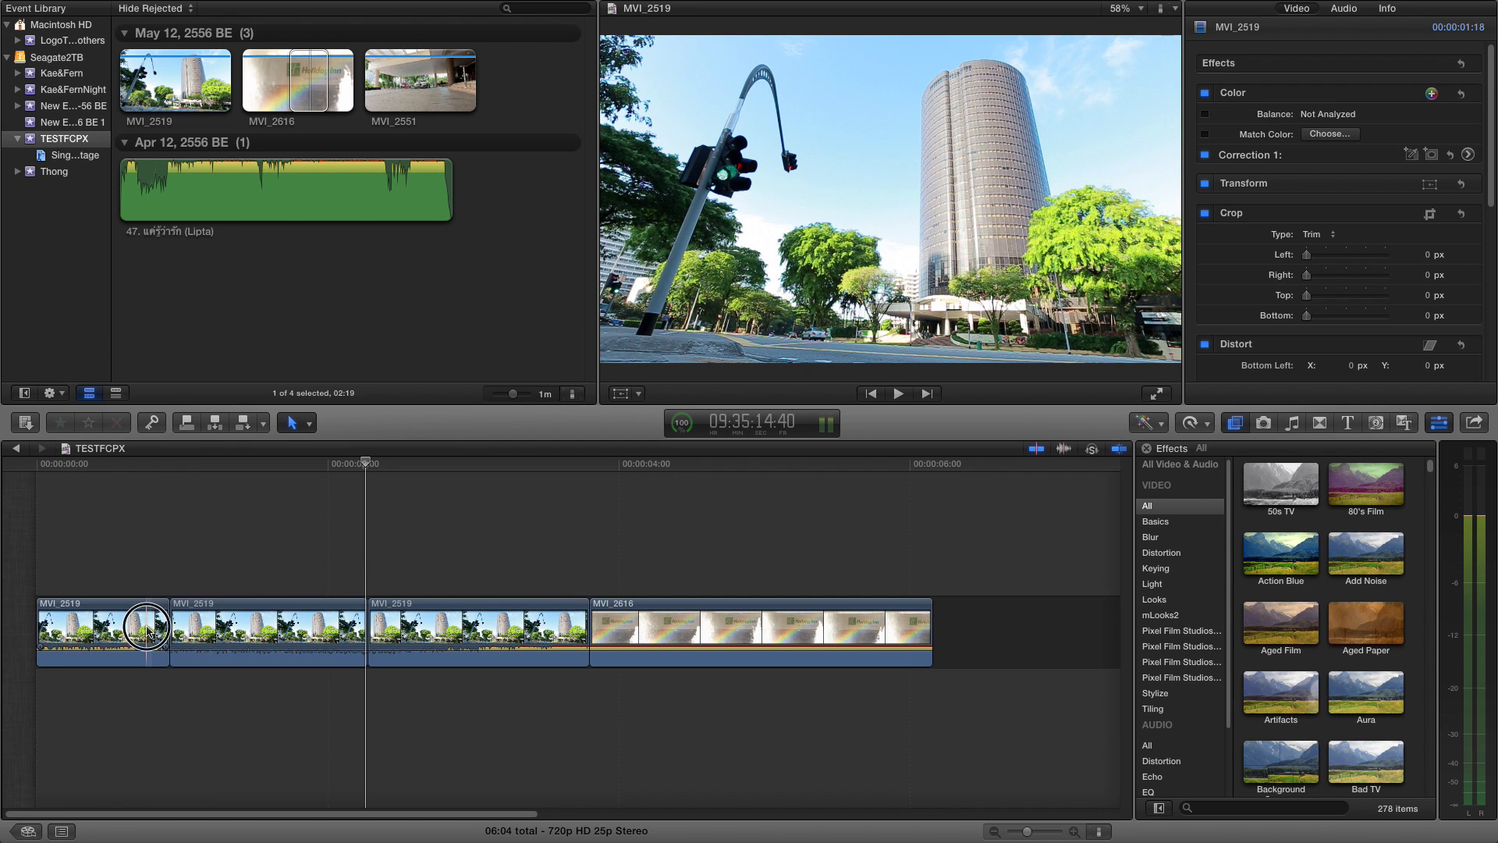
pyautogui.click(148, 631)
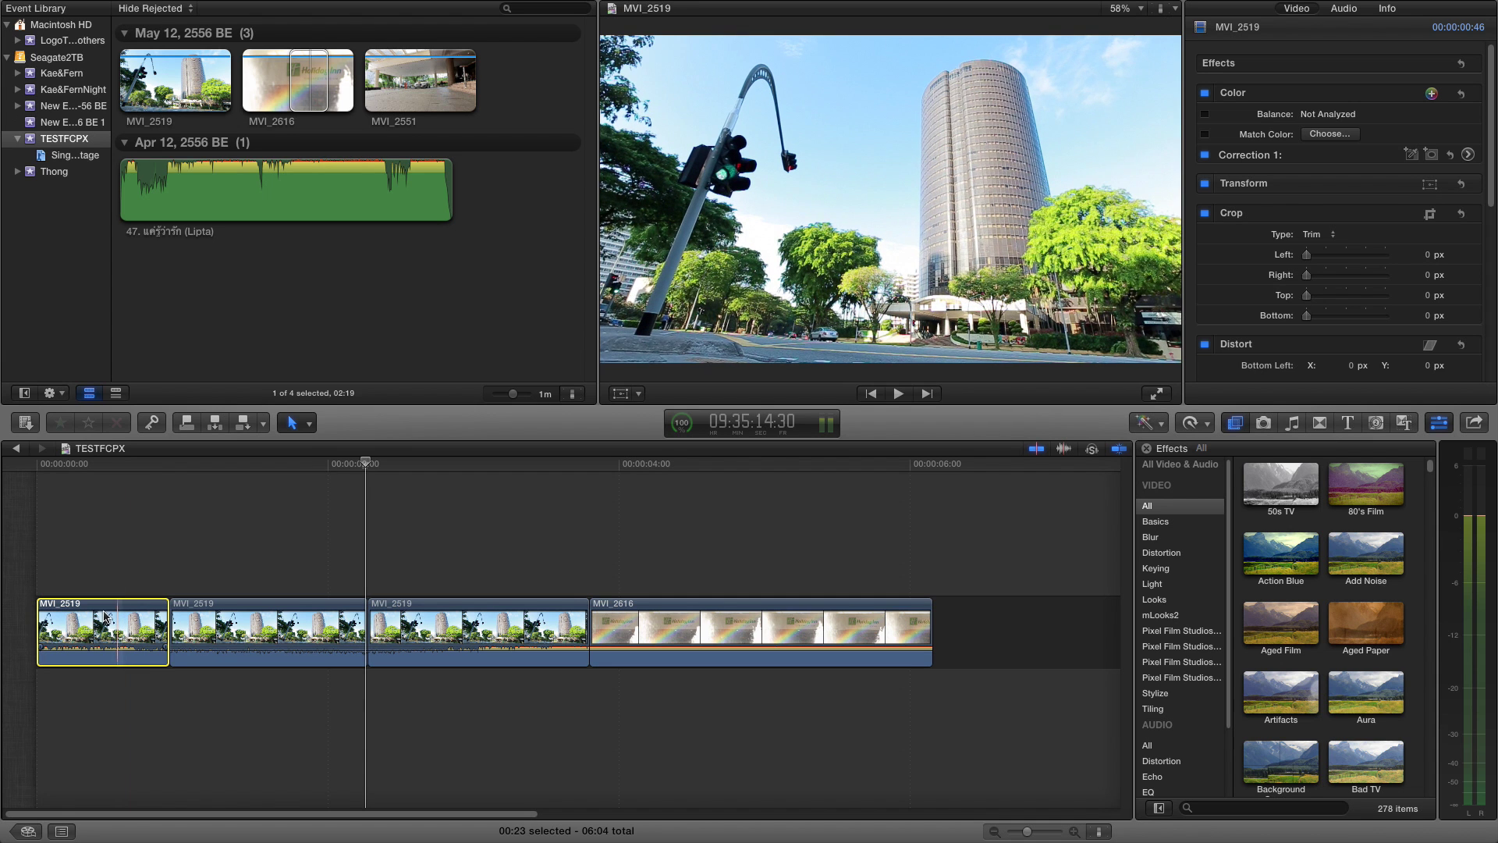
# Delete the first two pieces of the split MVI_2519 clip from the timeline.
pyautogui.press('Delete')
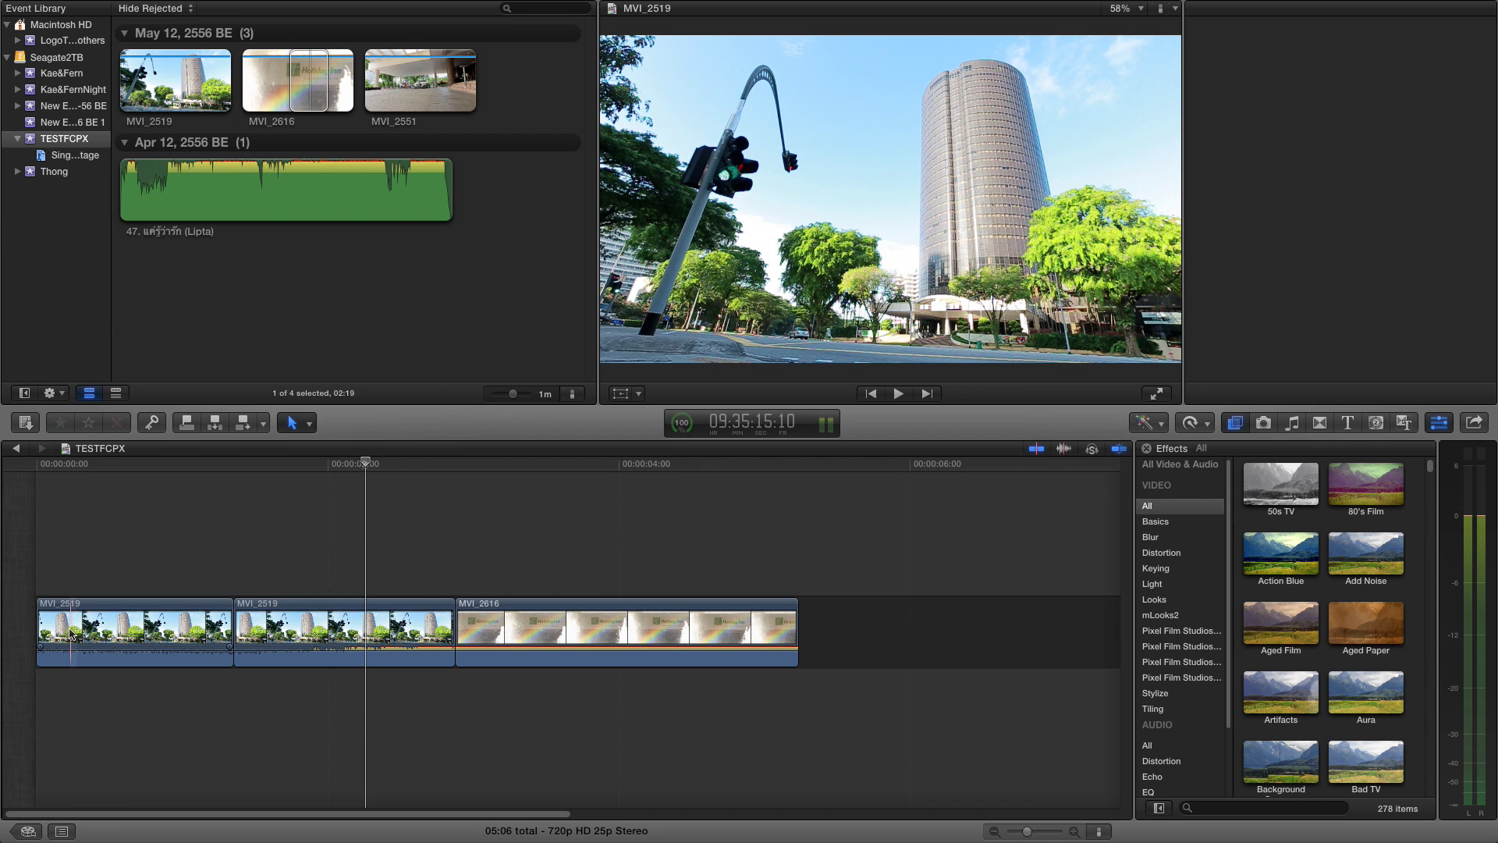
pyautogui.click(42, 603)
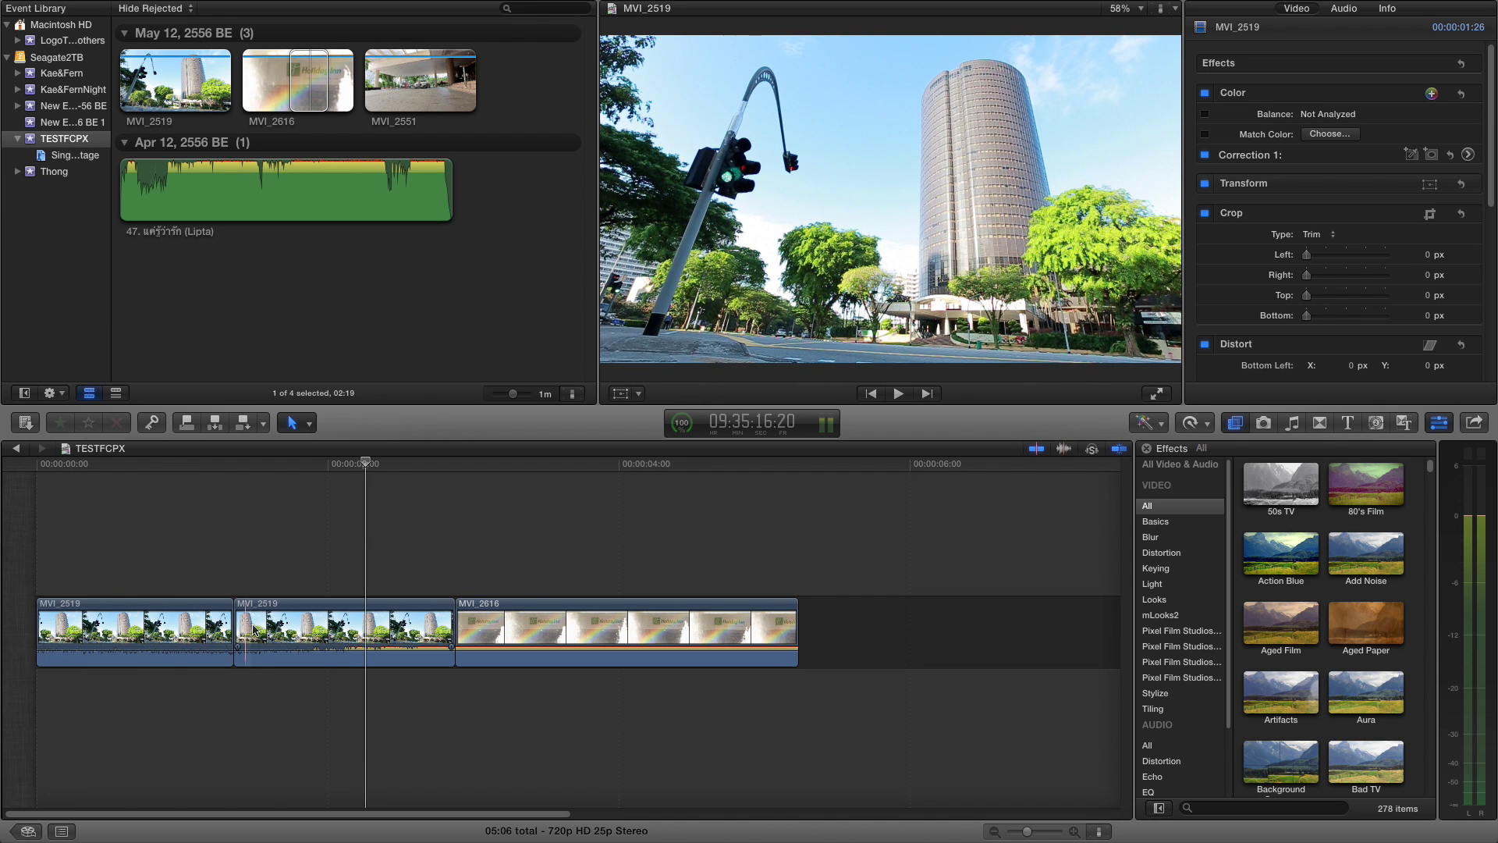
pyautogui.click(201, 639)
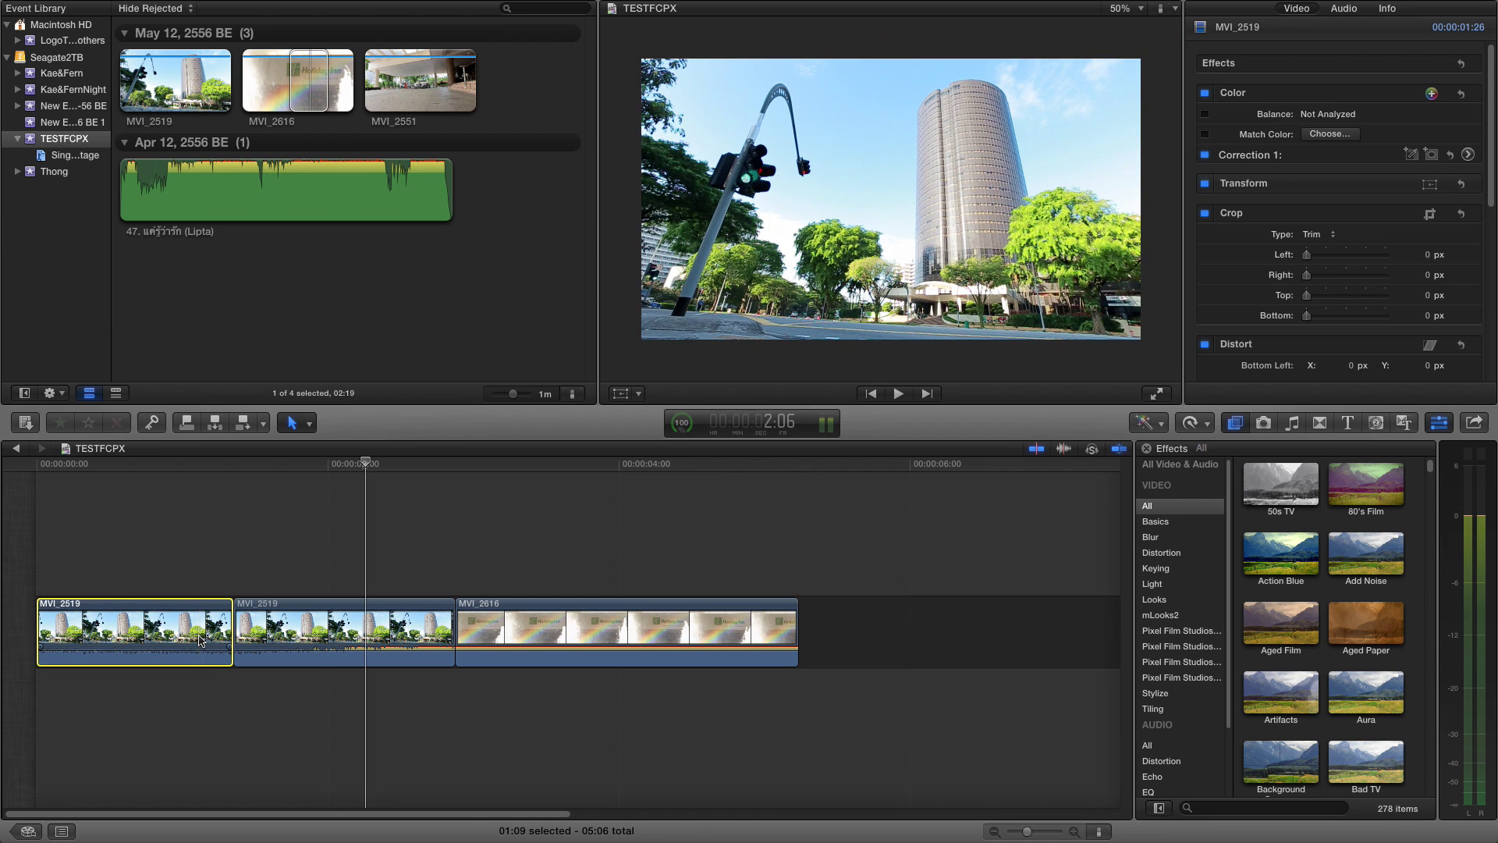
pyautogui.press('Delete')
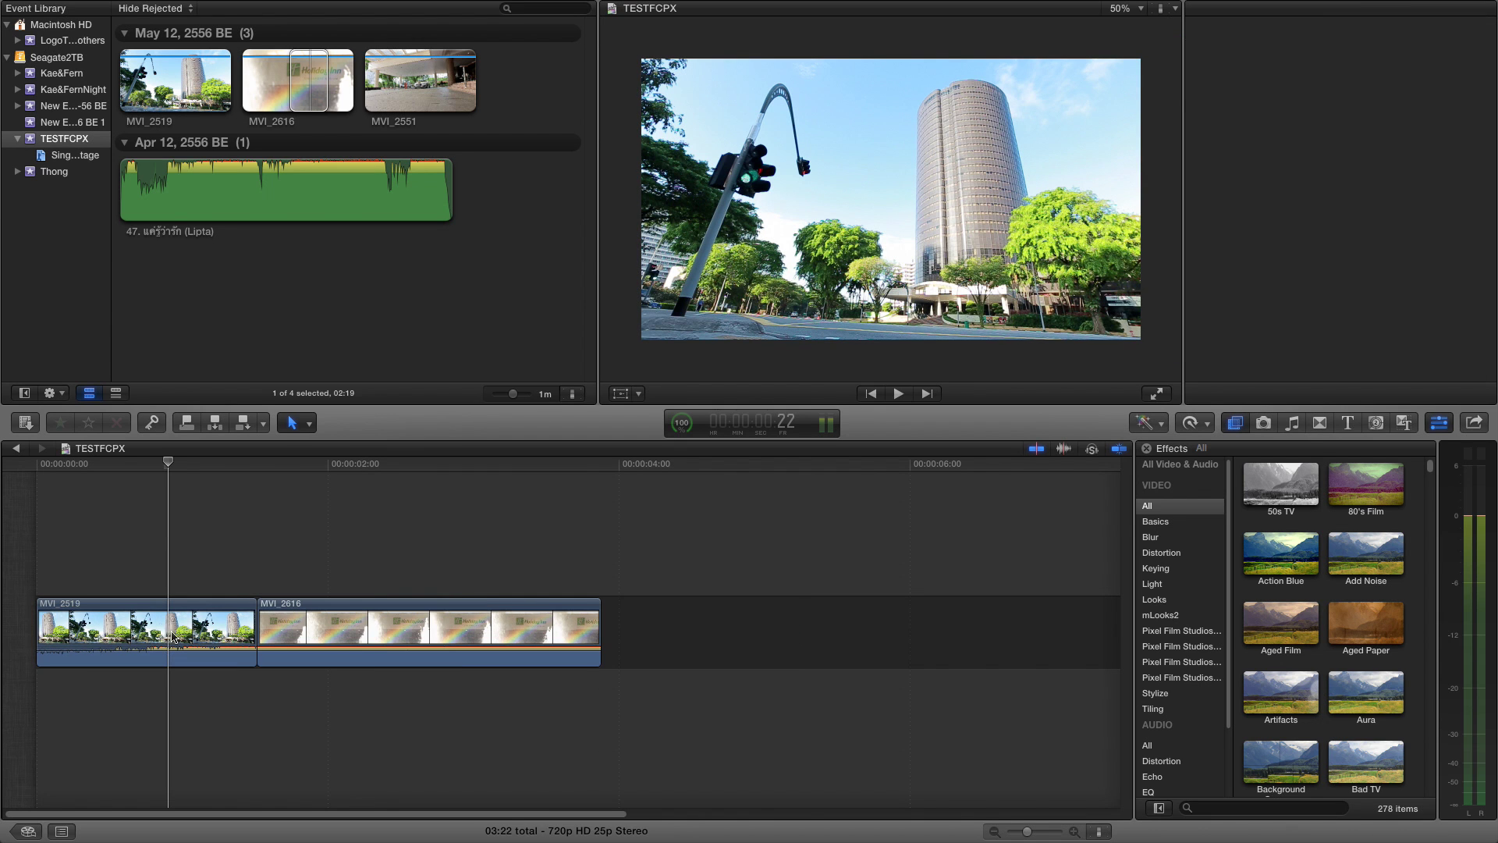
# Play the shortened sequence from the start of the timeline to check the remaining MVI_2519 piece.
pyautogui.click(76, 616)
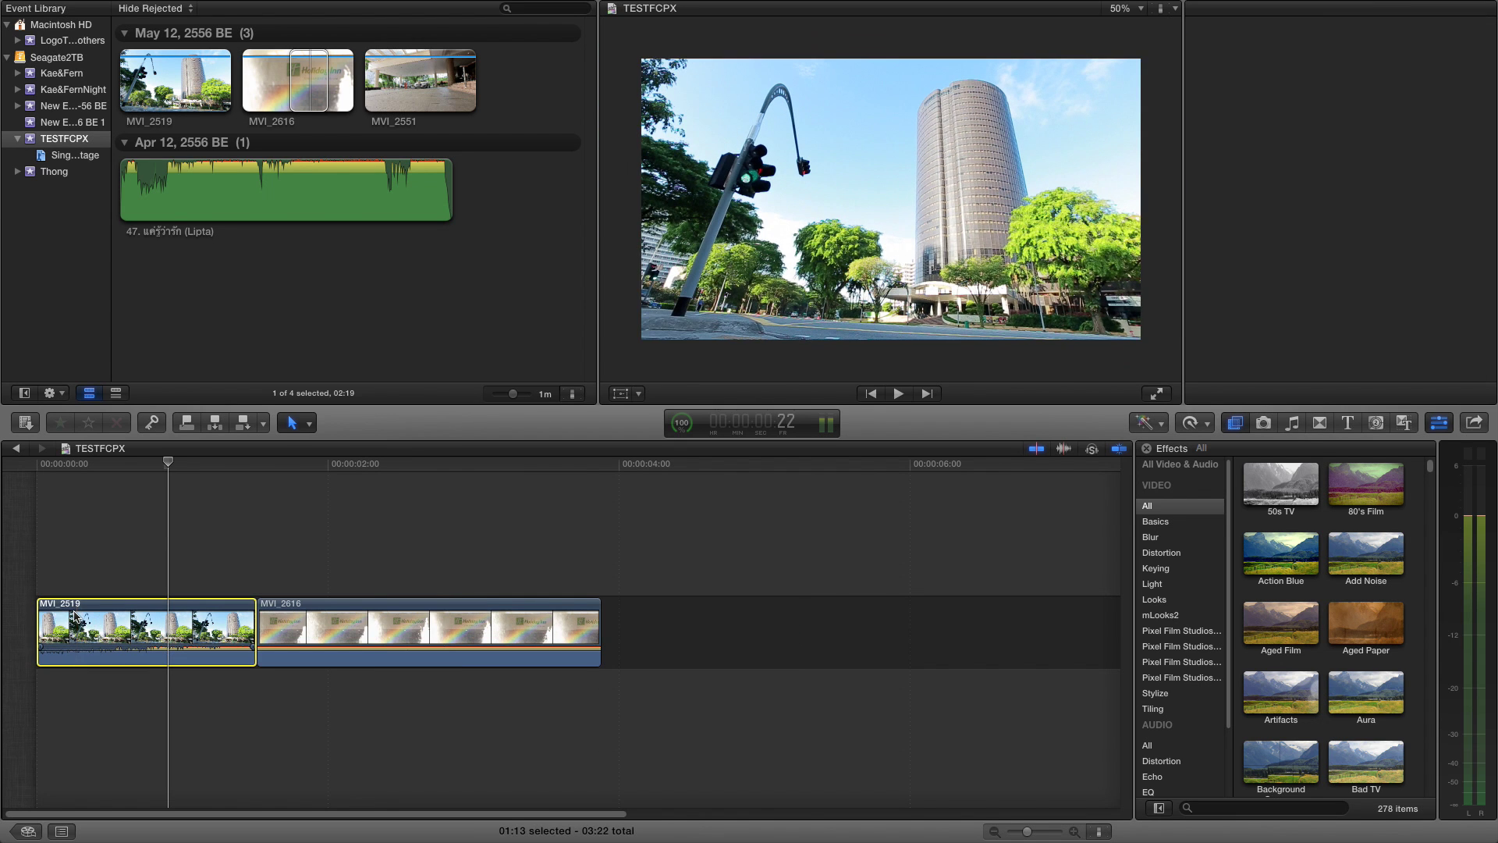
pyautogui.click(34, 557)
pyautogui.press('space')
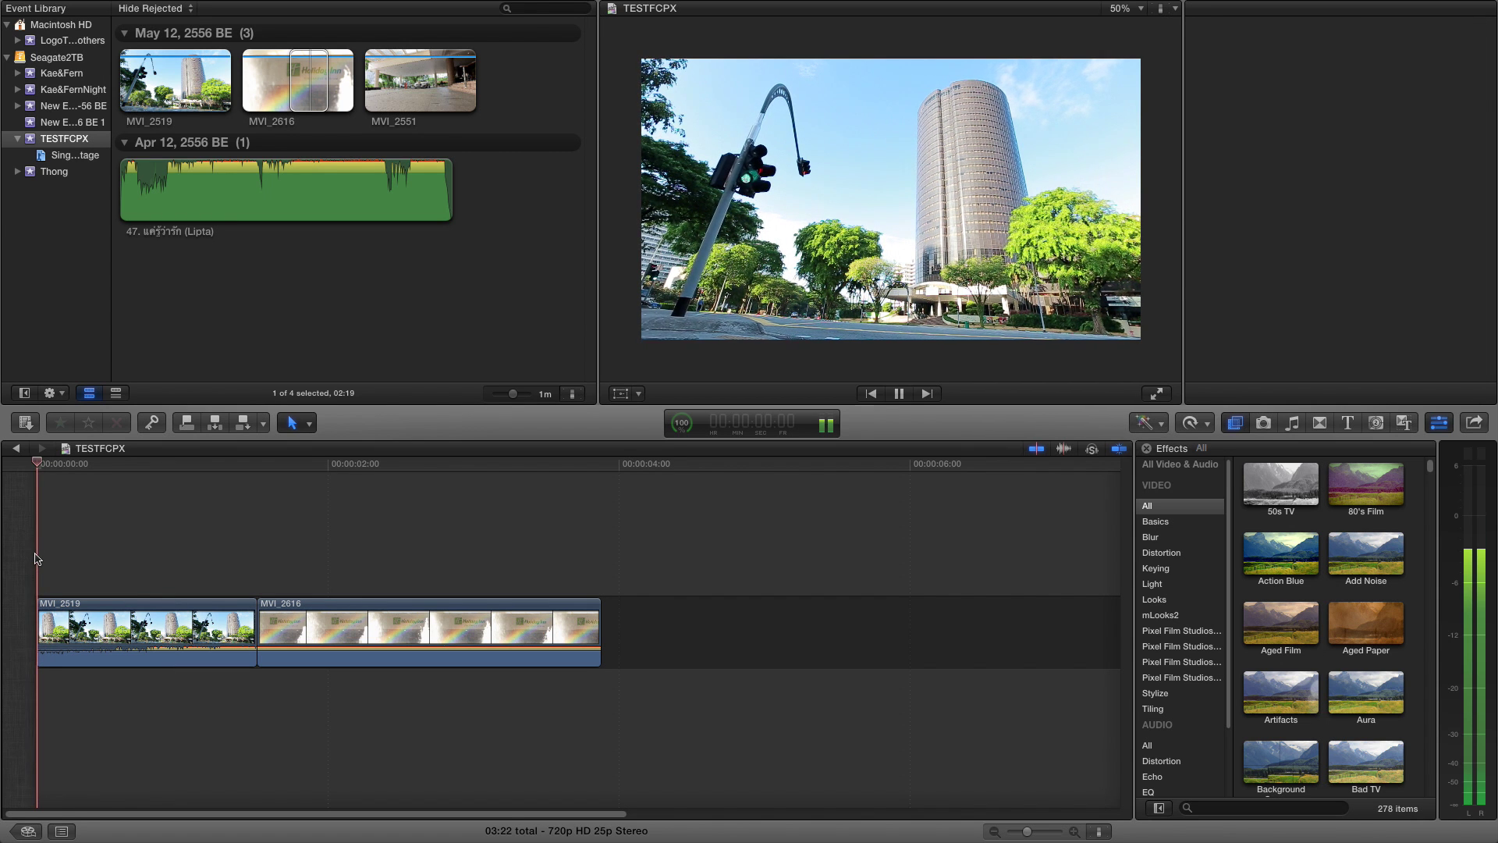
pyautogui.click(159, 627)
pyautogui.press('space')
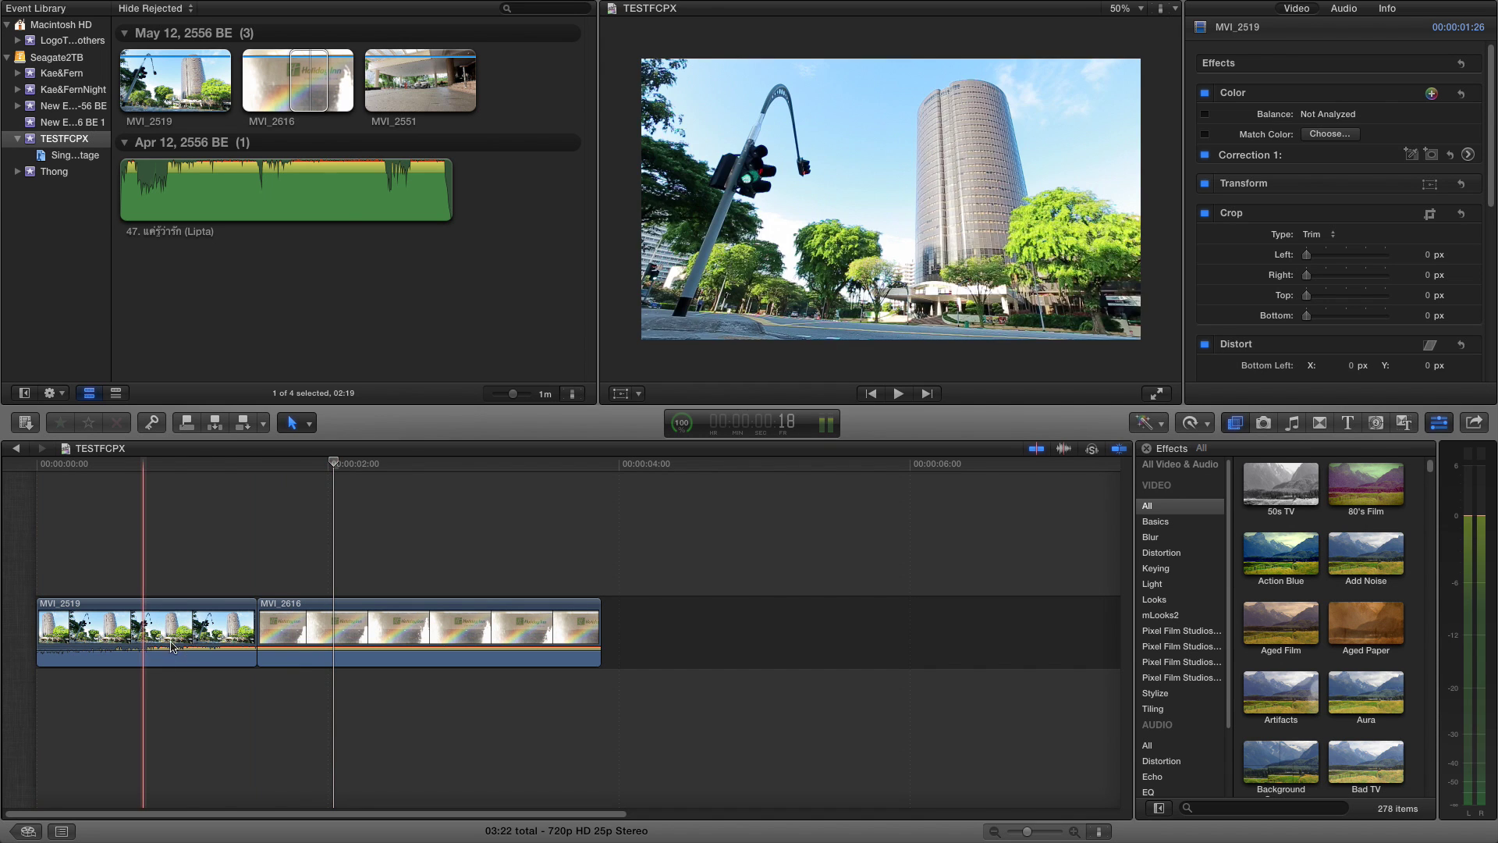
# Enlarge the timeline around the end of the MVI_2519 clip with the Zoom tool.
pyautogui.click(199, 630)
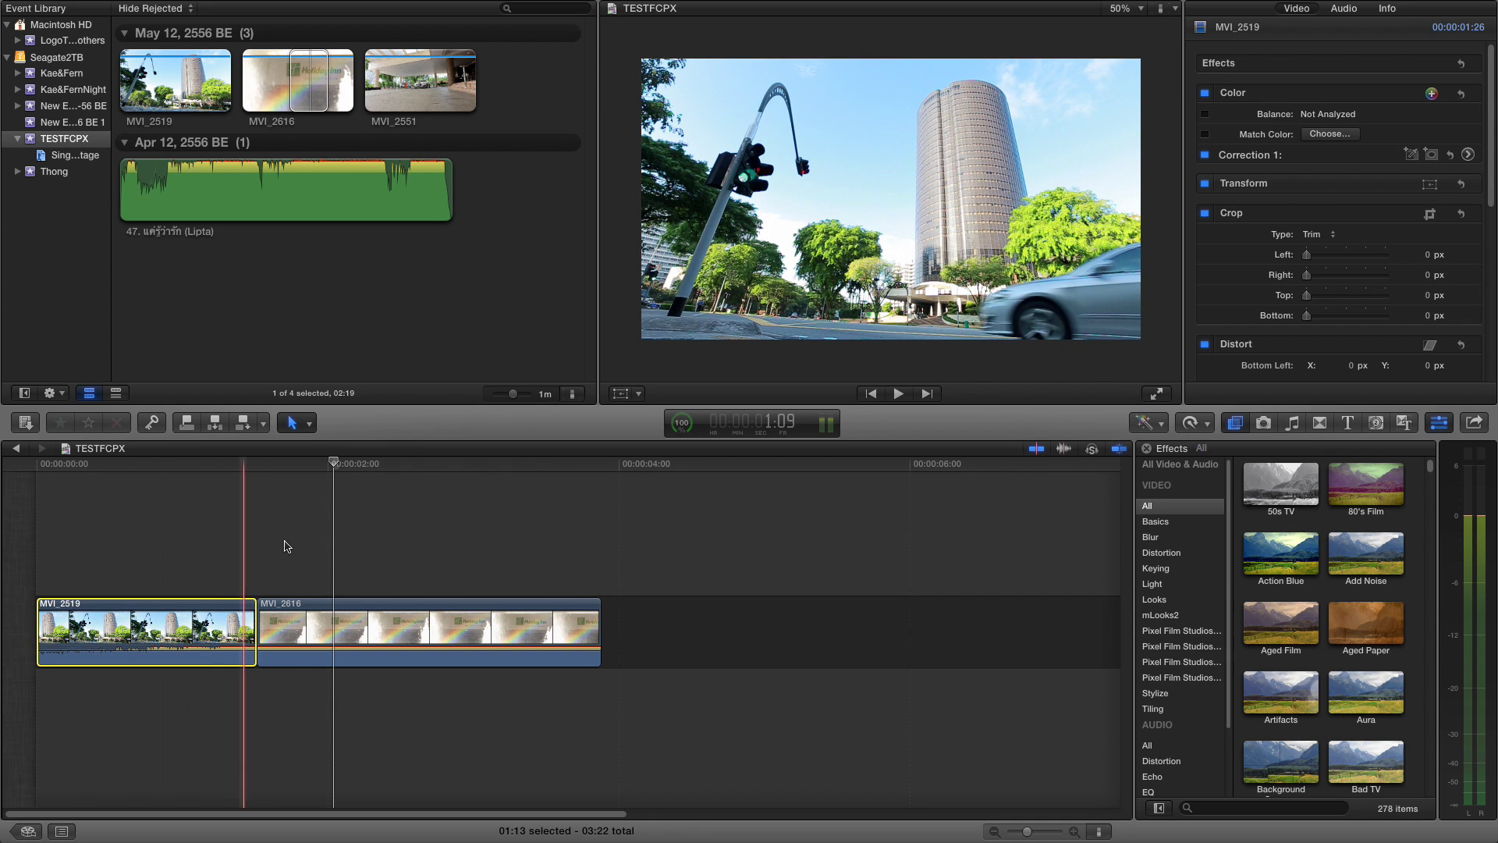
pyautogui.click(309, 424)
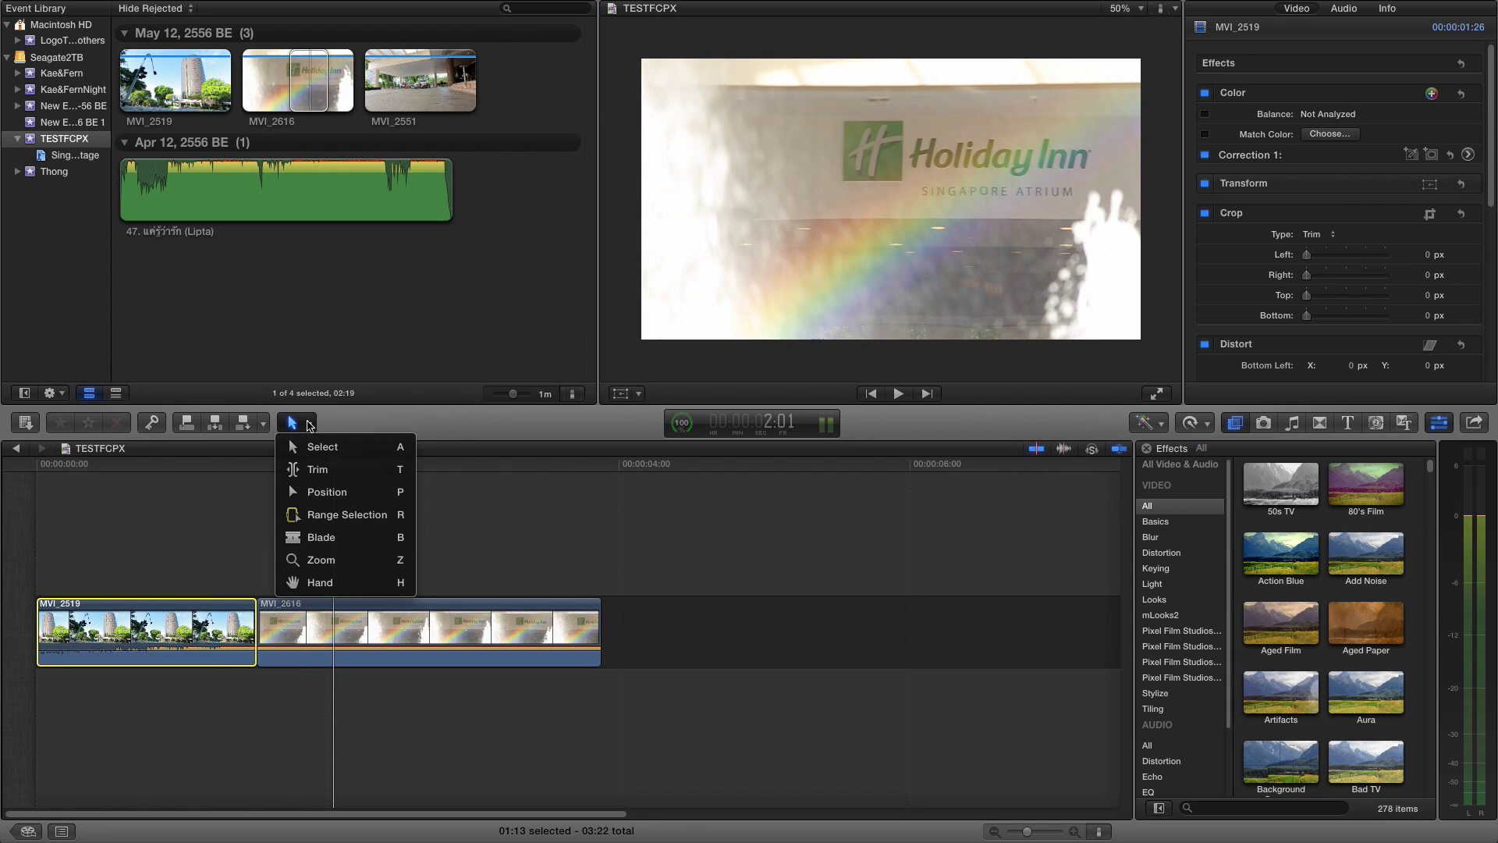
pyautogui.click(323, 561)
pyautogui.click(212, 628)
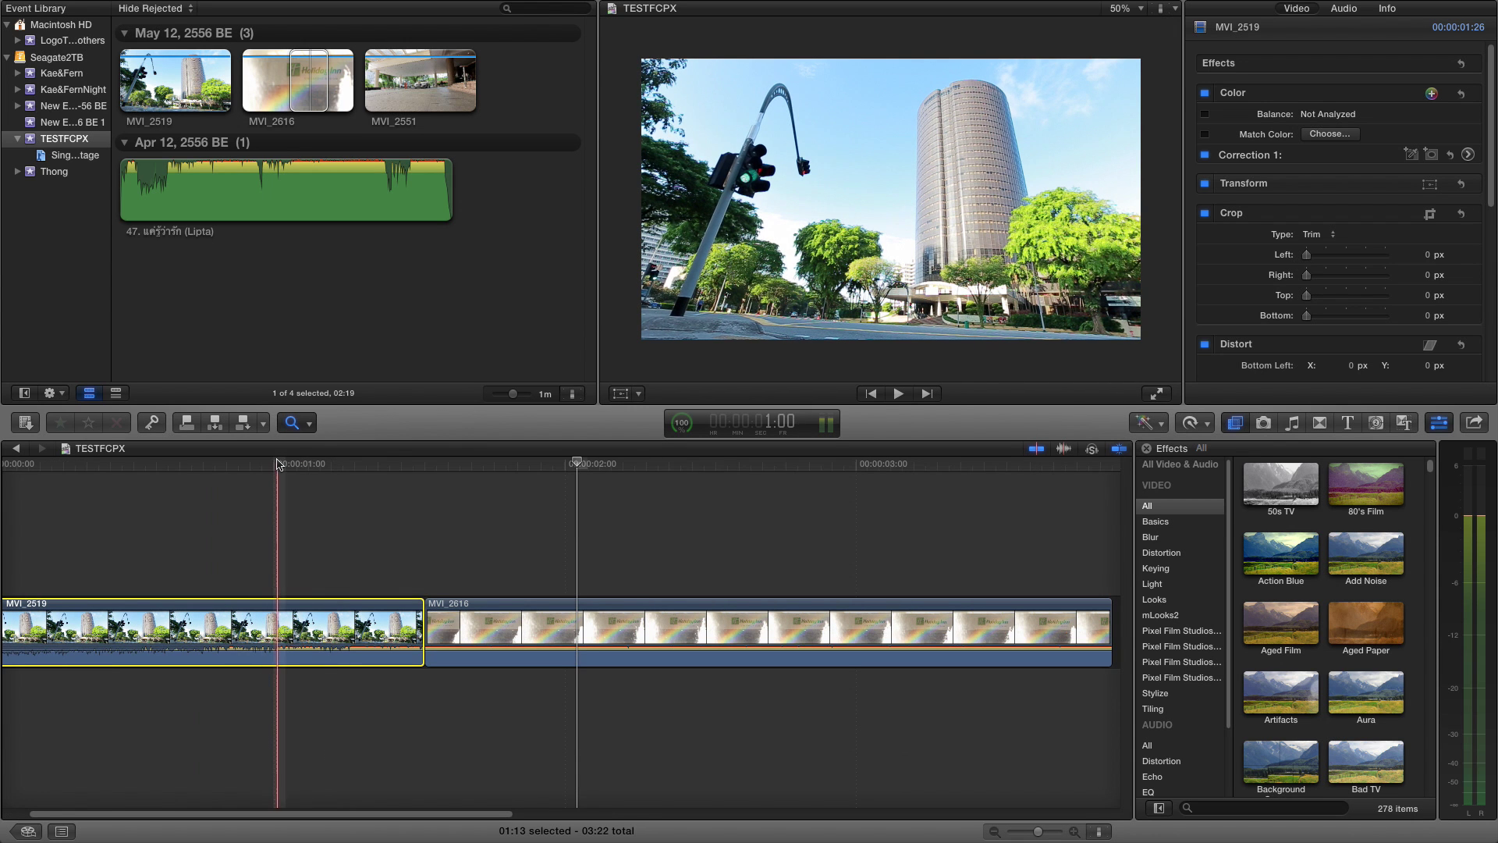
# Return to the Select tool and delete the first of the two MVI_2519 pieces on the timeline.
pyautogui.click(310, 424)
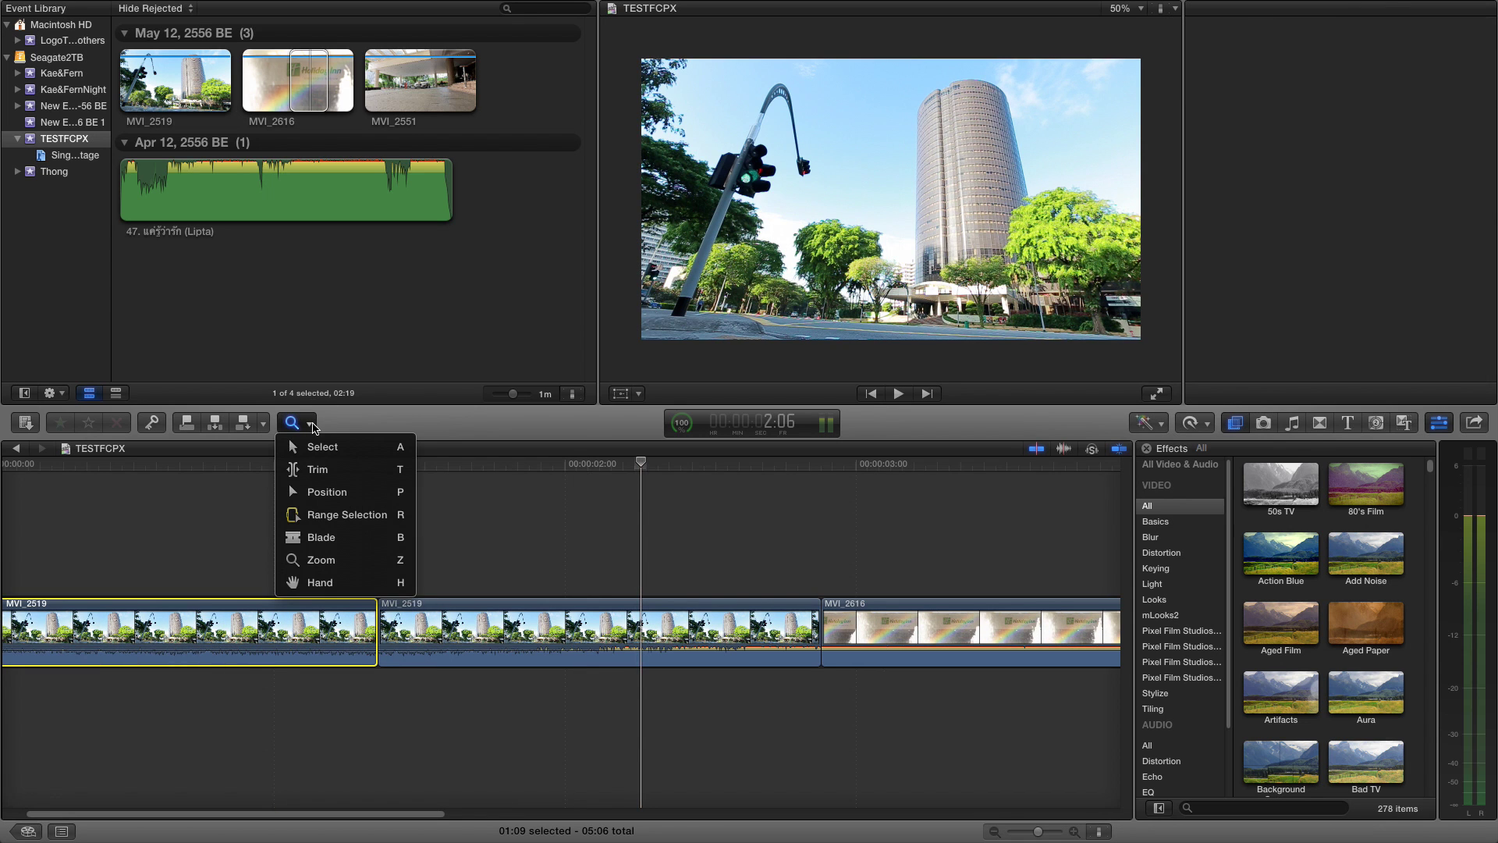
pyautogui.click(285, 656)
pyautogui.press('super+shift+a')
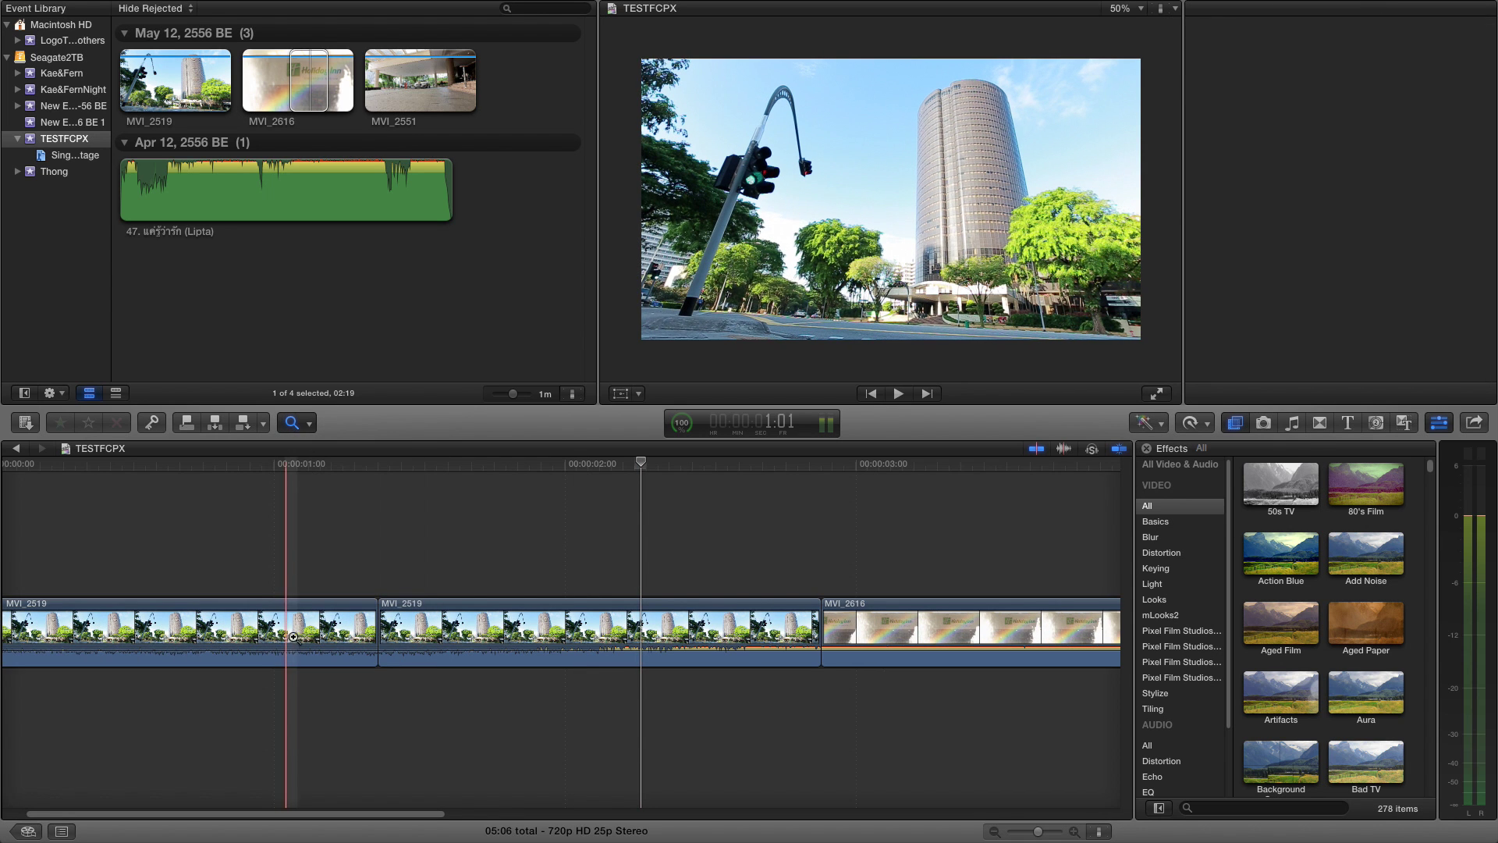
pyautogui.click(270, 629)
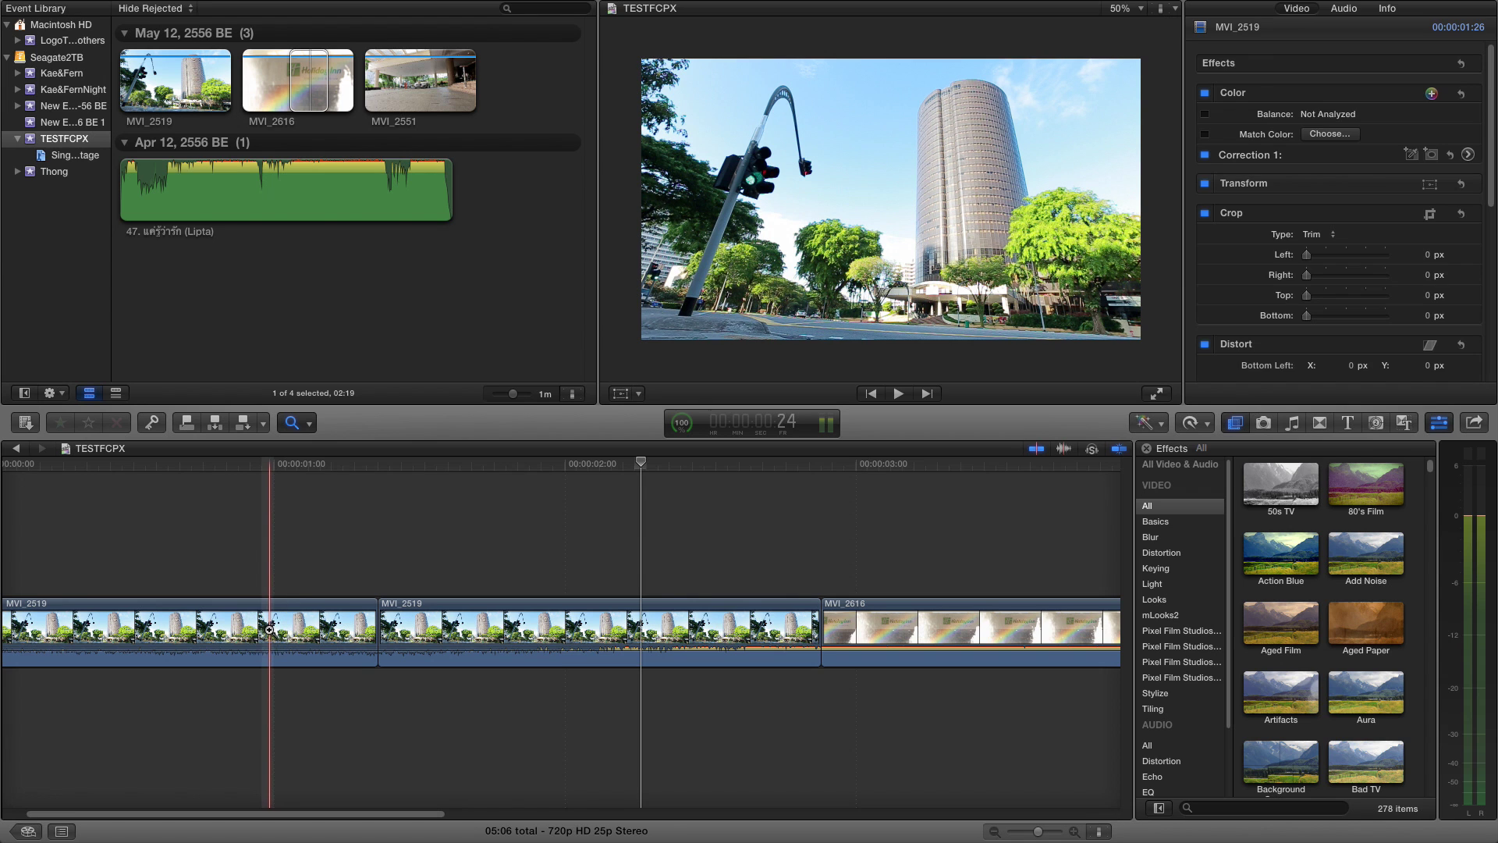
pyautogui.press('a')
pyautogui.click(269, 630)
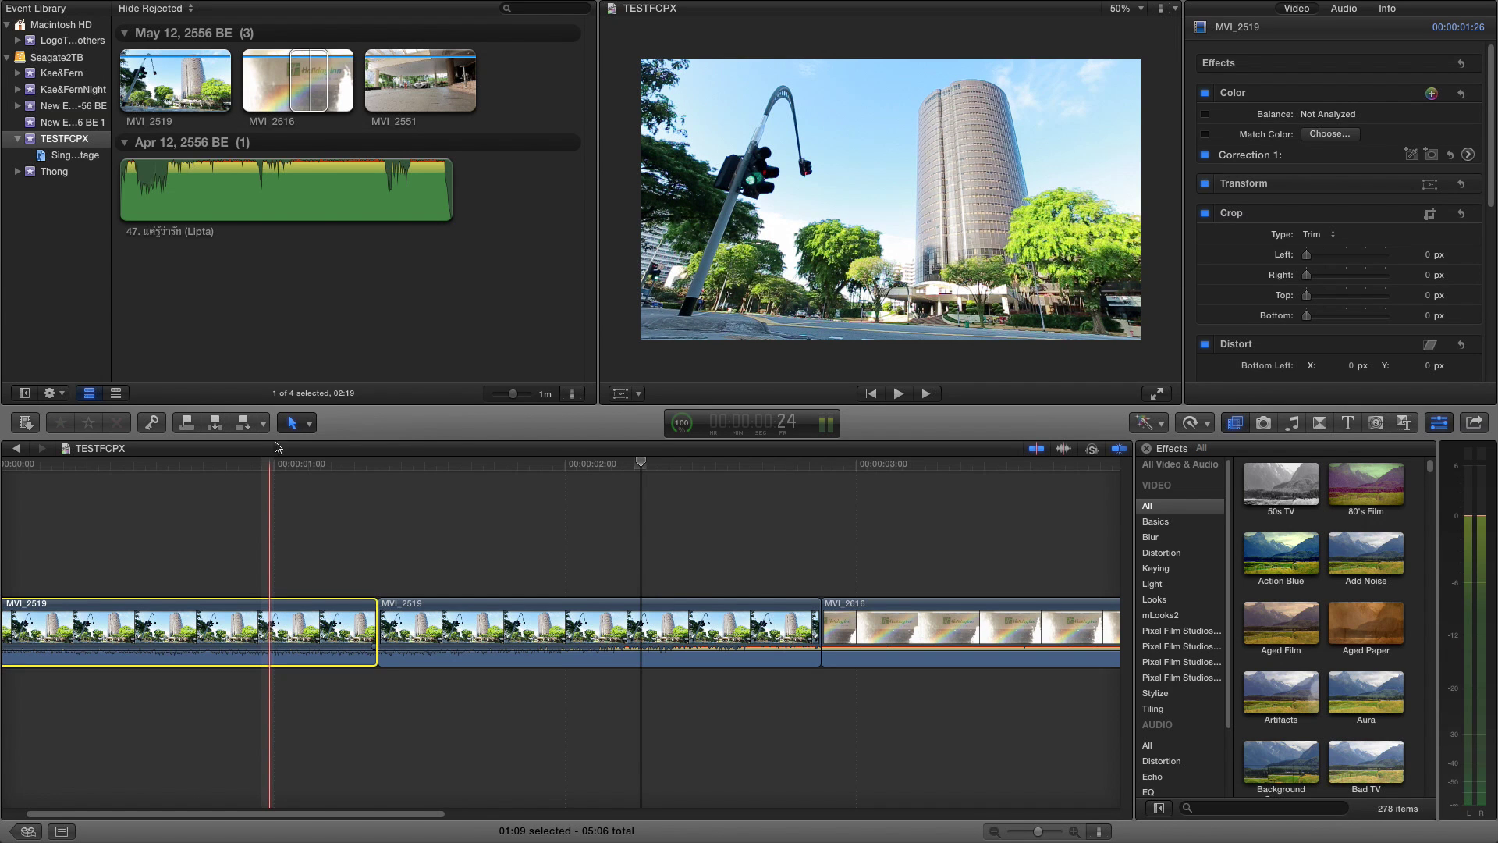
pyautogui.press('Delete')
# Lower the audio volume of the MVI_2519 and MVI_2616 timeline clips all the way down.
pyautogui.click(302, 425)
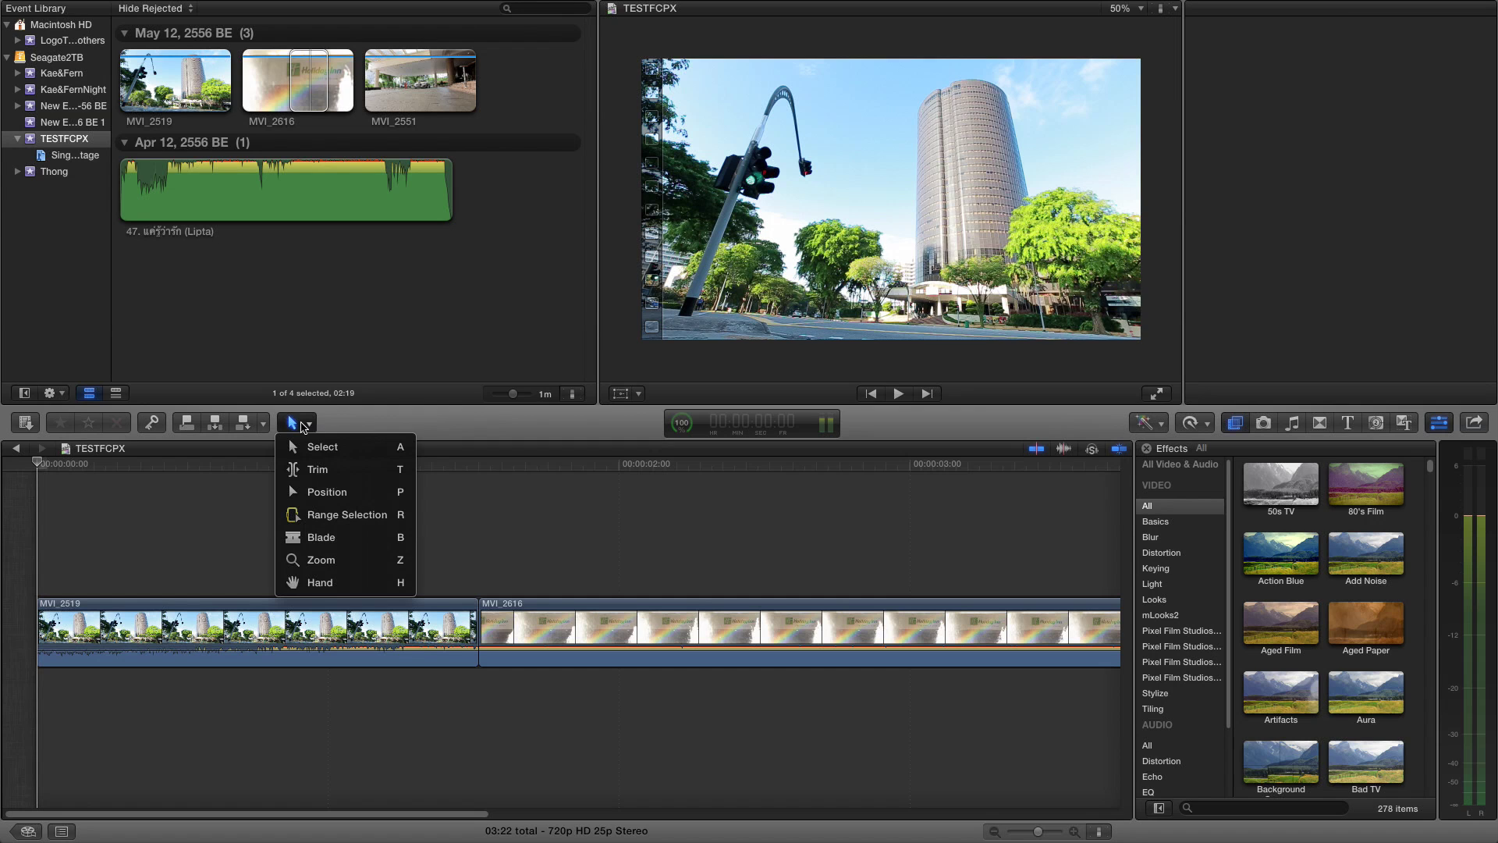
pyautogui.click(303, 425)
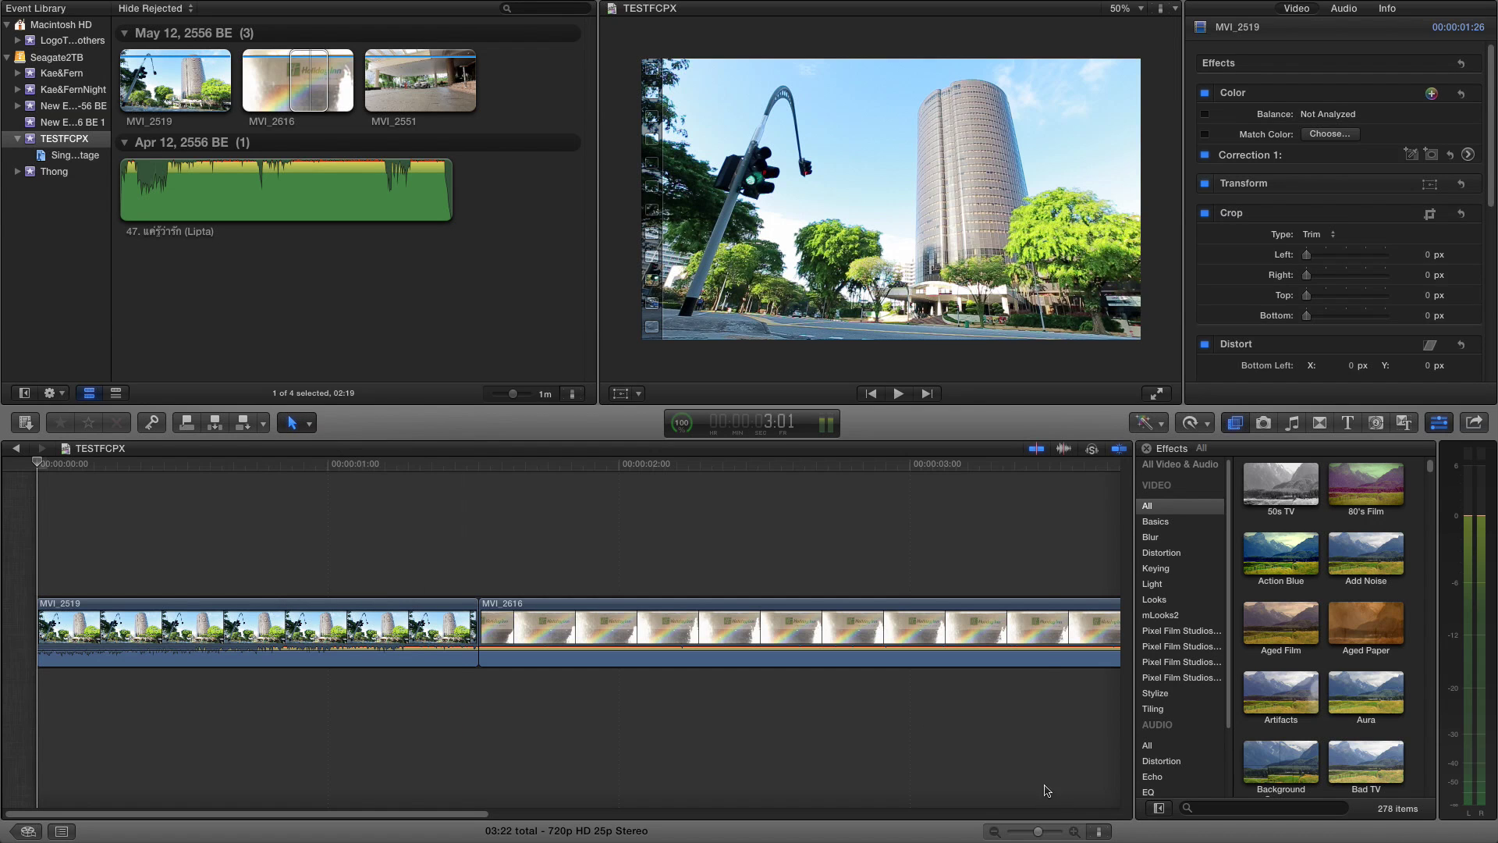
pyautogui.click(993, 832)
pyautogui.click(993, 832)
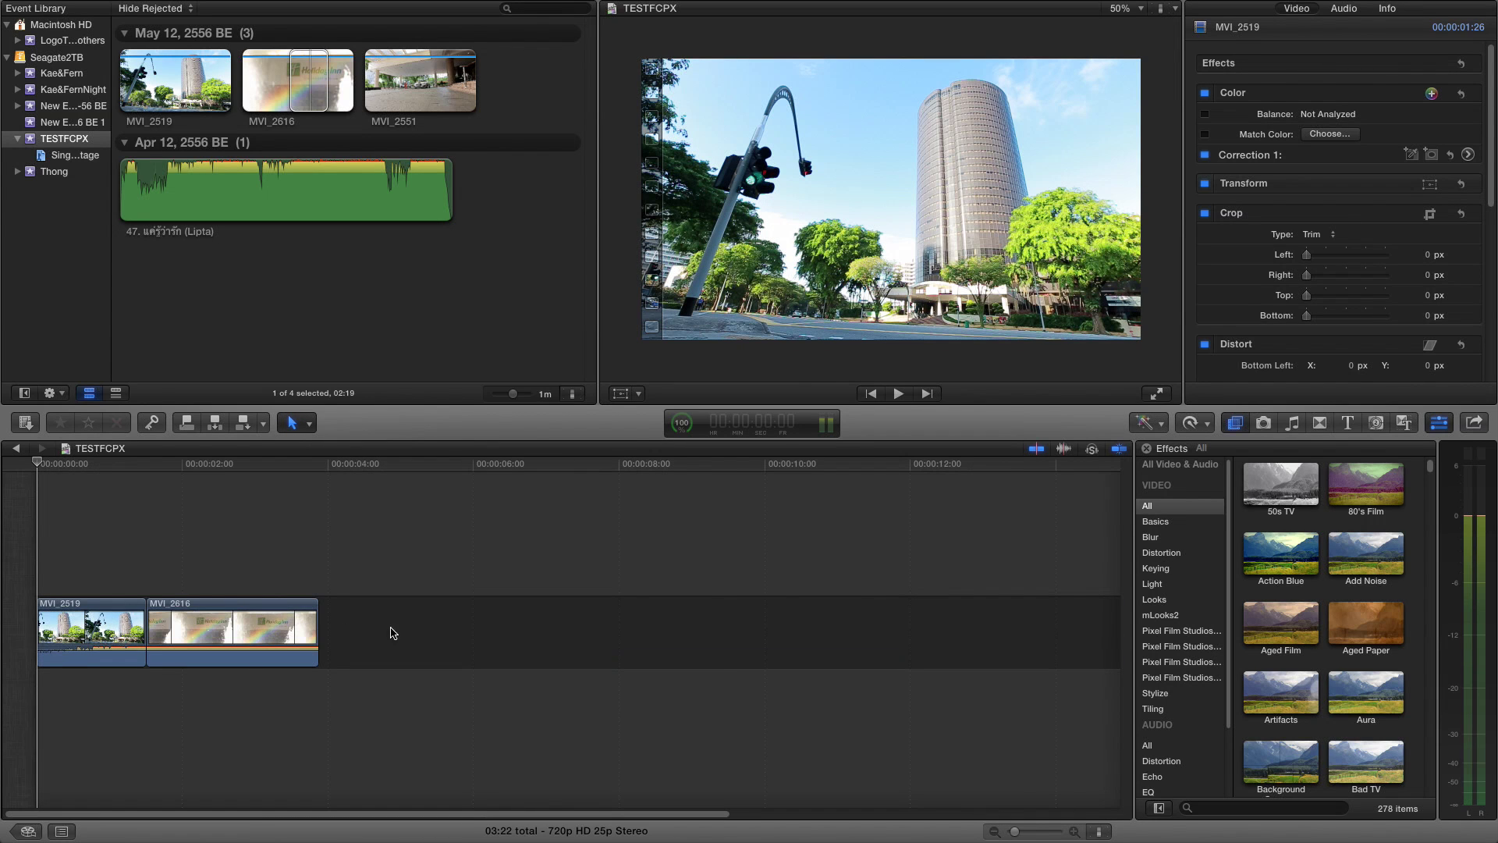
pyautogui.click(1072, 831)
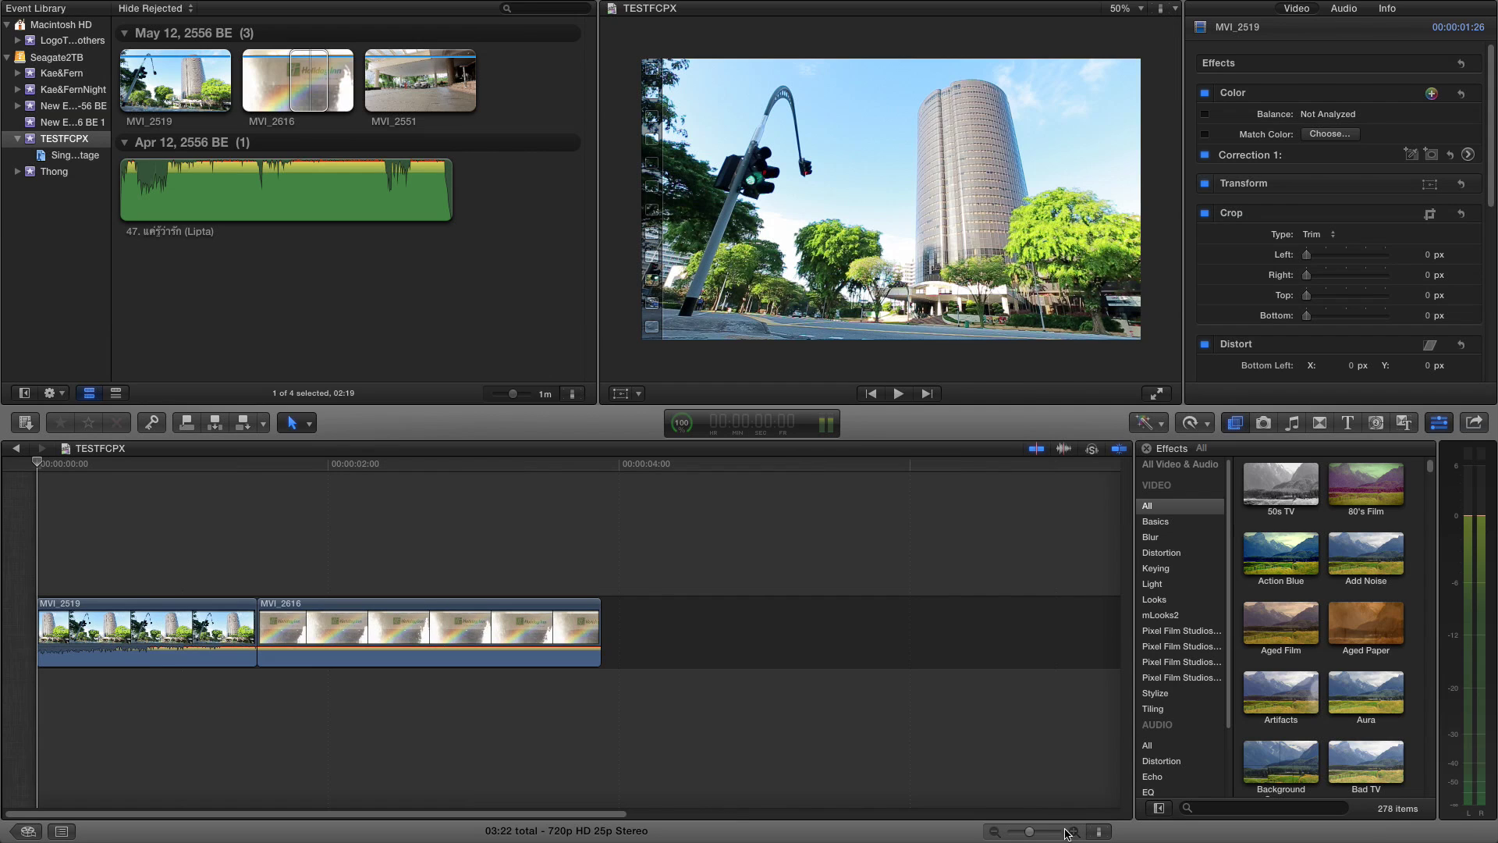
pyautogui.click(180, 653)
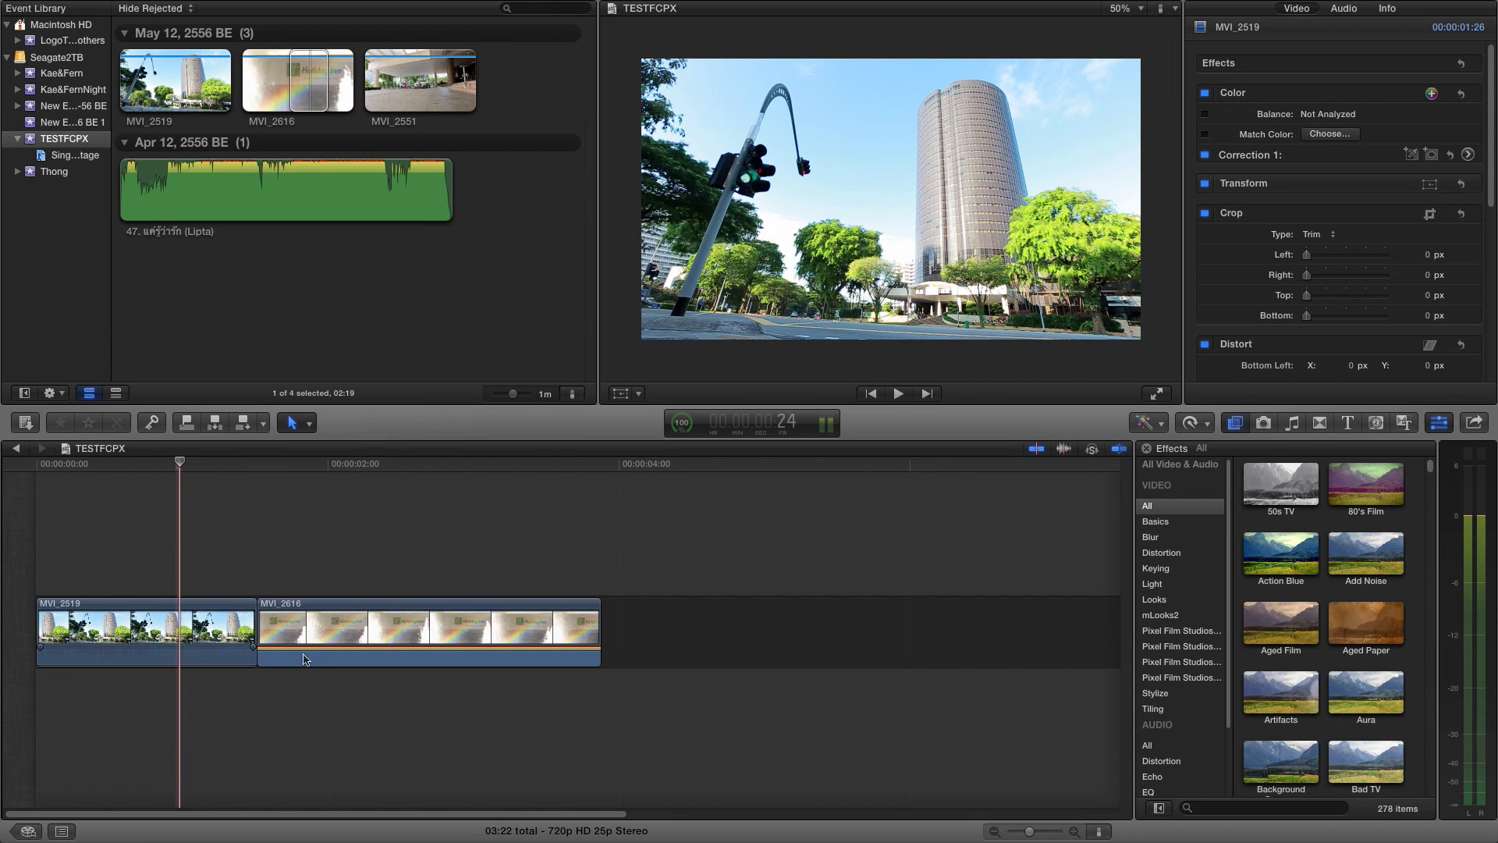
pyautogui.moveTo(325, 654); pyautogui.dragTo(322, 669)
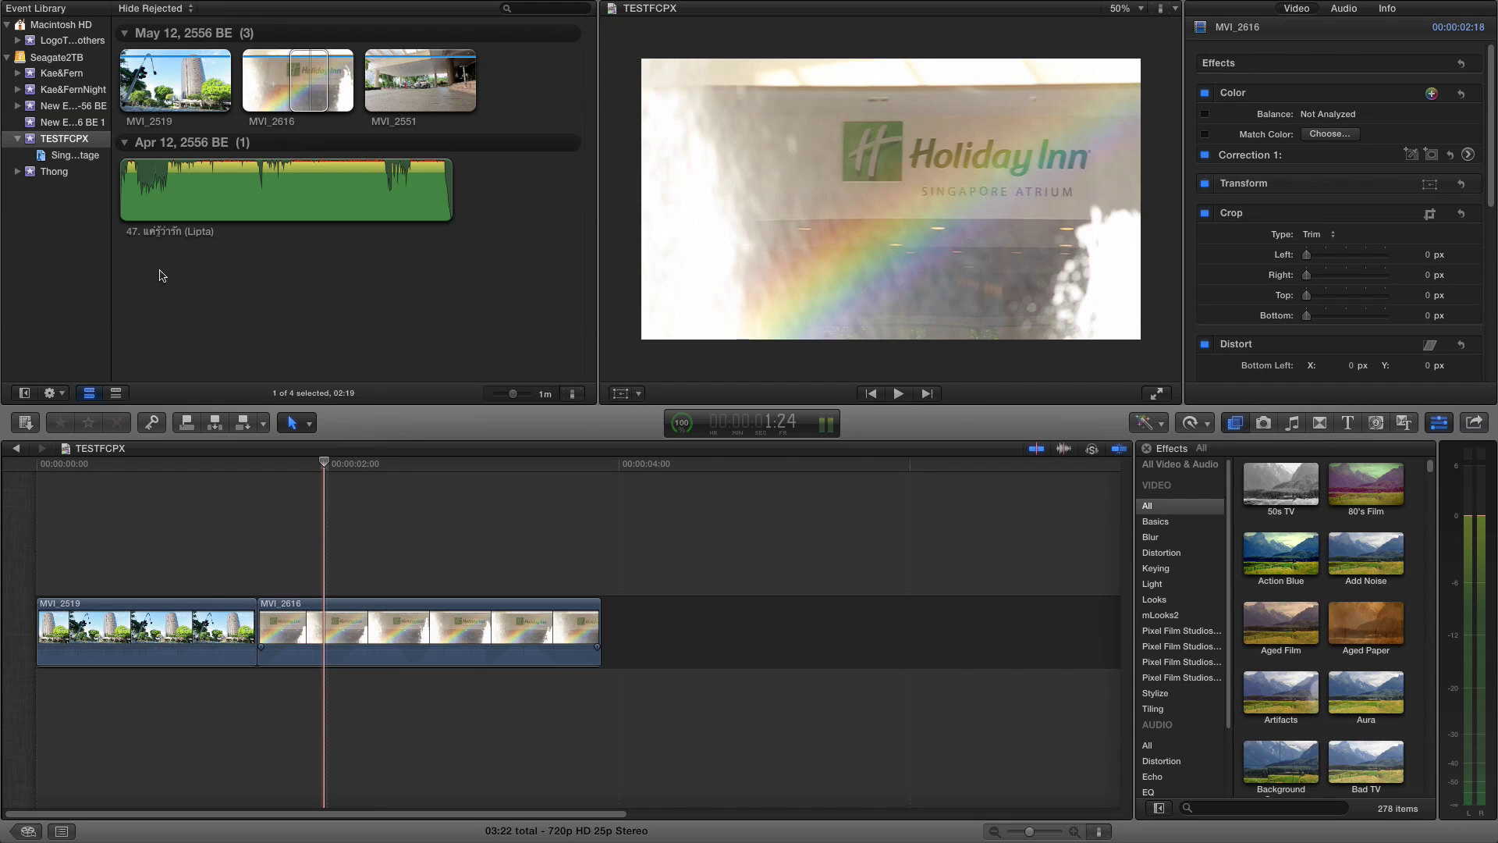
# Connect the whole Lipta song from the event beneath the video clips, starting at the beginning of the timeline.
pyautogui.click(258, 195)
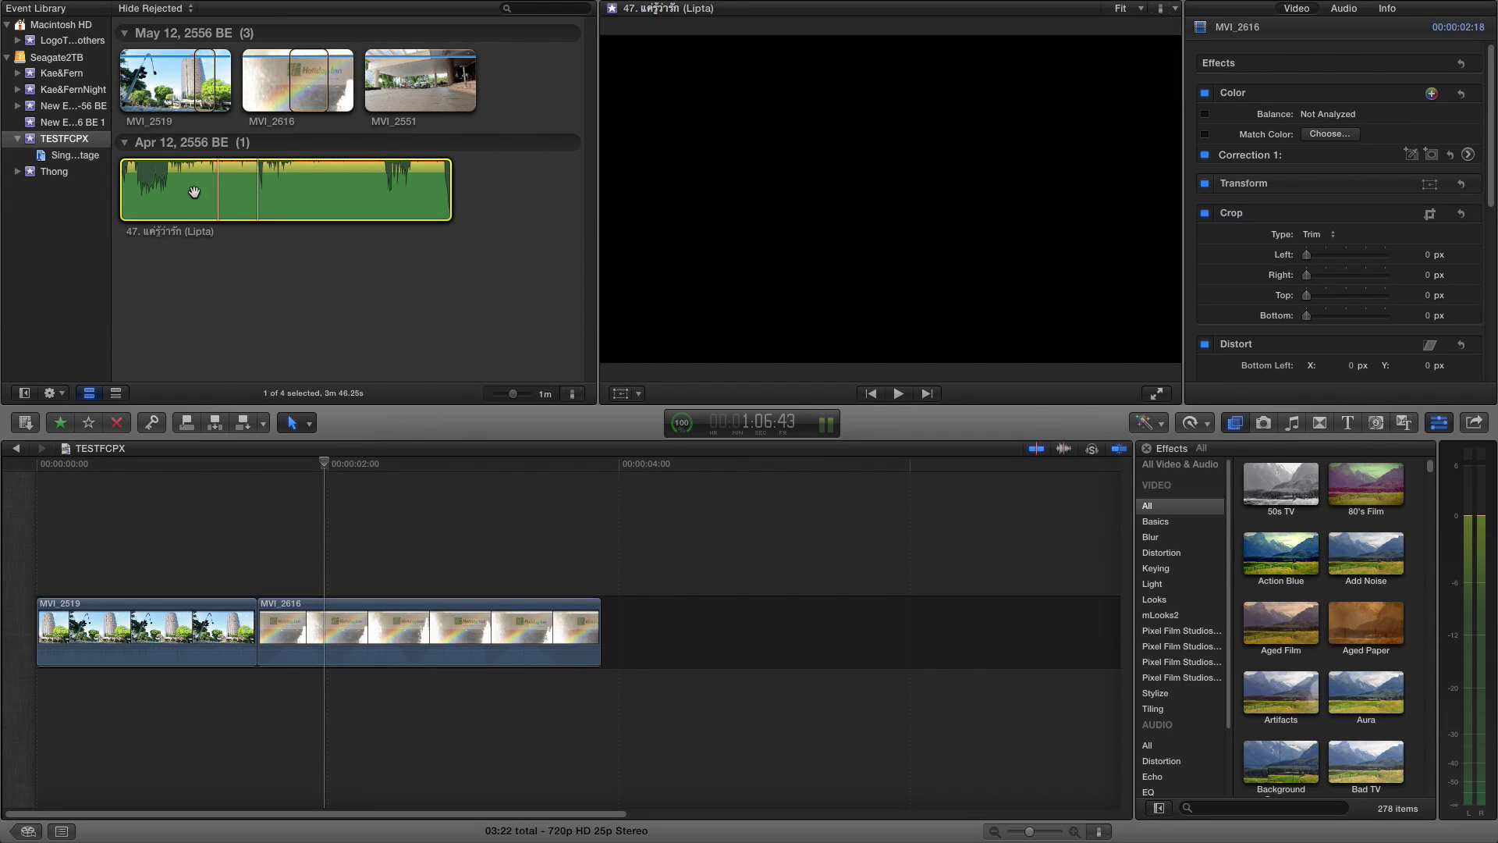
pyautogui.click(177, 711)
pyautogui.moveTo(176, 712); pyautogui.dragTo(31, 697)
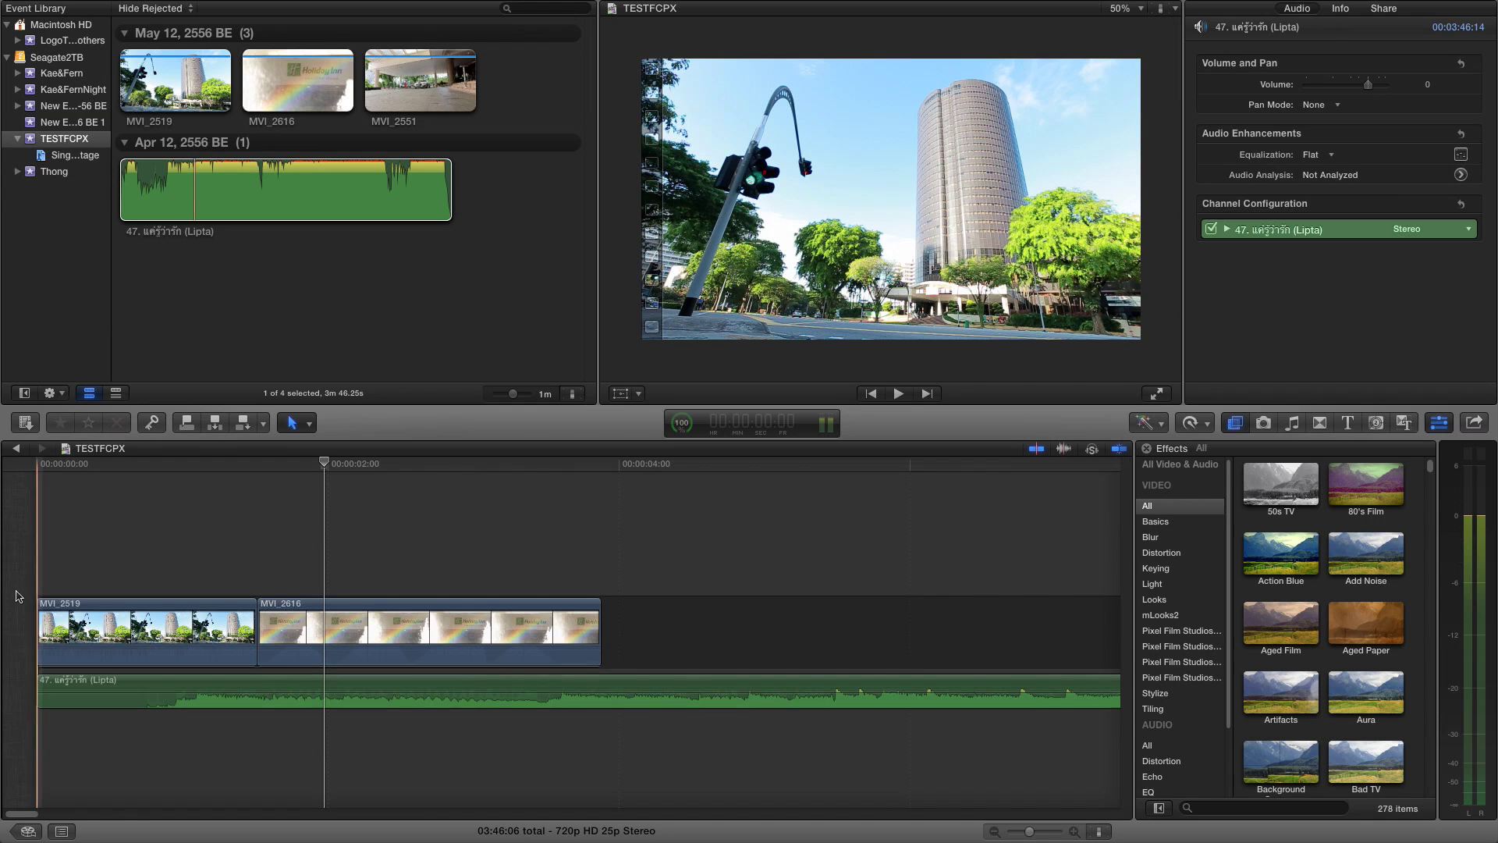
# Select the connected song and play the opening of the sequence to listen to the music.
pyautogui.click(115, 596)
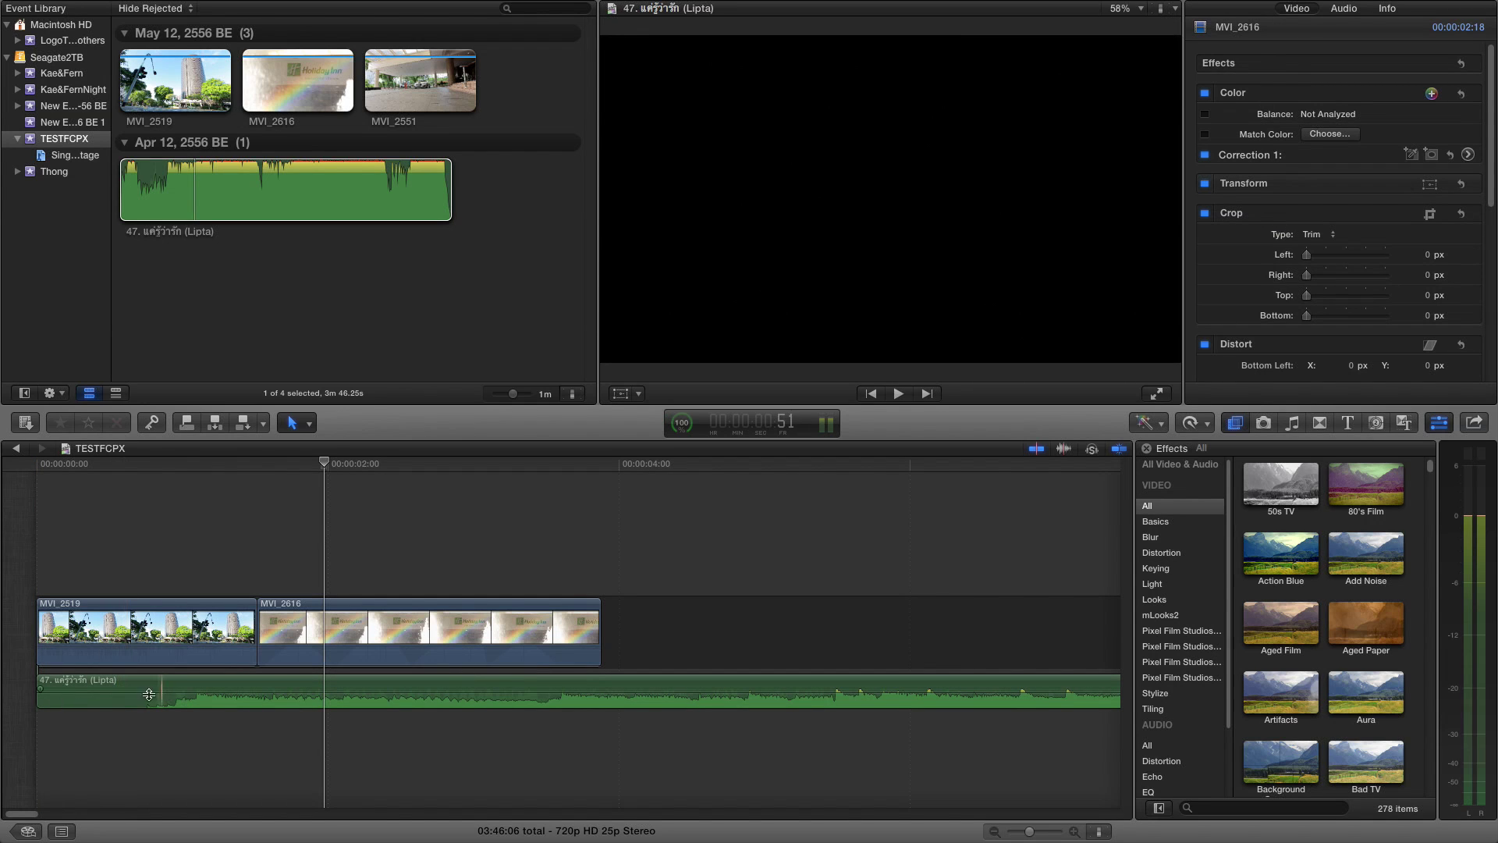
pyautogui.click(99, 706)
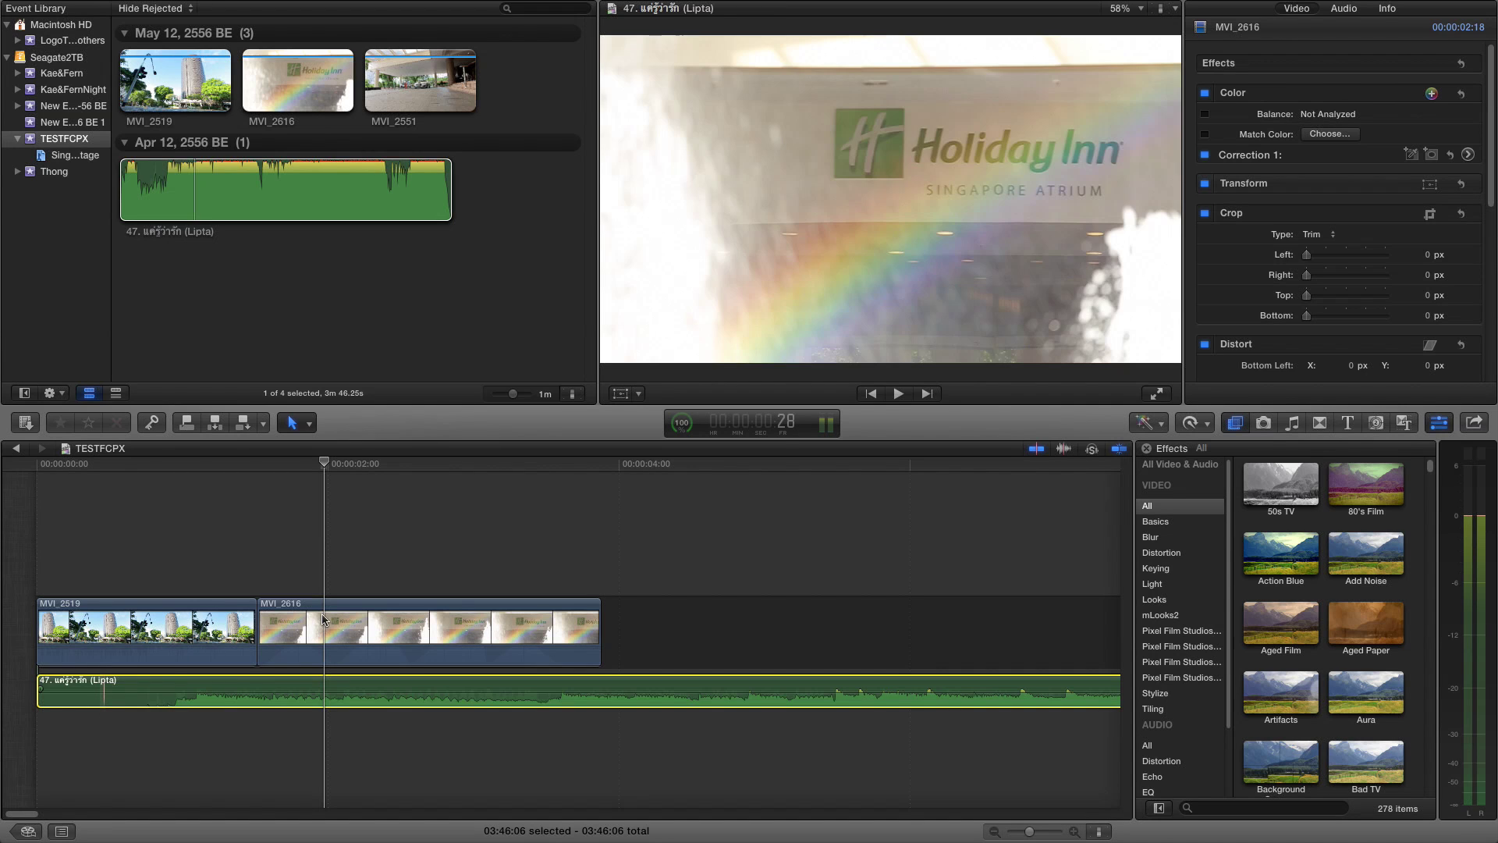
pyautogui.click(144, 706)
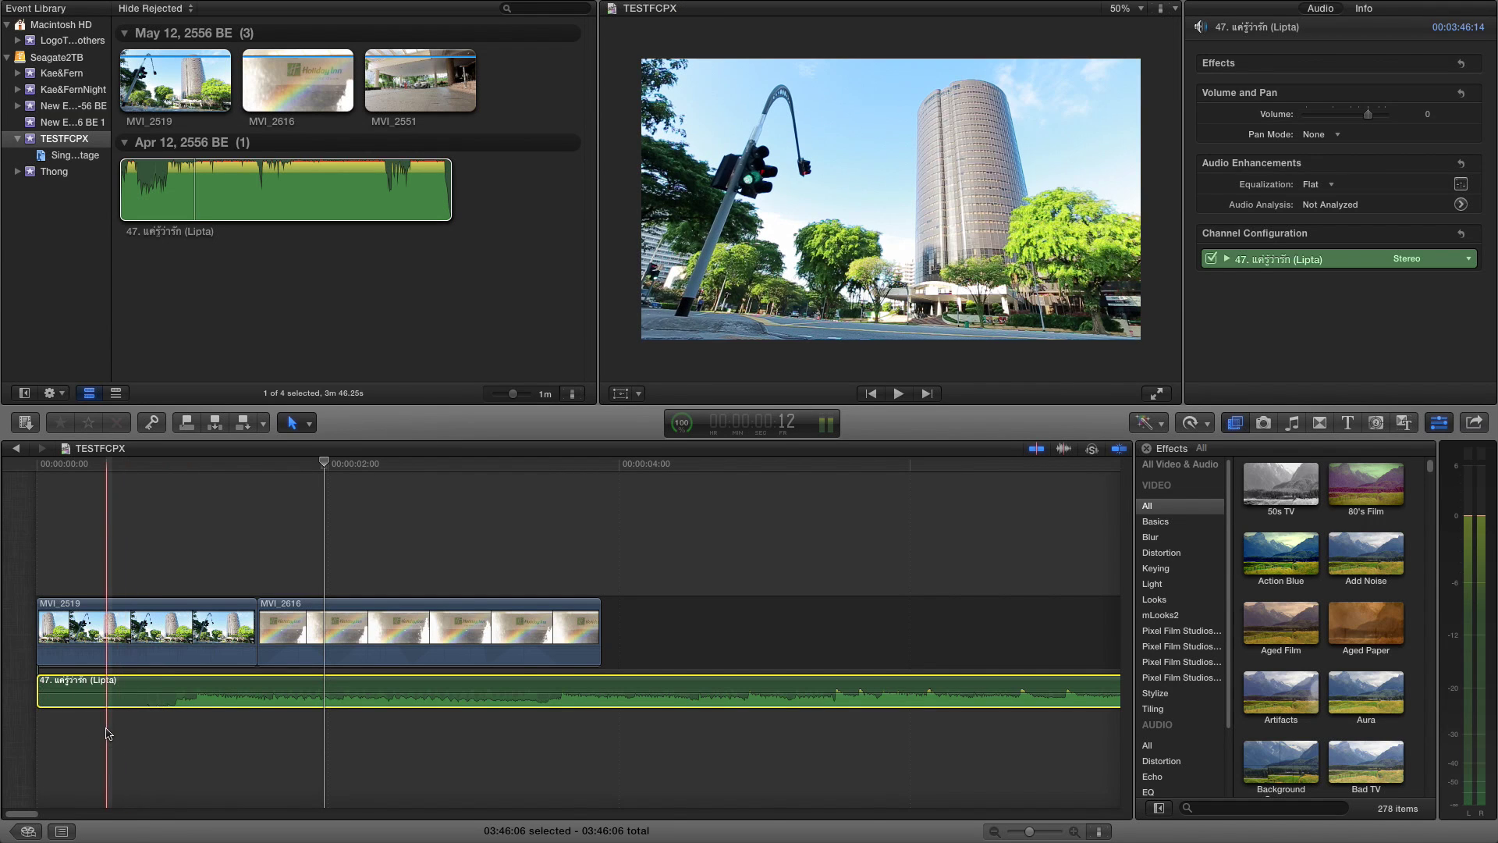
pyautogui.click(109, 731)
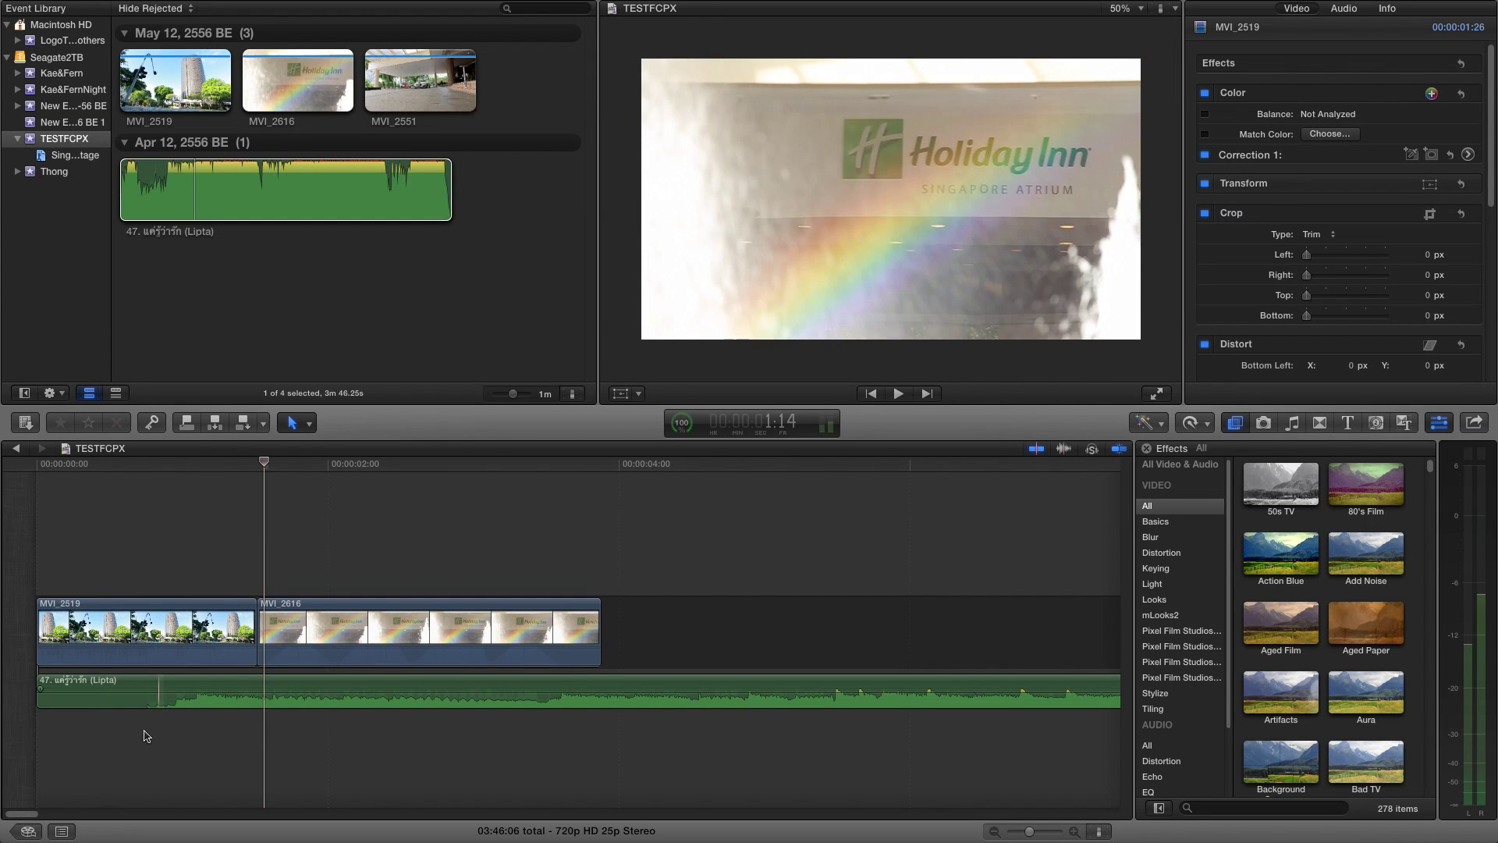
# Split the connected Lipta song with the Blade tool at about 00:17.
pyautogui.press('r')
pyautogui.click(141, 702)
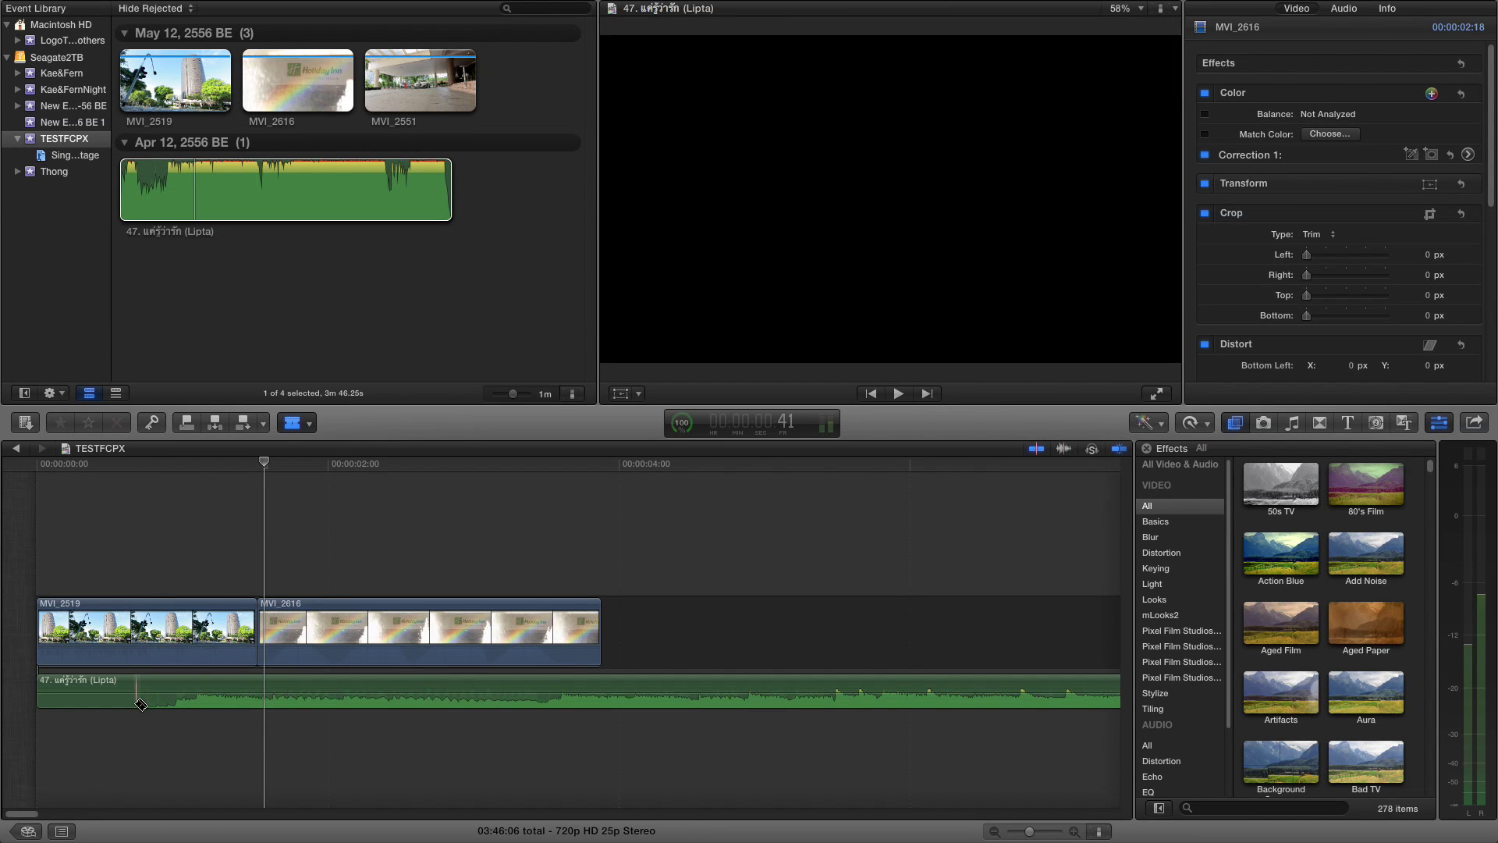
pyautogui.click(140, 706)
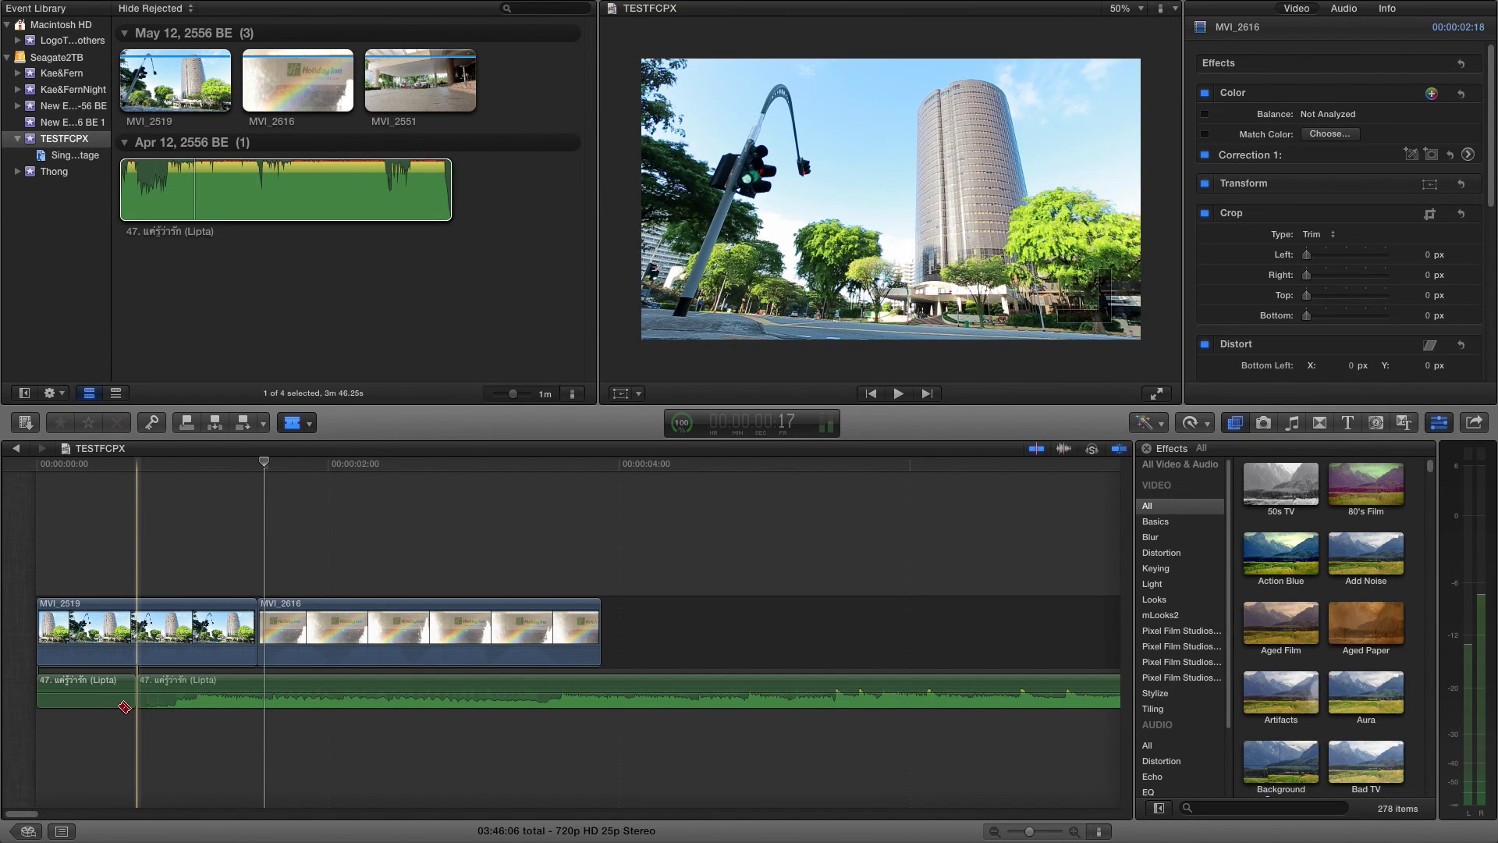
# Delete the short song piece before the cut and move the remaining song to the start of the timeline.
pyautogui.press('a')
pyautogui.click(94, 703)
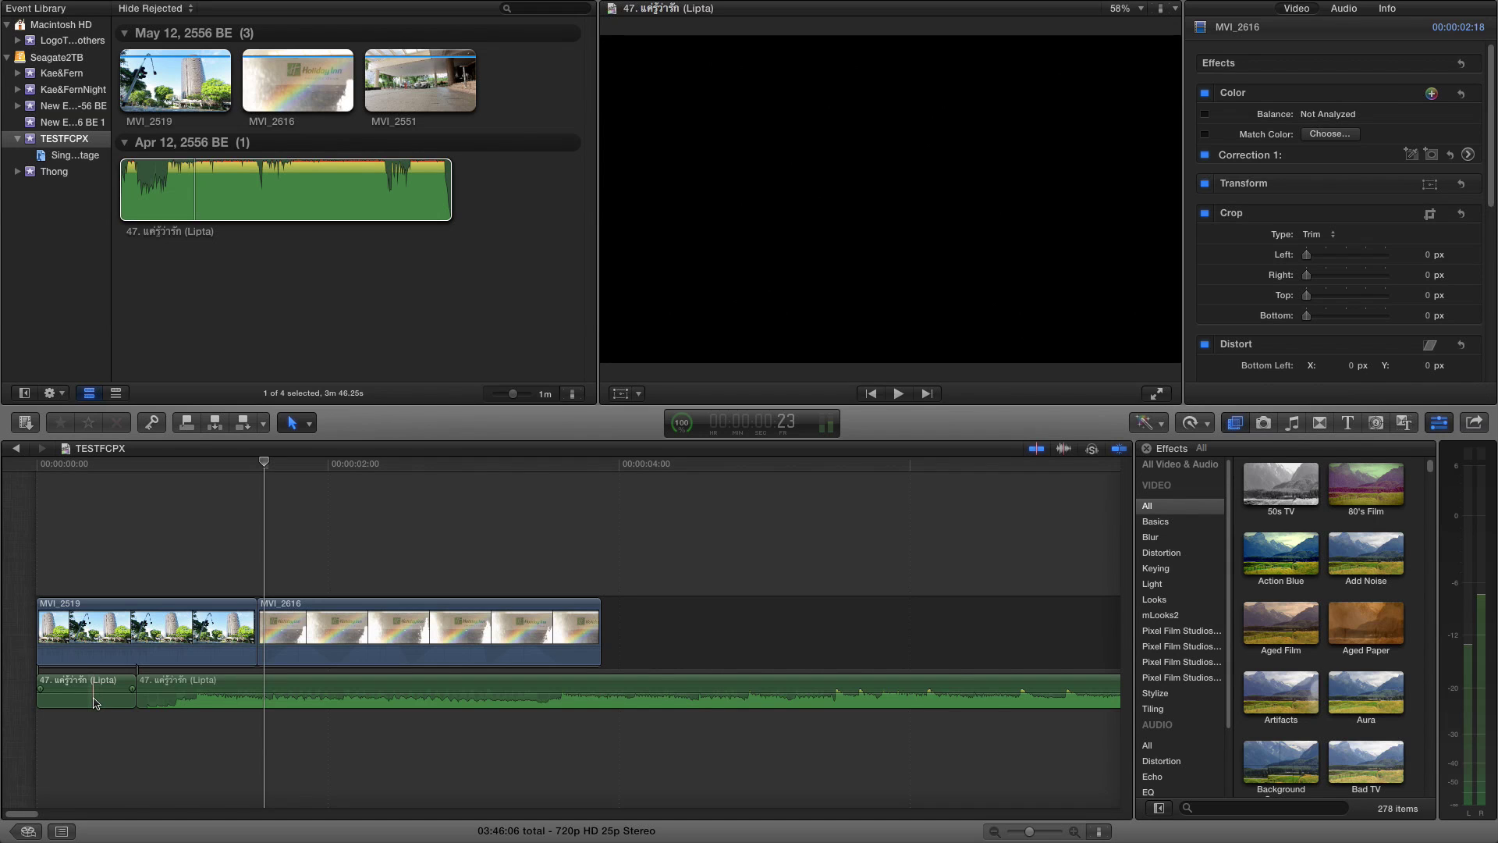
pyautogui.press('Delete')
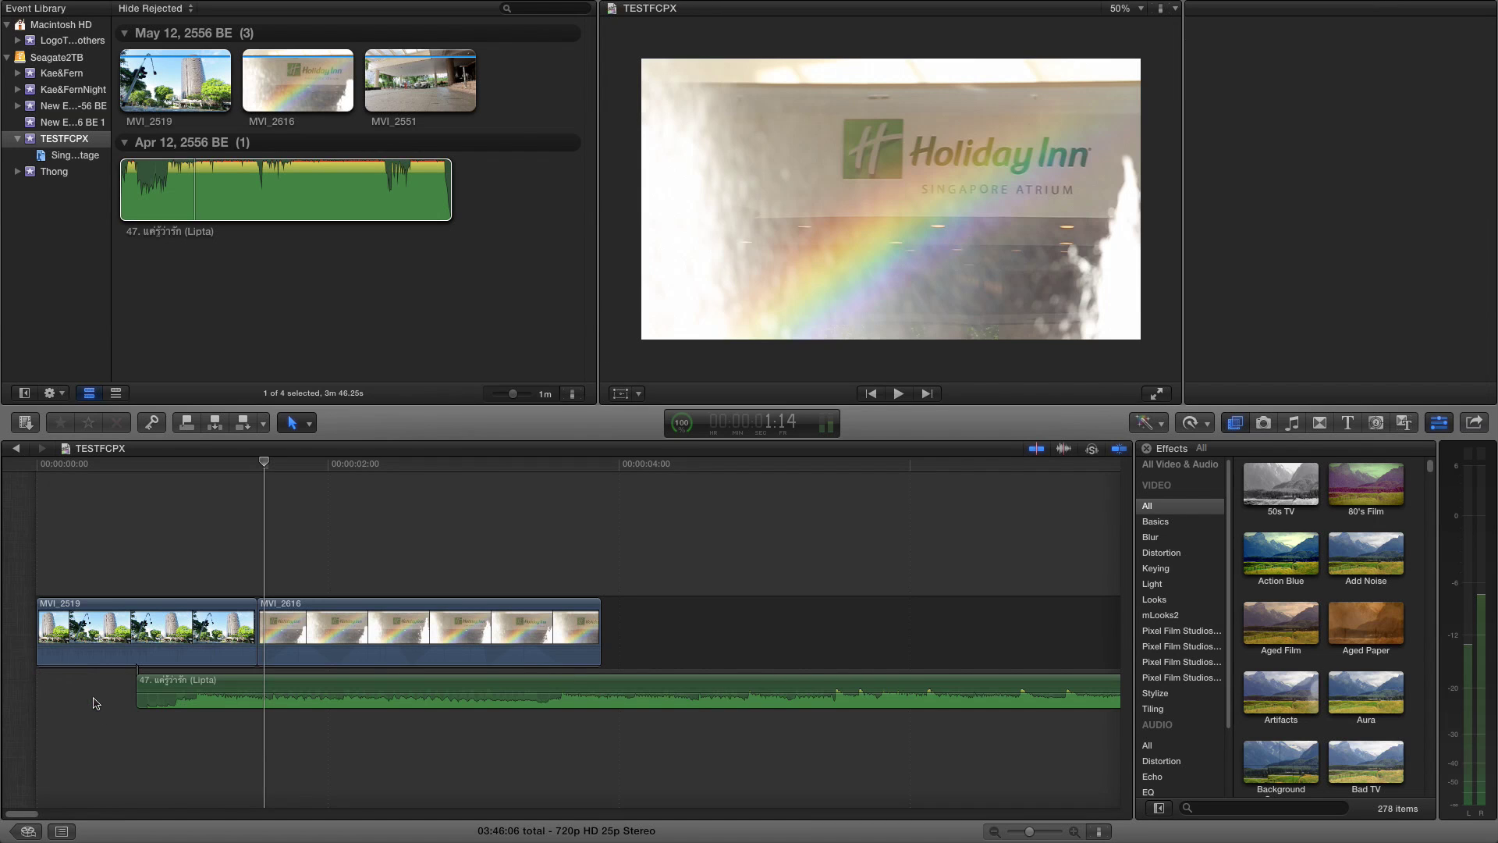
pyautogui.moveTo(180, 680); pyautogui.dragTo(70, 682)
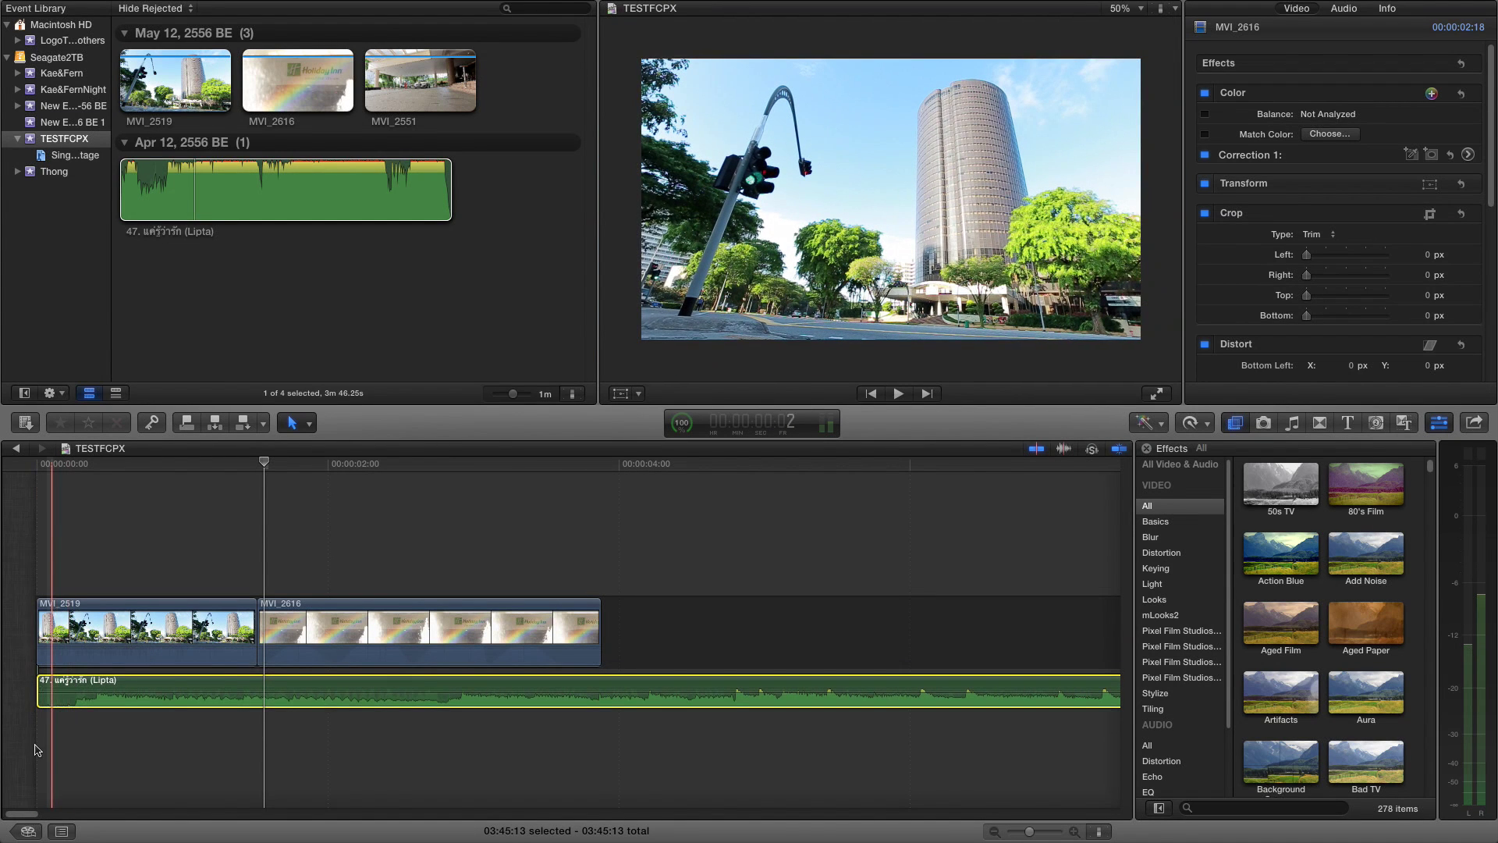
# Play the sequence with its music from the start of the timeline, stop after about two seconds, and select the MVI_2519 clip.
pyautogui.click(25, 751)
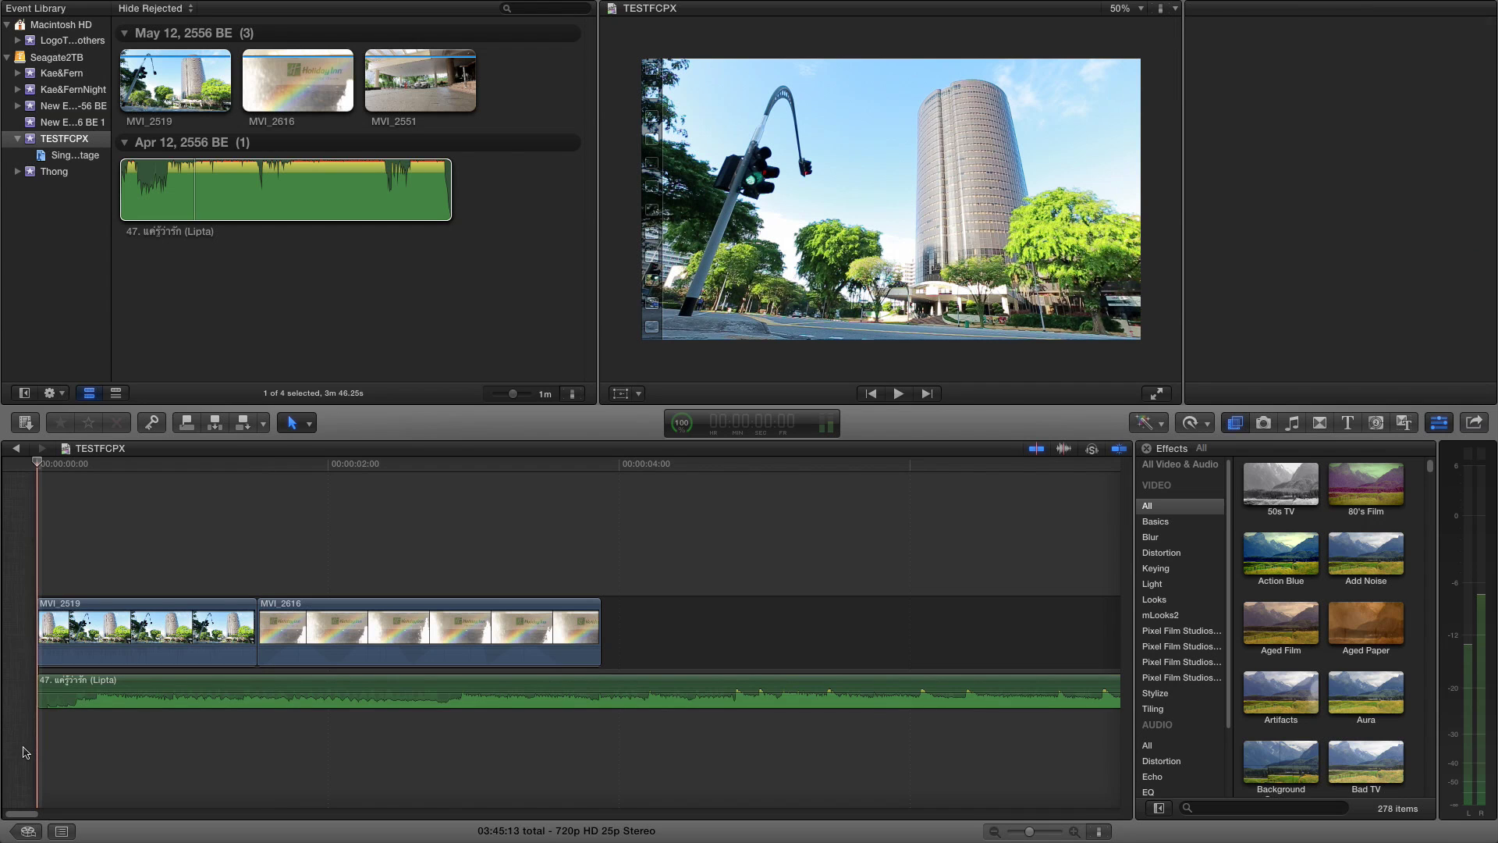
pyautogui.press('space')
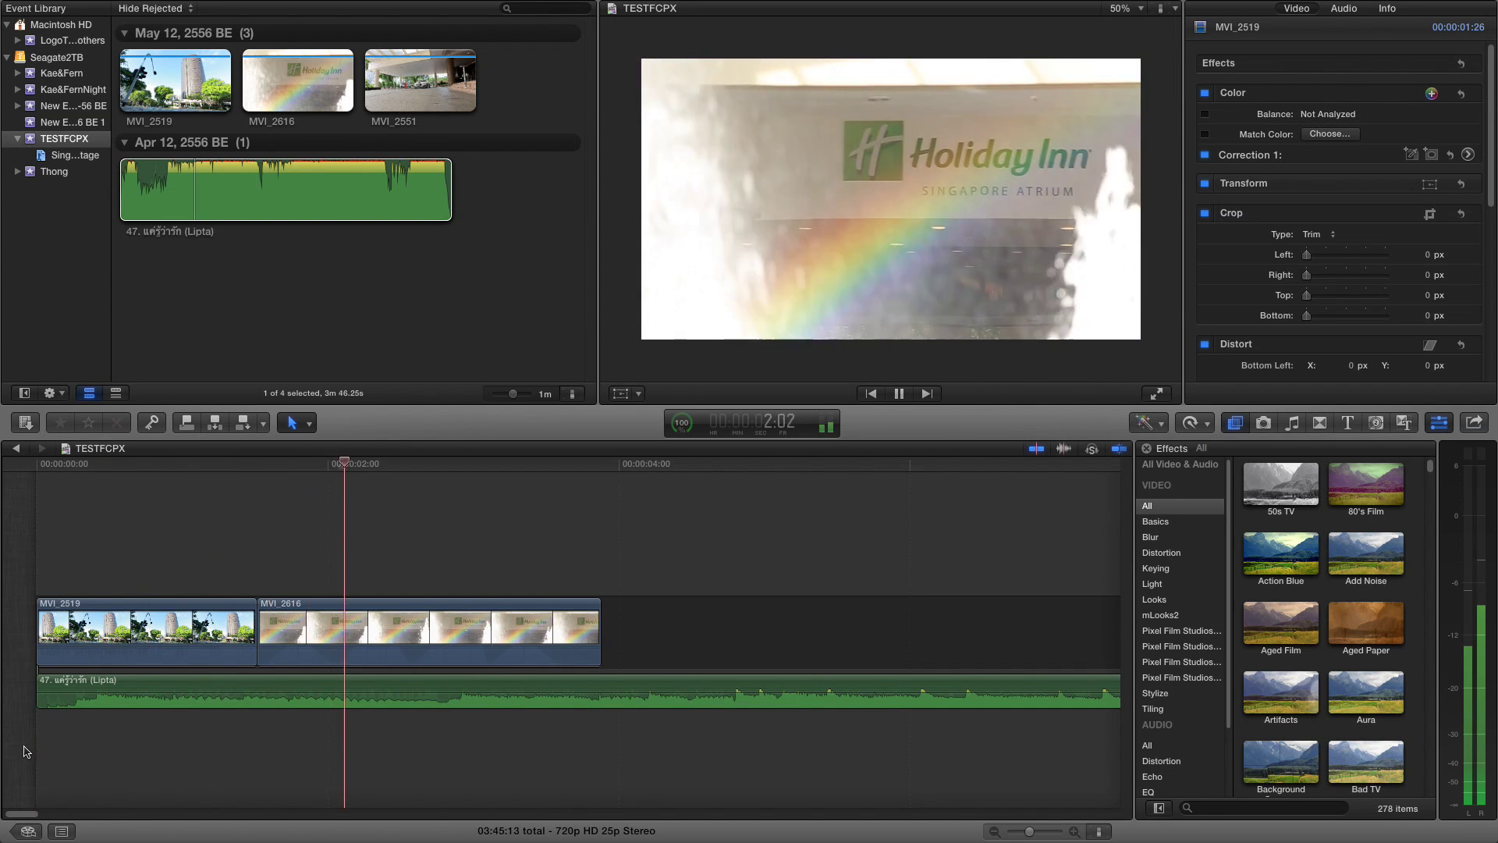
pyautogui.press('space')
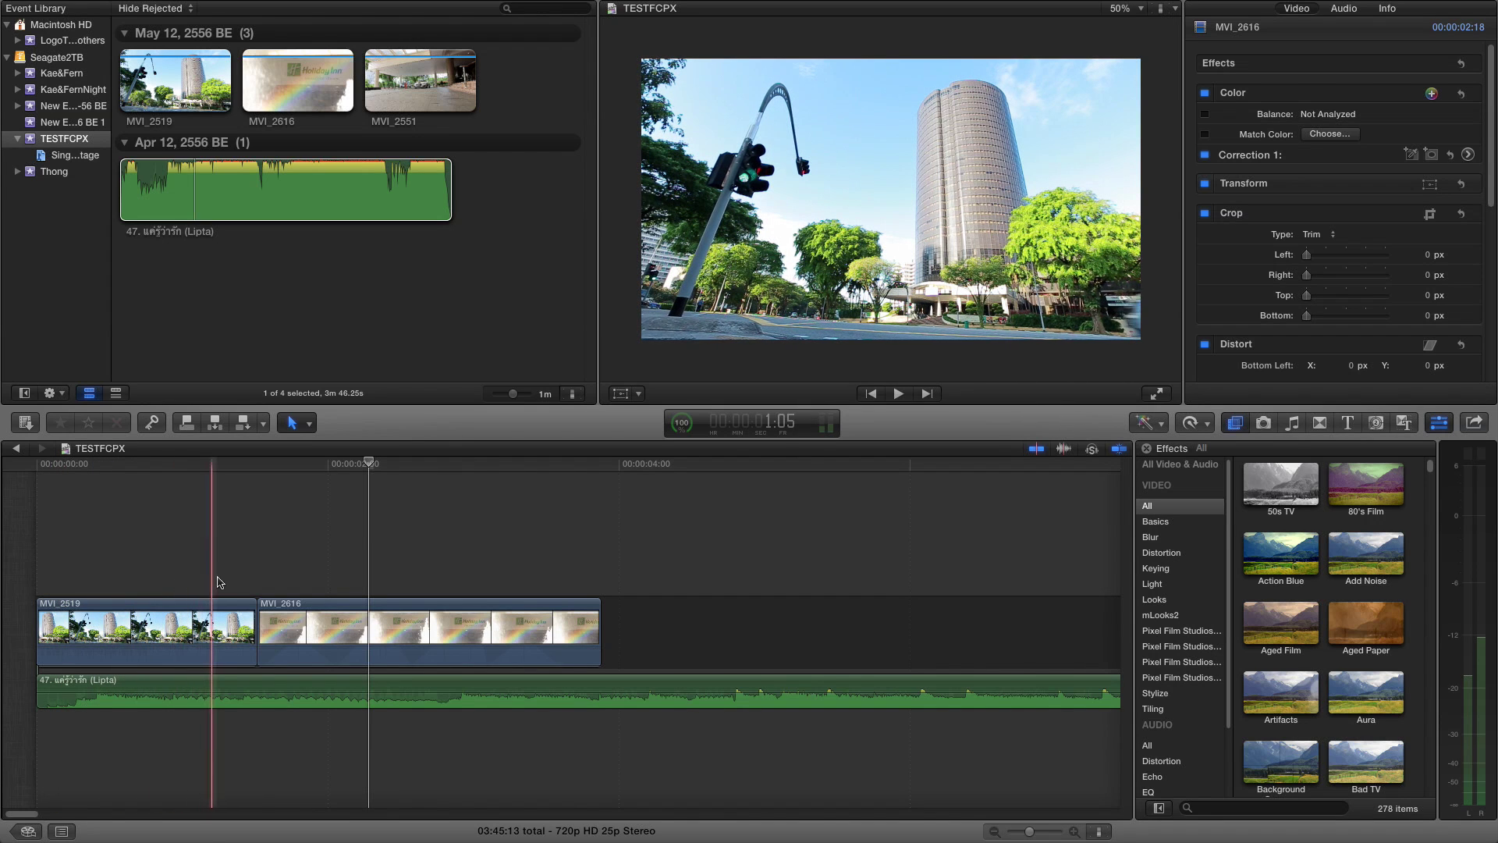
pyautogui.click(220, 637)
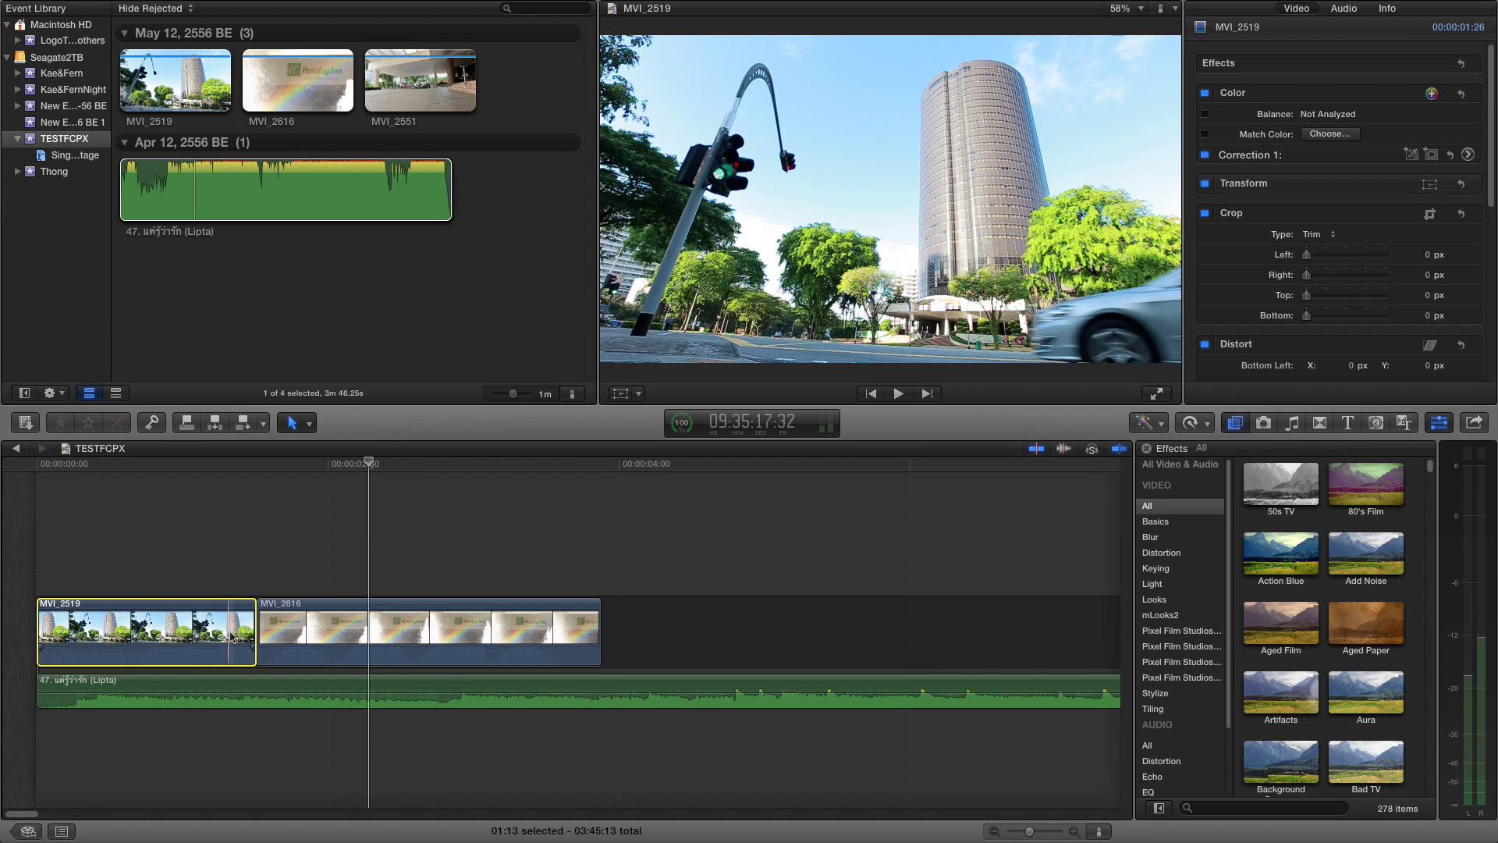
# Show the retime editor for the MVI_2519 clip and slow the clip to 50%.
pyautogui.press('super+r')
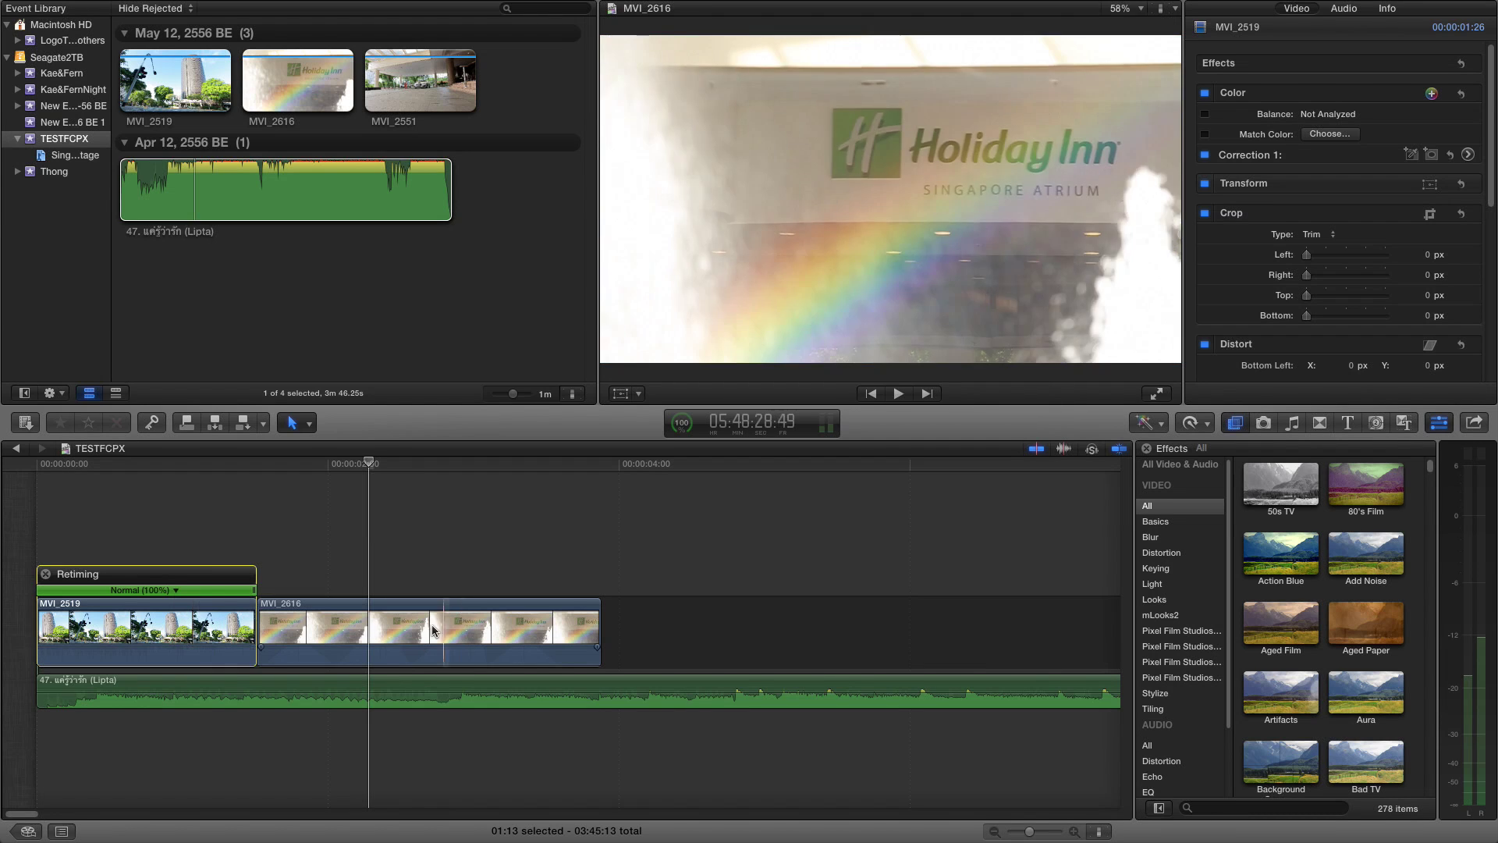
pyautogui.click(177, 591)
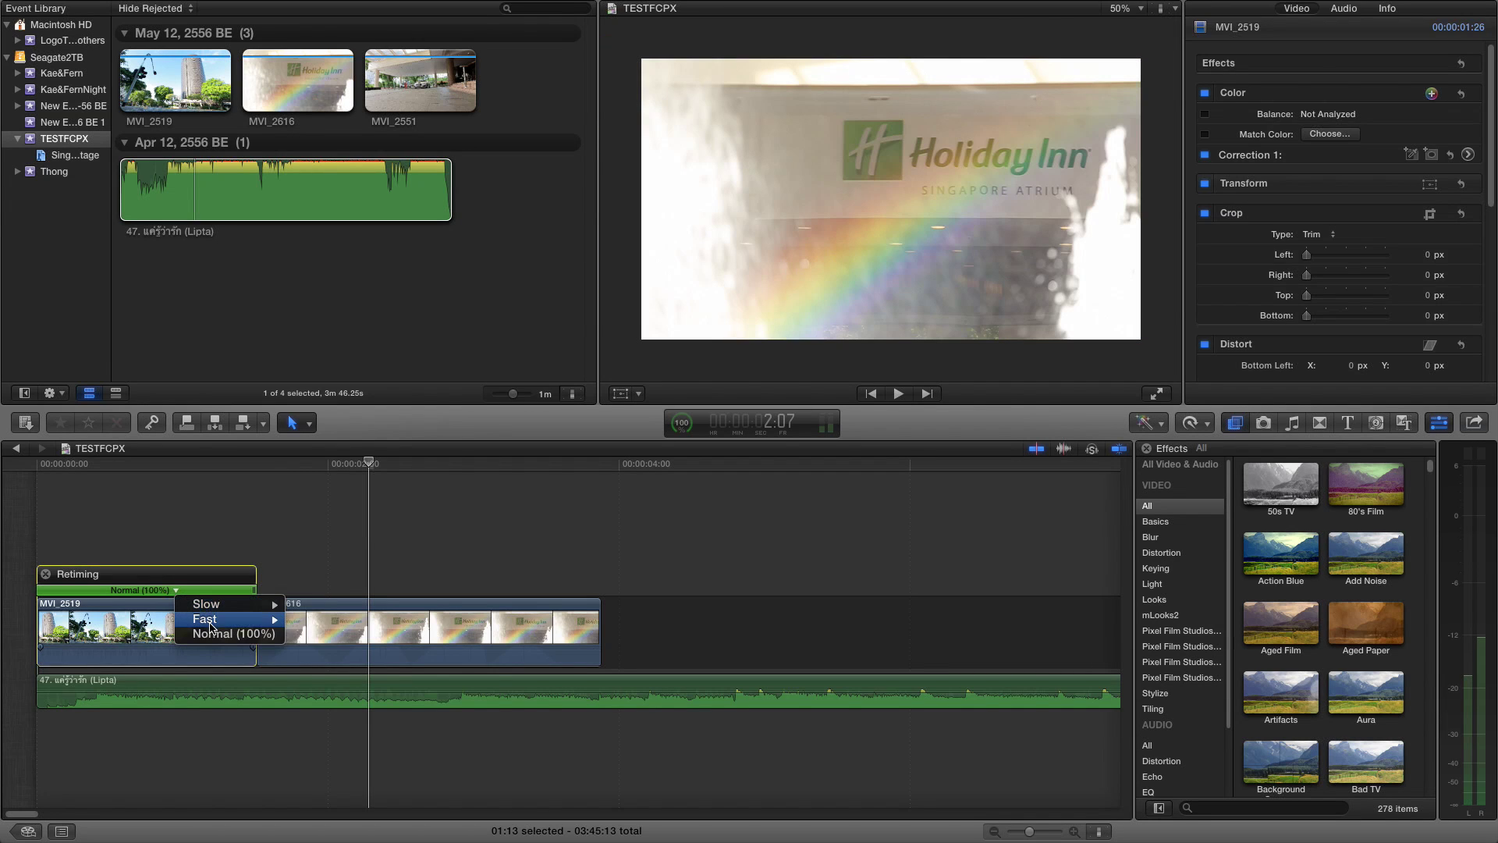
pyautogui.moveTo(250, 603)
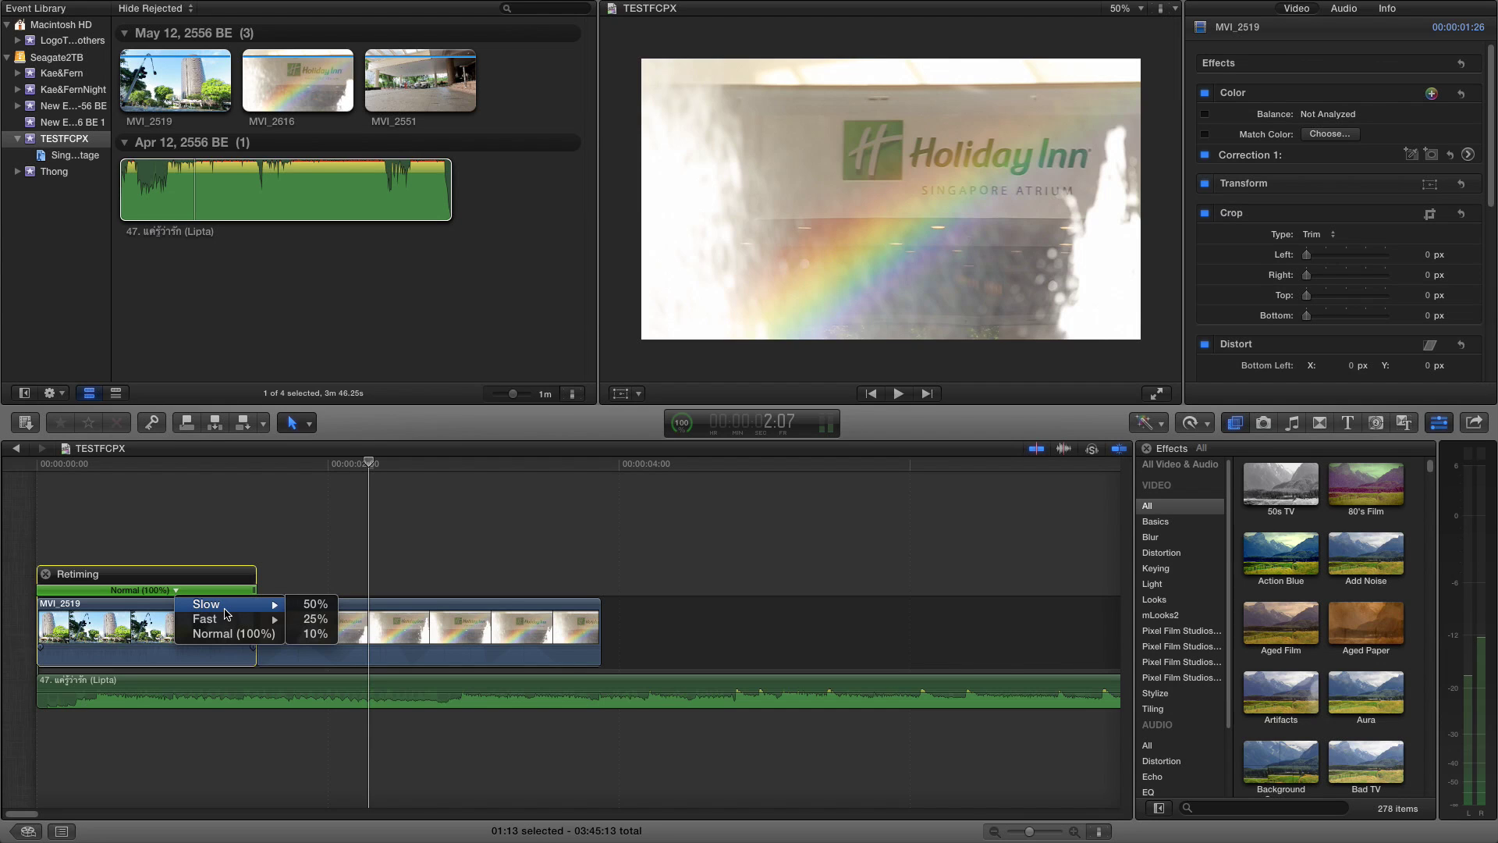
pyautogui.click(315, 605)
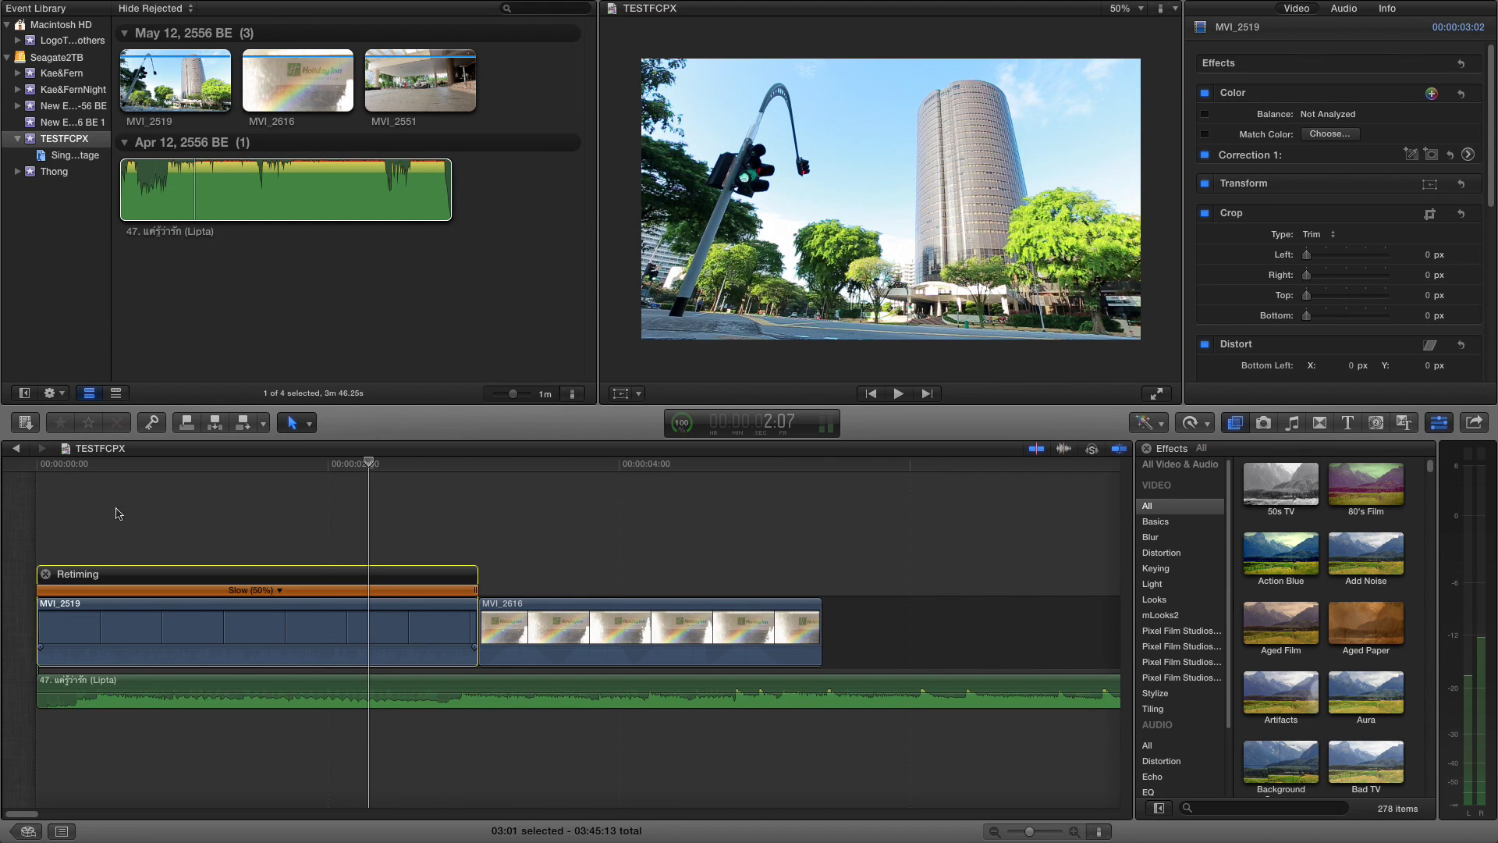
# Play the half-speed MVI_2519 clip from the timeline start, stop just past its end, and return to the start.
pyautogui.click(38, 542)
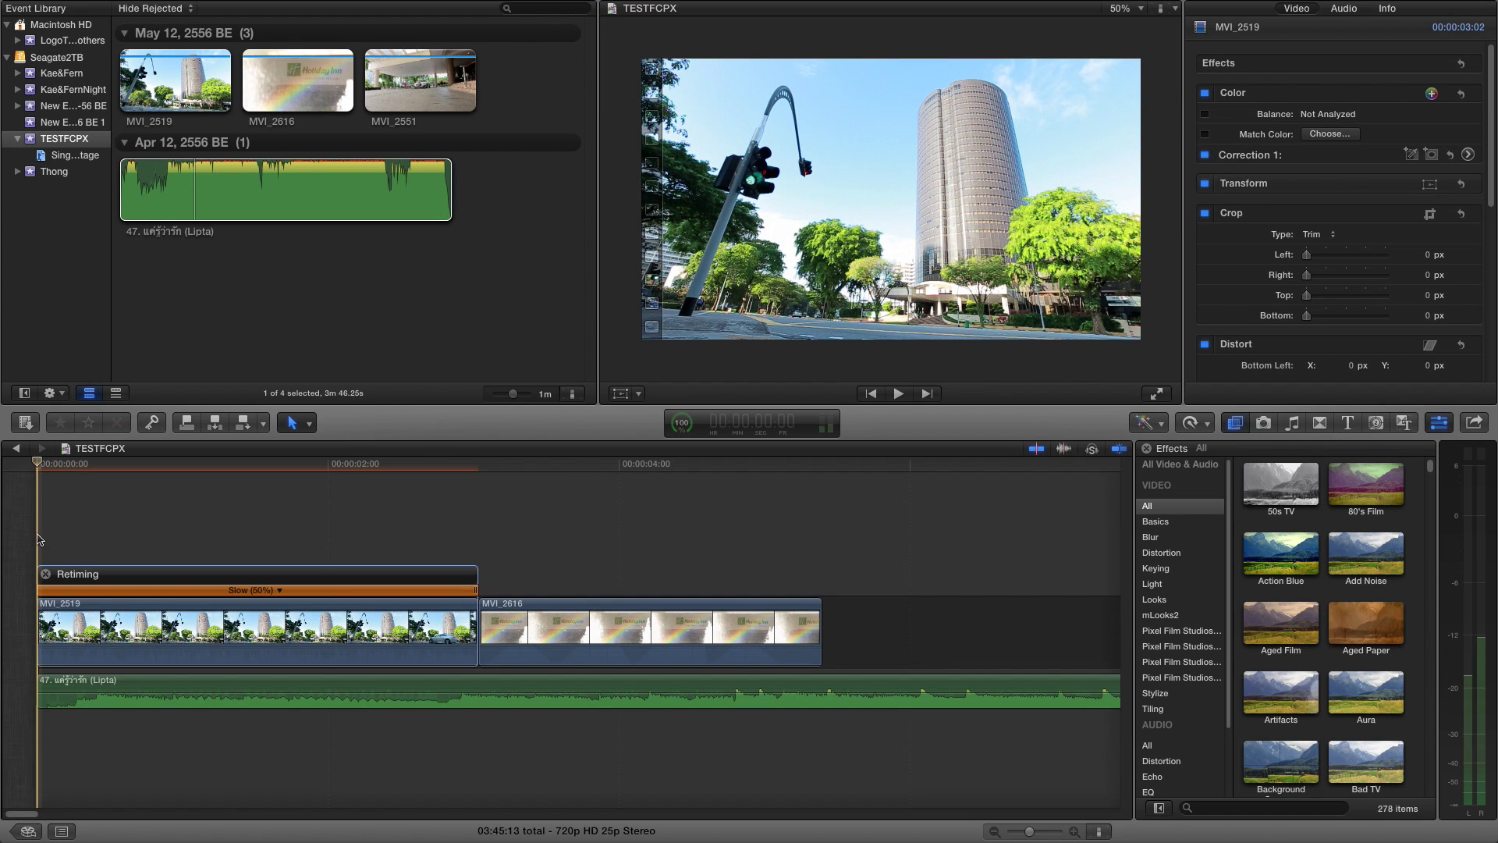
pyautogui.press('space')
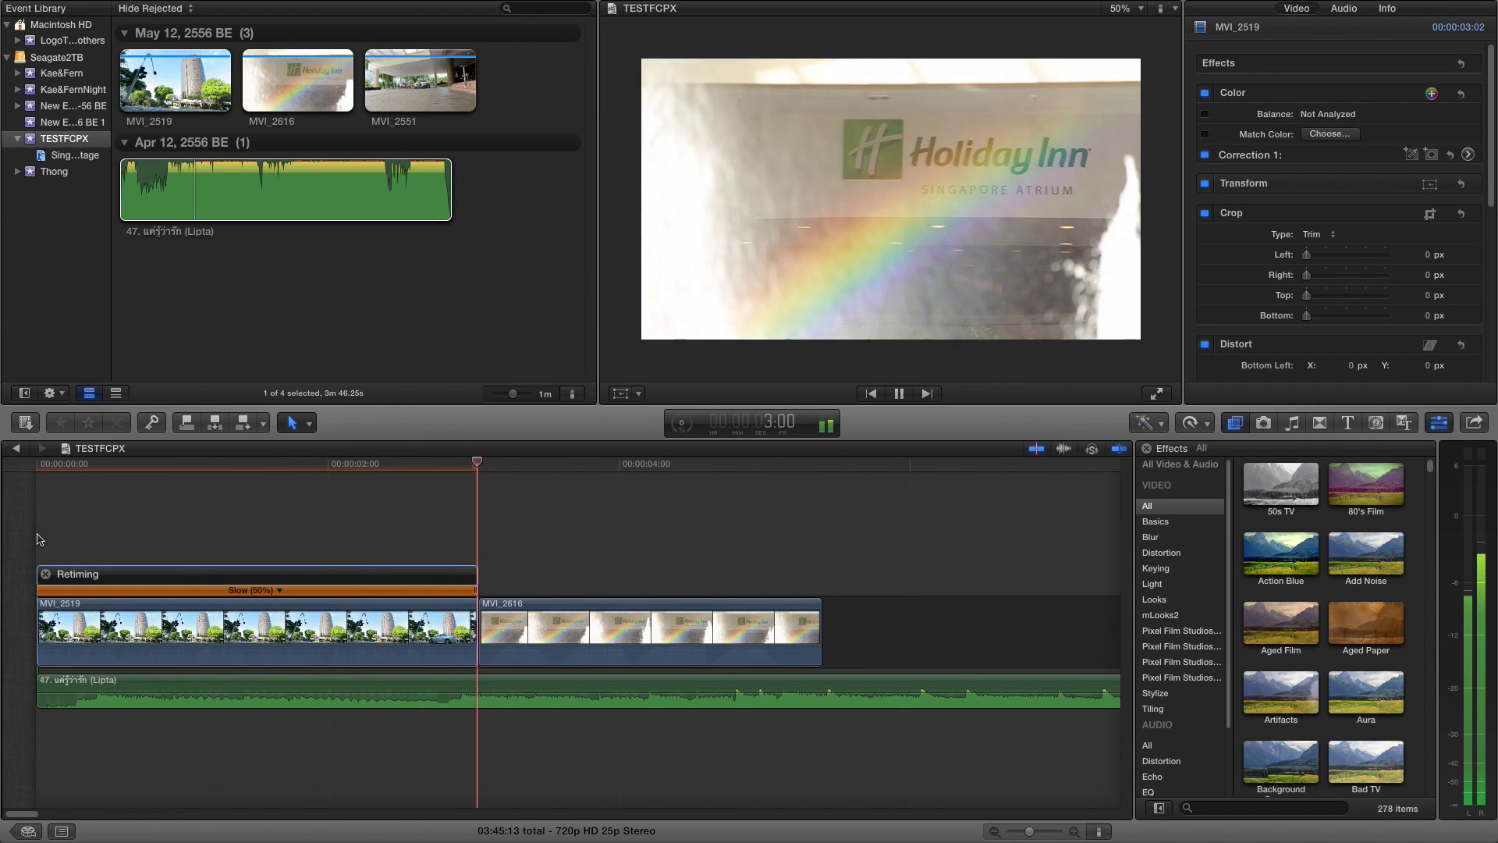
pyautogui.press('space')
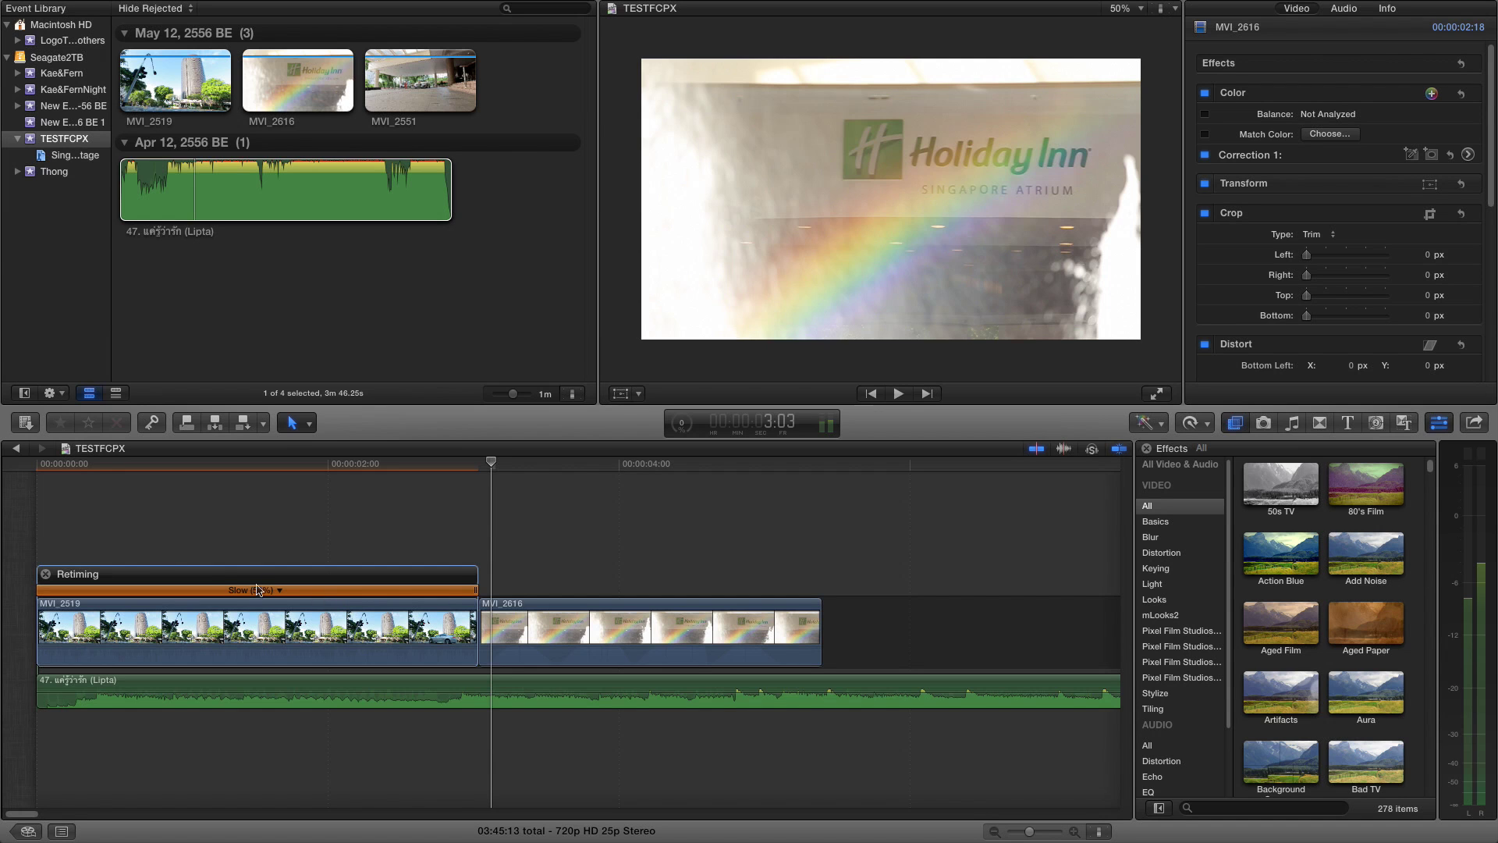
pyautogui.click(35, 534)
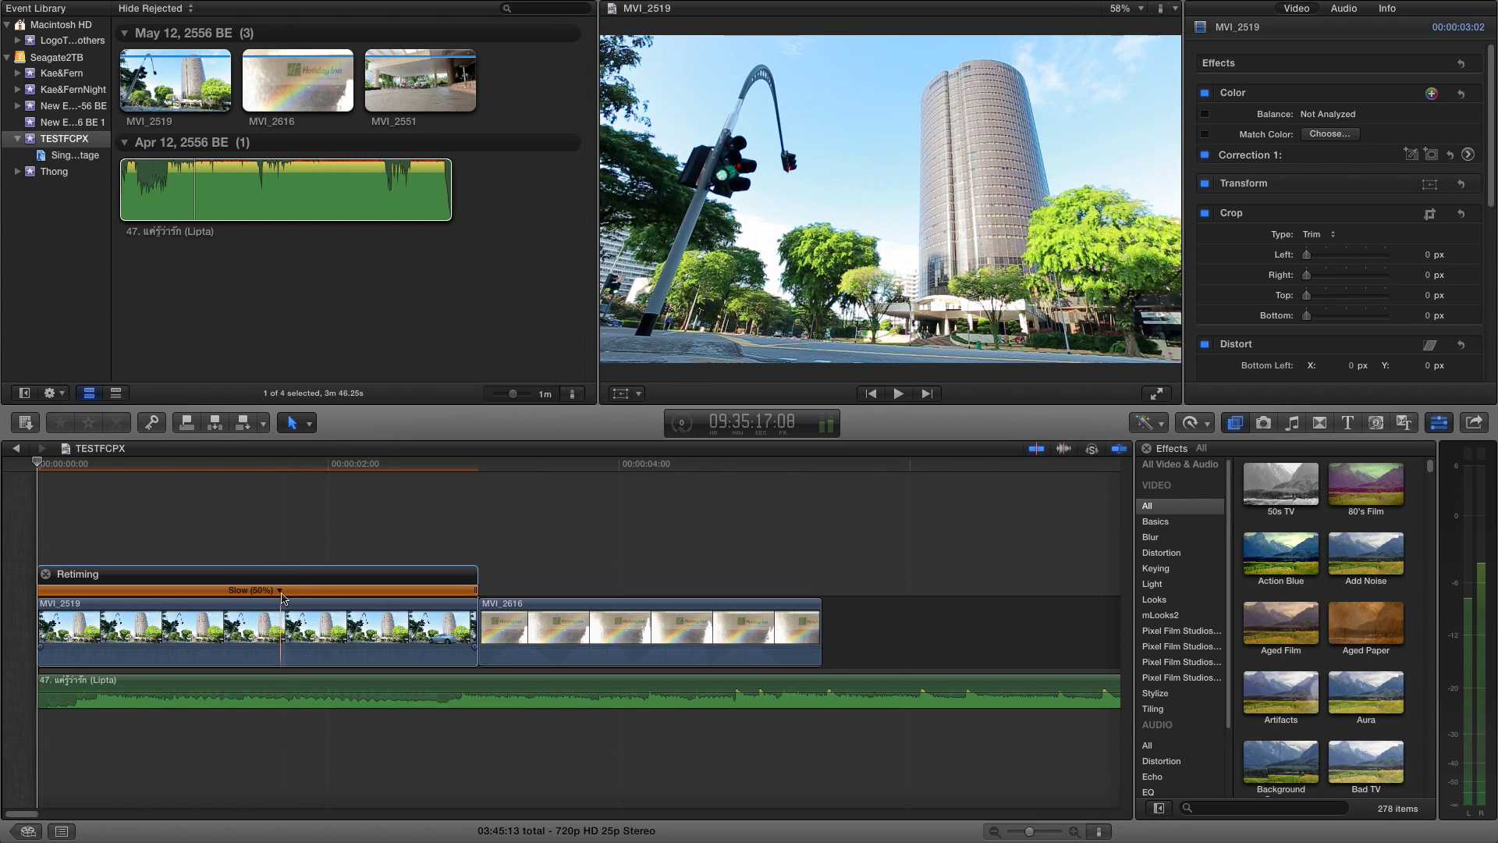
# Slow the MVI_2519 clip further to the 25% speed preset.
pyautogui.click(279, 591)
pyautogui.click(283, 598)
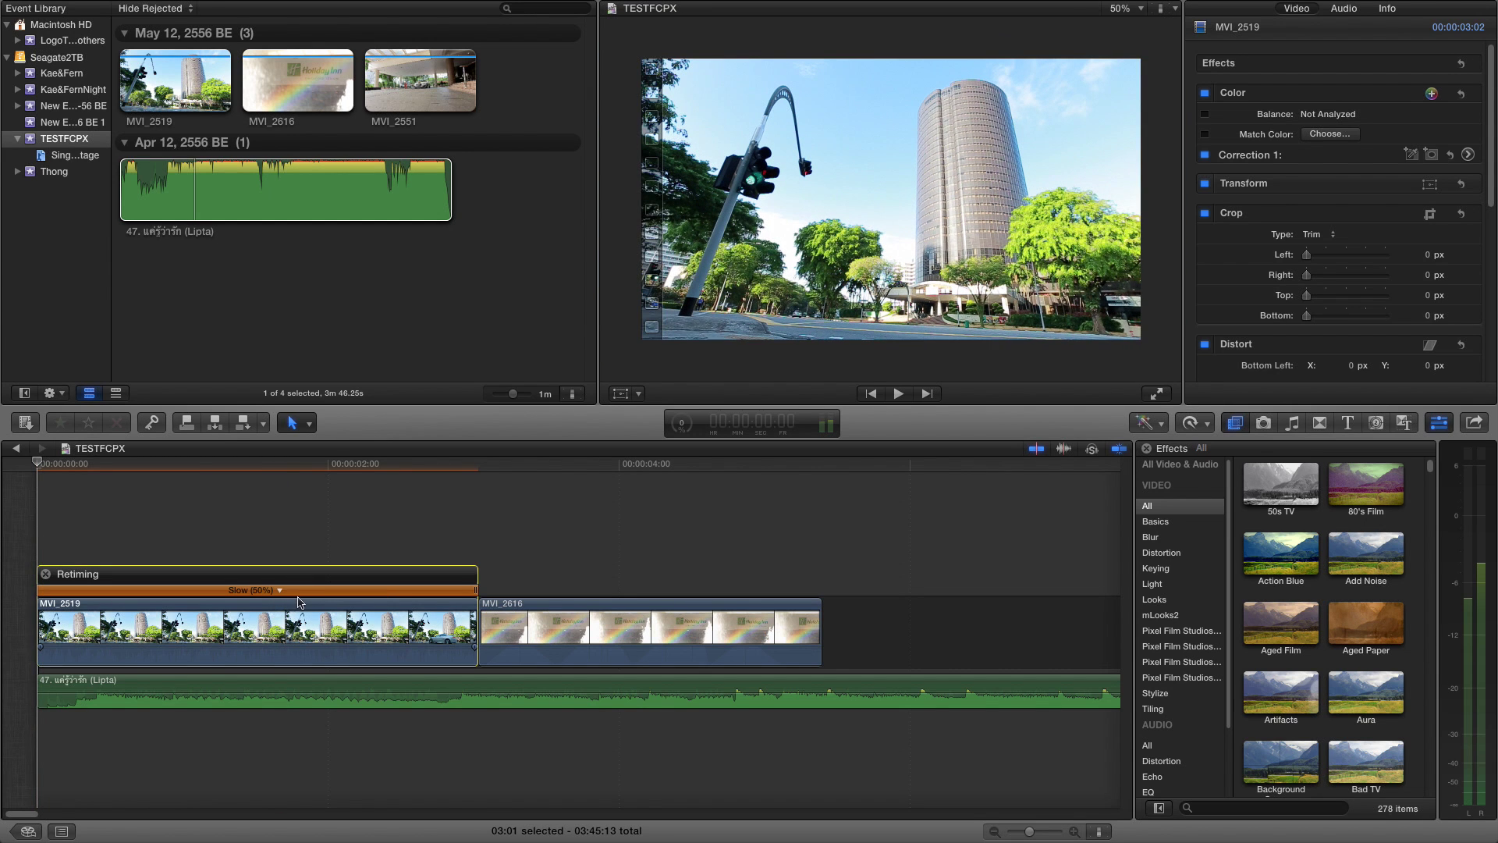
pyautogui.click(280, 591)
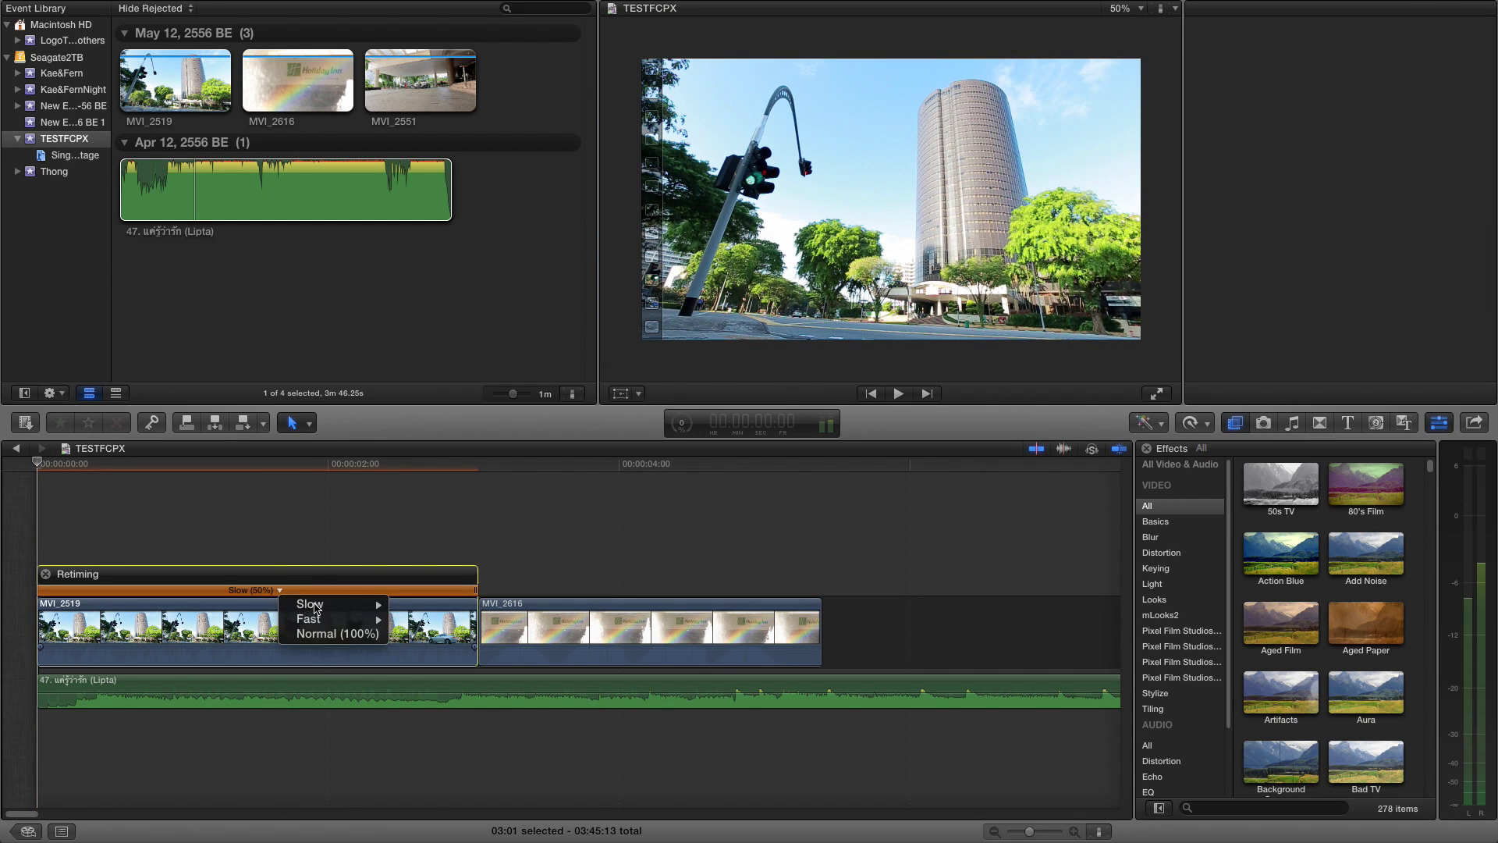
pyautogui.moveTo(320, 606)
pyautogui.click(407, 621)
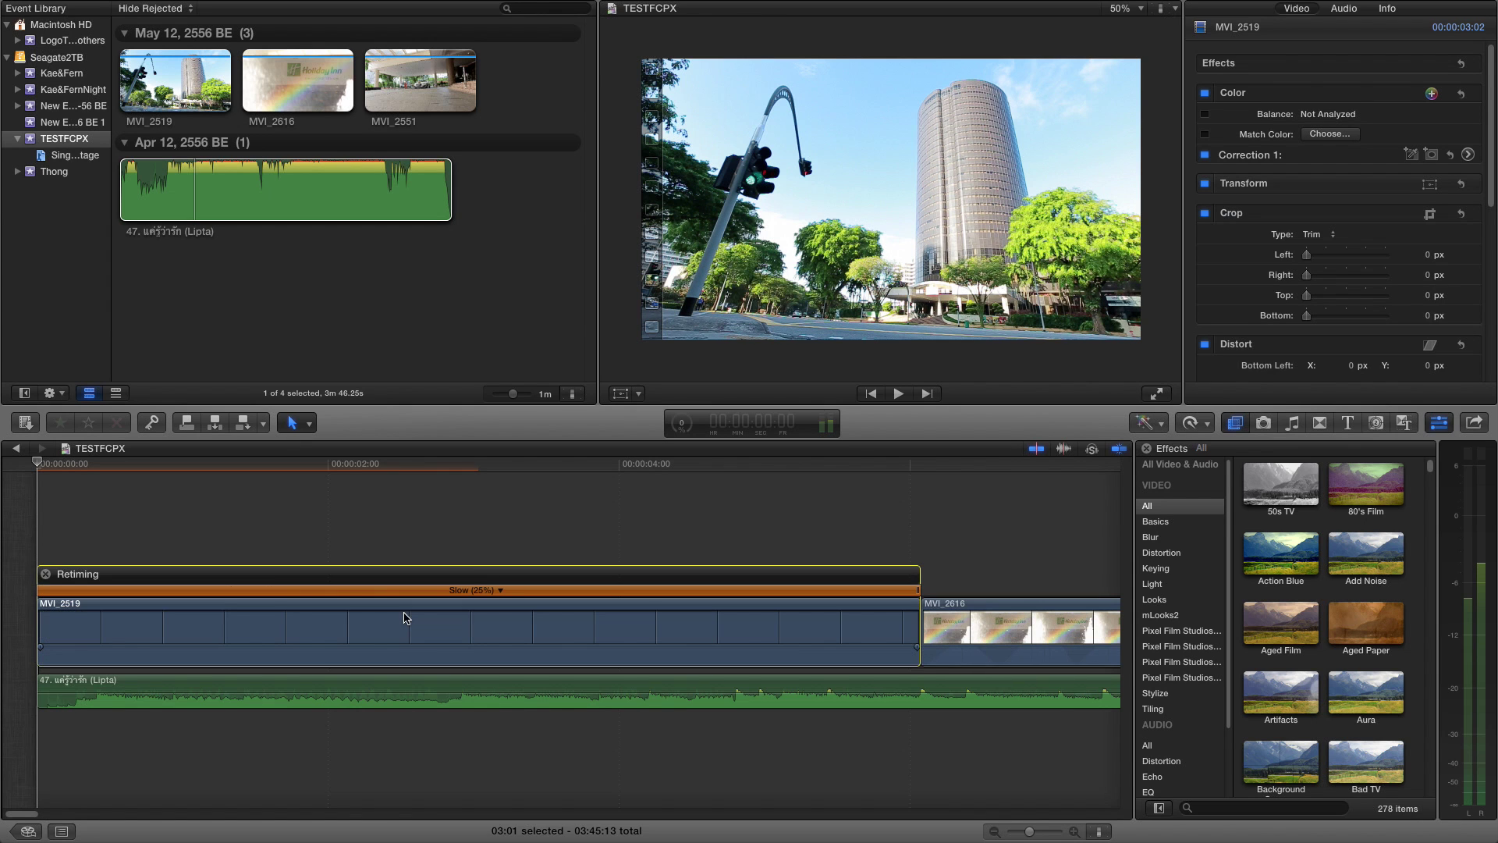
# Play the quarter-speed MVI_2519 clip from near the timeline start and stop after about five seconds.
pyautogui.click(72, 541)
pyautogui.press('space')
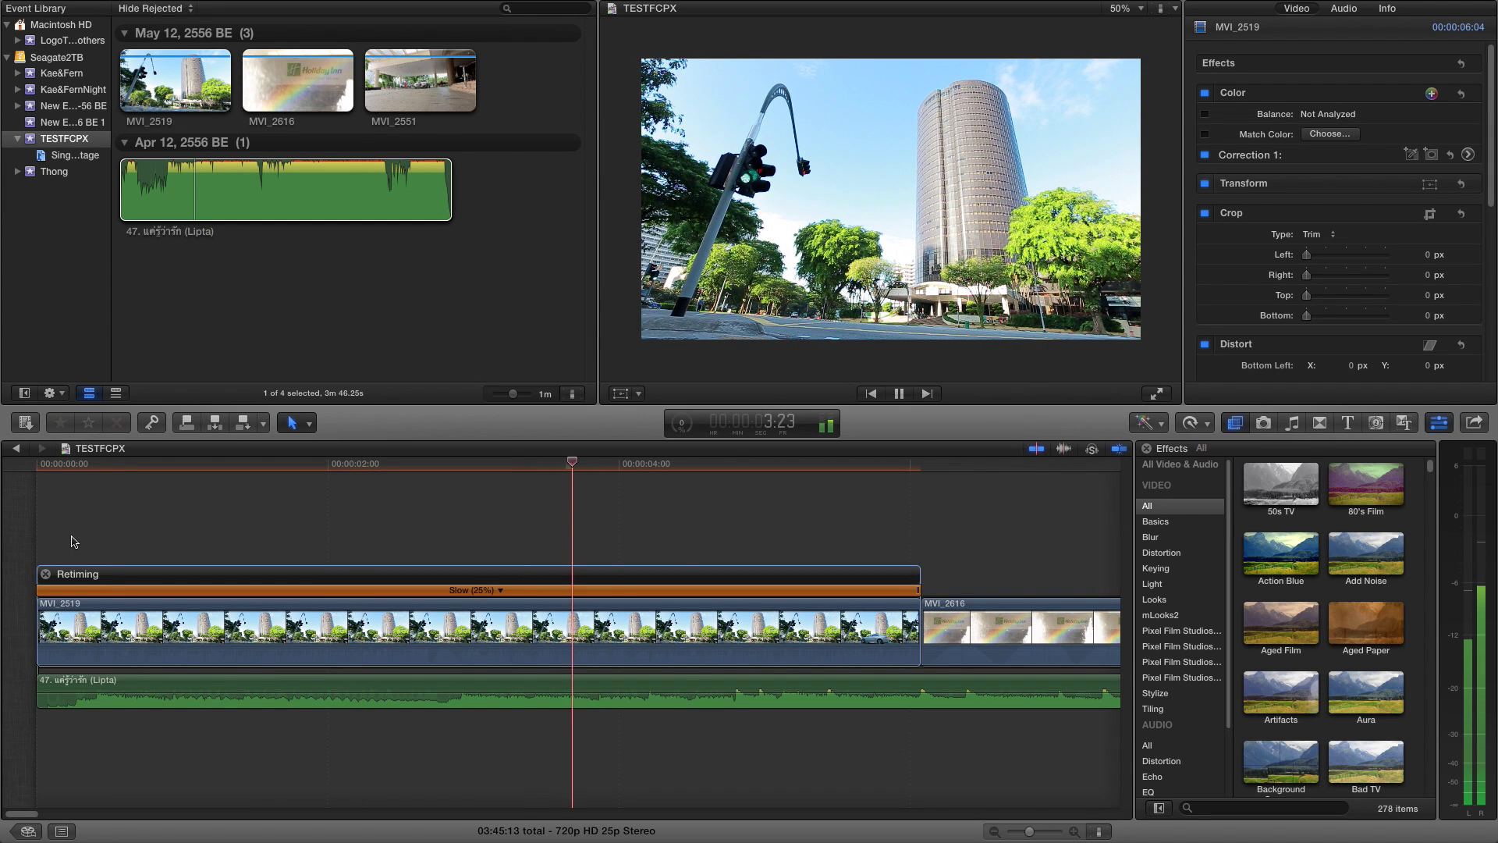
pyautogui.press('space')
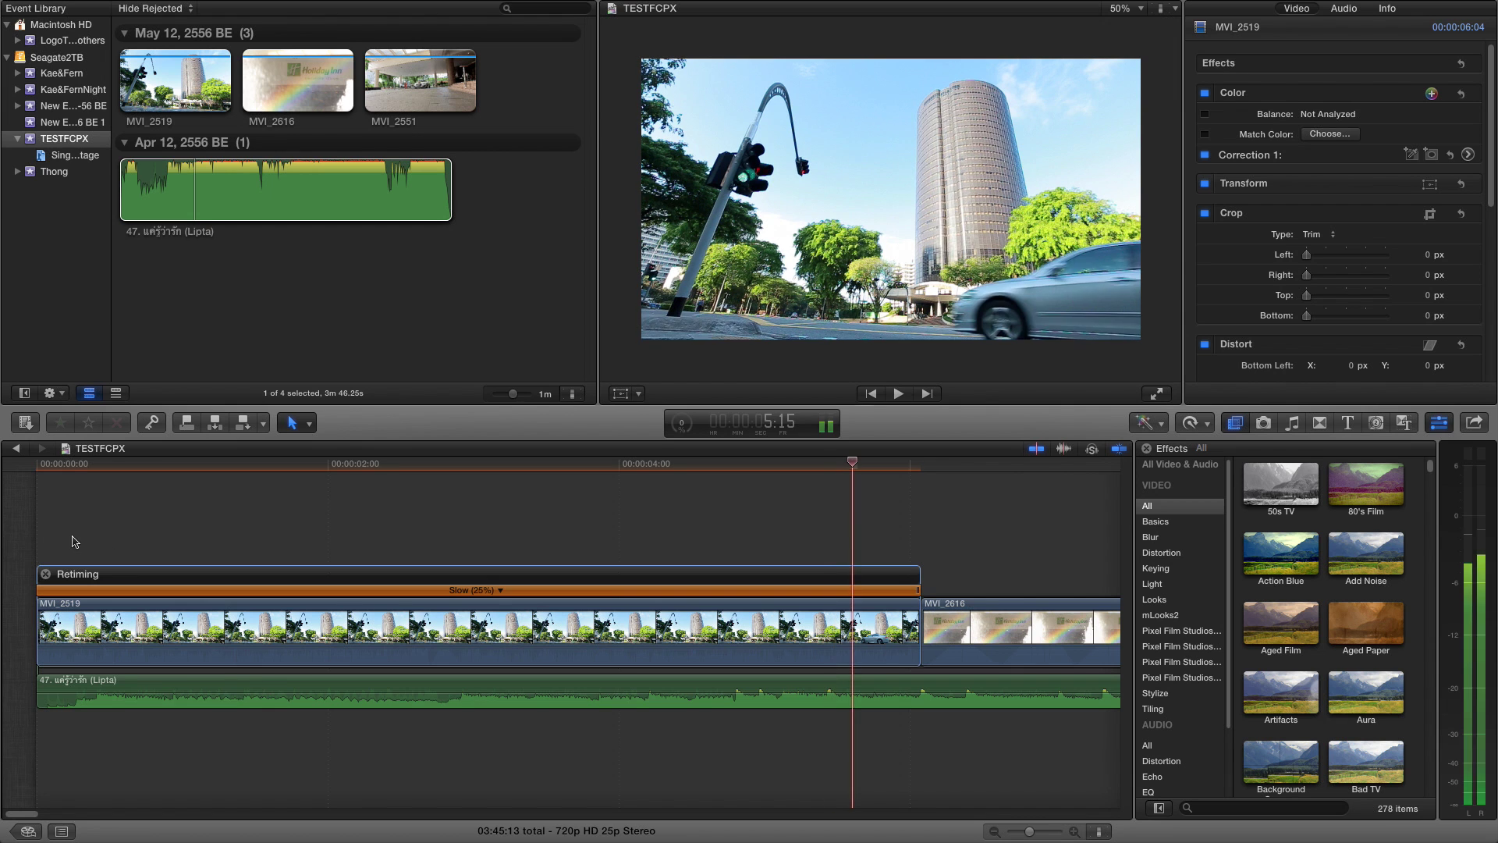
# Extend the end of the slowed MVI_2519 clip to a duration of about 7.4 seconds.
pyautogui.click(21, 815)
pyautogui.moveTo(21, 815)
pyautogui.mouseDown()
pyautogui.moveTo(40, 815)
pyautogui.moveTo(19, 815)
pyautogui.mouseUp()
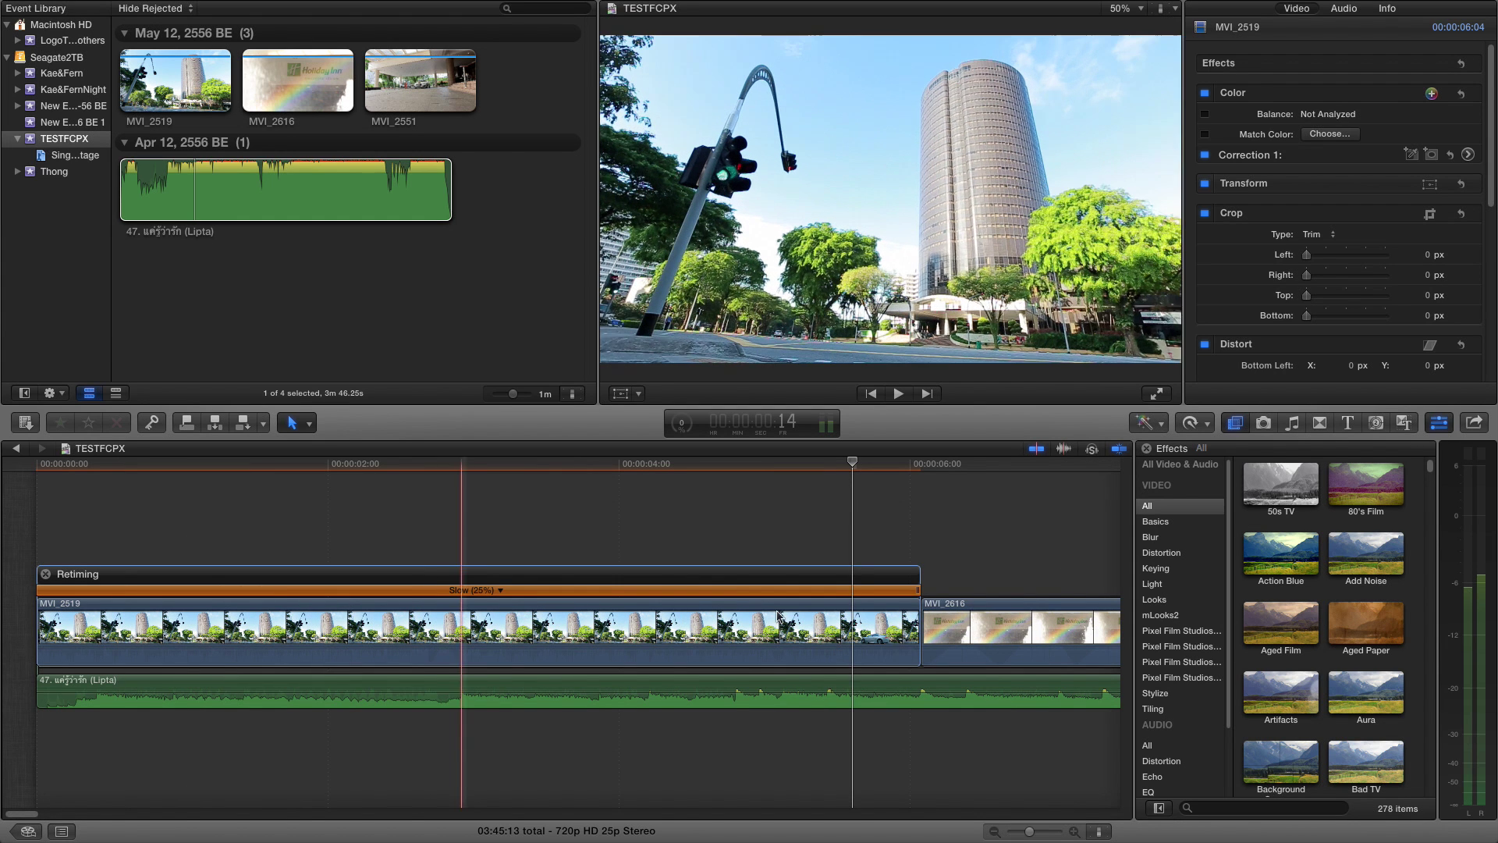
pyautogui.moveTo(14, 815)
pyautogui.mouseDown()
pyautogui.moveTo(51, 814)
pyautogui.moveTo(32, 817)
pyautogui.mouseUp()
pyautogui.click(316, 631)
pyautogui.moveTo(337, 624); pyautogui.dragTo(531, 630)
# Play the extended MVI_2519 clip from near its start and stop close to its end.
pyautogui.moveTo(25, 814); pyautogui.dragTo(13, 818)
pyautogui.click(111, 764)
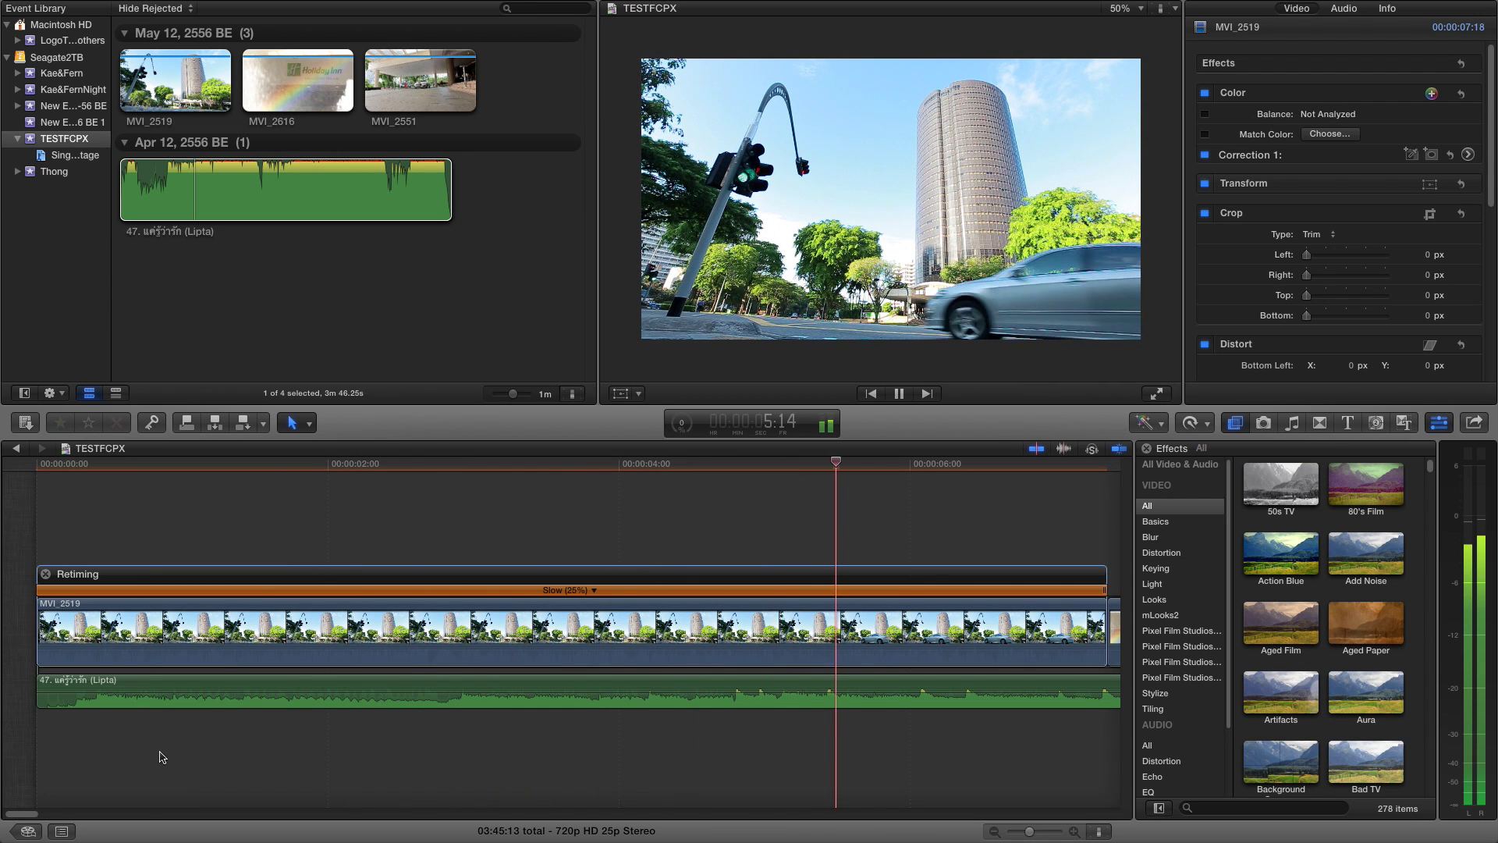
pyautogui.press('space')
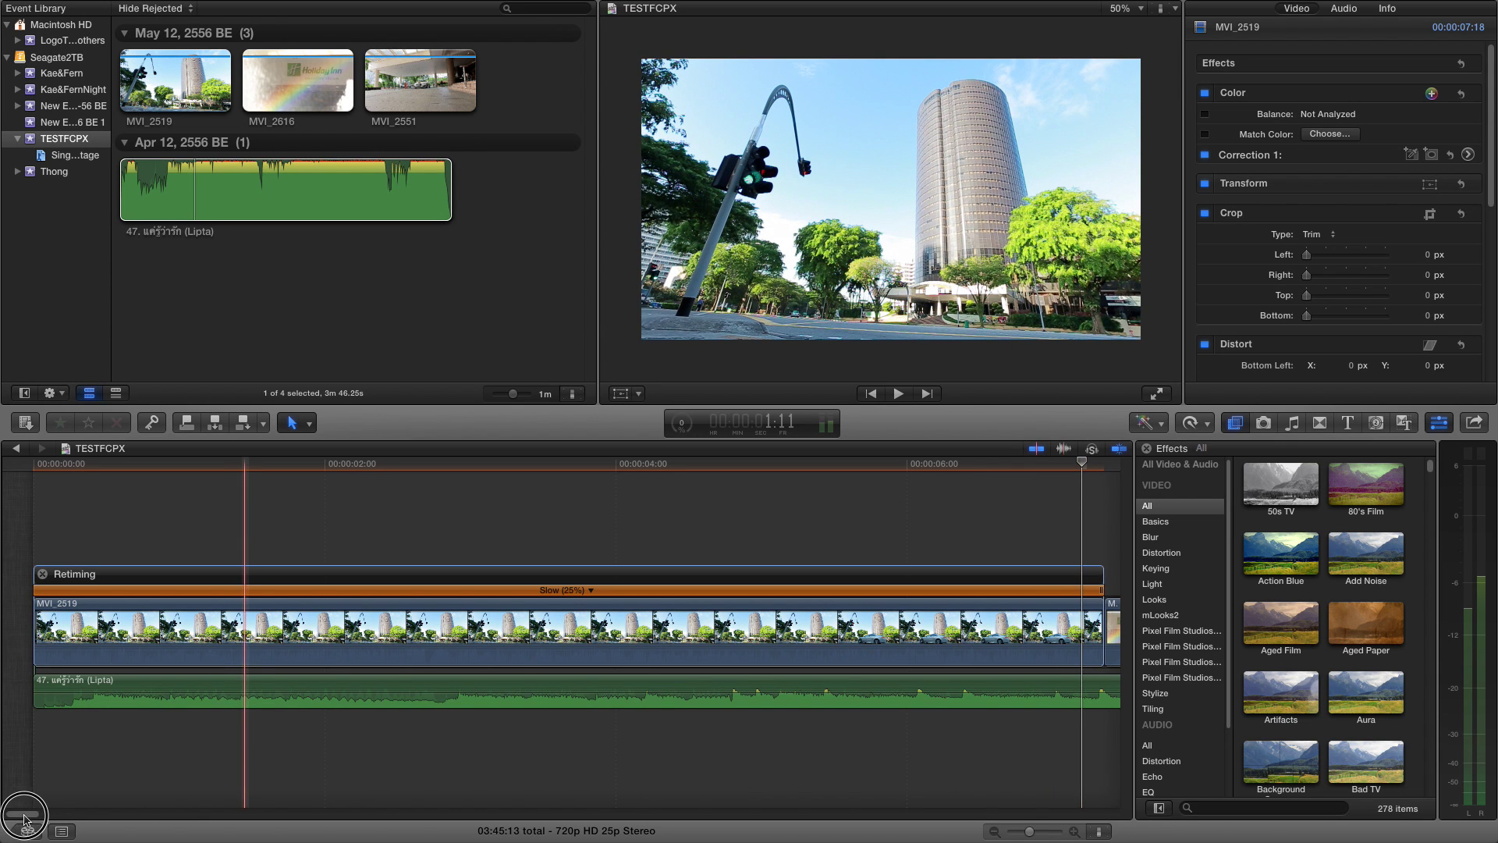
# Lengthen MVI_2519 again at its end to a duration of about 8.5 seconds.
pyautogui.moveTo(26, 819); pyautogui.dragTo(26, 818)
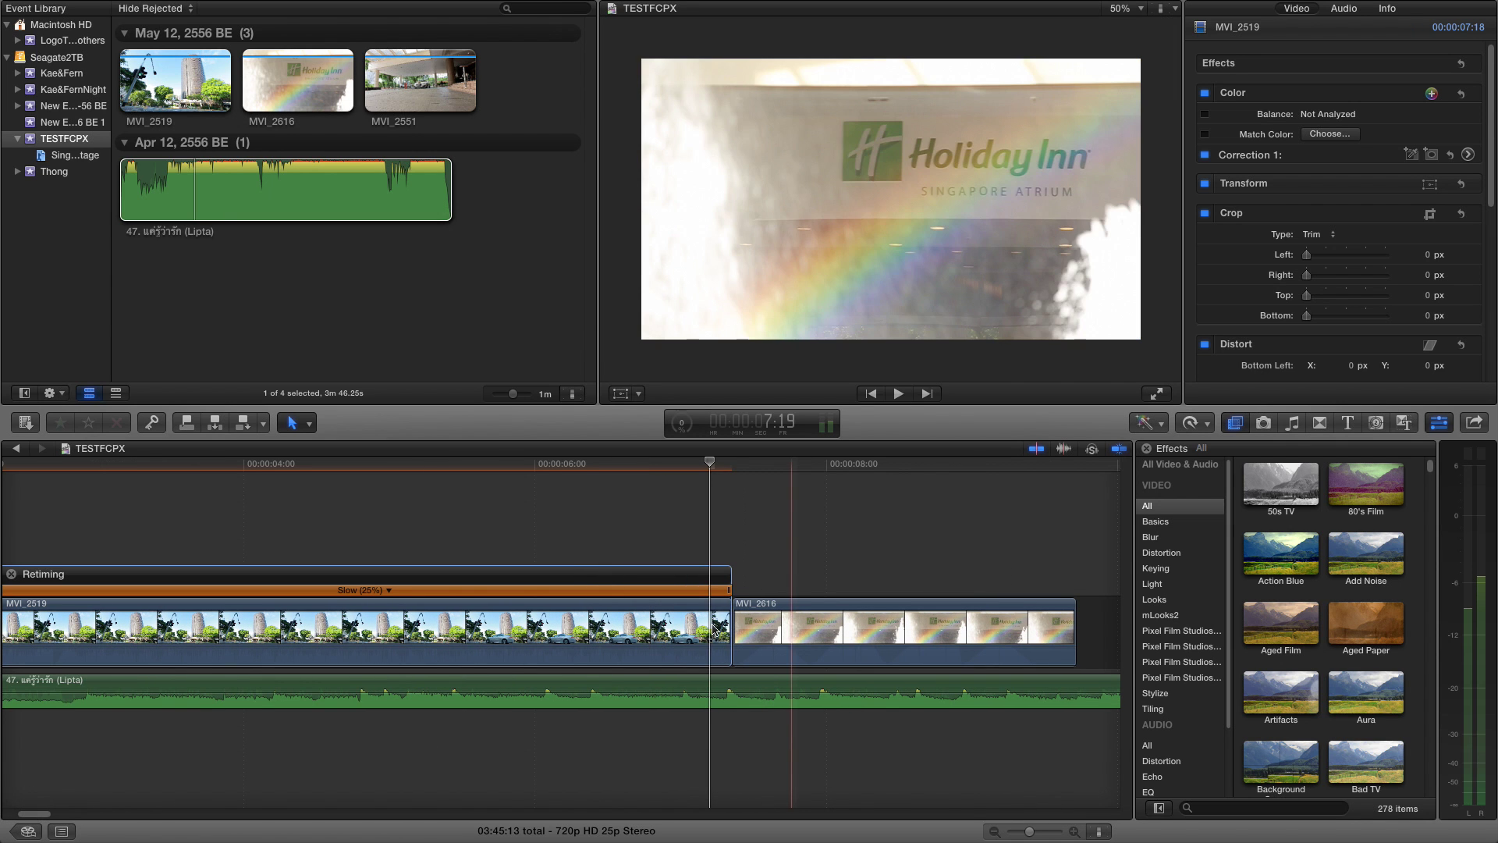
pyautogui.click(723, 622)
pyautogui.moveTo(724, 621); pyautogui.dragTo(893, 613)
# Play MVI_2519 from about three seconds to review the passing car's motion, stopping at about 7:09.
pyautogui.moveTo(41, 815); pyautogui.dragTo(29, 817)
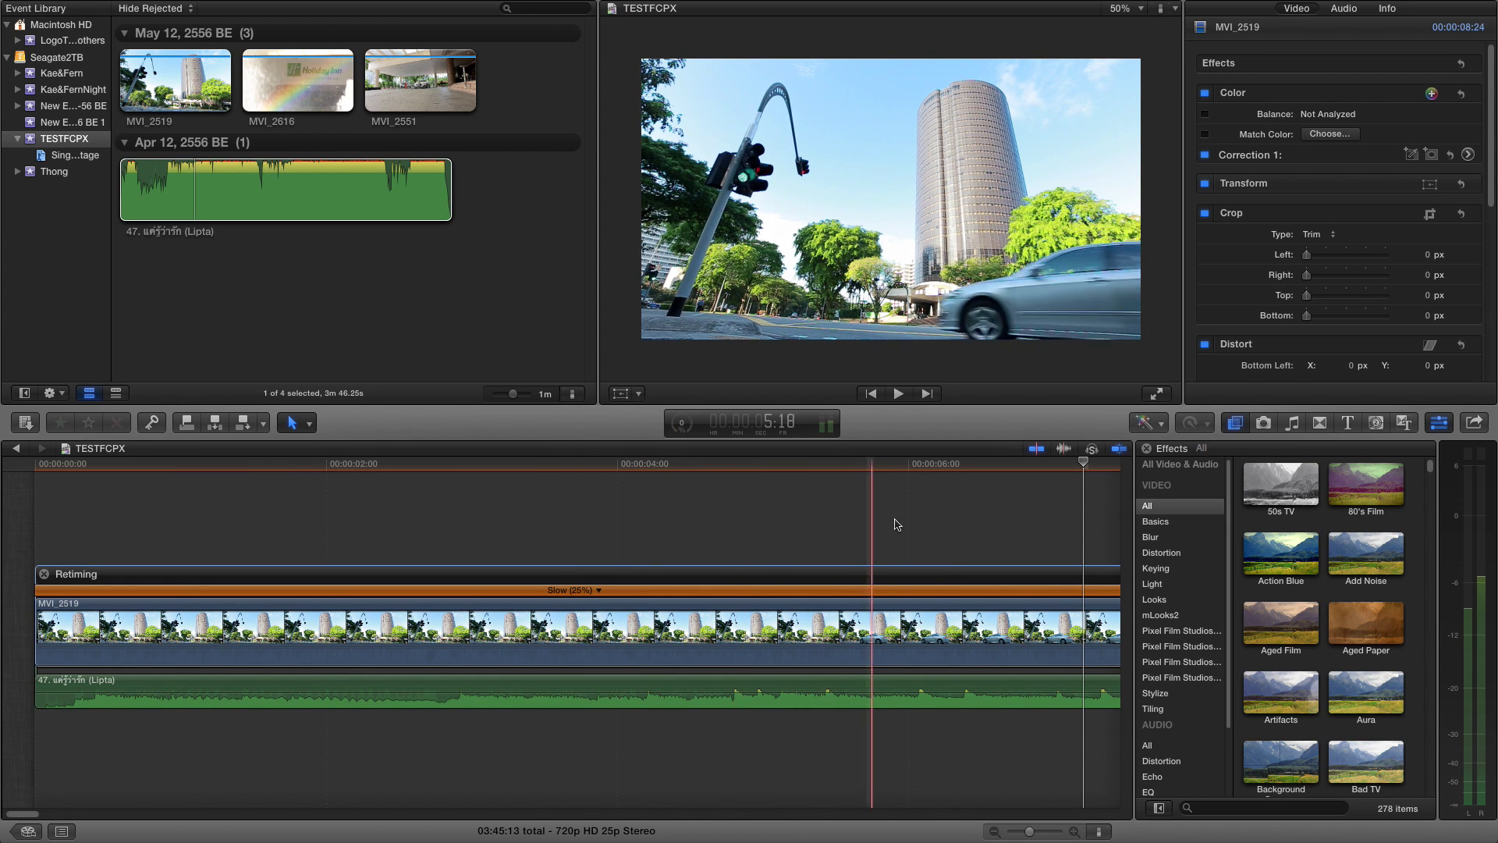
pyautogui.click(465, 550)
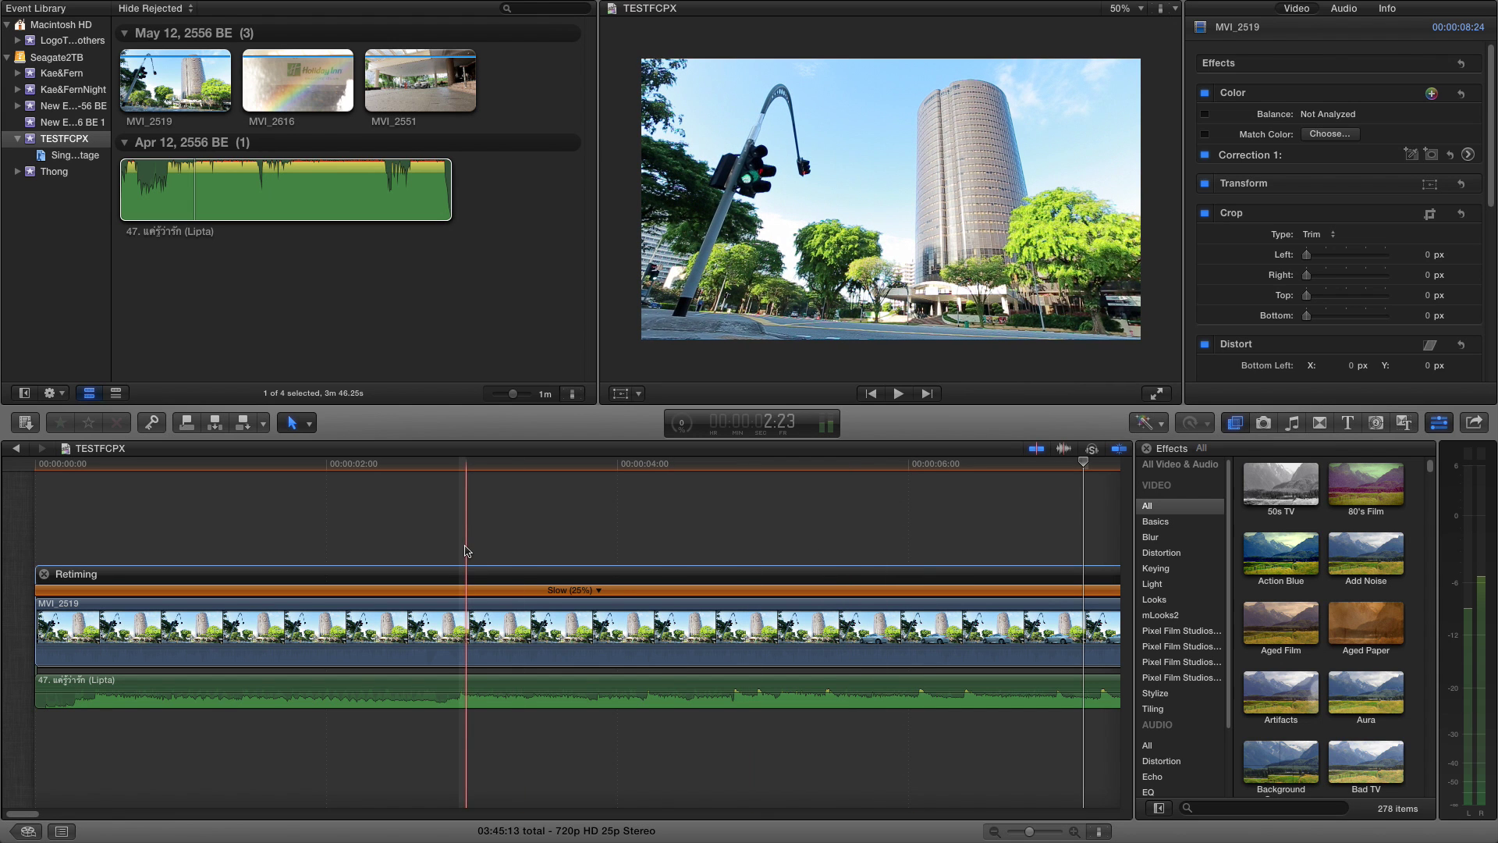
pyautogui.press('space')
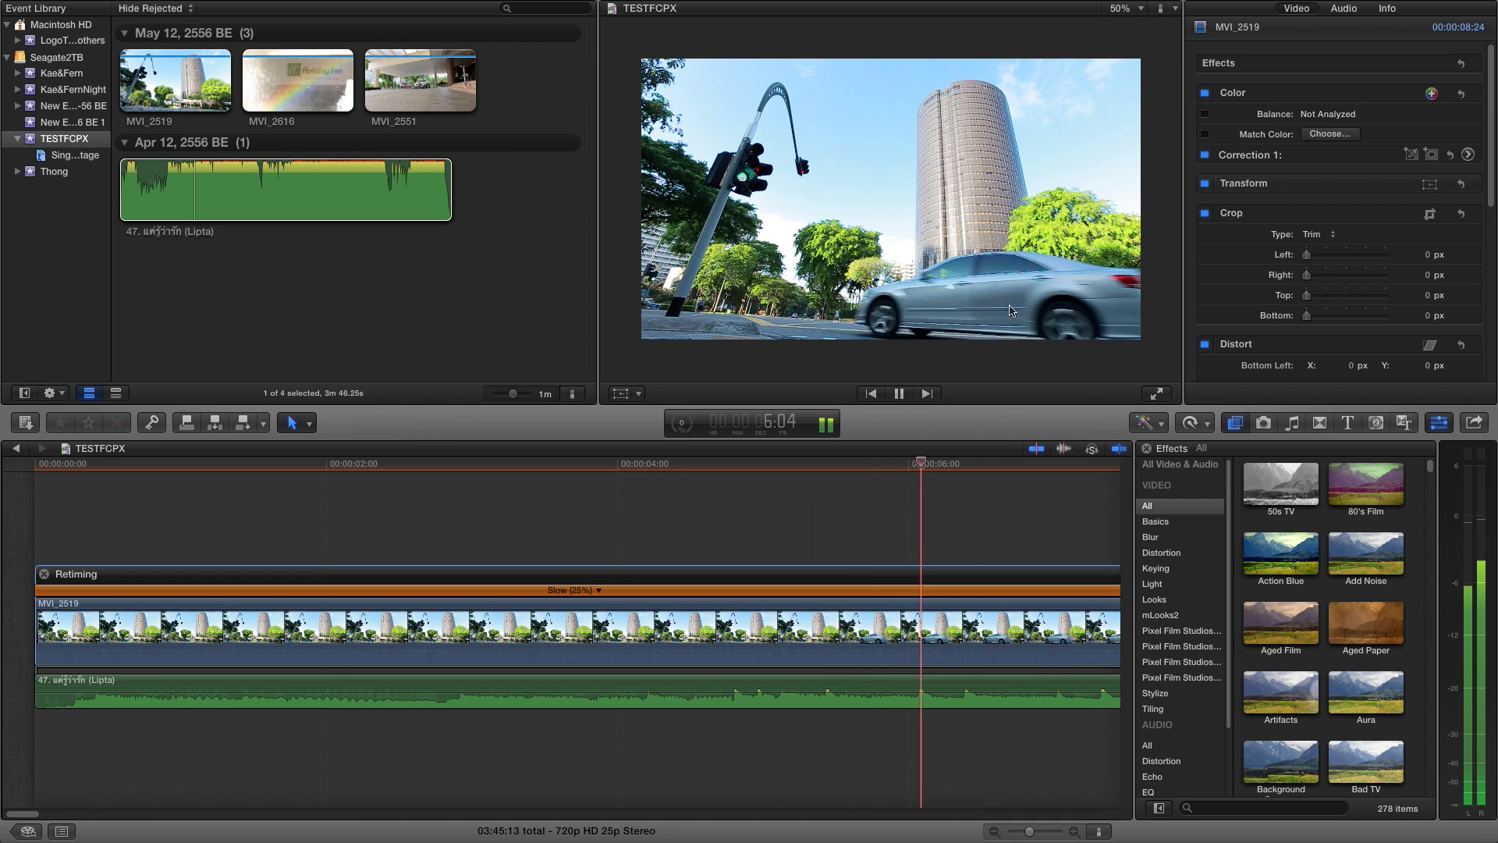
pyautogui.press('space')
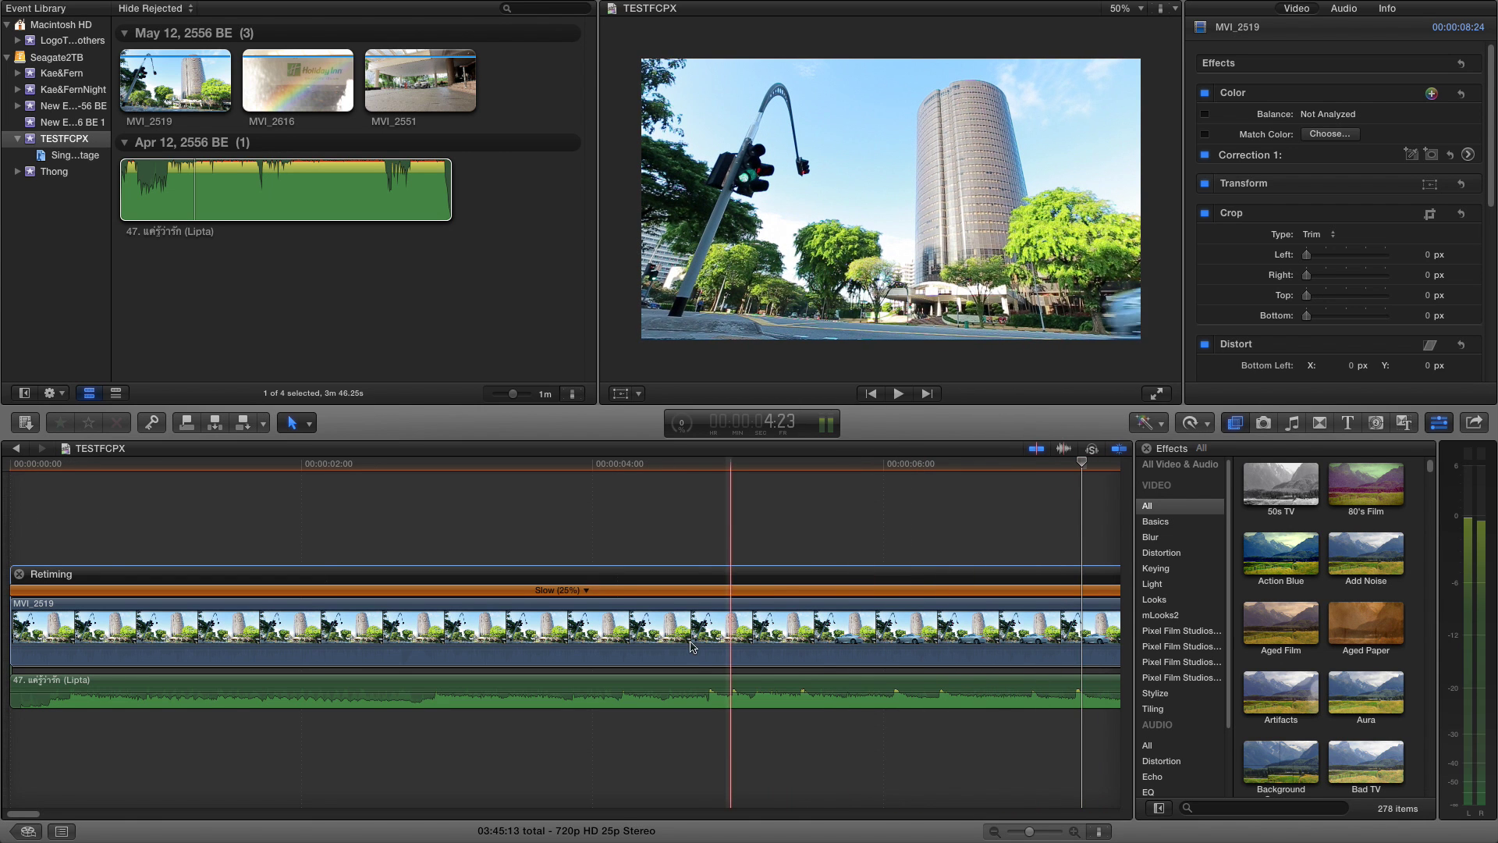
# Set the retiming video quality of the MVI_2519 clip to Frame Blending.
pyautogui.click(700, 632)
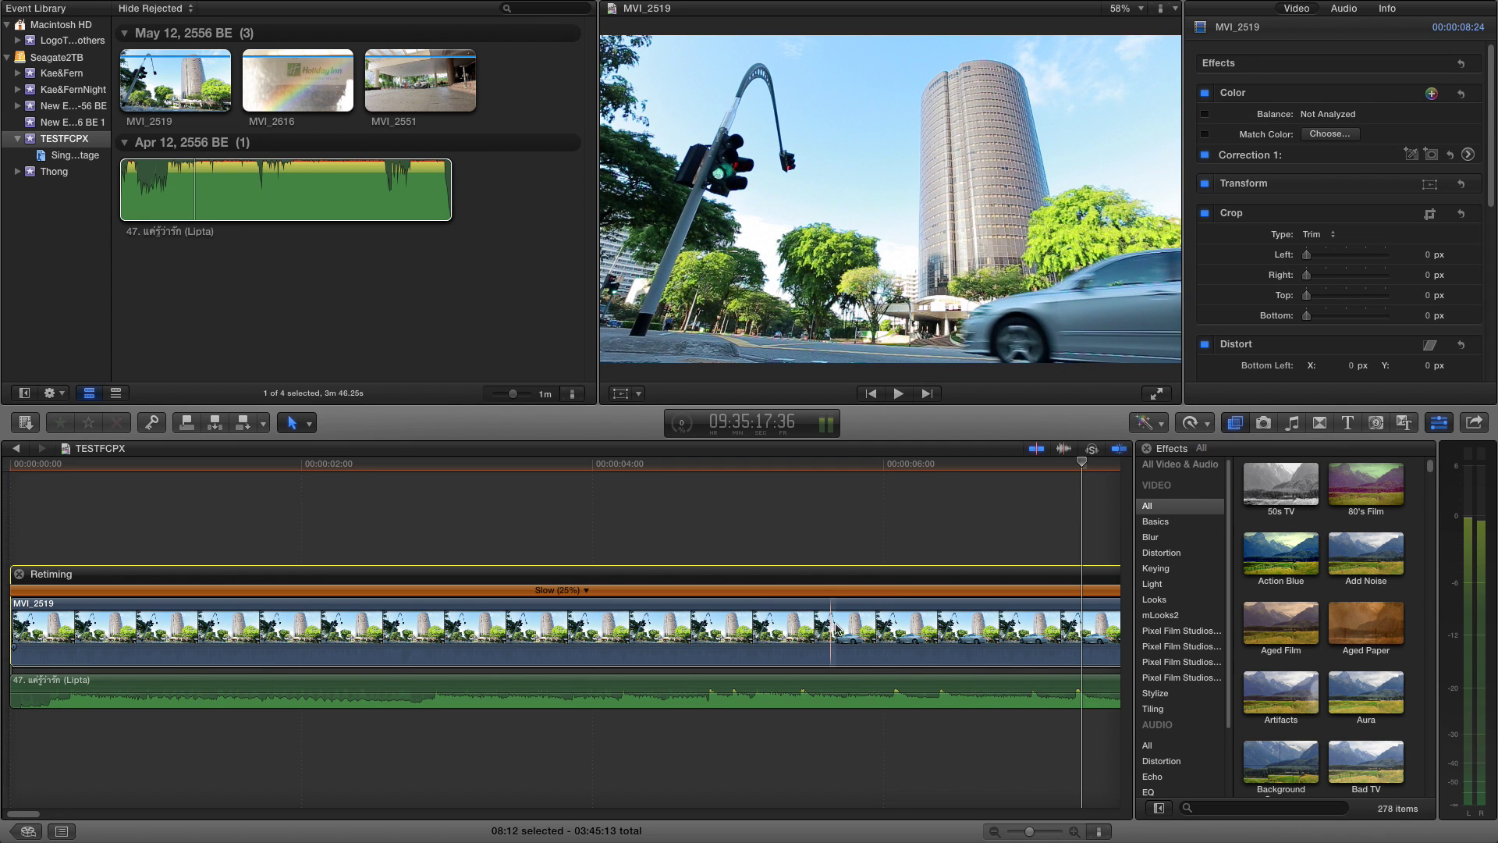
pyautogui.click(1206, 426)
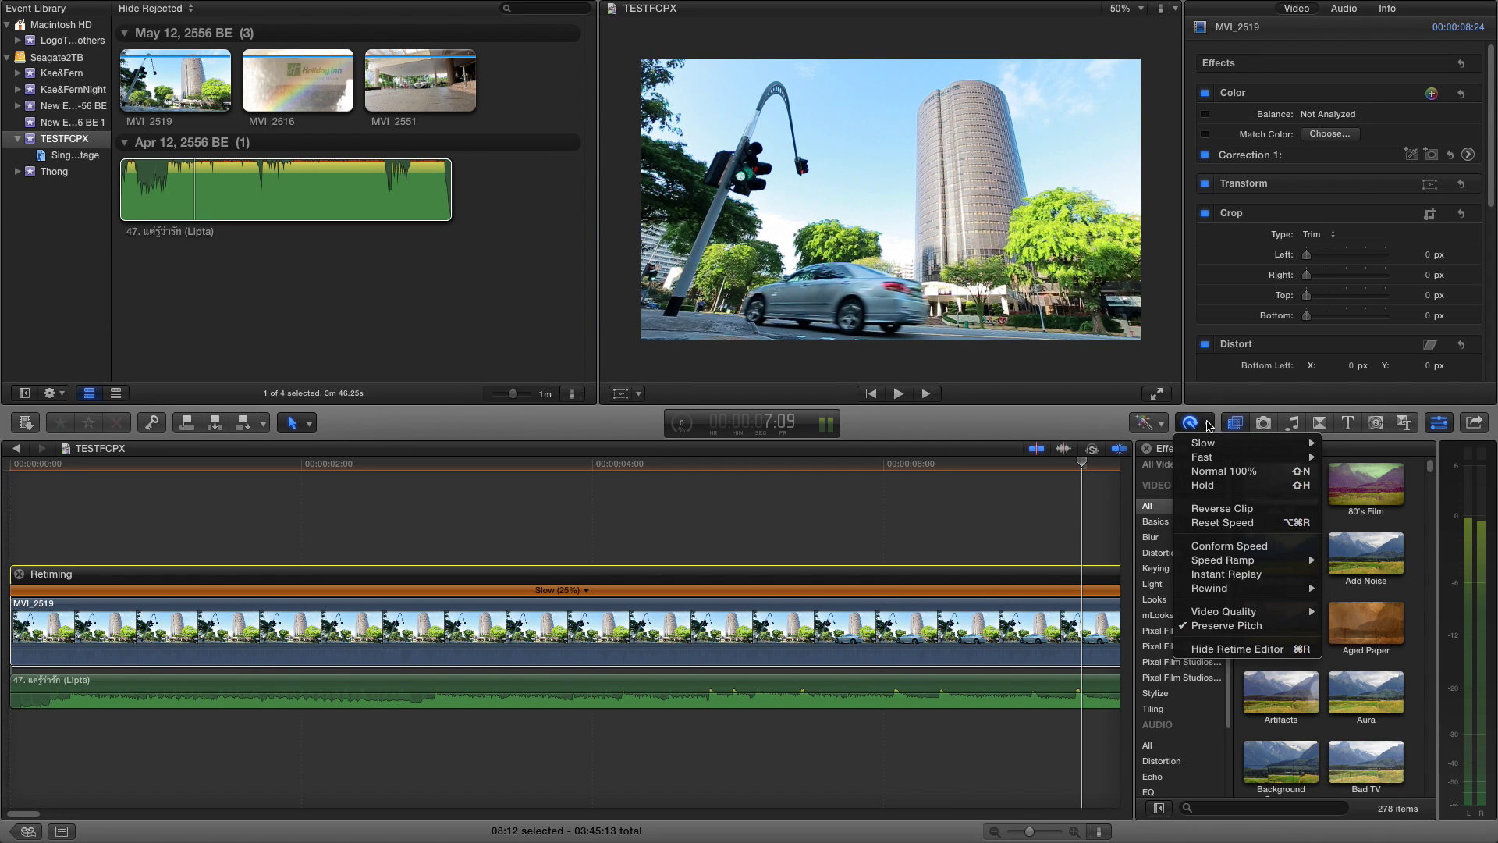
pyautogui.moveTo(1250, 618)
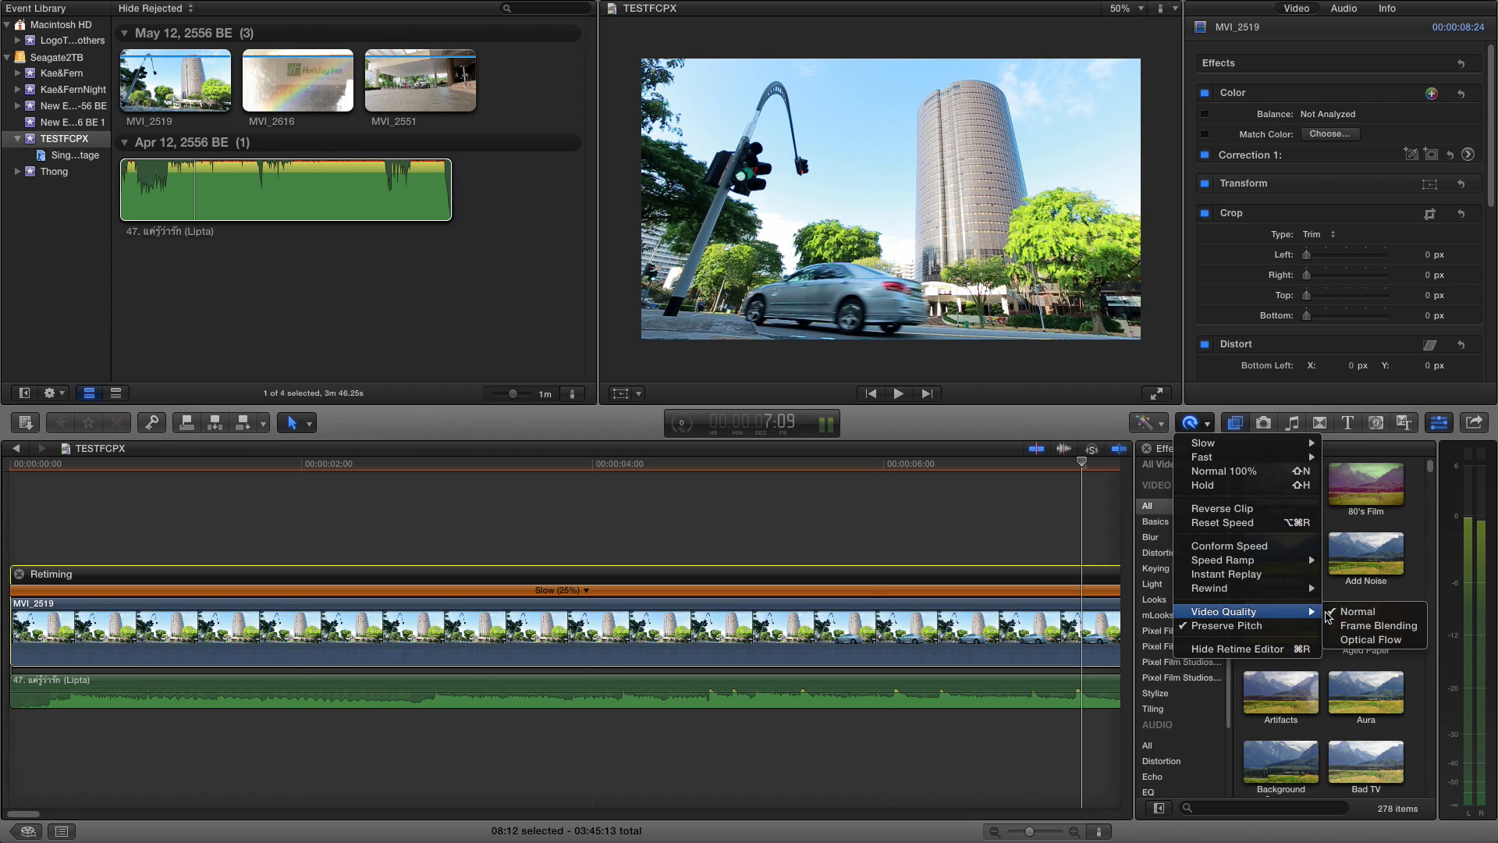
pyautogui.click(1355, 630)
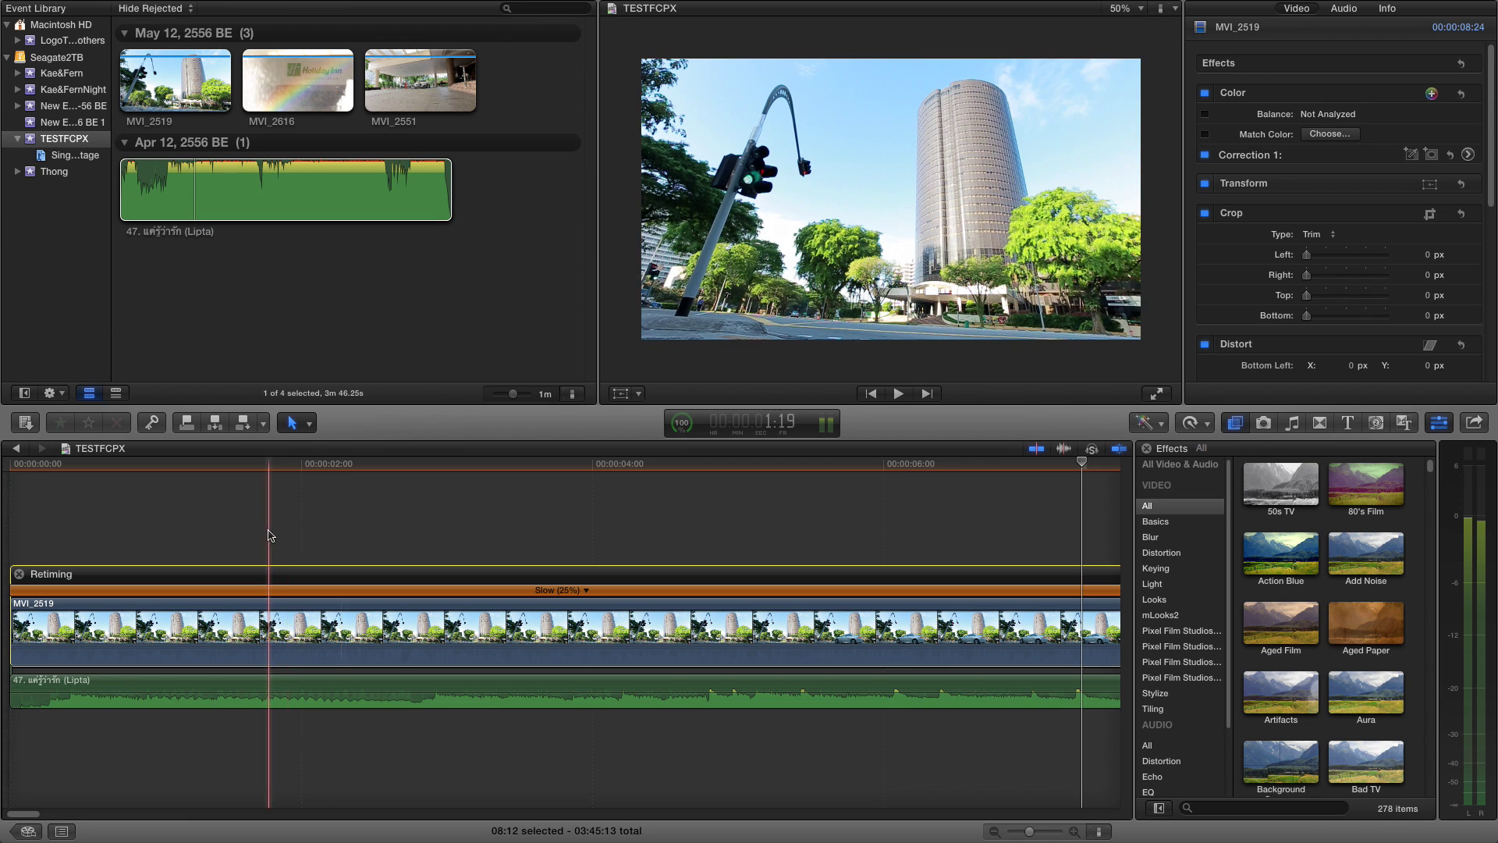
# Play MVI_2519 repeatedly to check how smoothly the car moves with the new retiming quality.
pyautogui.click(234, 534)
pyautogui.press('space')
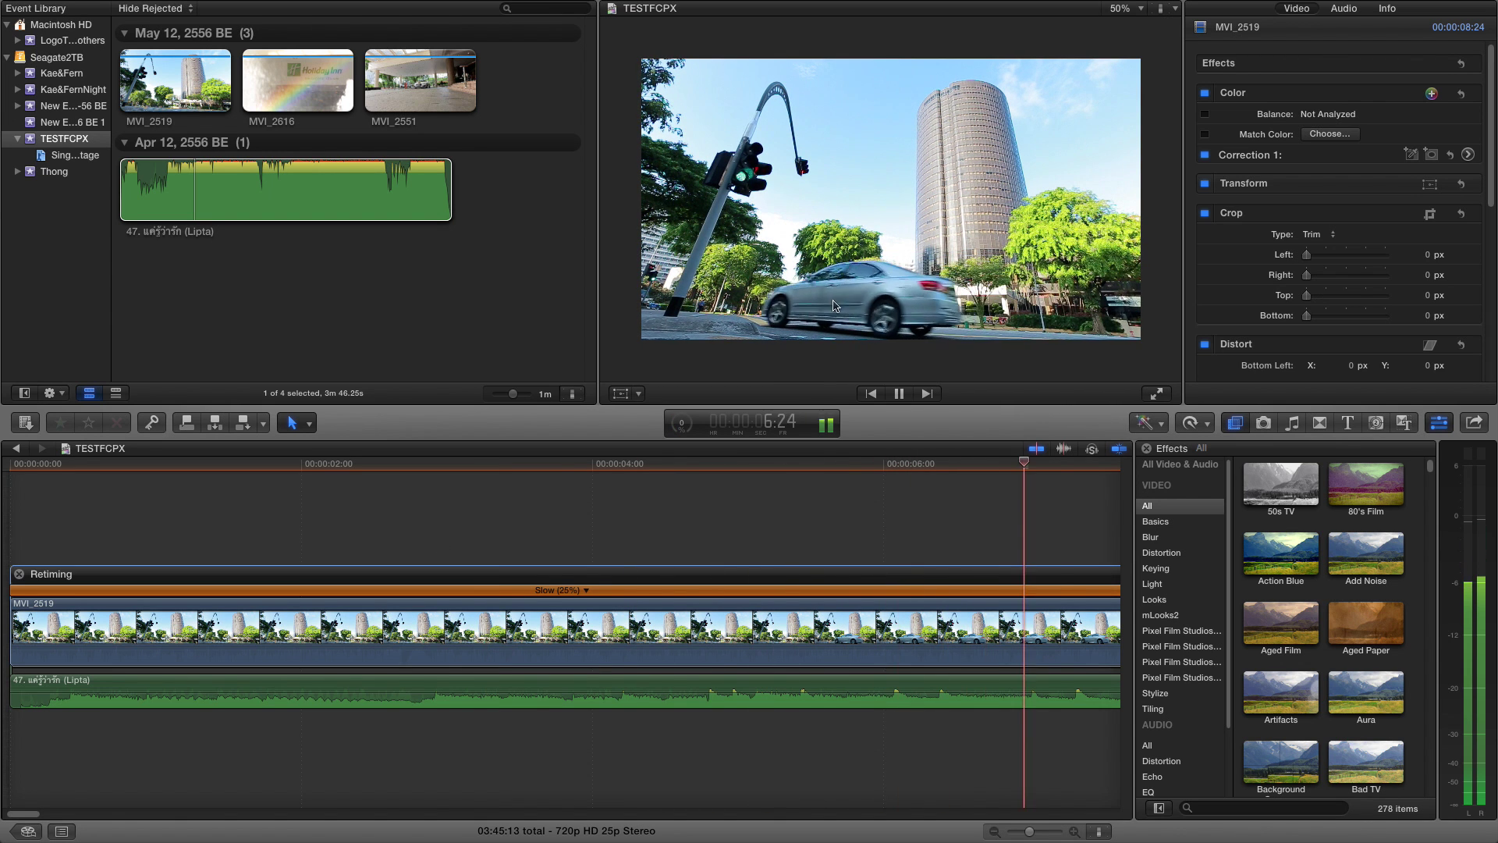
pyautogui.press('space')
pyautogui.click(437, 550)
pyautogui.press('space')
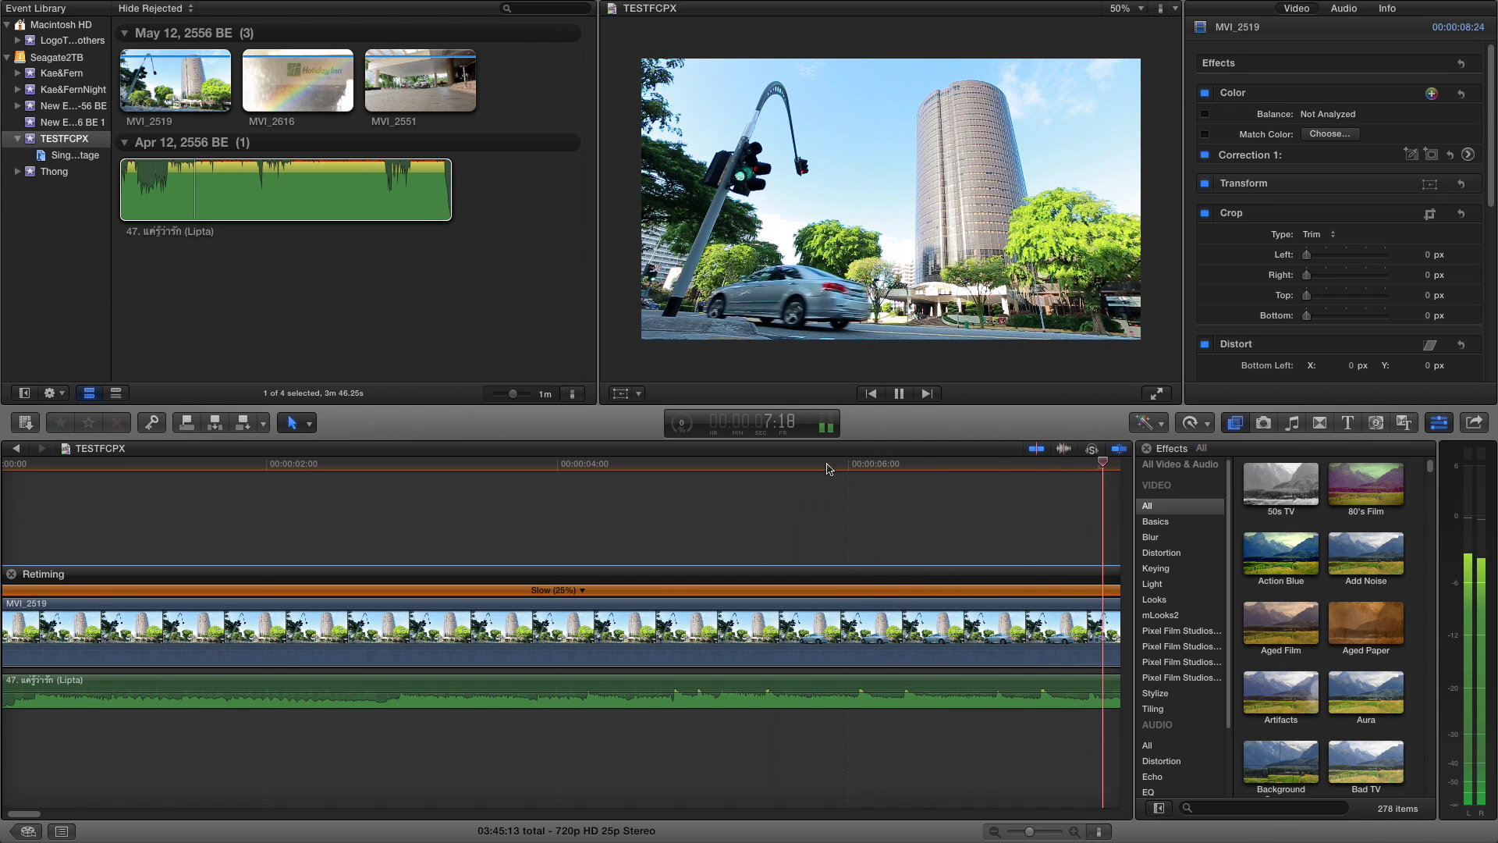
pyautogui.press('space')
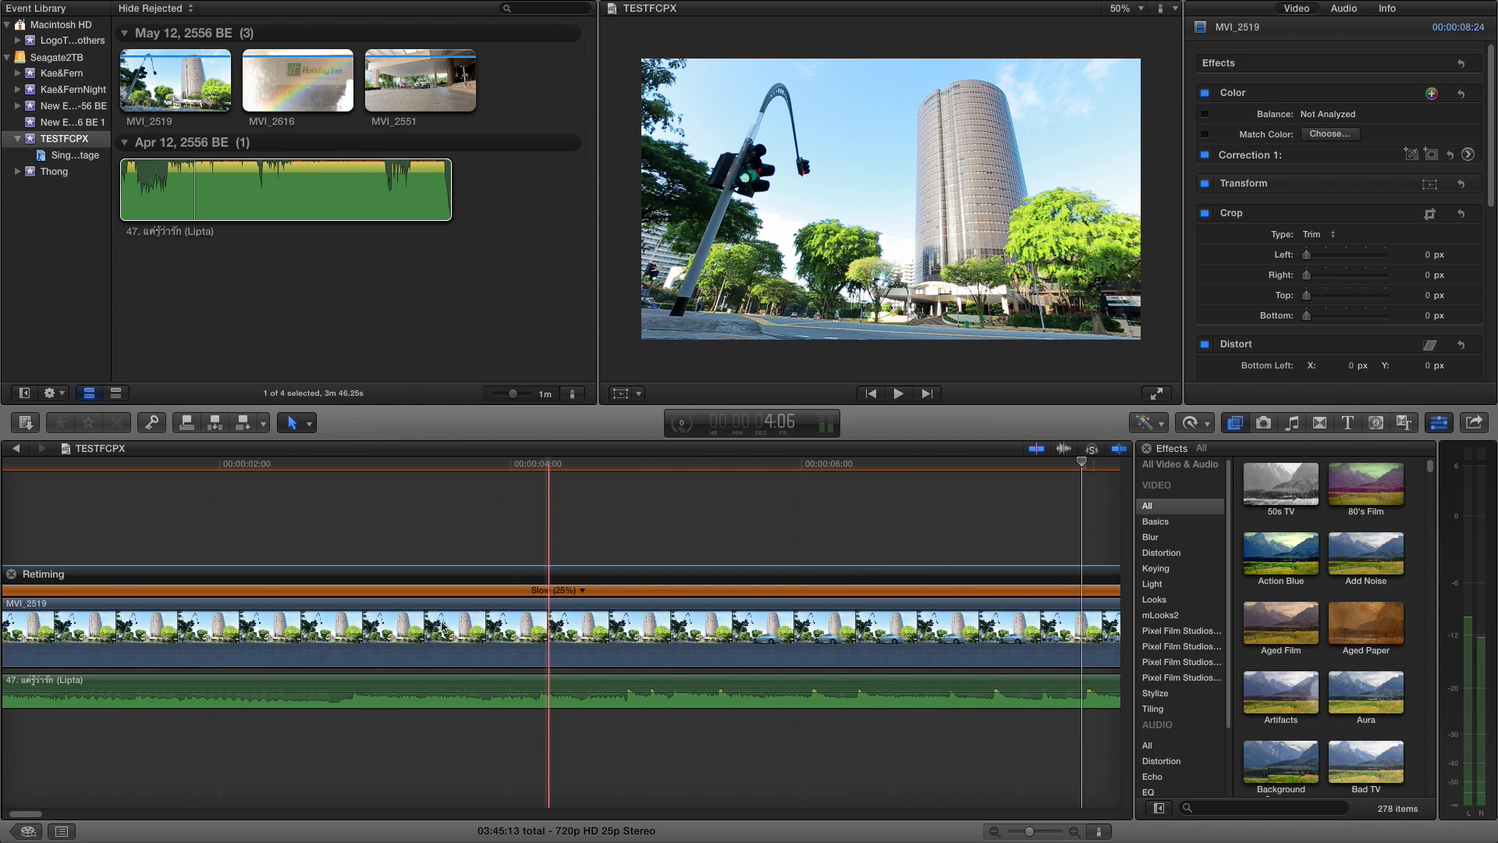
pyautogui.press('space')
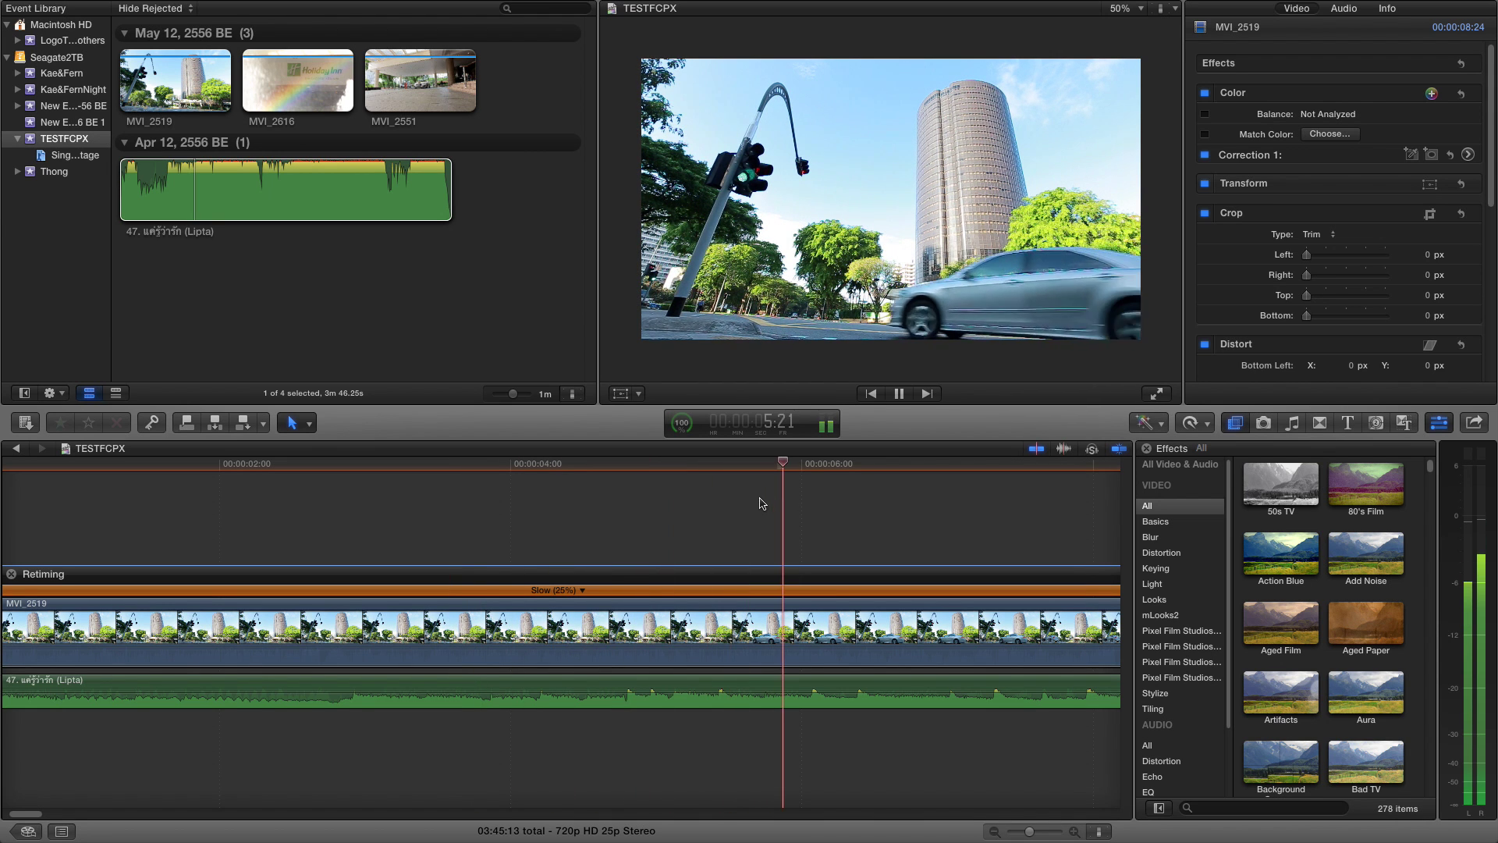
pyautogui.press('space')
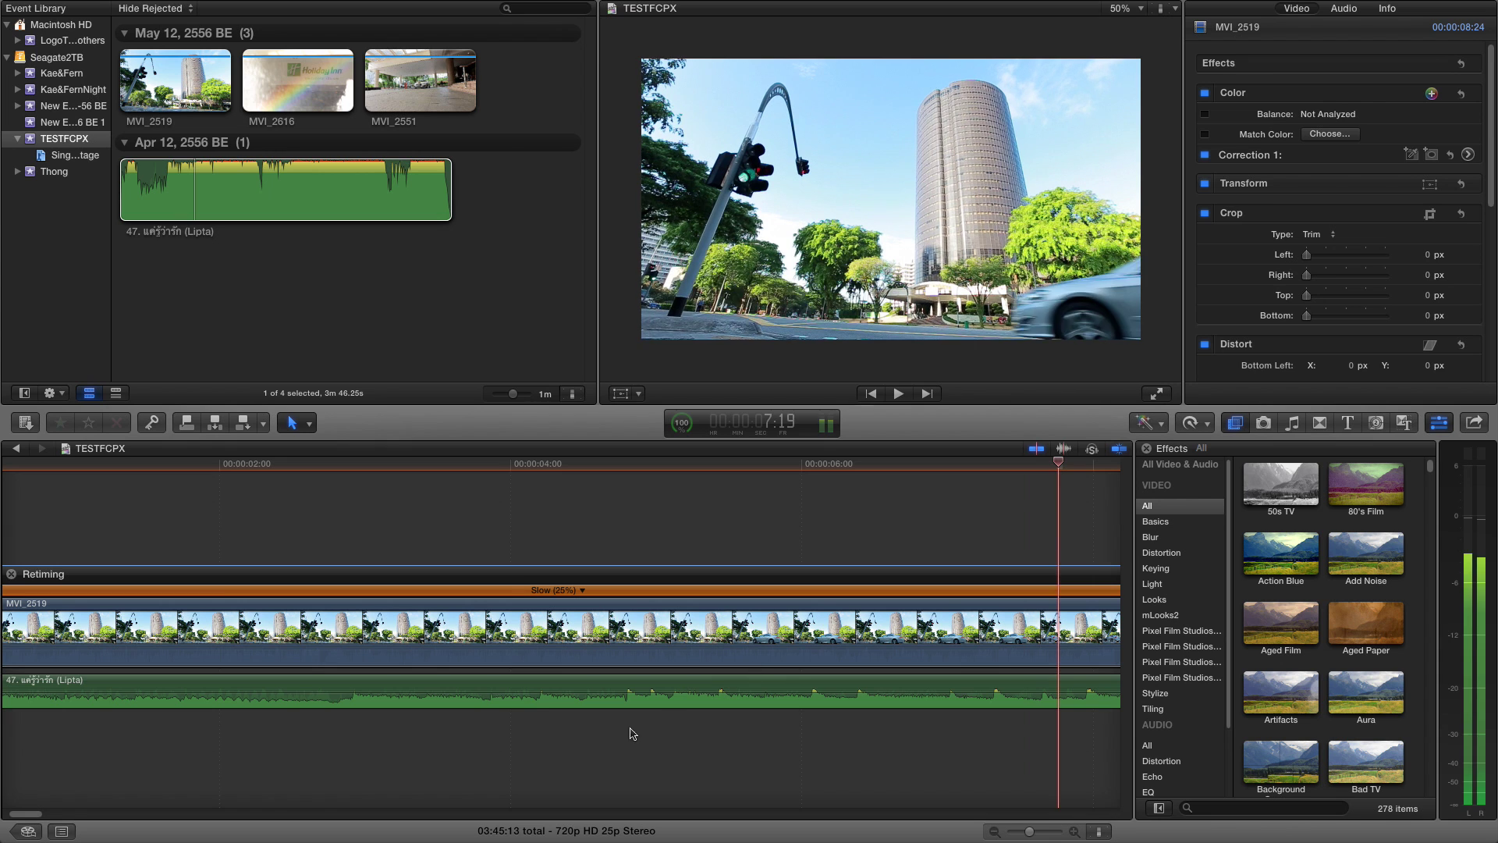
# Show the retime editor for the MVI_2616 clip and stretch its retiming bar to slow it to 58%.
pyautogui.moveTo(26, 816); pyautogui.dragTo(41, 816)
pyautogui.click(335, 630)
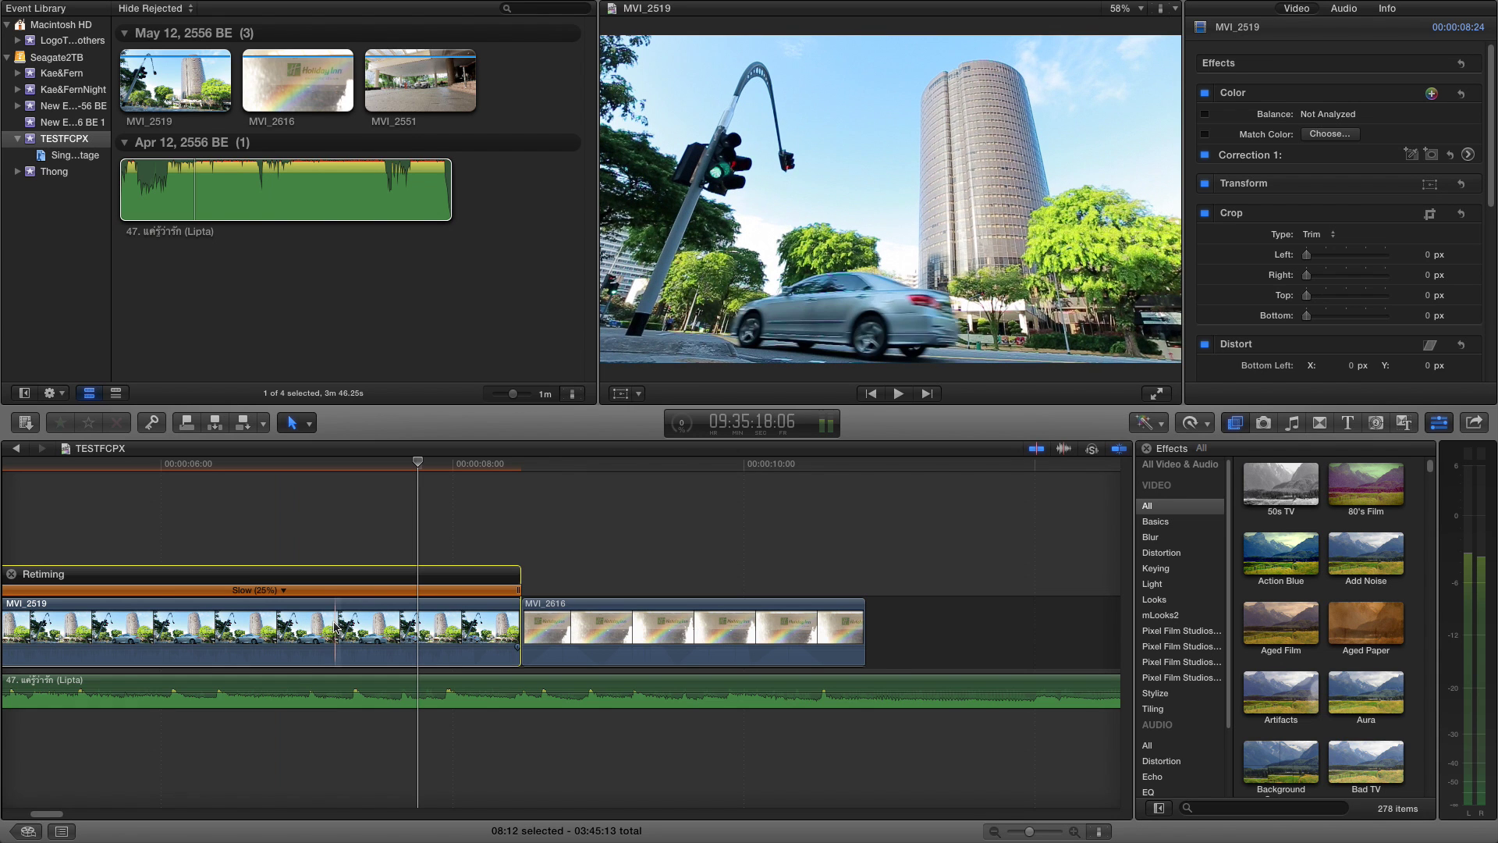
pyautogui.click(630, 637)
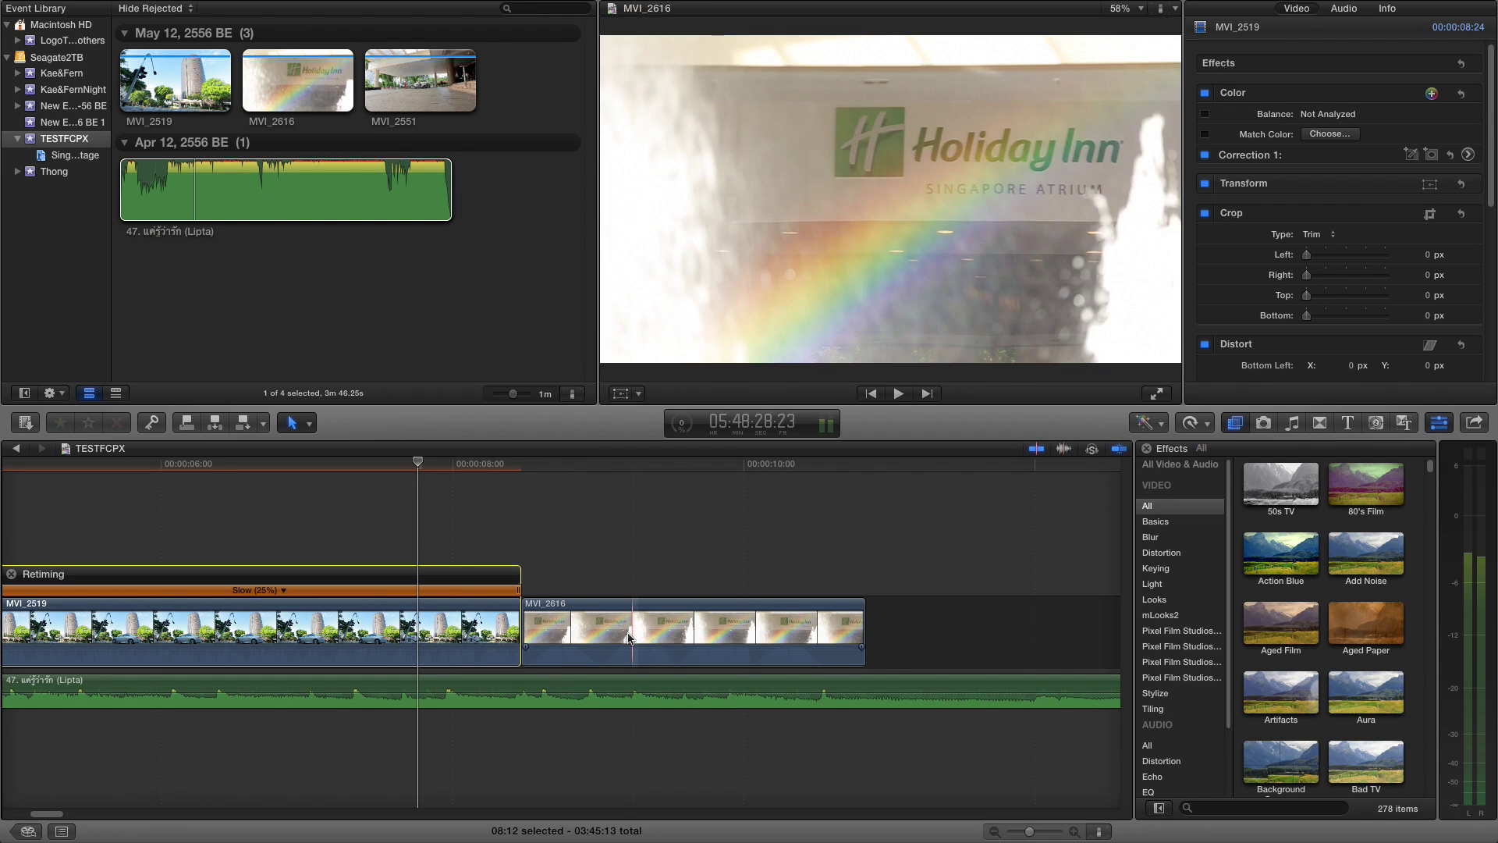
pyautogui.press('super+r')
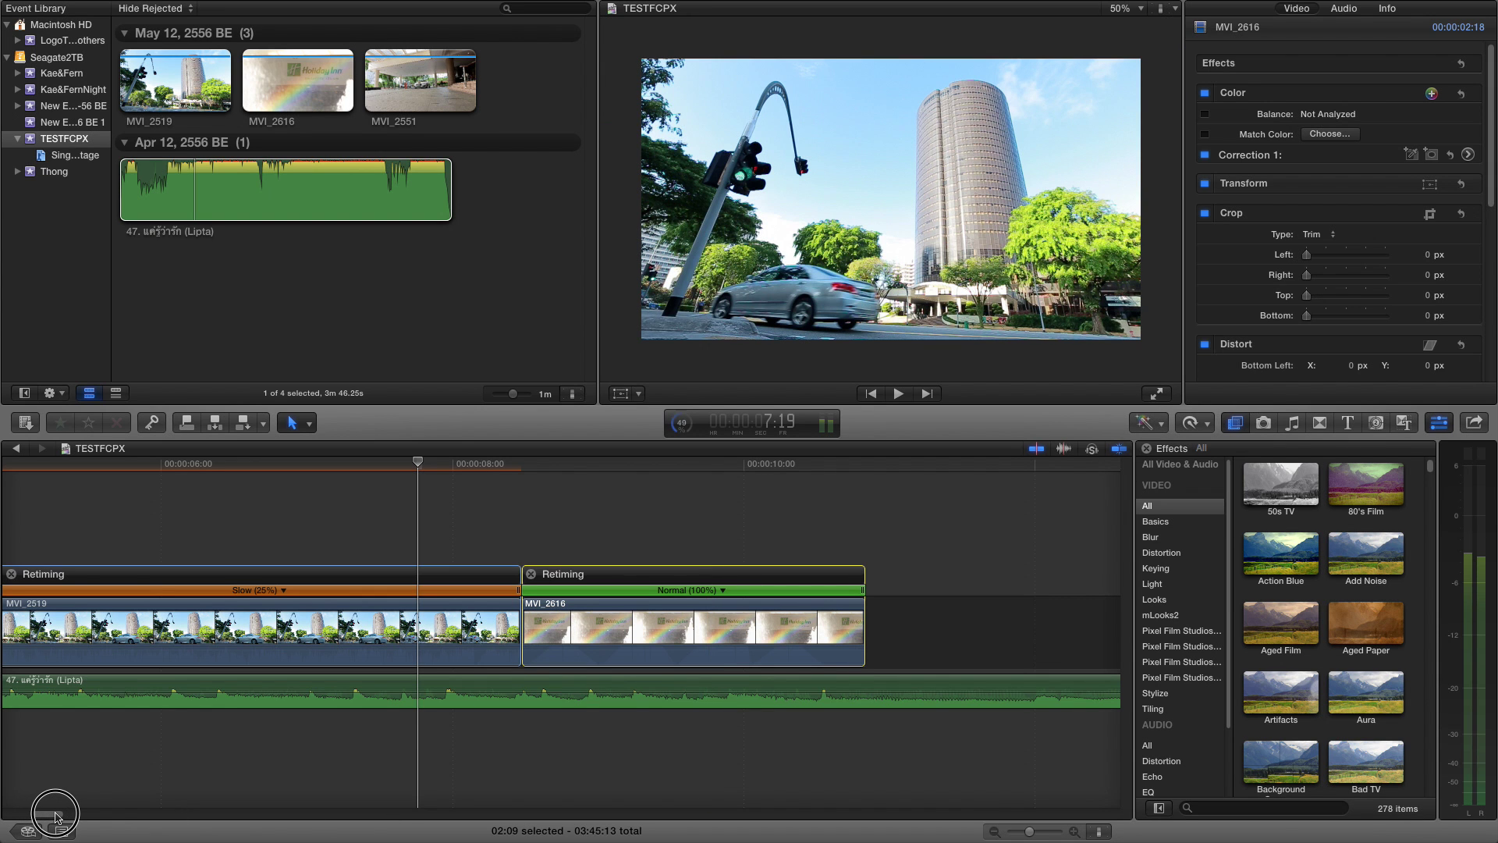
pyautogui.hscroll(5, 63, 816)
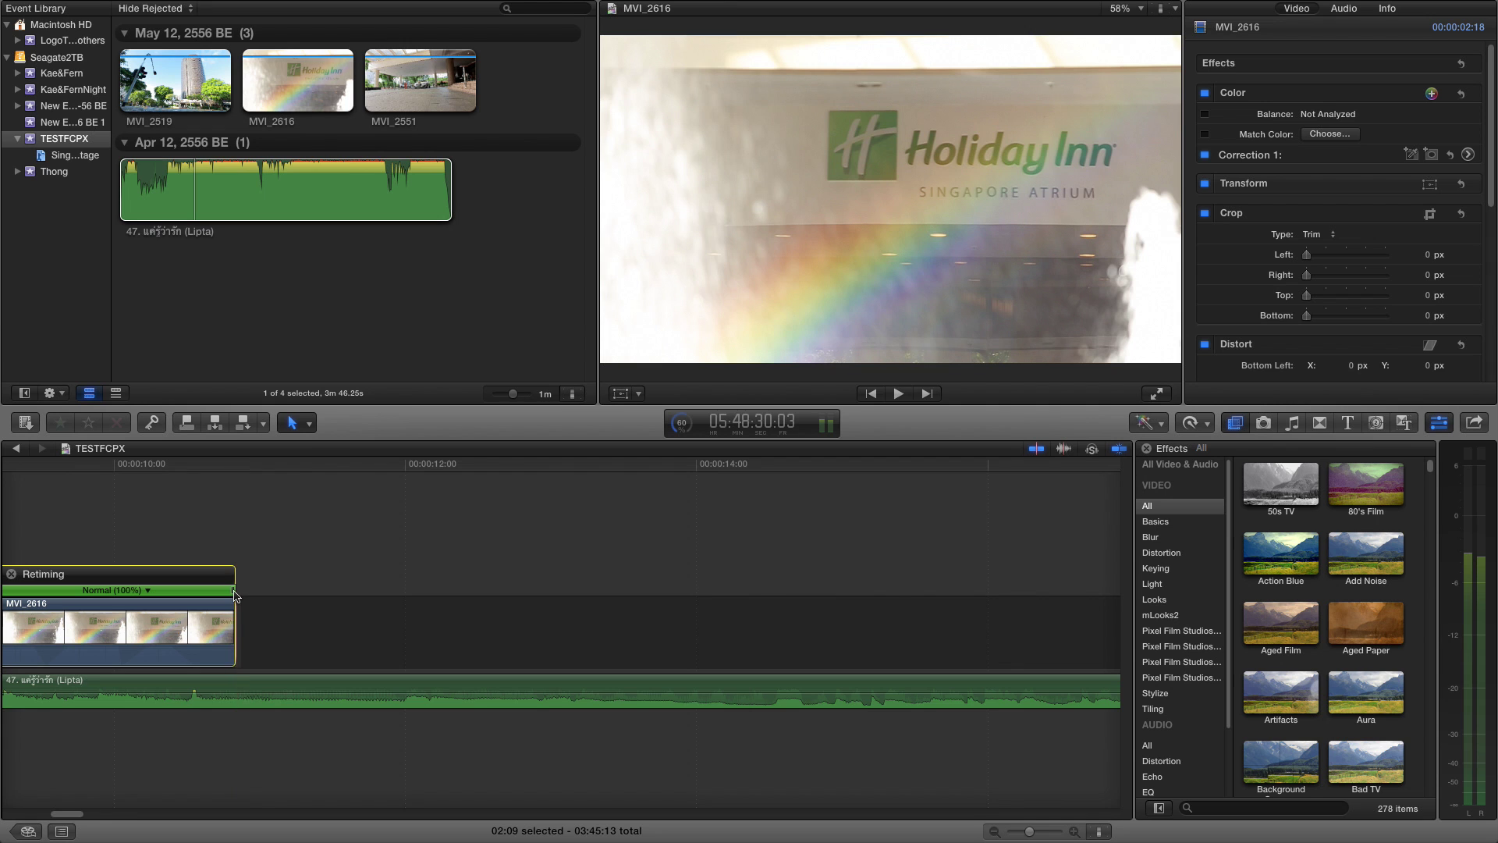
pyautogui.moveTo(233, 591); pyautogui.dragTo(482, 594)
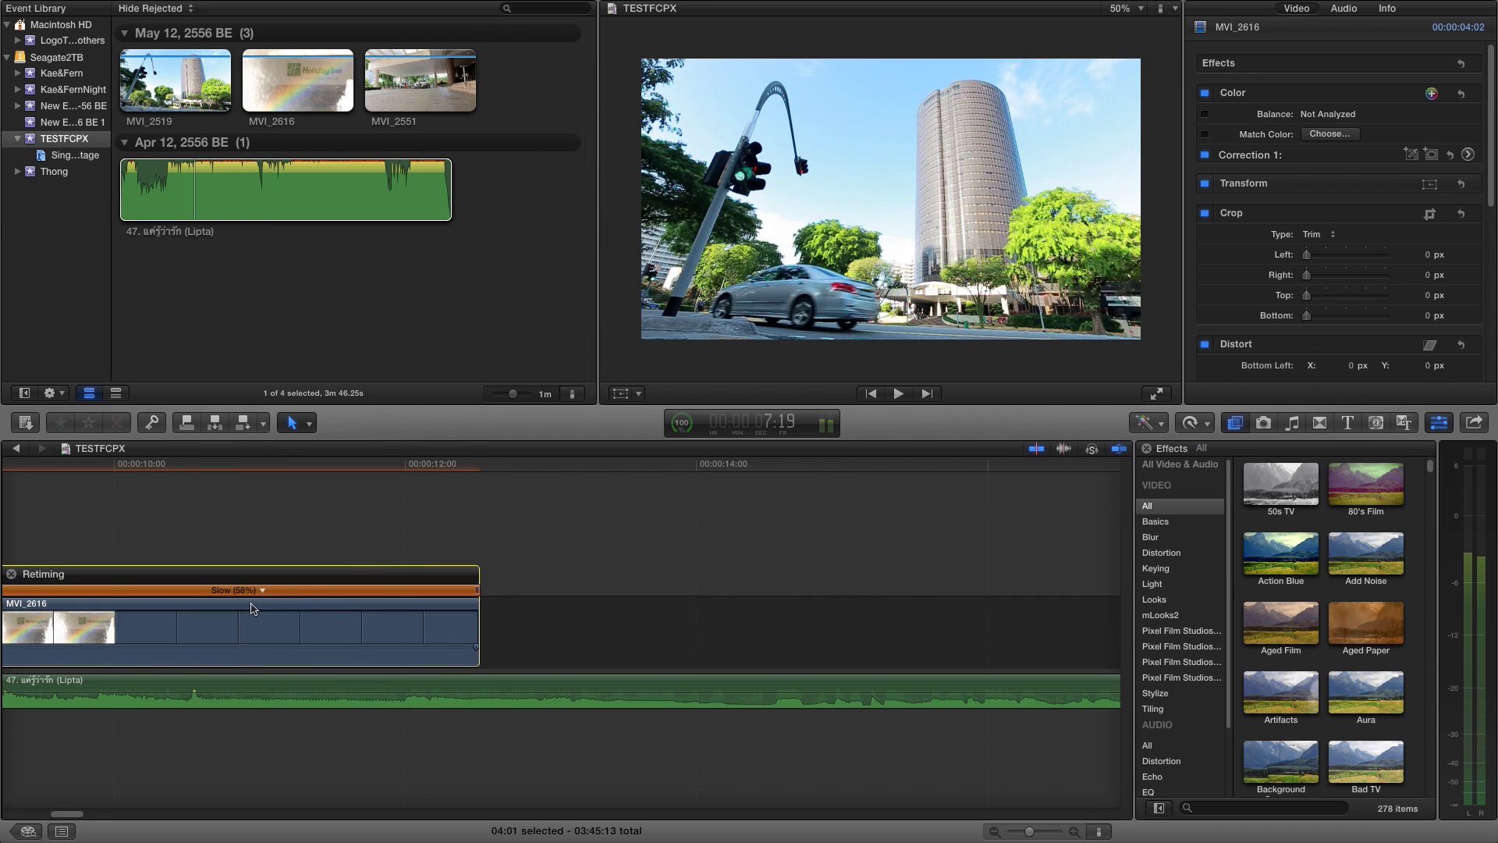
pyautogui.moveTo(67, 813); pyautogui.dragTo(58, 818)
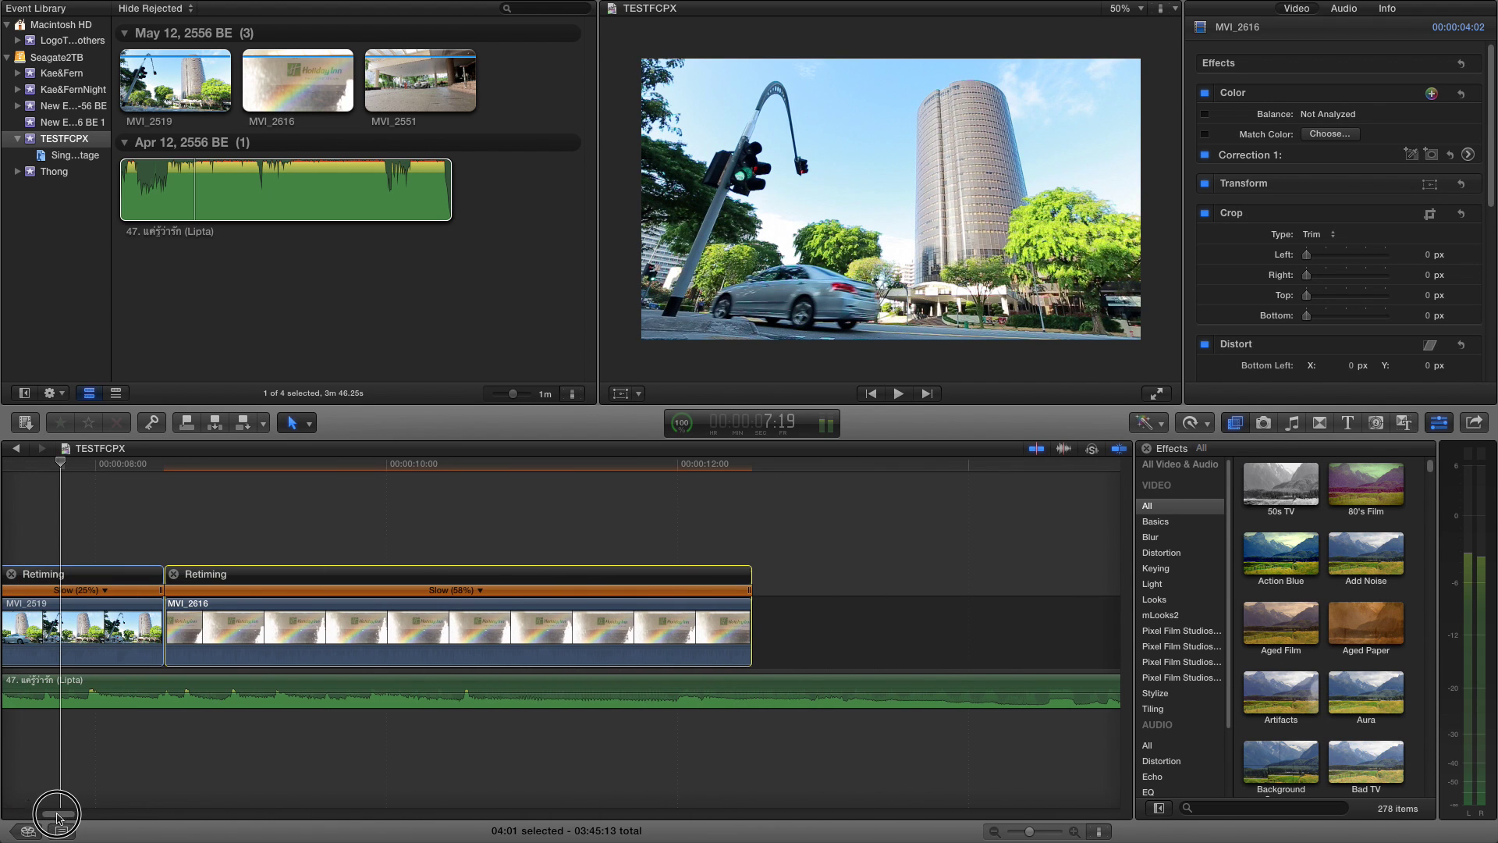
pyautogui.click(105, 591)
pyautogui.moveTo(206, 605)
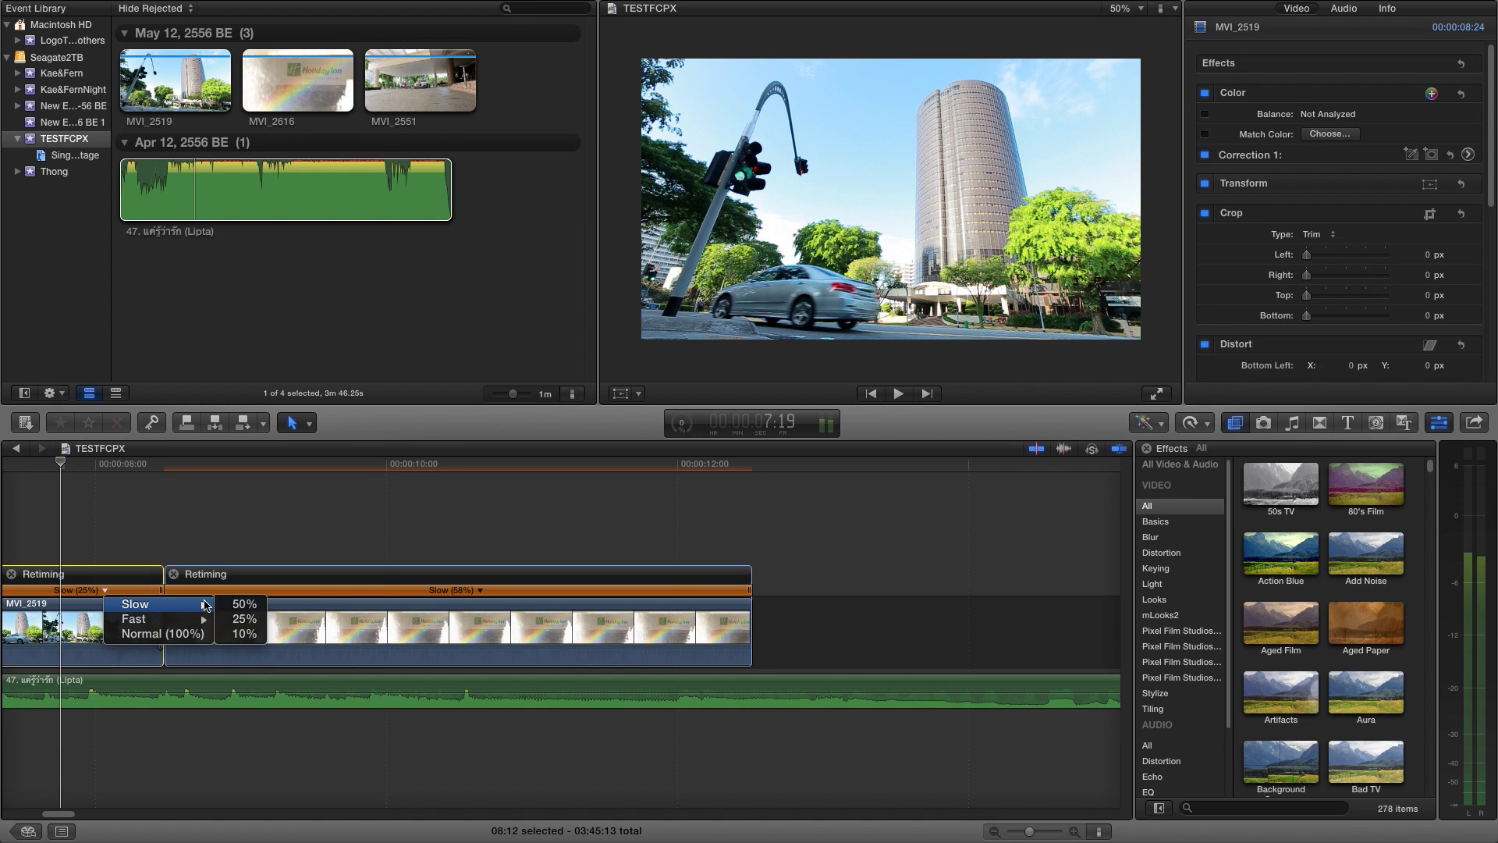
pyautogui.click(164, 539)
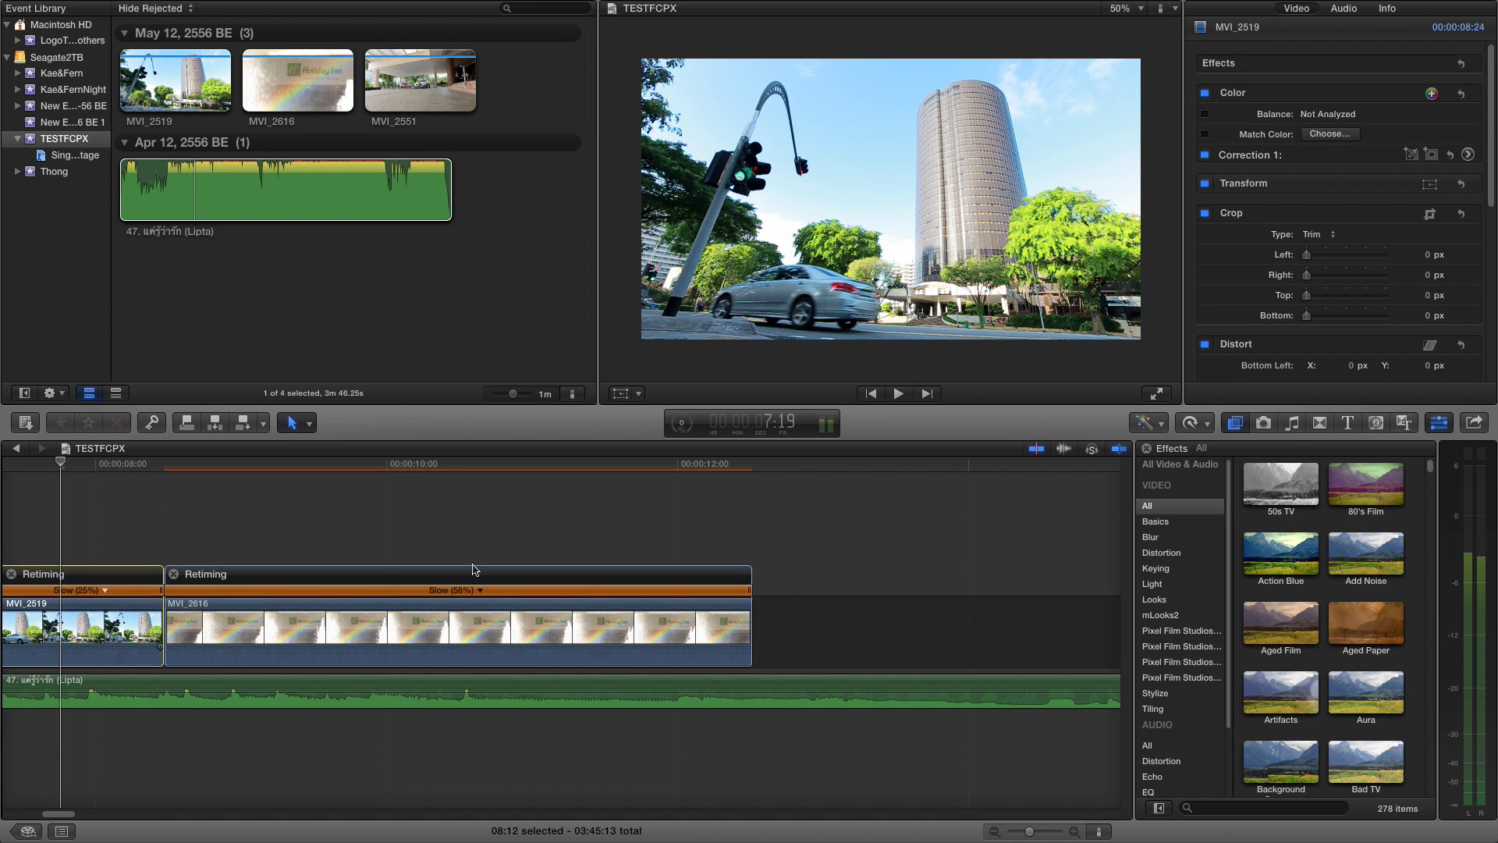
# Fine-tune the end of MVI_2616's retiming bar to 59% speed, giving a clip duration of 4 seconds.
pyautogui.moveTo(743, 592); pyautogui.dragTo(747, 593)
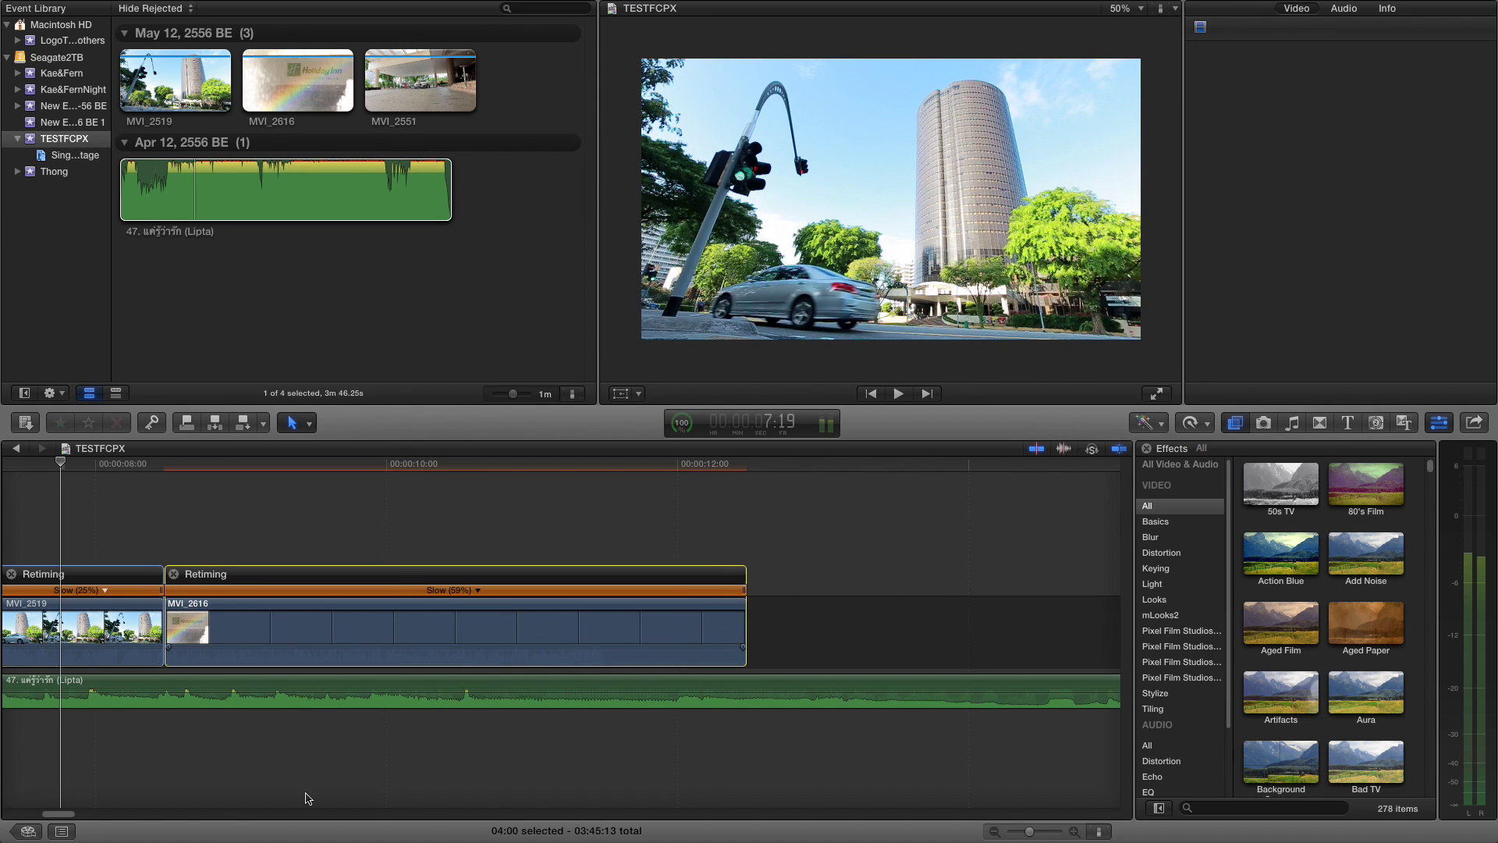
pyautogui.moveTo(70, 820); pyautogui.dragTo(68, 821)
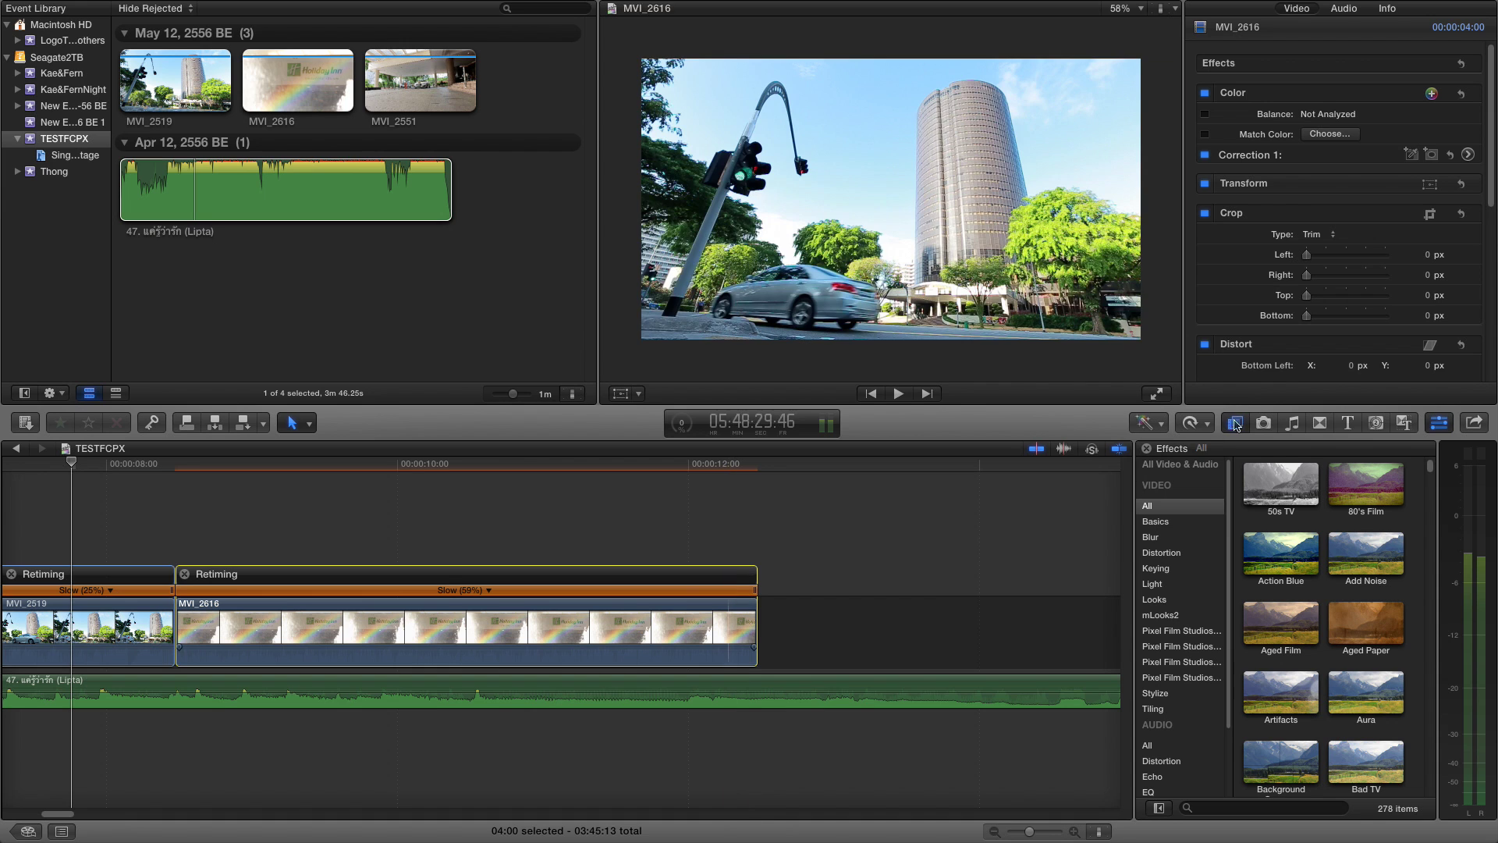
# Hide the retime editor of the MVI_2616 clip in the timeline.
pyautogui.press('super+r')
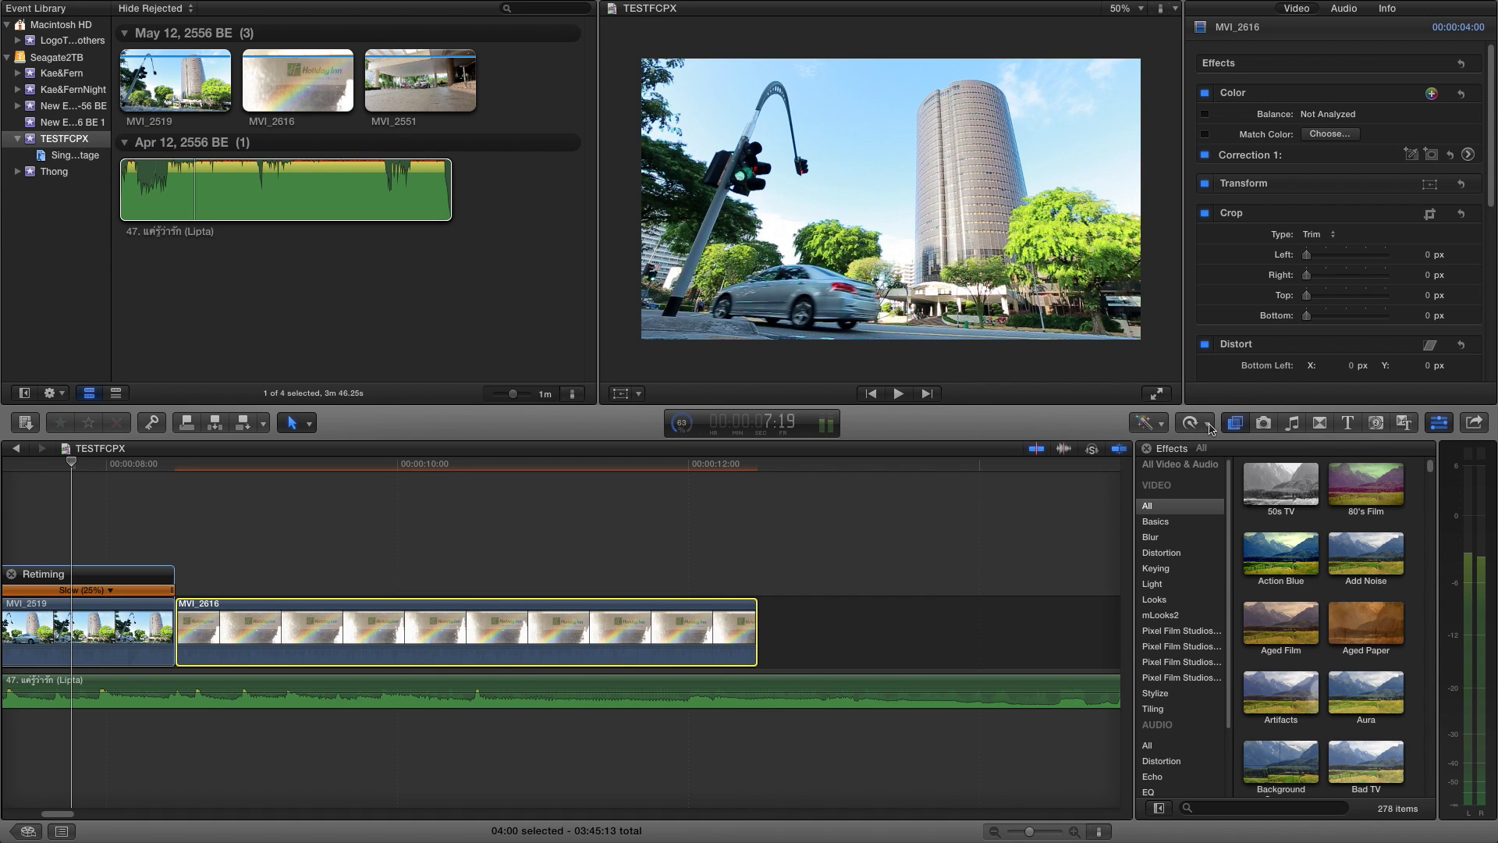
pyautogui.click(1208, 425)
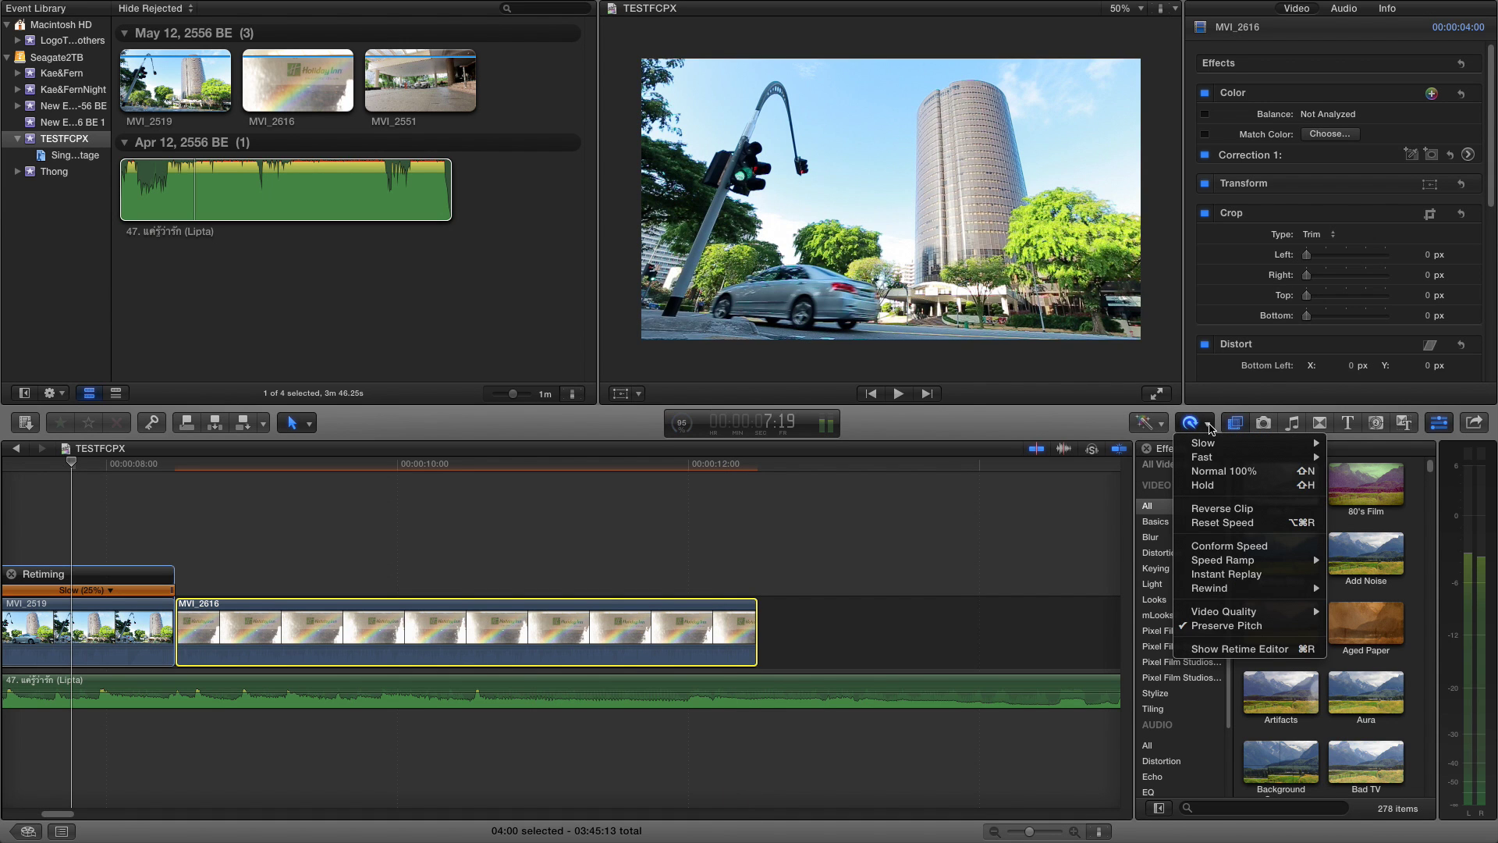
pyautogui.click(1359, 624)
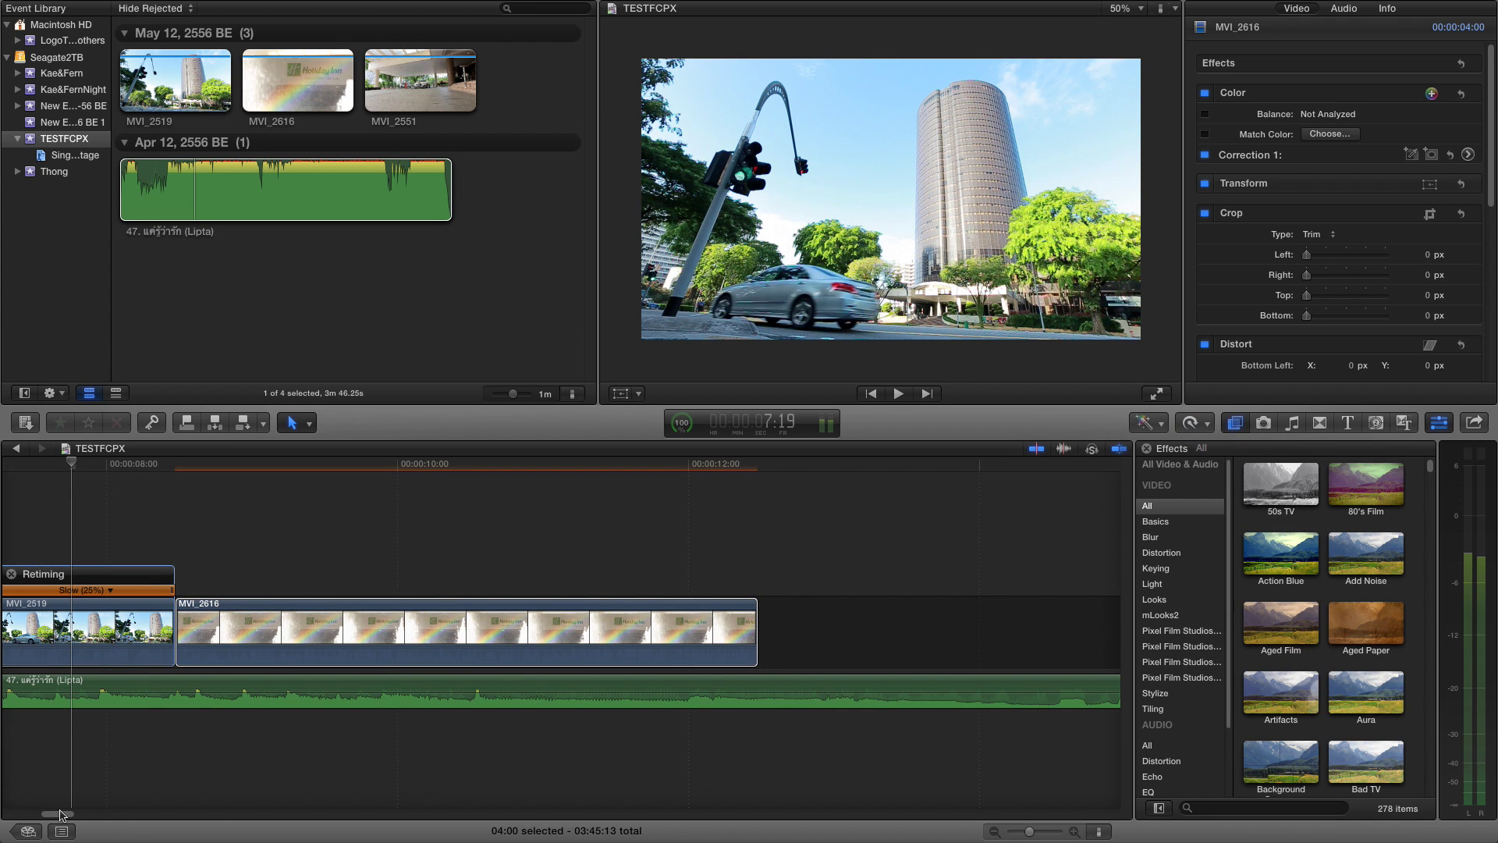
pyautogui.click(74, 816)
pyautogui.moveTo(73, 816); pyautogui.dragTo(79, 816)
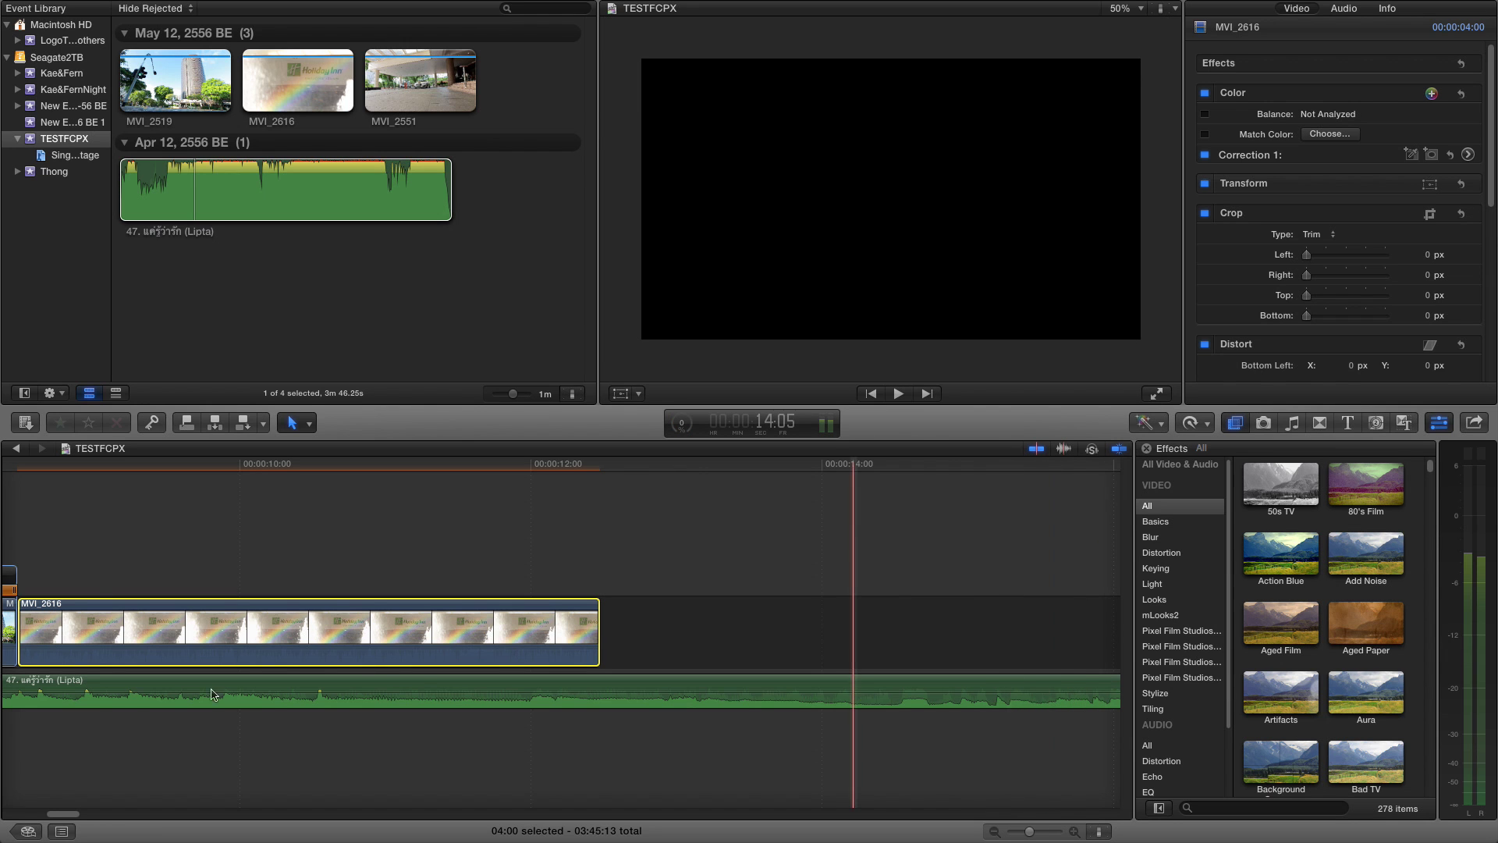
pyautogui.moveTo(66, 818); pyautogui.dragTo(57, 817)
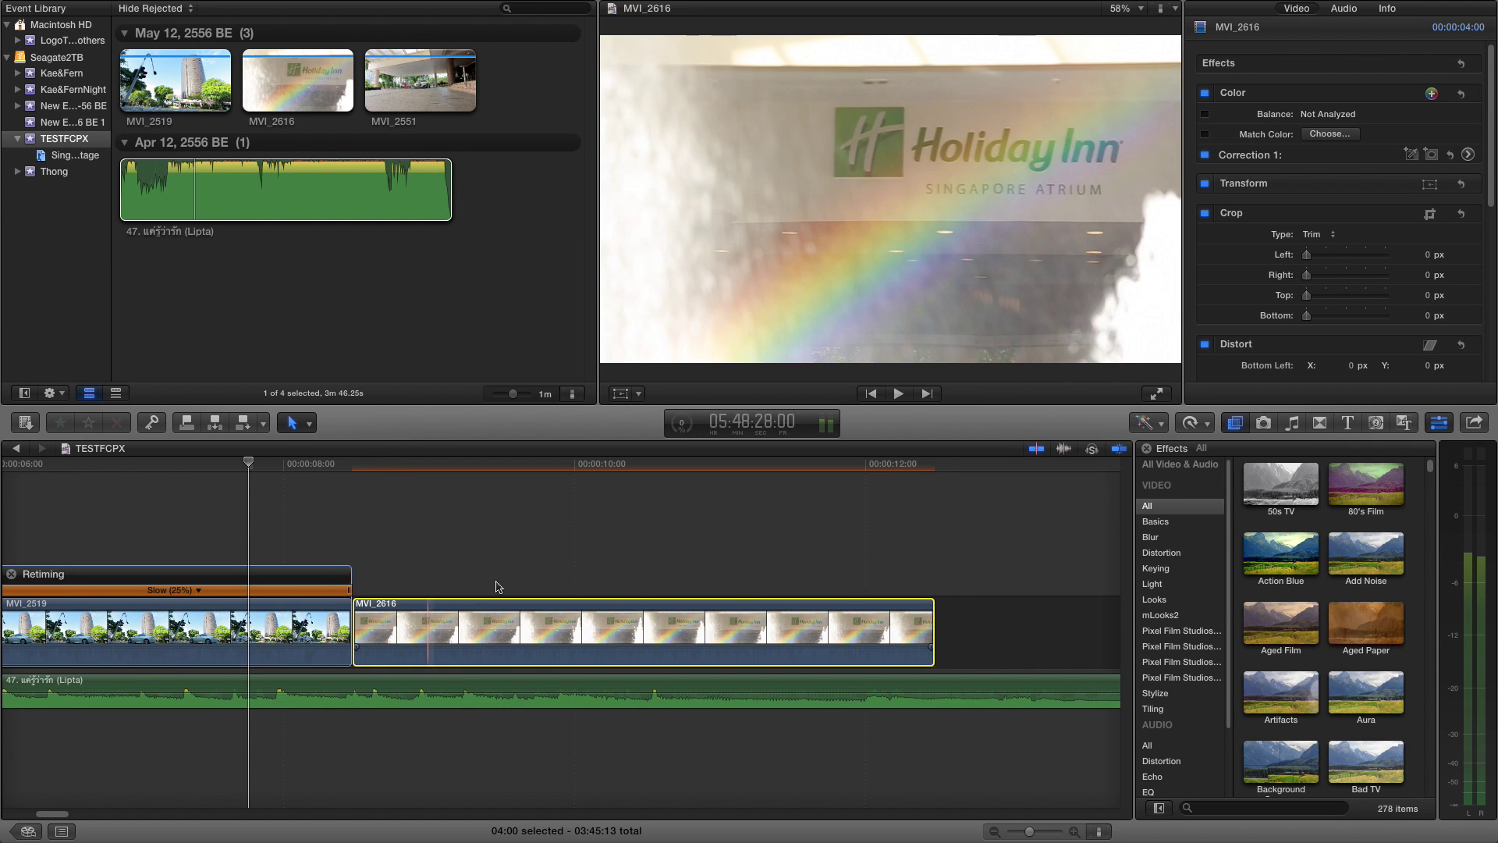
# Add a Cross Dissolve transition at the cut between the MVI_2519 and MVI_2616 clips.
pyautogui.click(1318, 423)
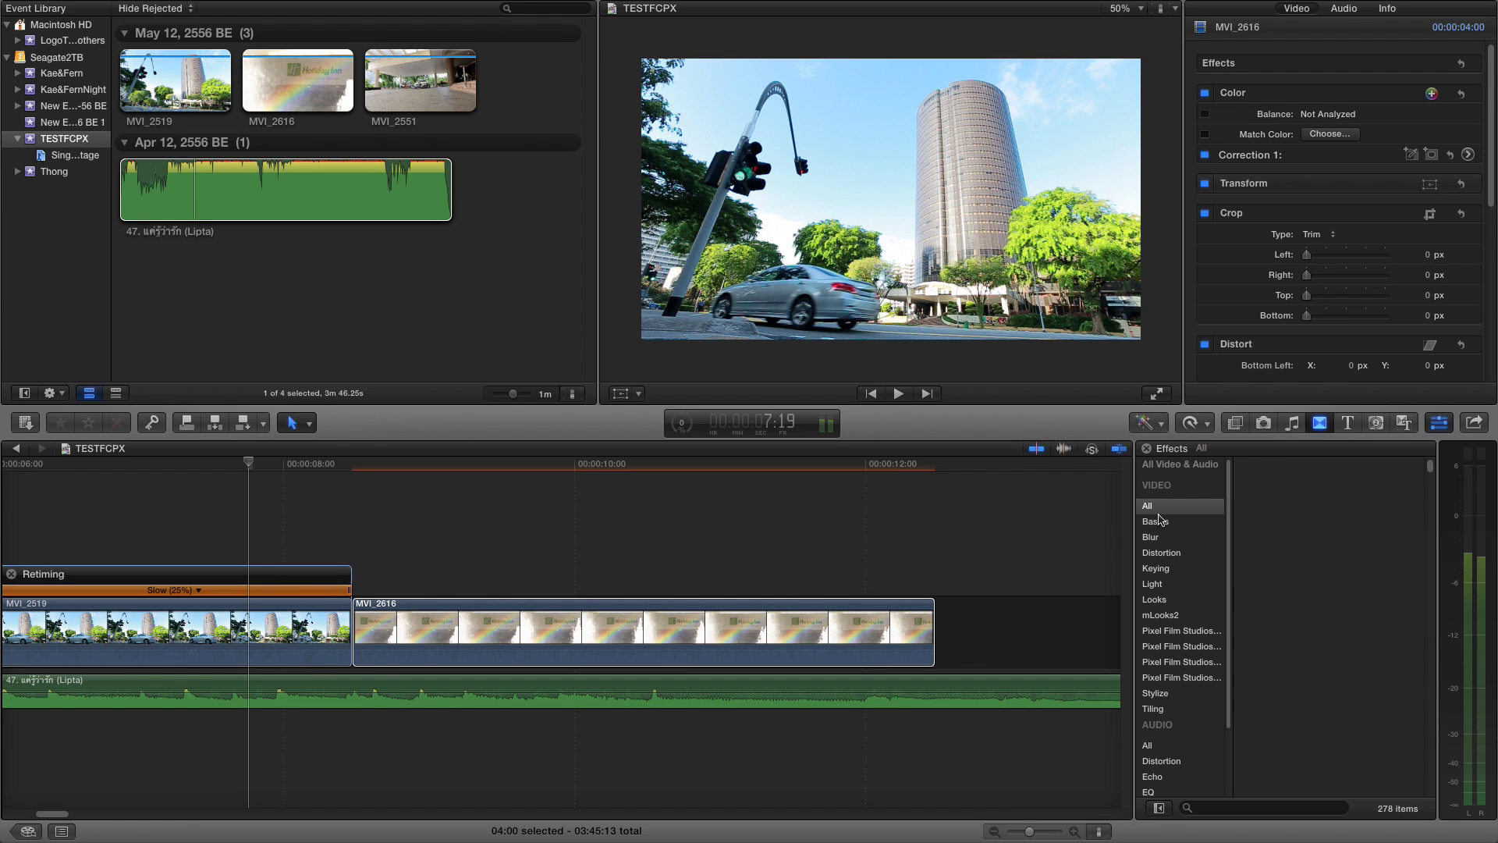
pyautogui.click(1317, 424)
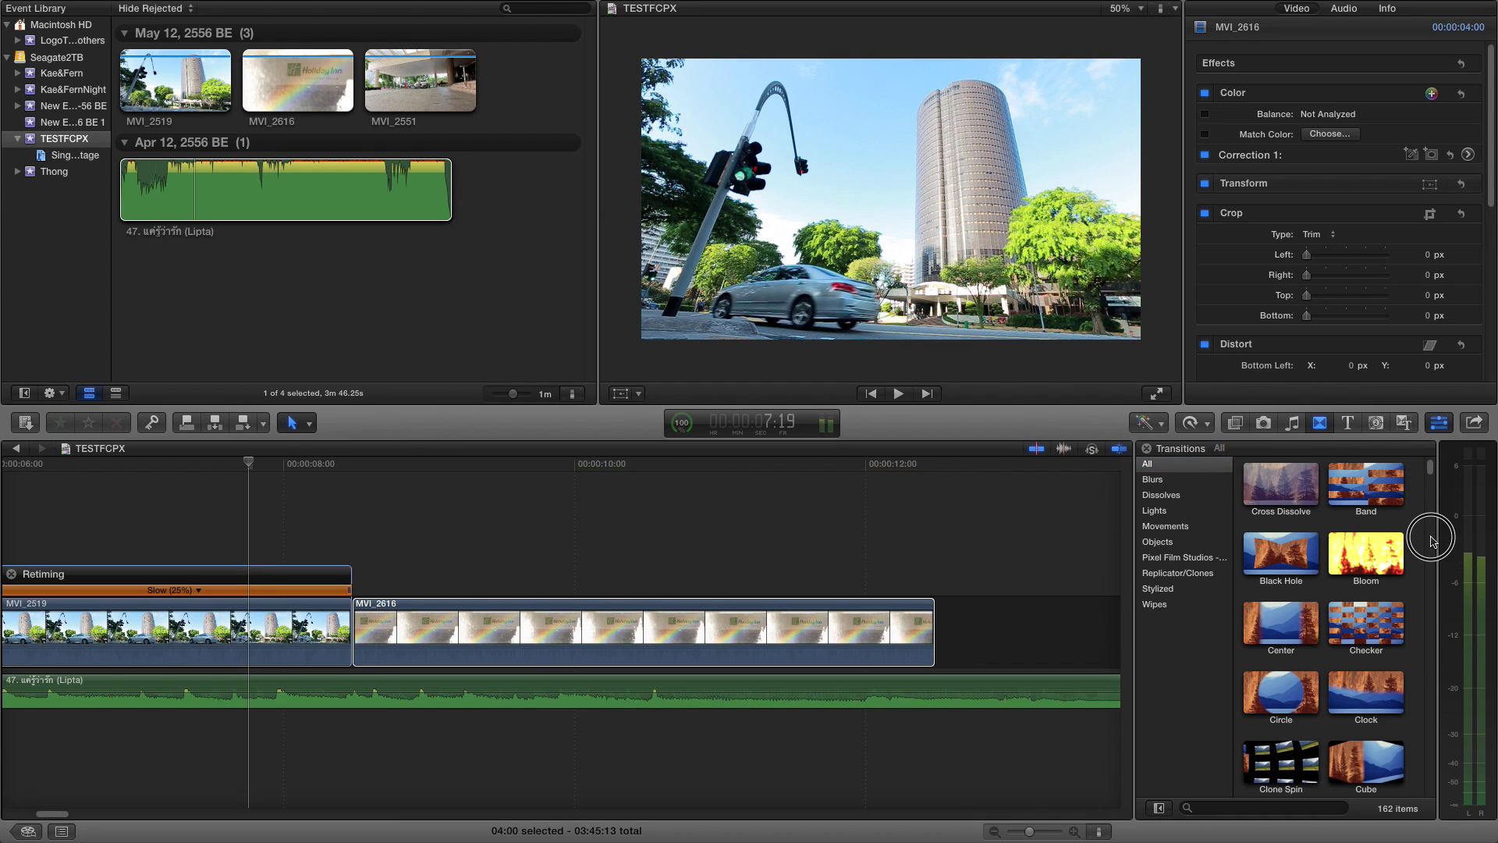
pyautogui.scroll(-10, 1433, 540)
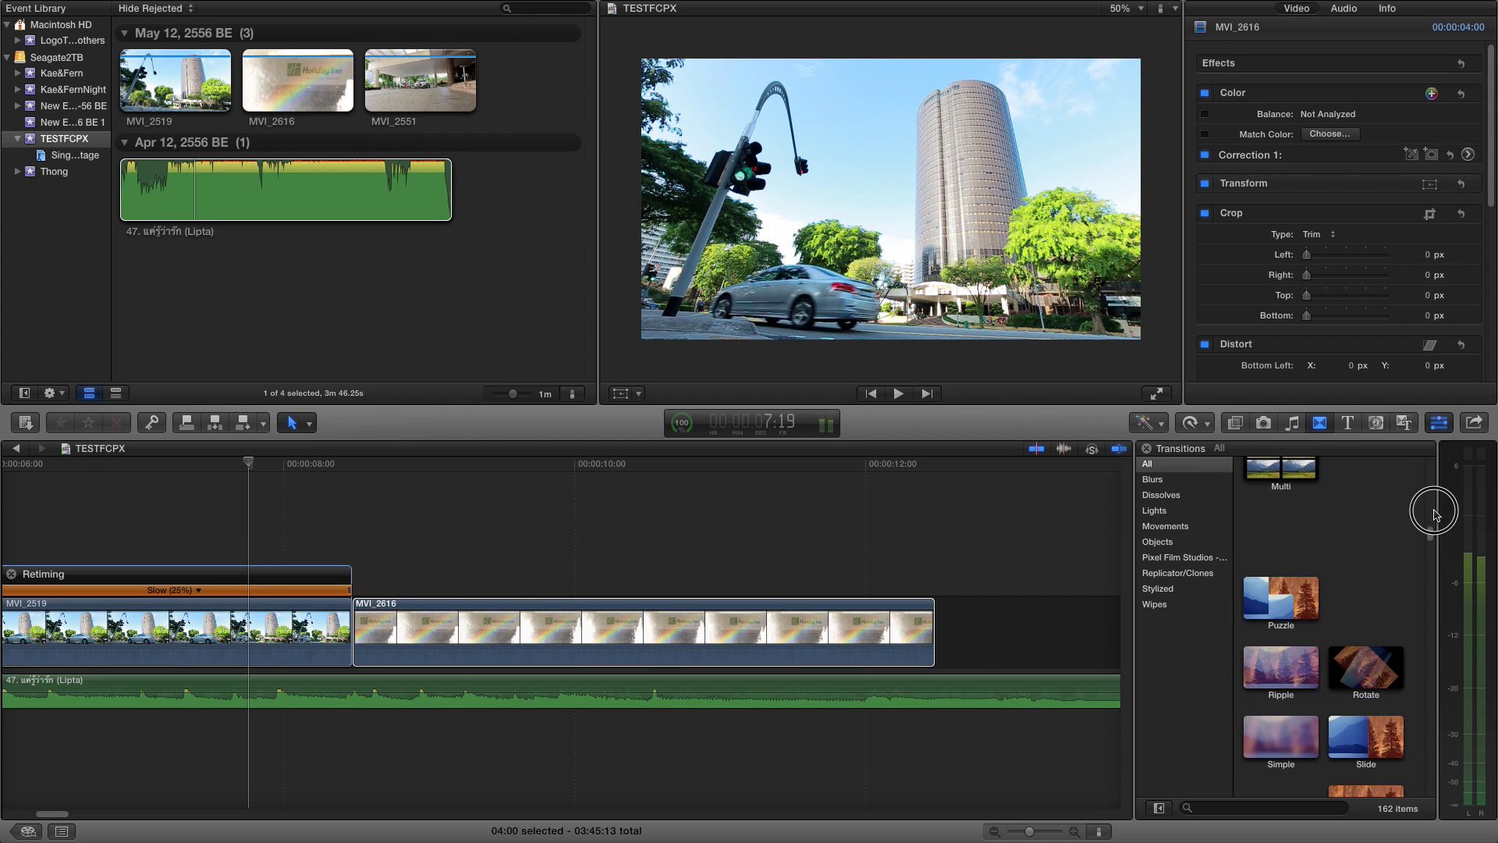
pyautogui.scroll(10, 1434, 513)
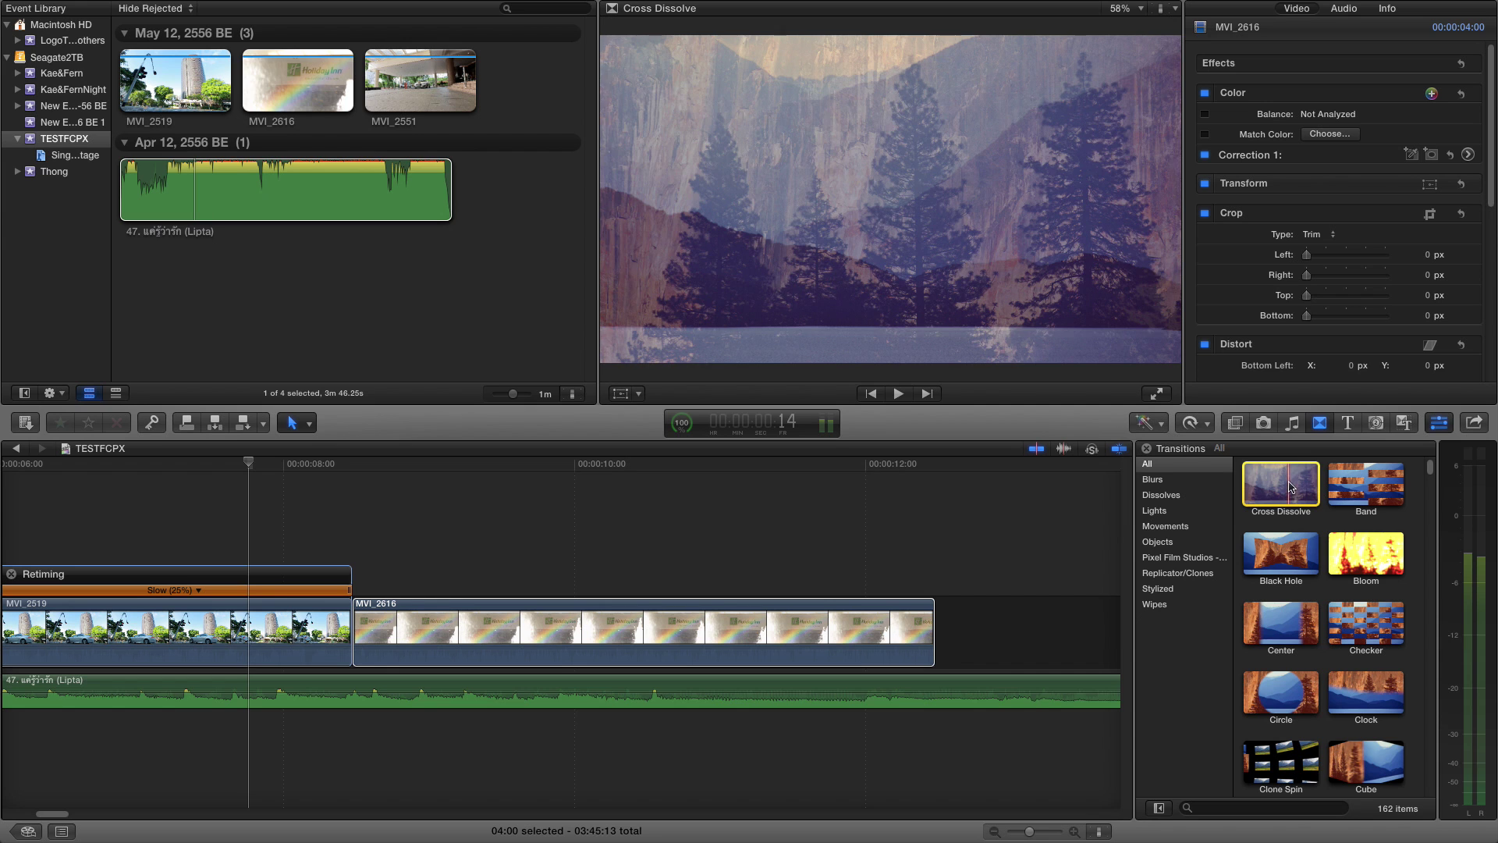
pyautogui.moveTo(1292, 488); pyautogui.dragTo(462, 559)
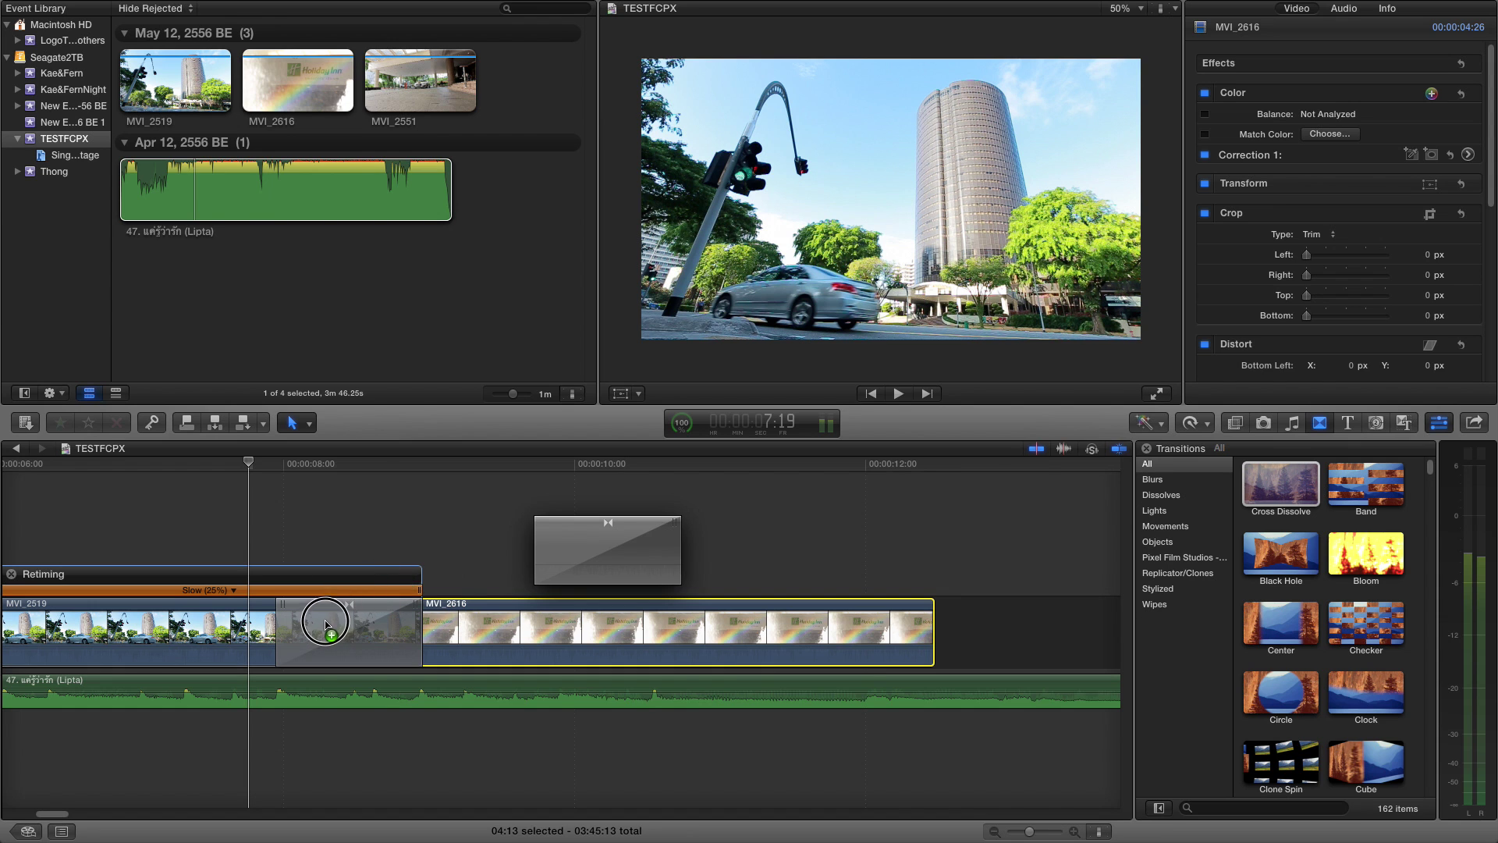
pyautogui.moveTo(324, 624); pyautogui.dragTo(324, 626)
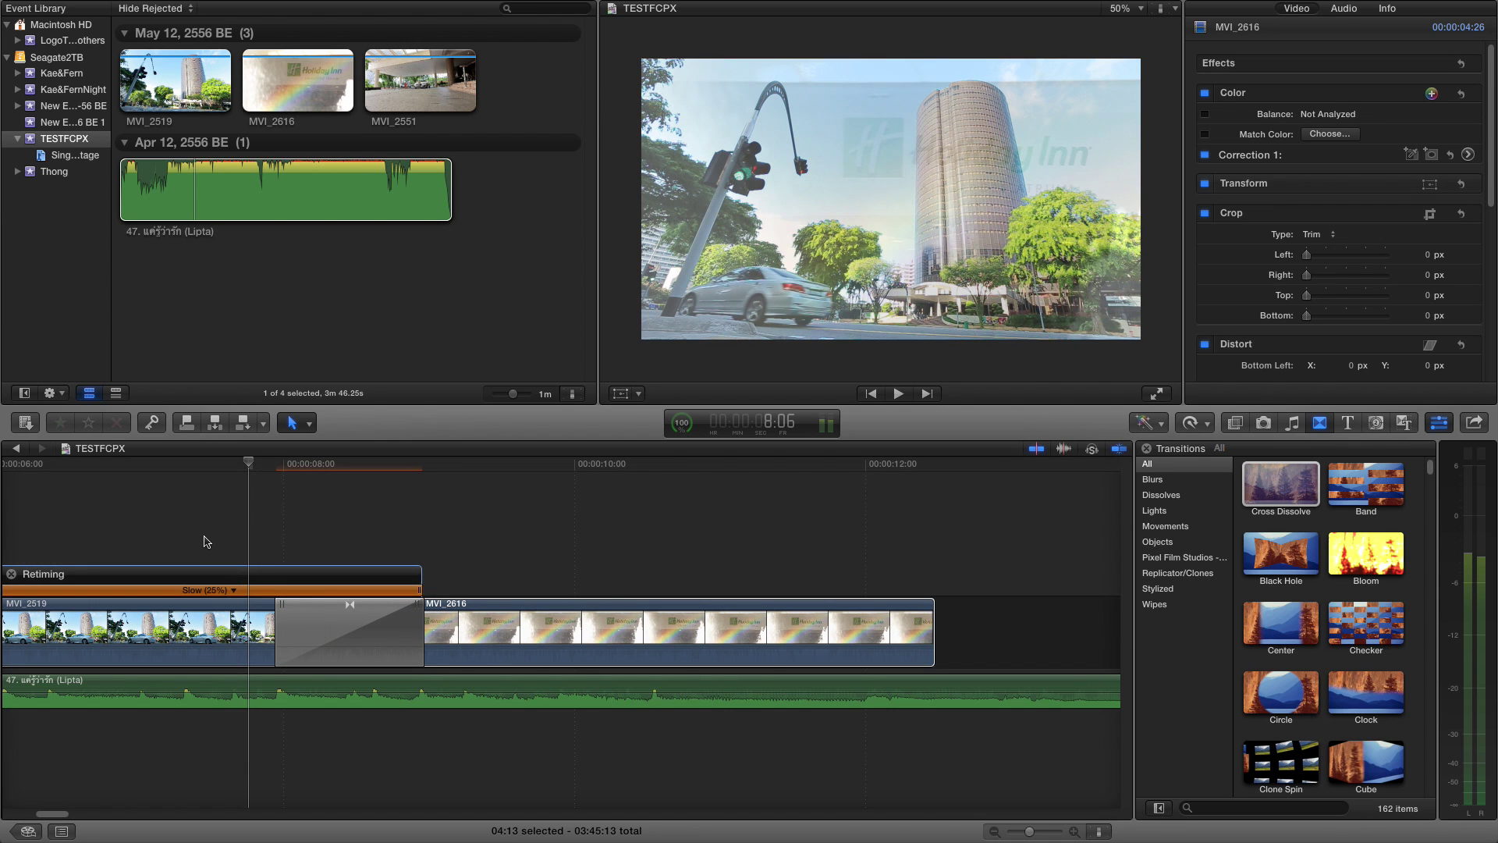
# Play the timeline from just before the cross dissolve through the MVI_2616 clip to review the transition.
pyautogui.click(205, 540)
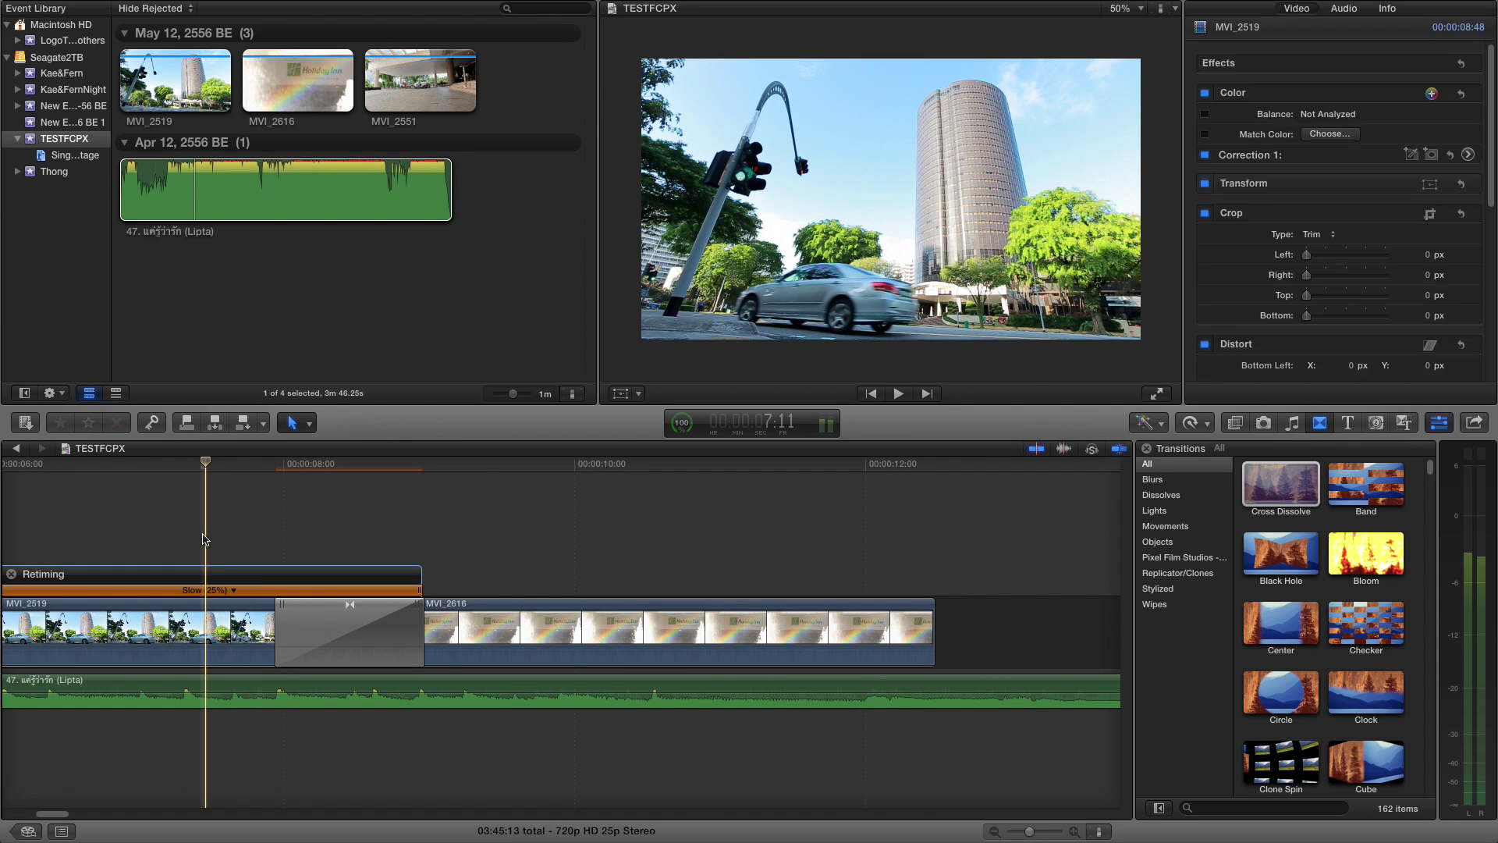
pyautogui.press('space')
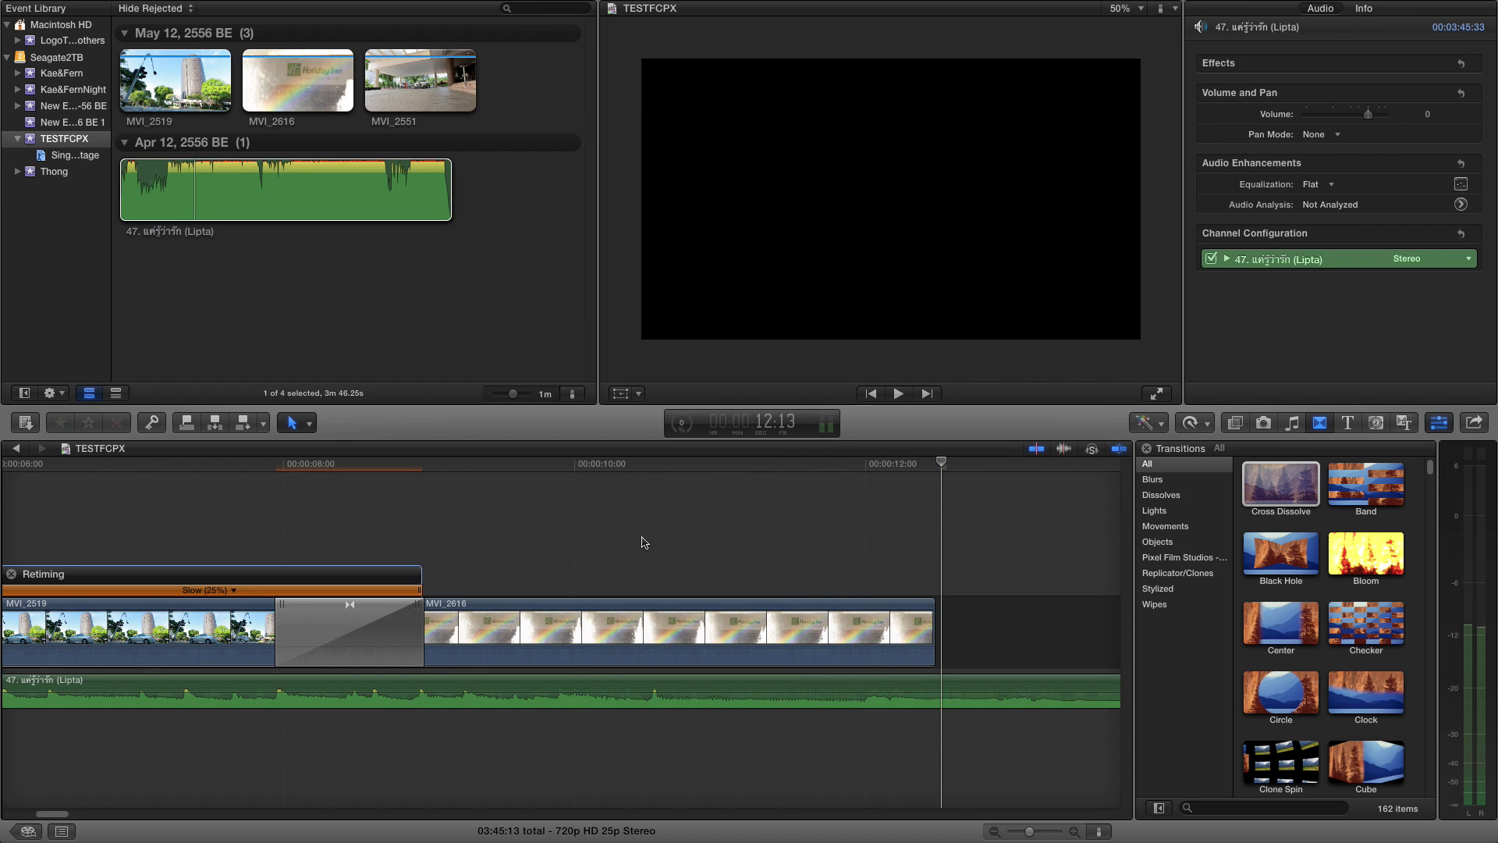
pyautogui.click(643, 593)
pyautogui.click(382, 613)
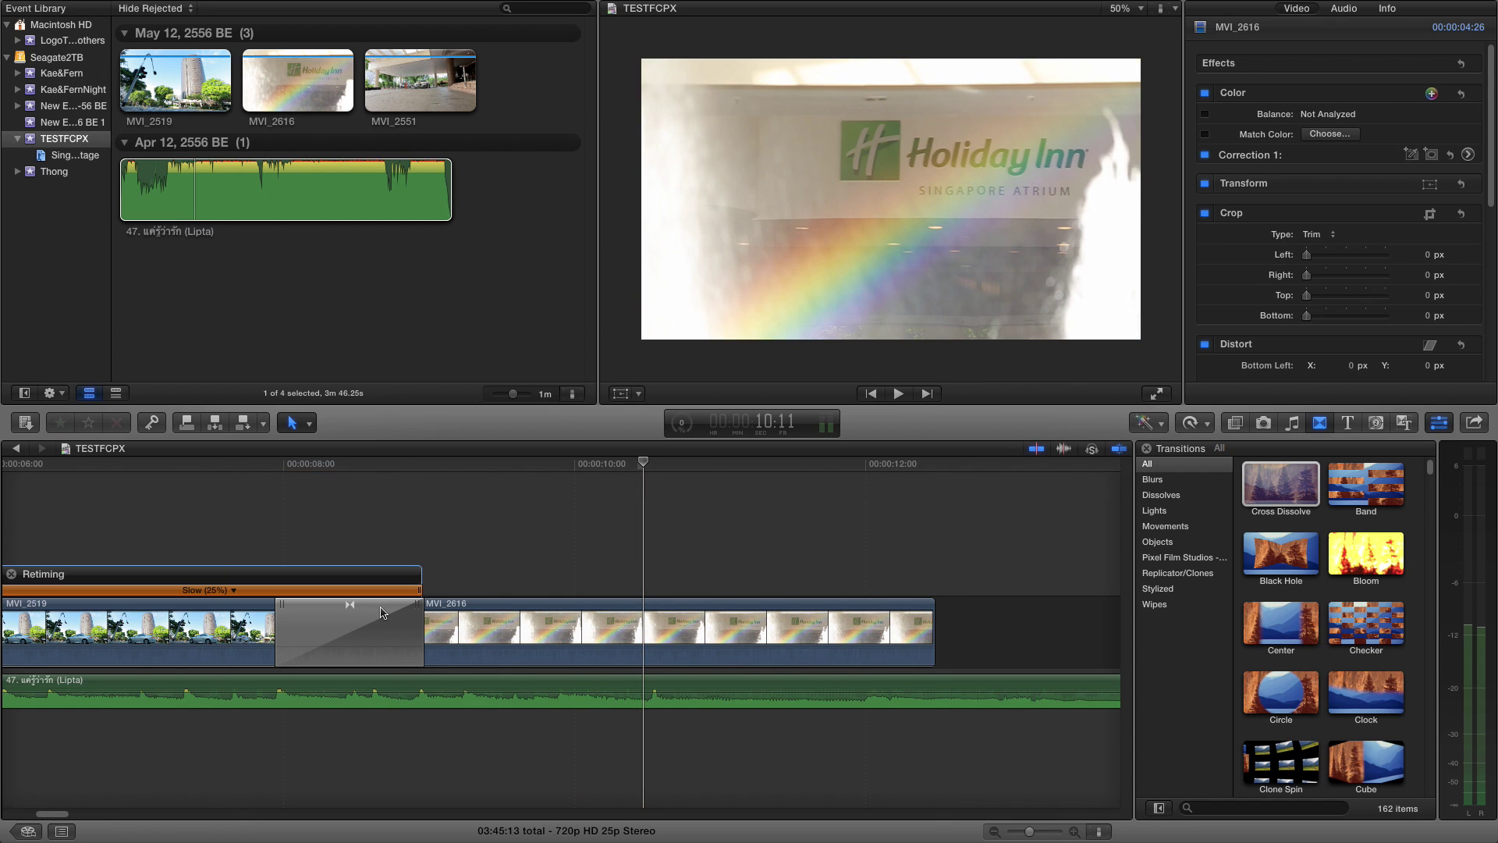
# Add a 04:20 section of MVI_2551 to the timeline directly after the MVI_2616 clip.
pyautogui.hscroll(10, 78, 804)
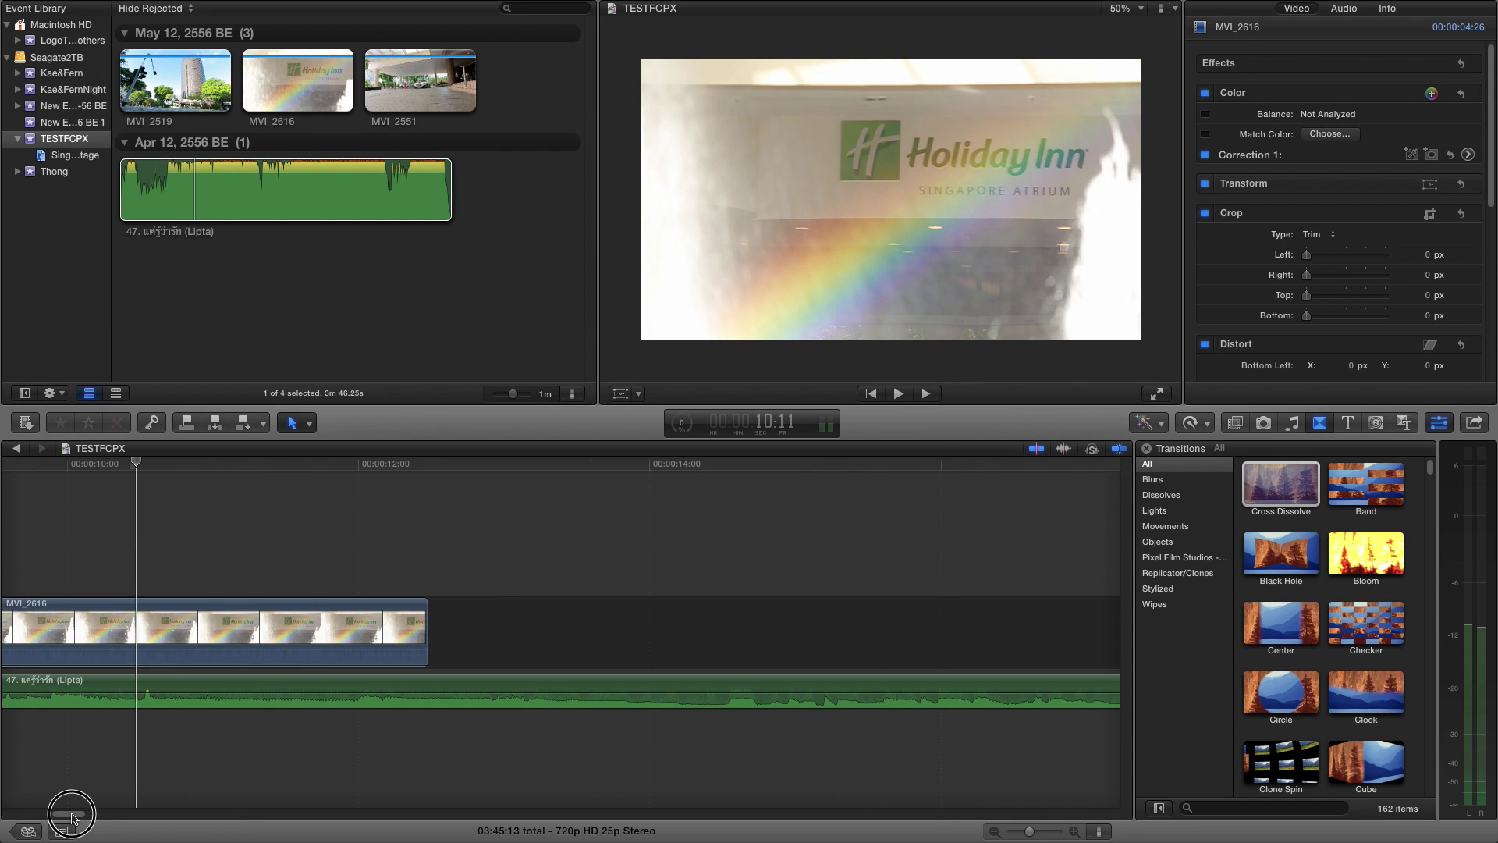
pyautogui.hscroll(-2, 84, 789)
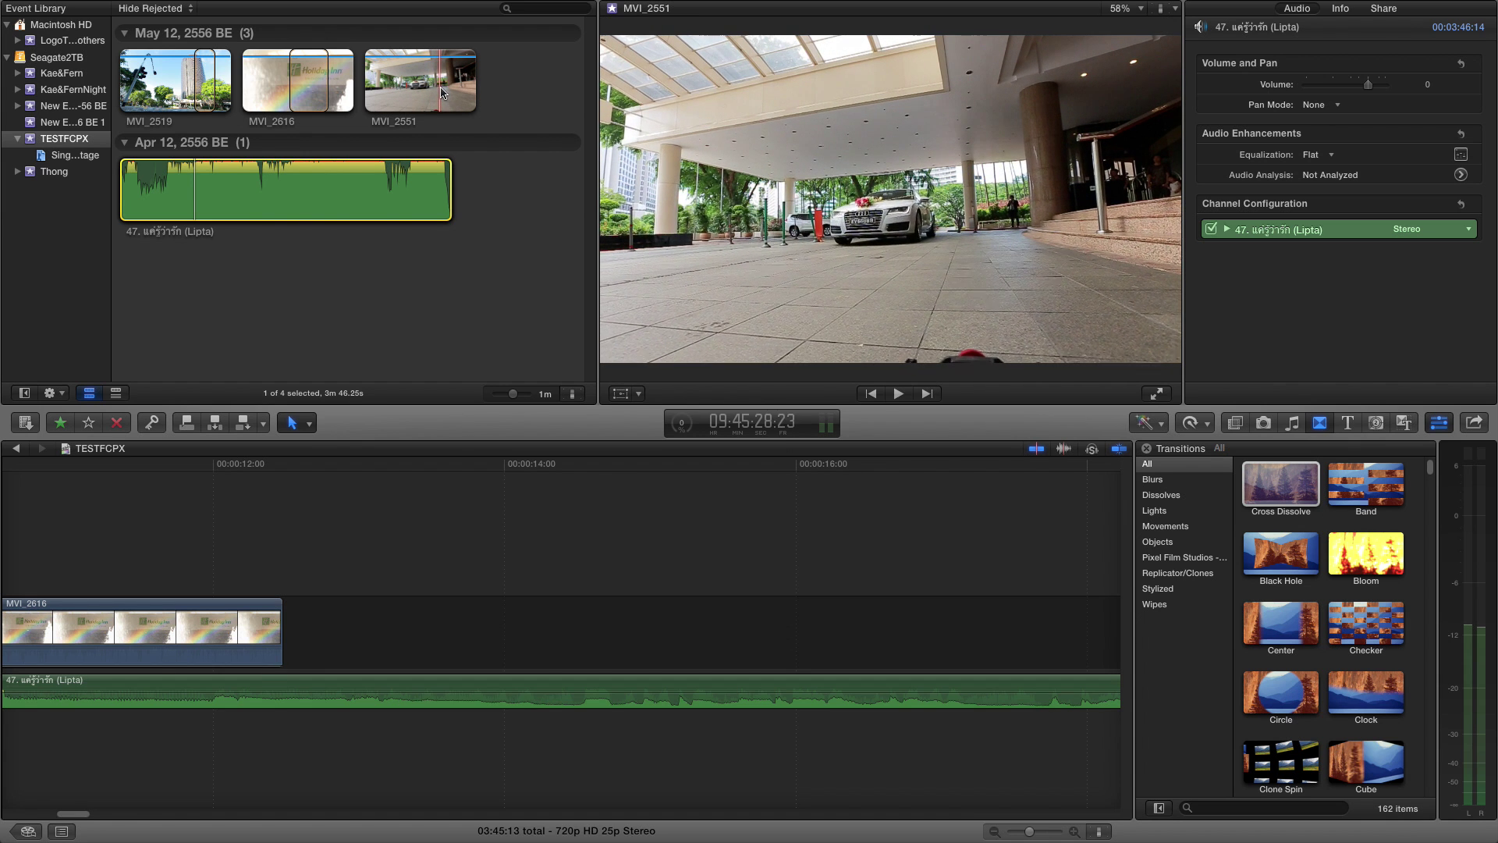
pyautogui.moveTo(451, 91); pyautogui.dragTo(382, 677)
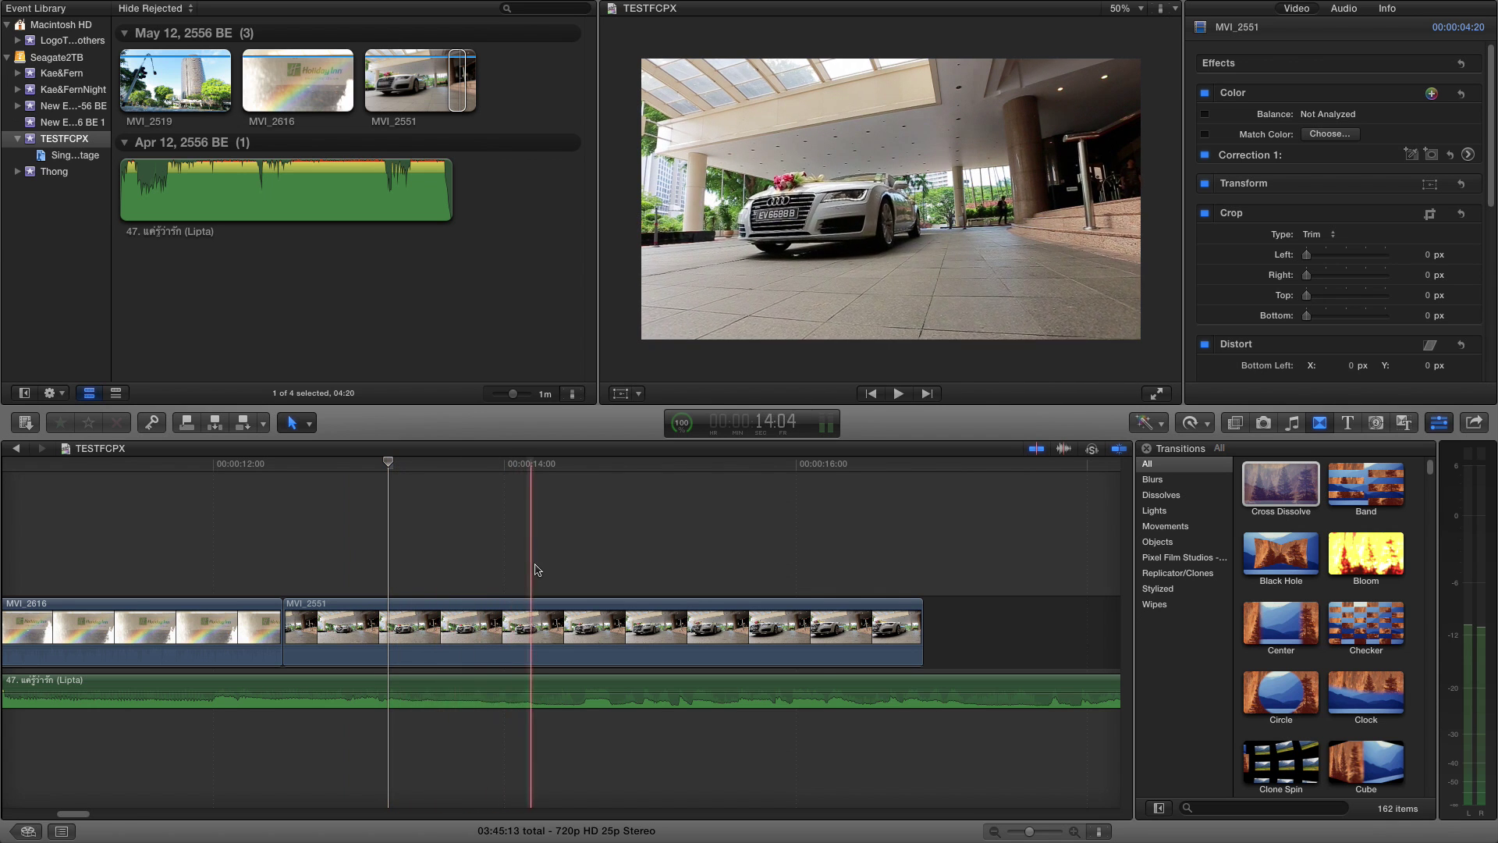
# Split the MVI_2551 timeline clip about 1:07 after its start and delete the first part.
pyautogui.press('alt+super+s')
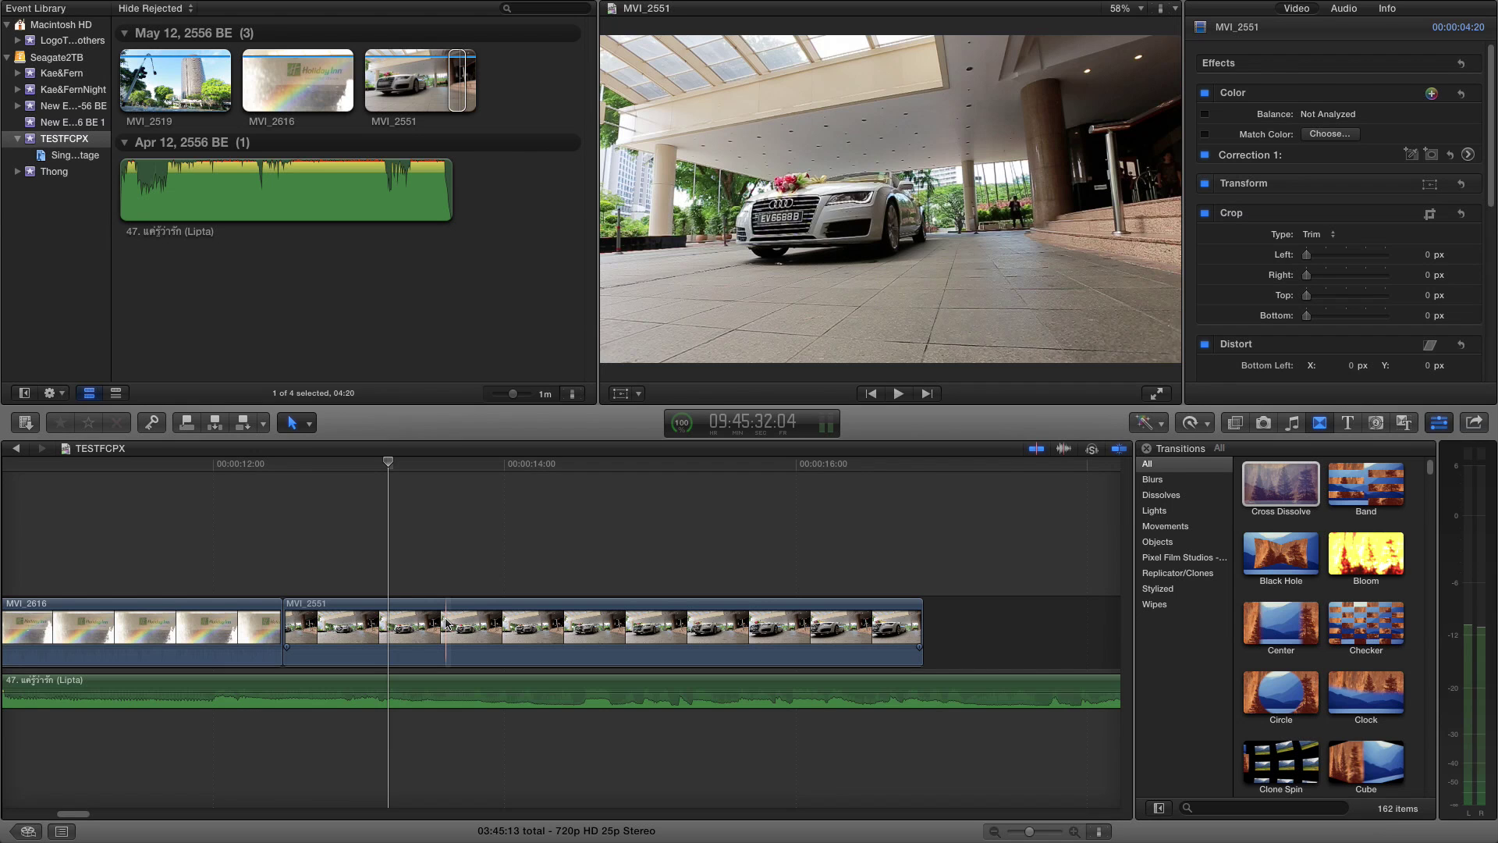
pyautogui.press('b')
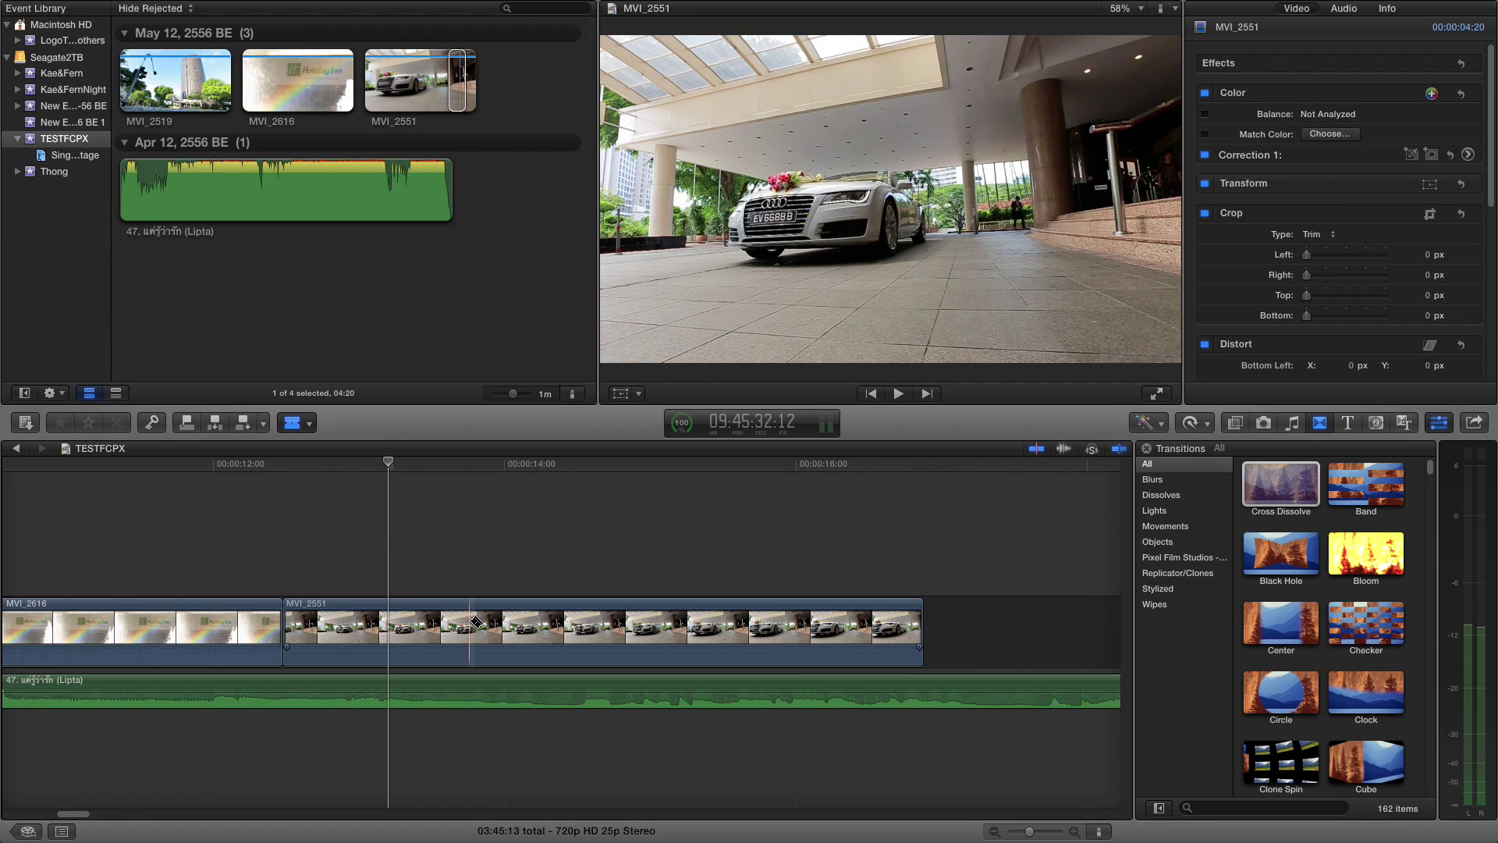
pyautogui.click(472, 621)
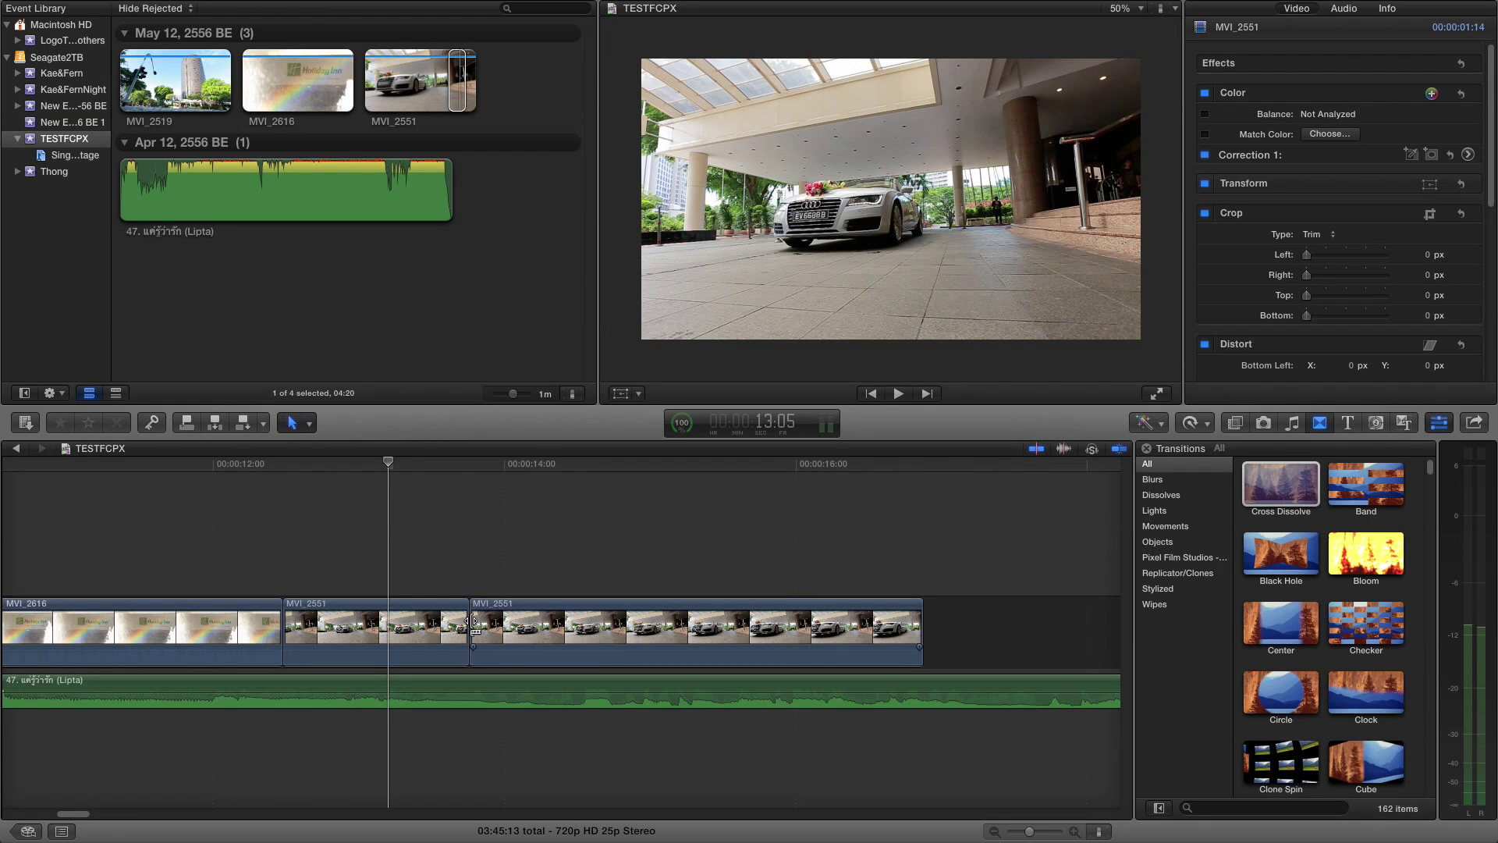
pyautogui.click(437, 629)
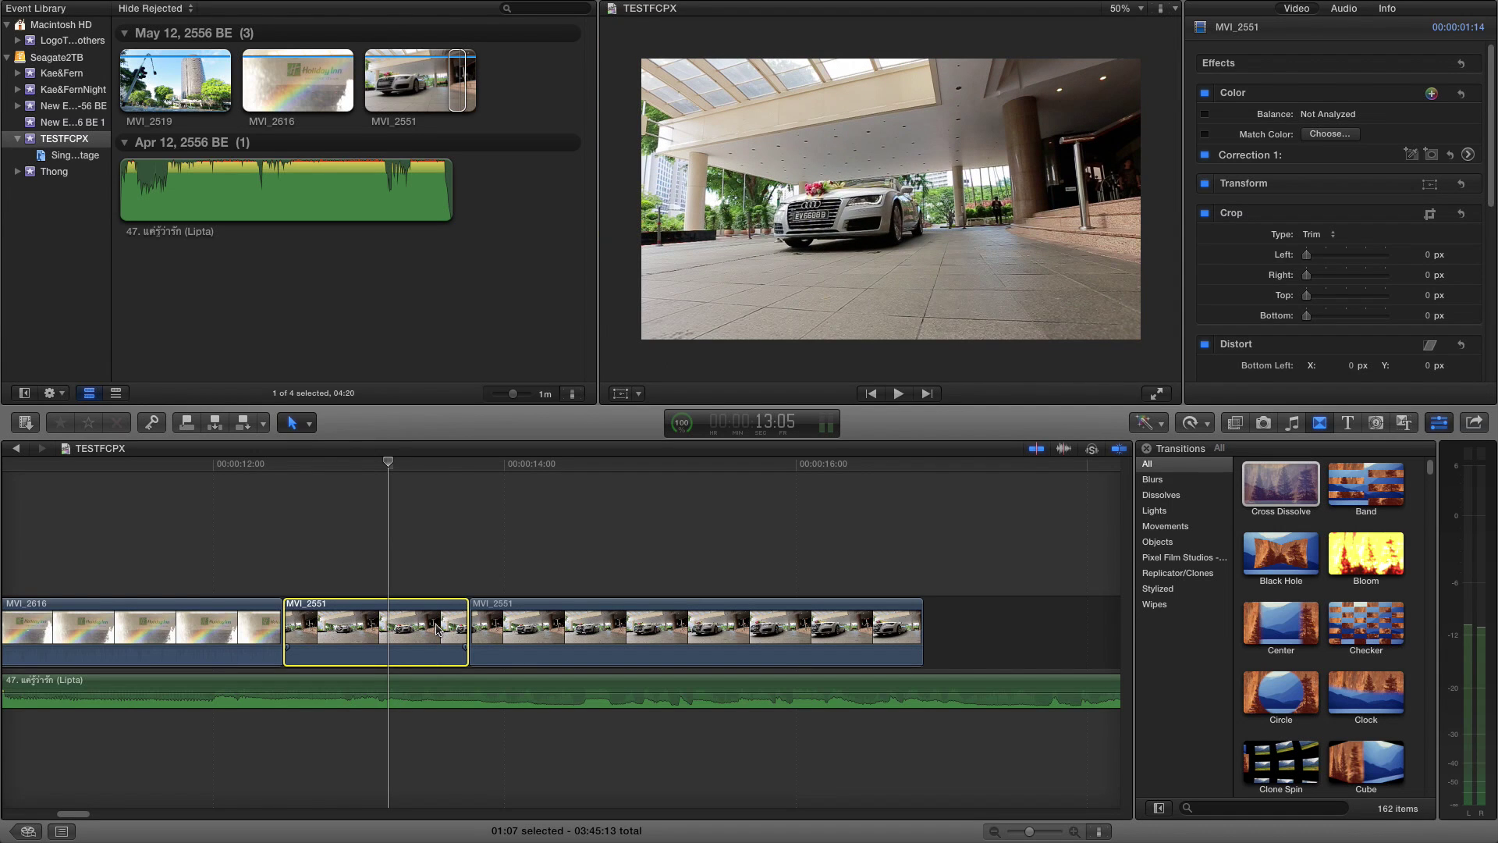
pyautogui.press('Delete')
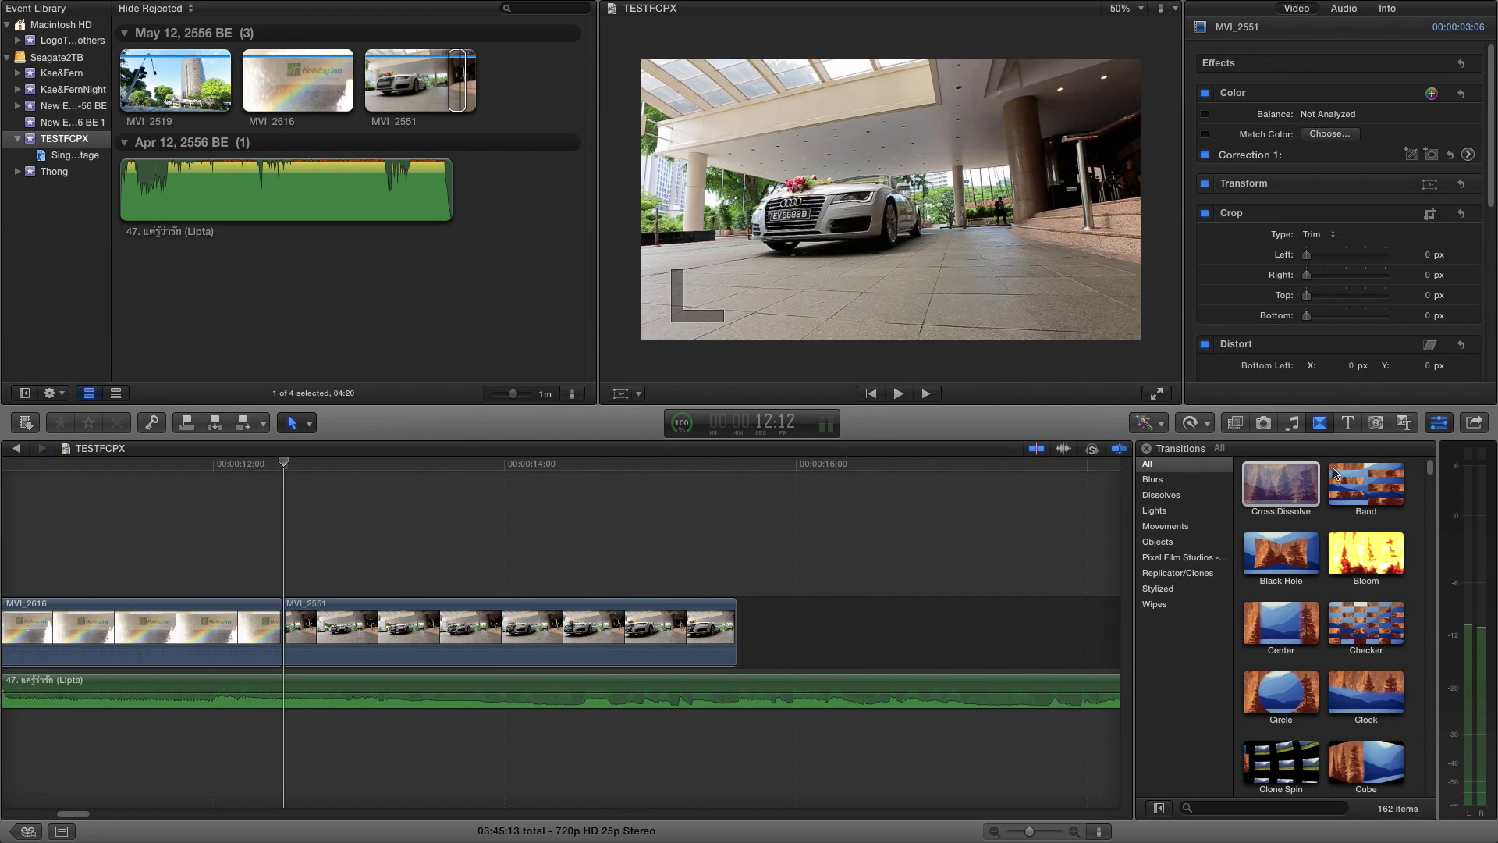
# Add a Cross Dissolve transition at the cut between the MVI_2616 and MVI_2551 clips.
pyautogui.moveTo(1300, 490); pyautogui.dragTo(254, 625)
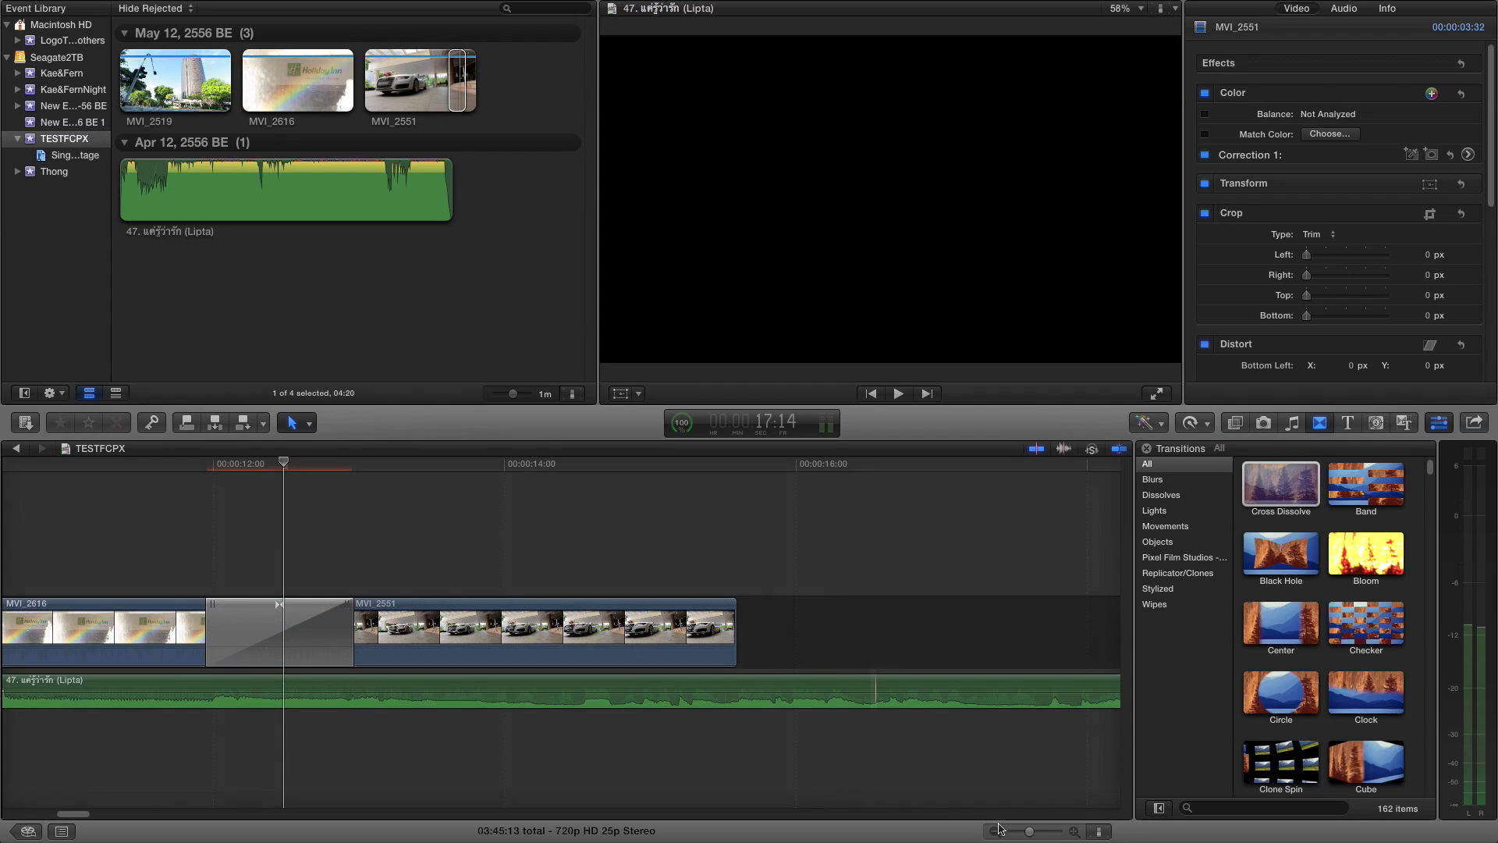
# Split the song at about 17:09, shortly after the last video clip ends, and delete the rest of it.
pyautogui.click(994, 832)
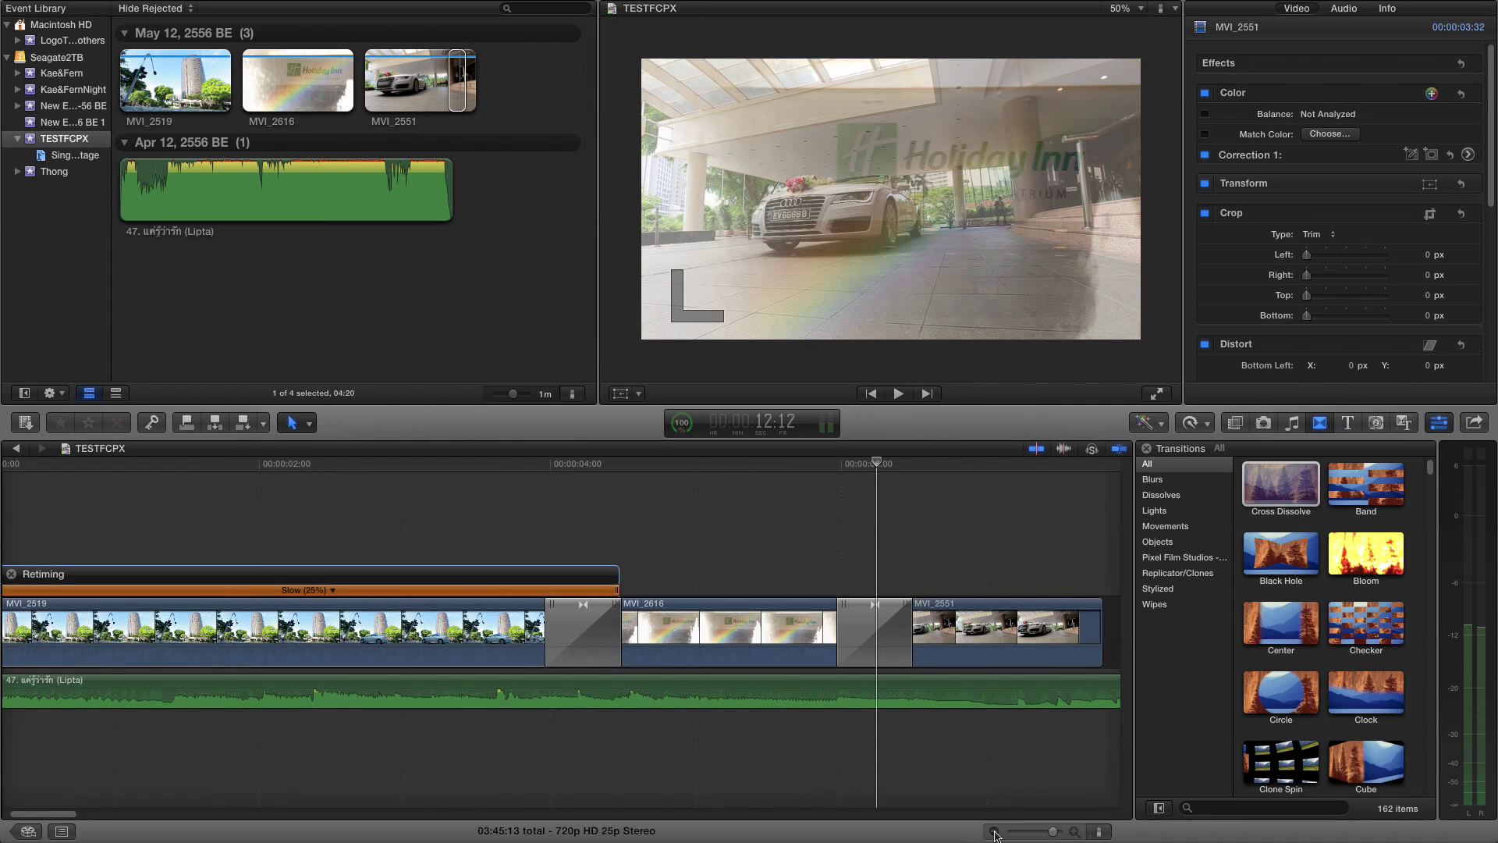
pyautogui.moveTo(64, 816); pyautogui.dragTo(106, 823)
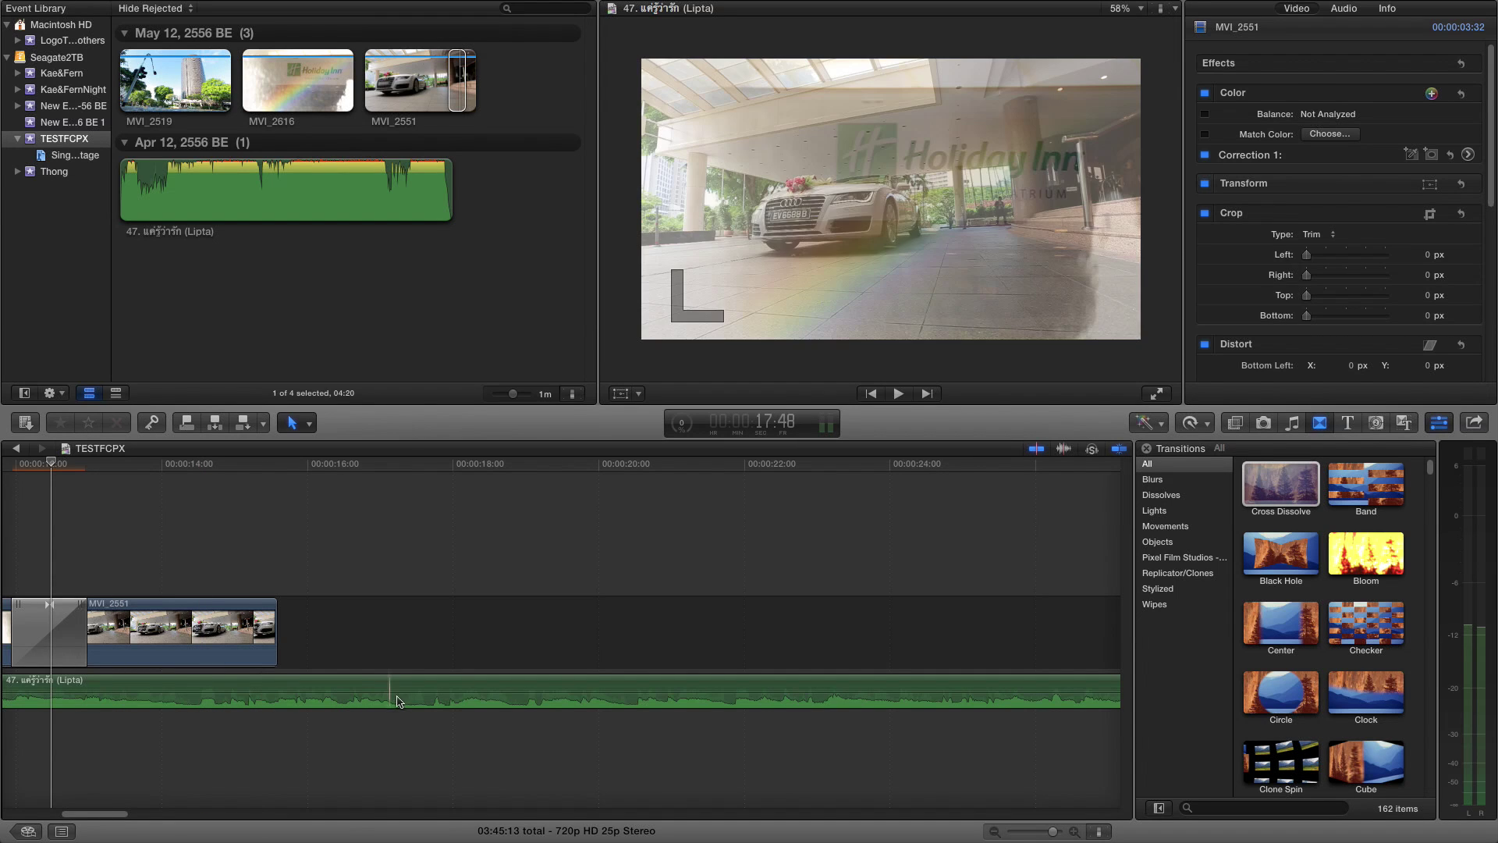
pyautogui.press('r')
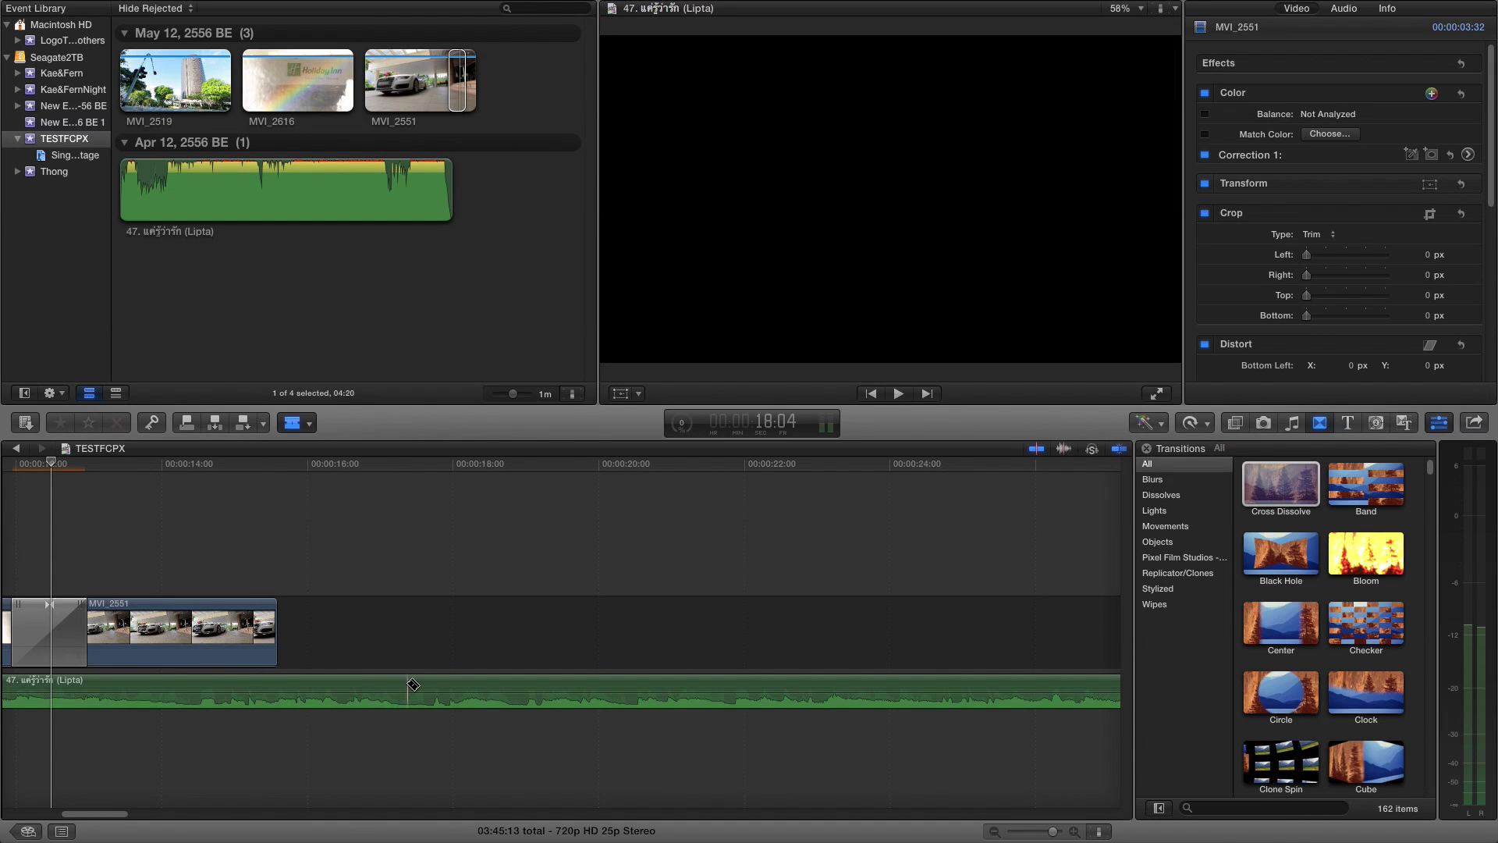
pyautogui.click(408, 684)
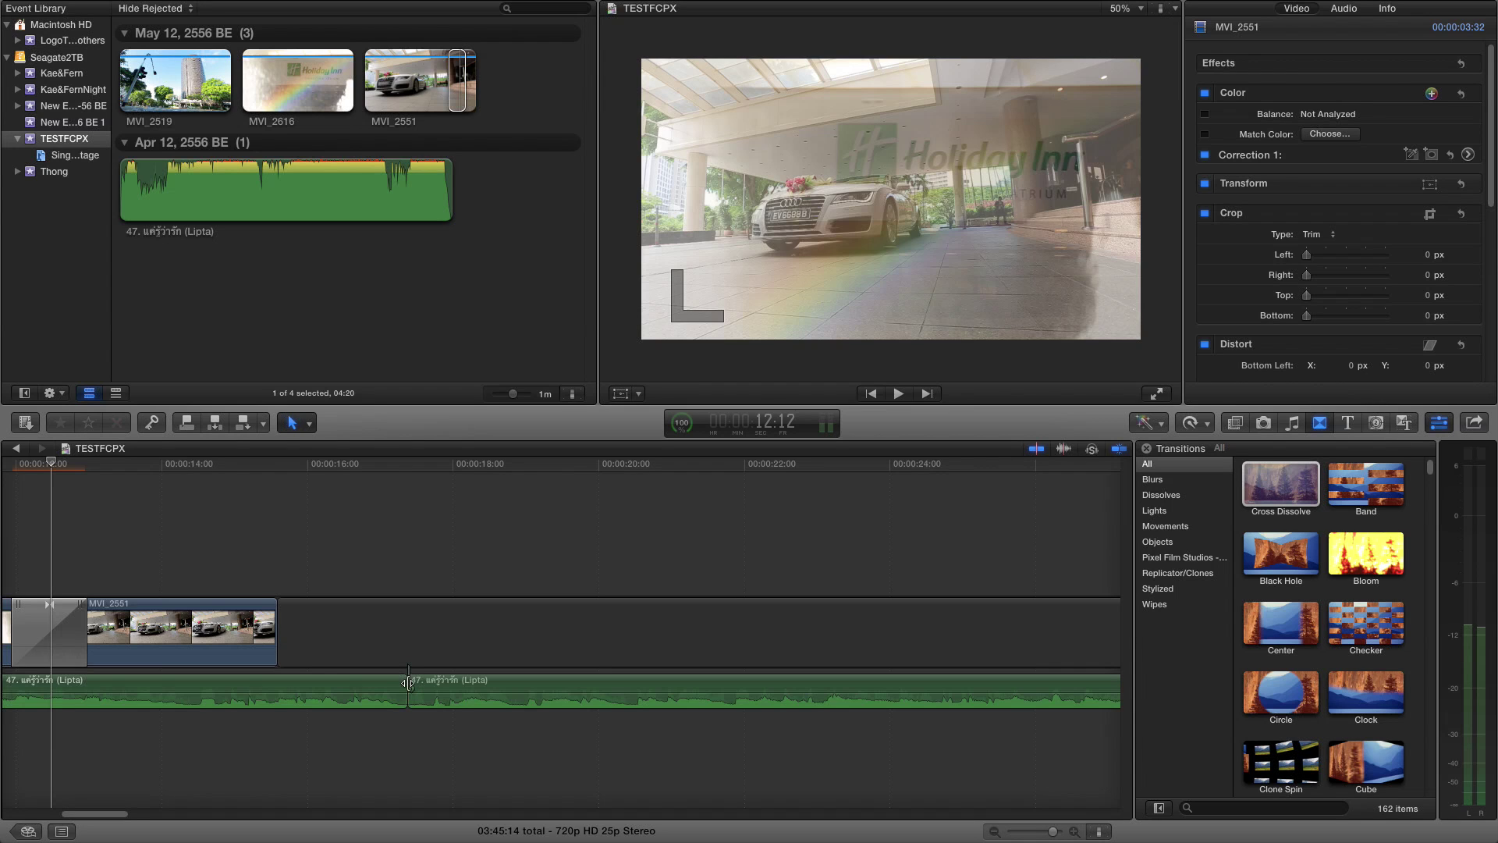
pyautogui.click(444, 684)
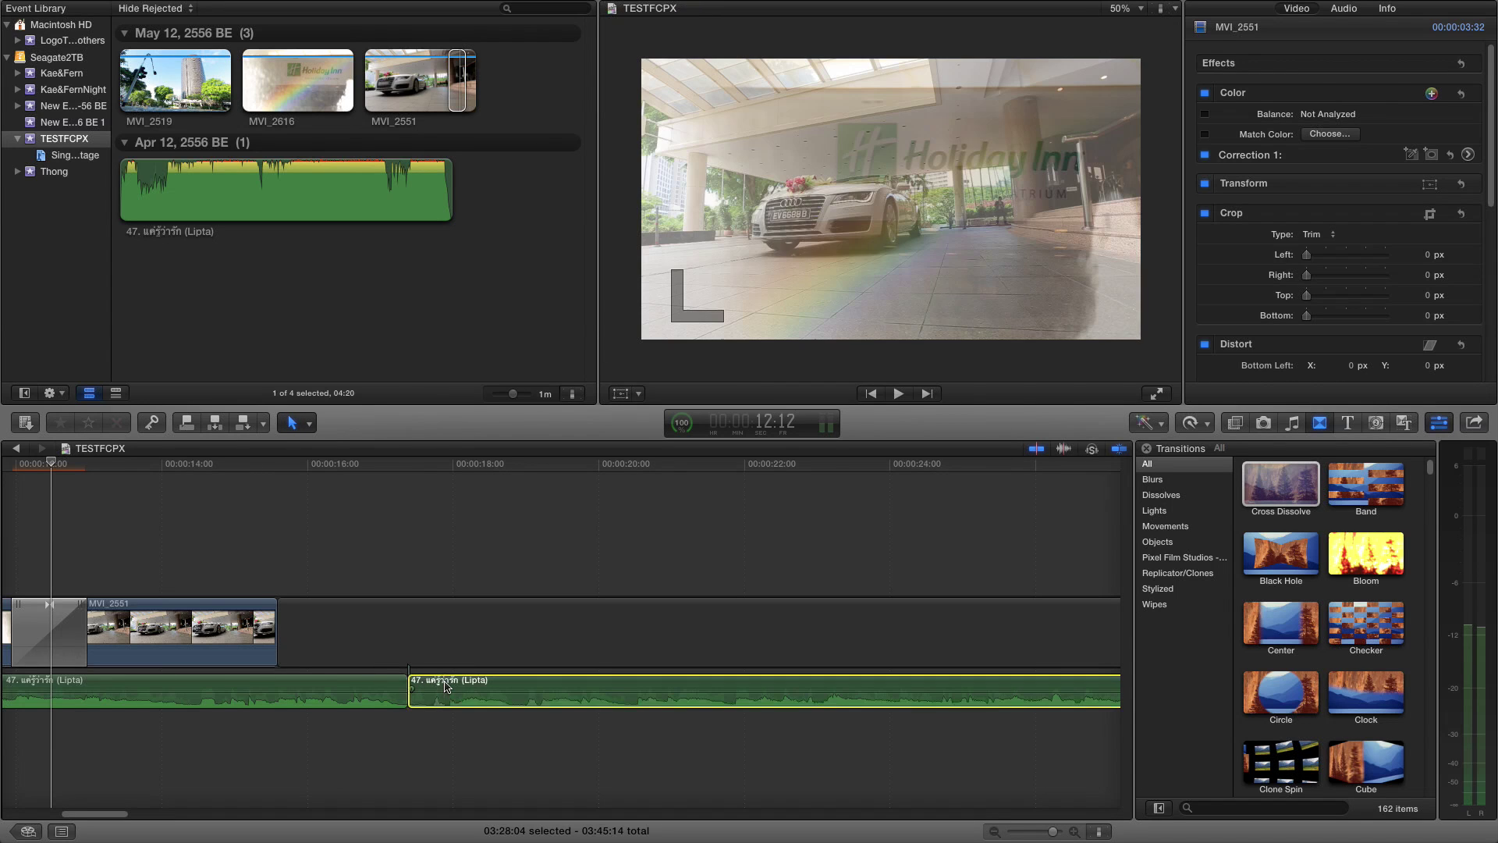
pyautogui.press('Delete')
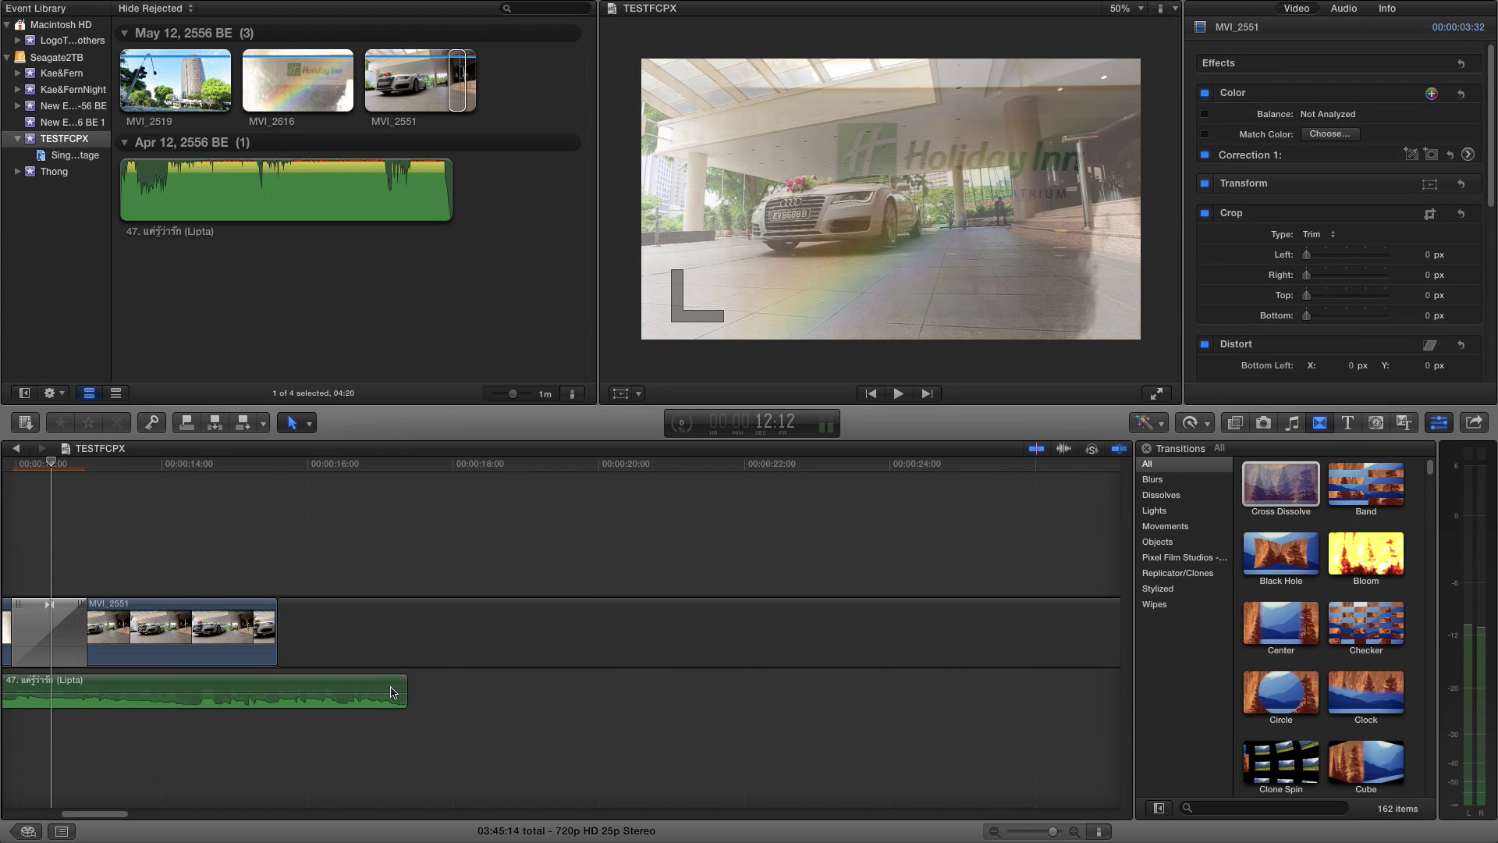
# Delete the long empty gap that follows the MVI_2551 clip in the timeline.
pyautogui.click(349, 697)
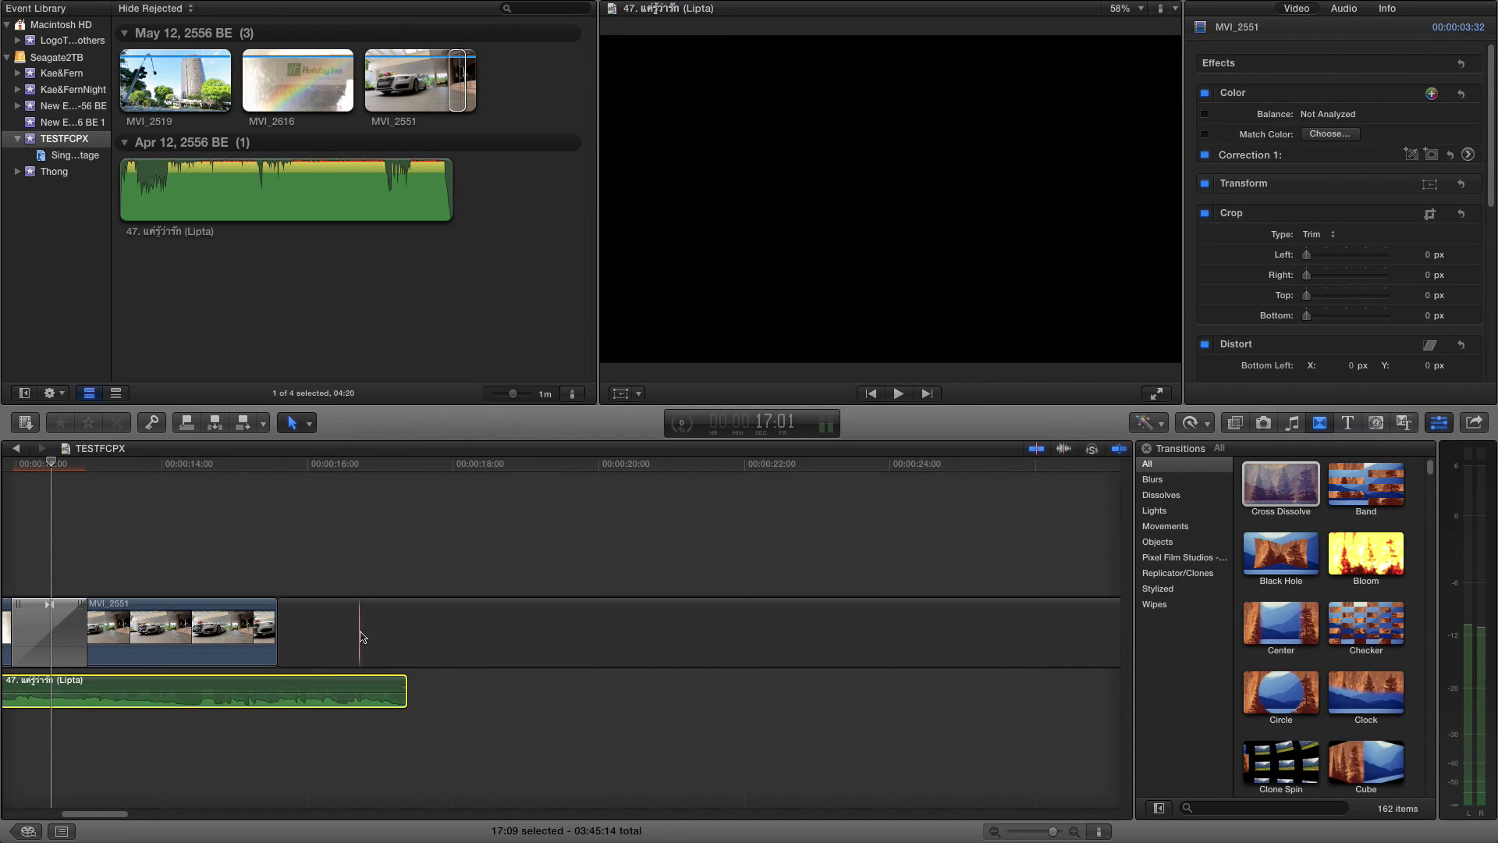
pyautogui.click(361, 636)
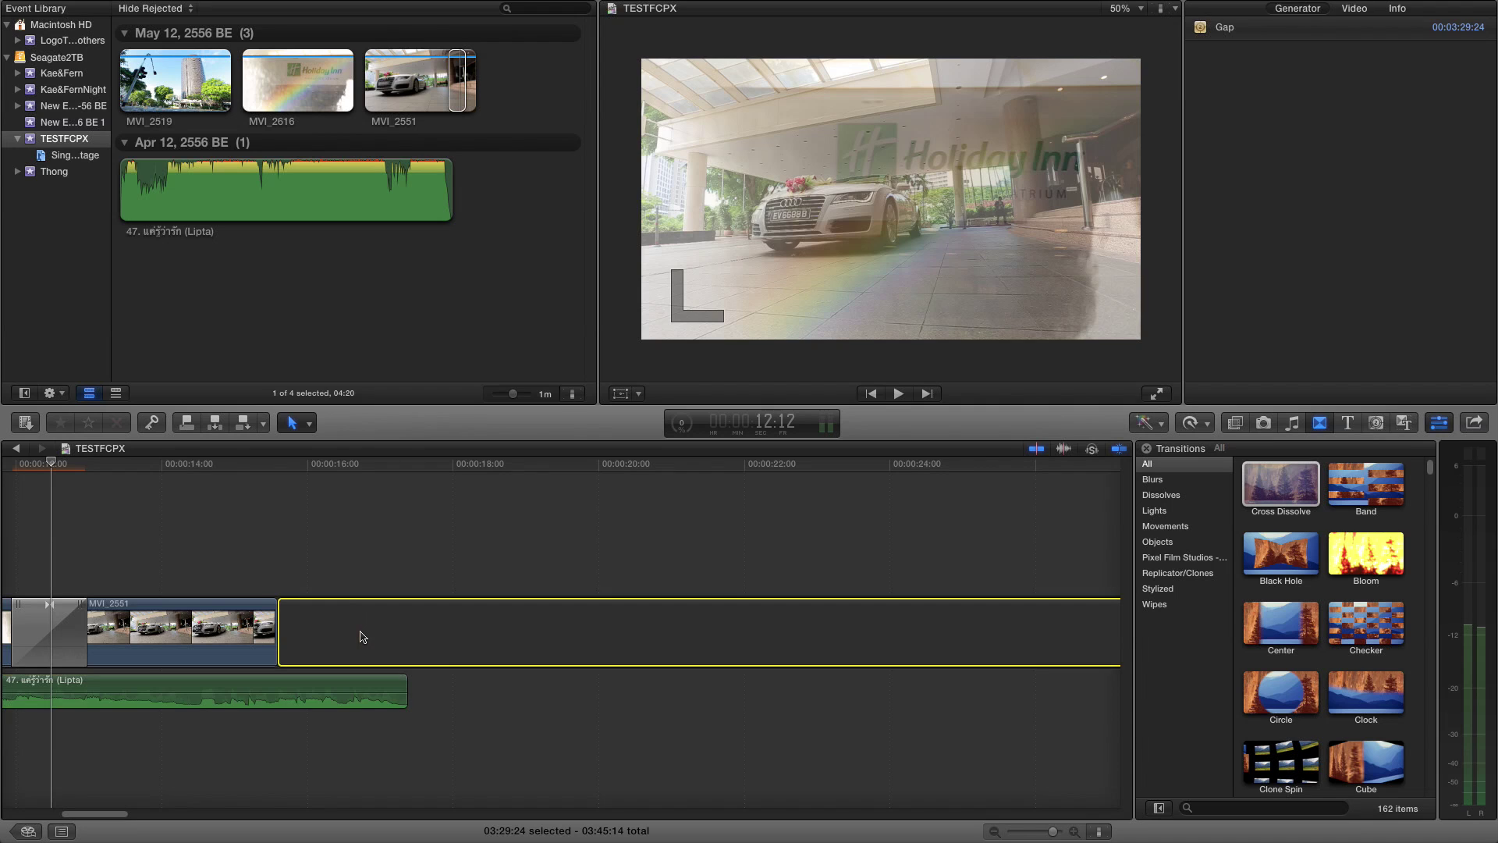
pyautogui.press('Delete')
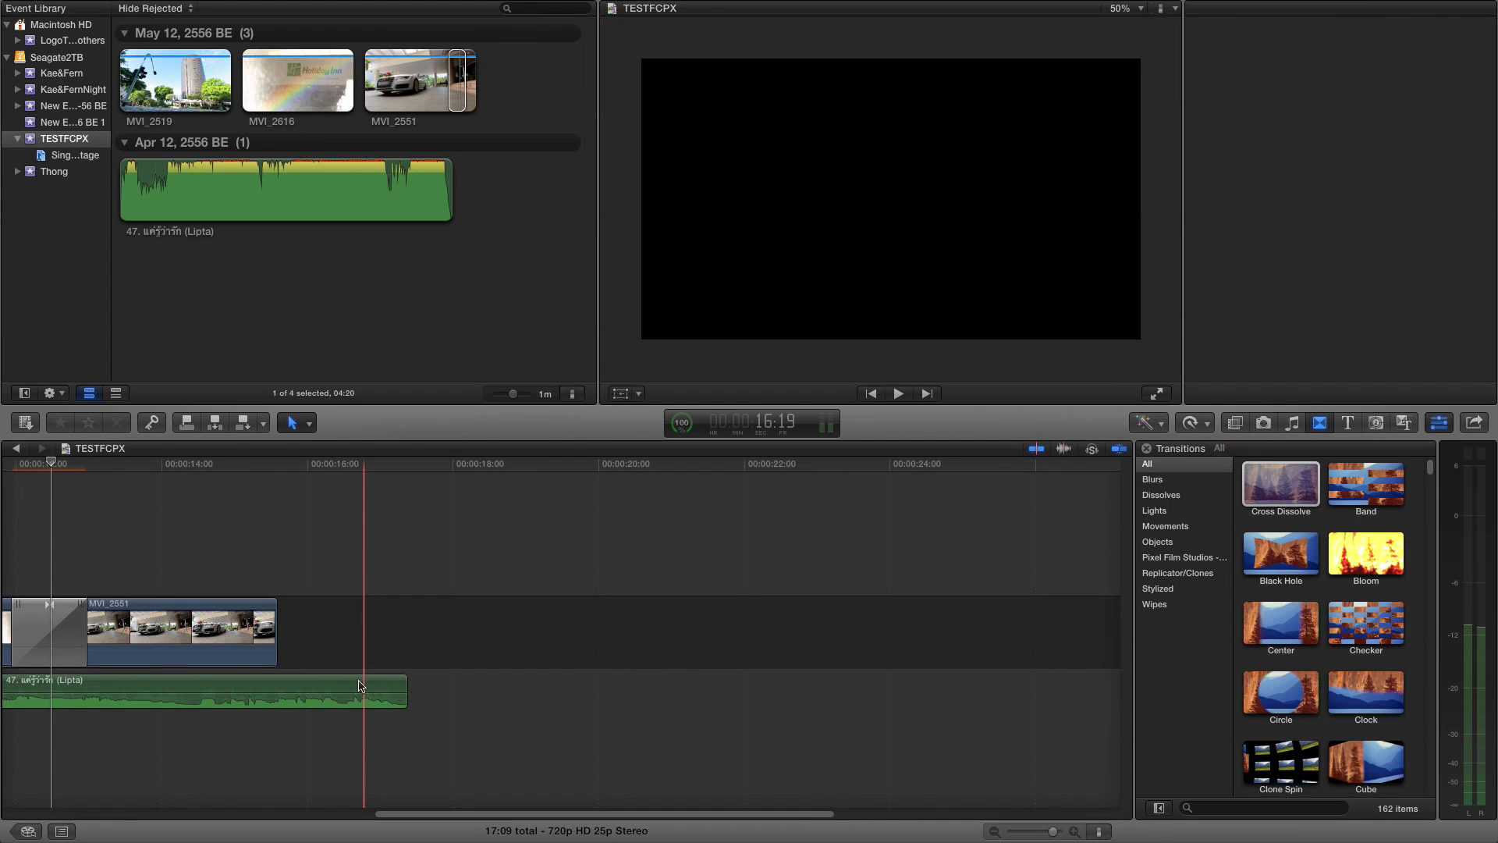
# Add a fade-out to the song that starts around the transition into MVI_2551 and runs to the song's end.
pyautogui.click(364, 686)
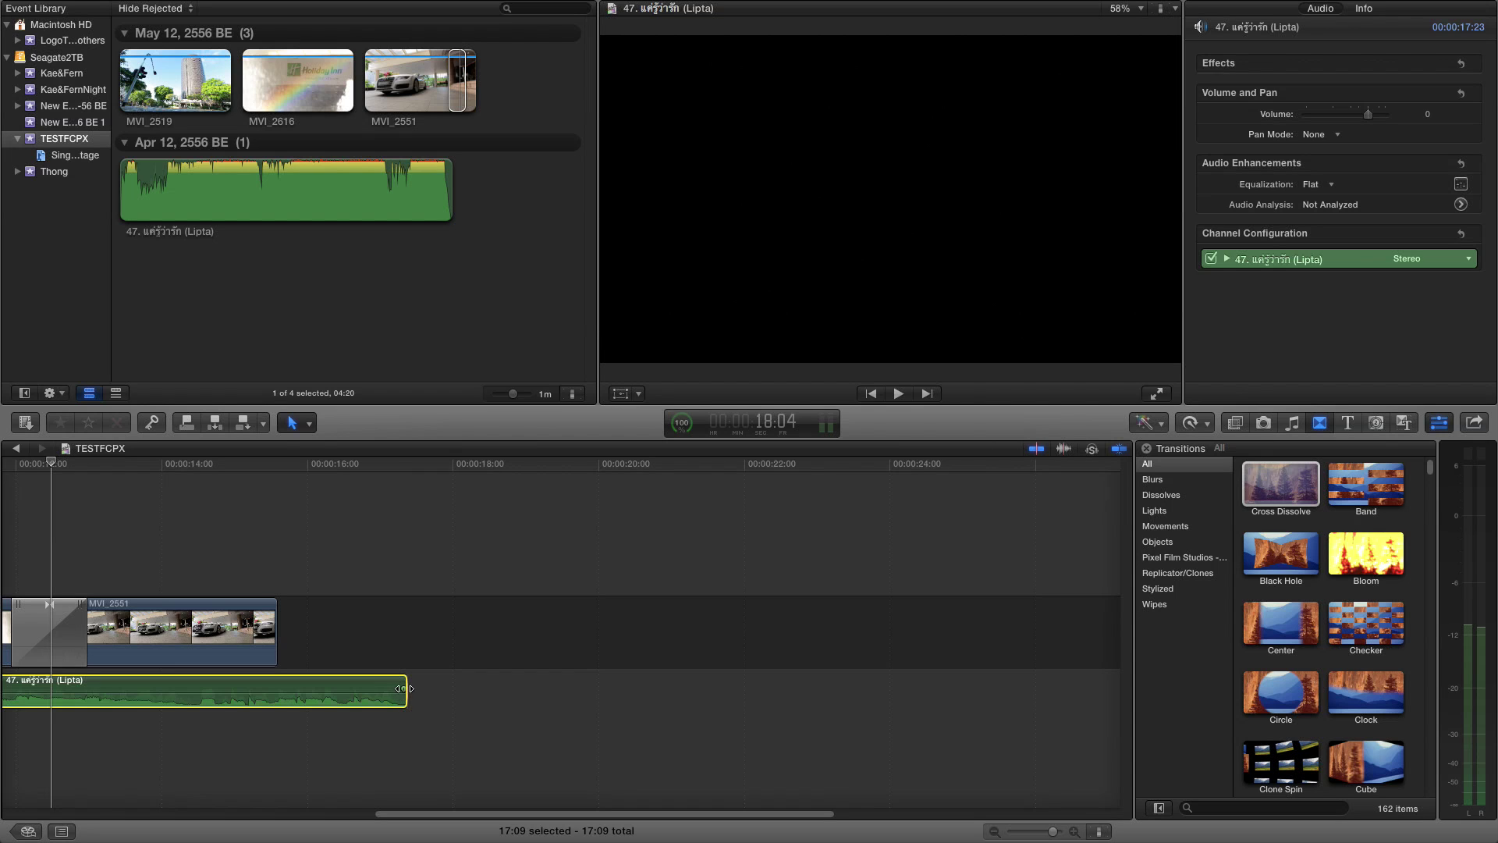
pyautogui.moveTo(400, 688); pyautogui.dragTo(66, 689)
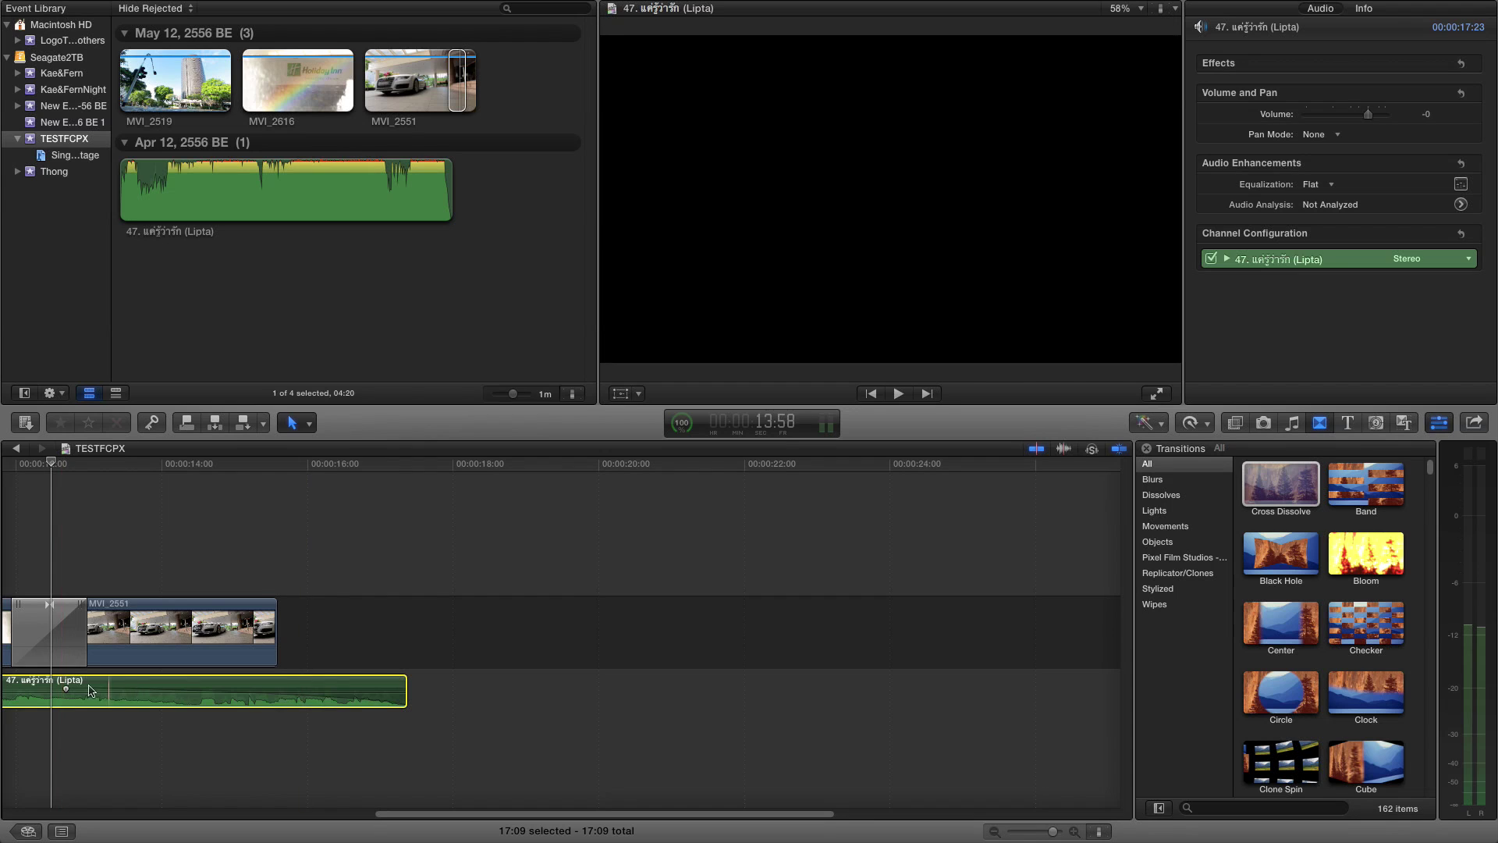
pyautogui.moveTo(253, 695)
# Play the end of the timeline to check the second cross dissolve and the song's fade-out.
pyautogui.moveTo(381, 813); pyautogui.dragTo(137, 742)
pyautogui.click(176, 760)
pyautogui.press('space')
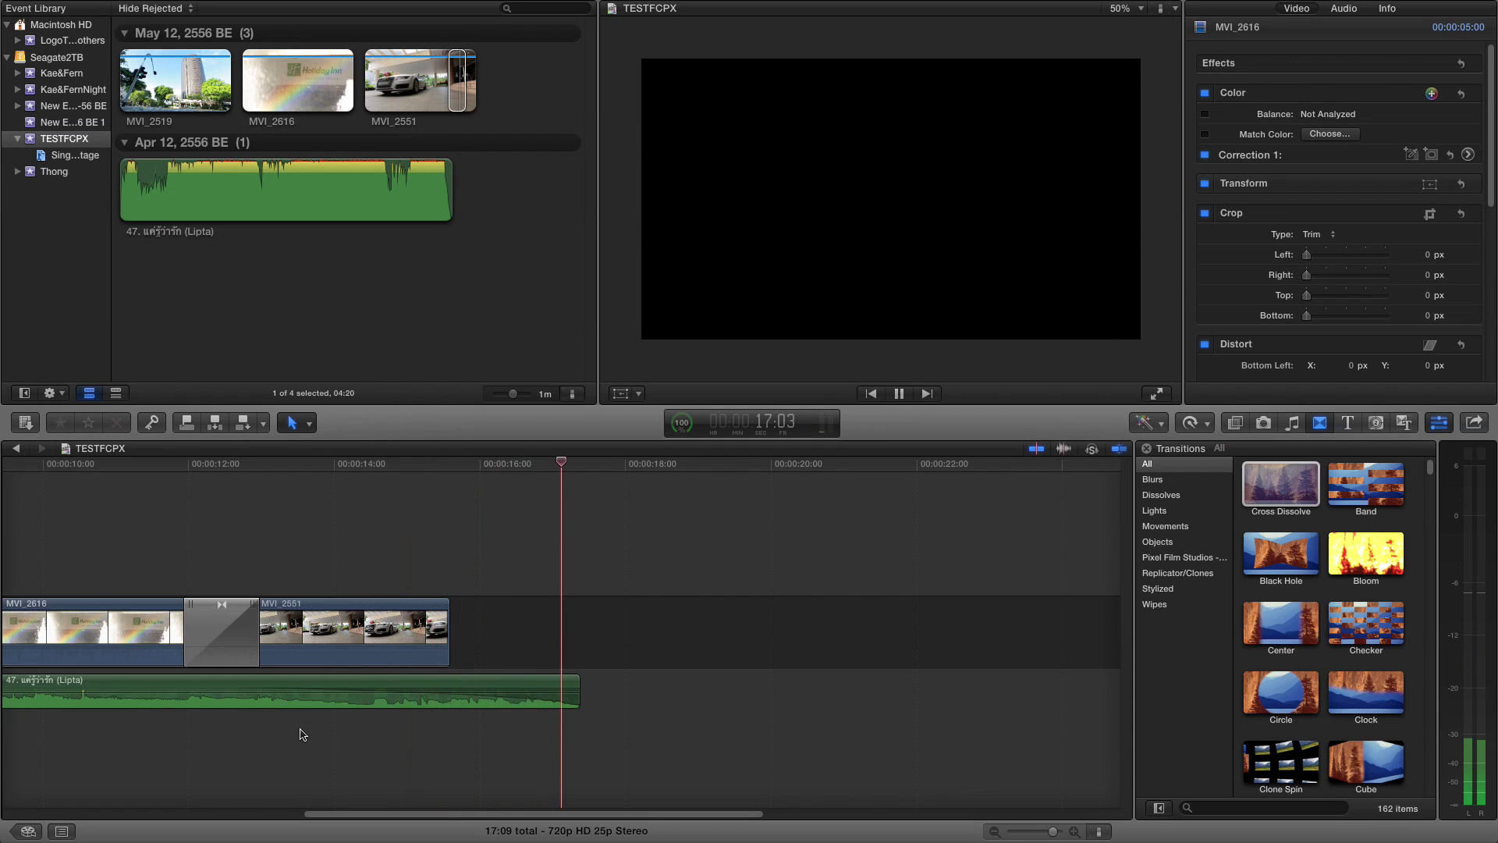
# Add a fade-in from the song's start to about 4:07 and play the opening to check it.
pyautogui.press('Home')
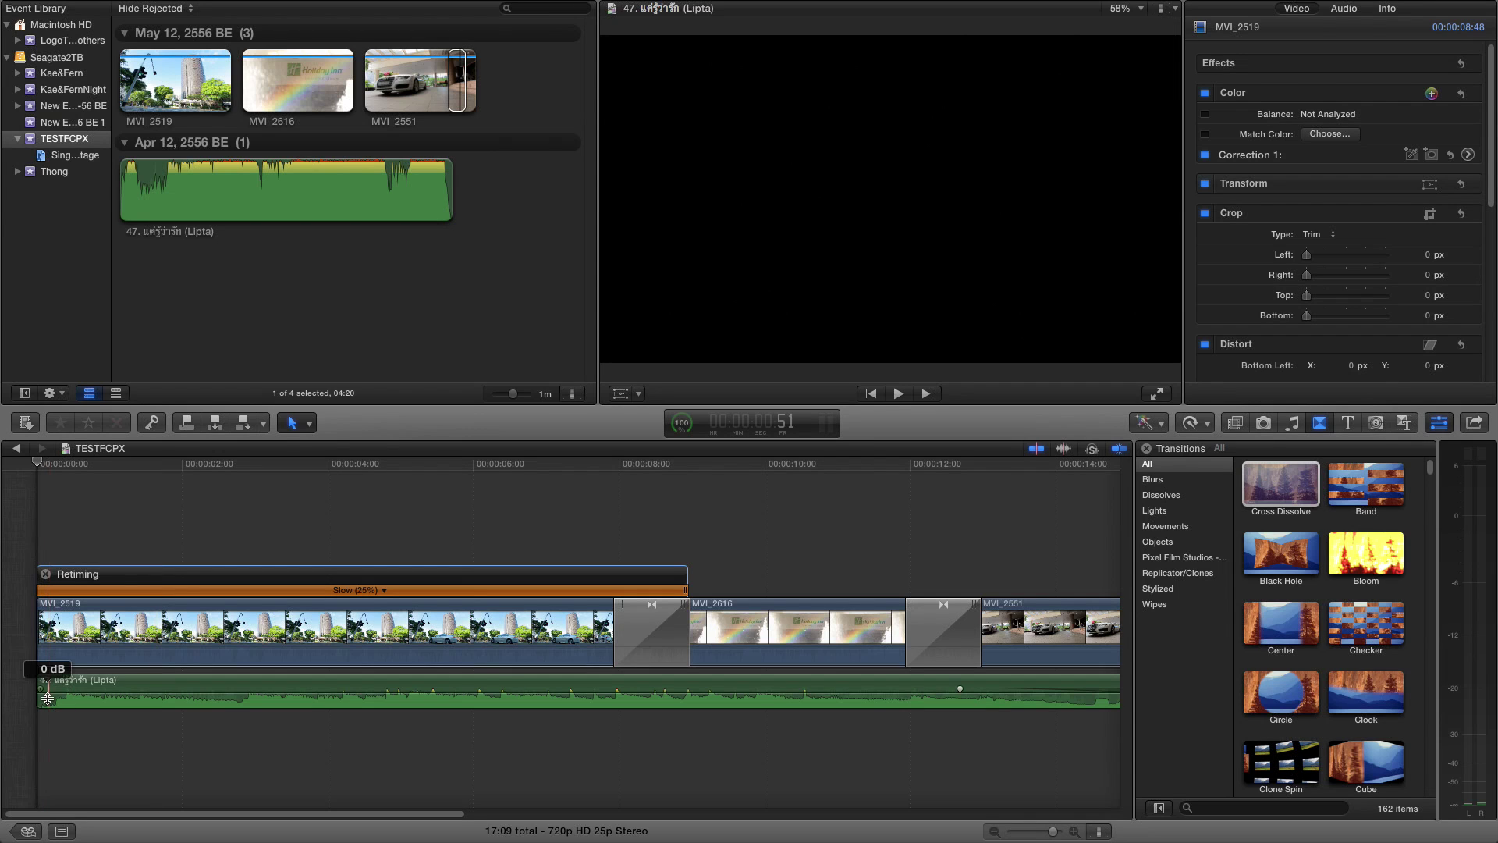
pyautogui.click(76, 707)
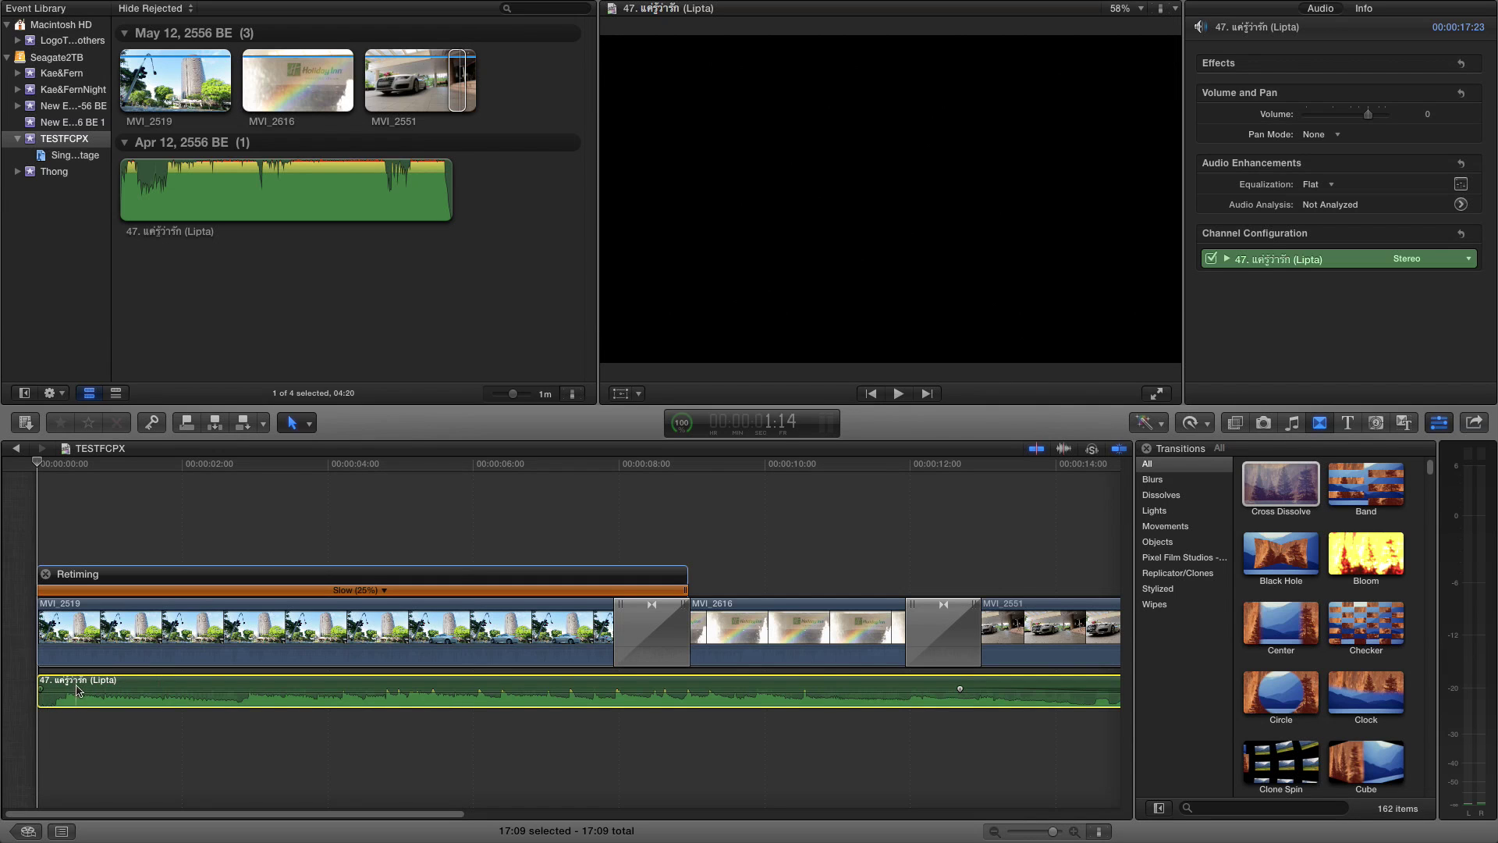
pyautogui.moveTo(47, 690); pyautogui.dragTo(346, 695)
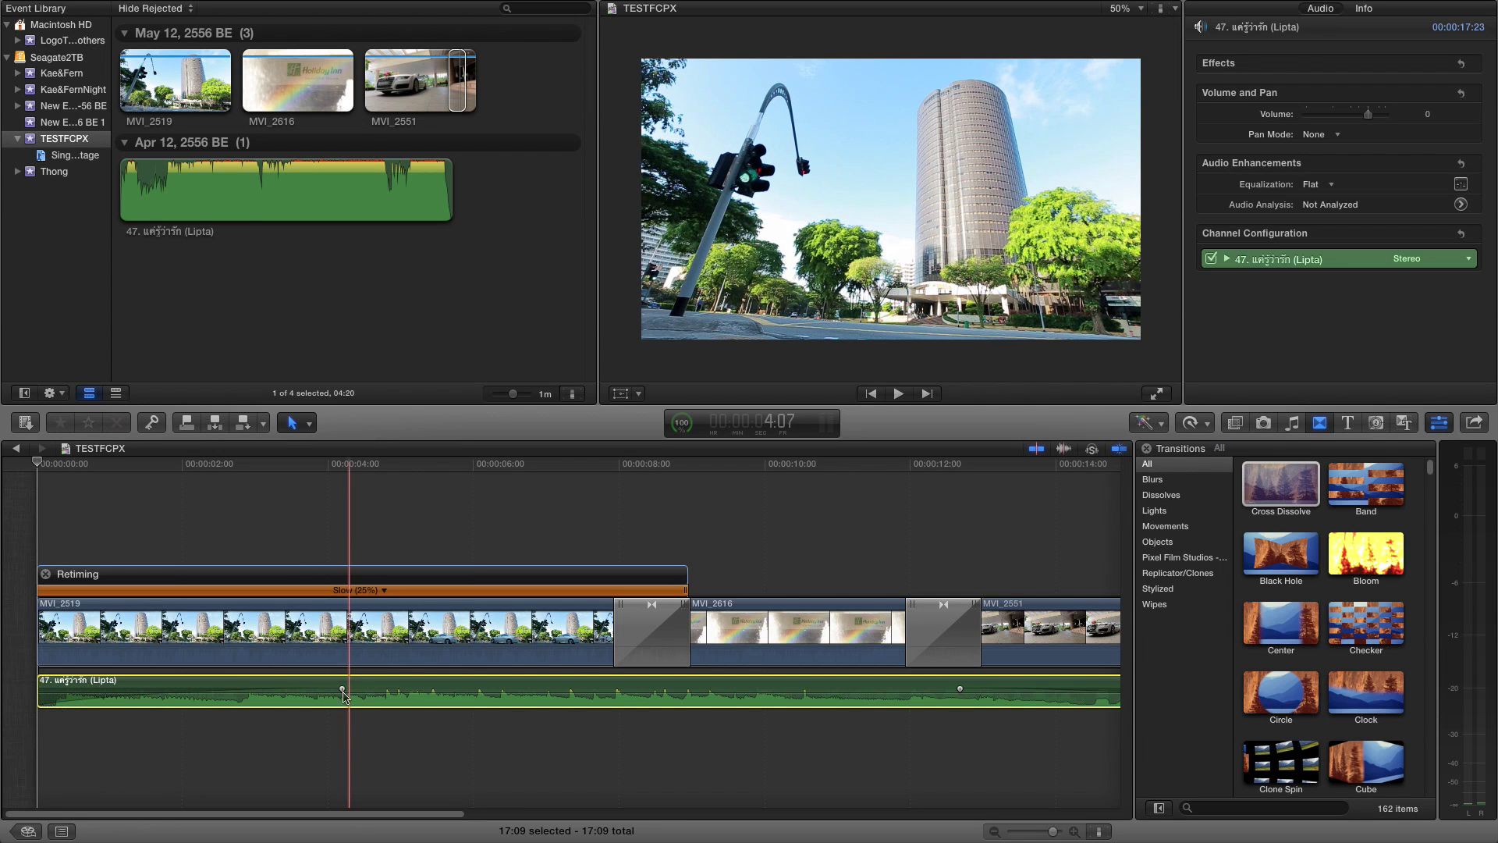
pyautogui.click(35, 787)
pyautogui.press('space')
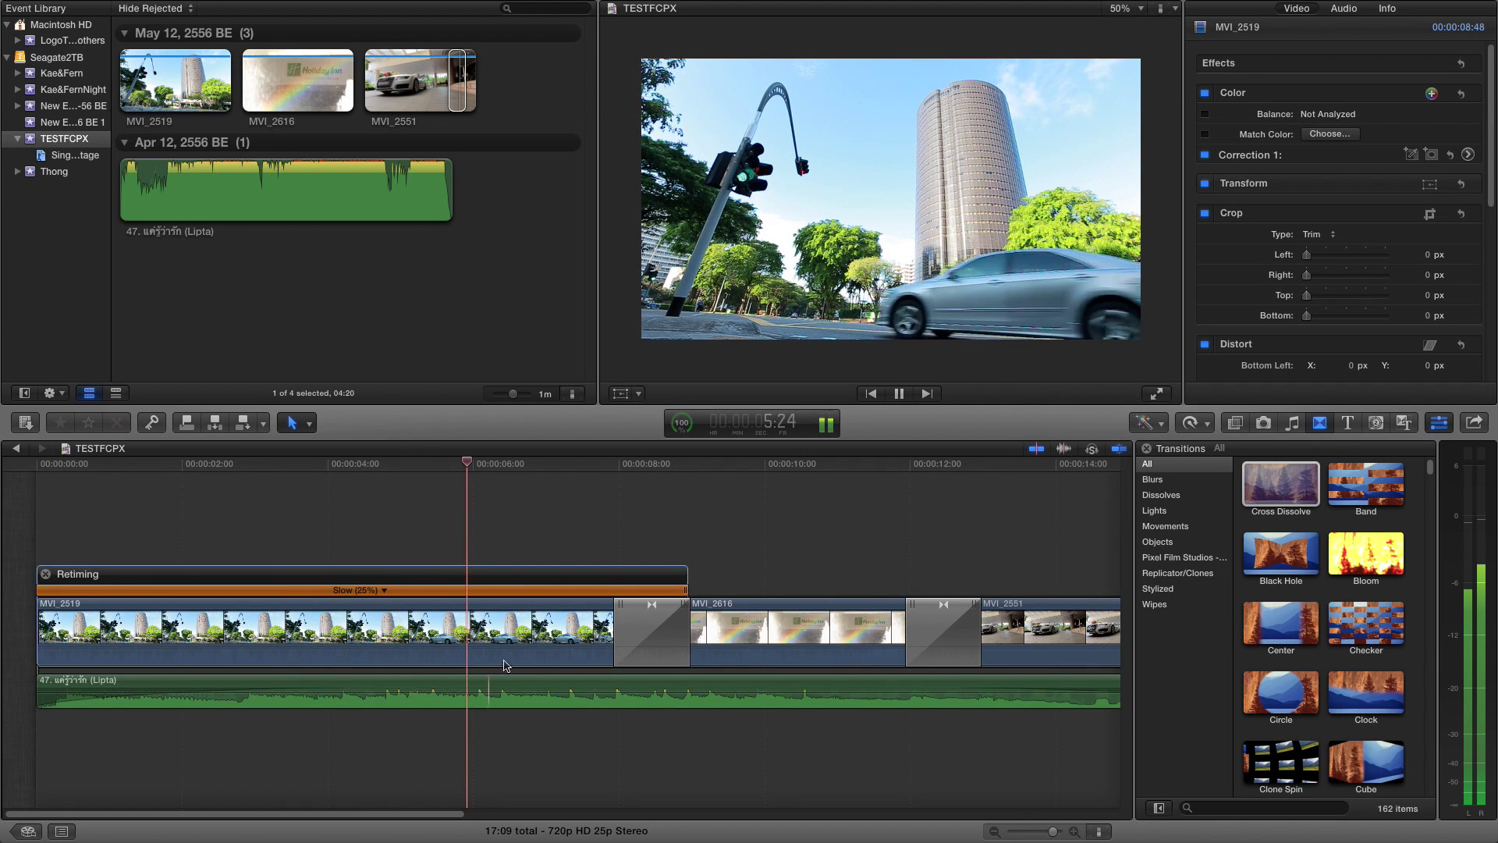
# Change the retiming video quality of the slowed MVI_2519 clip.
pyautogui.click(551, 636)
pyautogui.press('space')
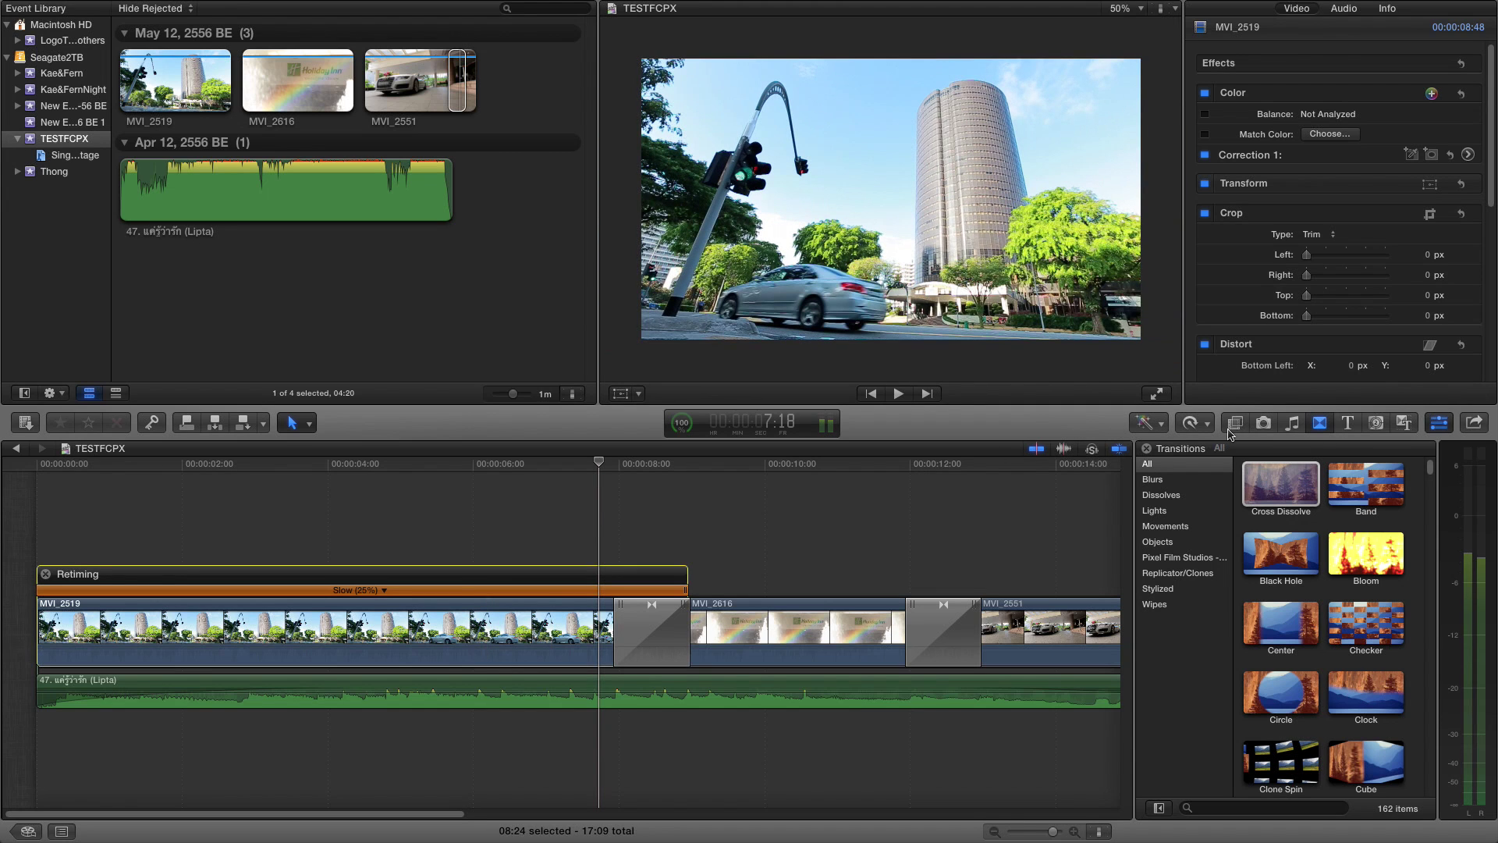
pyautogui.click(1191, 422)
pyautogui.moveTo(1209, 611)
pyautogui.click(1363, 631)
# Play the timeline through MVI_2519, MVI_2616 and MVI_2551 to check the slow motion and the cross dissolves.
pyautogui.click(322, 515)
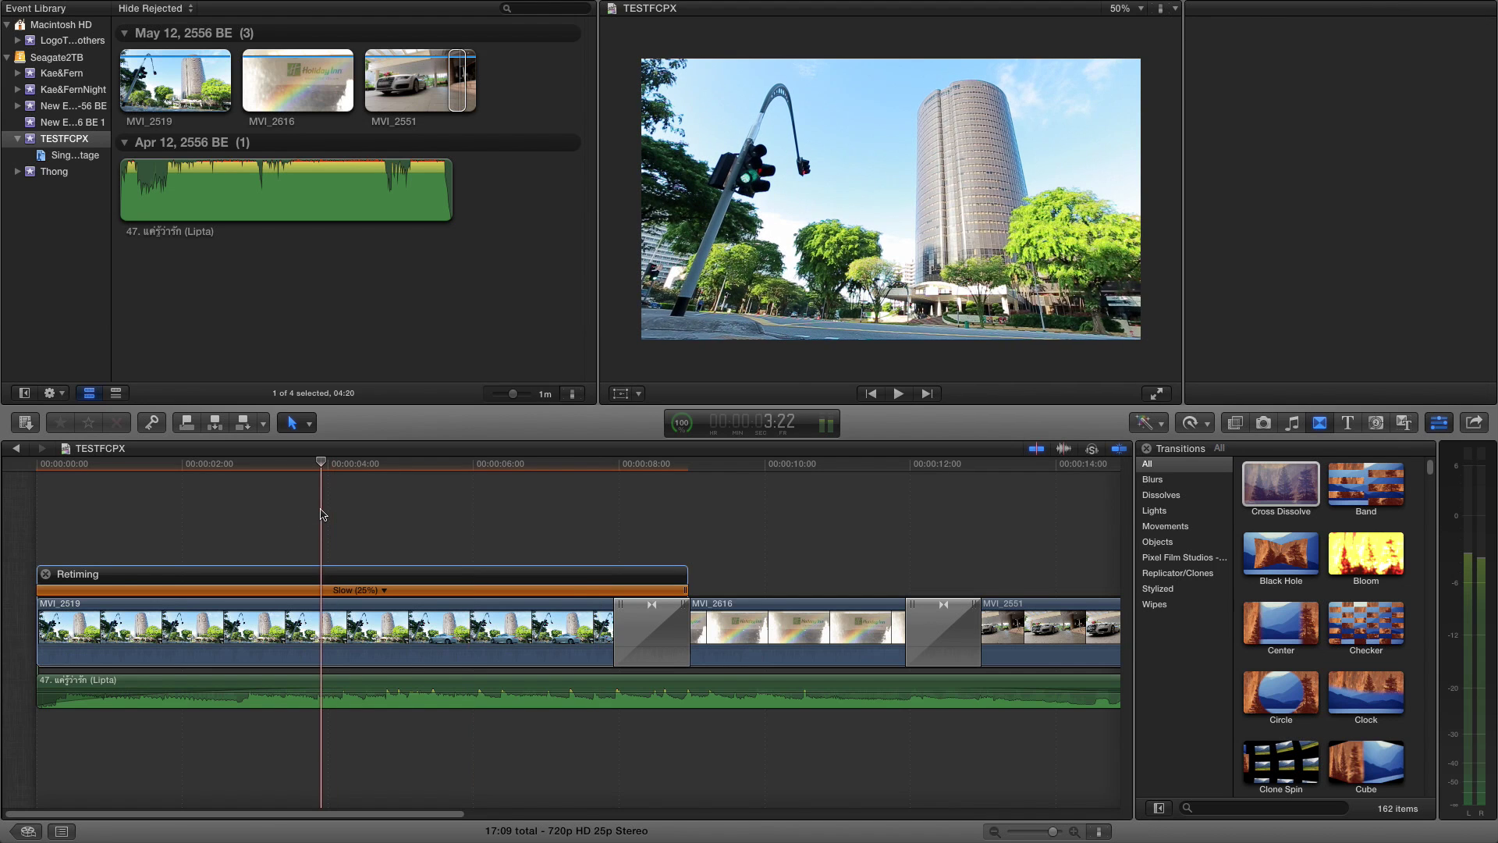
pyautogui.click(426, 815)
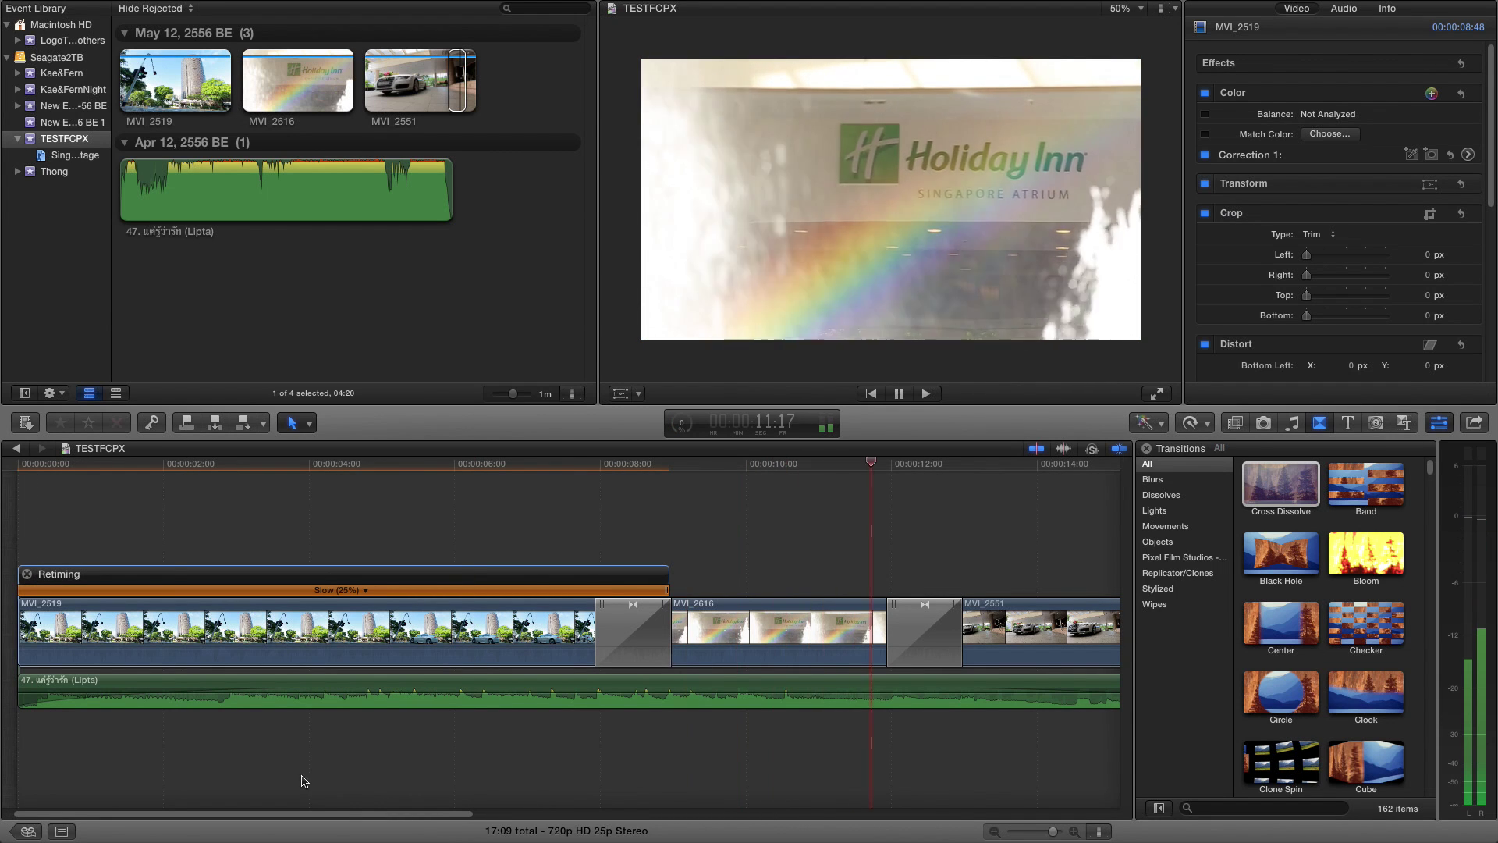
pyautogui.moveTo(378, 814); pyautogui.dragTo(460, 814)
pyautogui.press('space')
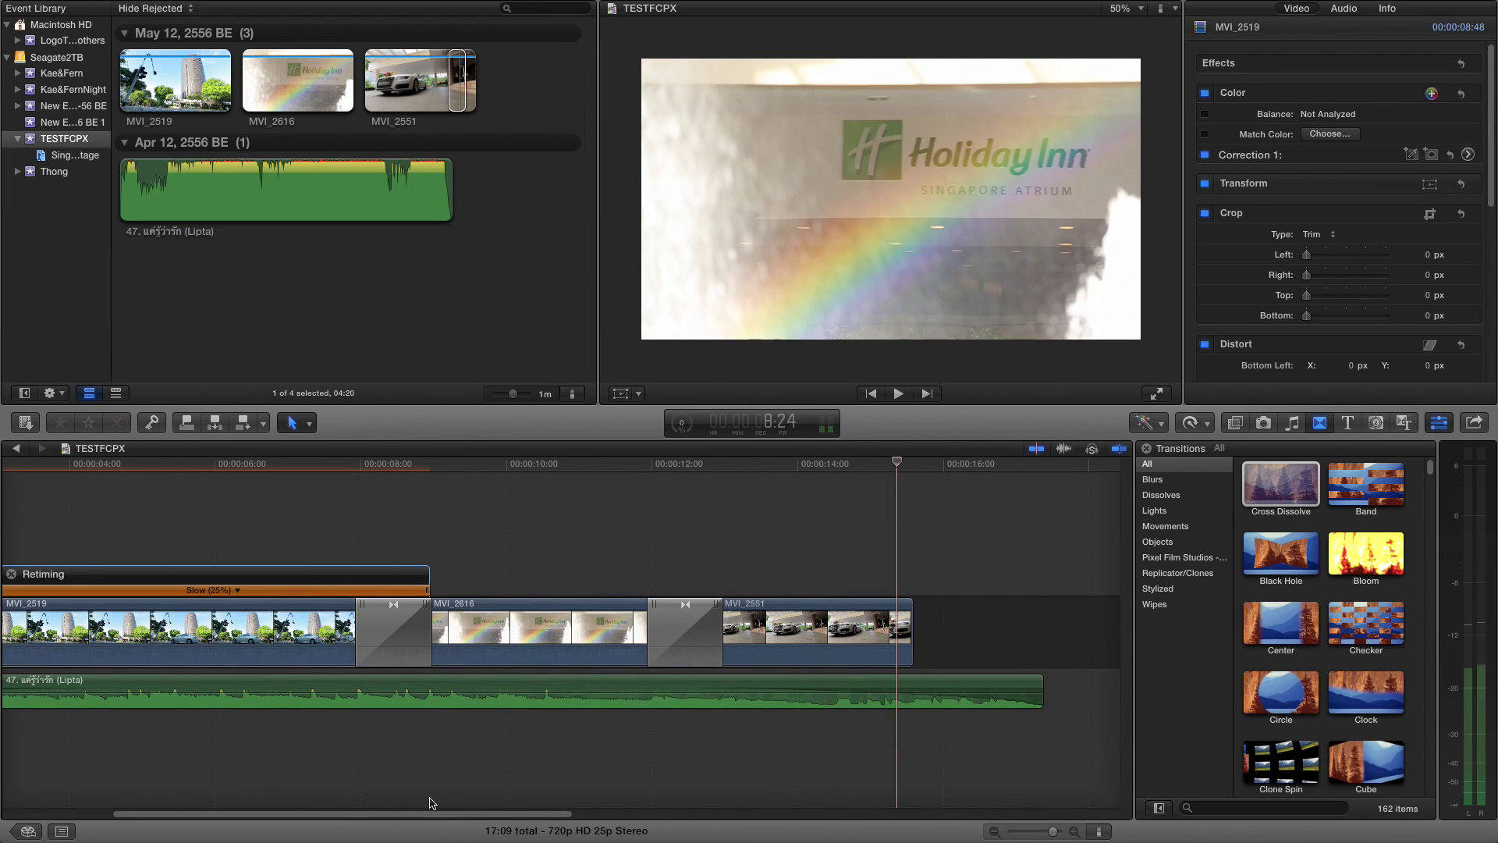
pyautogui.press('space')
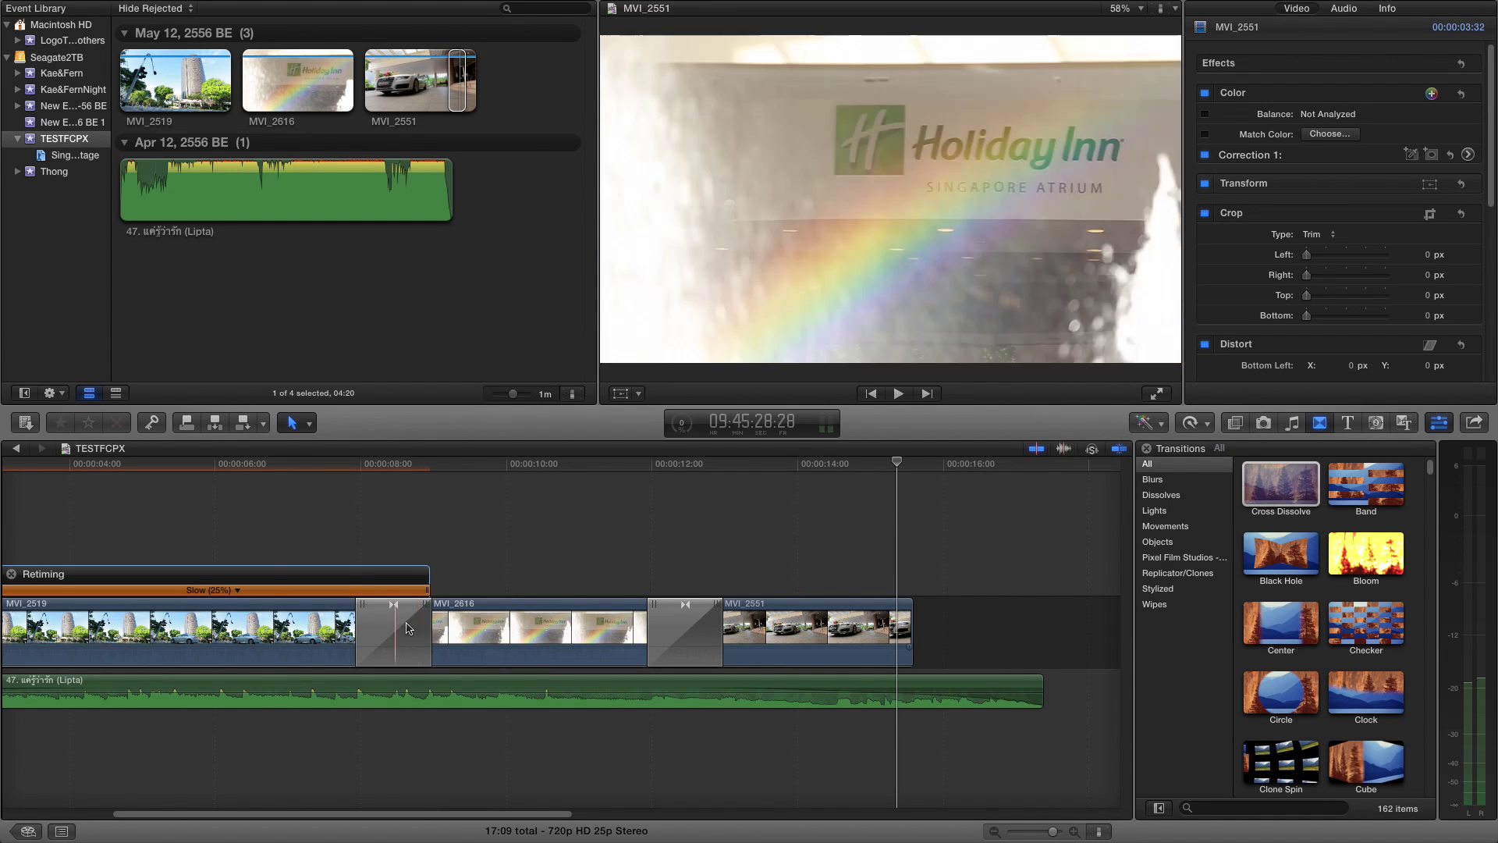
# Lower the song's volume to -5 dB.
pyautogui.click(964, 692)
pyautogui.moveTo(983, 694); pyautogui.dragTo(970, 693)
pyautogui.press('super+z')
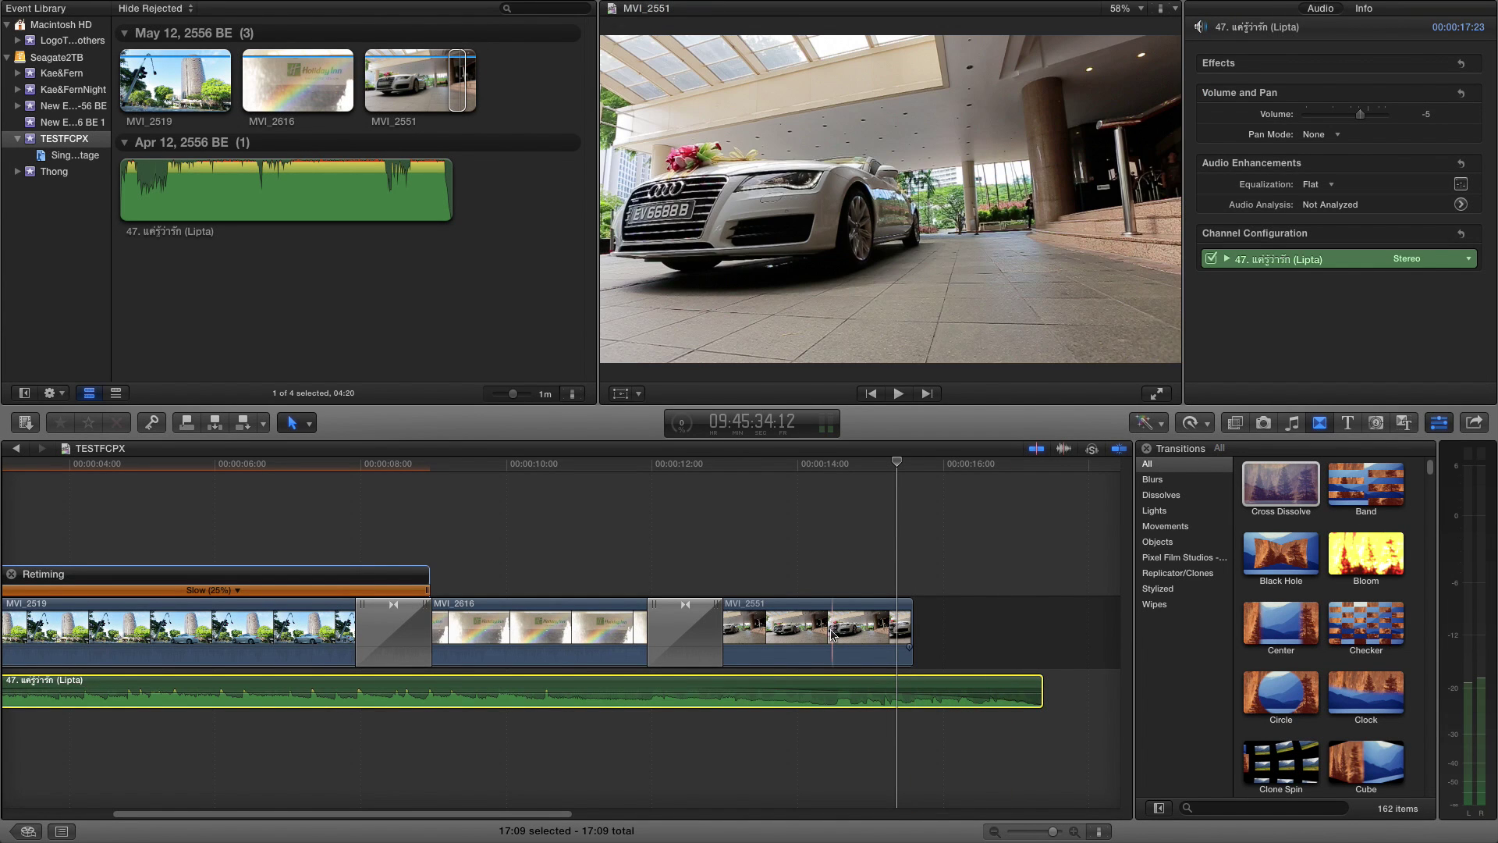
pyautogui.click(256, 633)
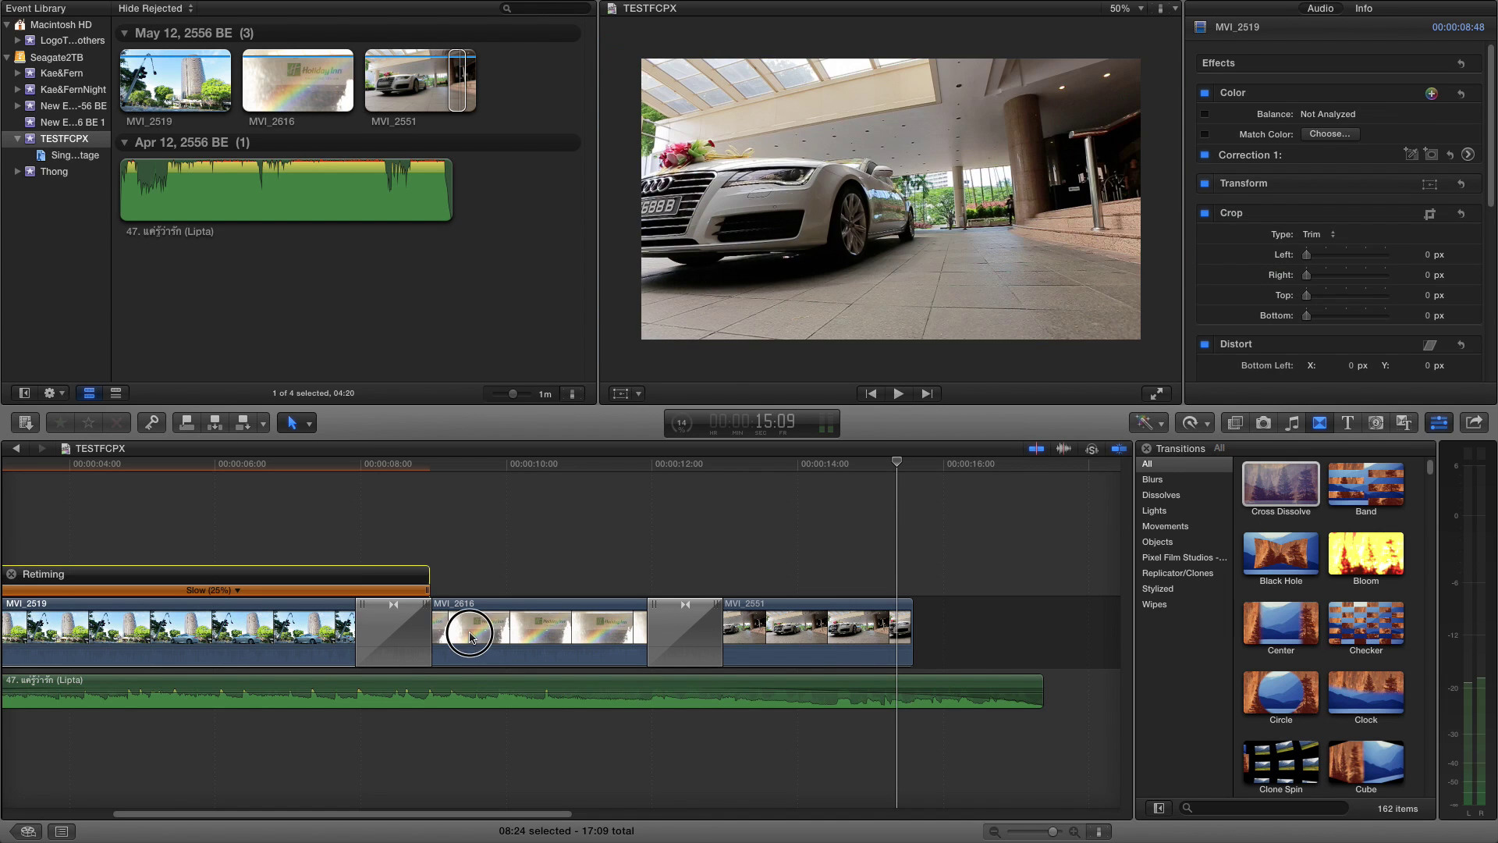
pyautogui.click(631, 610)
pyautogui.click(728, 612)
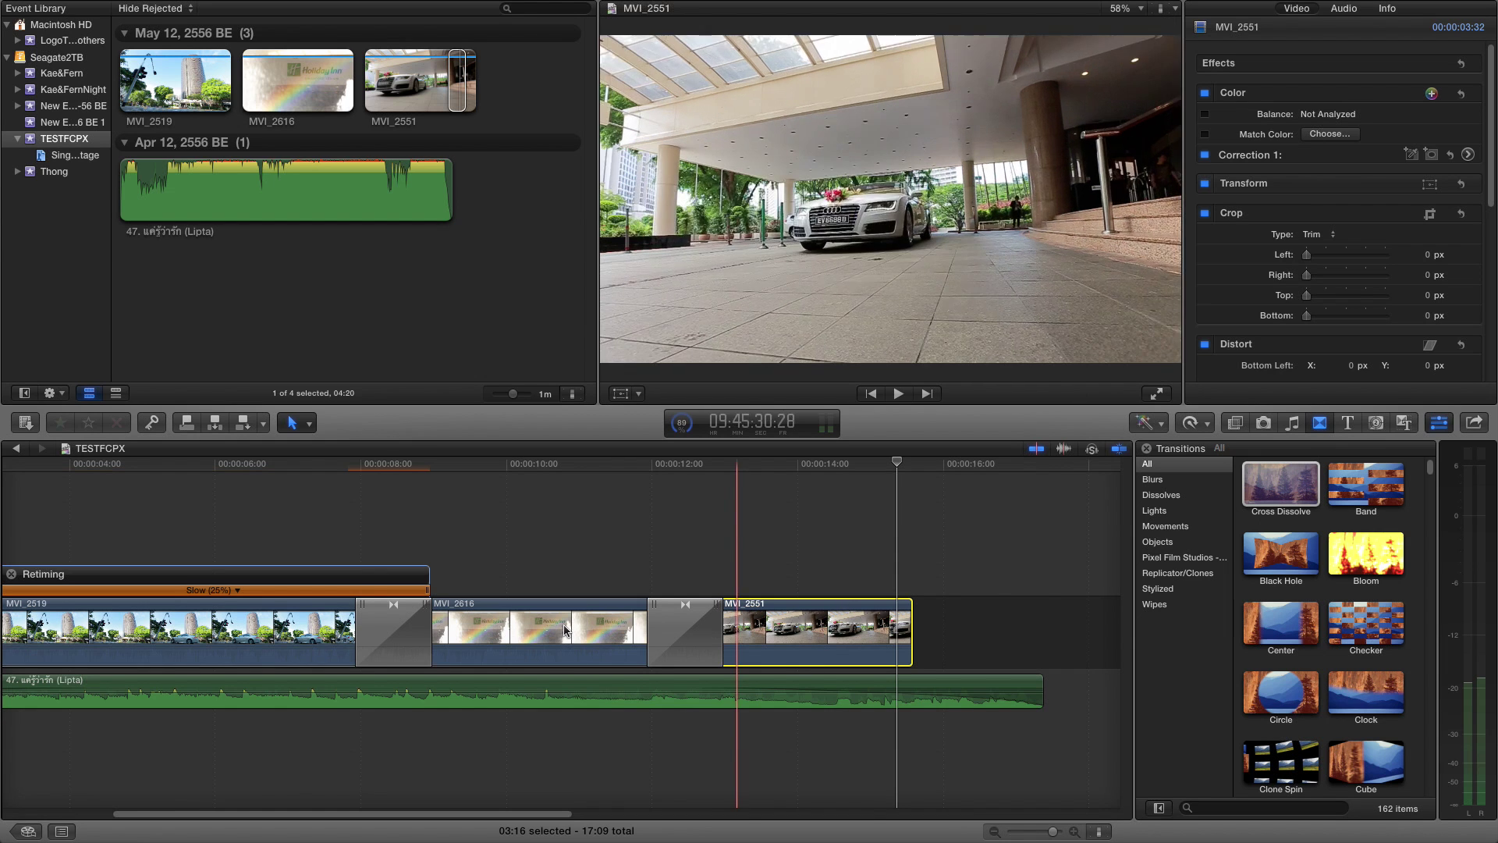
pyautogui.press('super+Left')
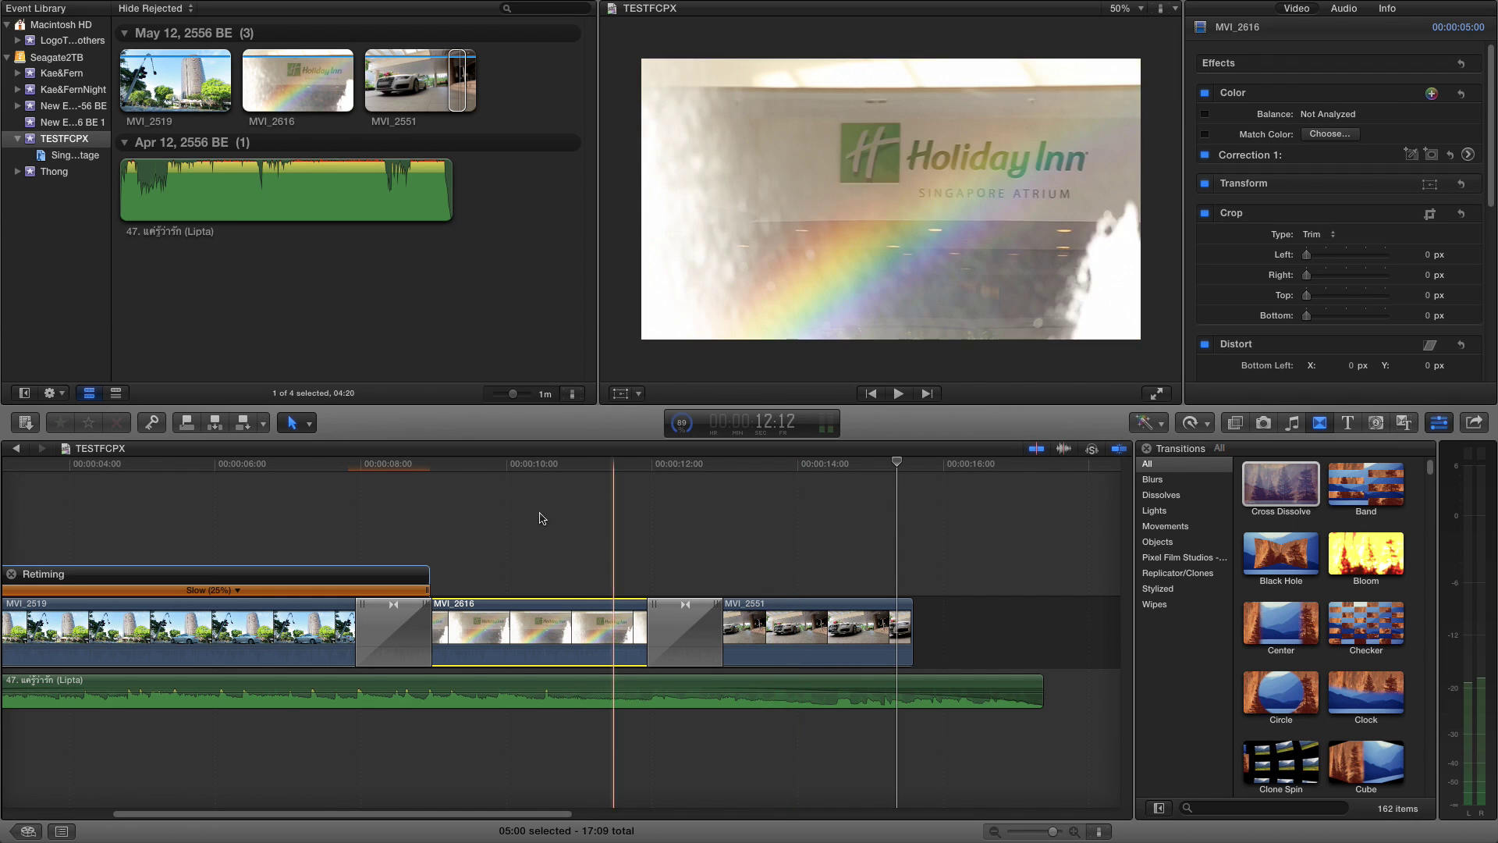
# Open the Correction 1 color adjustment of the MVI_2551 clip with the playhead at 14:04.
pyautogui.click(811, 522)
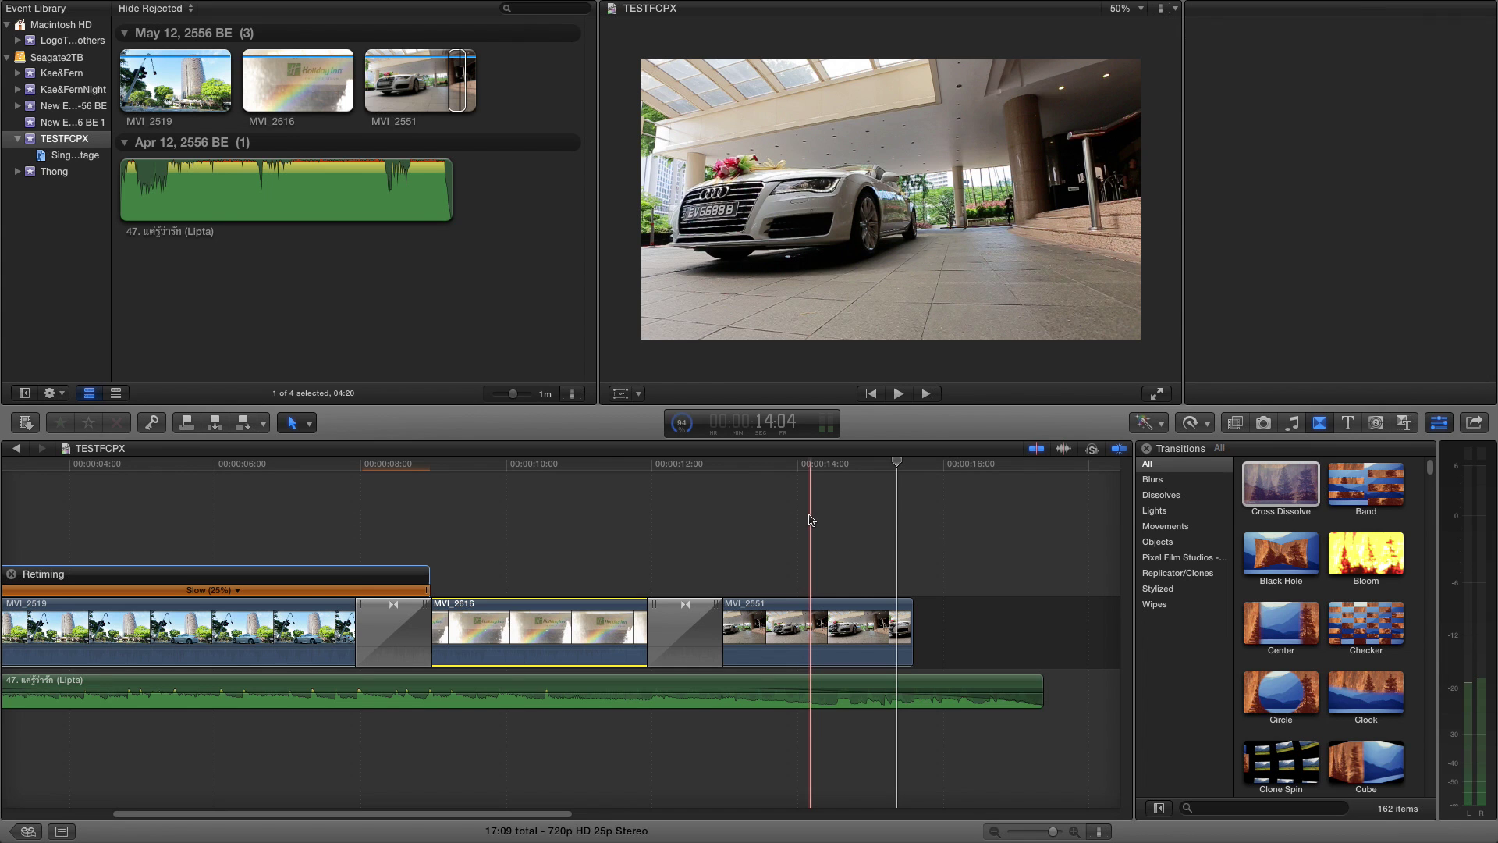
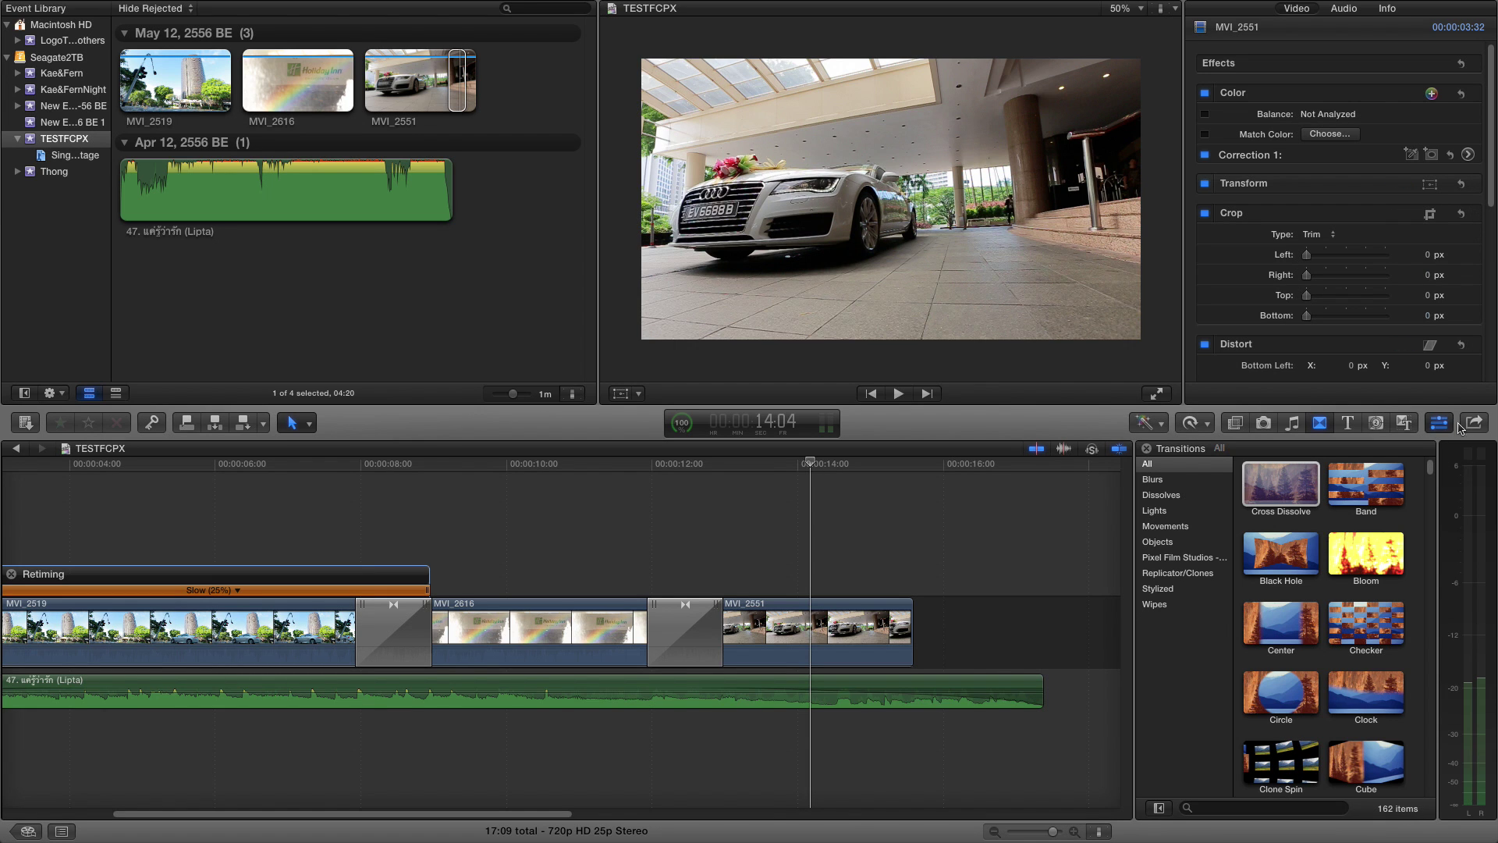
pyautogui.click(1441, 425)
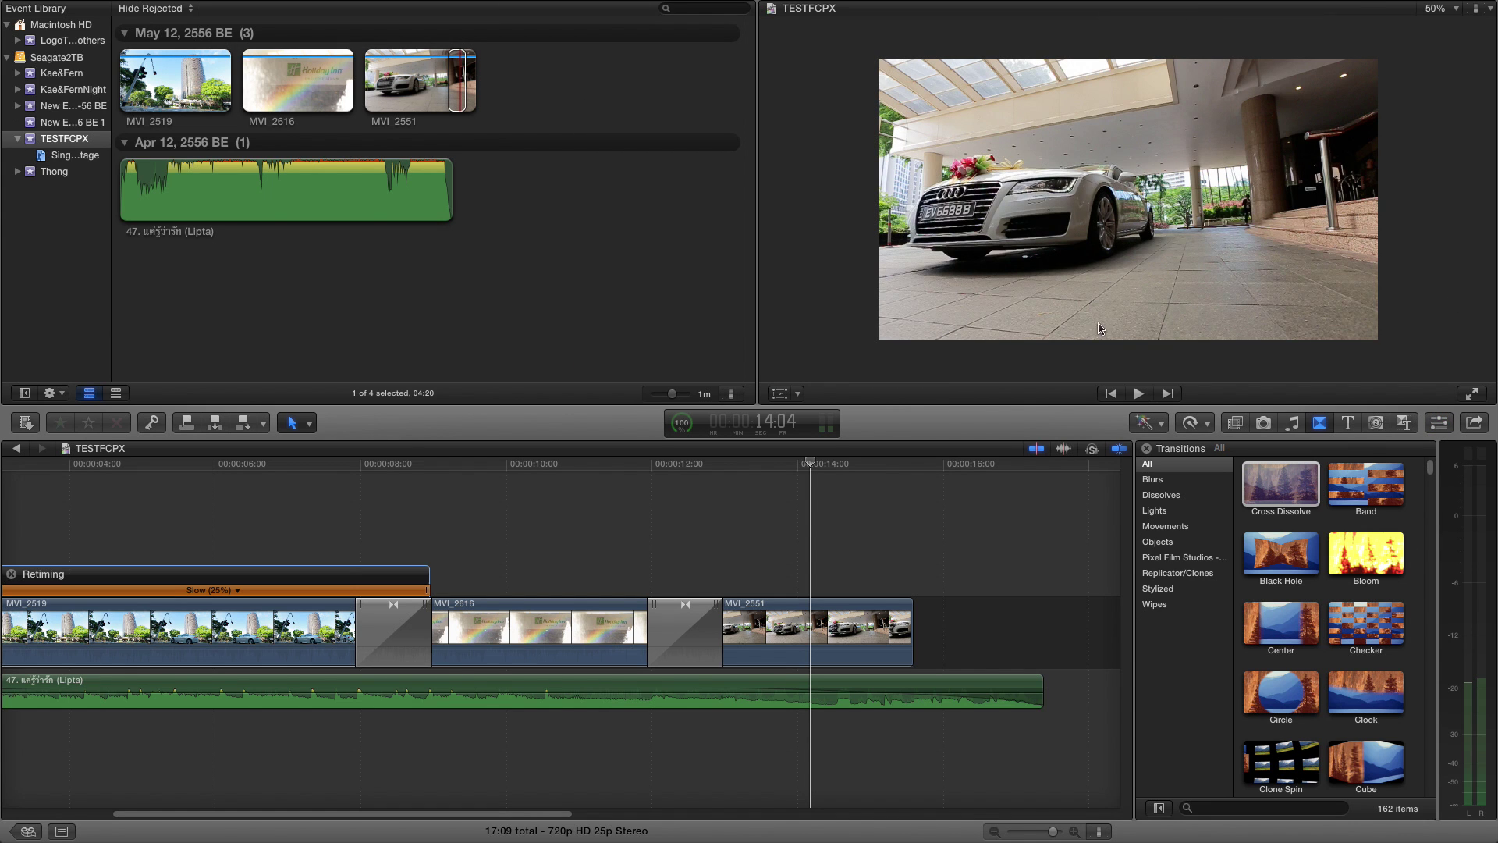
pyautogui.click(1441, 426)
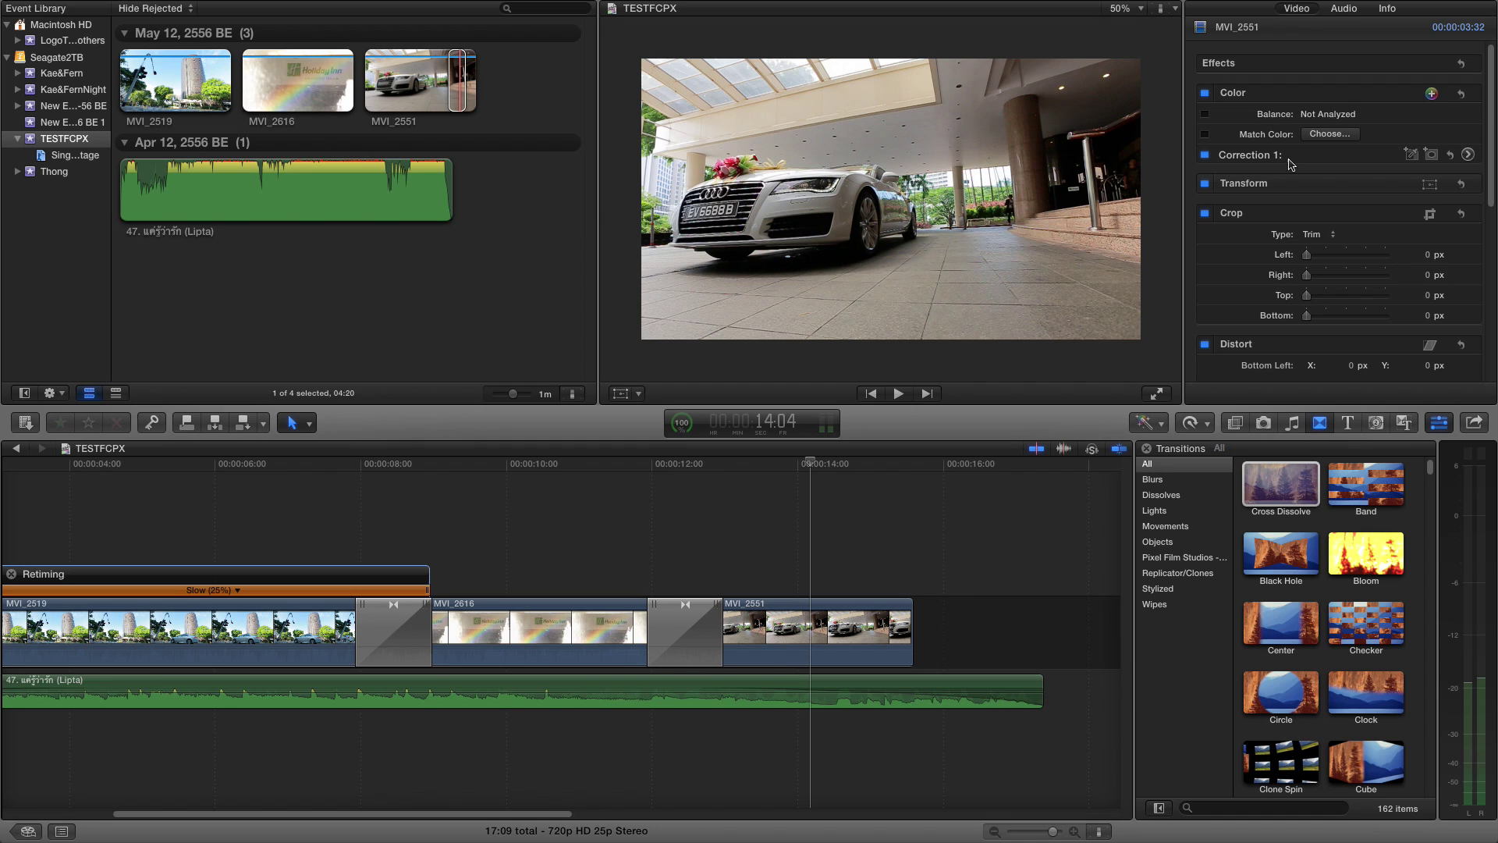
pyautogui.click(1468, 155)
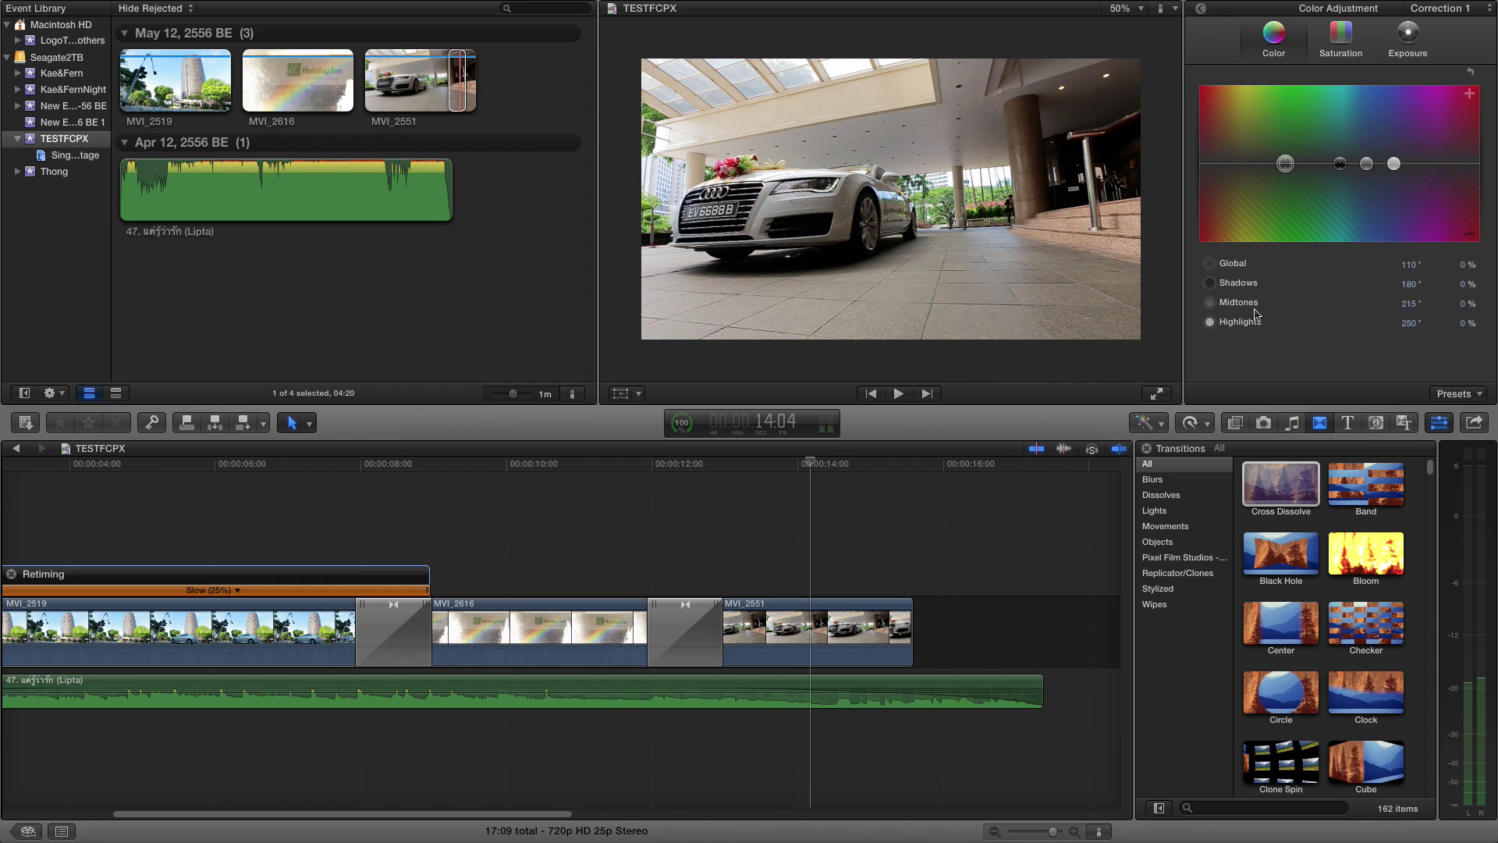
# Try a global color shift of 100° at -2% on MVI_2551 and reset the color adjustment.
pyautogui.click(1394, 164)
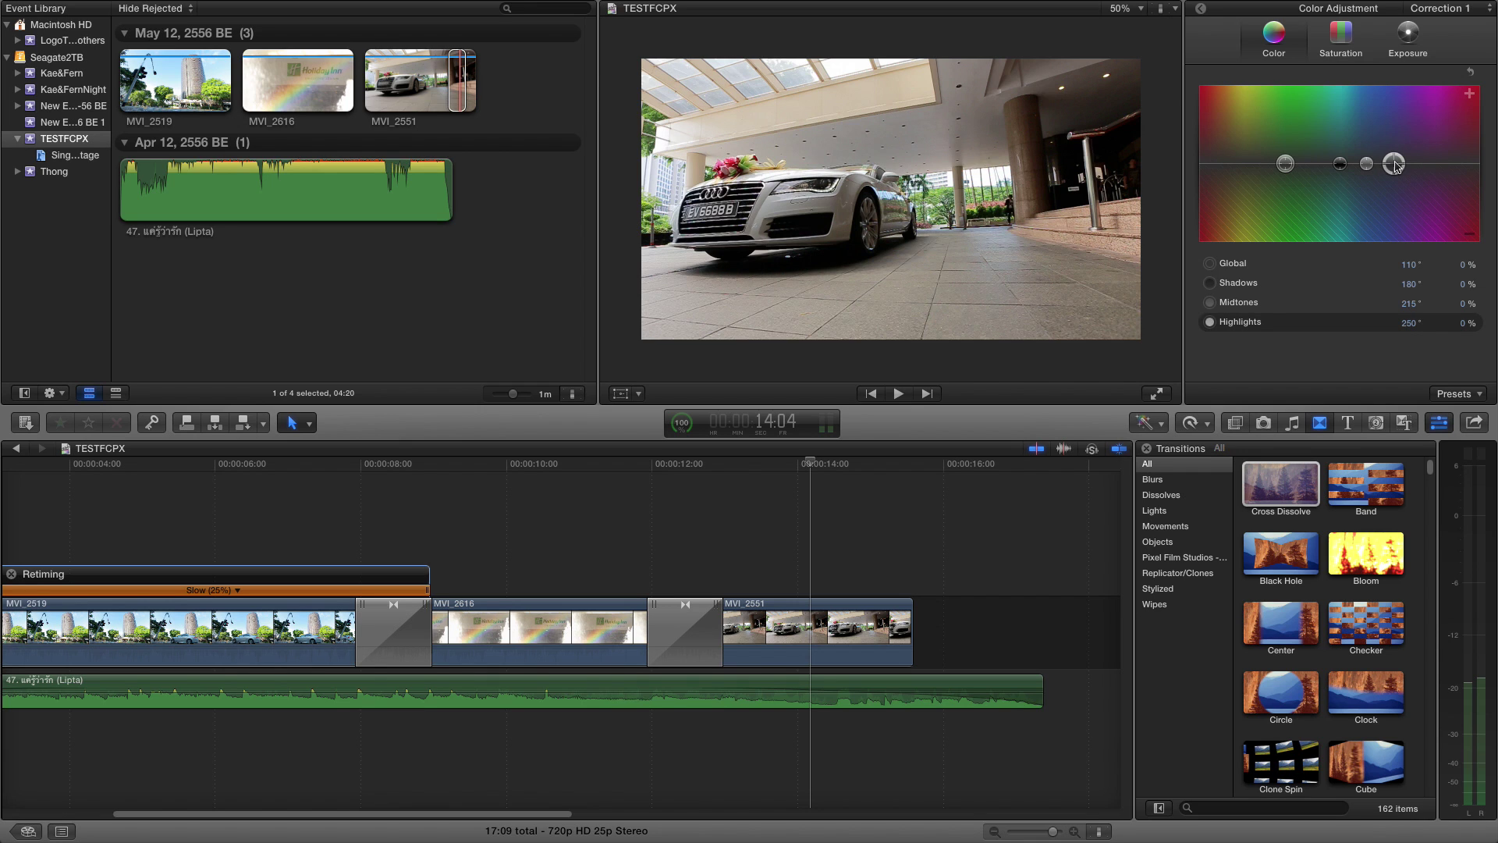
pyautogui.click(1366, 164)
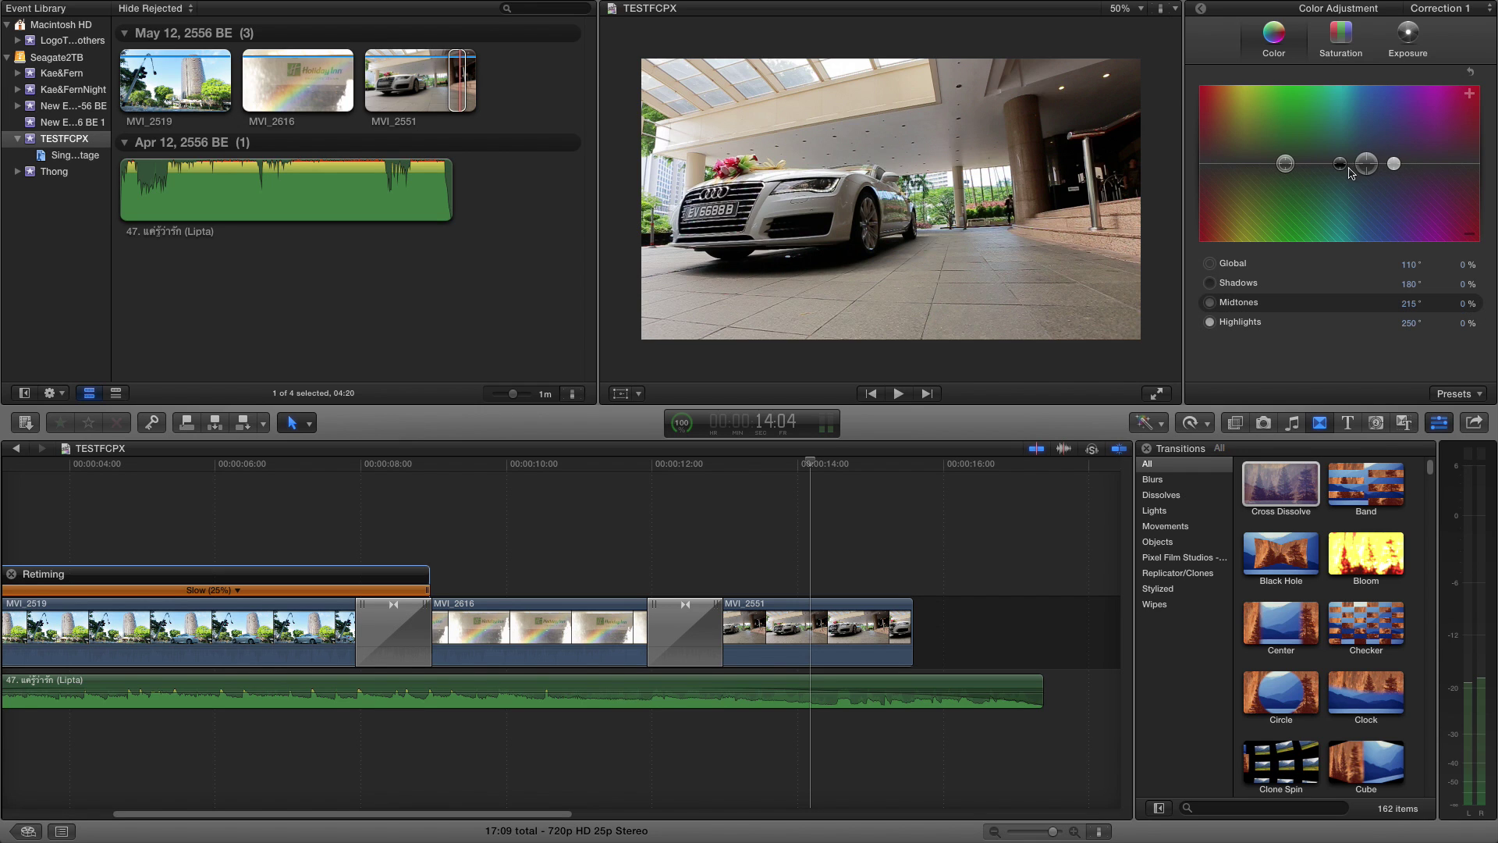
pyautogui.click(1341, 165)
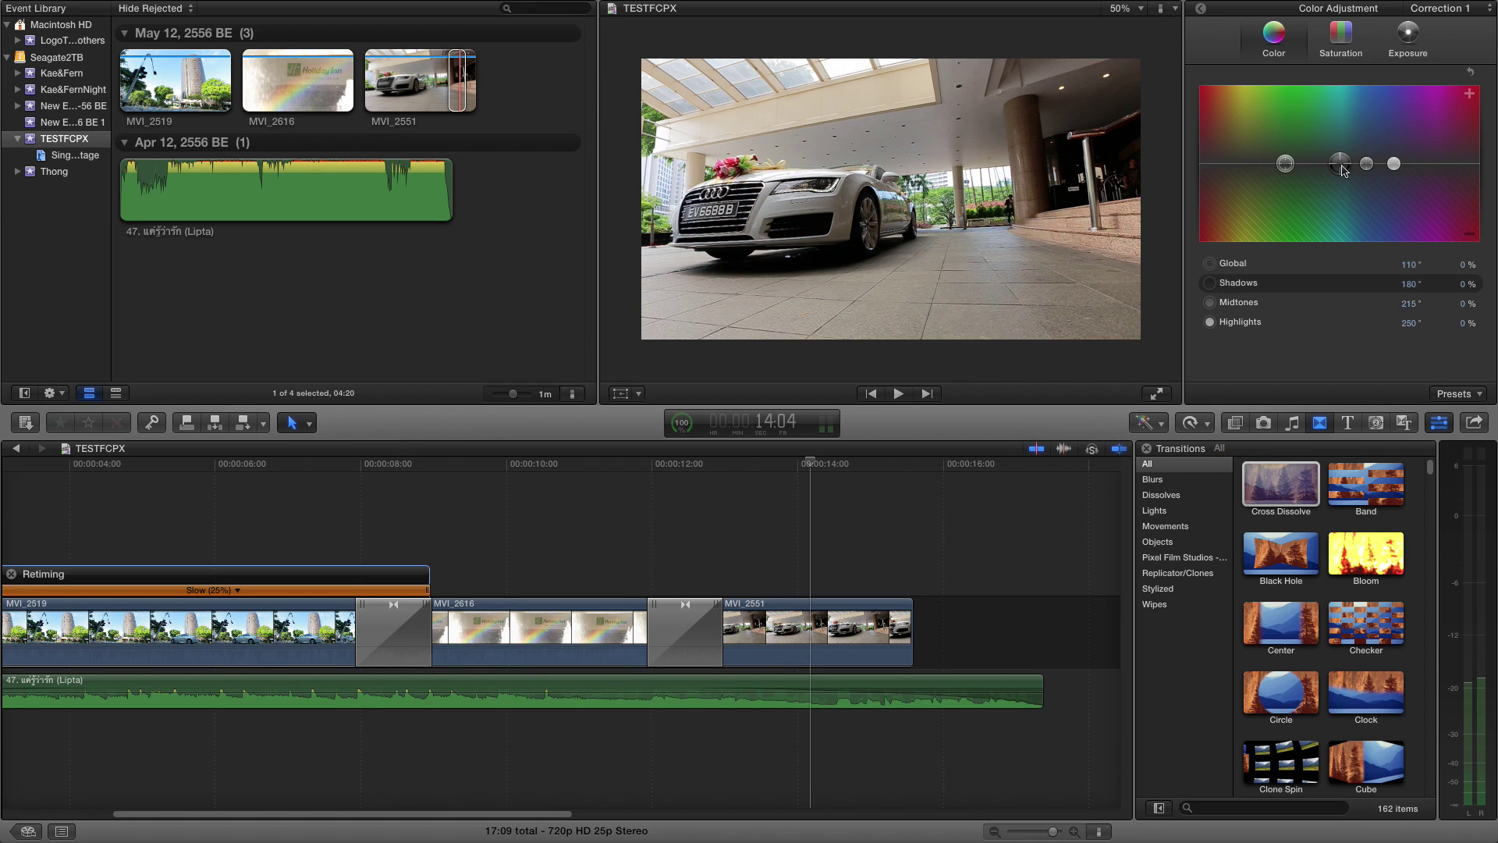
pyautogui.click(1286, 165)
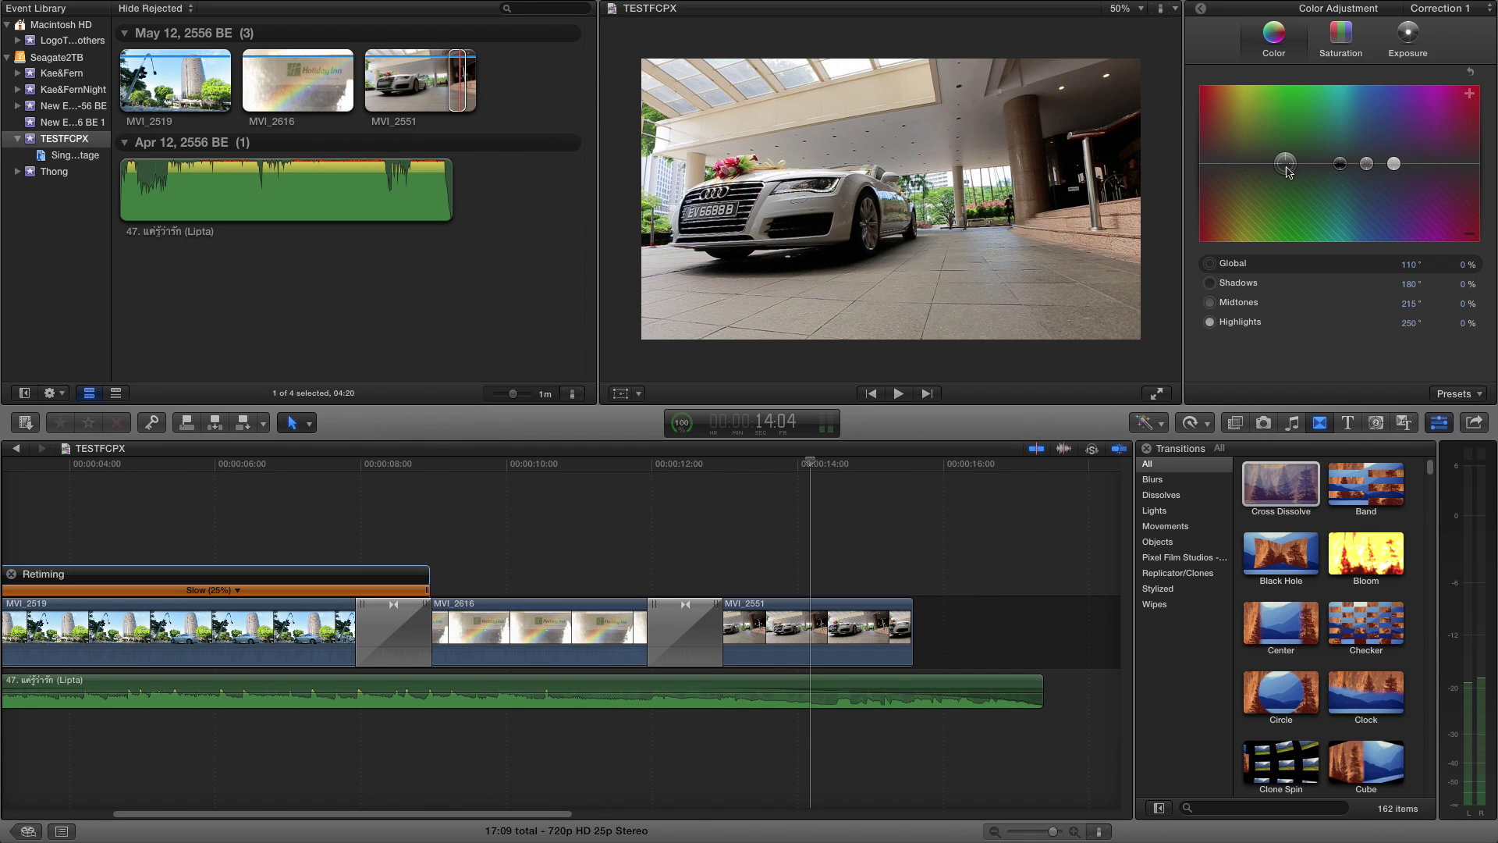
pyautogui.moveTo(1286, 164)
pyautogui.mouseDown()
pyautogui.moveTo(1295, 134)
pyautogui.moveTo(1373, 126)
pyautogui.moveTo(1389, 156)
pyautogui.moveTo(1318, 178)
pyautogui.moveTo(1311, 162)
pyautogui.moveTo(1278, 165)
pyautogui.mouseUp()
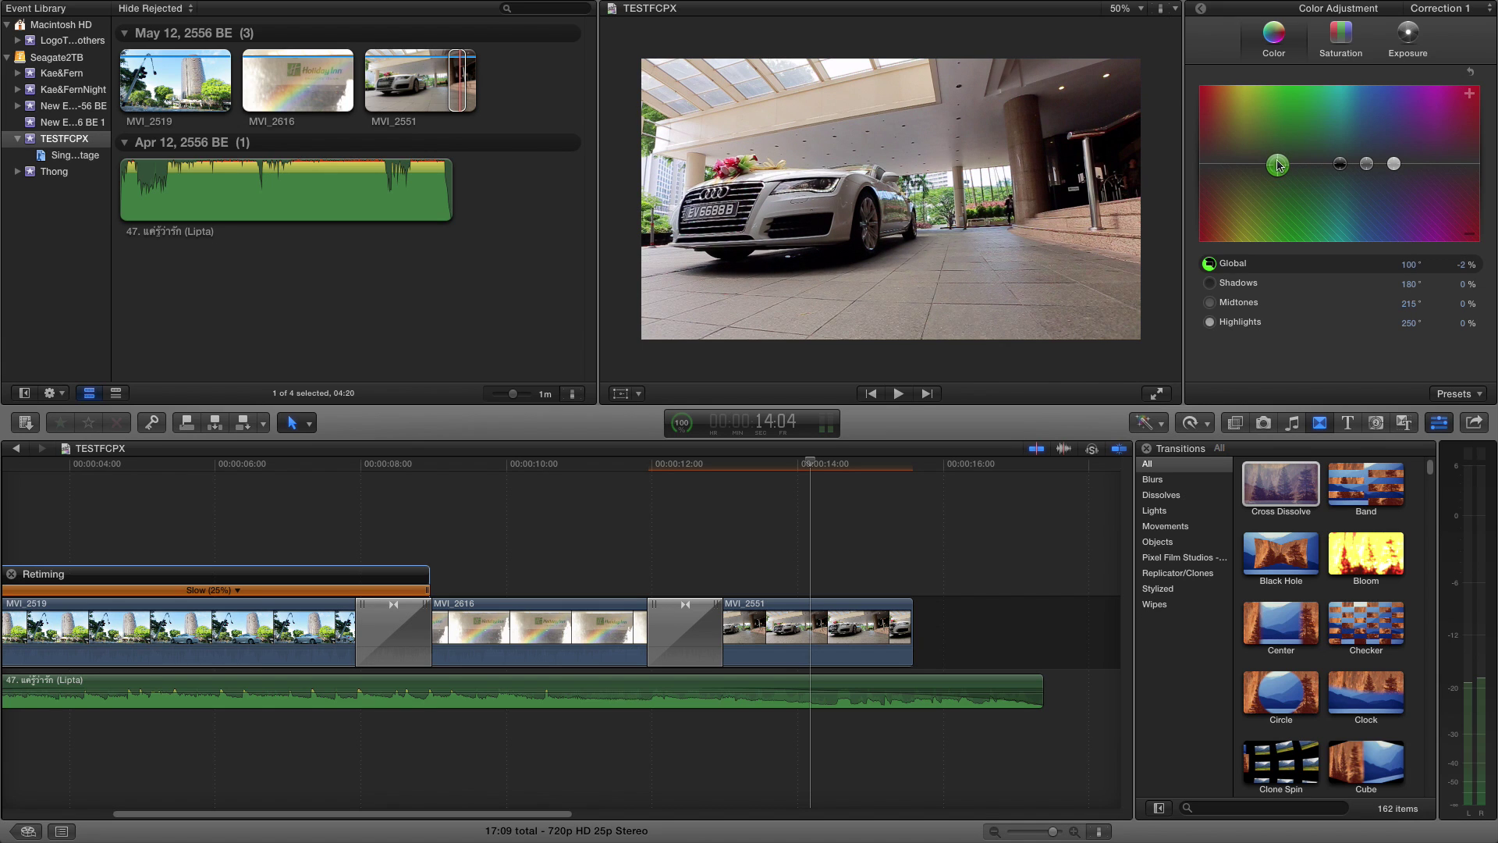
pyautogui.click(1469, 71)
# Try MVI_2551's saturation at -81% for midtones and 25% for shadows, and return midtones to 0% and shadows to -1%.
pyautogui.click(1343, 35)
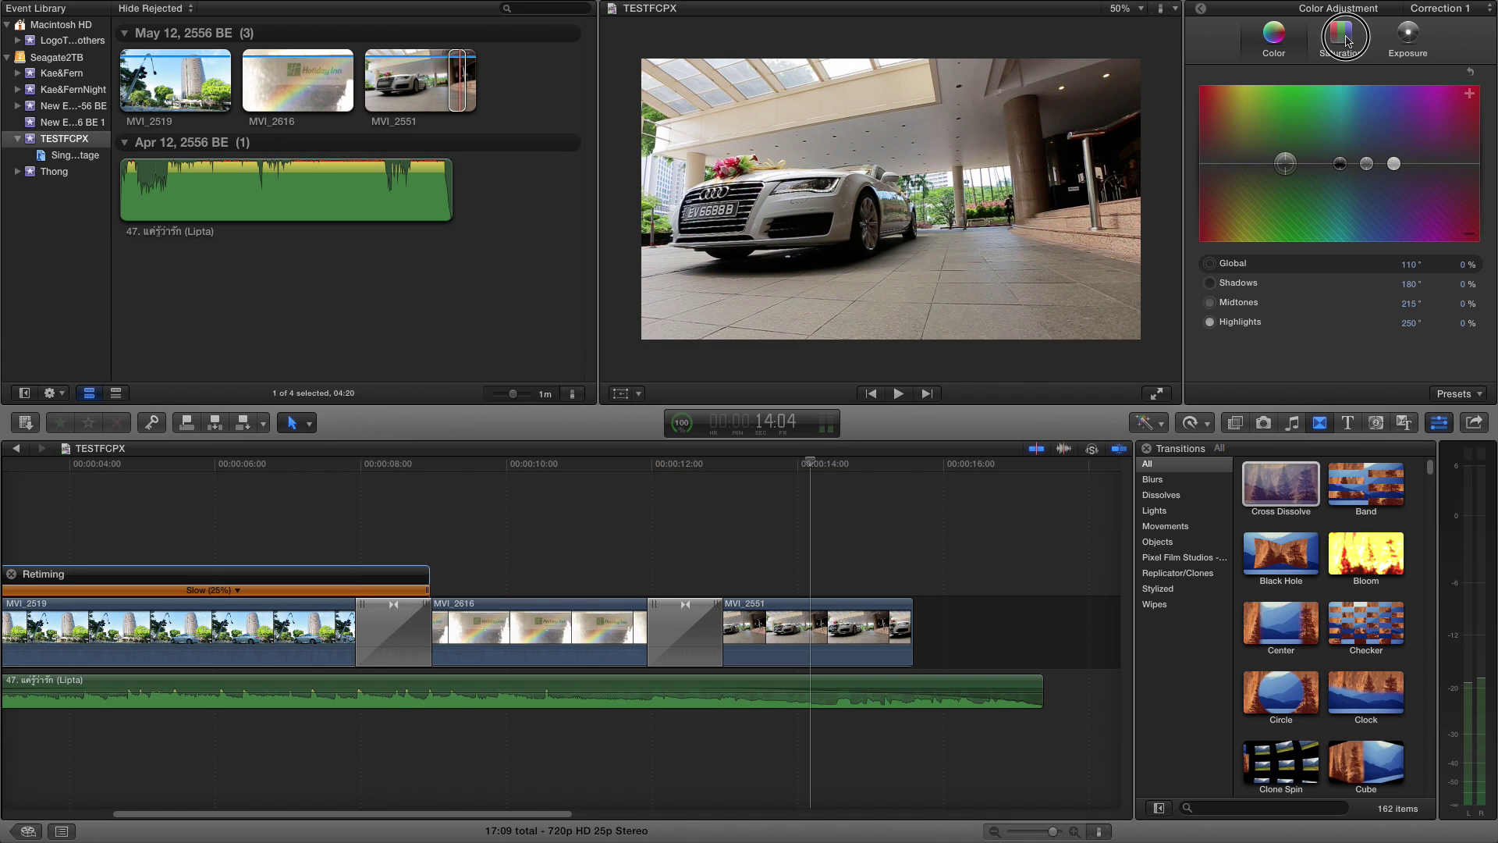
pyautogui.moveTo(1358, 167); pyautogui.dragTo(1355, 236)
pyautogui.moveTo(1274, 165)
pyautogui.mouseDown()
pyautogui.moveTo(1272, 225)
pyautogui.moveTo(1276, 143)
pyautogui.mouseUp()
pyautogui.moveTo(1439, 165)
pyautogui.mouseDown()
pyautogui.moveTo(1443, 97)
pyautogui.moveTo(1453, 167)
pyautogui.mouseUp()
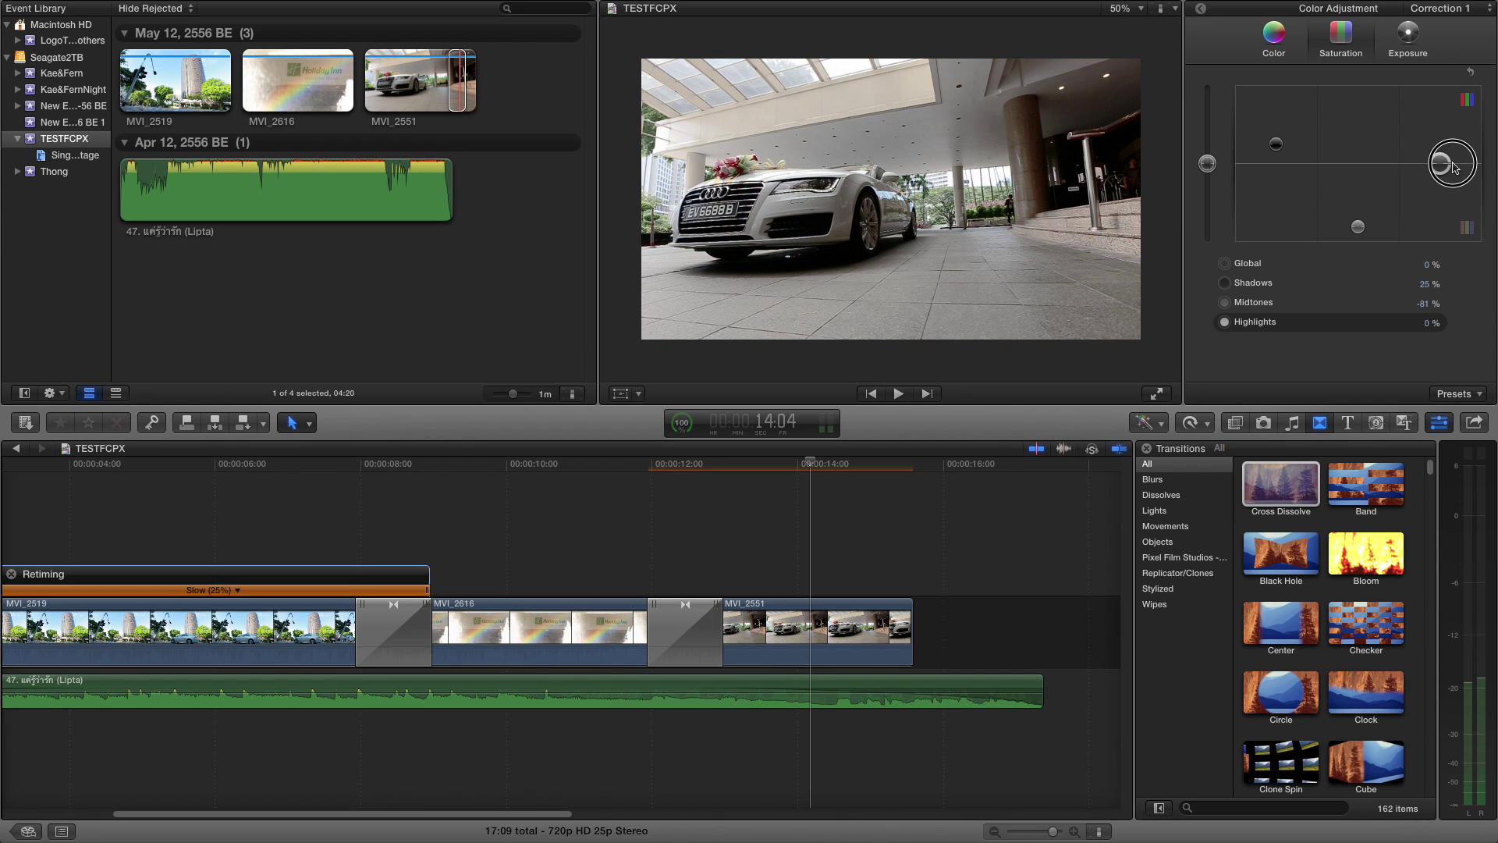
pyautogui.moveTo(1359, 227); pyautogui.dragTo(1361, 169)
pyautogui.moveTo(1277, 148)
pyautogui.mouseDown()
pyautogui.moveTo(1280, 197)
pyautogui.moveTo(1282, 164)
pyautogui.mouseUp()
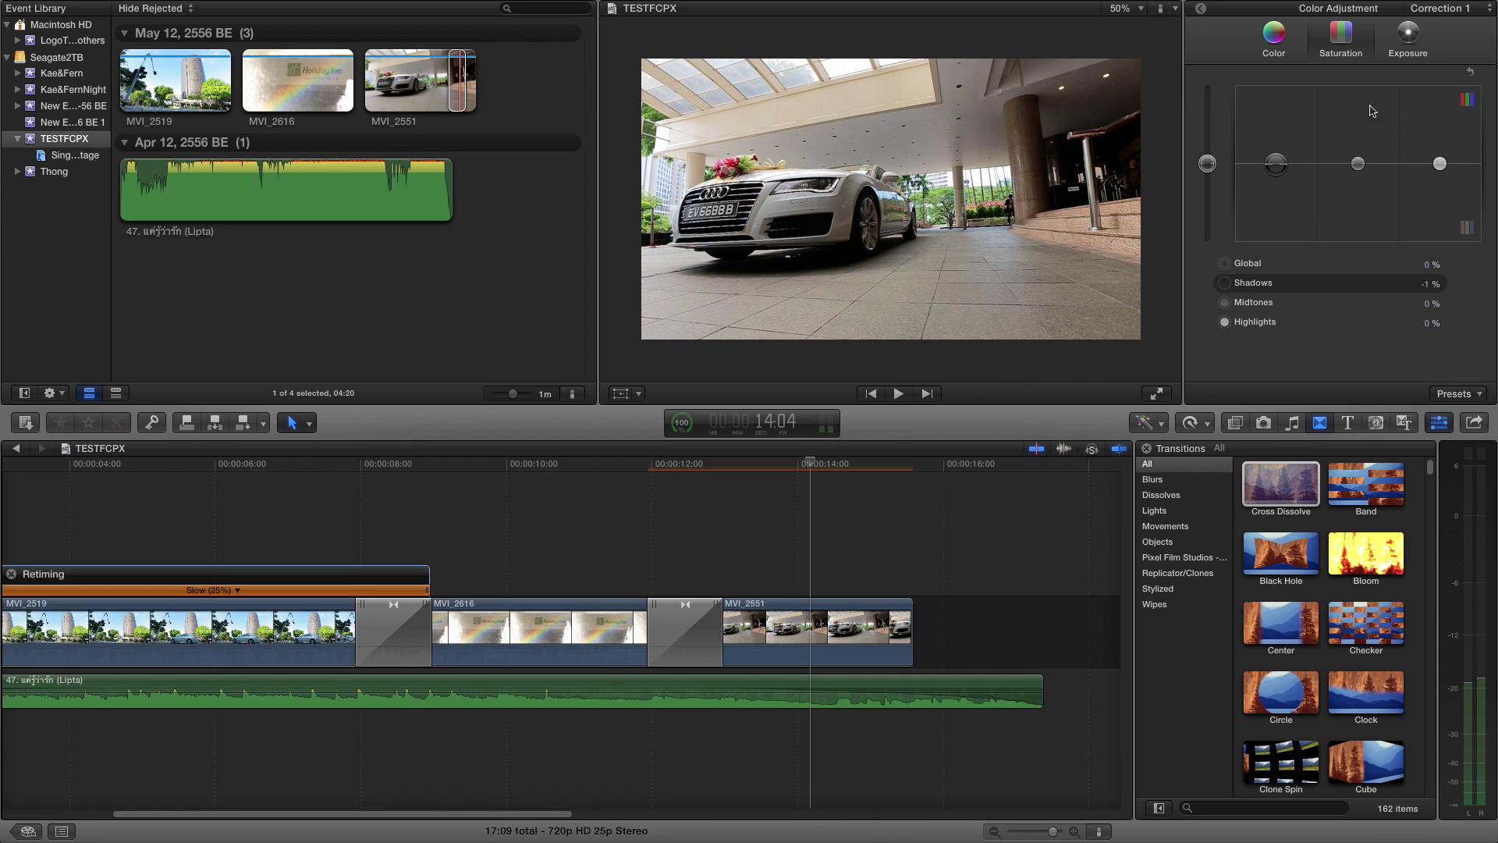
# Set MVI_2551's exposure to 17% for highlights, 6% for midtones and -1% for shadows, and close the color adjustment.
pyautogui.click(1416, 31)
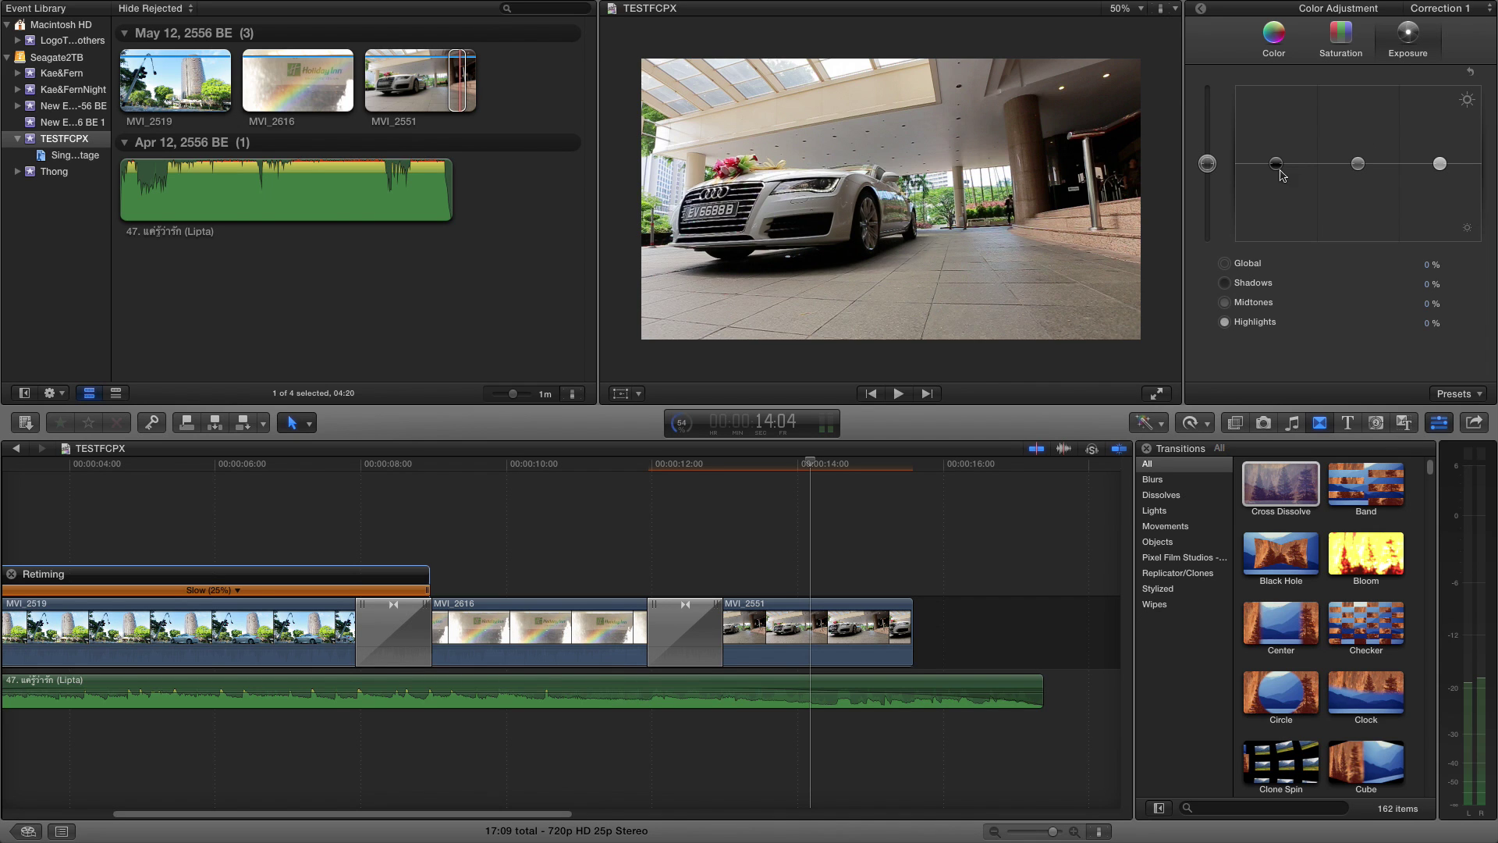
pyautogui.moveTo(1277, 165); pyautogui.dragTo(1453, 156)
pyautogui.moveTo(1358, 165); pyautogui.dragTo(1281, 171)
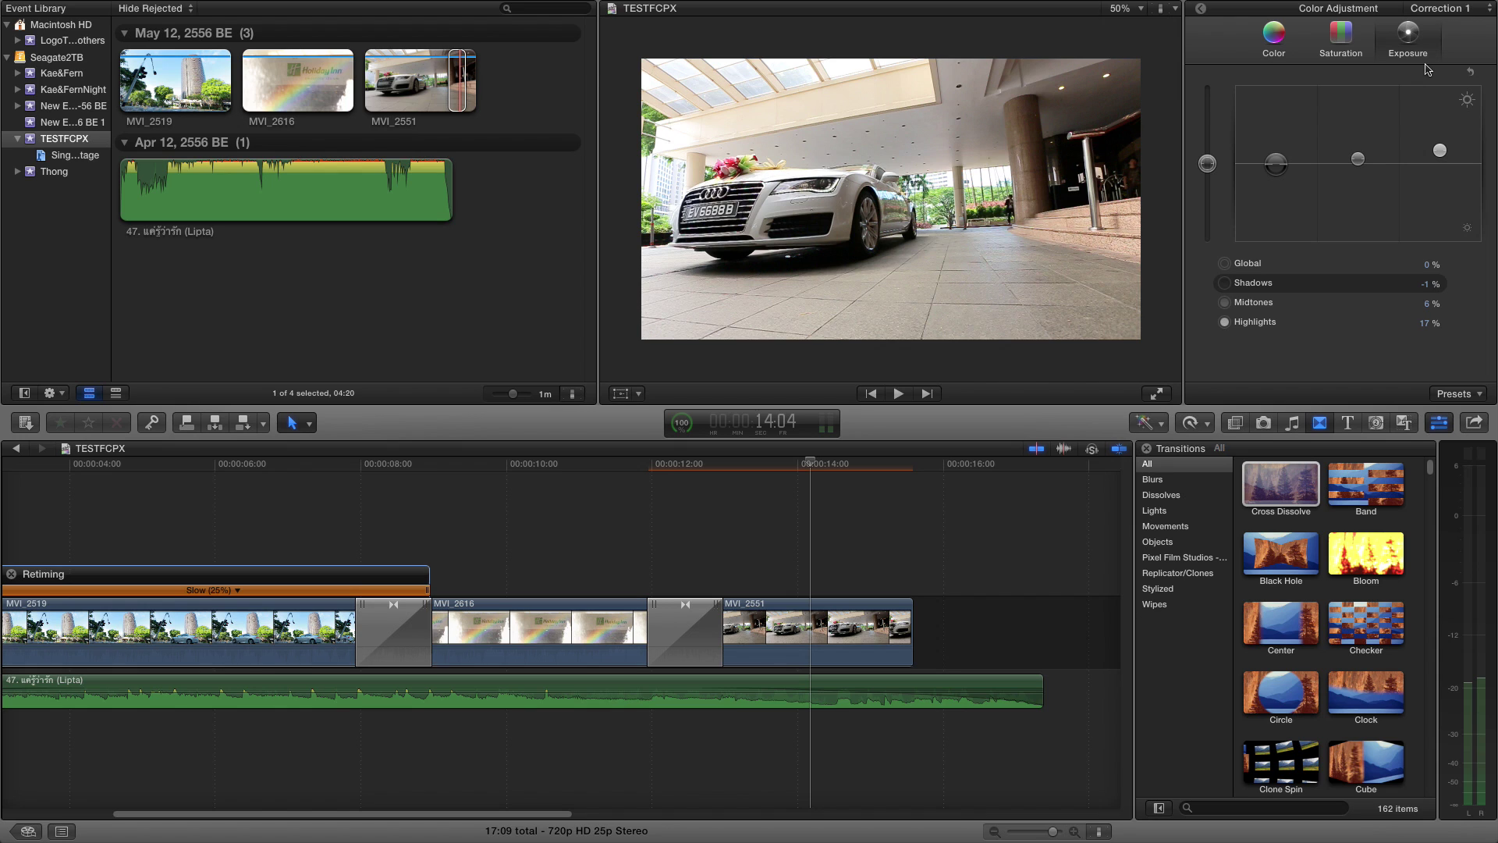
pyautogui.click(1201, 10)
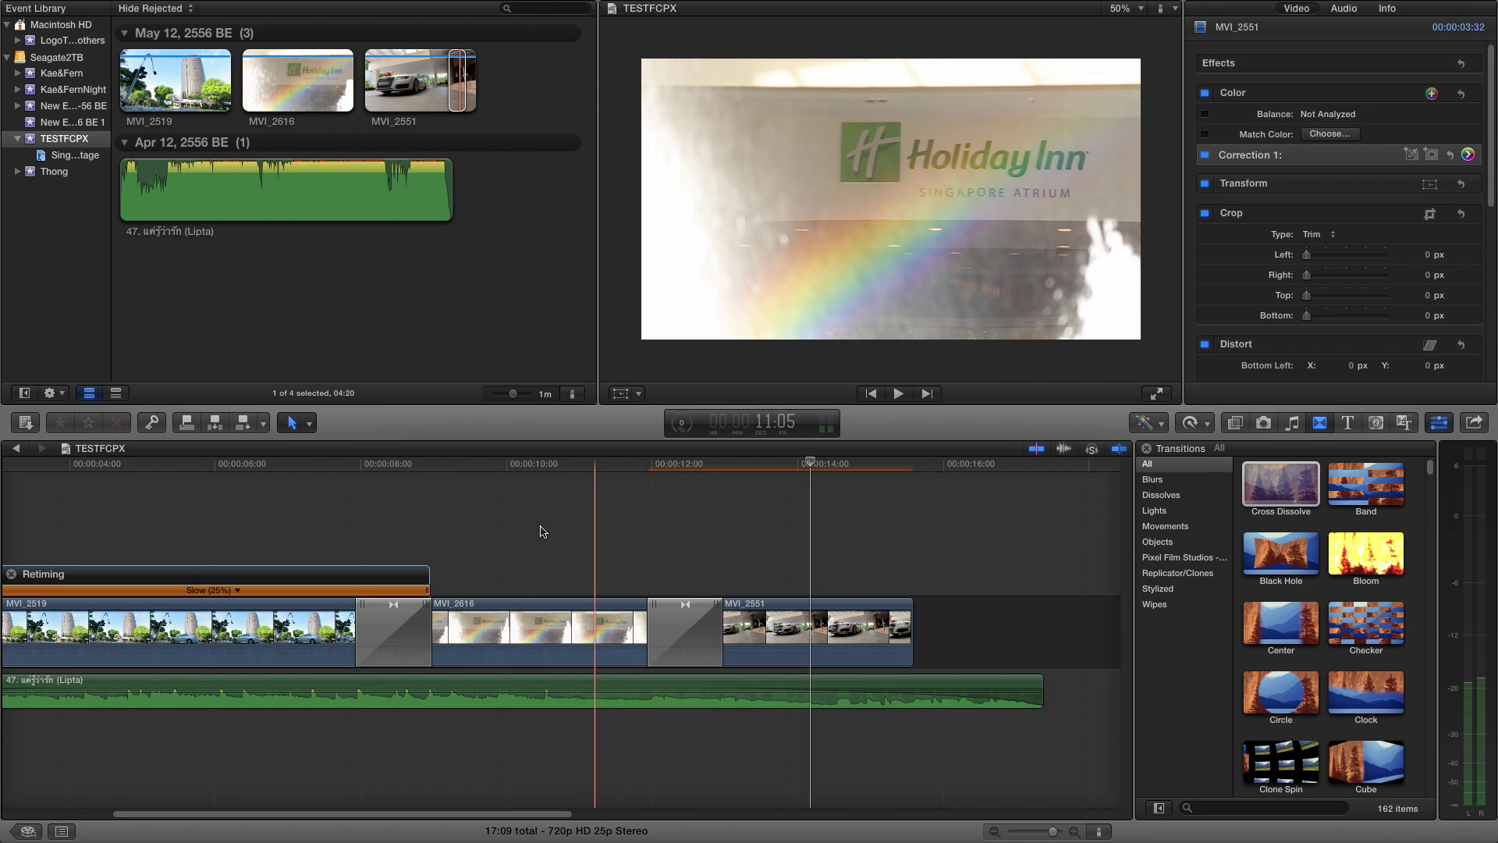
# Set the midtones saturation of the MVI_2616 clip to 1% and close its color adjustment.
pyautogui.click(543, 532)
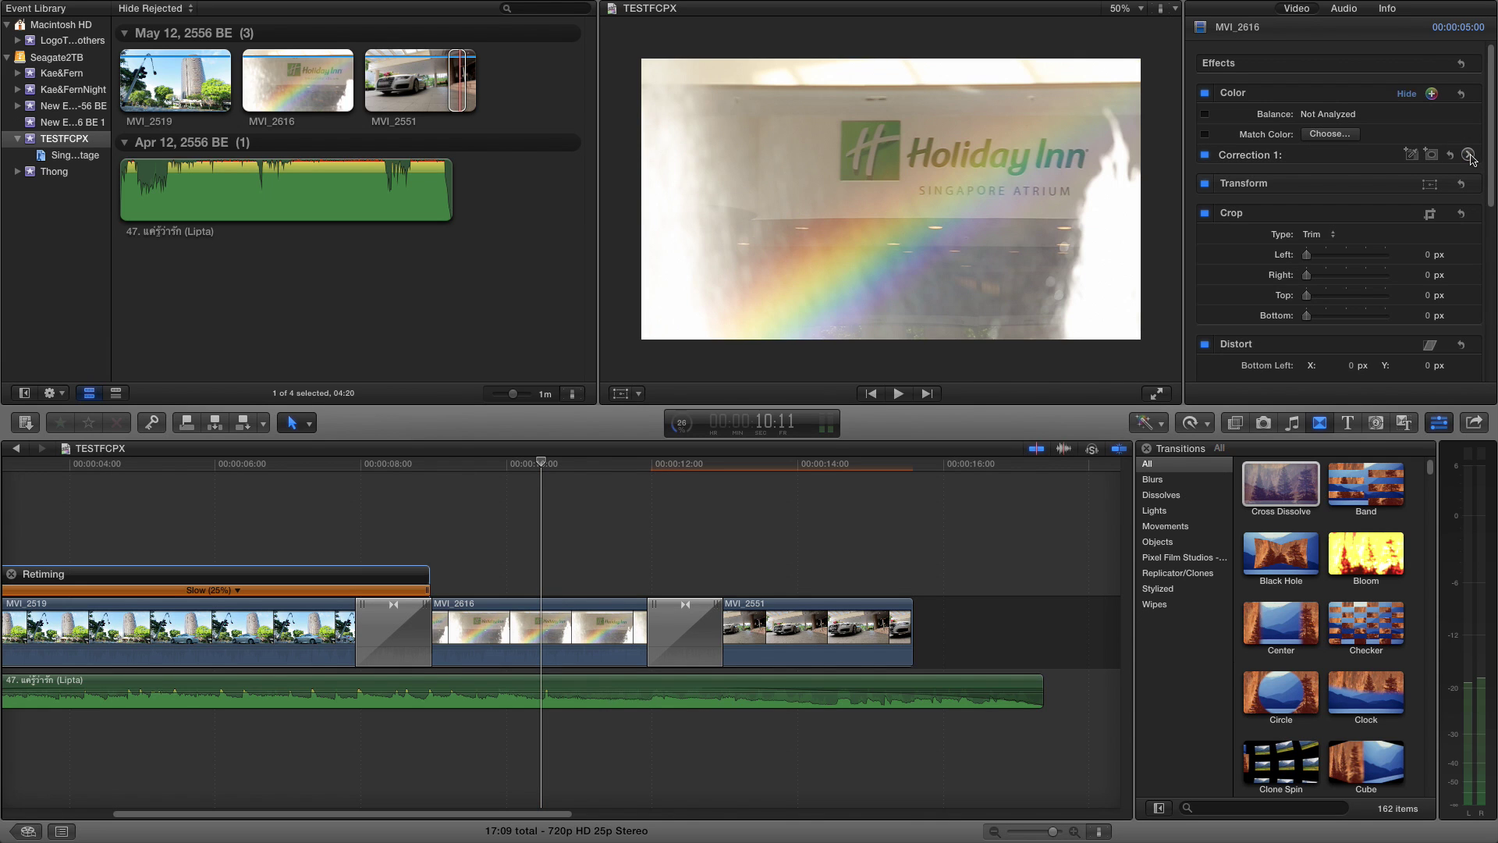
pyautogui.press('super+6')
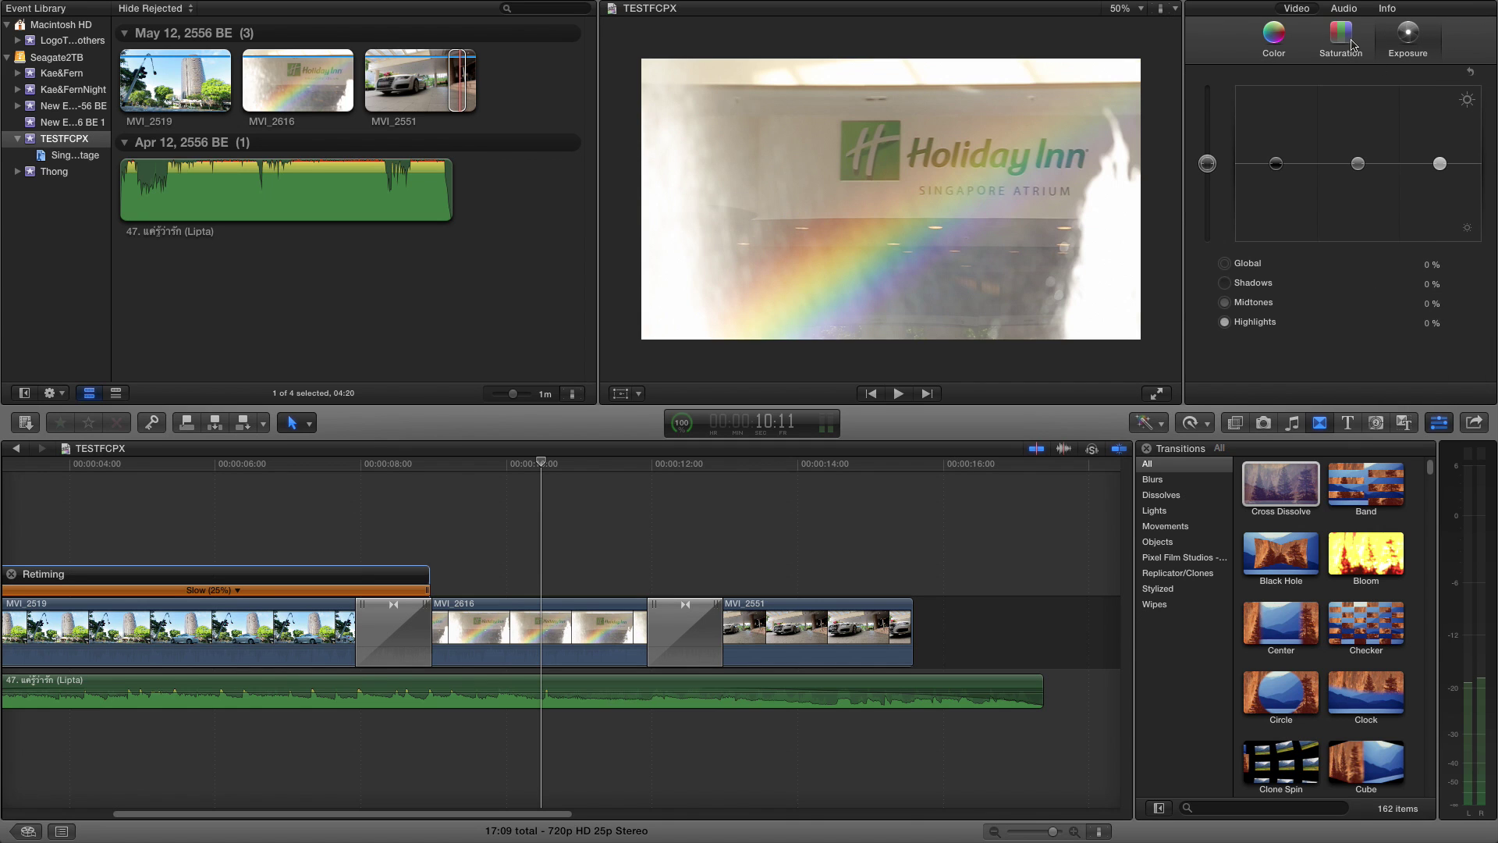
pyautogui.click(1352, 45)
pyautogui.moveTo(1359, 169)
pyautogui.mouseDown()
pyautogui.moveTo(1361, 235)
pyautogui.moveTo(1359, 165)
pyautogui.mouseUp()
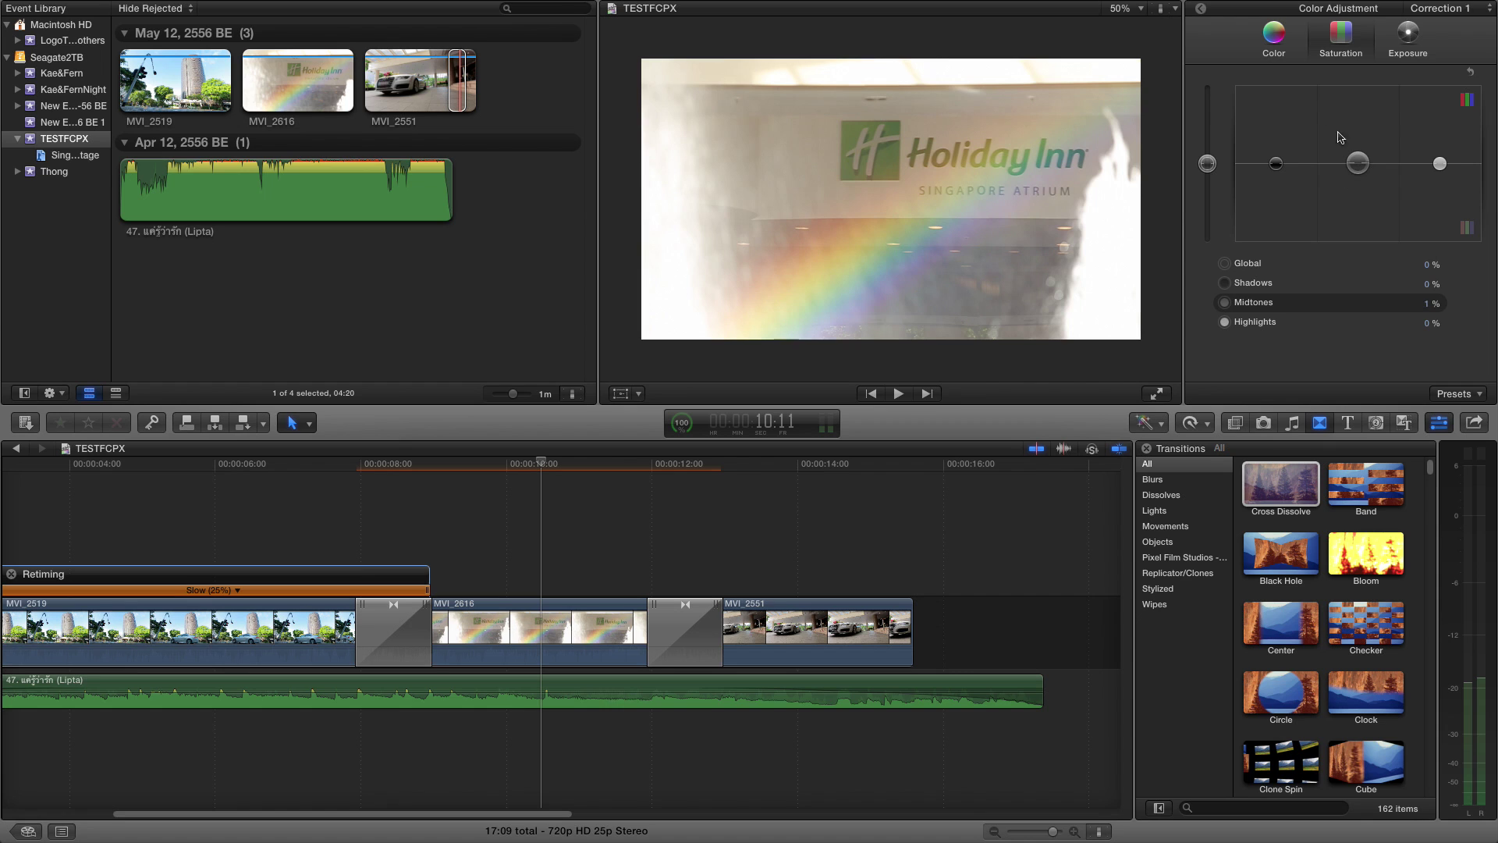
pyautogui.click(1200, 9)
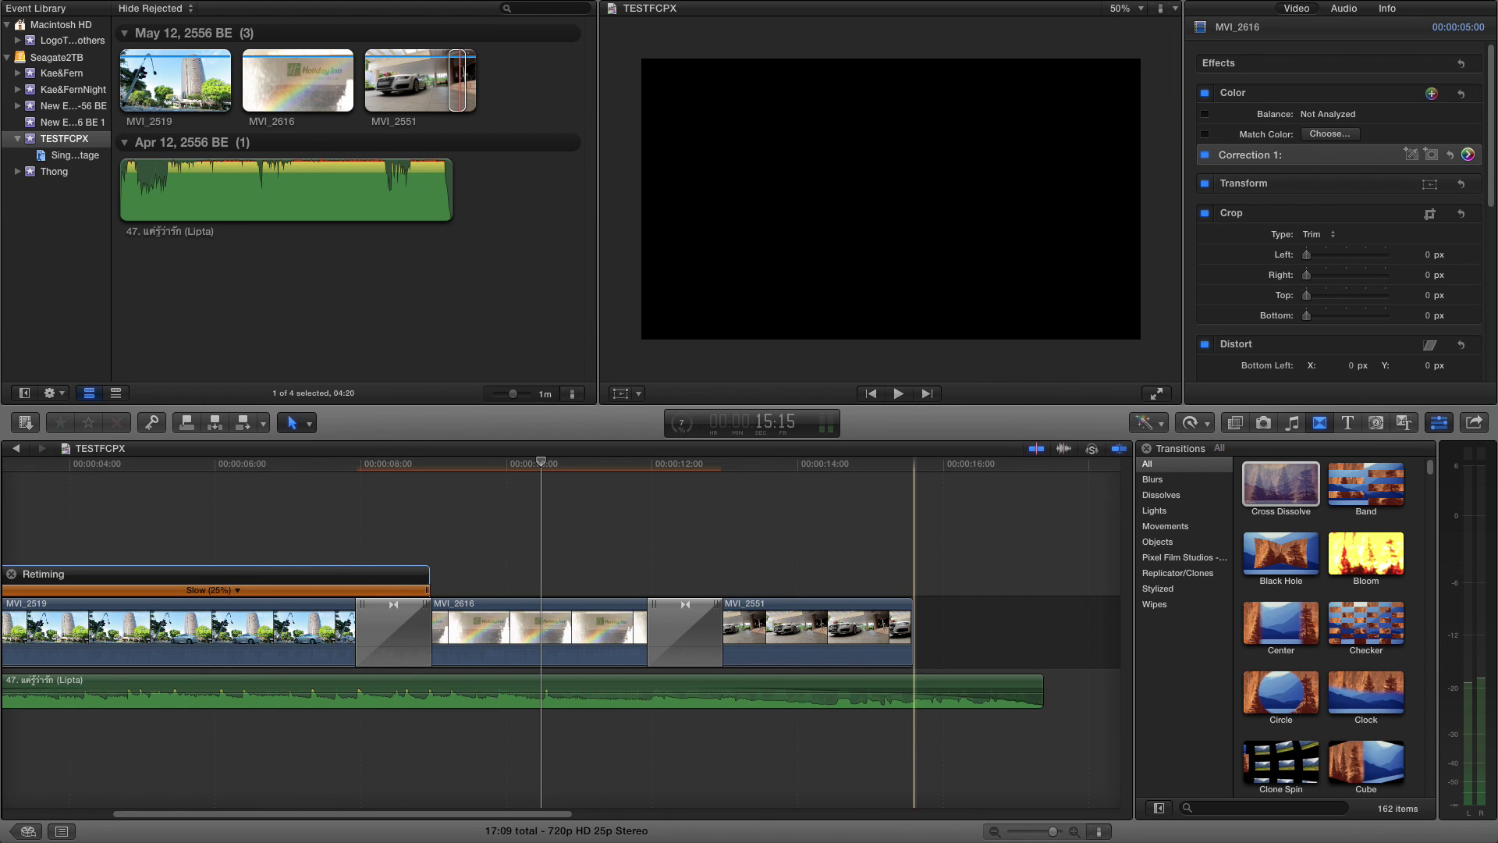
# Connect a Blur title above the start of MVI_2519 and hide that clip's retiming display.
pyautogui.click(499, 815)
pyautogui.moveTo(499, 815); pyautogui.dragTo(369, 814)
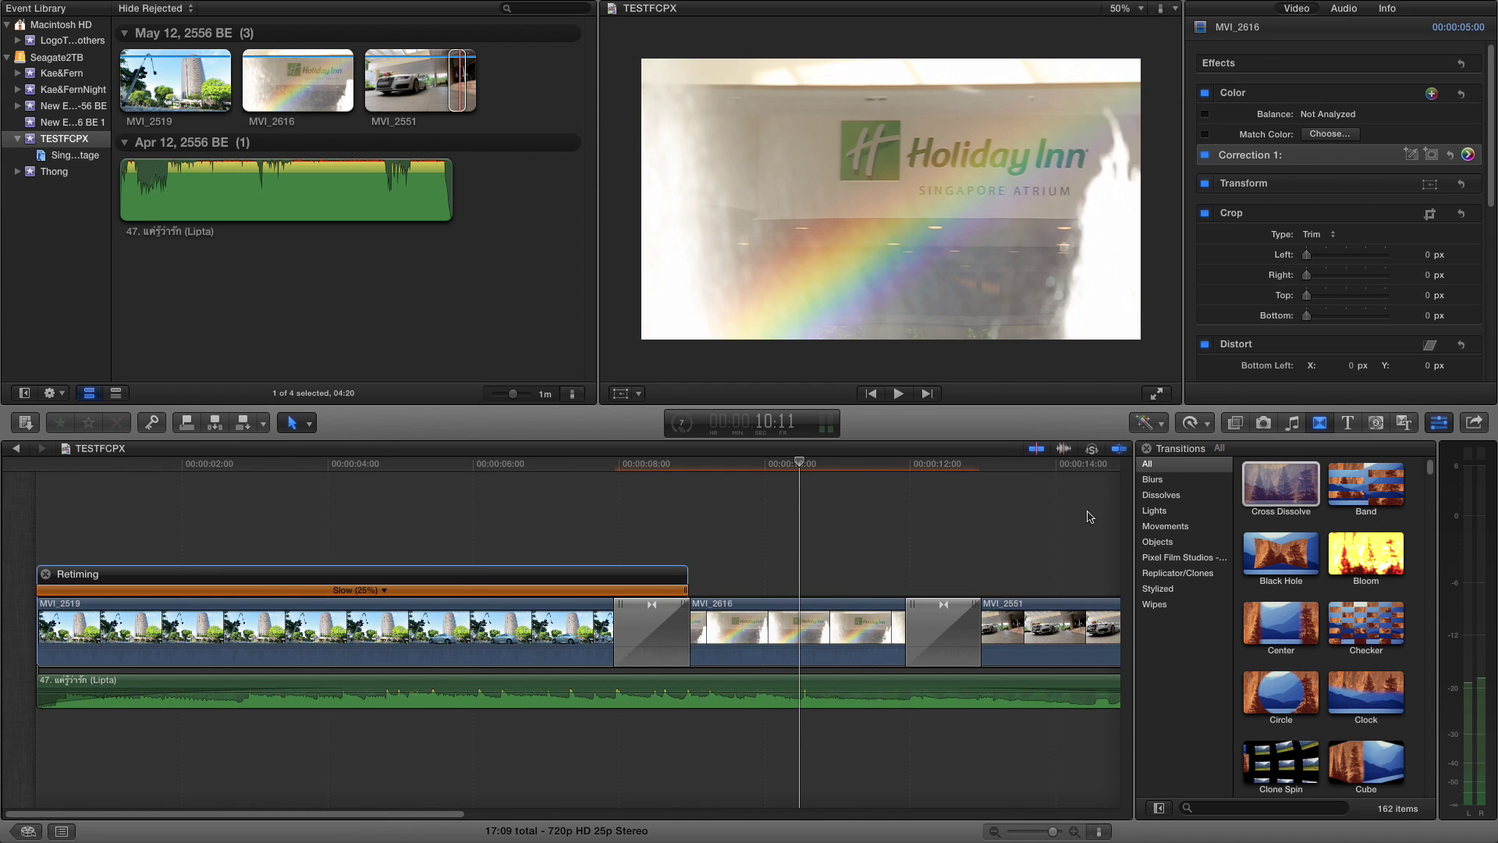
pyautogui.click(1348, 425)
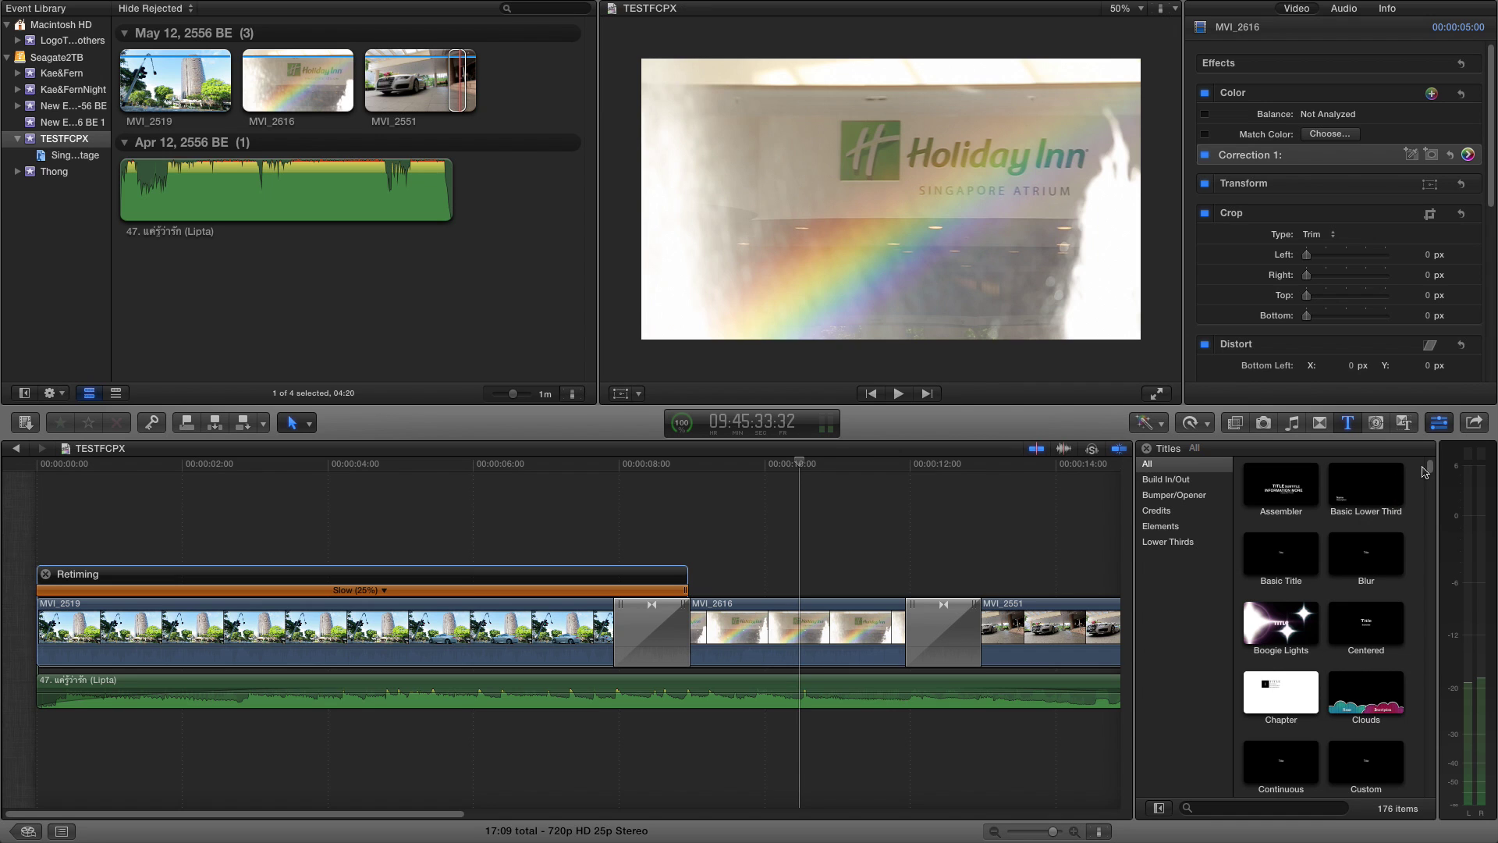
pyautogui.click(1369, 559)
pyautogui.click(1363, 556)
pyautogui.moveTo(1361, 555); pyautogui.dragTo(41, 550)
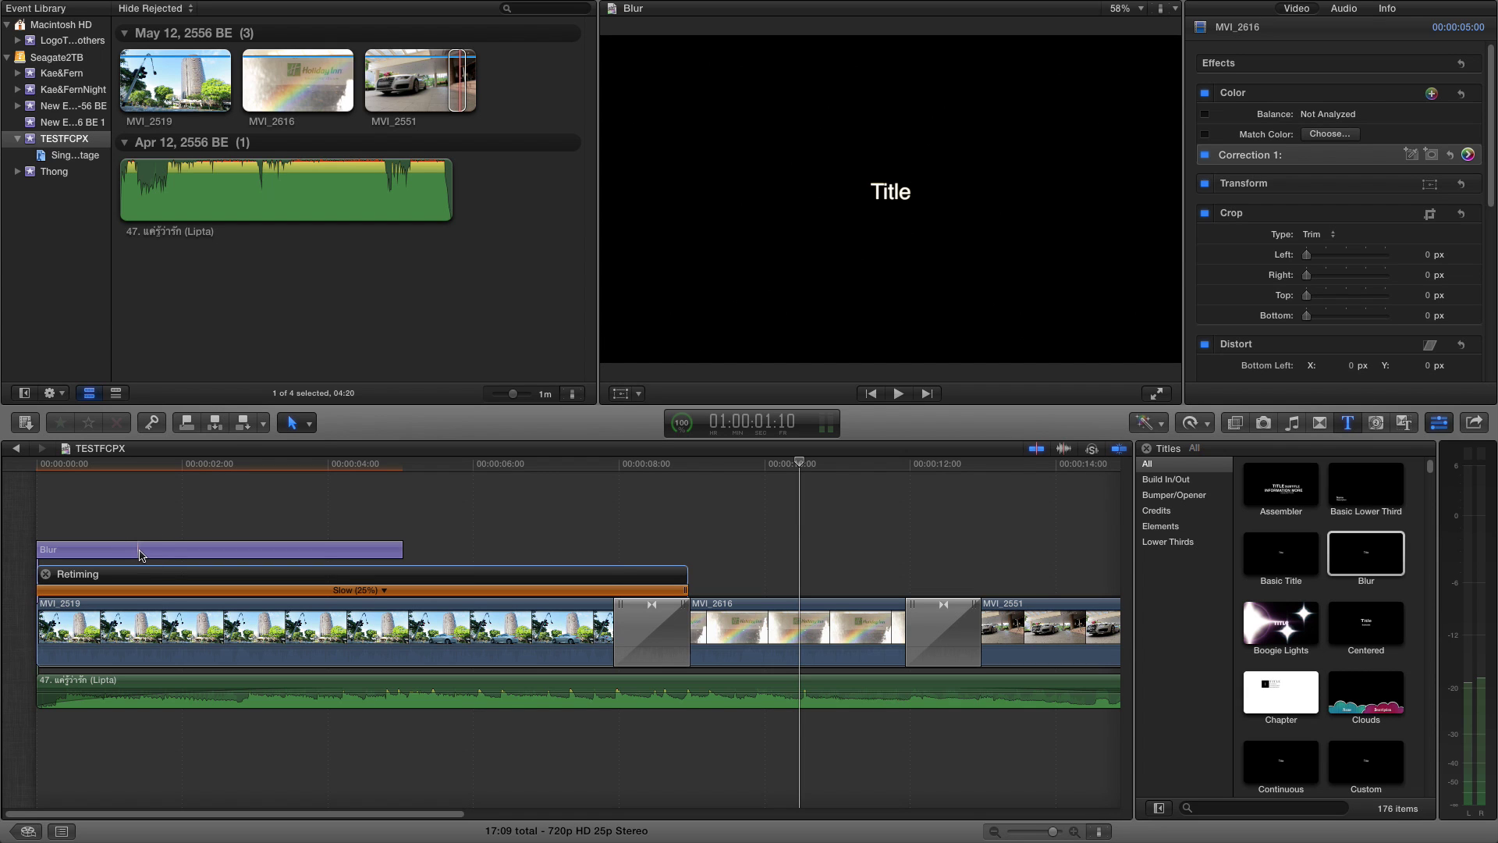
pyautogui.click(141, 555)
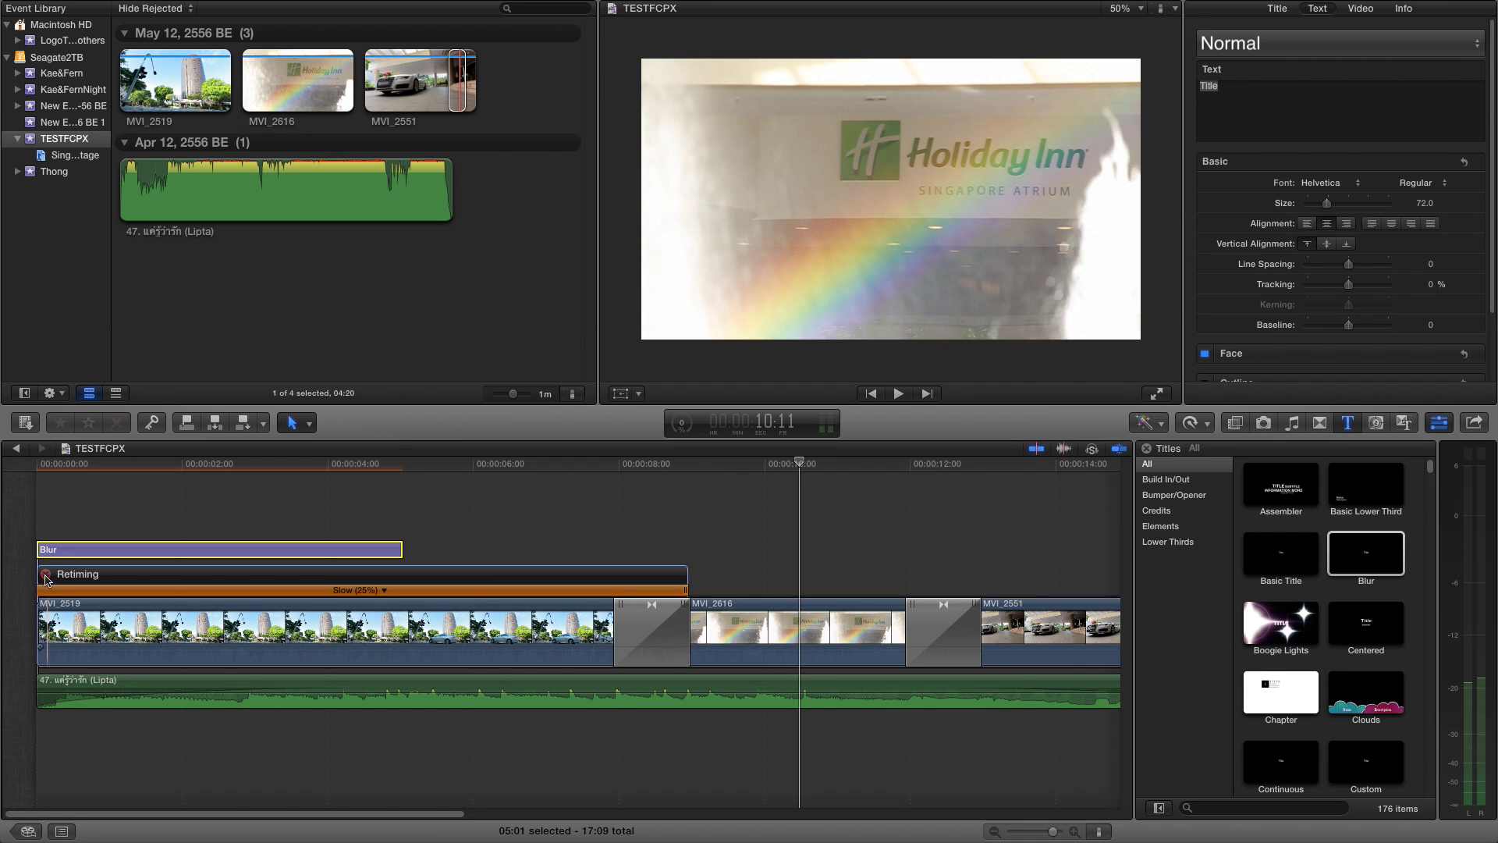
pyautogui.click(45, 575)
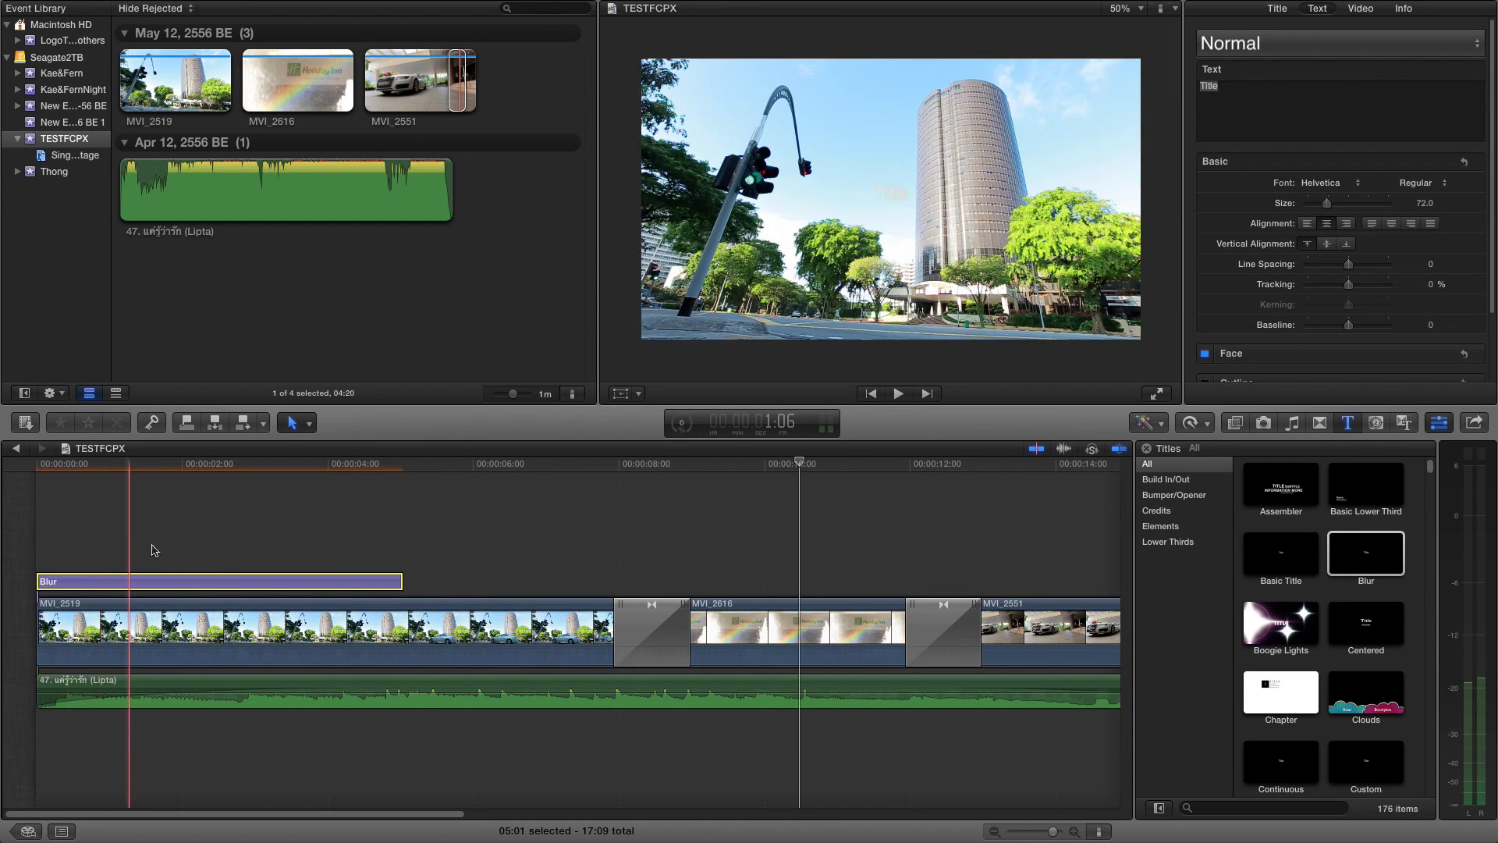
# Move the Blur title's text up into the sky to the right of the tower.
pyautogui.click(172, 587)
pyautogui.click(892, 223)
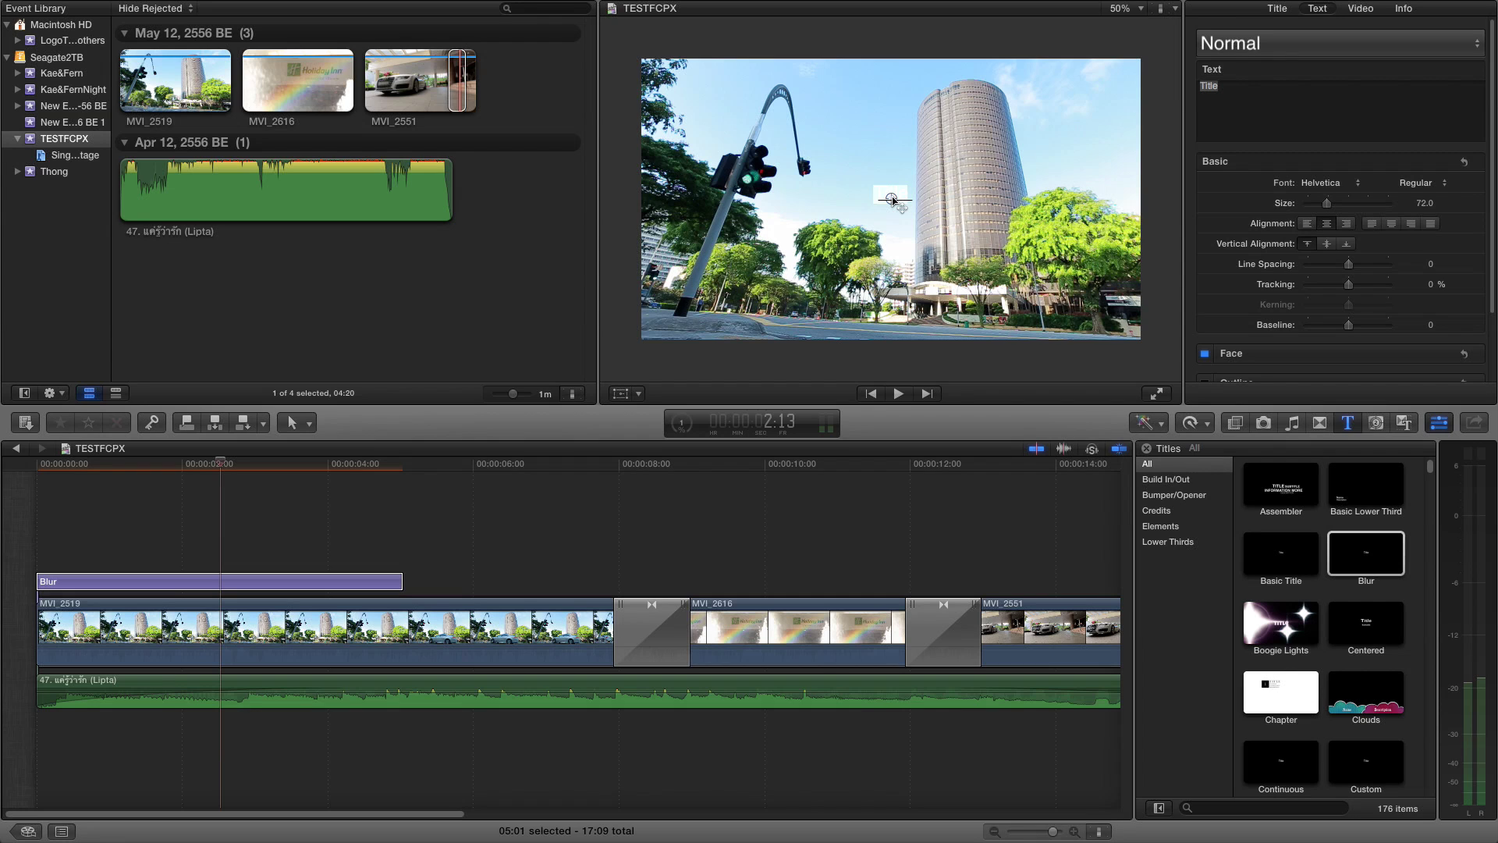
pyautogui.moveTo(892, 202); pyautogui.dragTo(1050, 115)
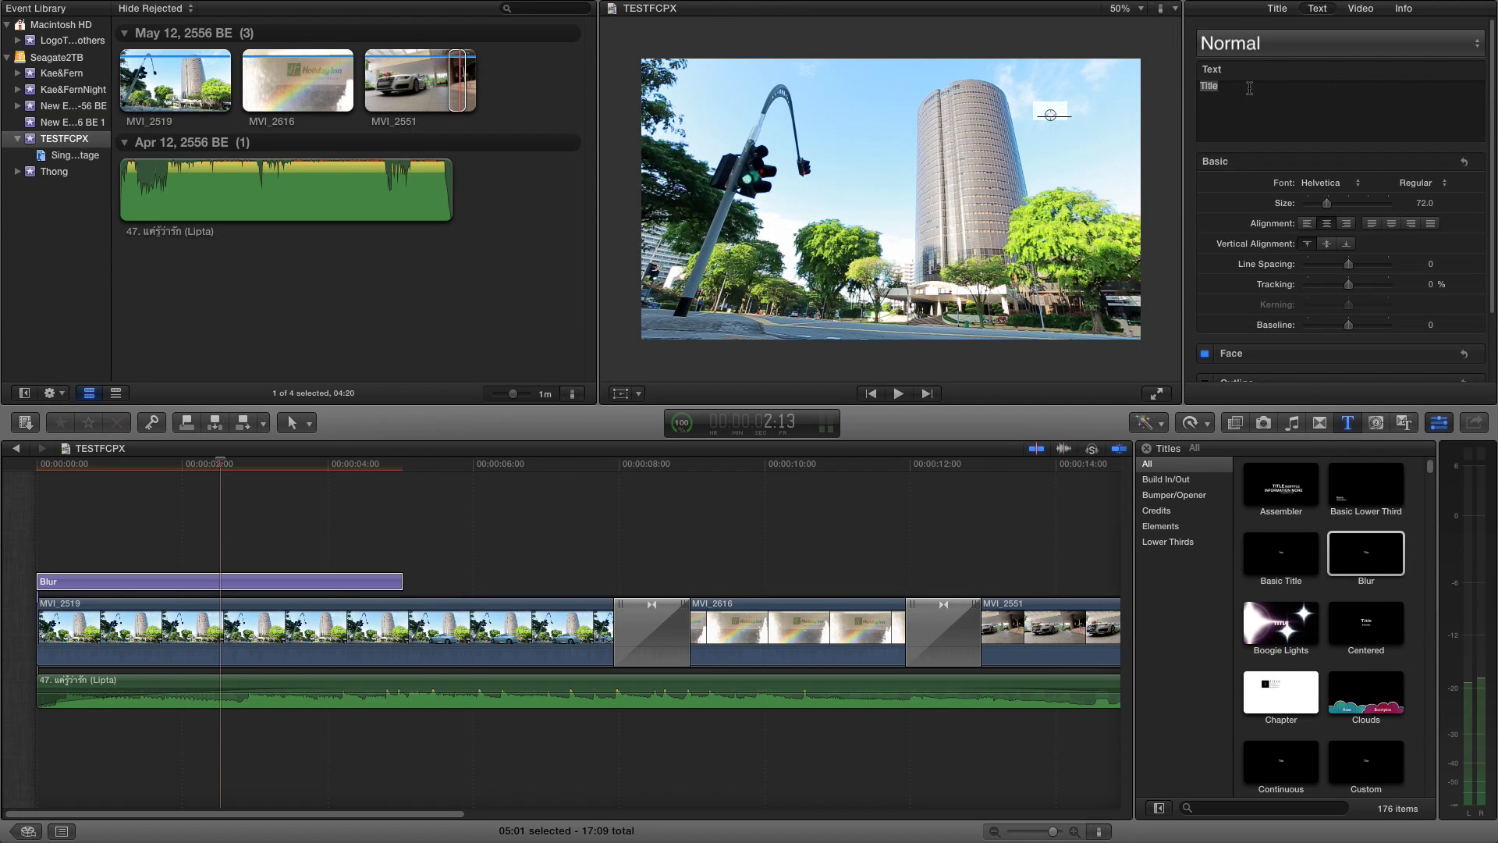
# Replace the title's placeholder text with "TestFcpx", nudge it slightly up and to the right, and set its size to 105.
pyautogui.click(1265, 91)
pyautogui.press('BackSpace')
pyautogui.press('BackSpace')
pyautogui.press('BackSpace')
pyautogui.press('BackSpace')
pyautogui.press('BackSpace')
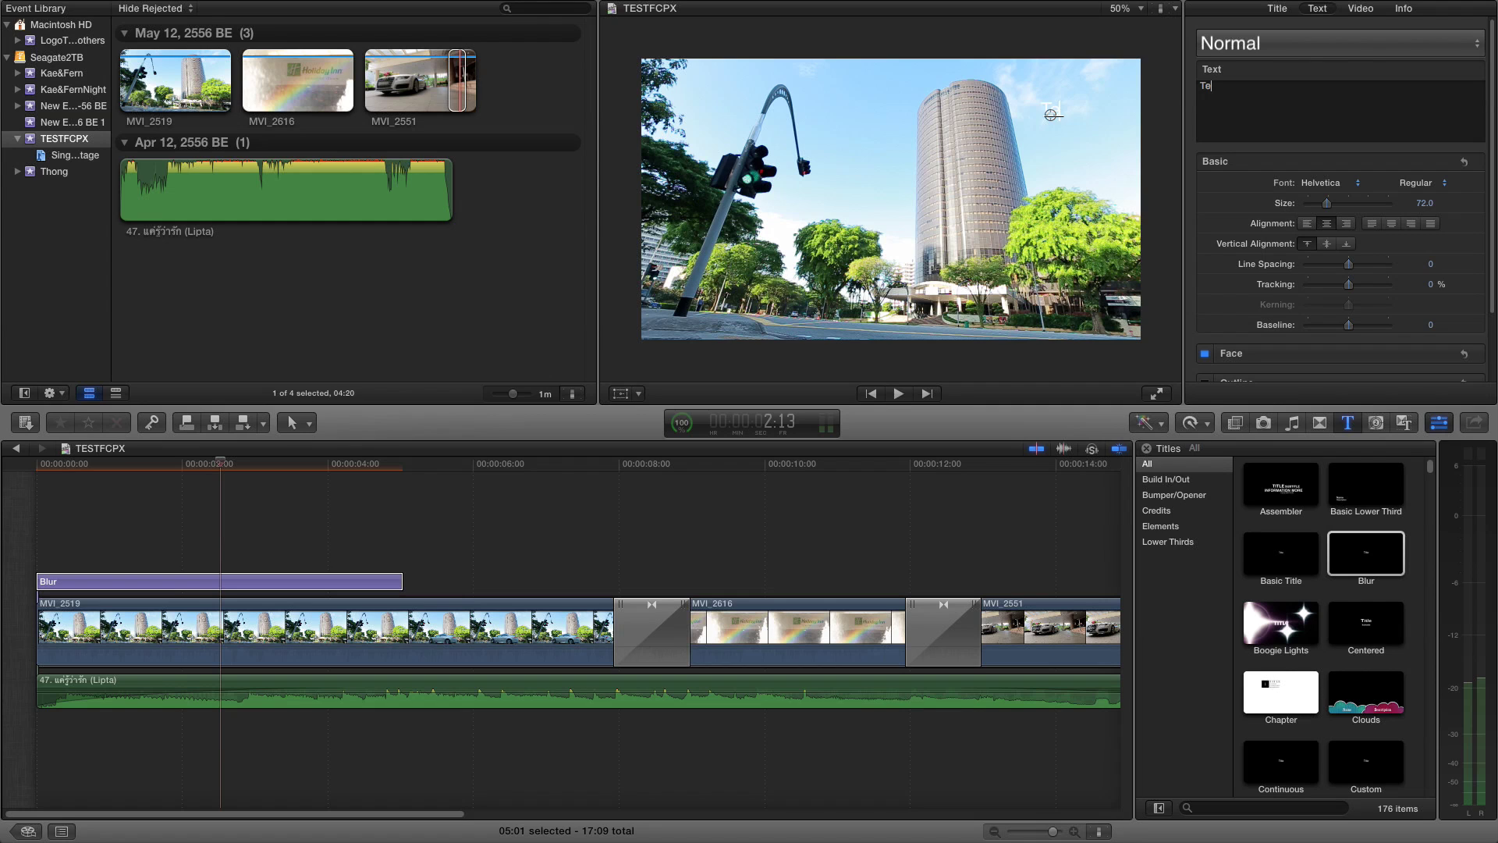
pyautogui.write('TestFcpx')
pyautogui.click(1053, 114)
pyautogui.moveTo(1056, 109); pyautogui.dragTo(1066, 105)
pyautogui.click(1267, 92)
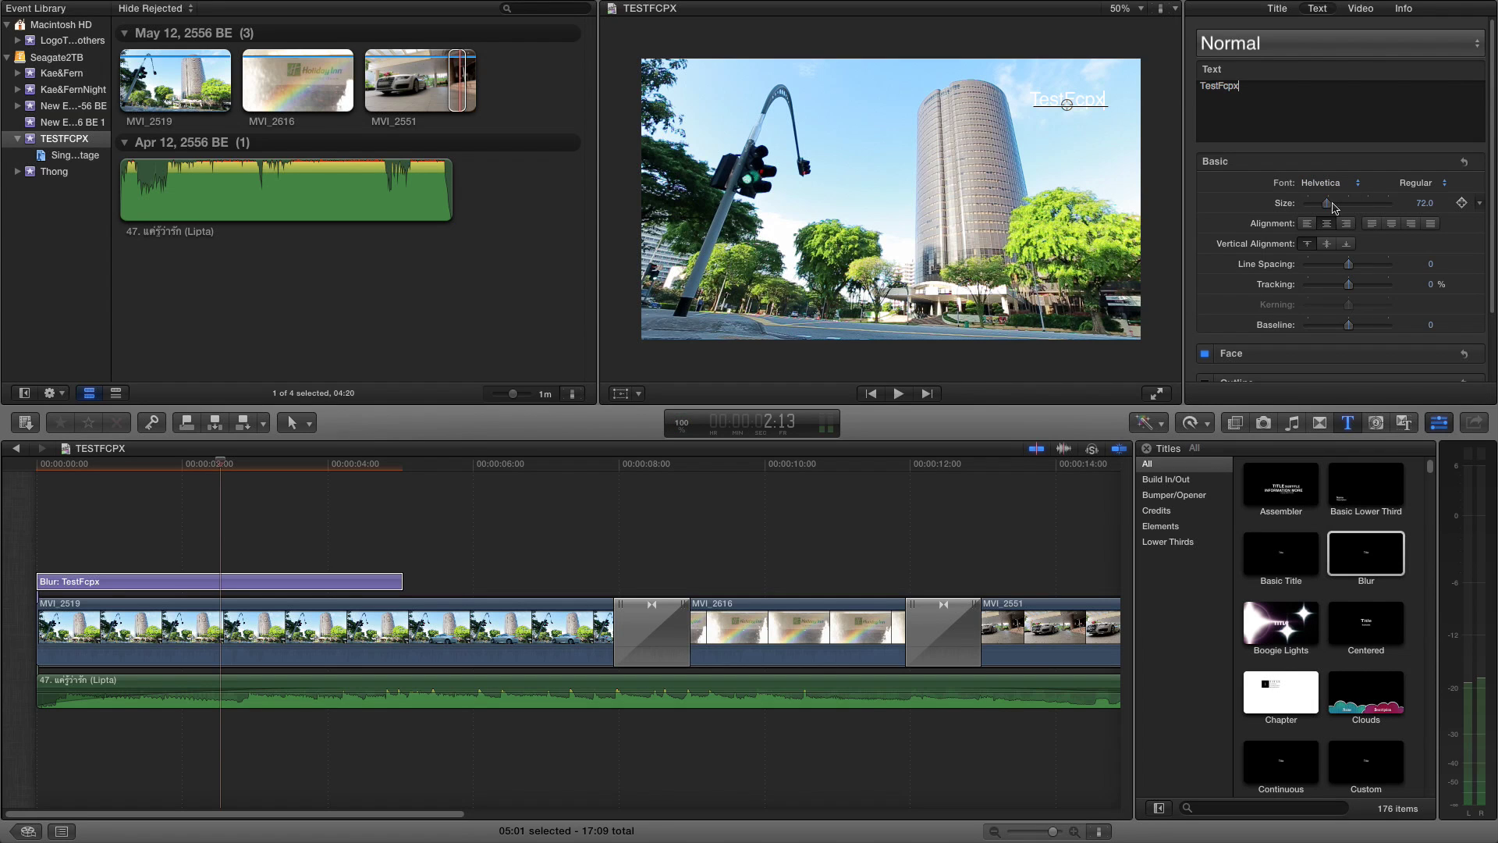
pyautogui.moveTo(1330, 205); pyautogui.dragTo(1342, 206)
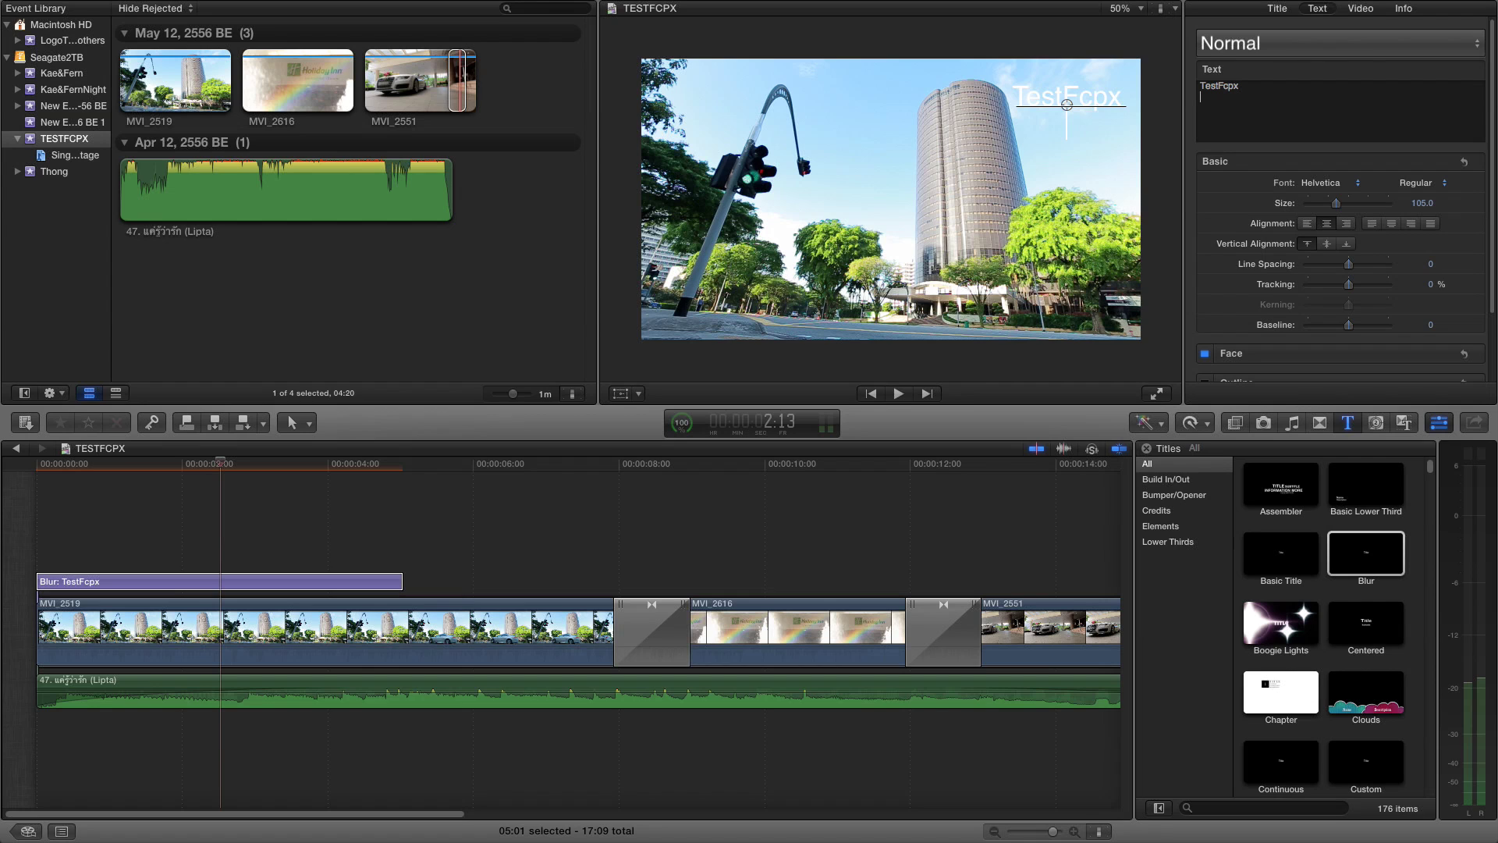
# Add a second text line "fdsa" to the title and set the line spacing to 15.
pyautogui.write('sa')
pyautogui.click(1350, 269)
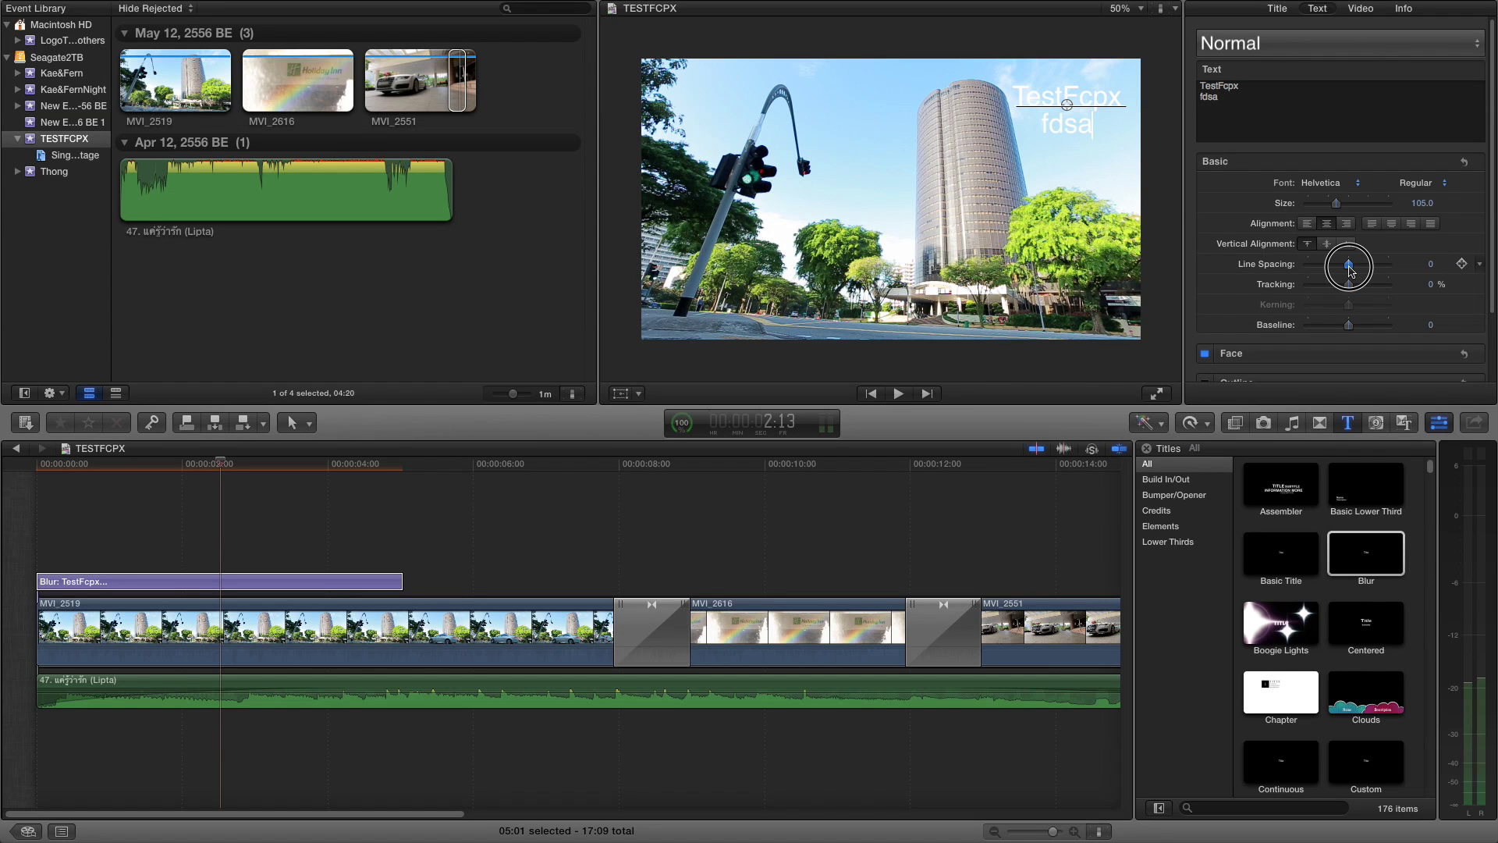
pyautogui.moveTo(1350, 269); pyautogui.dragTo(1366, 267)
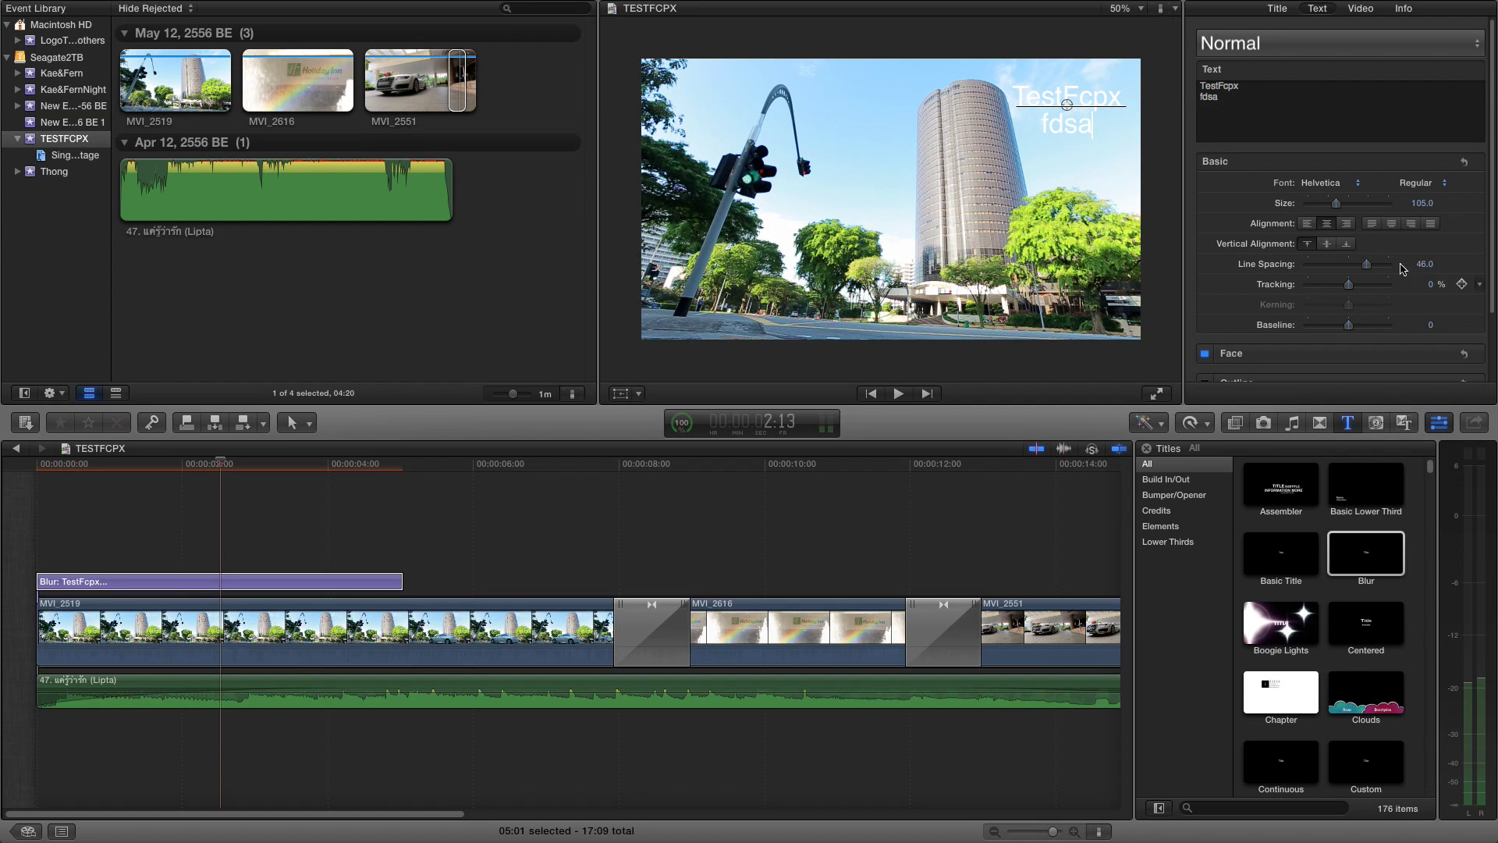
pyautogui.click(1201, 97)
pyautogui.click(1240, 86)
pyautogui.moveTo(1350, 264)
pyautogui.mouseDown()
pyautogui.moveTo(1404, 267)
pyautogui.moveTo(1345, 279)
pyautogui.moveTo(1359, 273)
pyautogui.mouseUp()
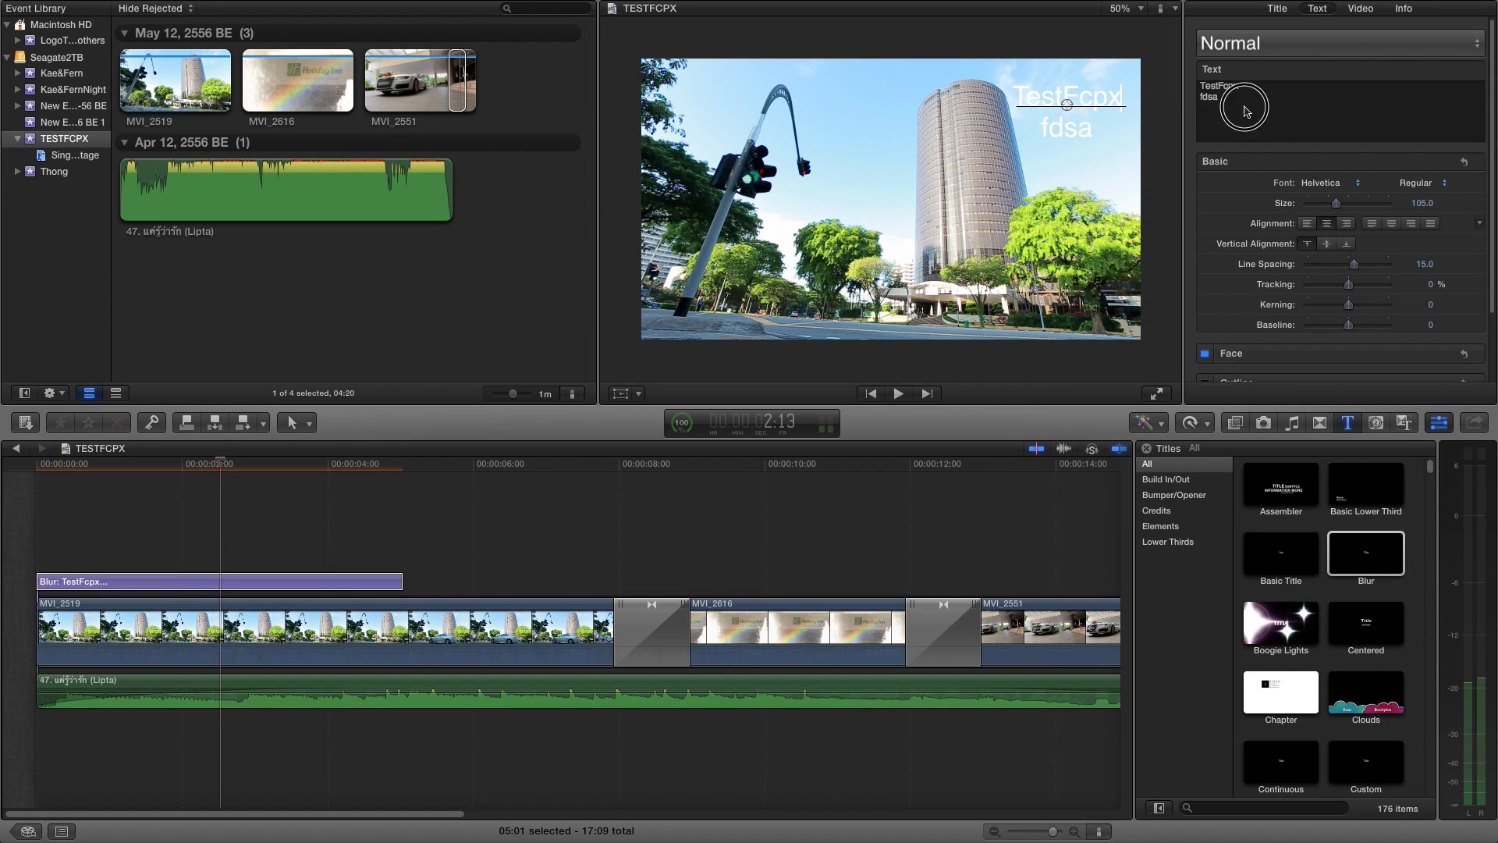
# Delete the second line "fdsa" from the title text.
pyautogui.moveTo(1219, 98); pyautogui.dragTo(1191, 105)
pyautogui.press('BackSpace')
pyautogui.press('BackSpace')
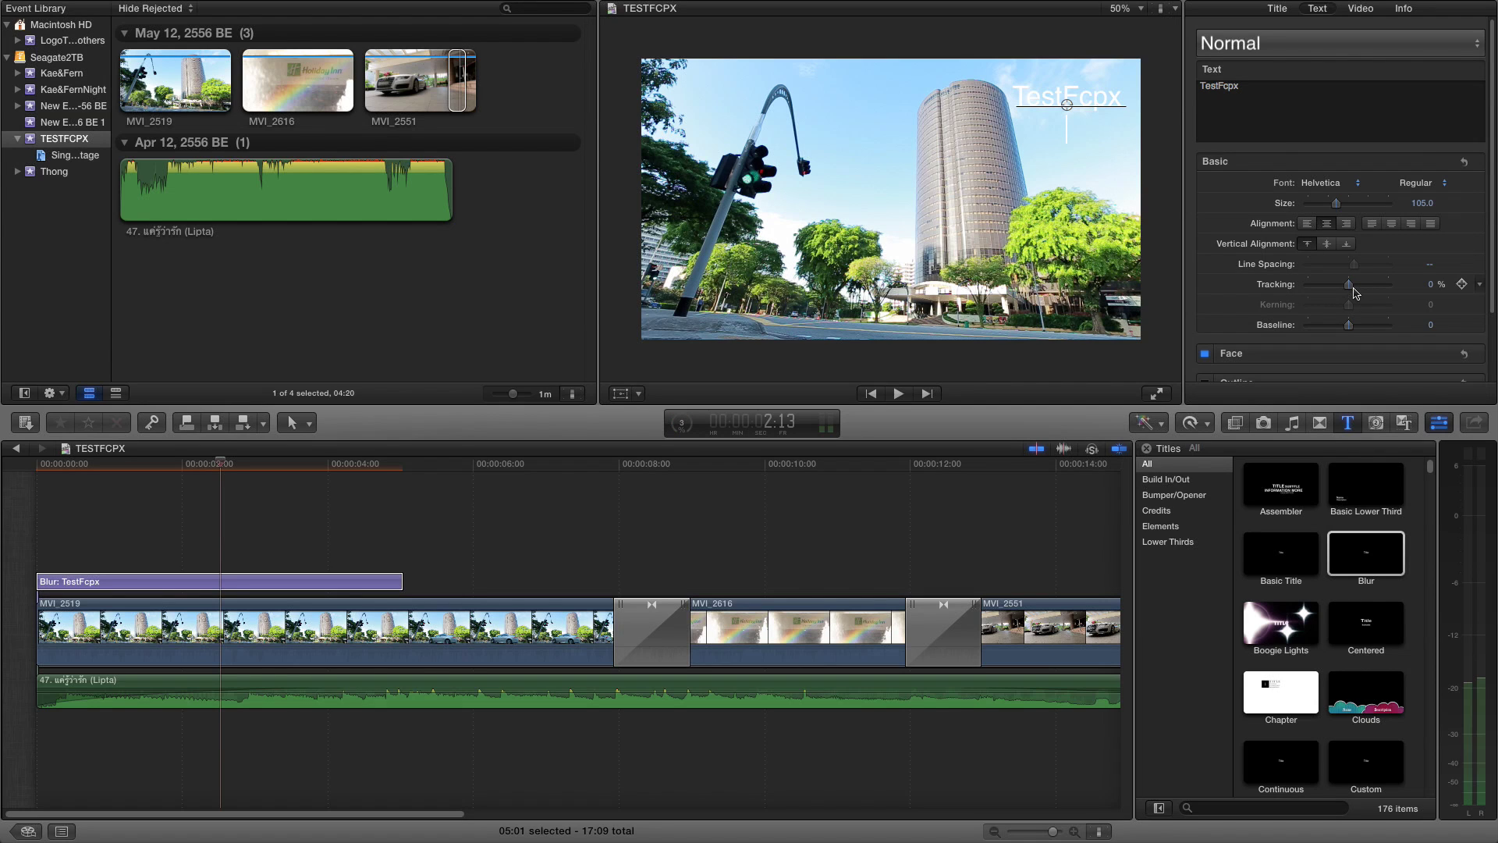
# Set the title's tracking to 10.63% and shift its text slightly up and to the right.
pyautogui.doubleClick(1229, 88)
pyautogui.click(1248, 84)
pyautogui.moveTo(1351, 291)
pyautogui.mouseDown()
pyautogui.moveTo(1331, 289)
pyautogui.moveTo(1353, 289)
pyautogui.mouseUp()
pyautogui.moveTo(1064, 104); pyautogui.dragTo(1072, 104)
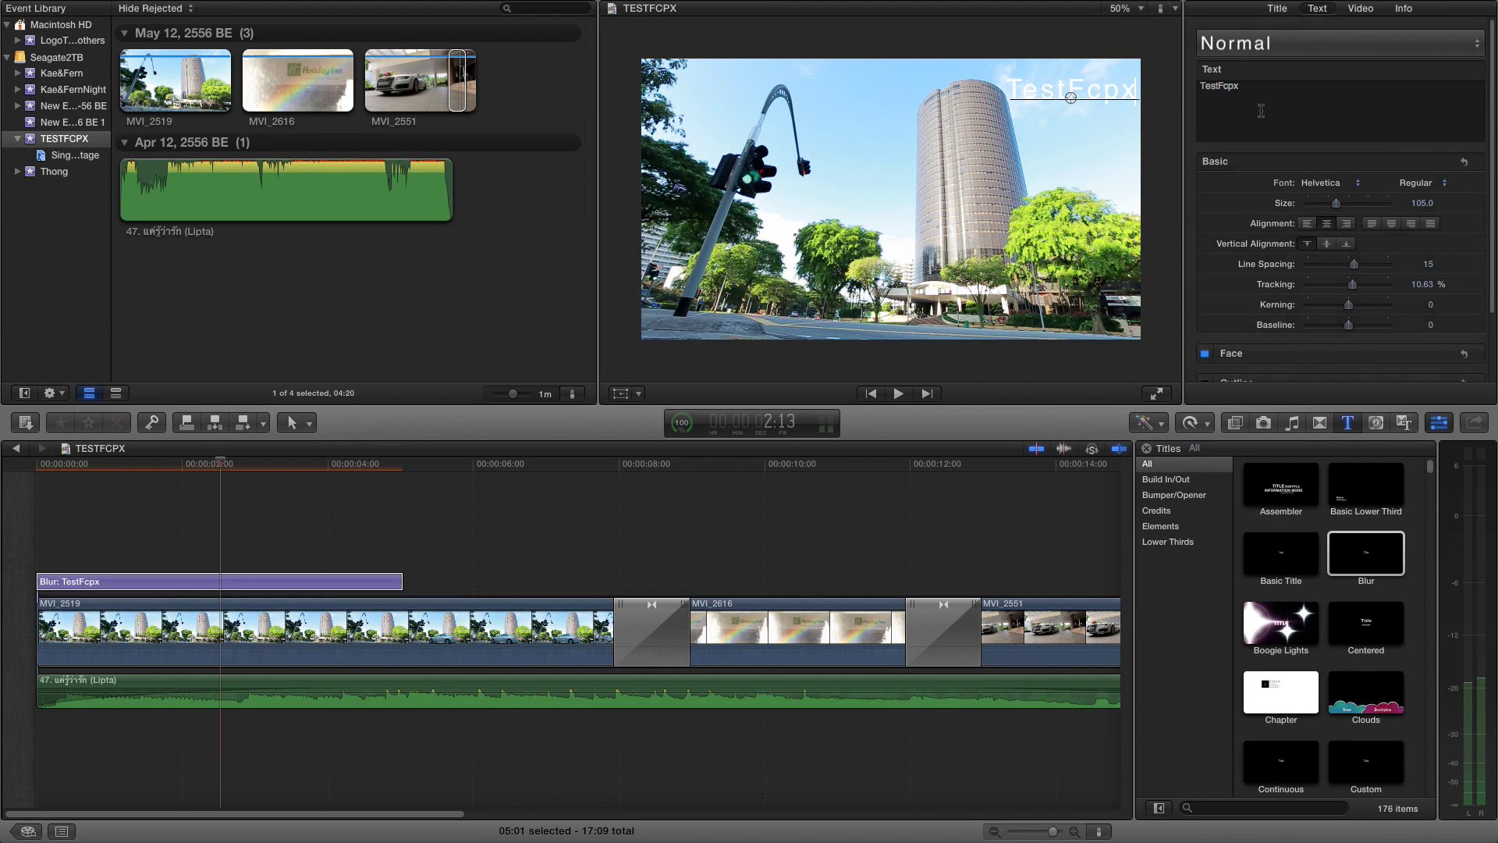
# Set the face color of the whole "TestFcpx" text to dark blue.
pyautogui.scroll(-3, 1483, 259)
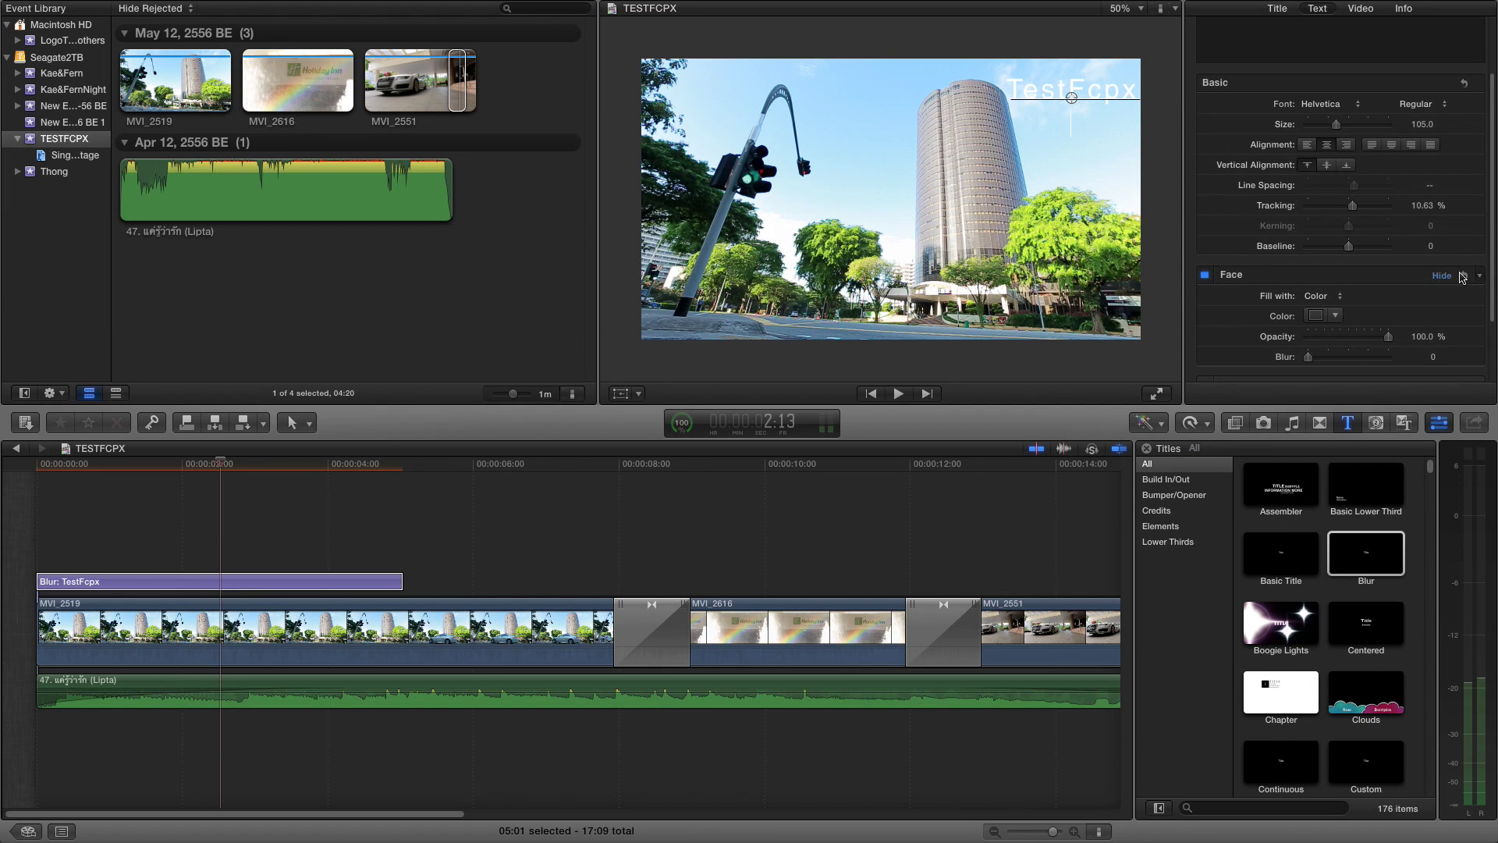
pyautogui.click(1492, 230)
pyautogui.moveTo(1492, 231); pyautogui.dragTo(1492, 288)
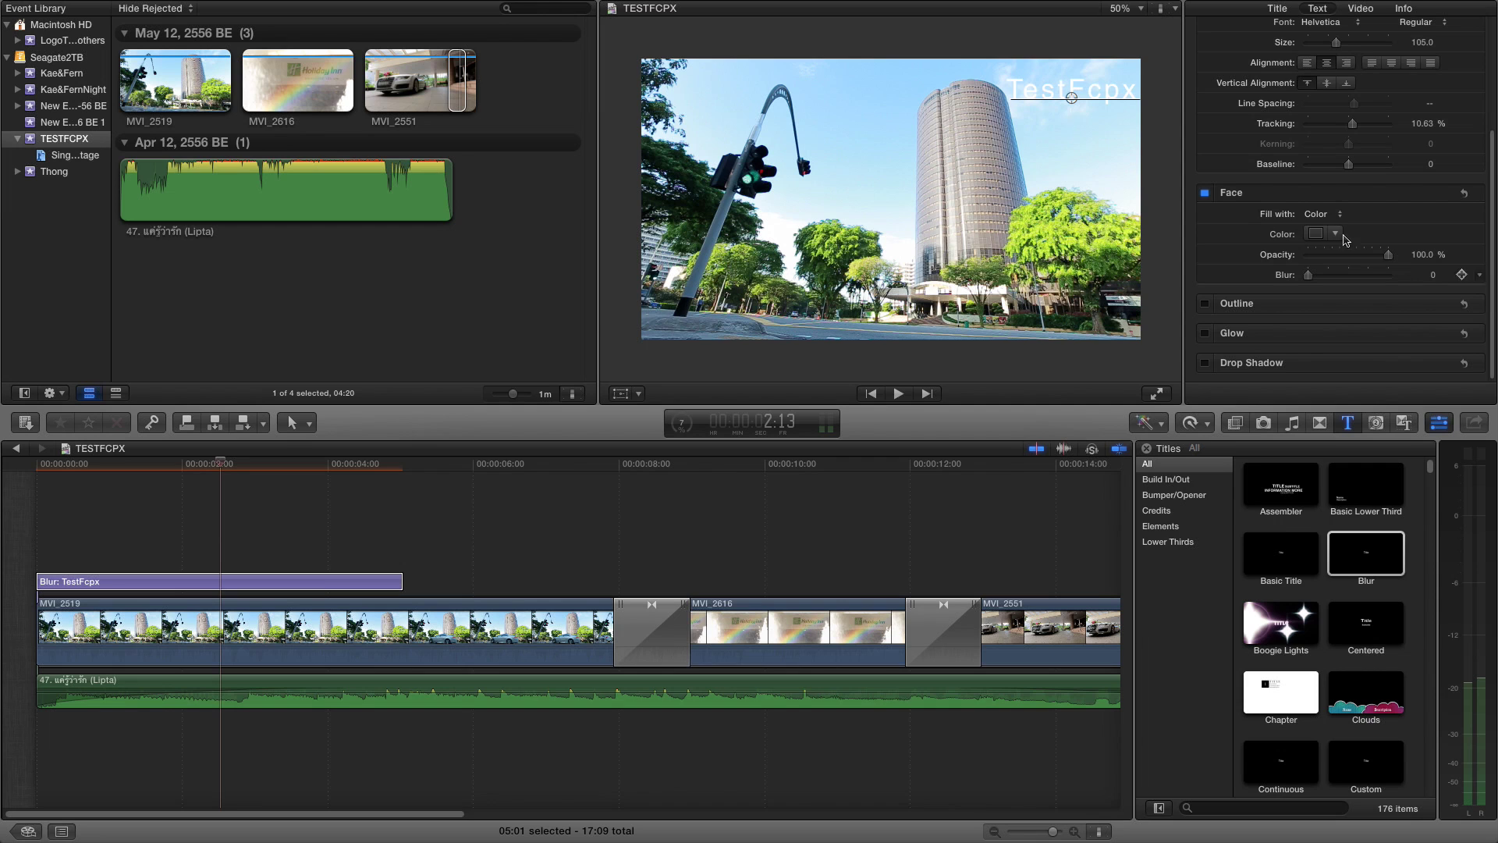
pyautogui.moveTo(1014, 94); pyautogui.dragTo(1136, 93)
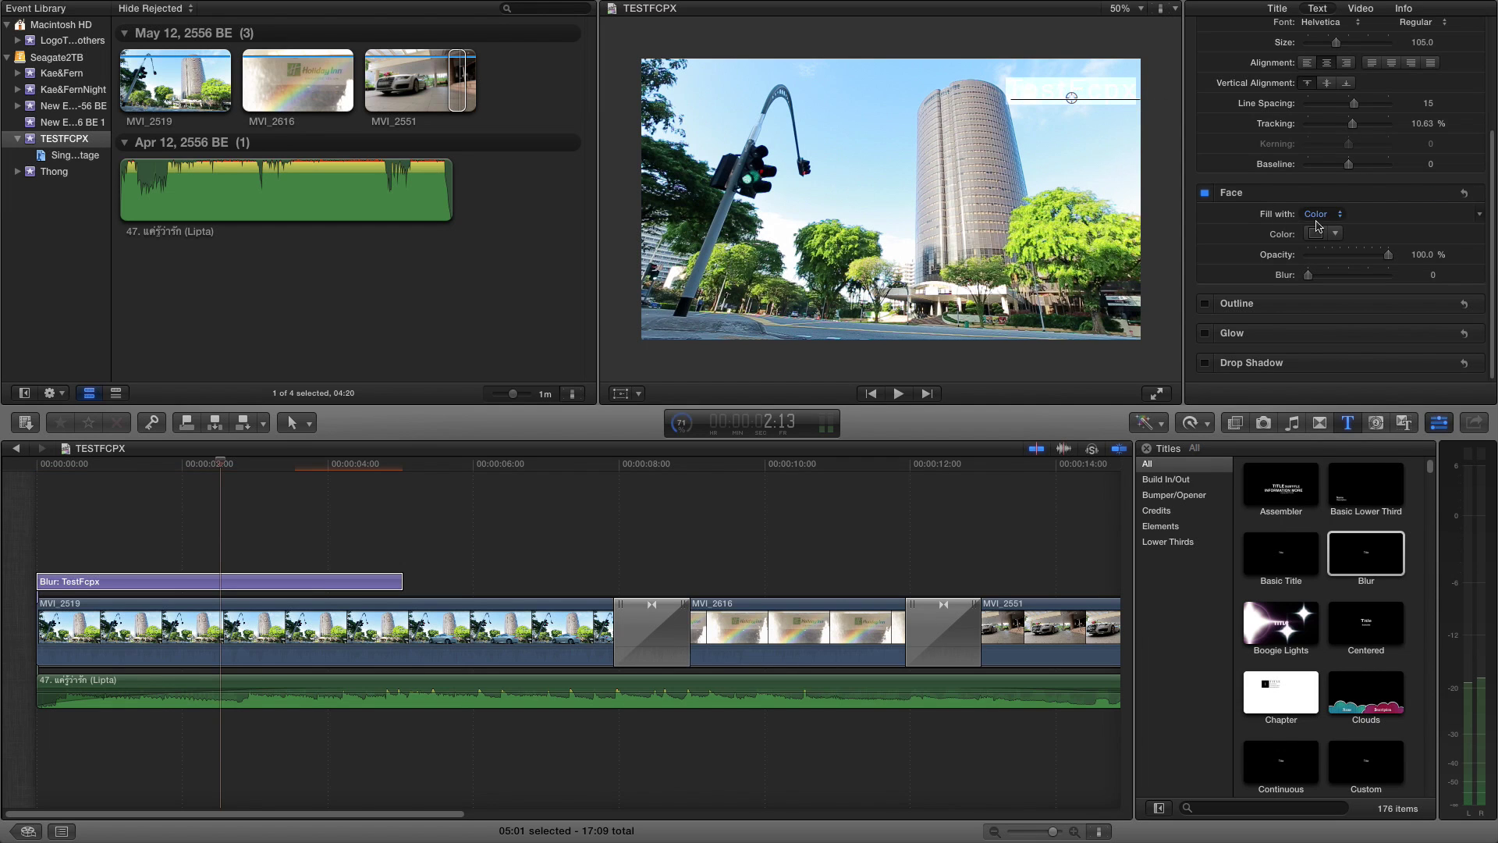
pyautogui.click(1336, 234)
pyautogui.click(1436, 340)
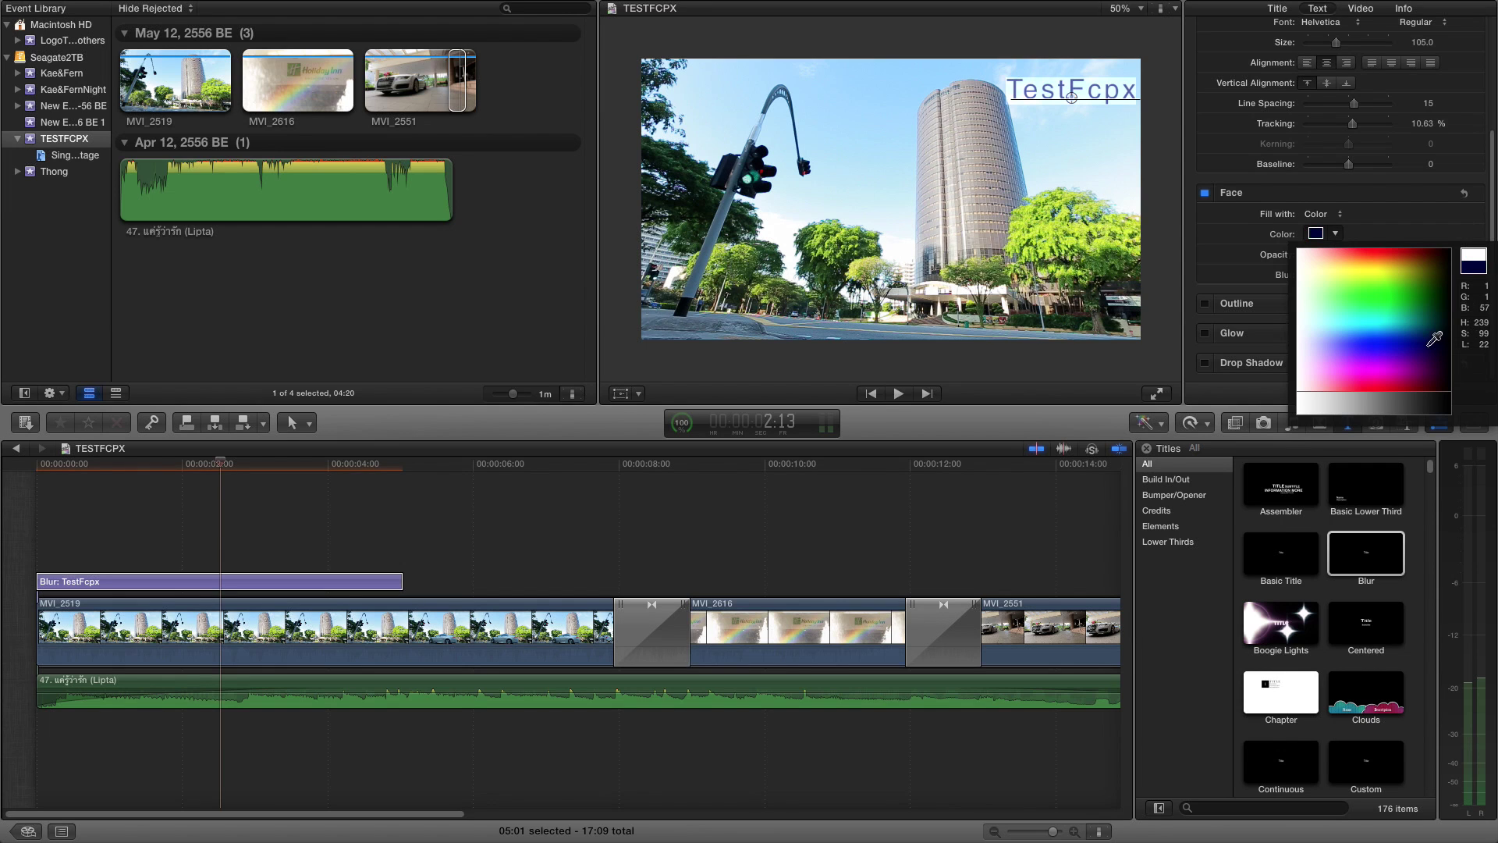
pyautogui.click(1140, 93)
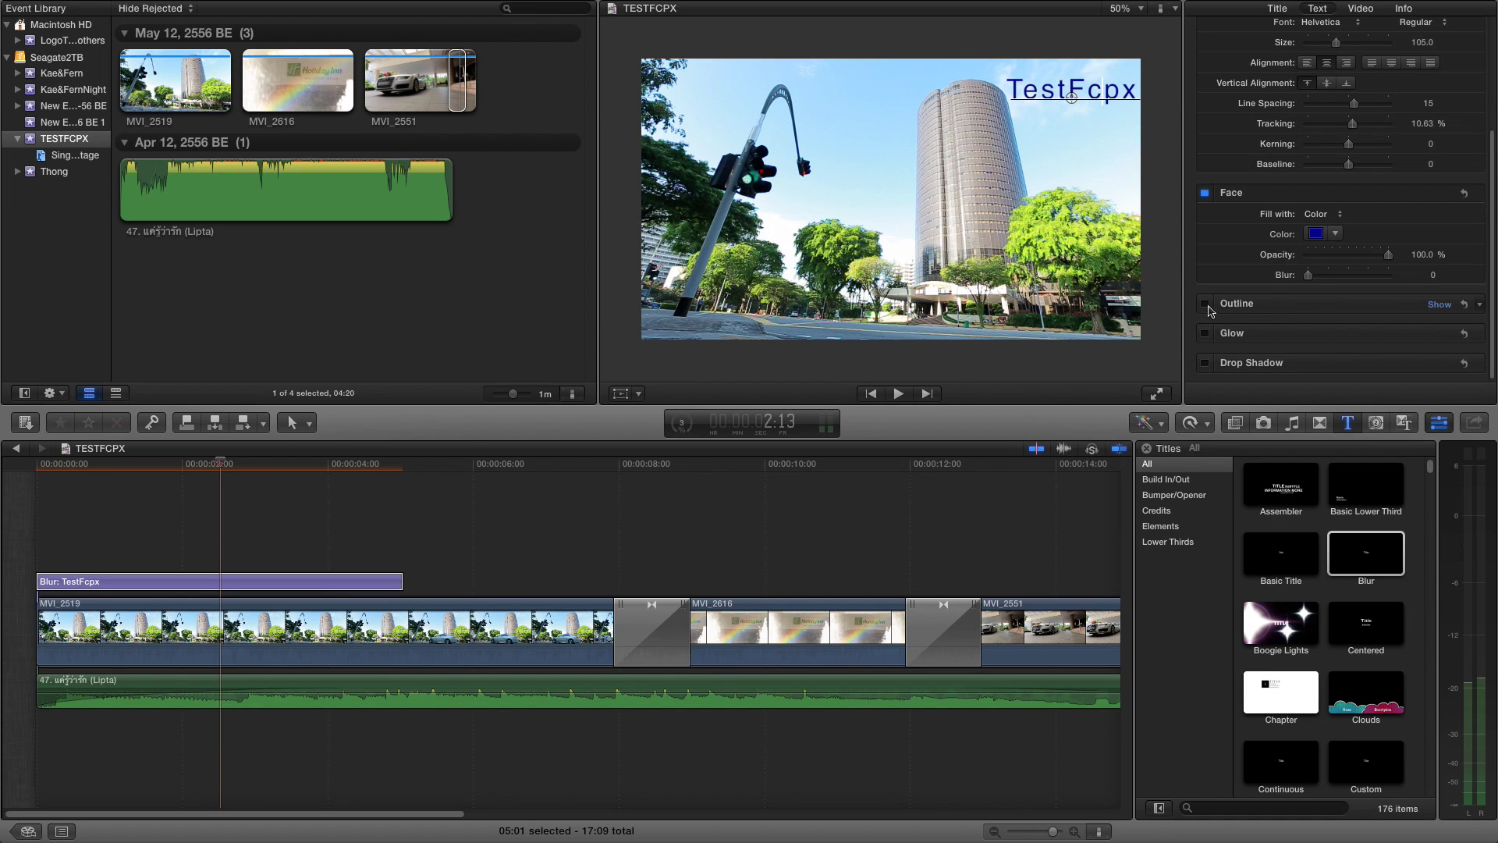
# Try a green outline with a width of 3.0 on the title text.
pyautogui.click(1206, 303)
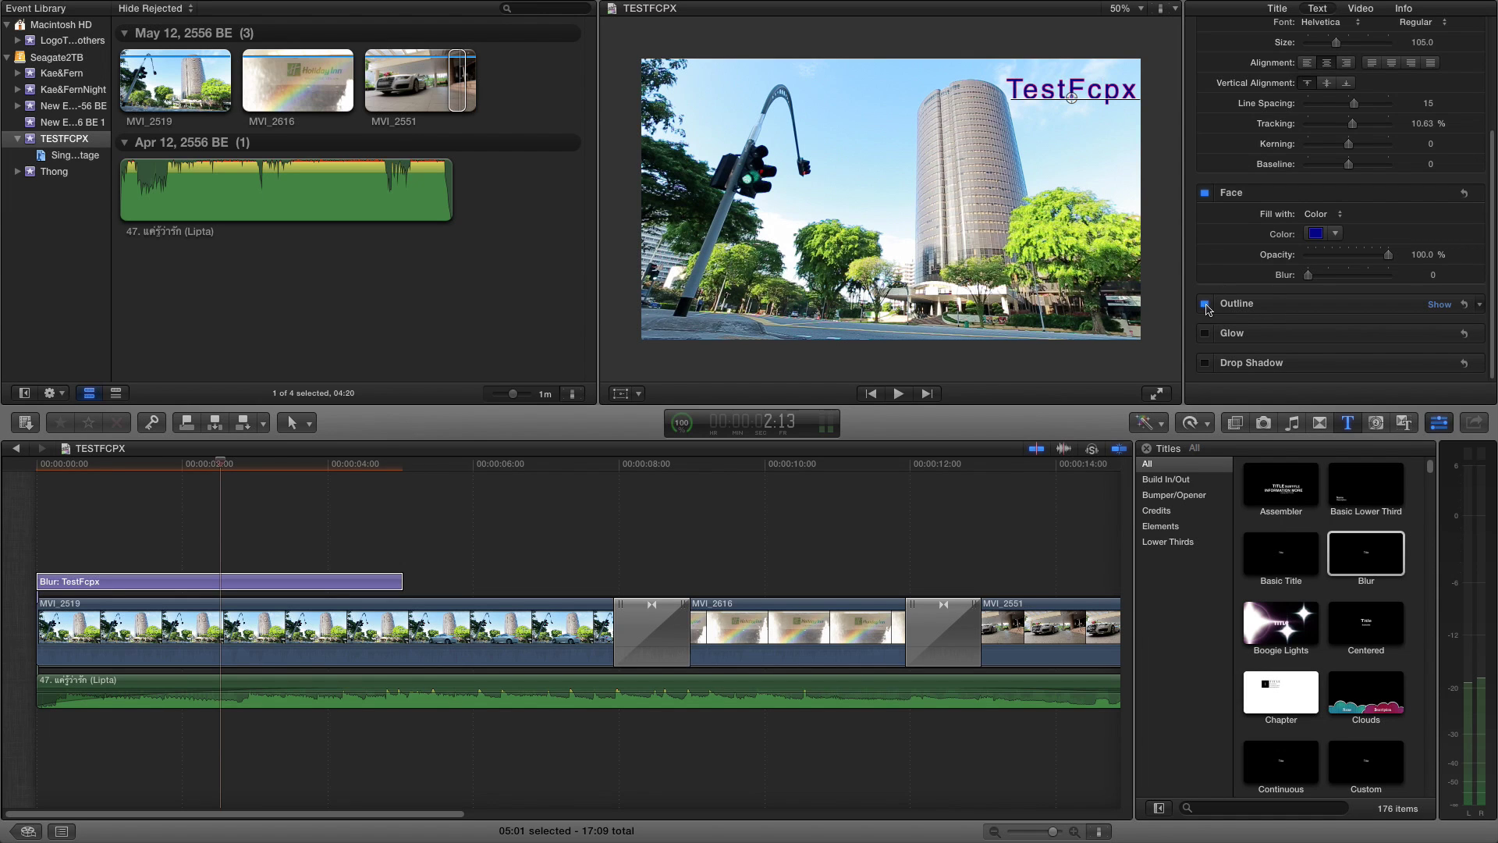
pyautogui.click(1206, 304)
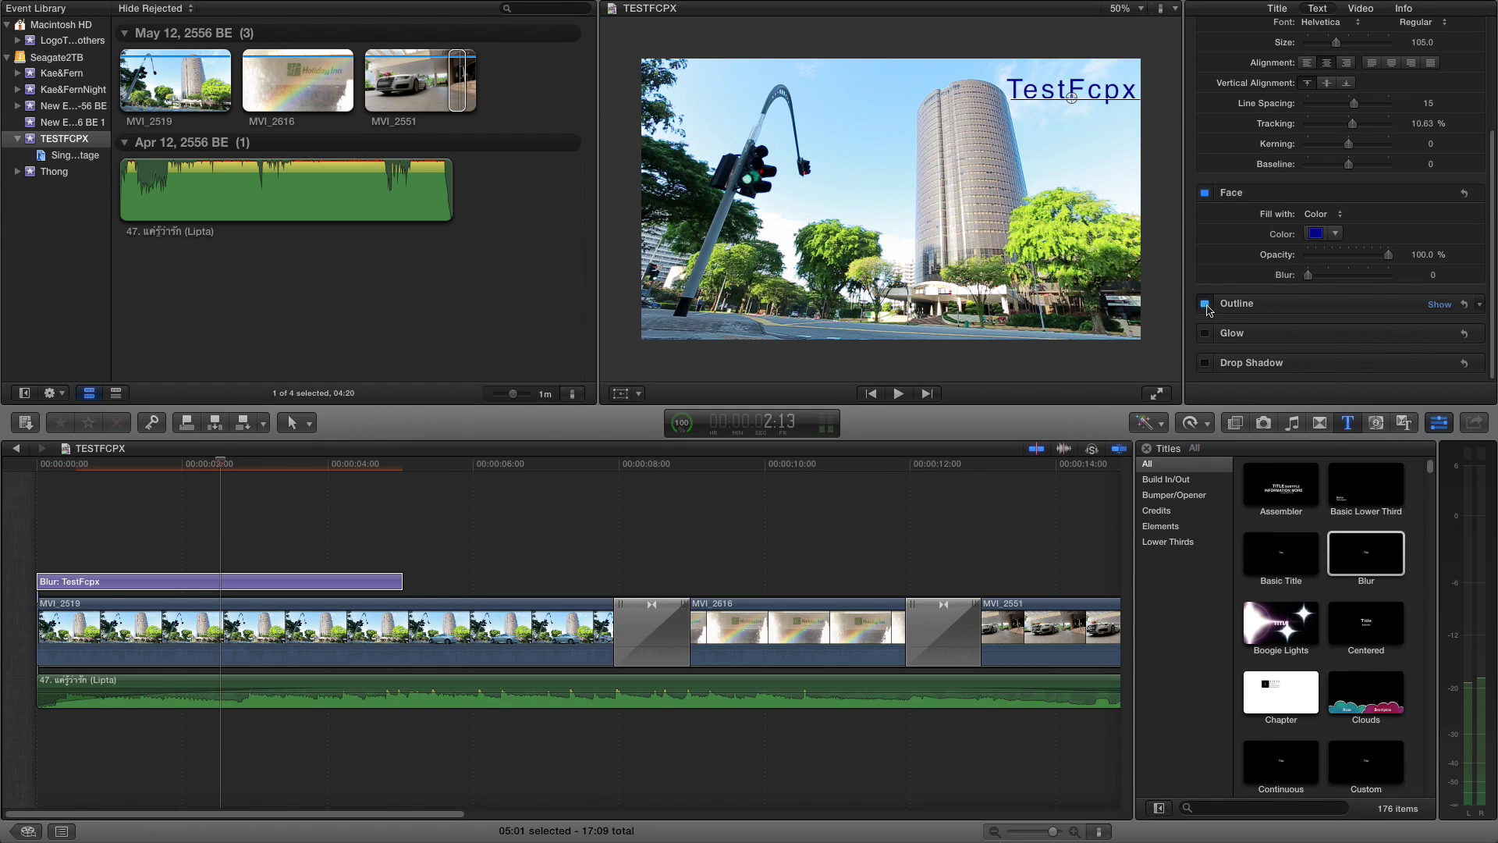
pyautogui.click(1447, 308)
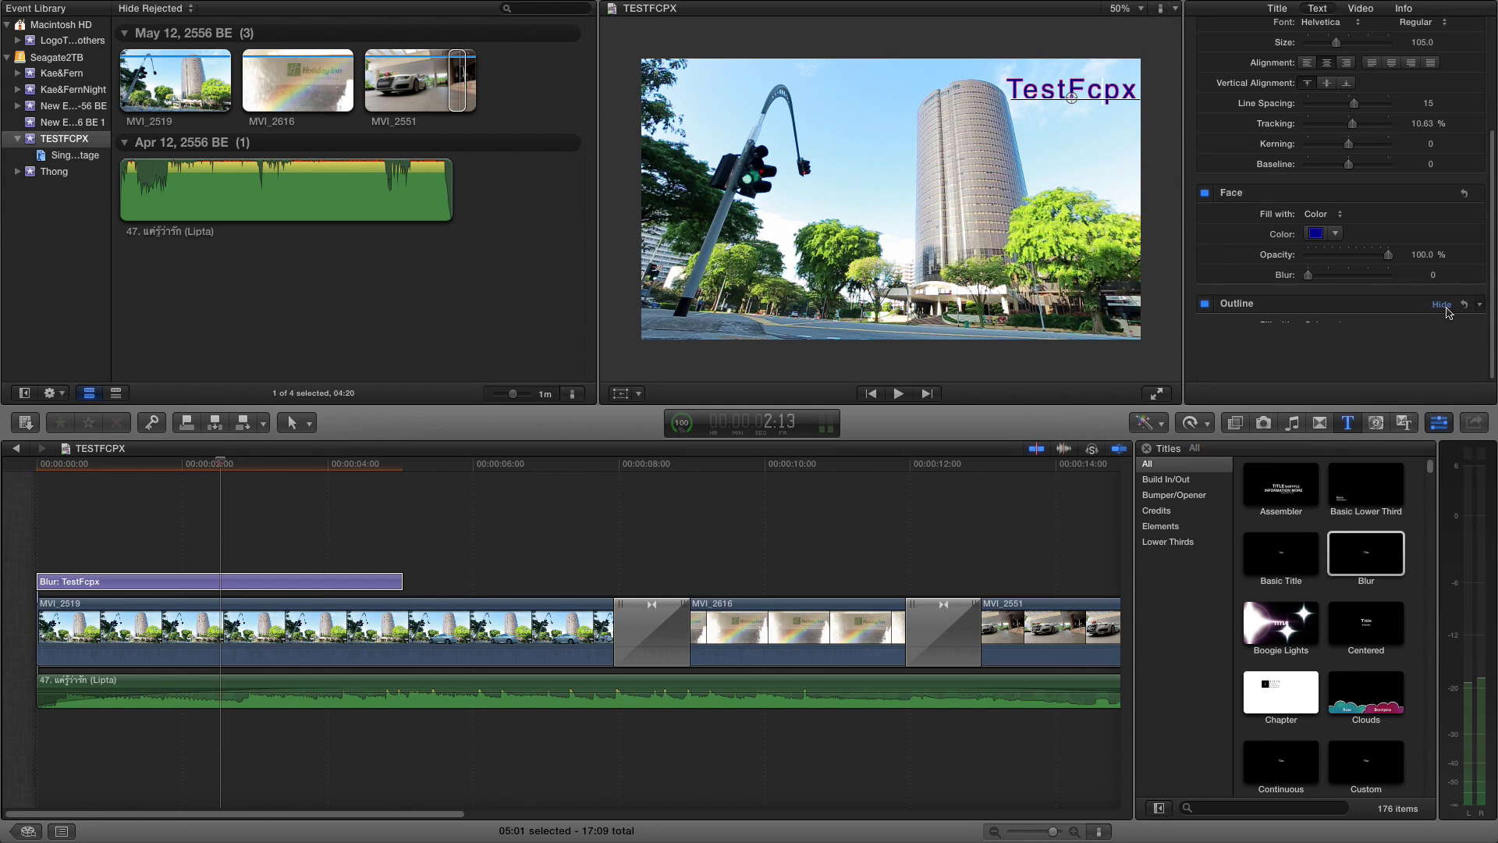
pyautogui.scroll(-2, 1447, 311)
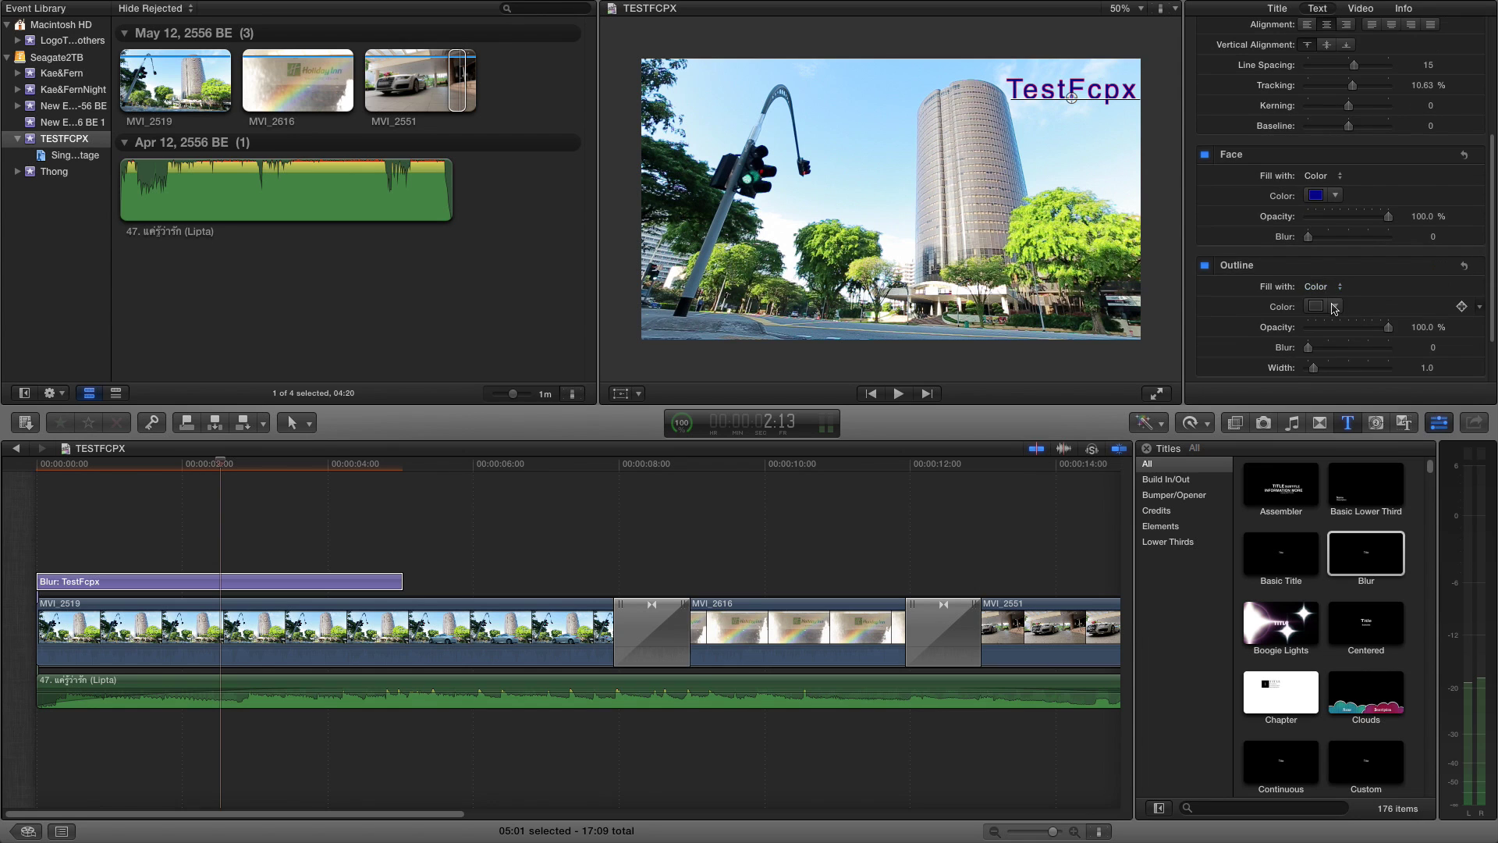
pyautogui.click(1335, 306)
pyautogui.click(1364, 376)
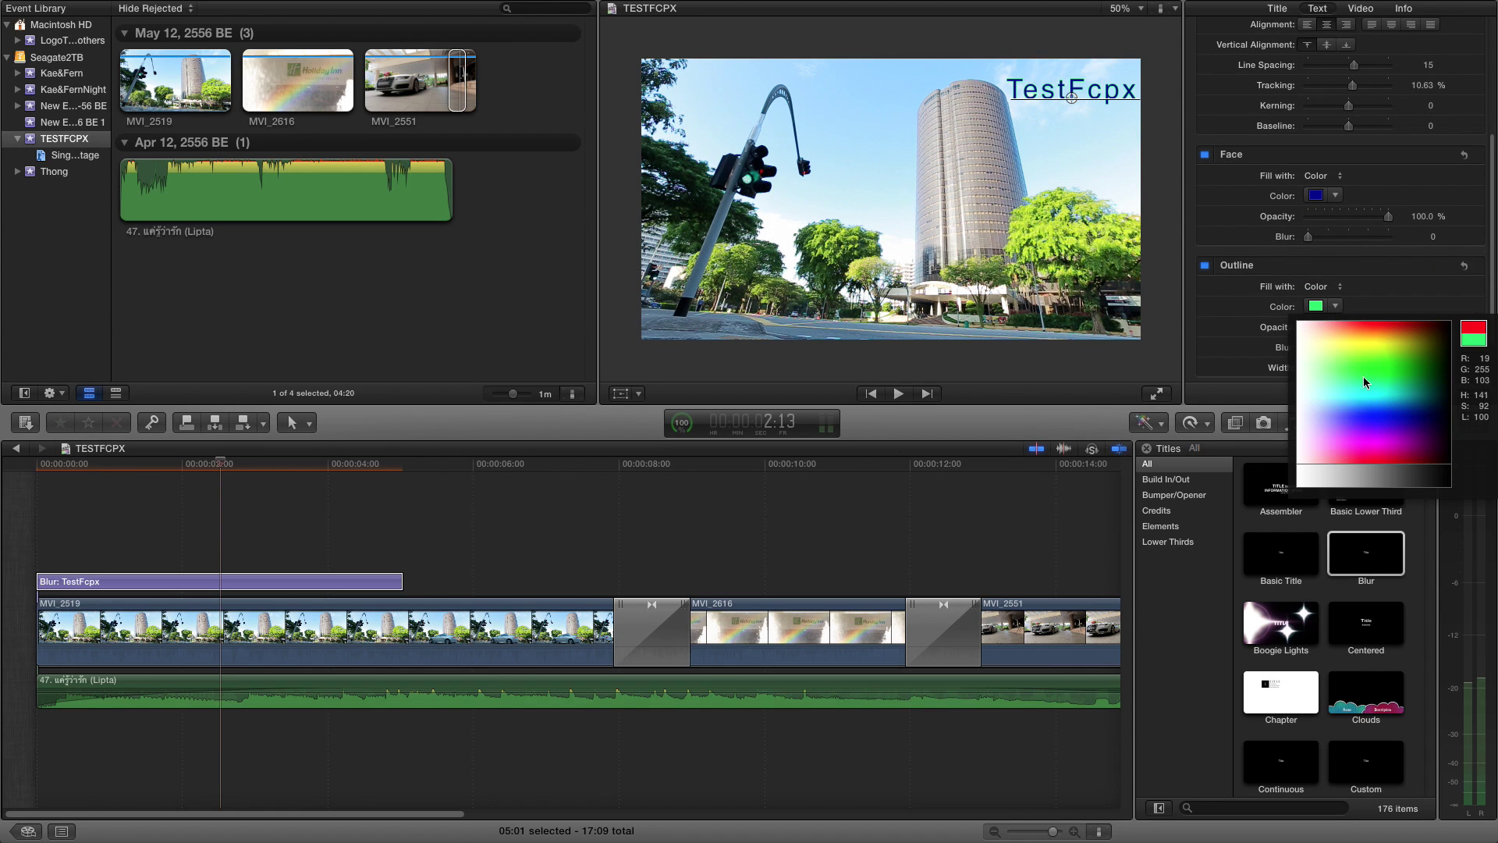
pyautogui.moveTo(1317, 372)
pyautogui.mouseDown()
pyautogui.moveTo(1361, 371)
pyautogui.moveTo(1327, 372)
pyautogui.mouseUp()
pyautogui.click(1384, 302)
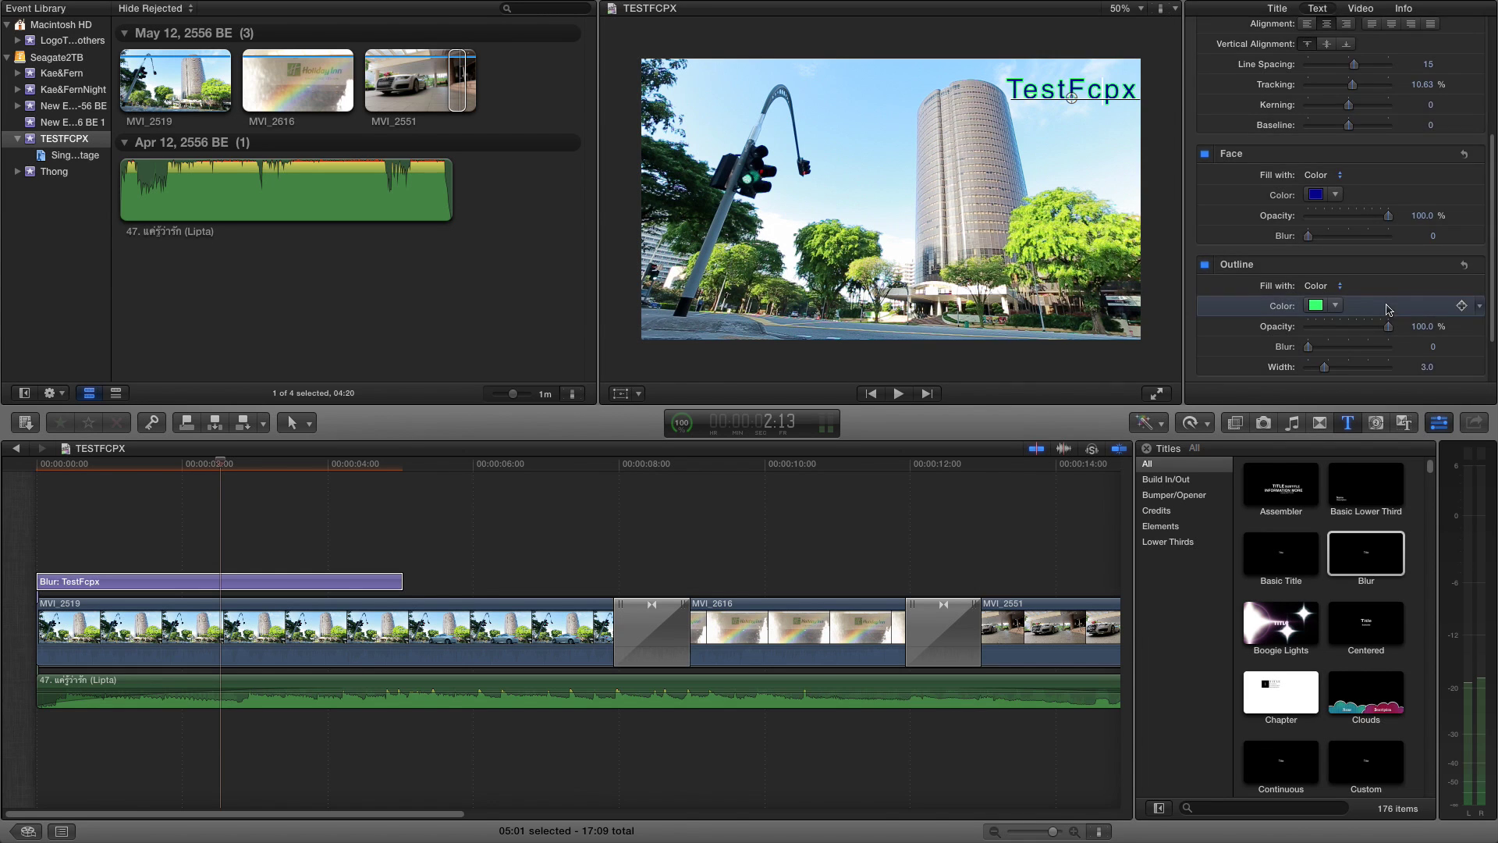
# Turn off the title text's outline and collapse its settings.
pyautogui.scroll(-2, 1327, 312)
pyautogui.moveTo(1309, 315)
pyautogui.mouseDown()
pyautogui.moveTo(1367, 312)
pyautogui.moveTo(1289, 312)
pyautogui.moveTo(1307, 315)
pyautogui.mouseUp()
pyautogui.click(1205, 227)
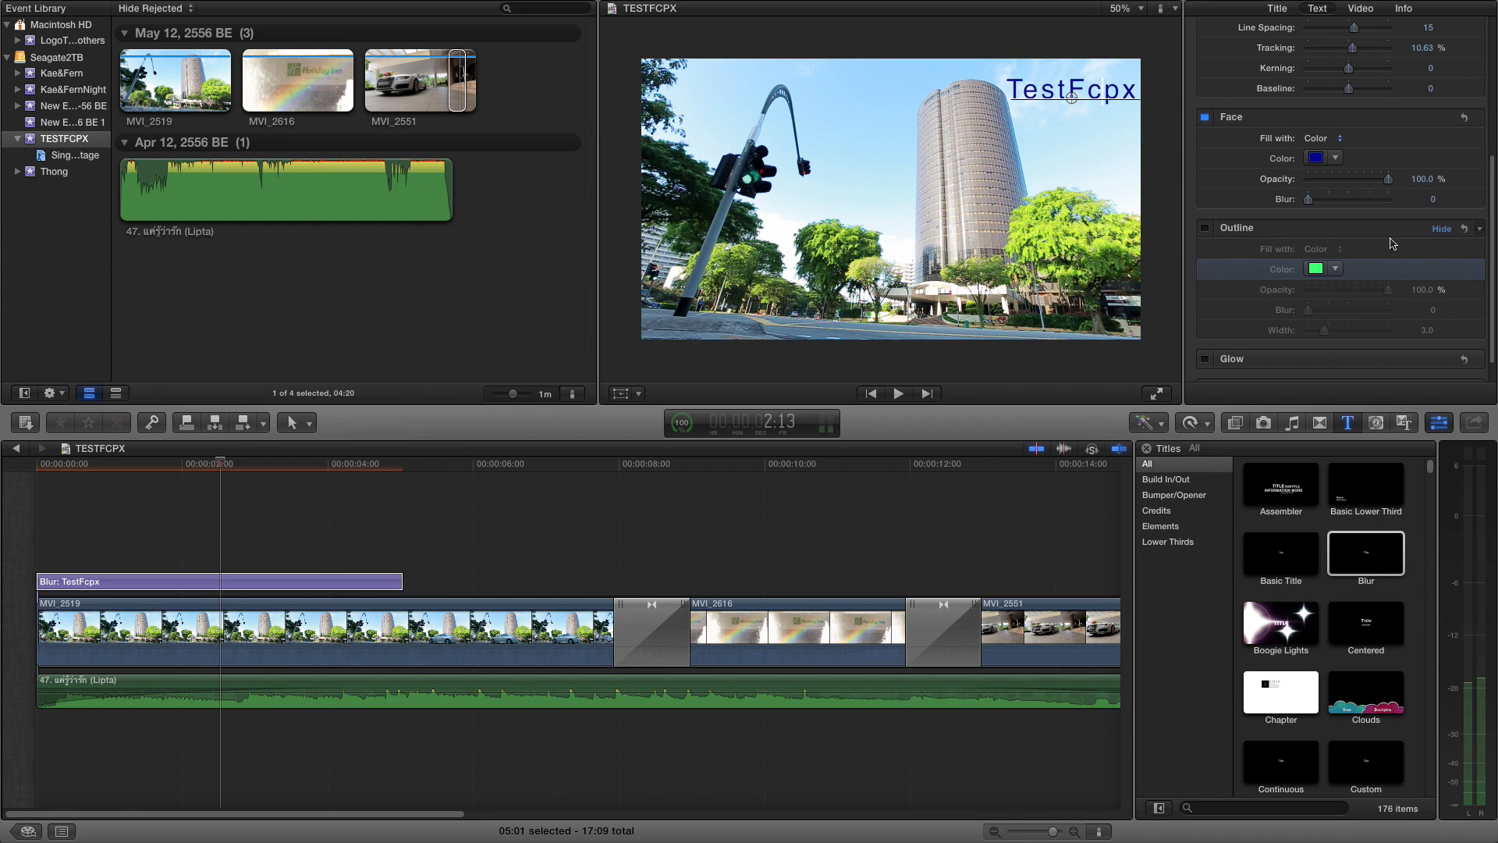
pyautogui.click(1440, 231)
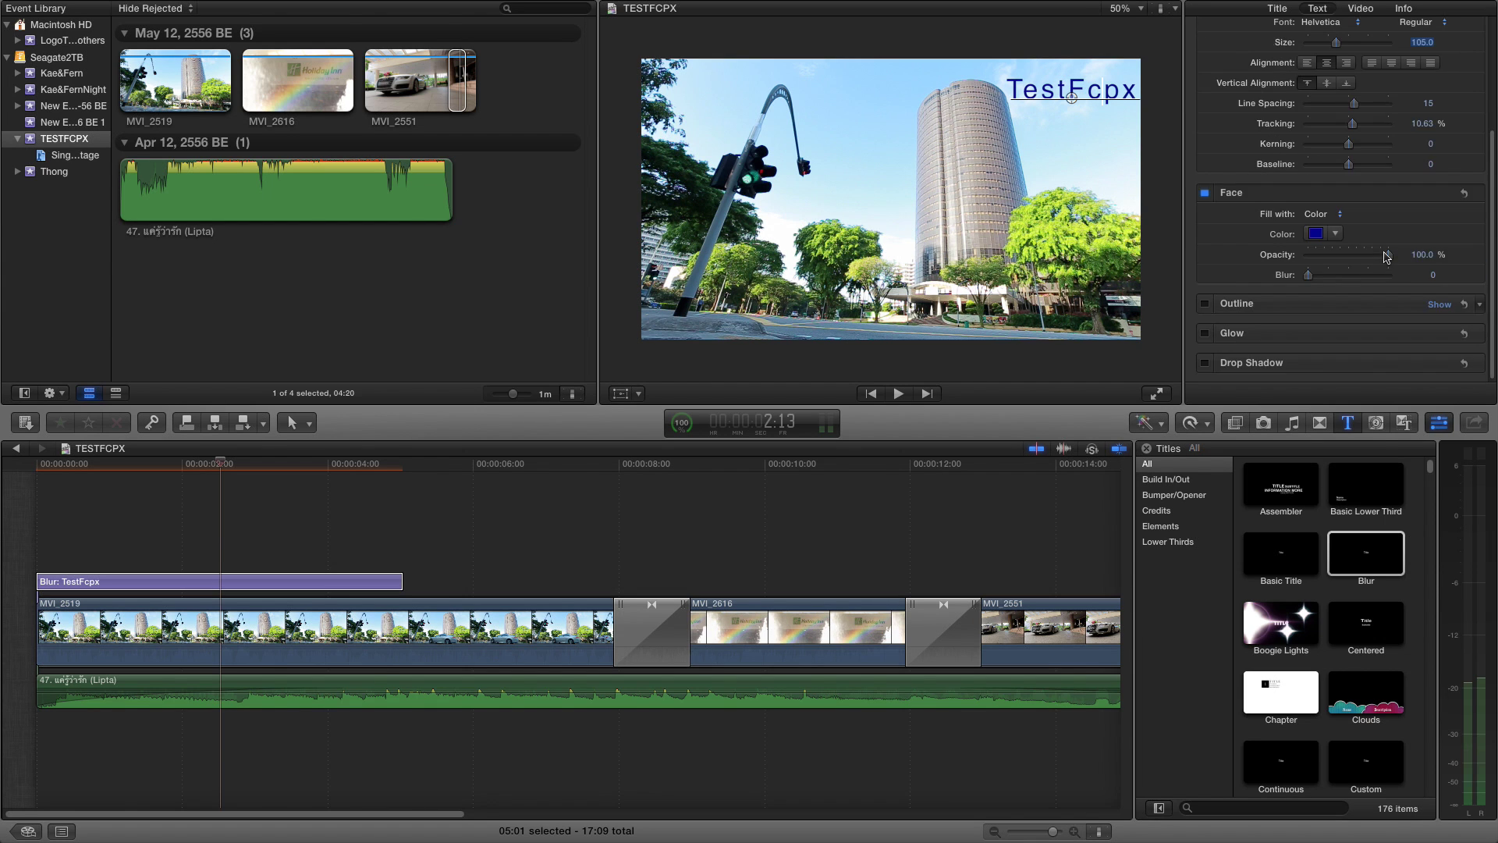
# Turn on the drop shadow for the title text and increase its distance.
pyautogui.click(1206, 363)
pyautogui.click(1440, 363)
pyautogui.scroll(-3, 1375, 302)
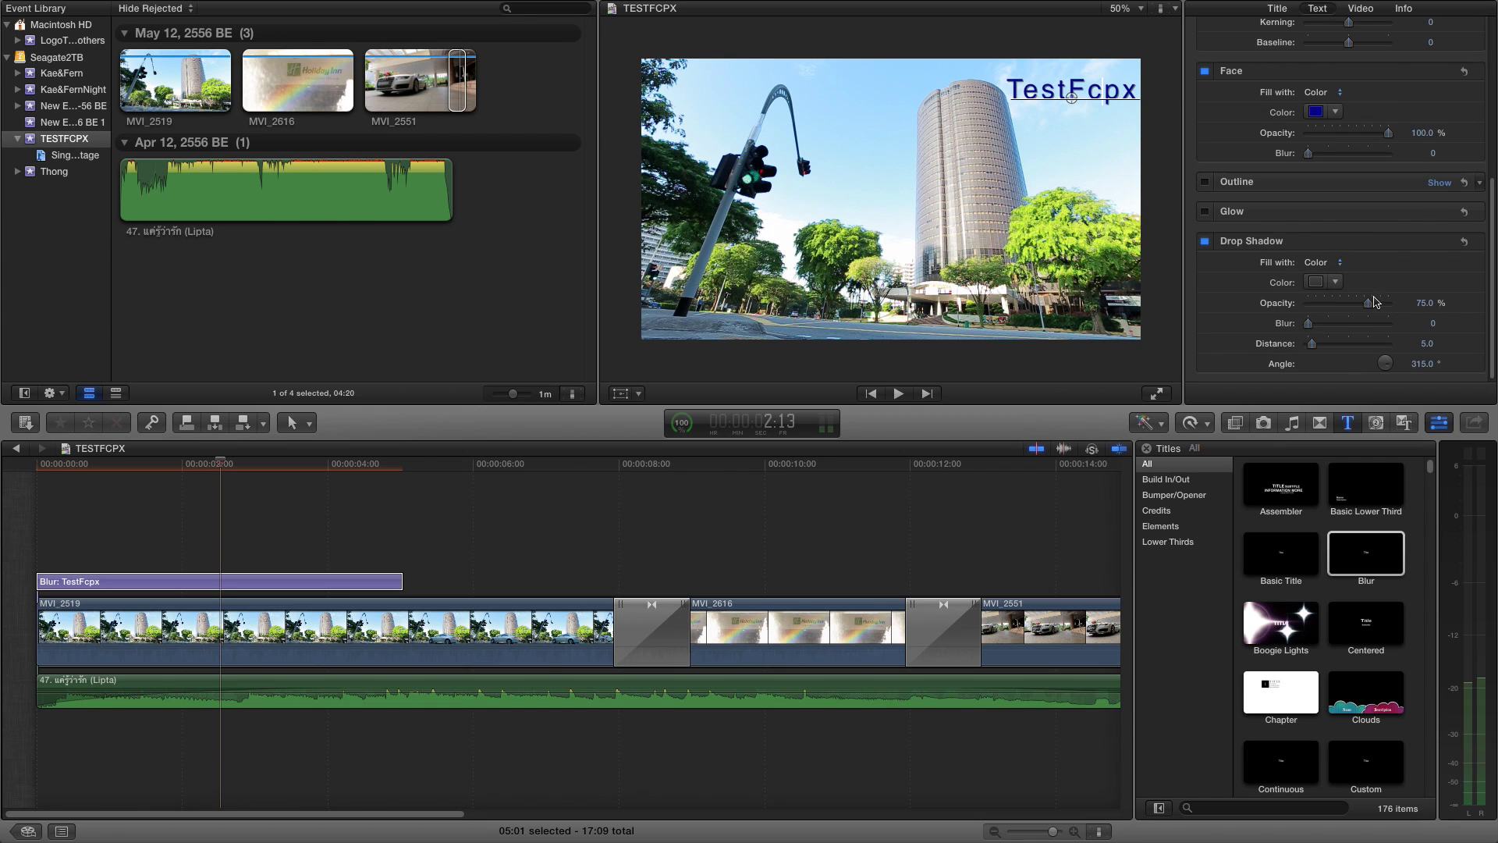
pyautogui.moveTo(1317, 347)
pyautogui.mouseDown()
pyautogui.moveTo(1344, 342)
pyautogui.moveTo(1324, 343)
pyautogui.mouseUp()
pyautogui.click(1492, 129)
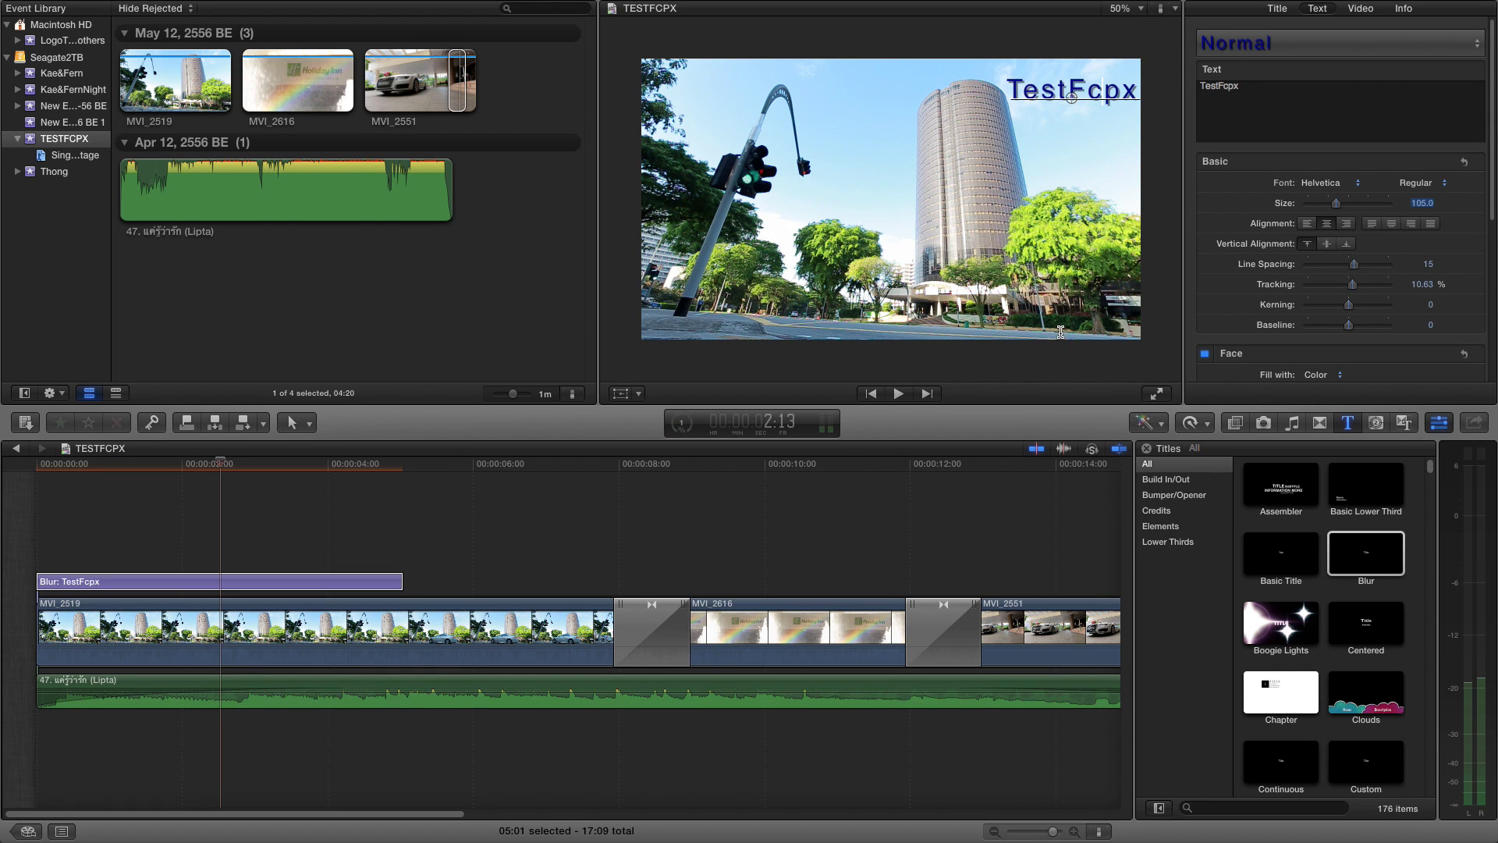
# Play the timeline from the beginning into the MVI_2616 clip to preview the title and transitions.
pyautogui.click(43, 543)
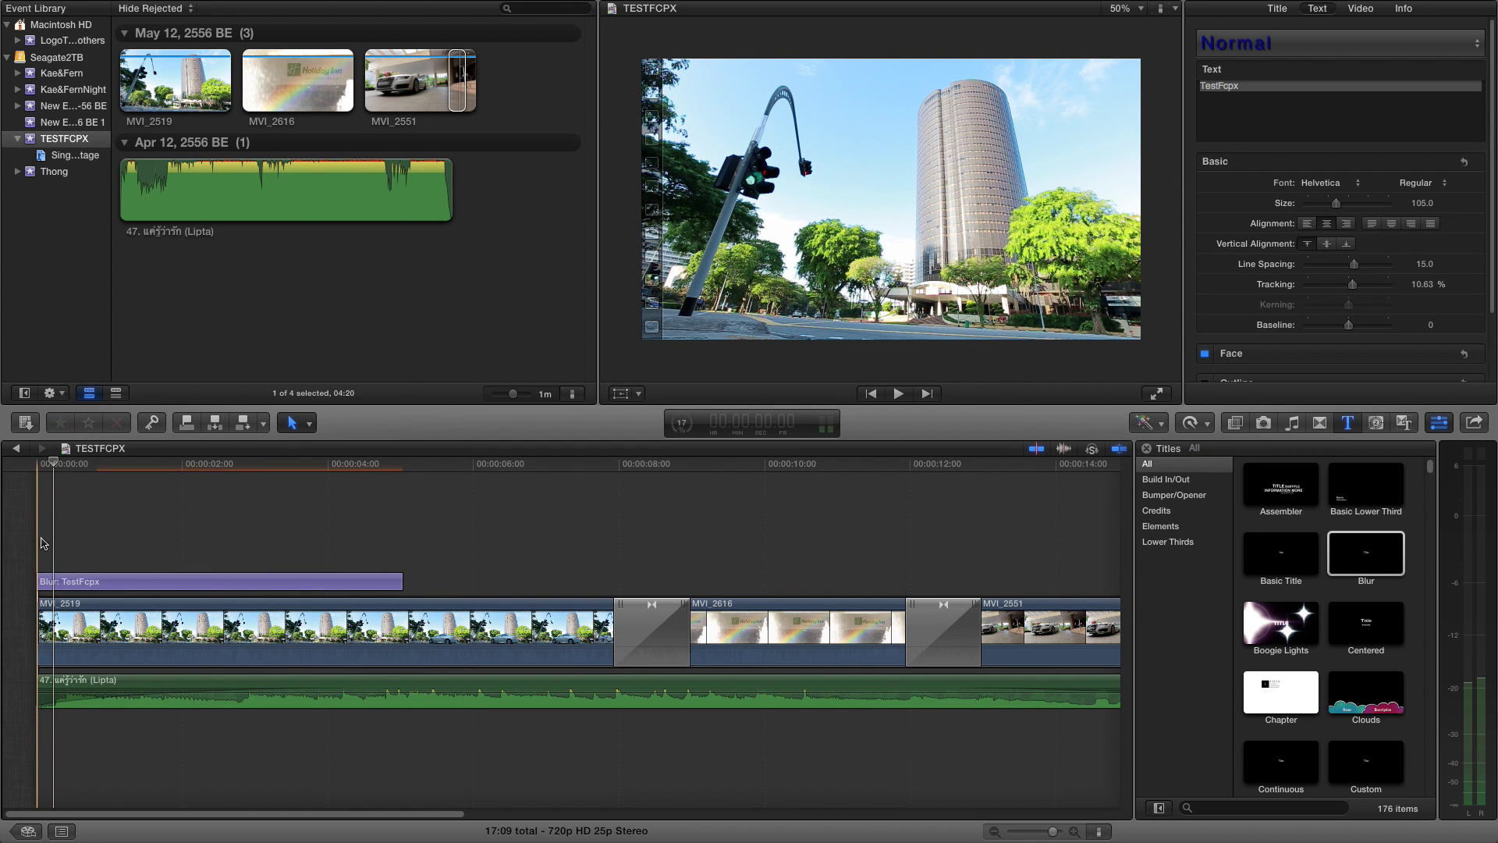
pyautogui.press('space')
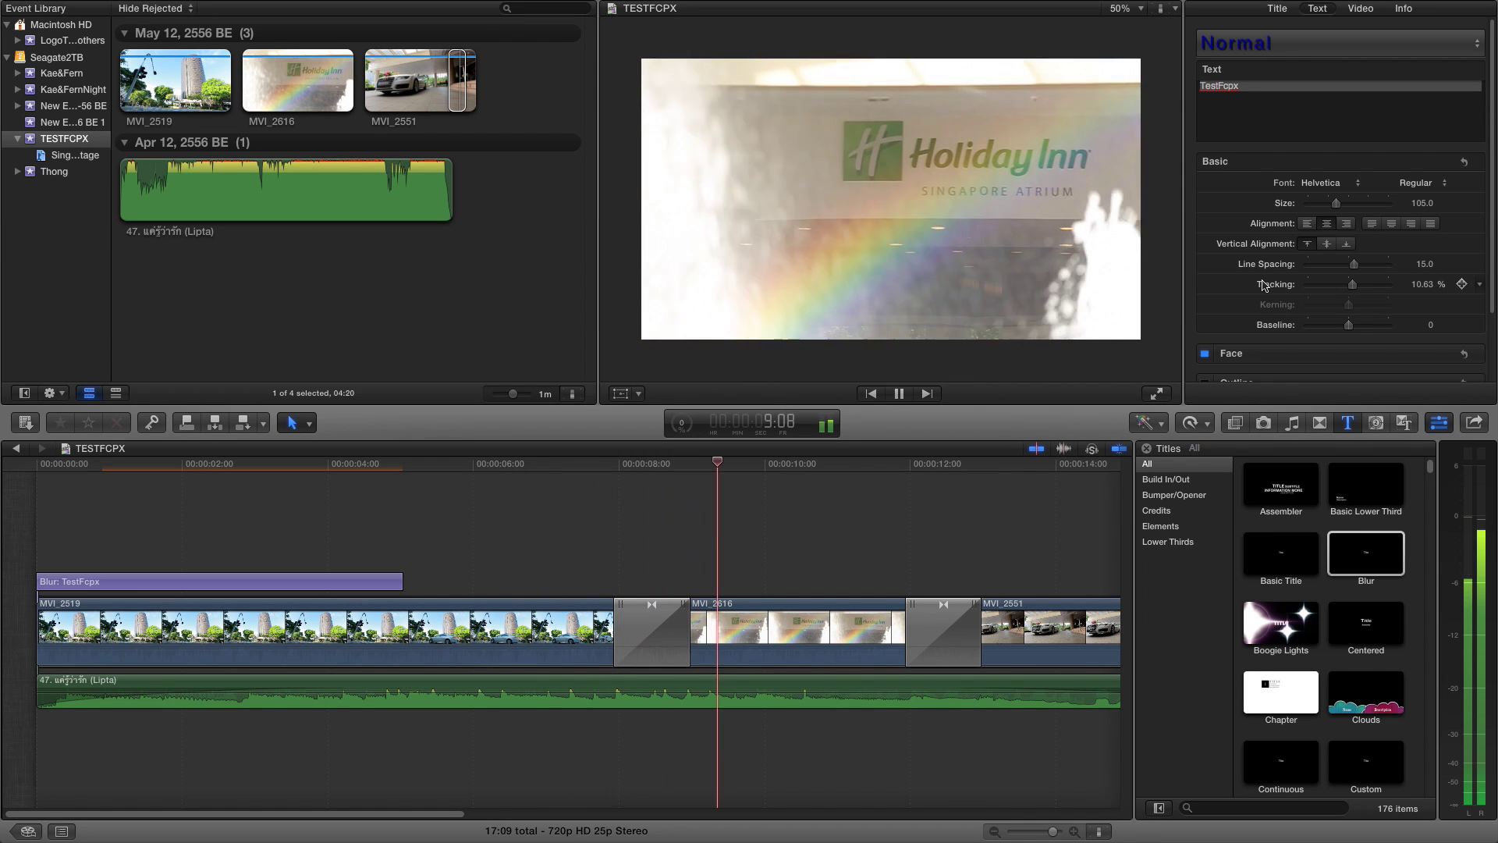
pyautogui.press('space')
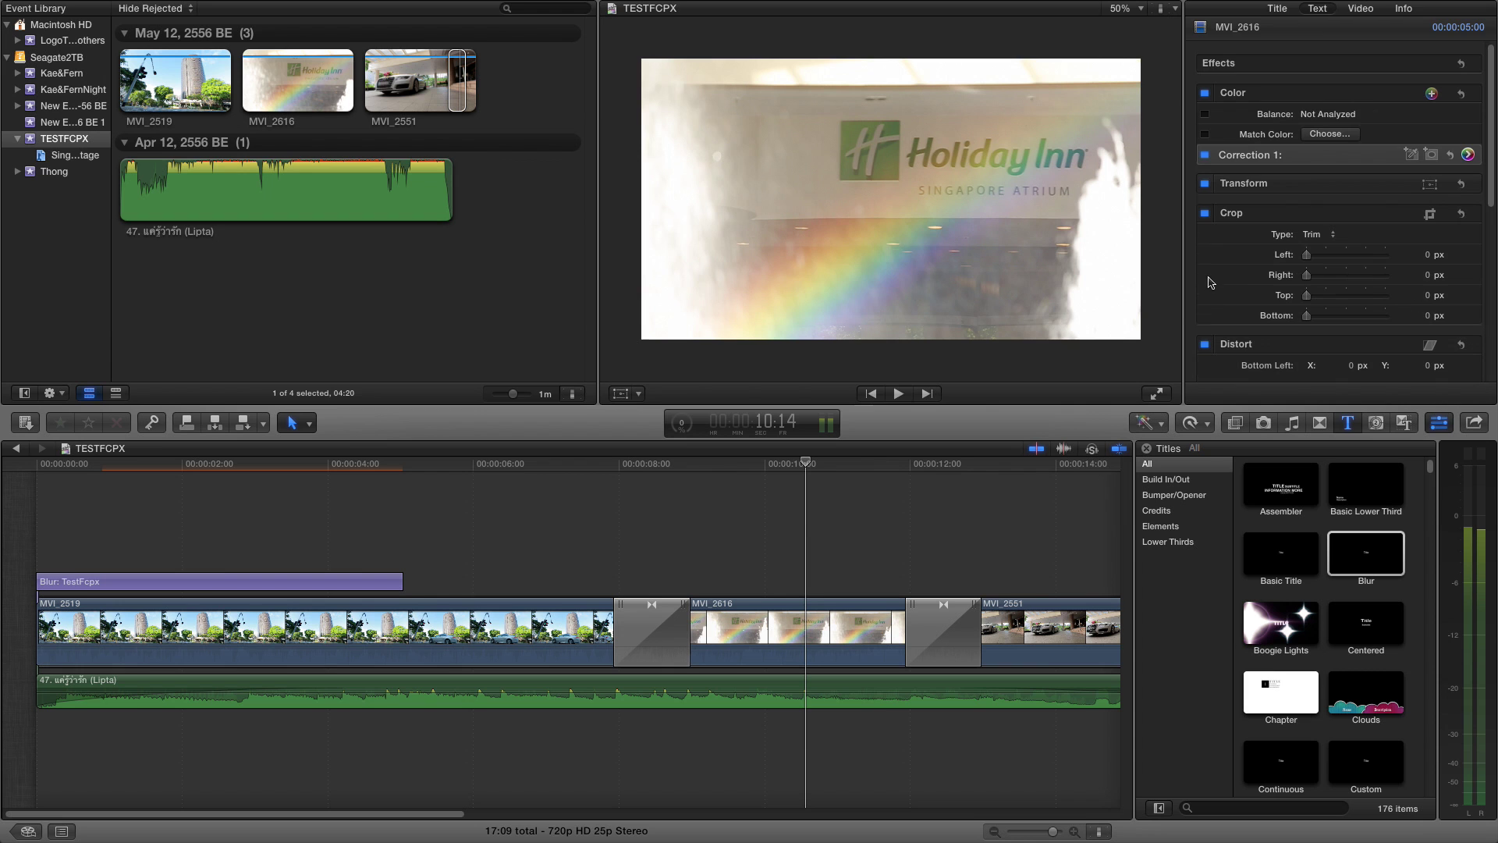
pyautogui.click(998, 832)
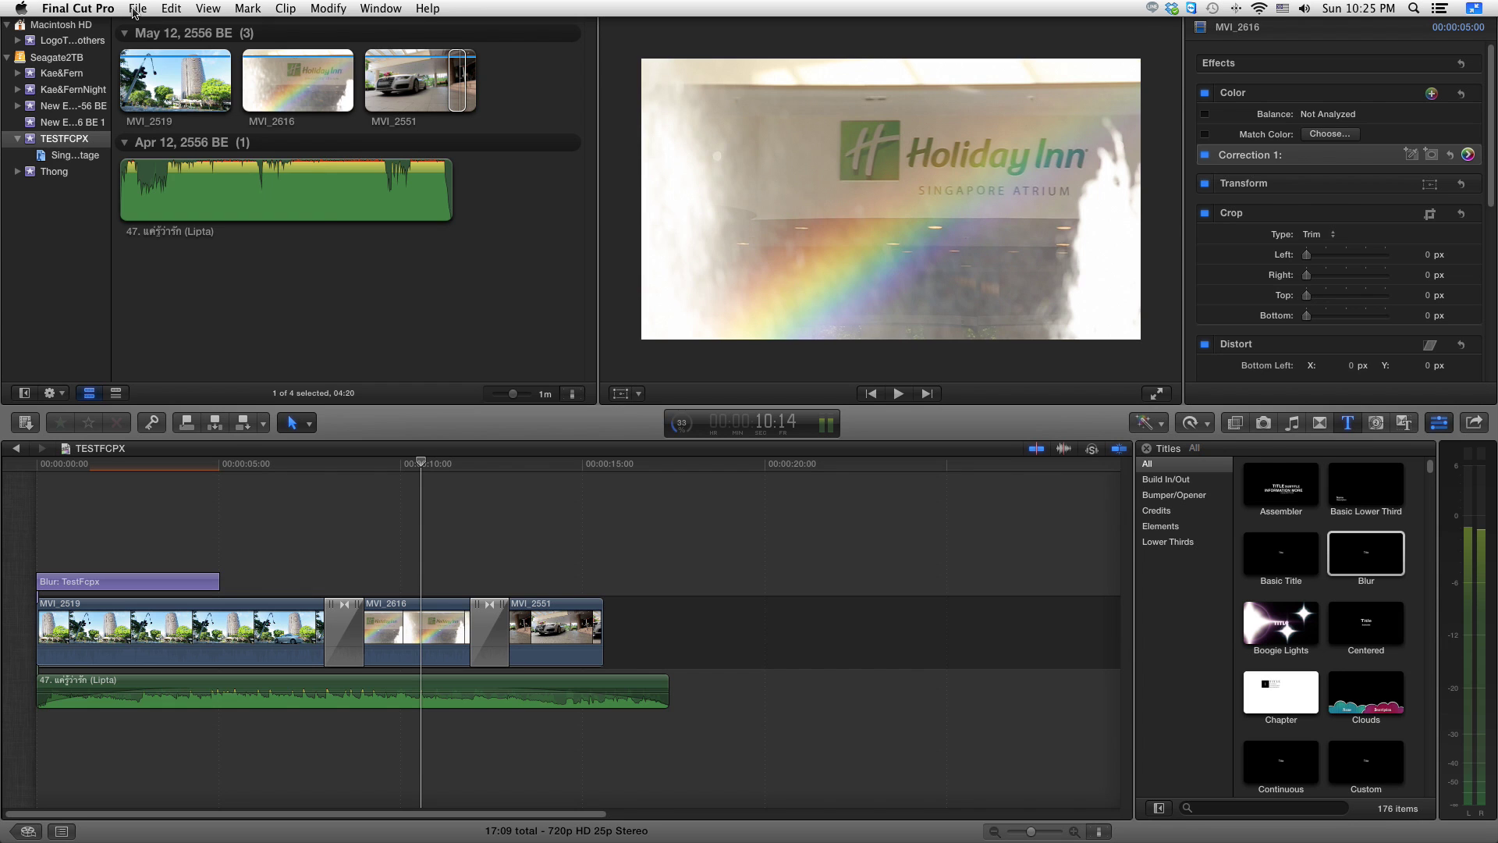
pyautogui.click(136, 11)
pyautogui.moveTo(202, 211)
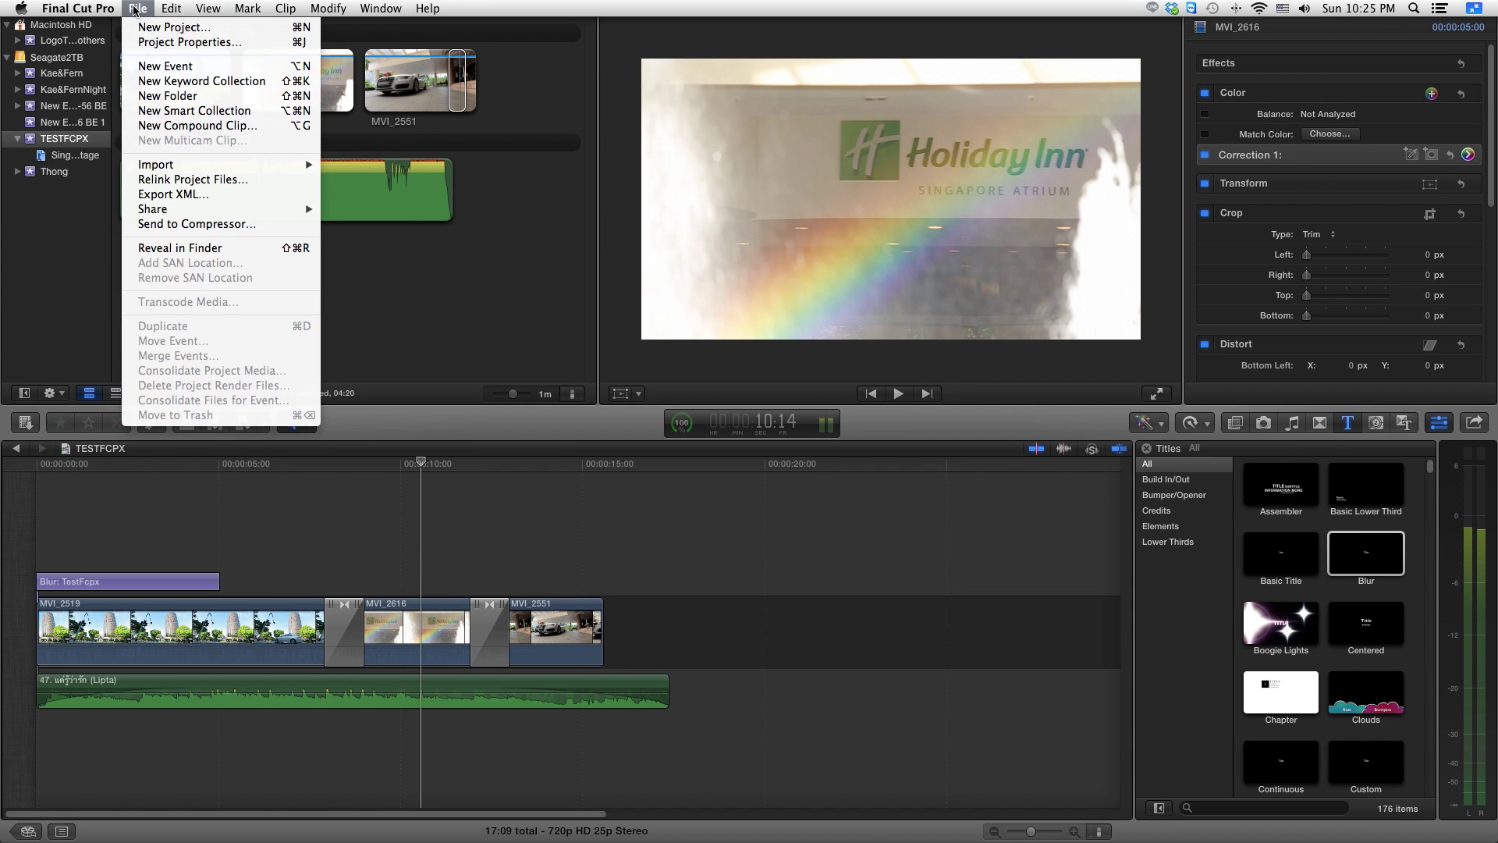
pyautogui.click(586, 16)
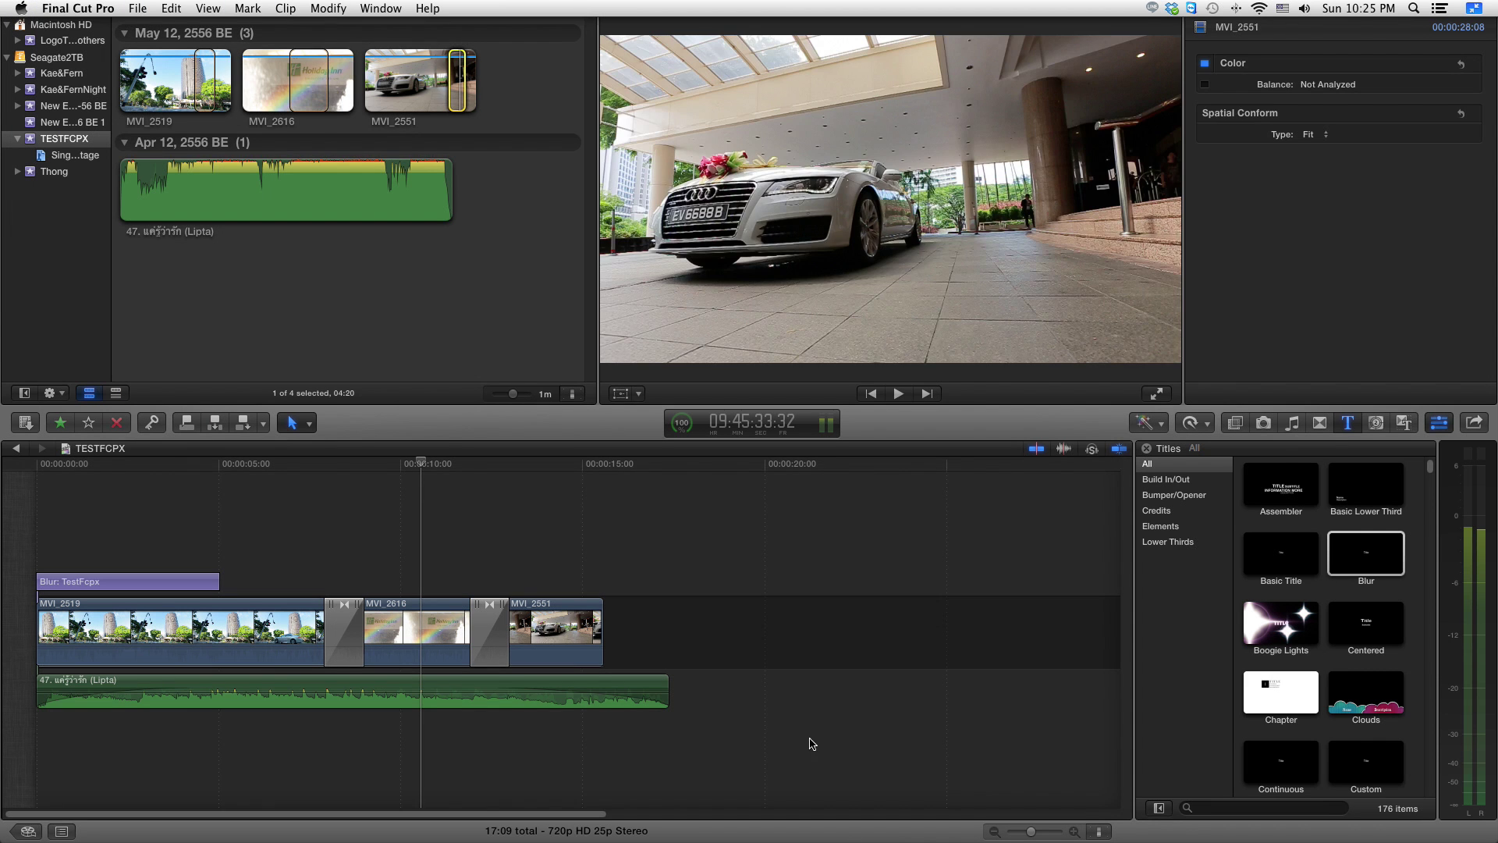
# Combine all the timeline's title, video clips, transitions and music into a compound clip named TESTFCPX Clip in the TESTFCPX event.
pyautogui.click(808, 737)
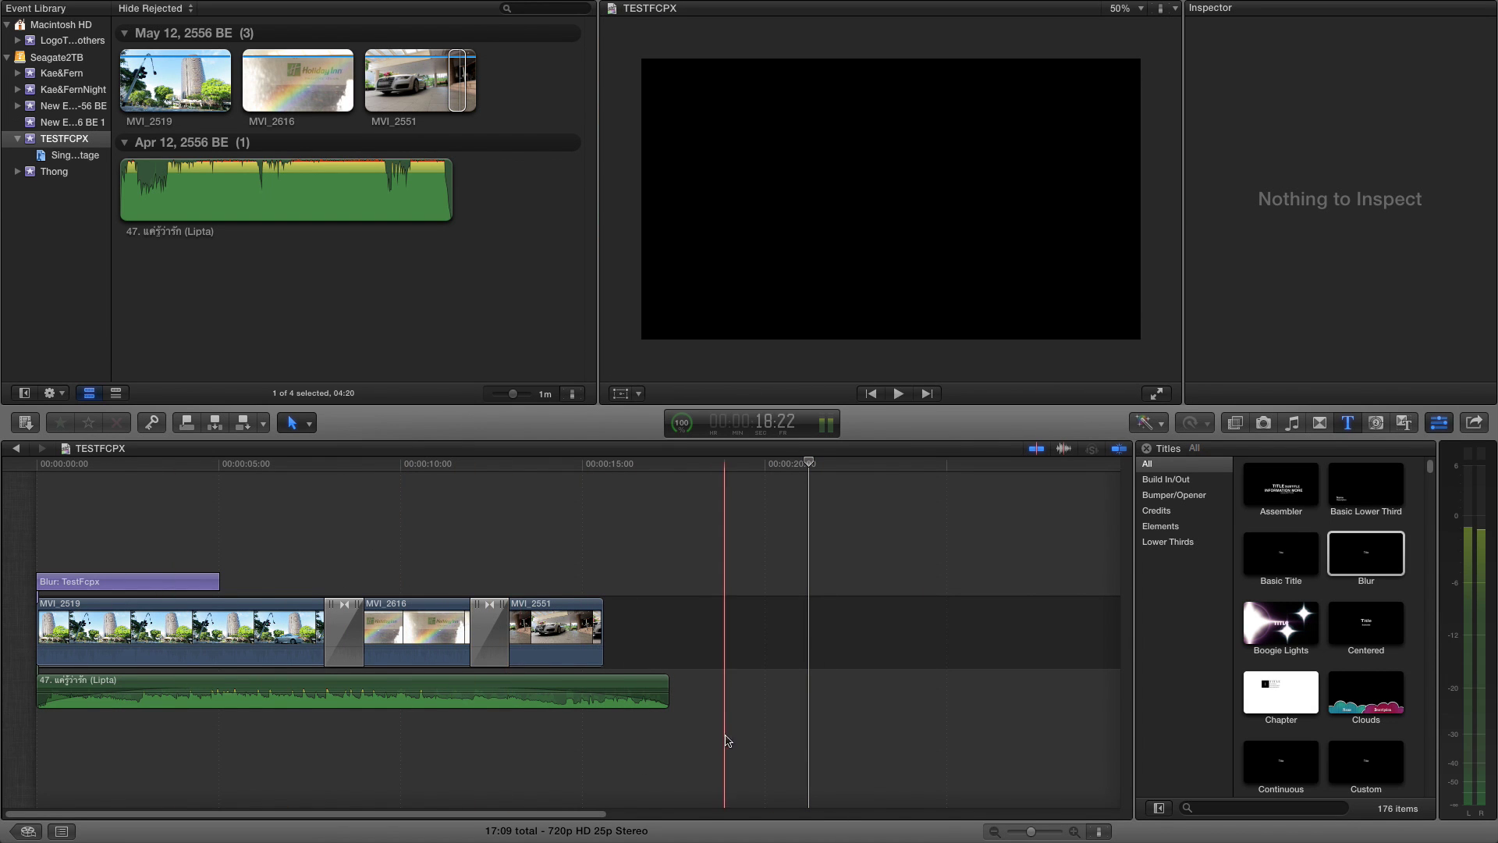
pyautogui.moveTo(772, 759); pyautogui.dragTo(16, 547)
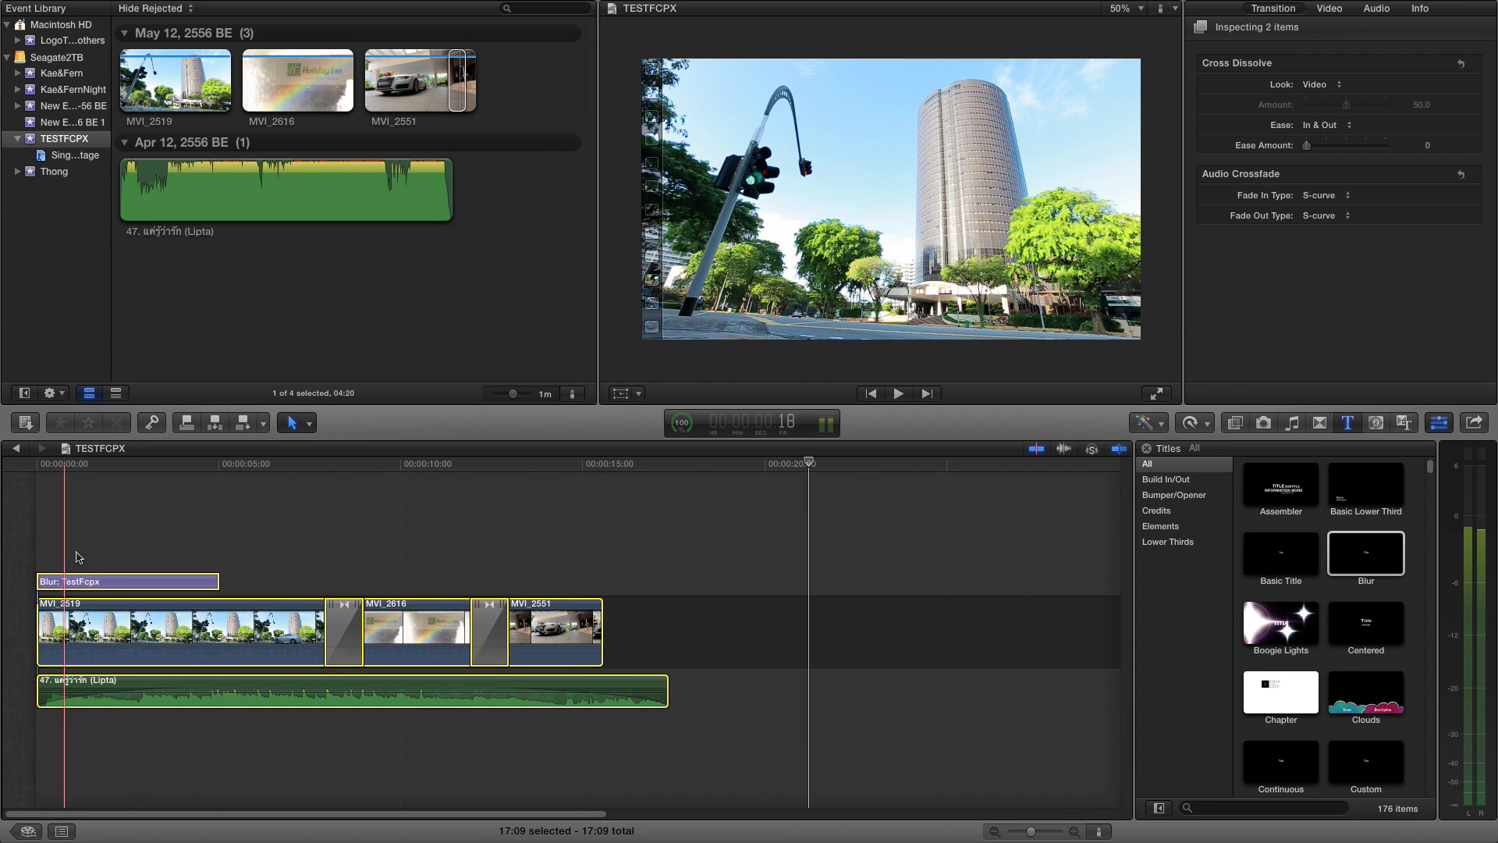
pyautogui.rightClick(217, 633)
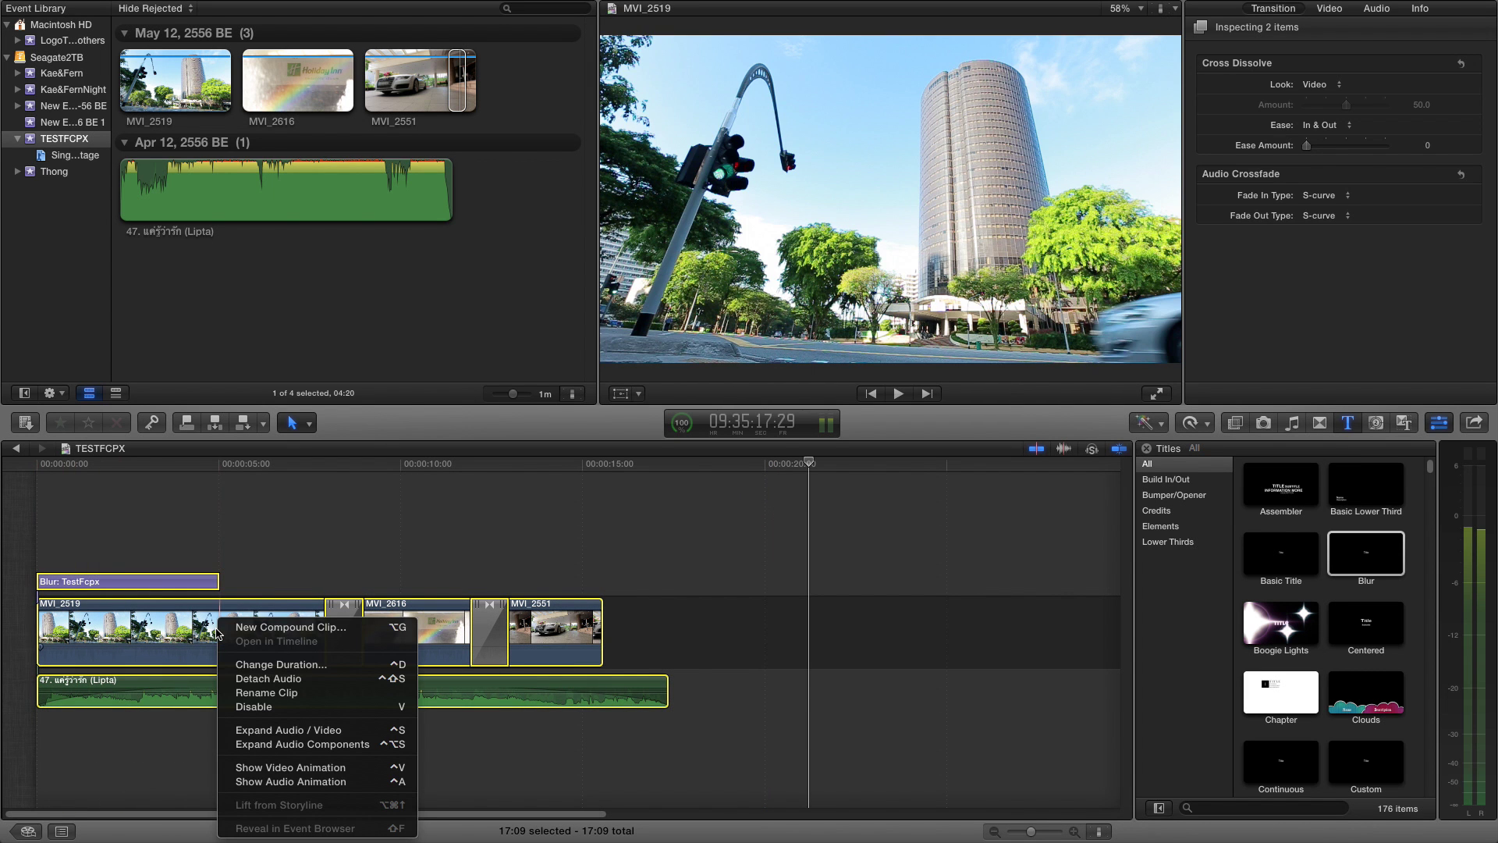
pyautogui.click(256, 629)
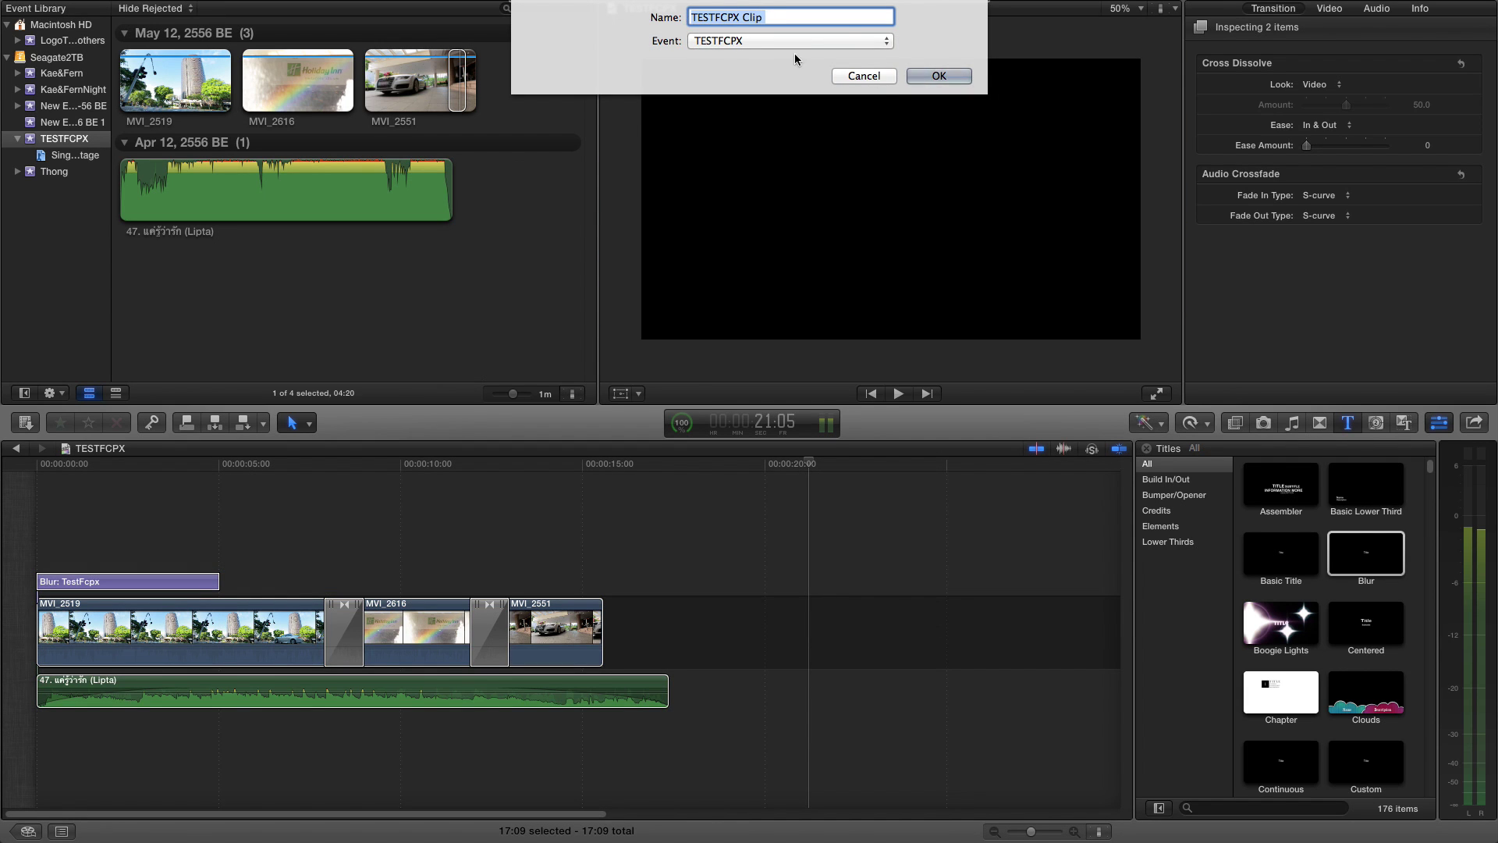
pyautogui.click(938, 75)
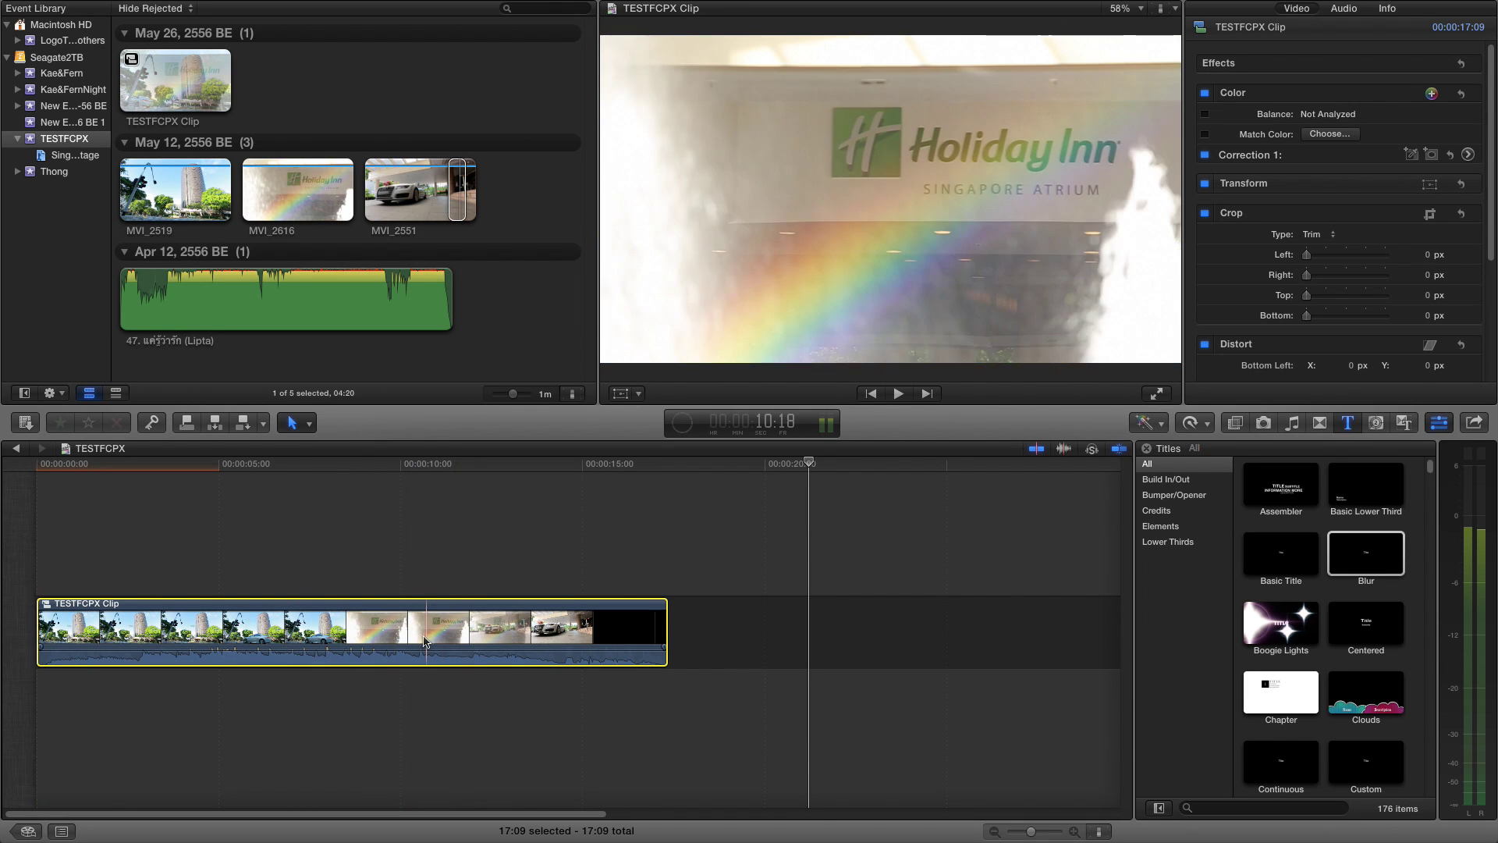
# Play the compound clip from the beginning of the timeline to preview the combined result.
pyautogui.click(35, 560)
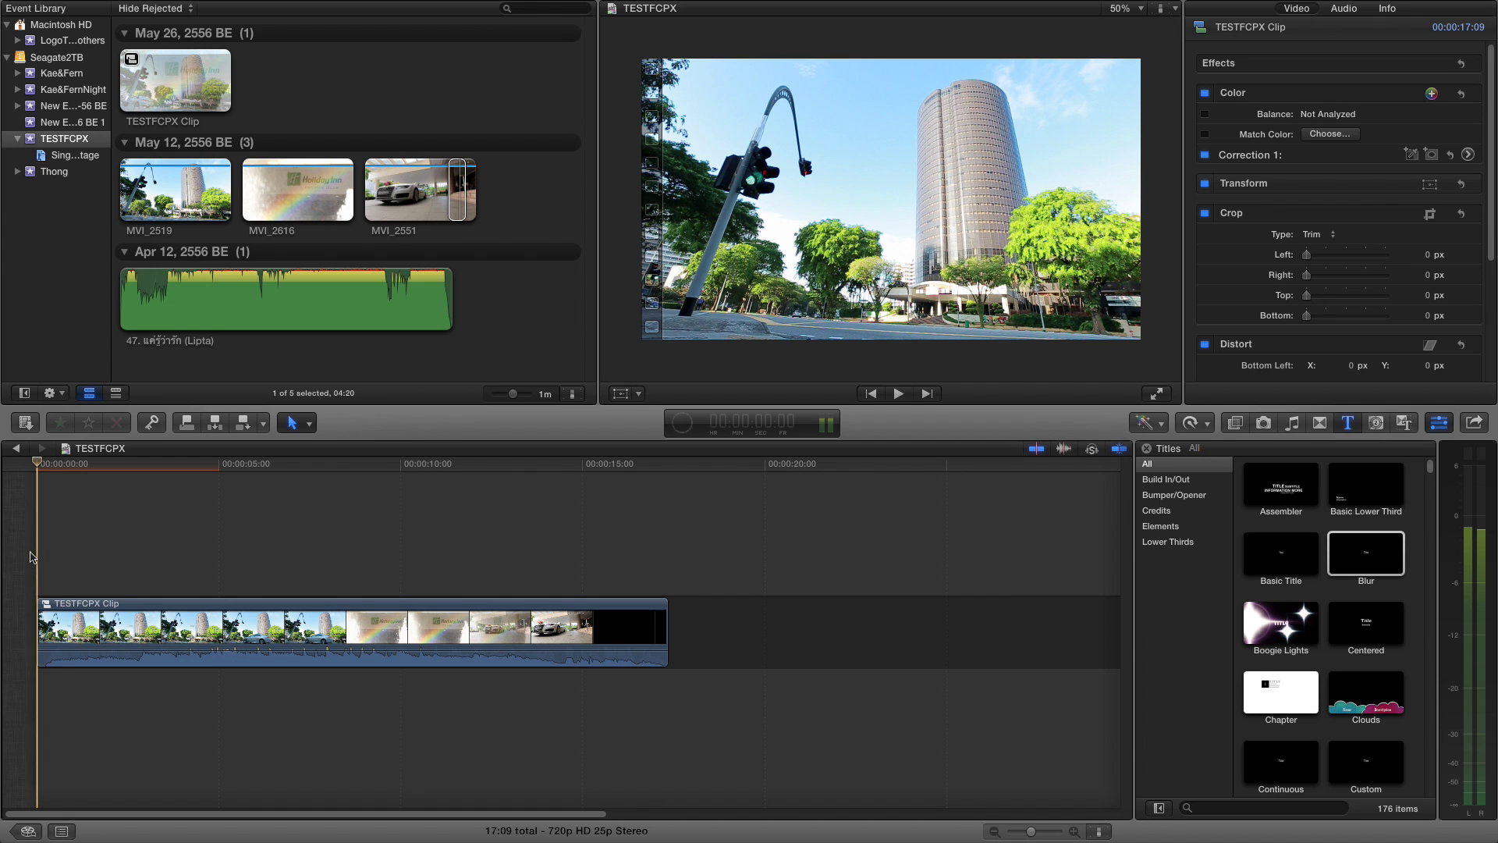
pyautogui.press('space')
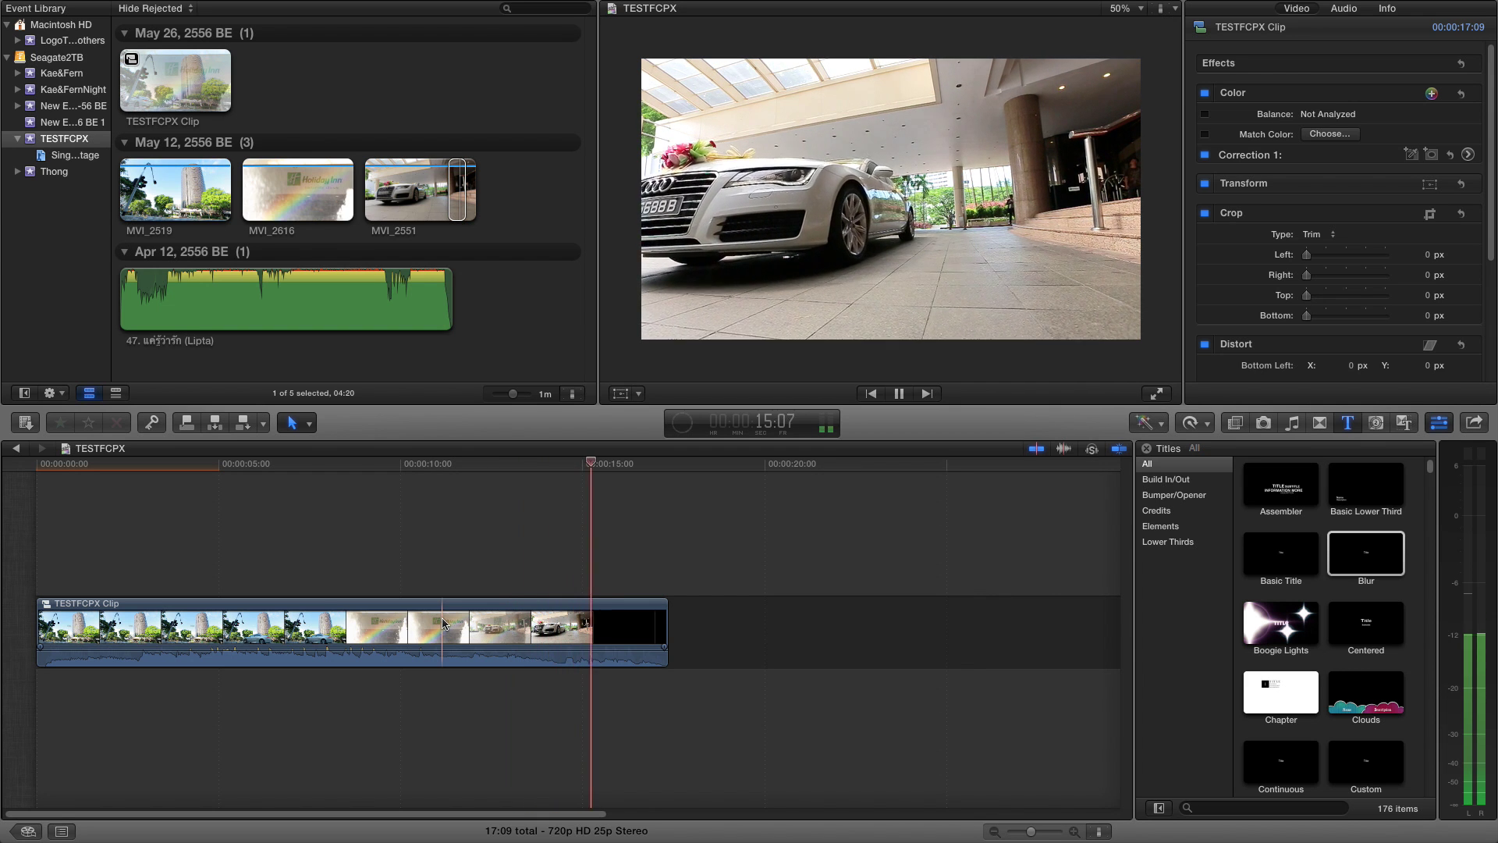
pyautogui.press('space')
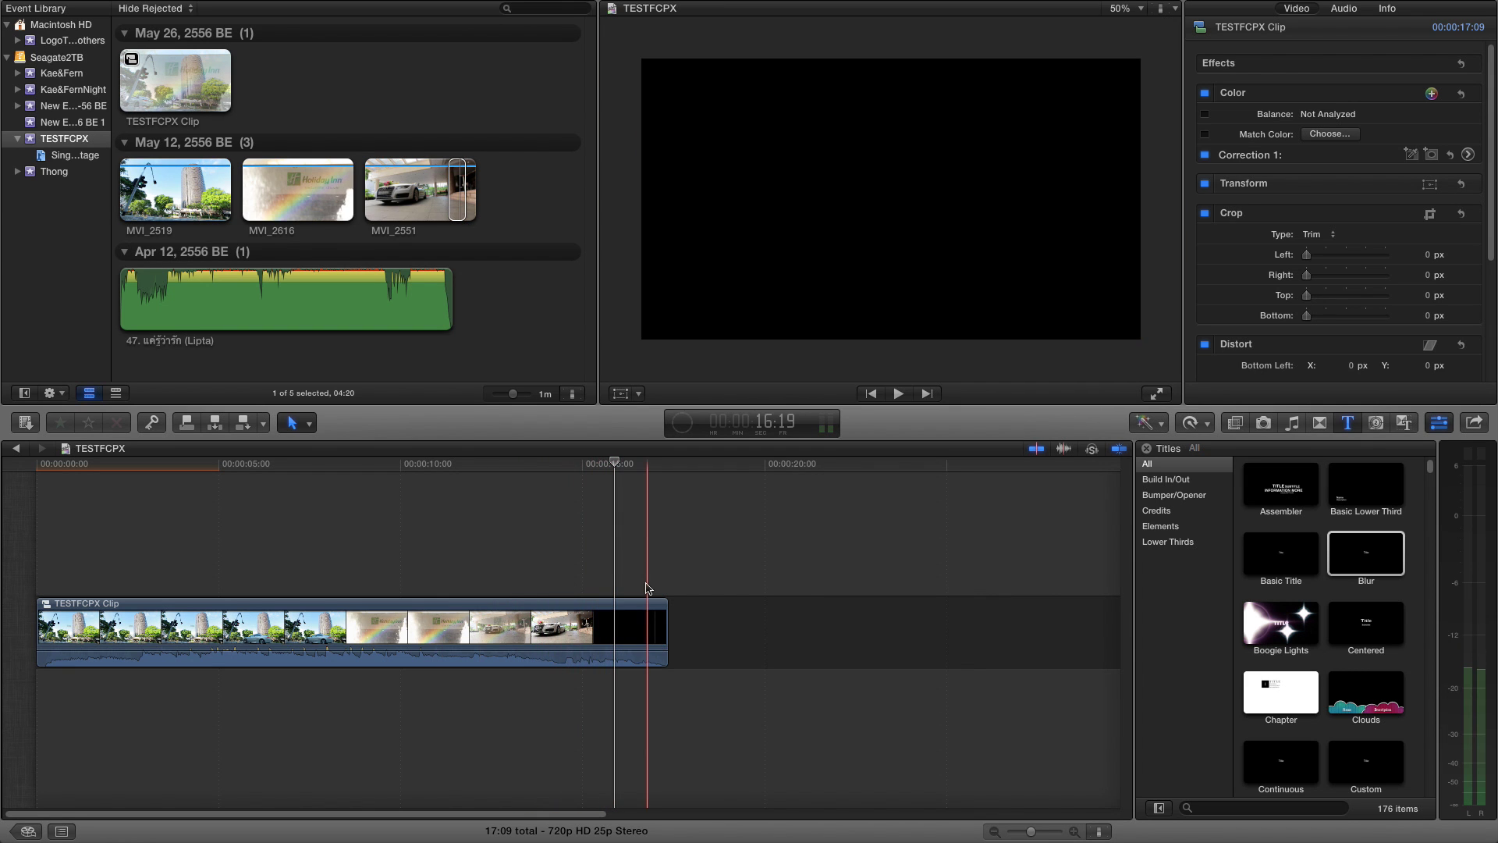
# Go back in the timeline history to the Test project and return forward to the TESTFCPX project.
pyautogui.click(171, 623)
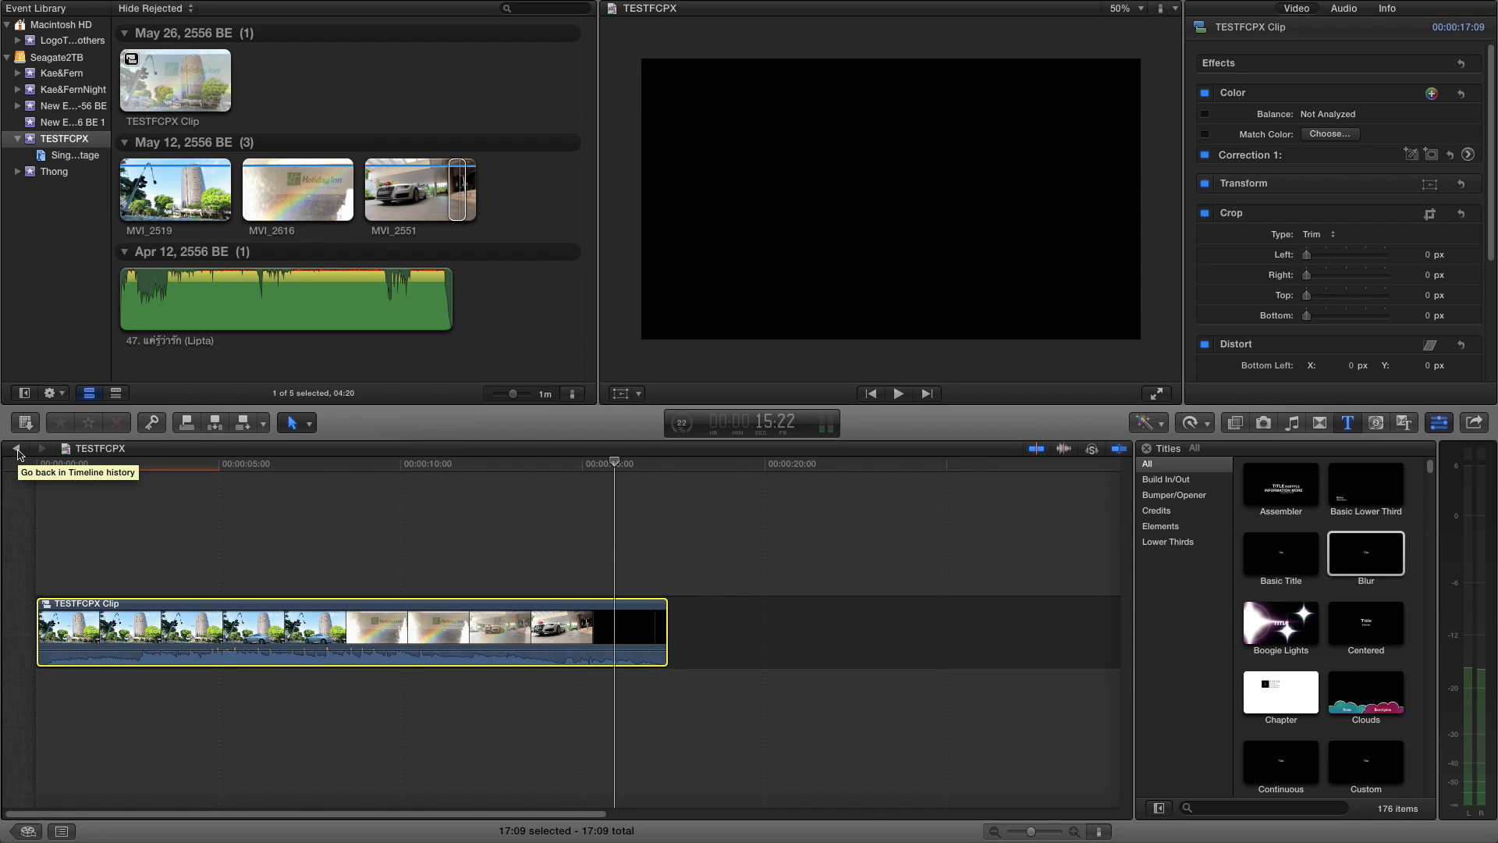
pyautogui.click(17, 450)
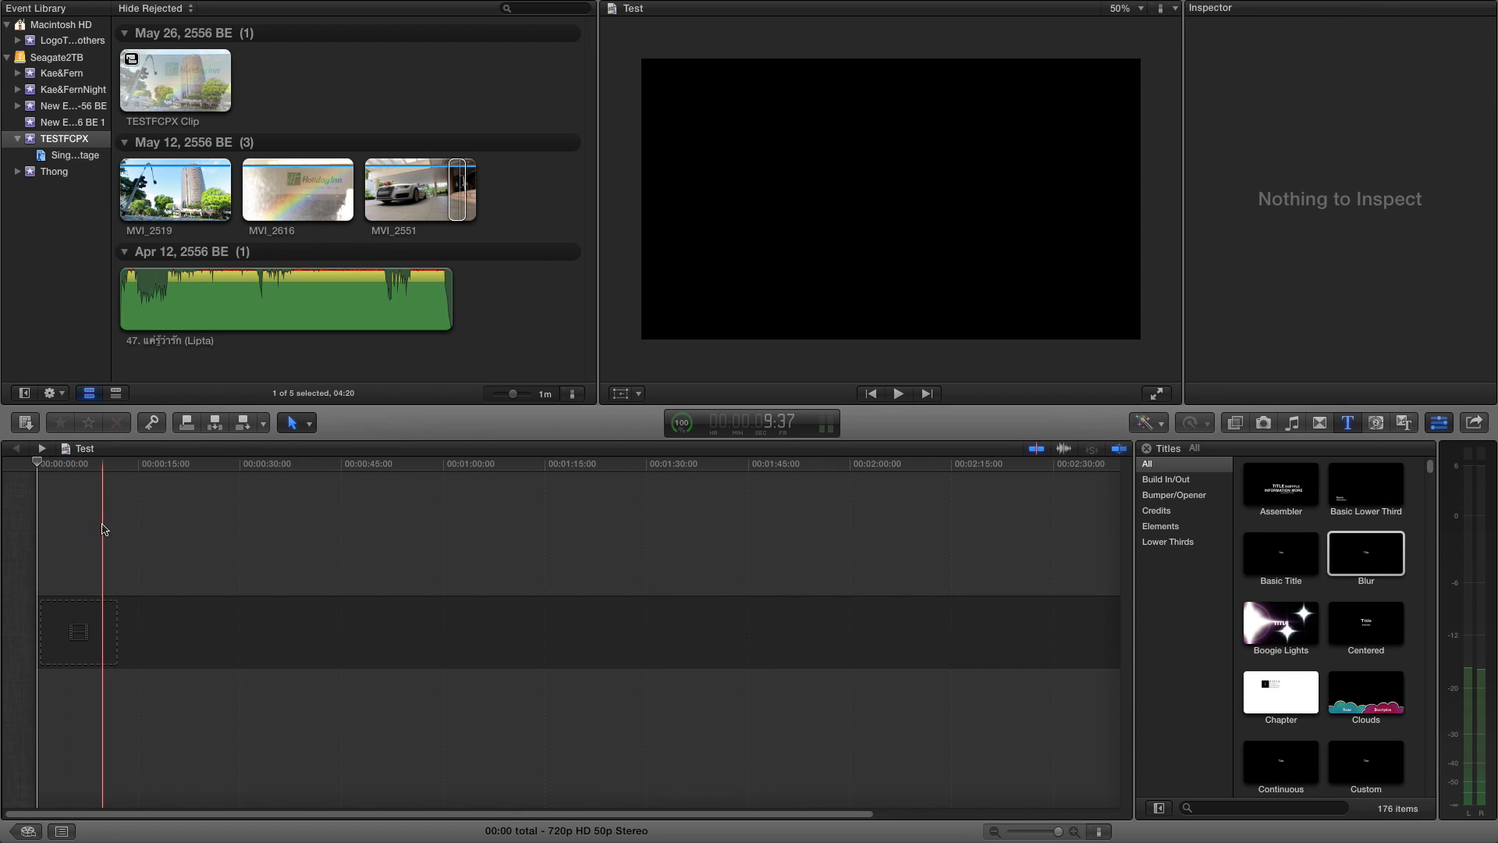
pyautogui.click(42, 450)
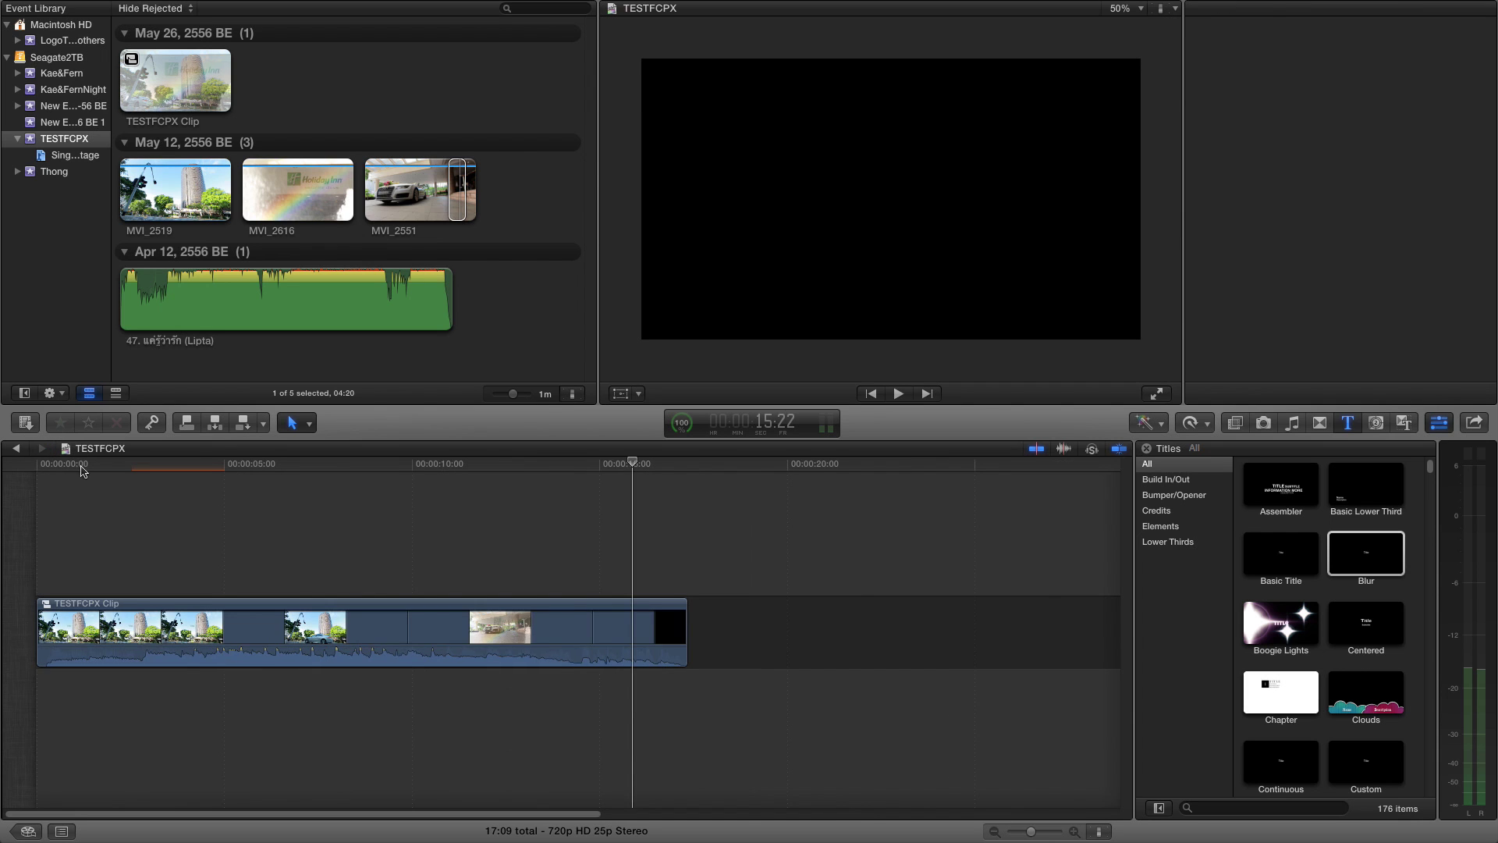
pyautogui.click(18, 450)
pyautogui.click(41, 449)
# Open TESTFCPX Clip in its own timeline and extend the end of MVI_2551 to a duration of about 00:00:04:10.
pyautogui.click(191, 617)
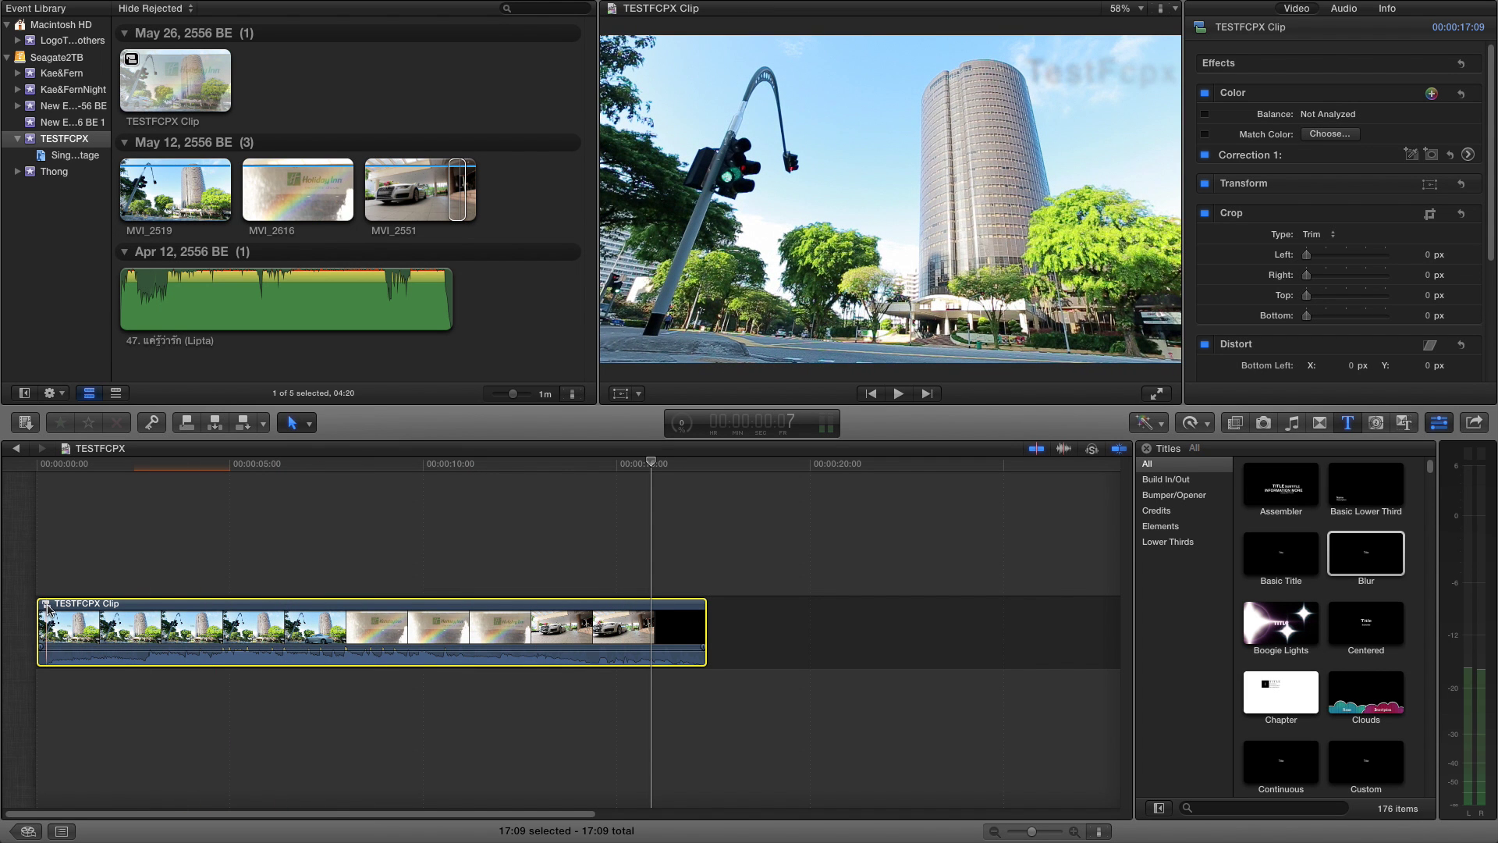
pyautogui.doubleClick(47, 609)
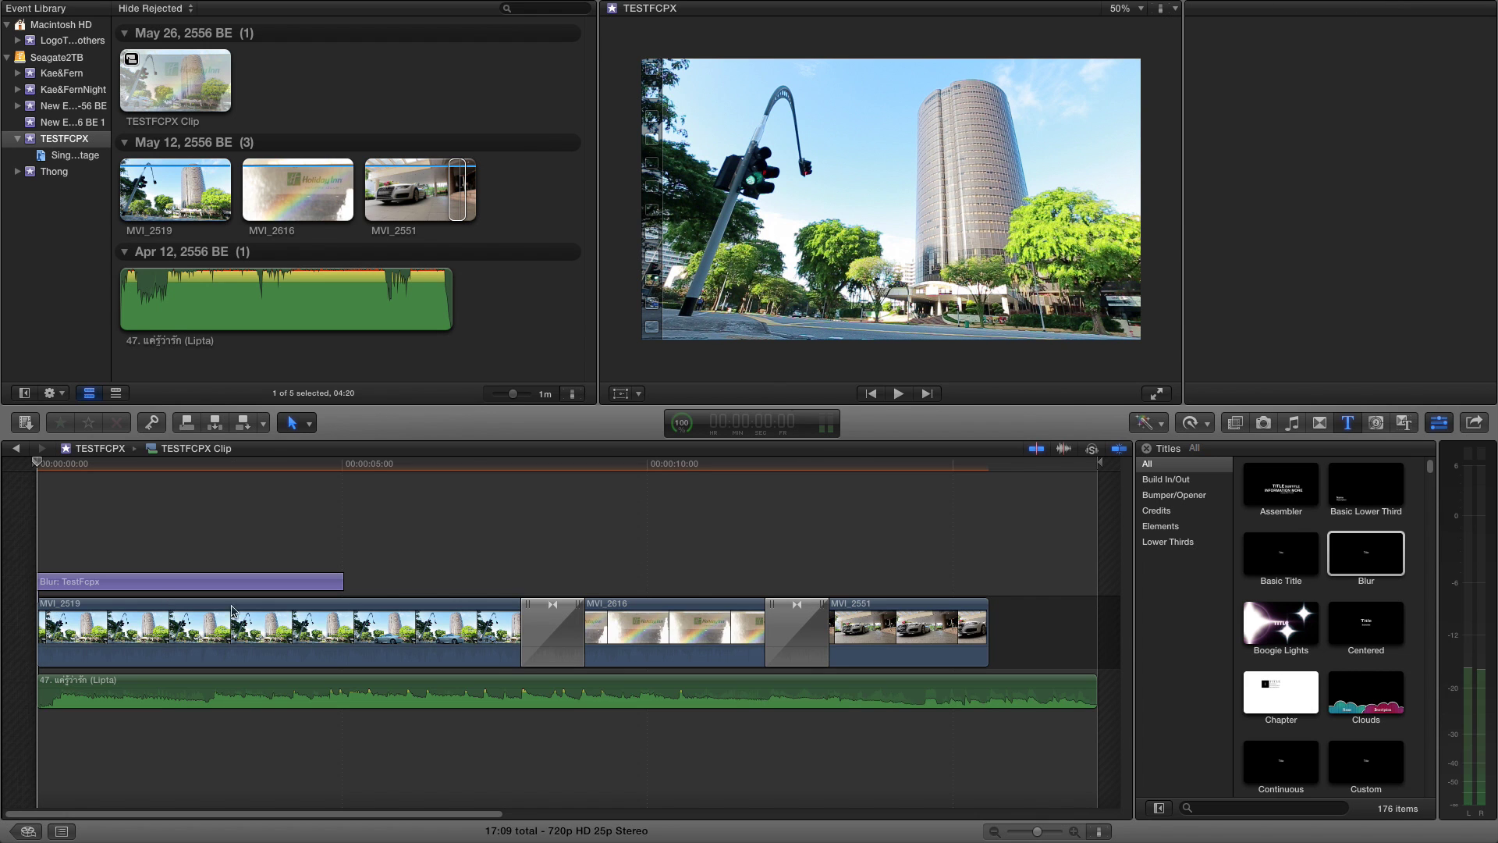
pyautogui.press('super+4')
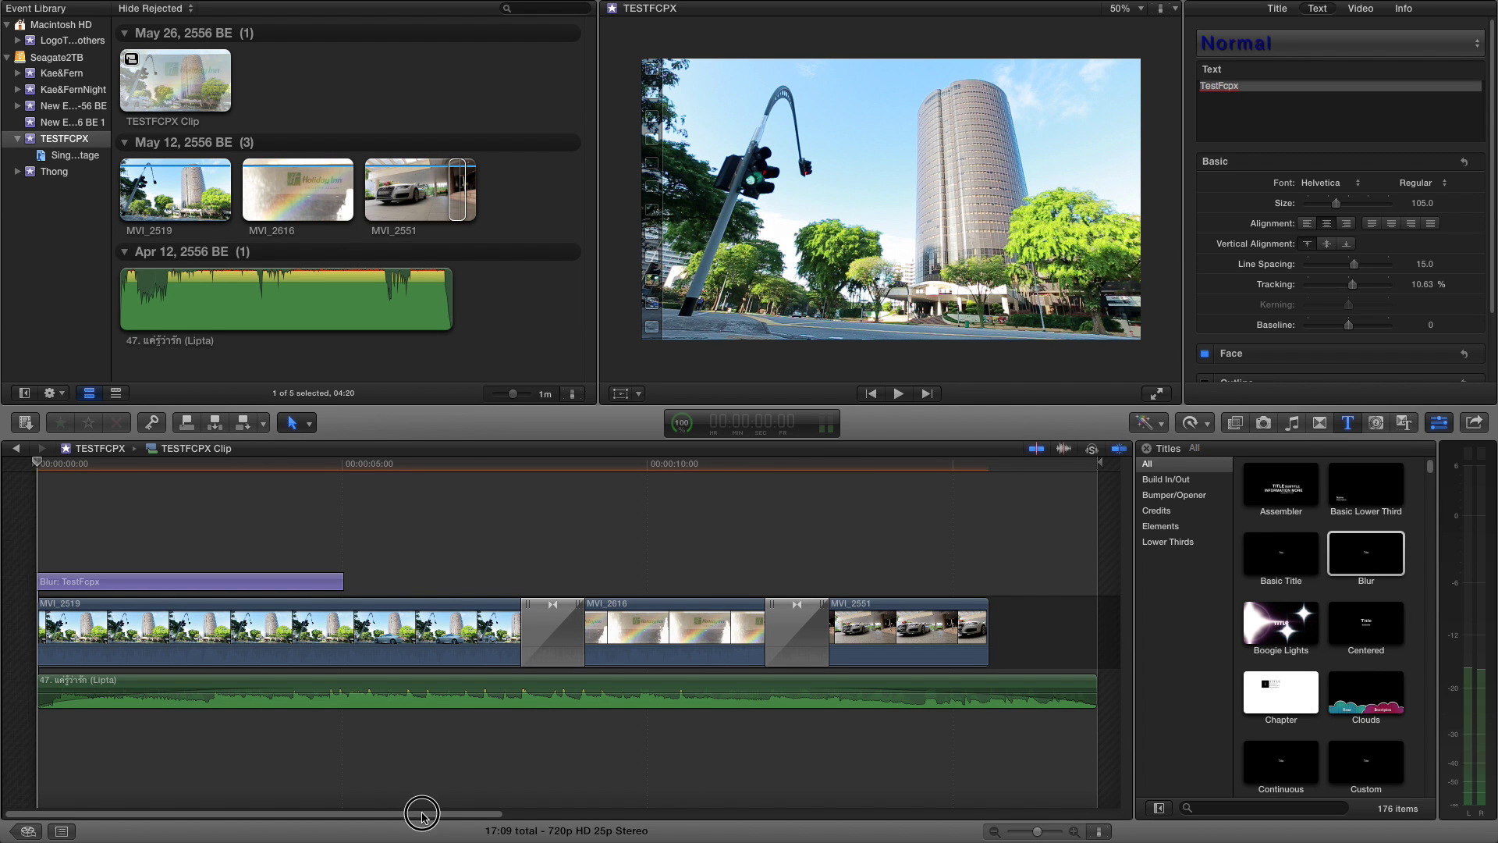
pyautogui.moveTo(421, 817); pyautogui.dragTo(442, 815)
pyautogui.click(871, 632)
pyautogui.moveTo(950, 625); pyautogui.dragTo(975, 621)
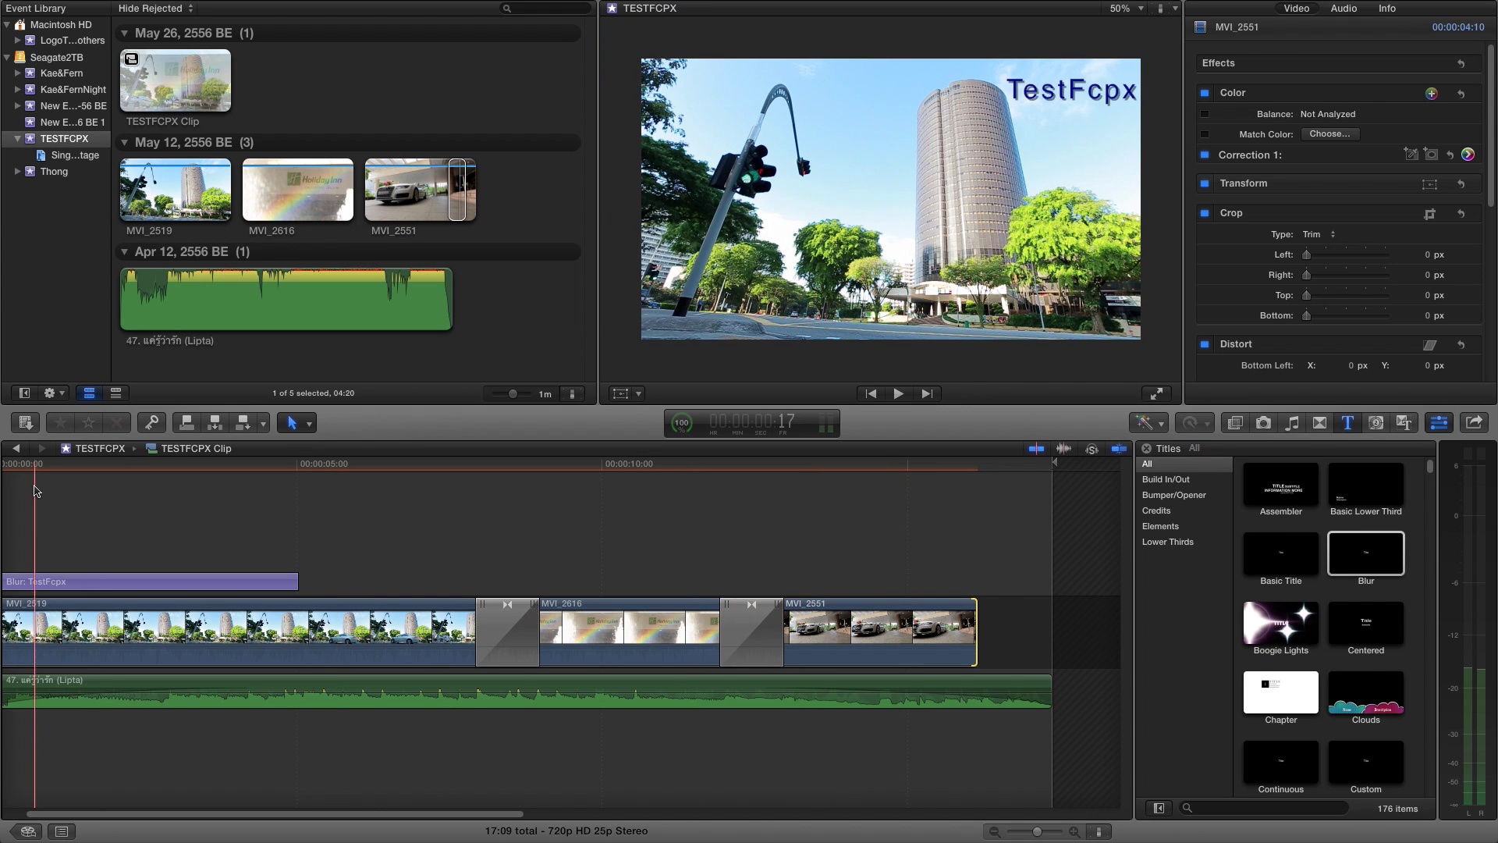
# Return to the TESTFCPX project timeline and play the compound clip's ending from about 15 seconds.
pyautogui.click(17, 450)
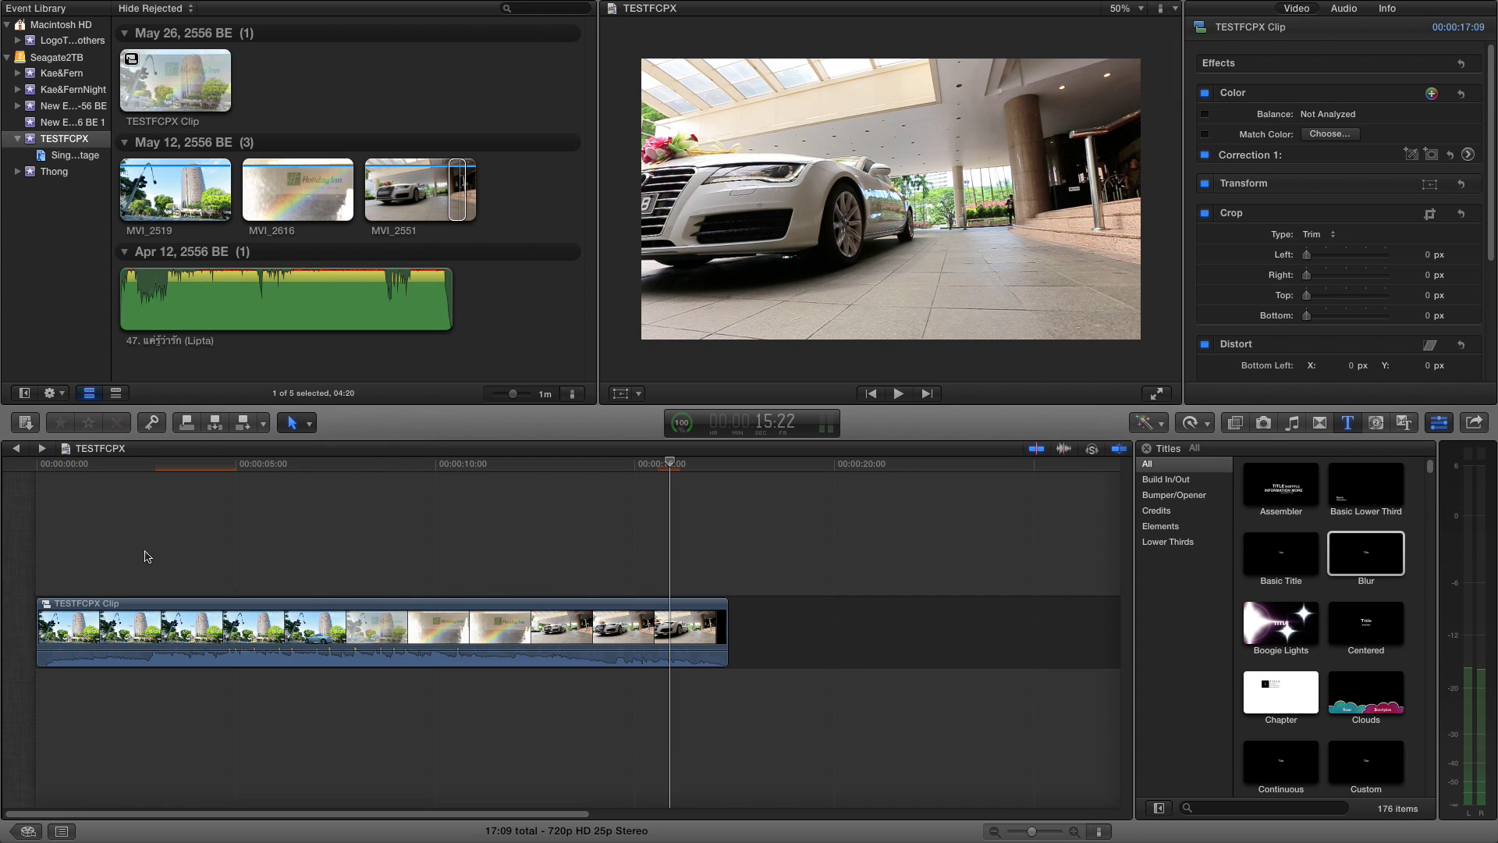
pyautogui.click(644, 551)
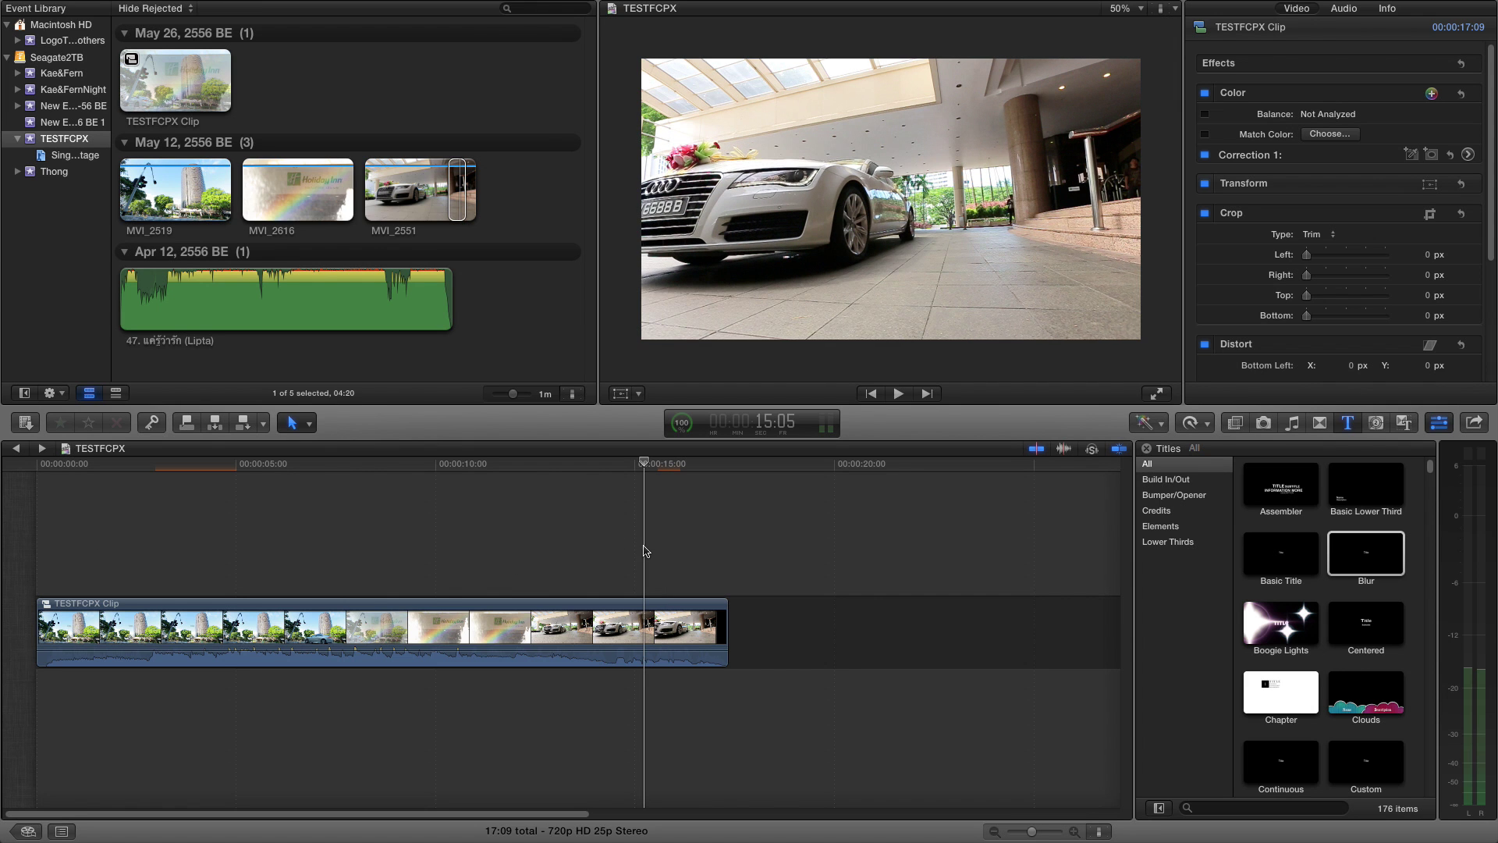
pyautogui.click(692, 548)
pyautogui.click(642, 550)
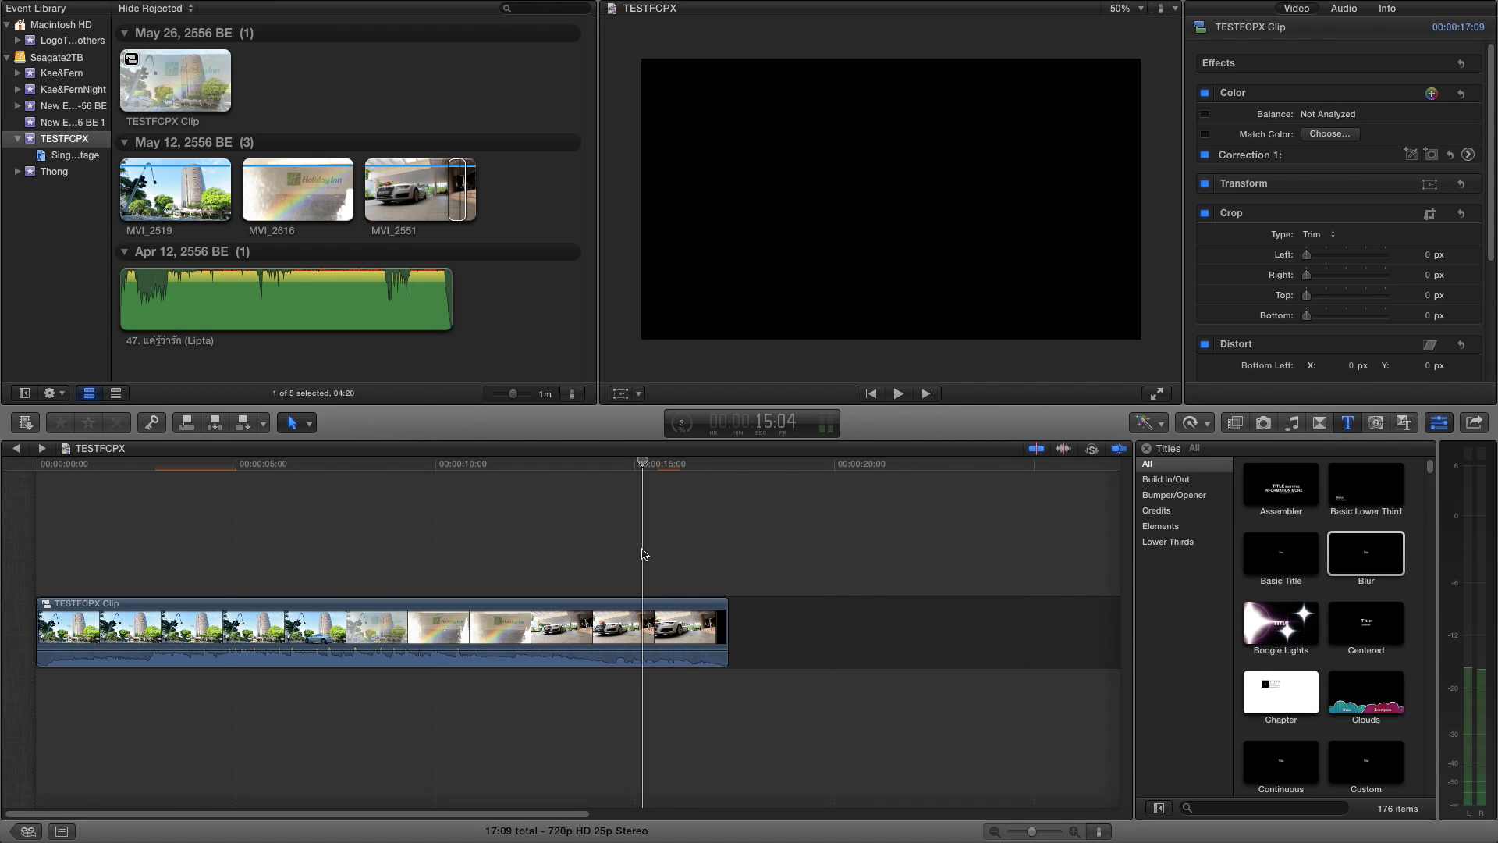
pyautogui.press('space')
pyautogui.press('space')
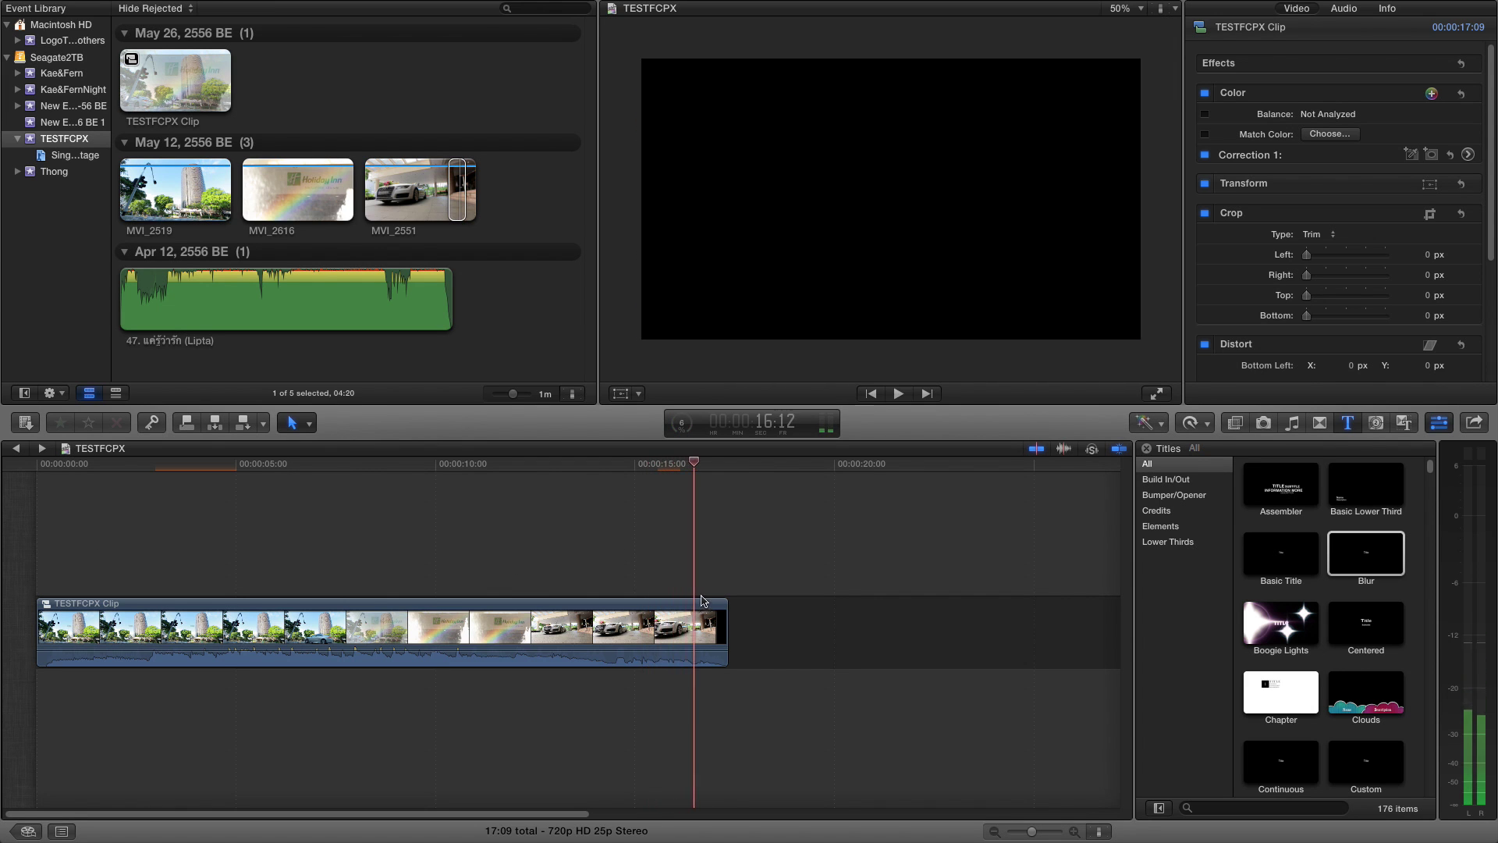
# Apply the 80's Film video effect to the whole TESTFCPX Clip compound clip.
pyautogui.click(141, 551)
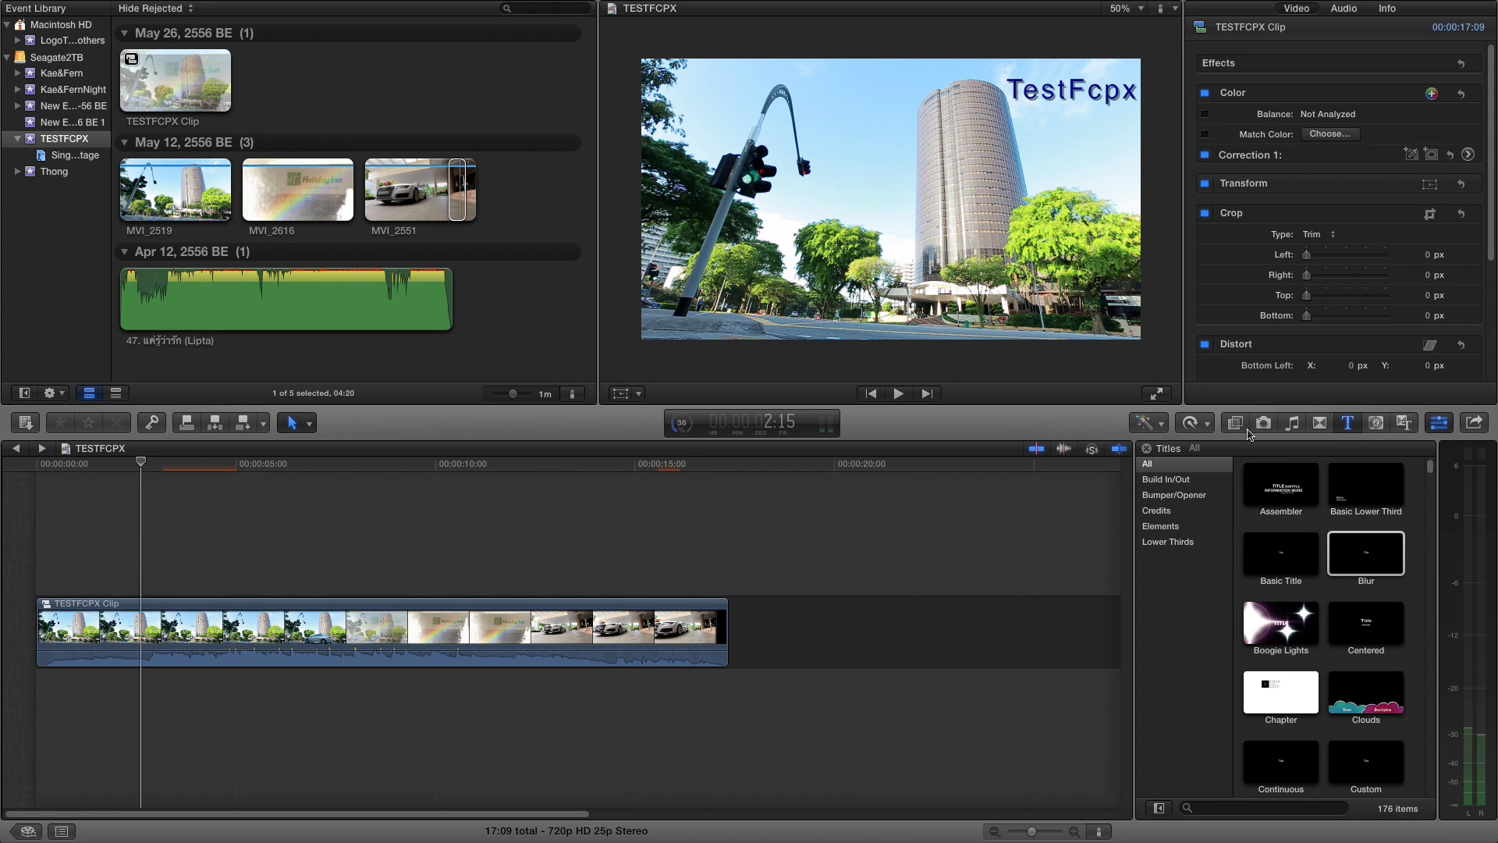
pyautogui.click(474, 633)
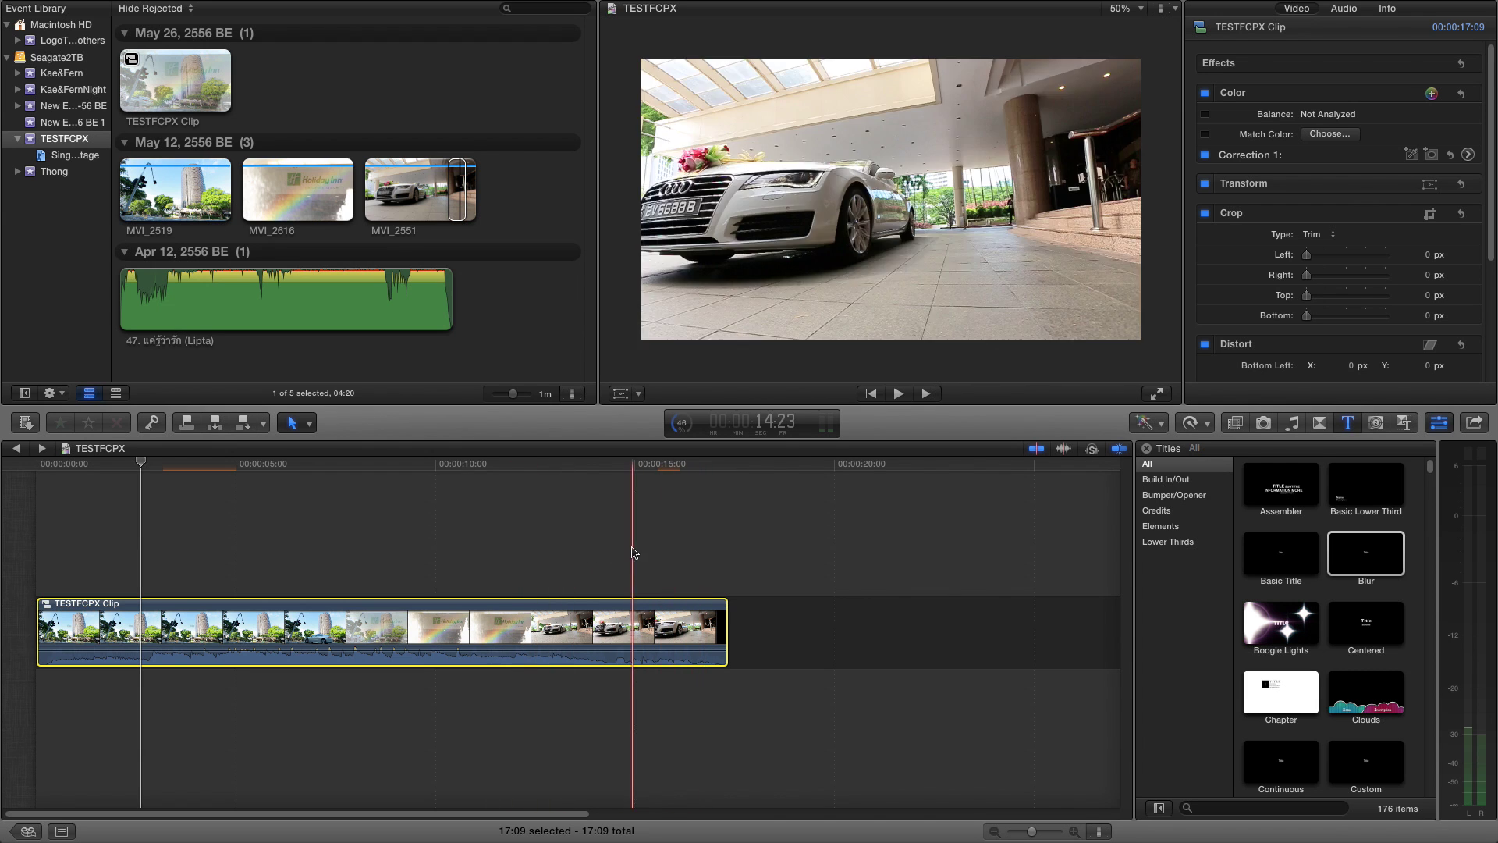
pyautogui.click(1234, 424)
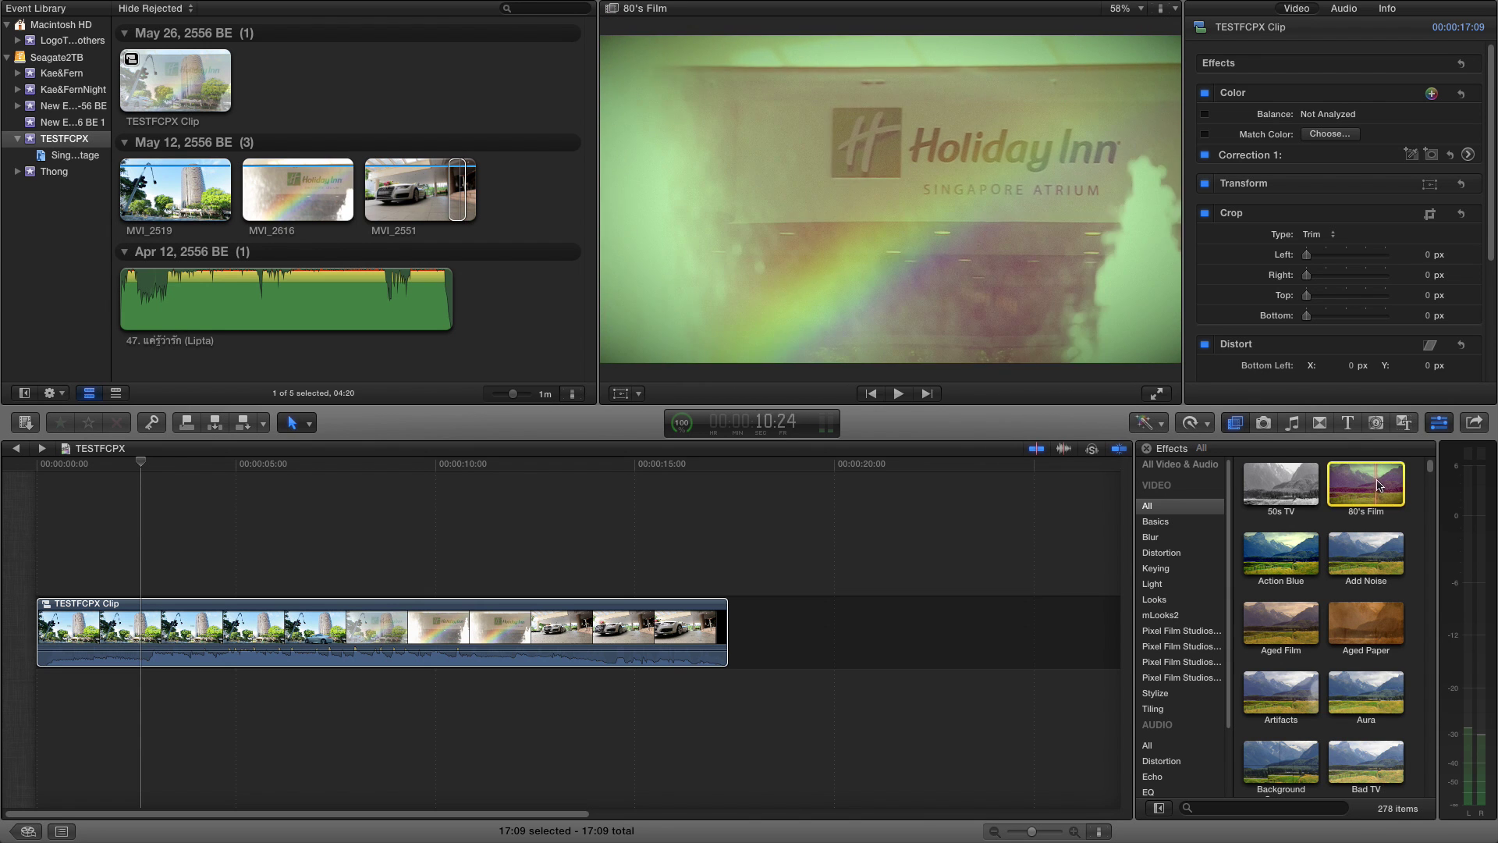
pyautogui.moveTo(1365, 485); pyautogui.dragTo(587, 642)
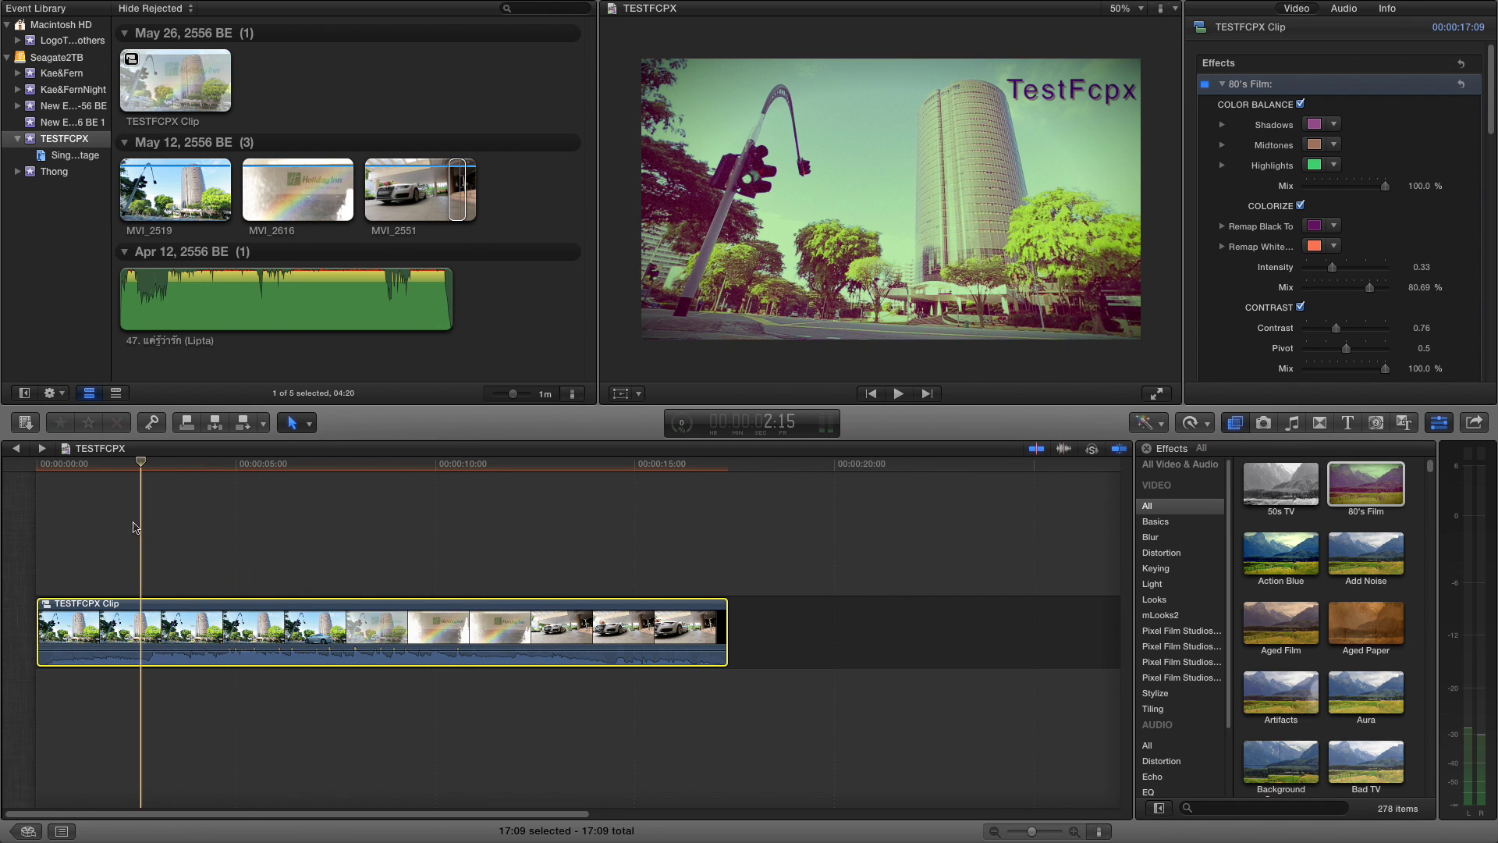
# Play the compound clip from the beginning to preview the 80's Film effect.
pyautogui.click(39, 540)
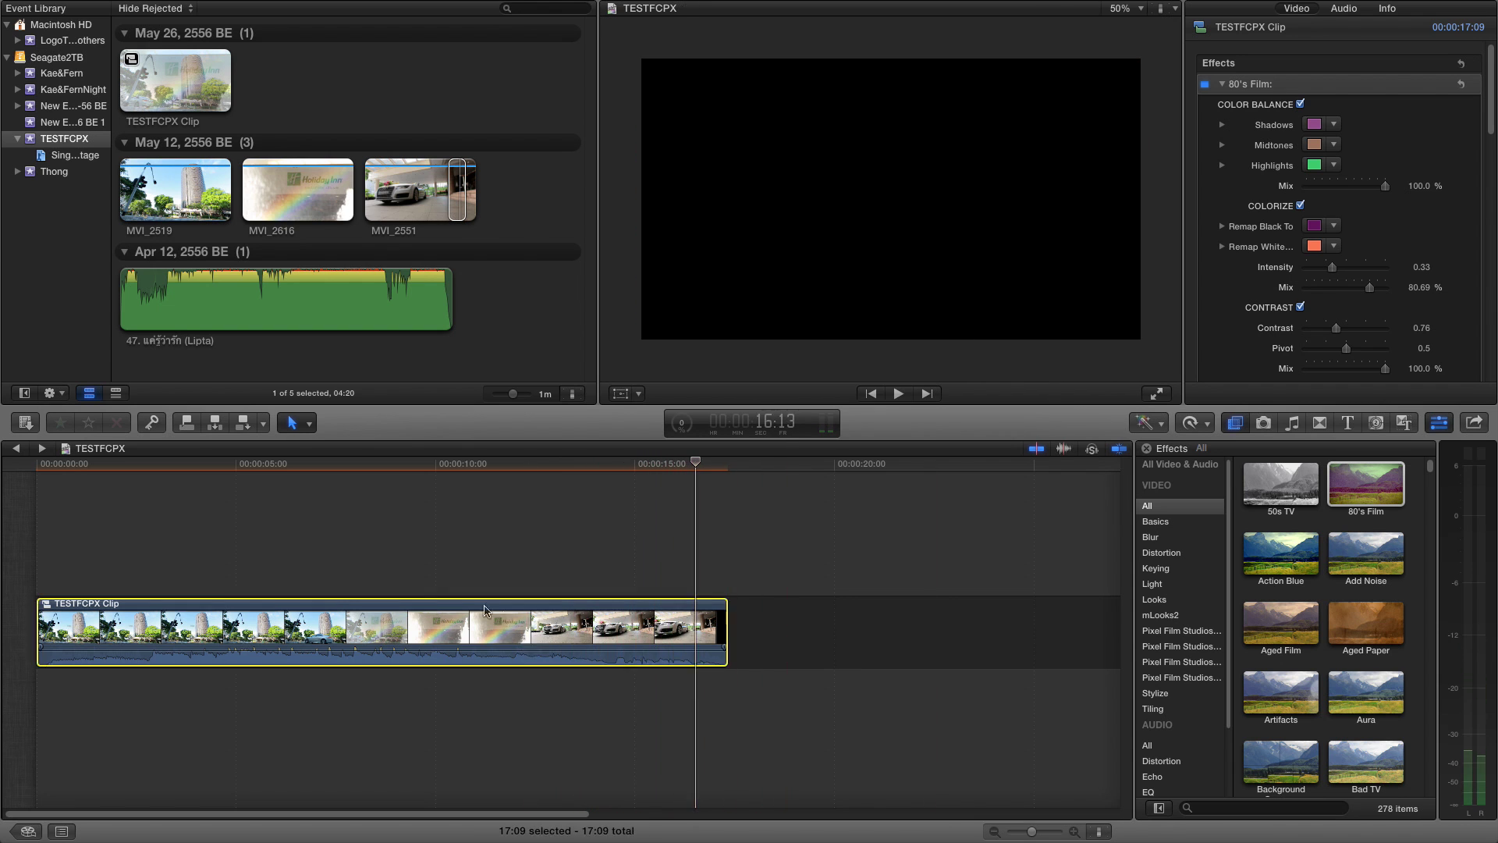
pyautogui.click(298, 565)
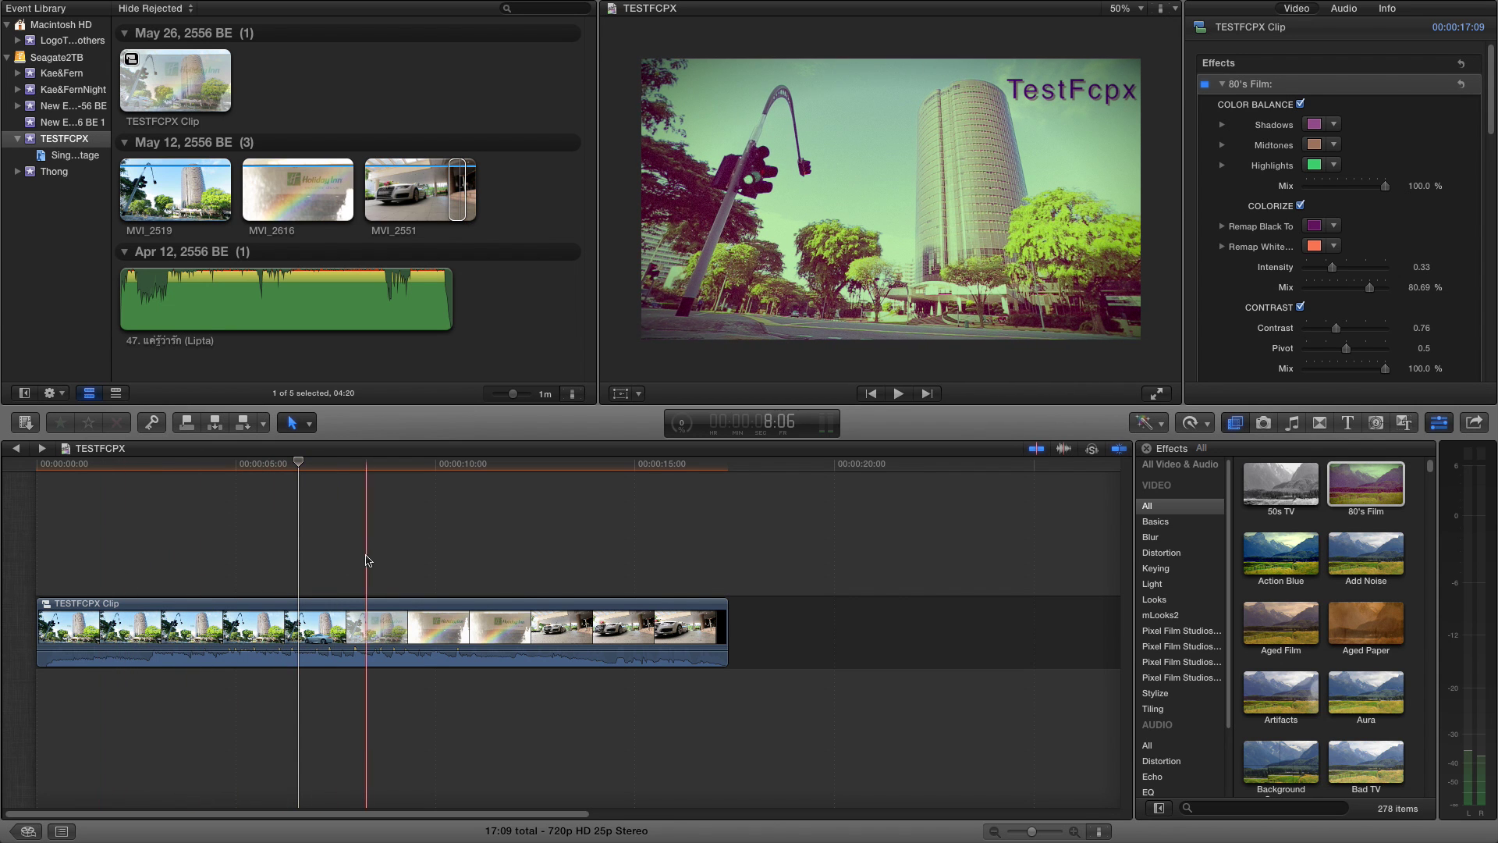
pyautogui.hotkey('shift', 'z')
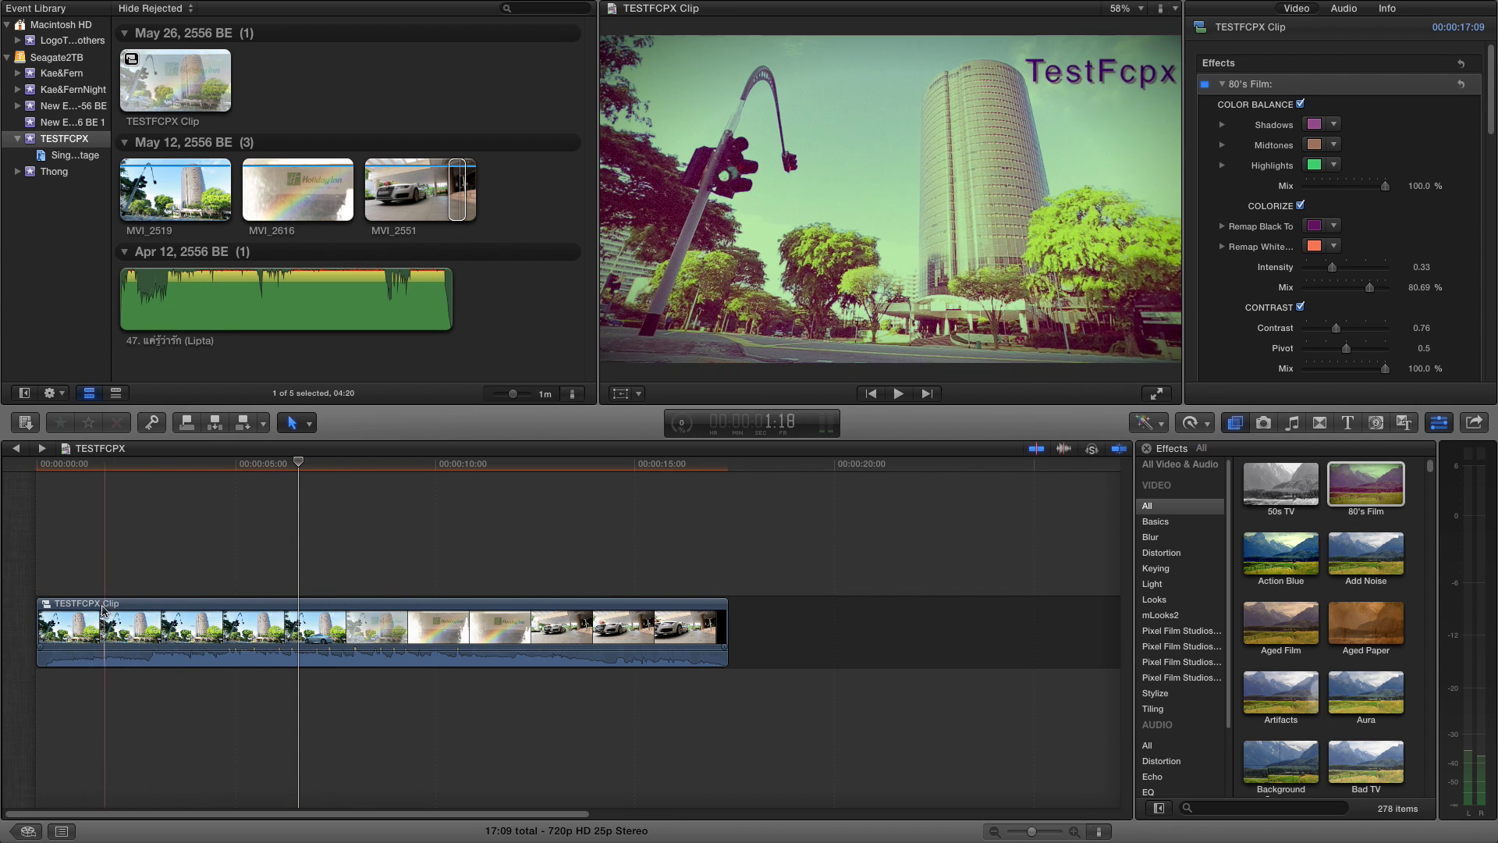
# Open the compound clip, lengthen MVI_2616 at its transition into MVI_2551, and return to the start of the inner timeline.
pyautogui.click(46, 604)
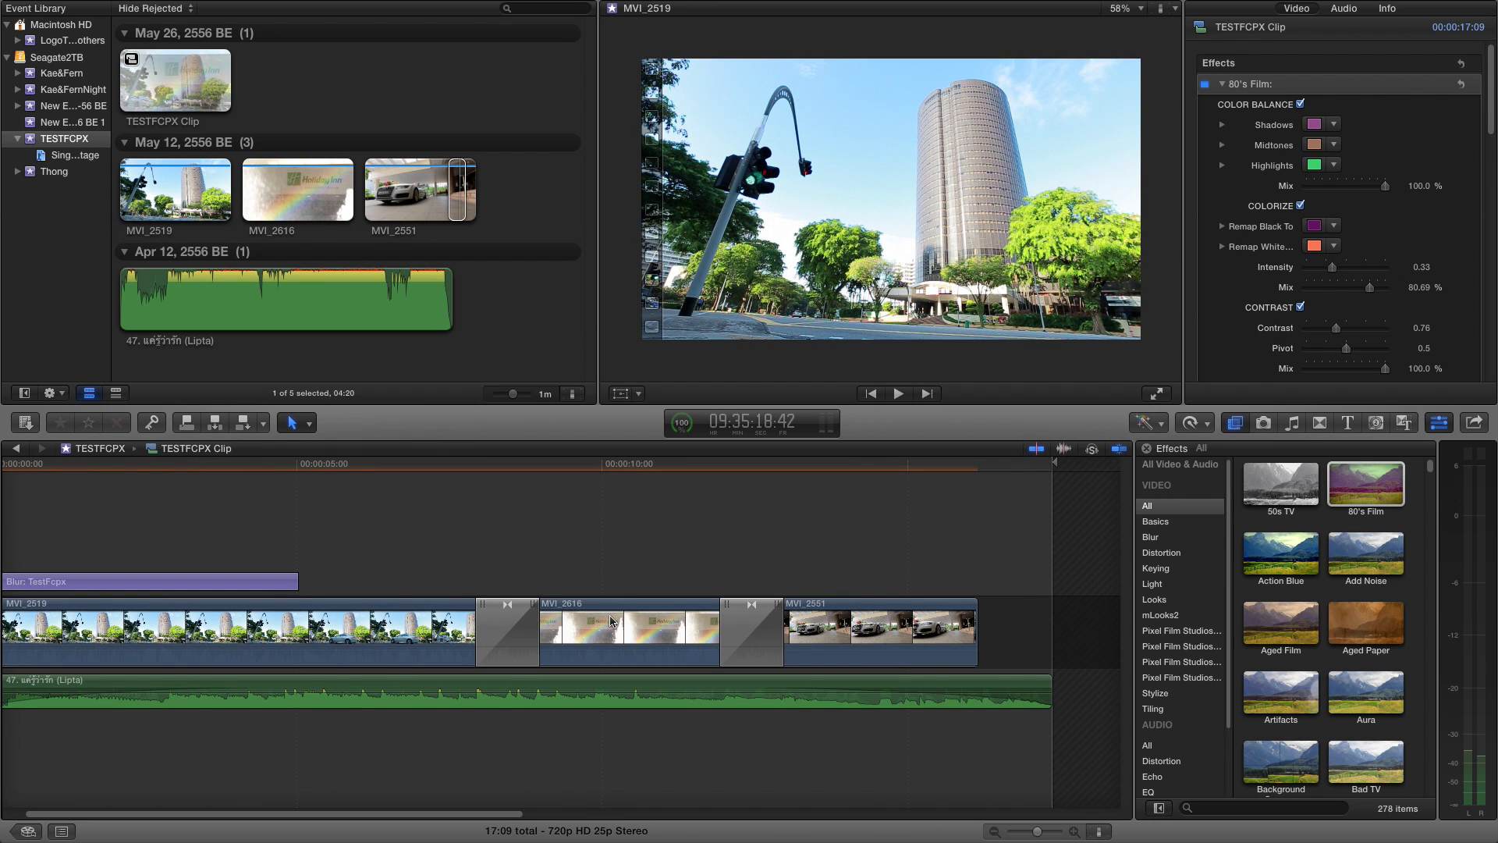
pyautogui.click(775, 604)
pyautogui.moveTo(775, 604); pyautogui.dragTo(806, 602)
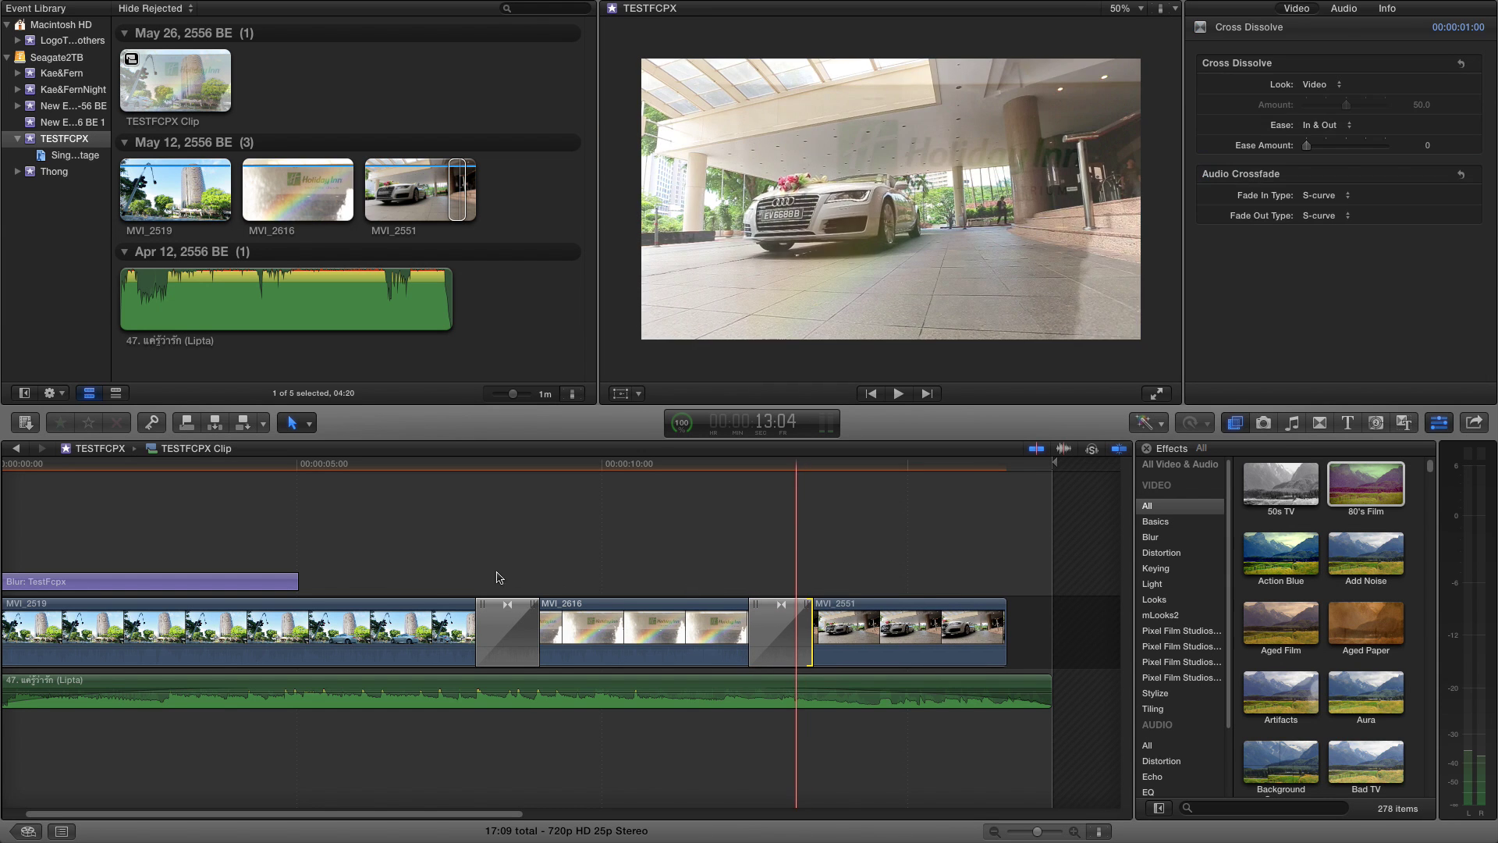
pyautogui.press('Home')
pyautogui.moveTo(238, 813); pyautogui.dragTo(125, 813)
pyautogui.click(33, 551)
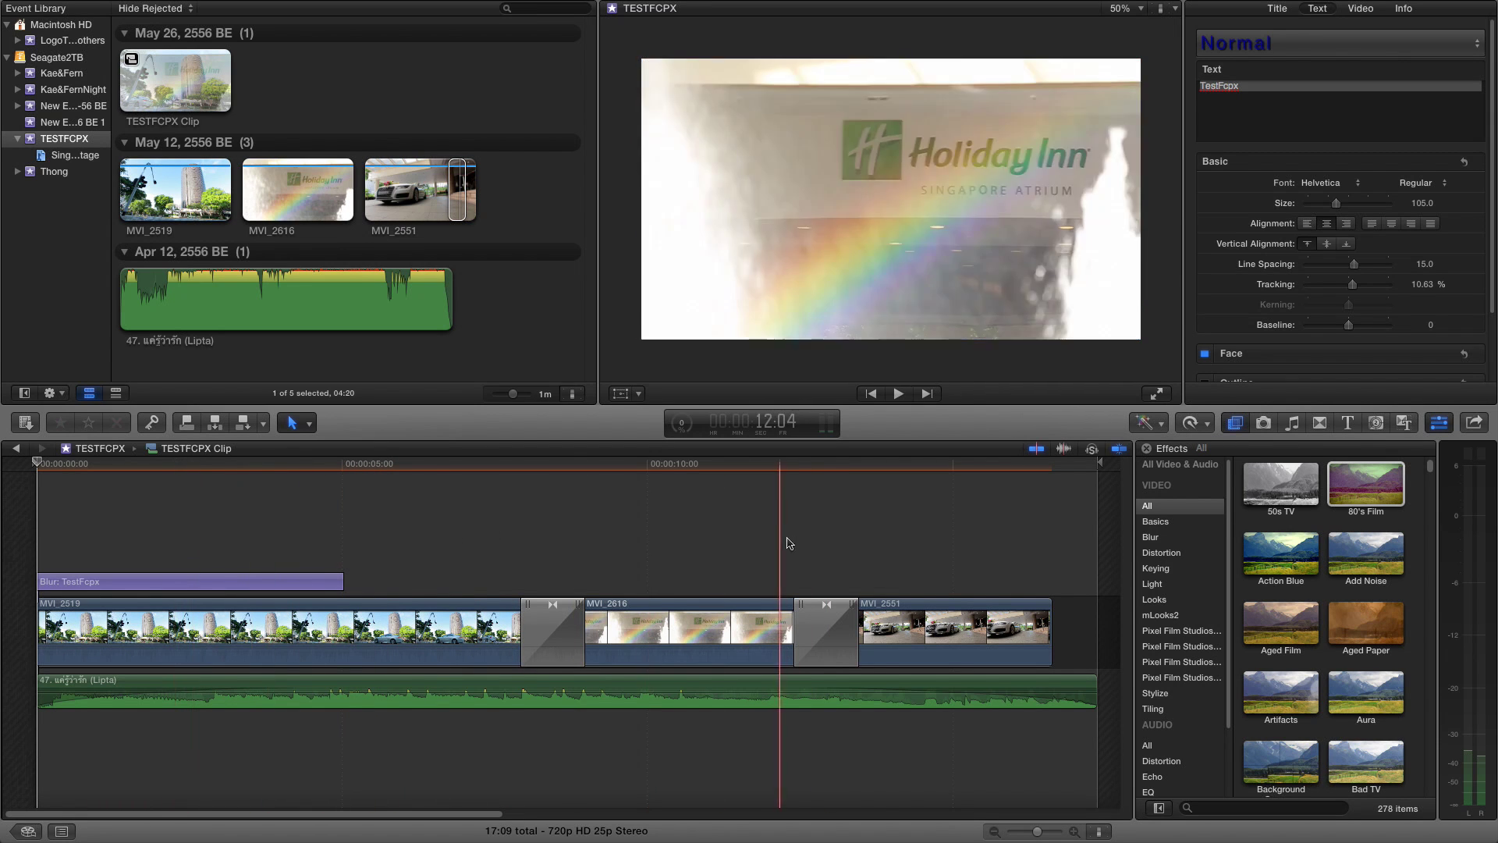
# Return to the TESTFCPX project and play the effect-styled compound clip through to its end.
pyautogui.click(15, 448)
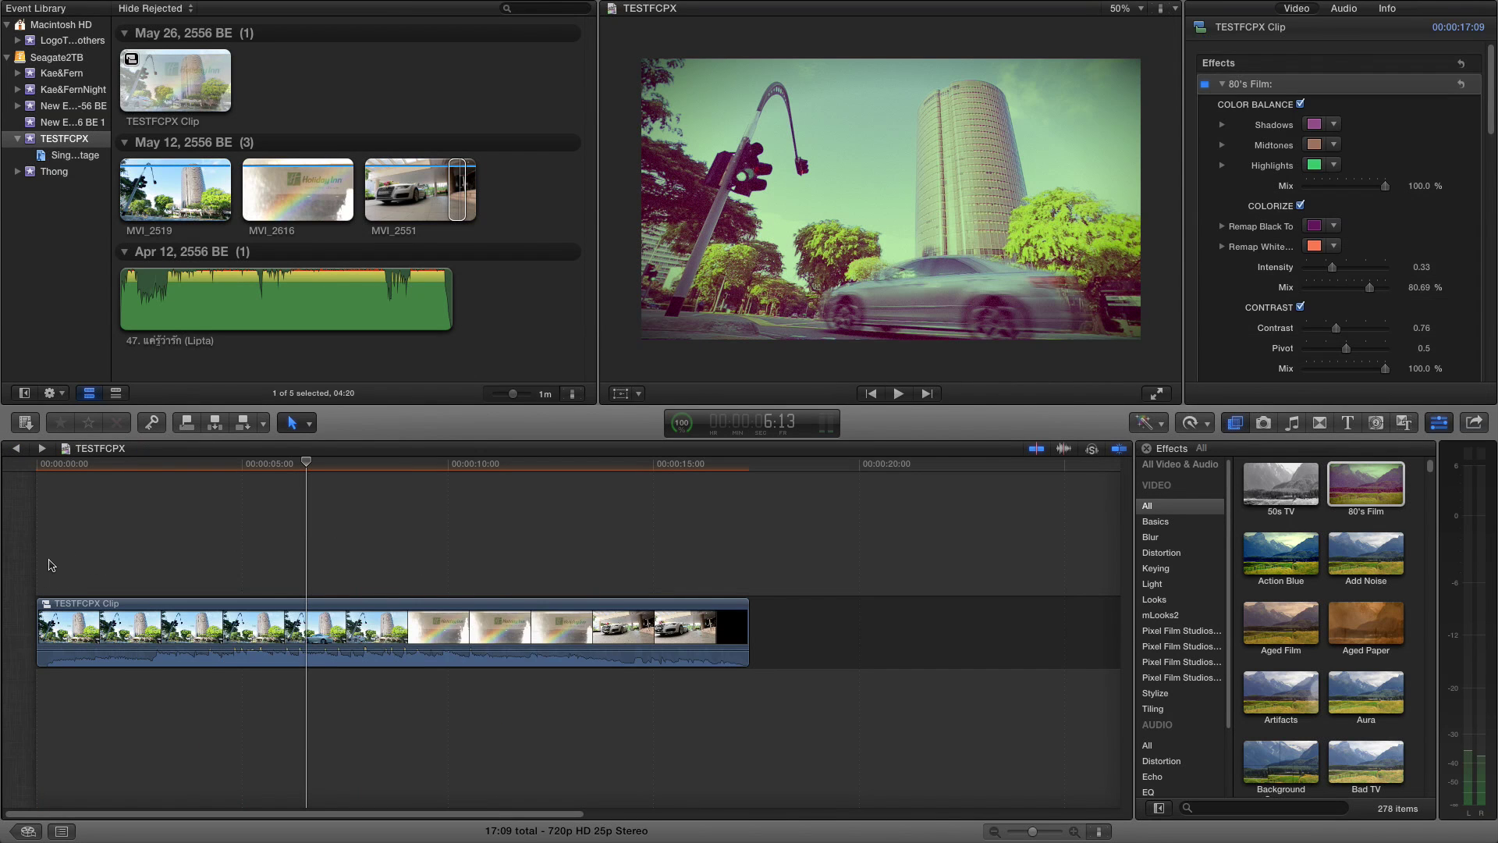
pyautogui.press('space')
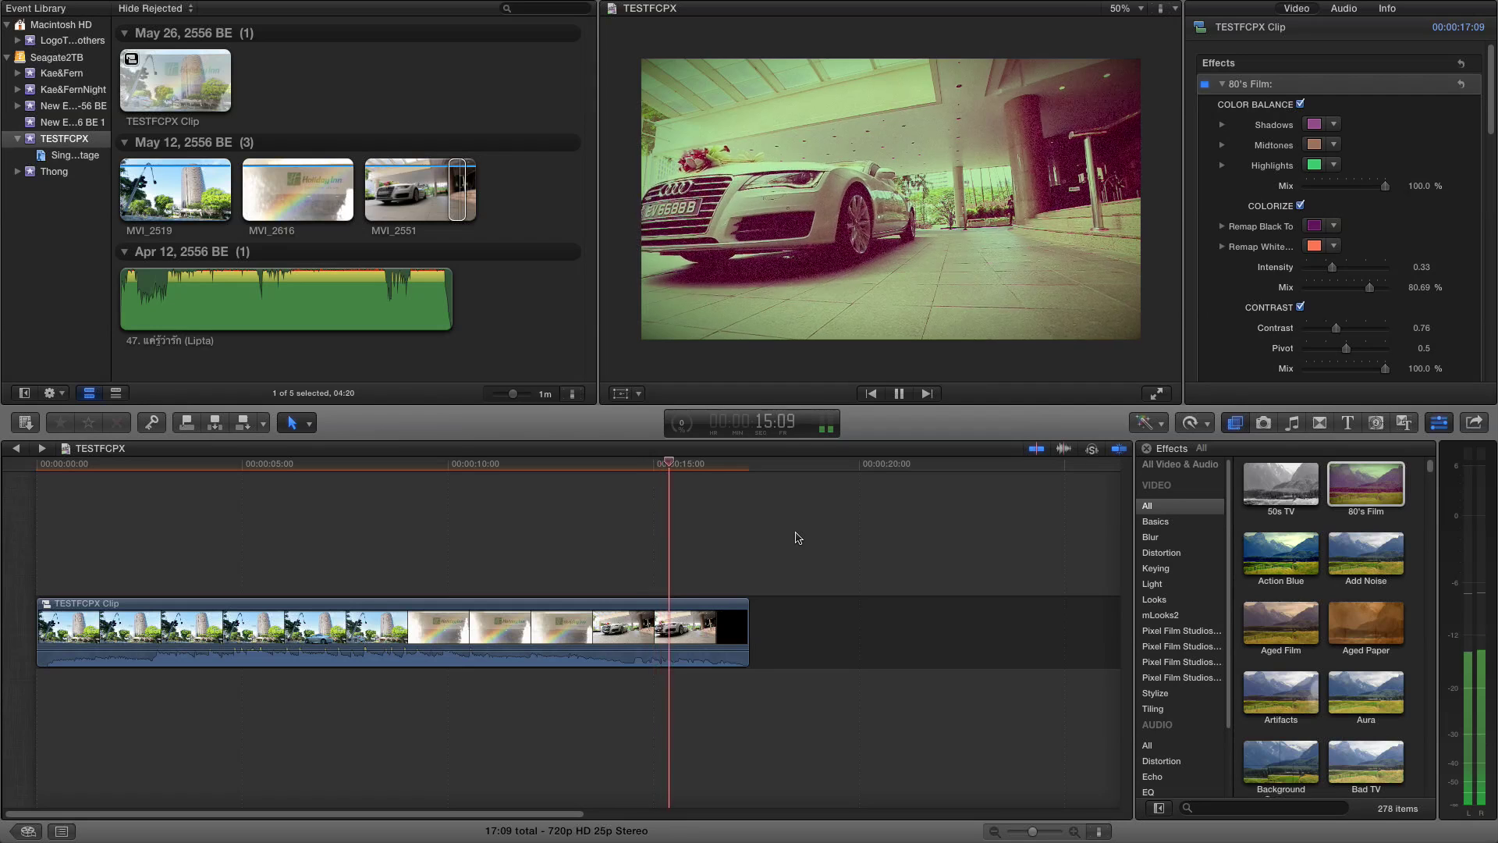
pyautogui.press('space')
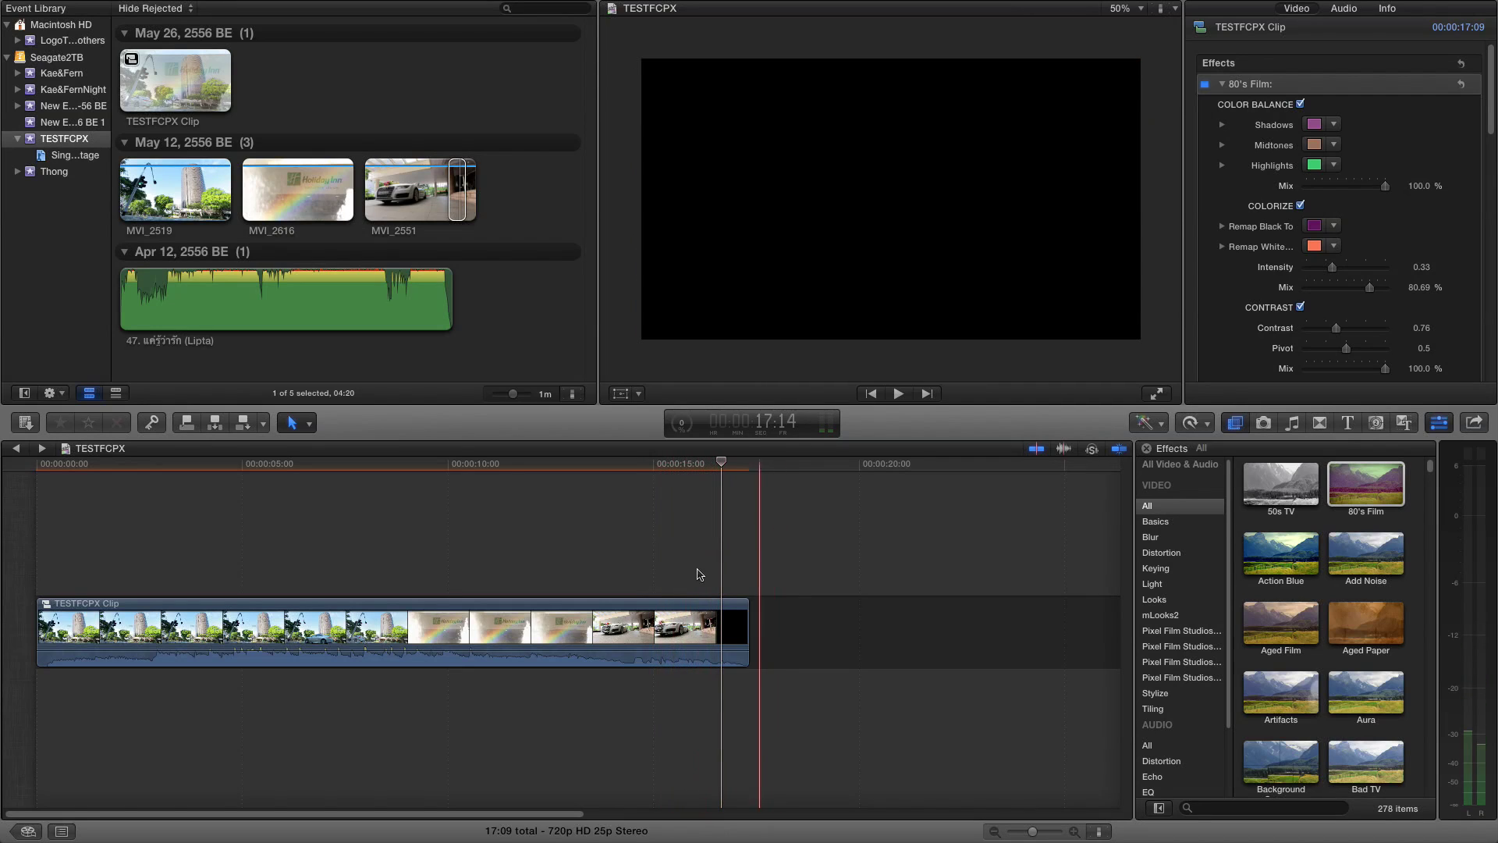
# Select the TESTFCPX Clip compound clip and examine the 80's Film effect's parameters, from Color Balance down to Add Noise.
pyautogui.click(657, 612)
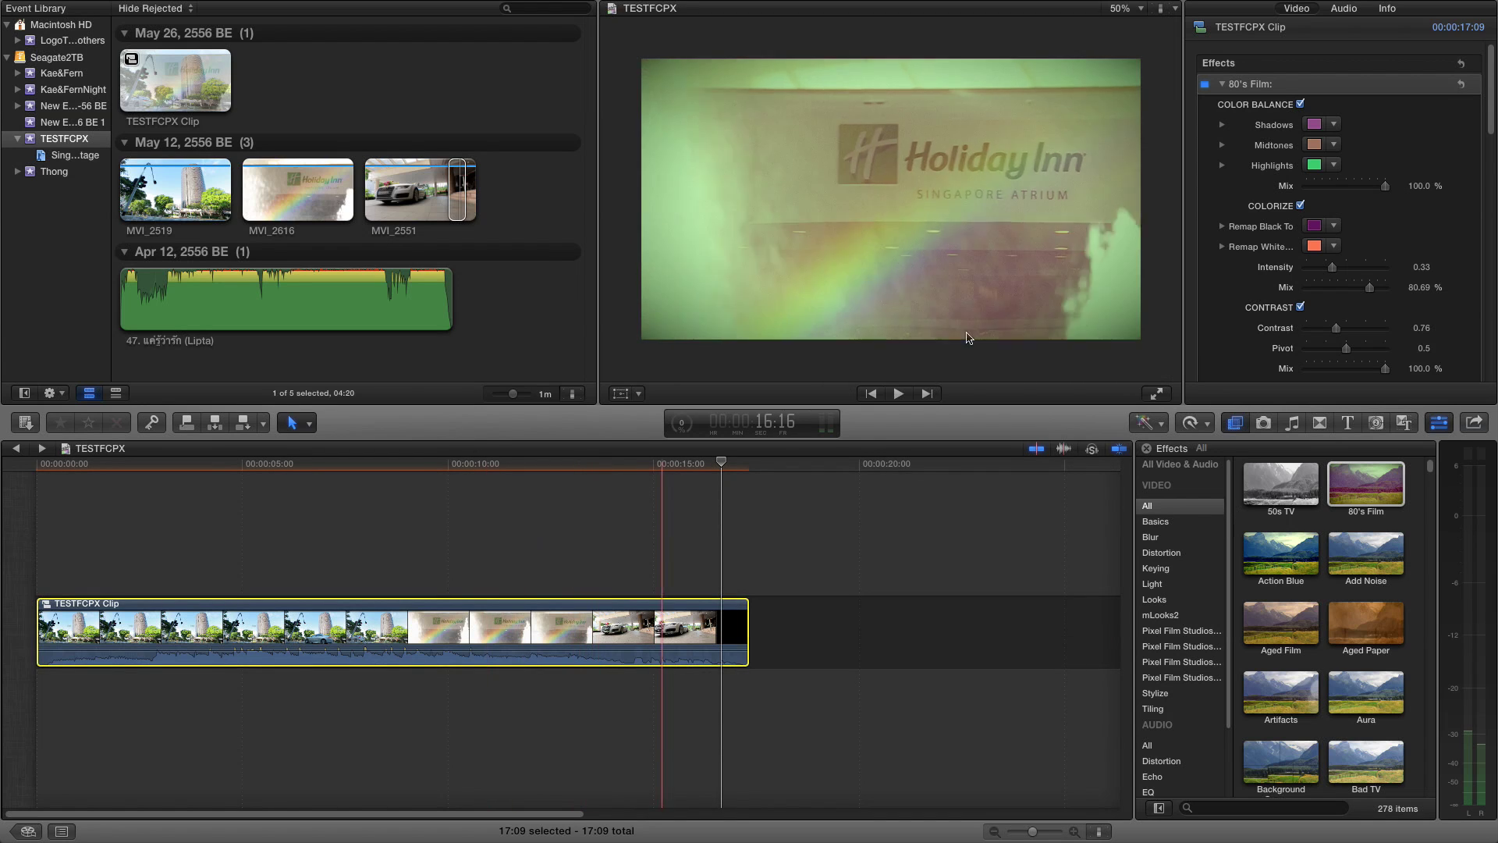
pyautogui.scroll(-2, 1350, 203)
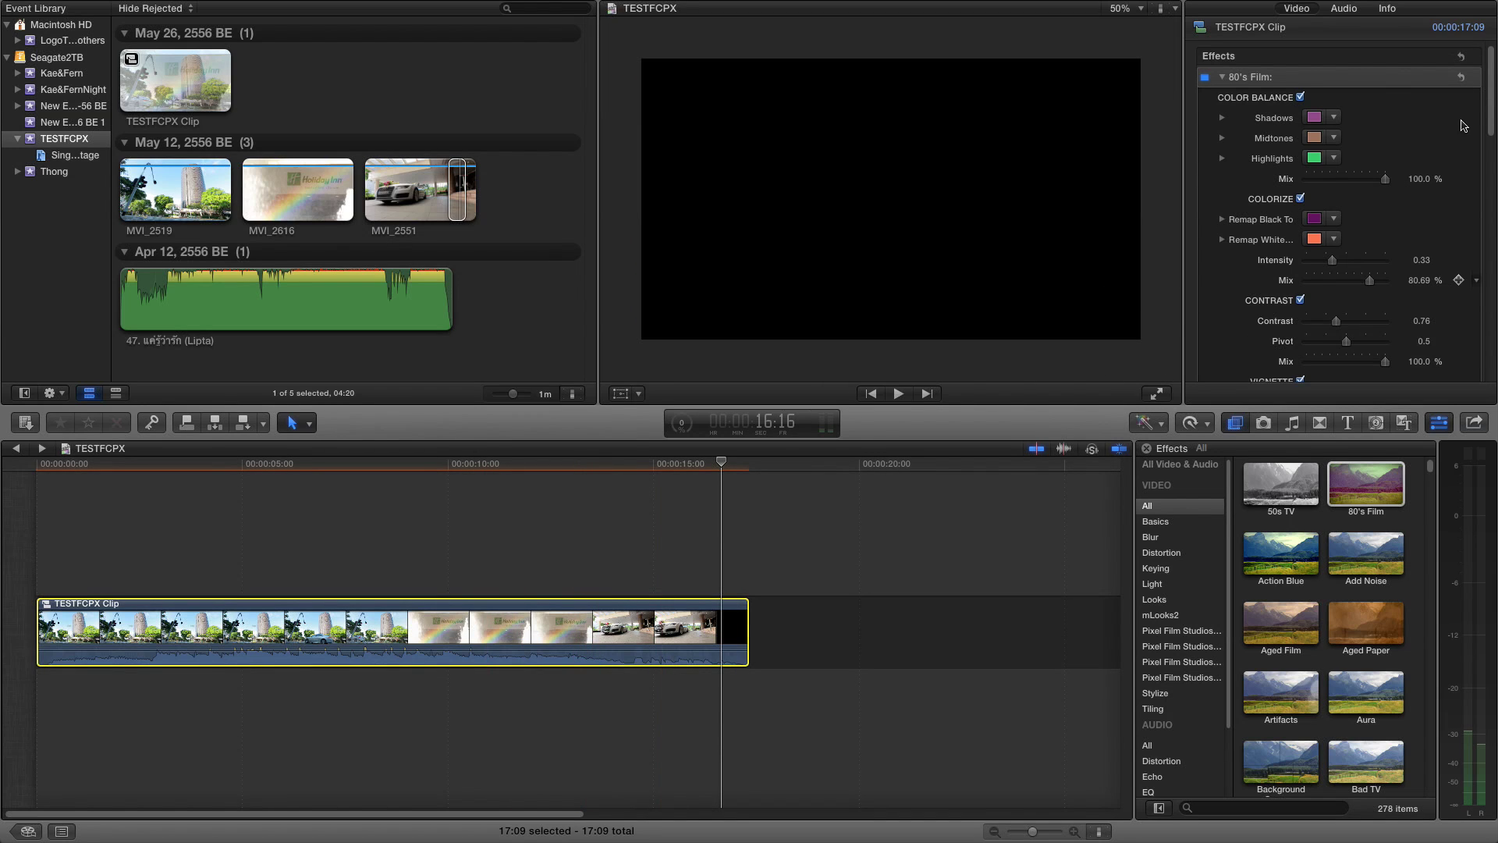
pyautogui.scroll(-3, 1287, 113)
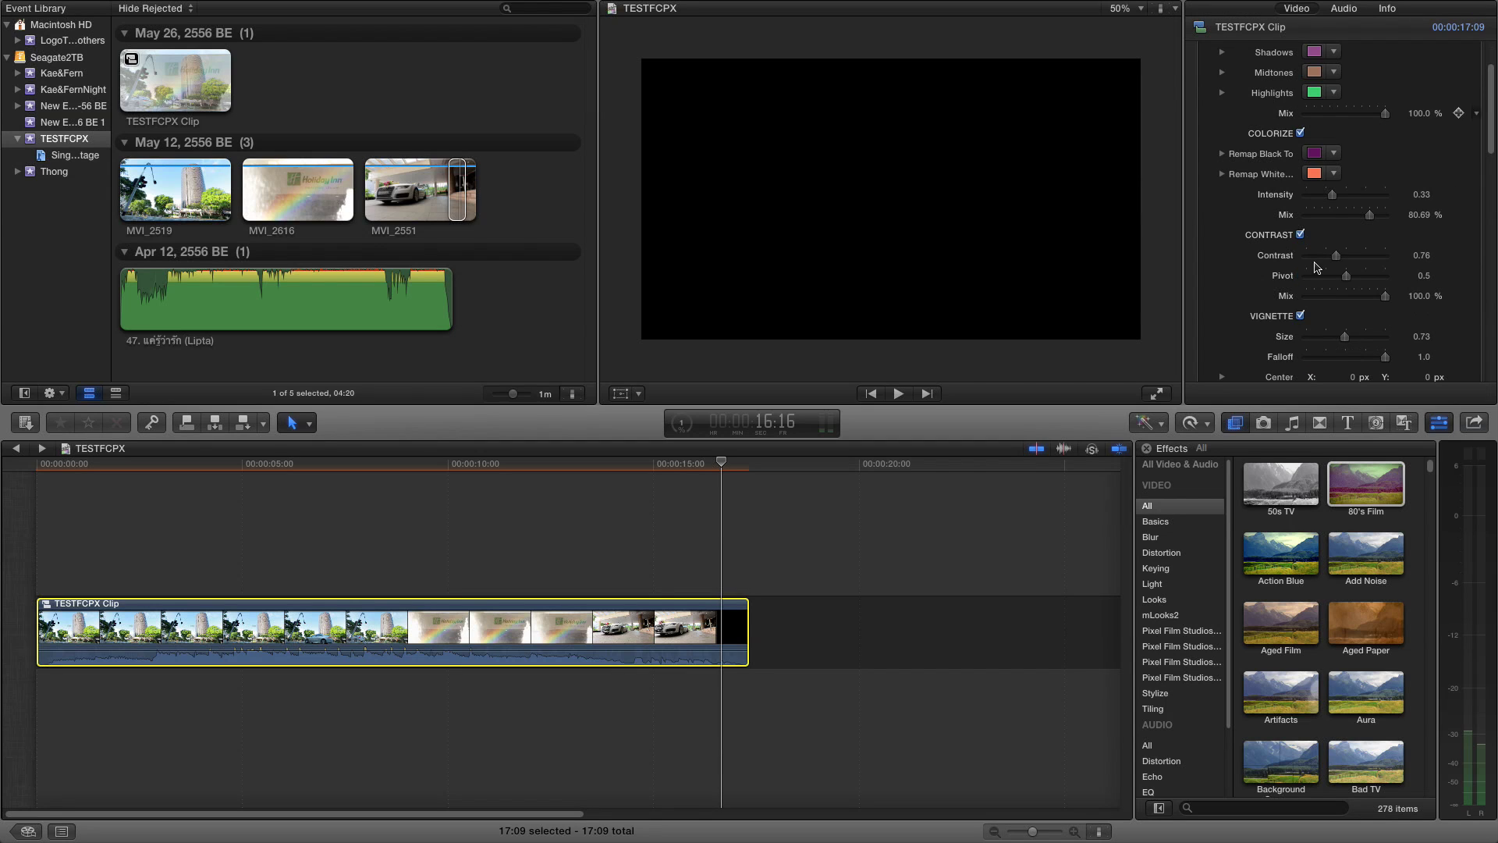
pyautogui.scroll(-1, 1330, 234)
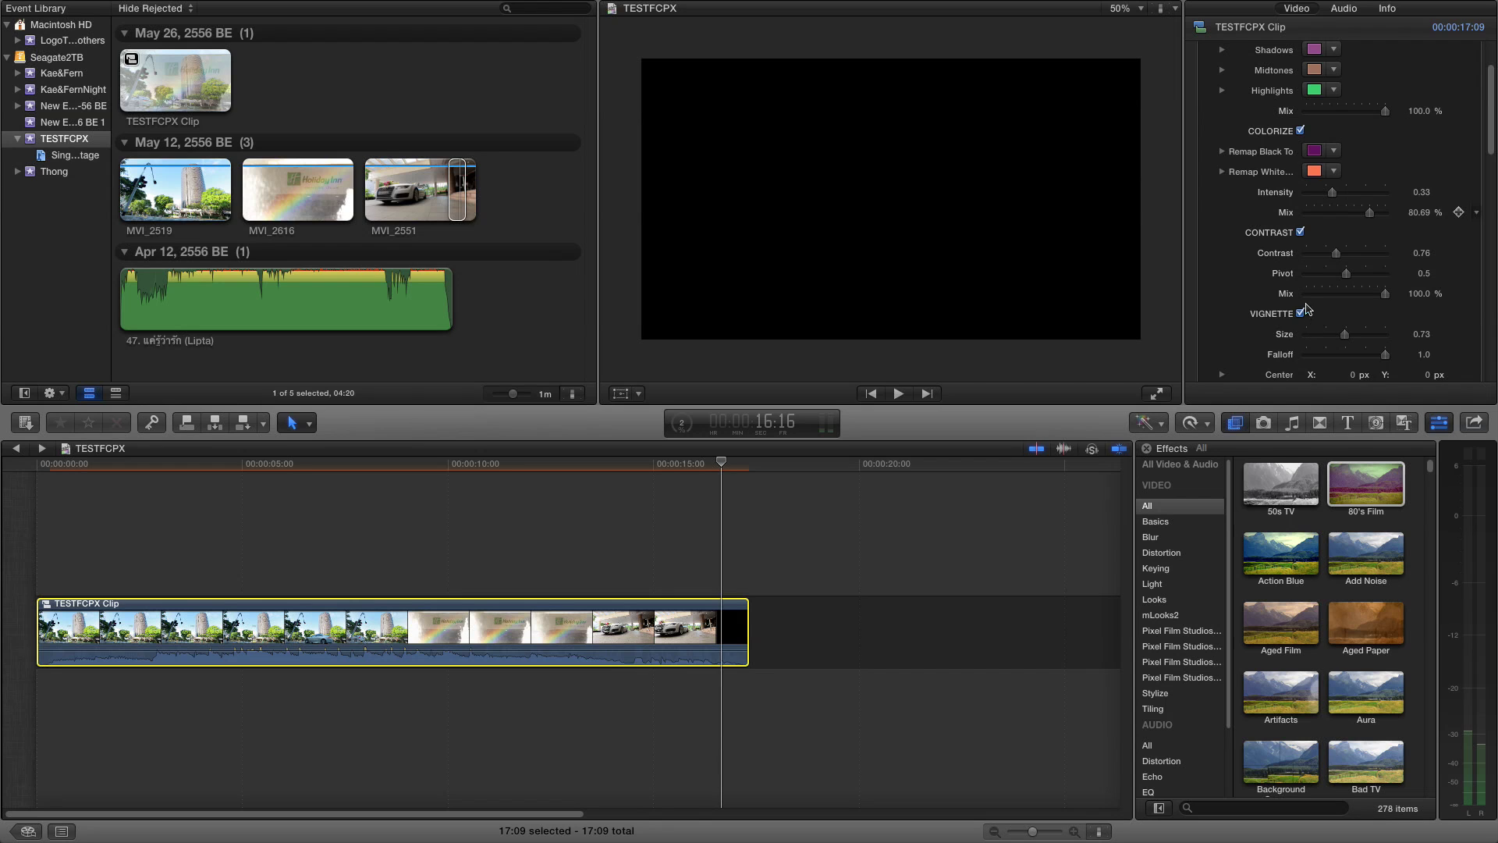
pyautogui.scroll(-4, 1311, 328)
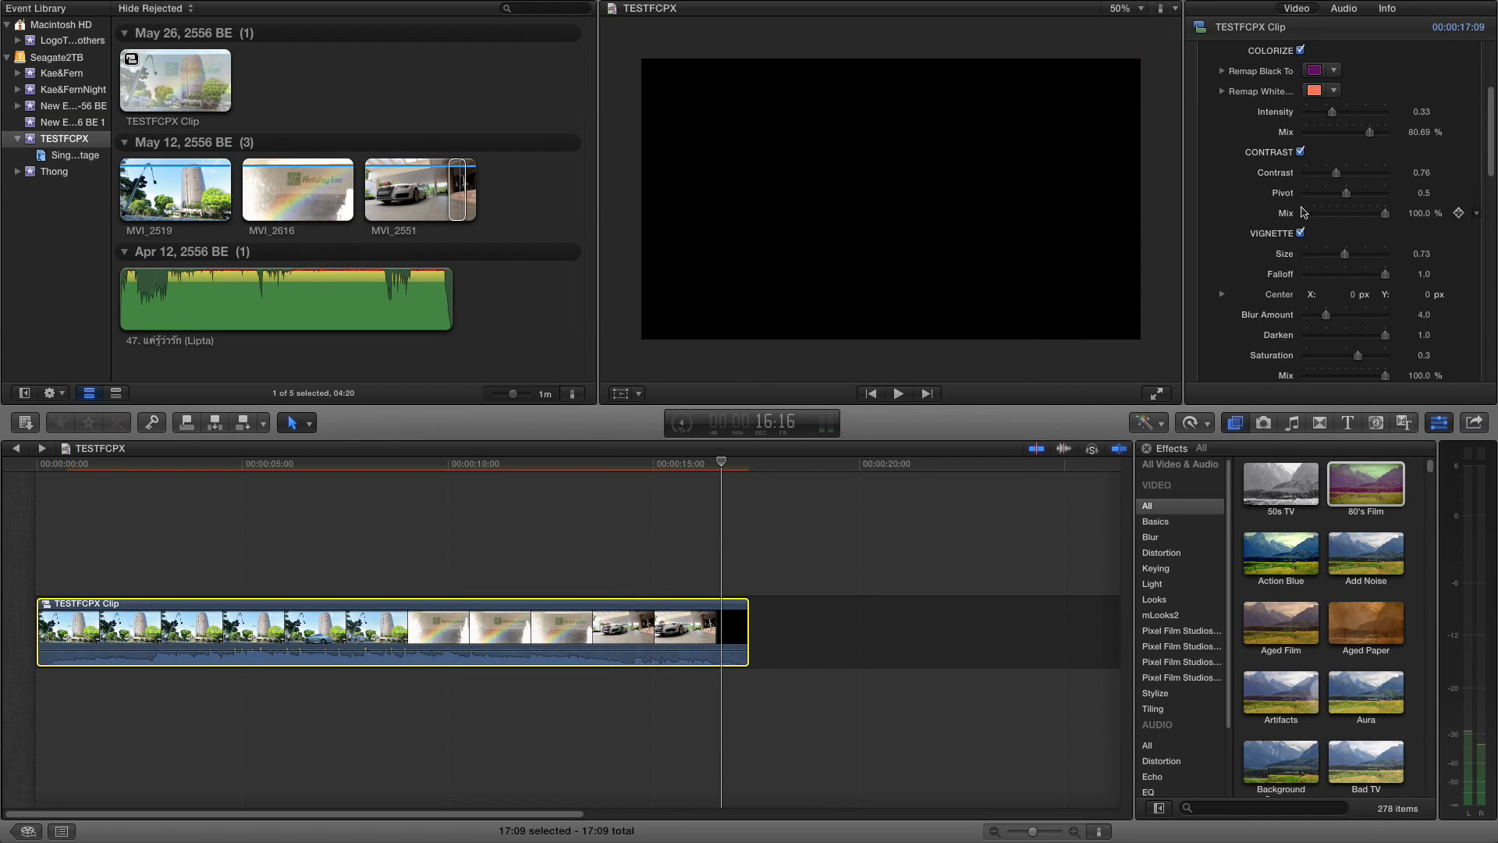
pyautogui.scroll(-7, 1342, 209)
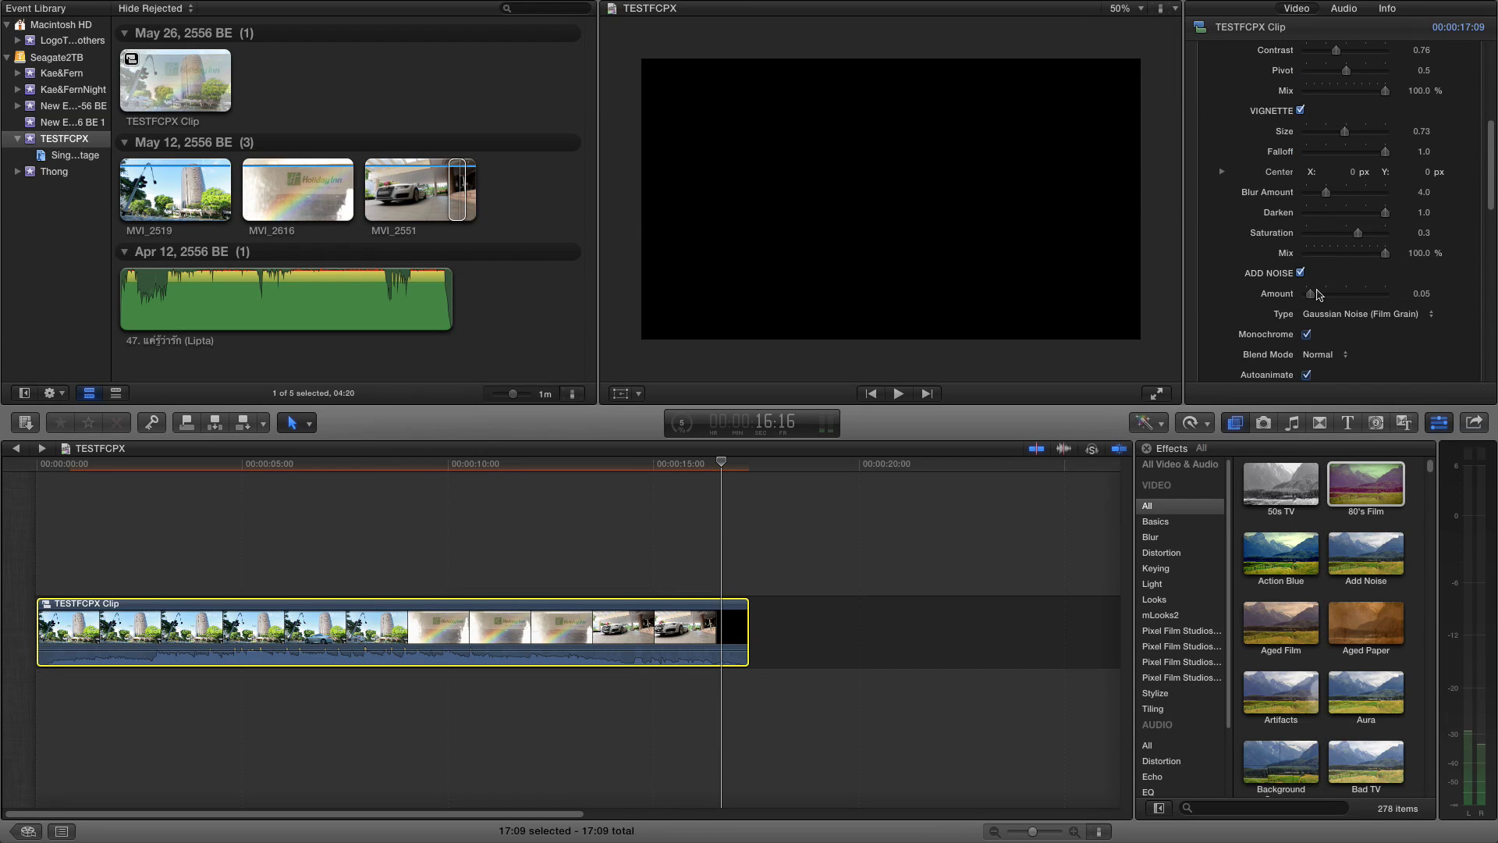
pyautogui.scroll(-1, 1486, 219)
pyautogui.scroll(-2, 1486, 227)
pyautogui.moveTo(1475, 204); pyautogui.dragTo(1492, 75)
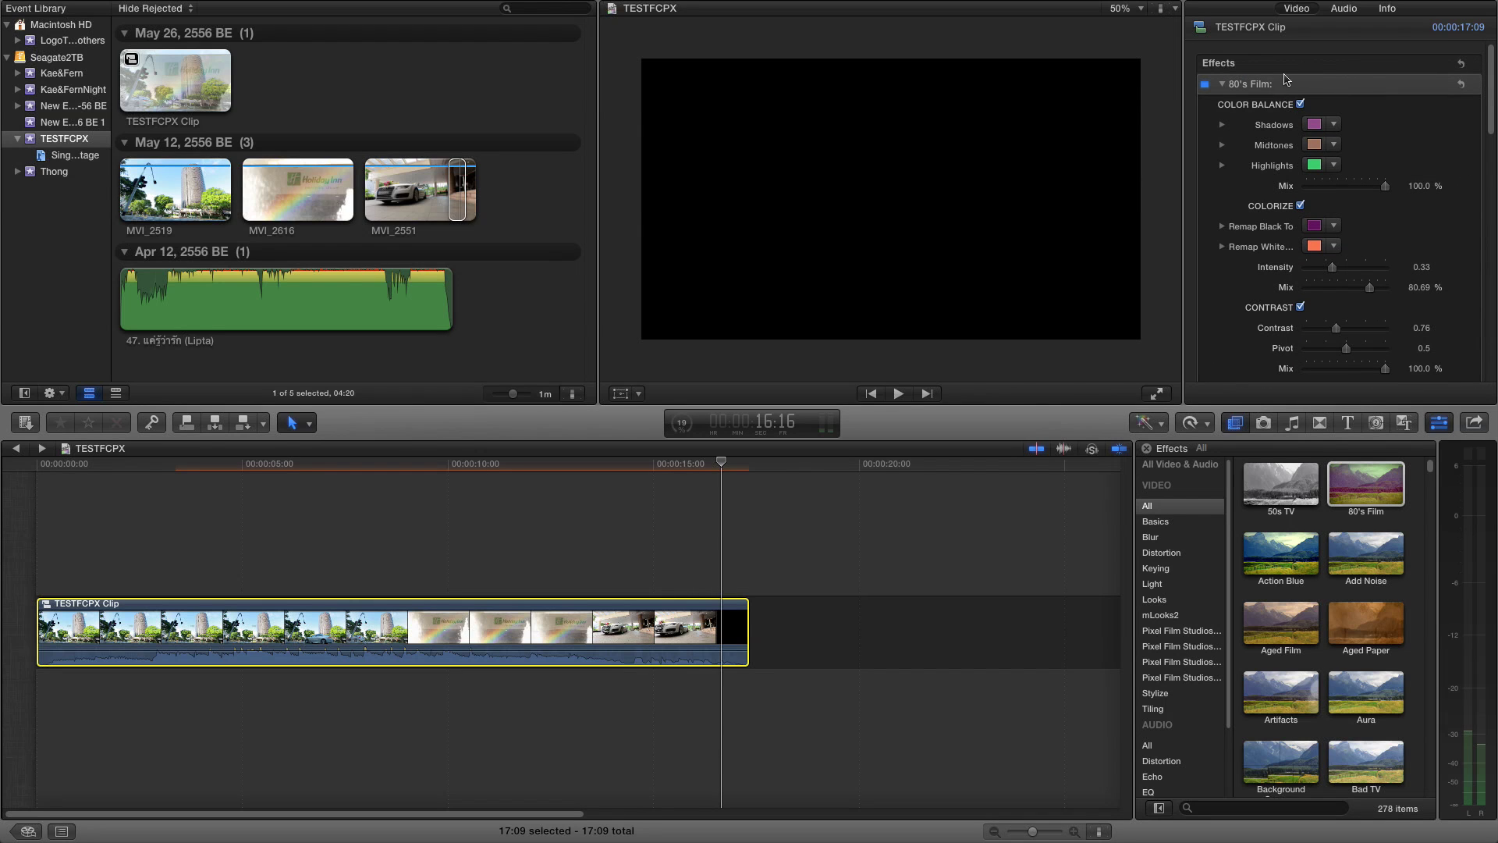
# Disable the 80's Film effect on the TESTFCPX Clip compound clip to see its original colors.
pyautogui.click(491, 556)
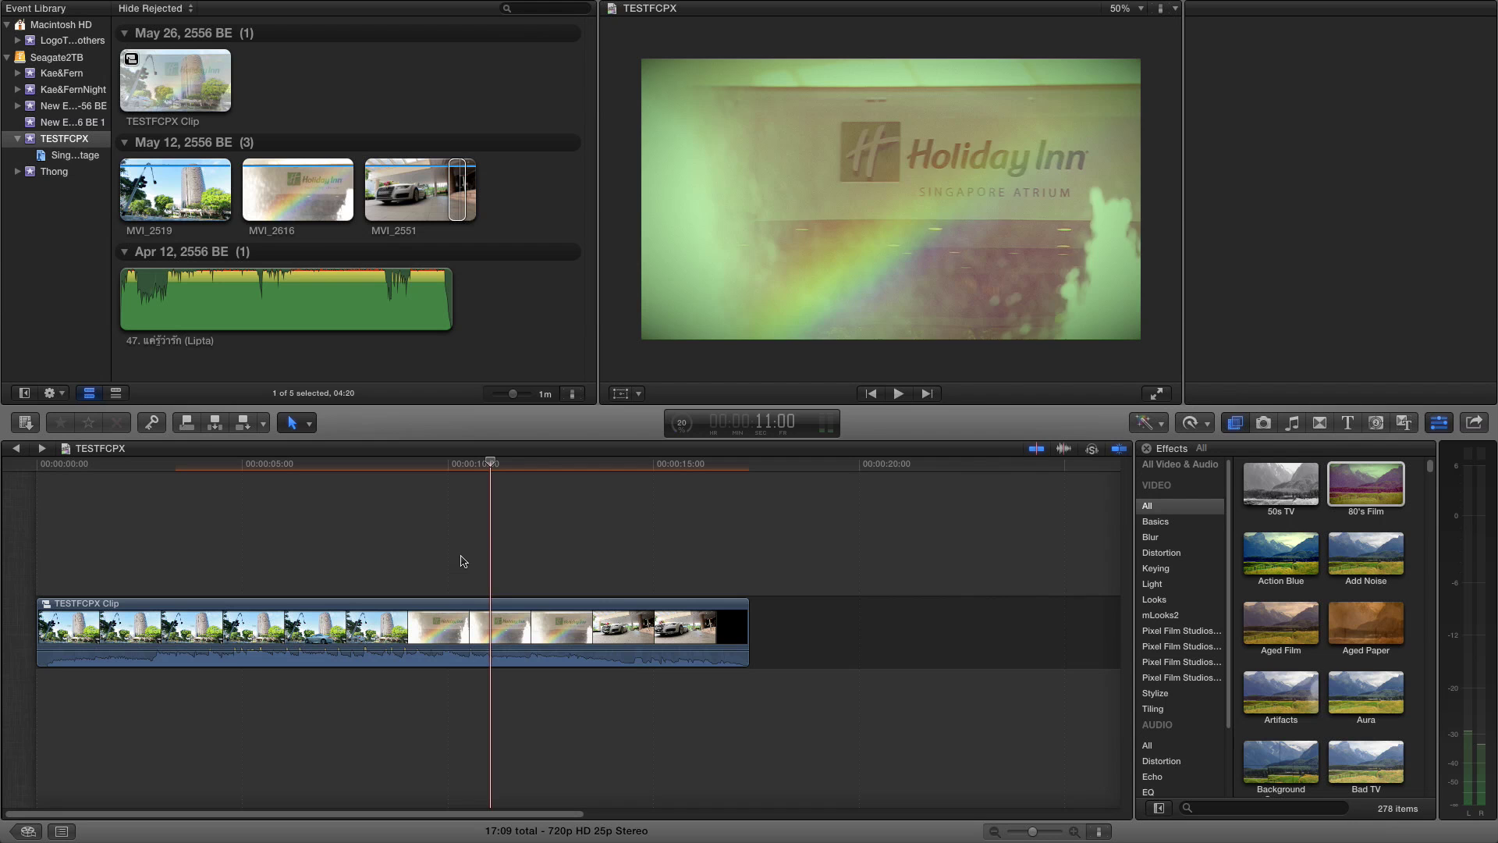
pyautogui.click(581, 610)
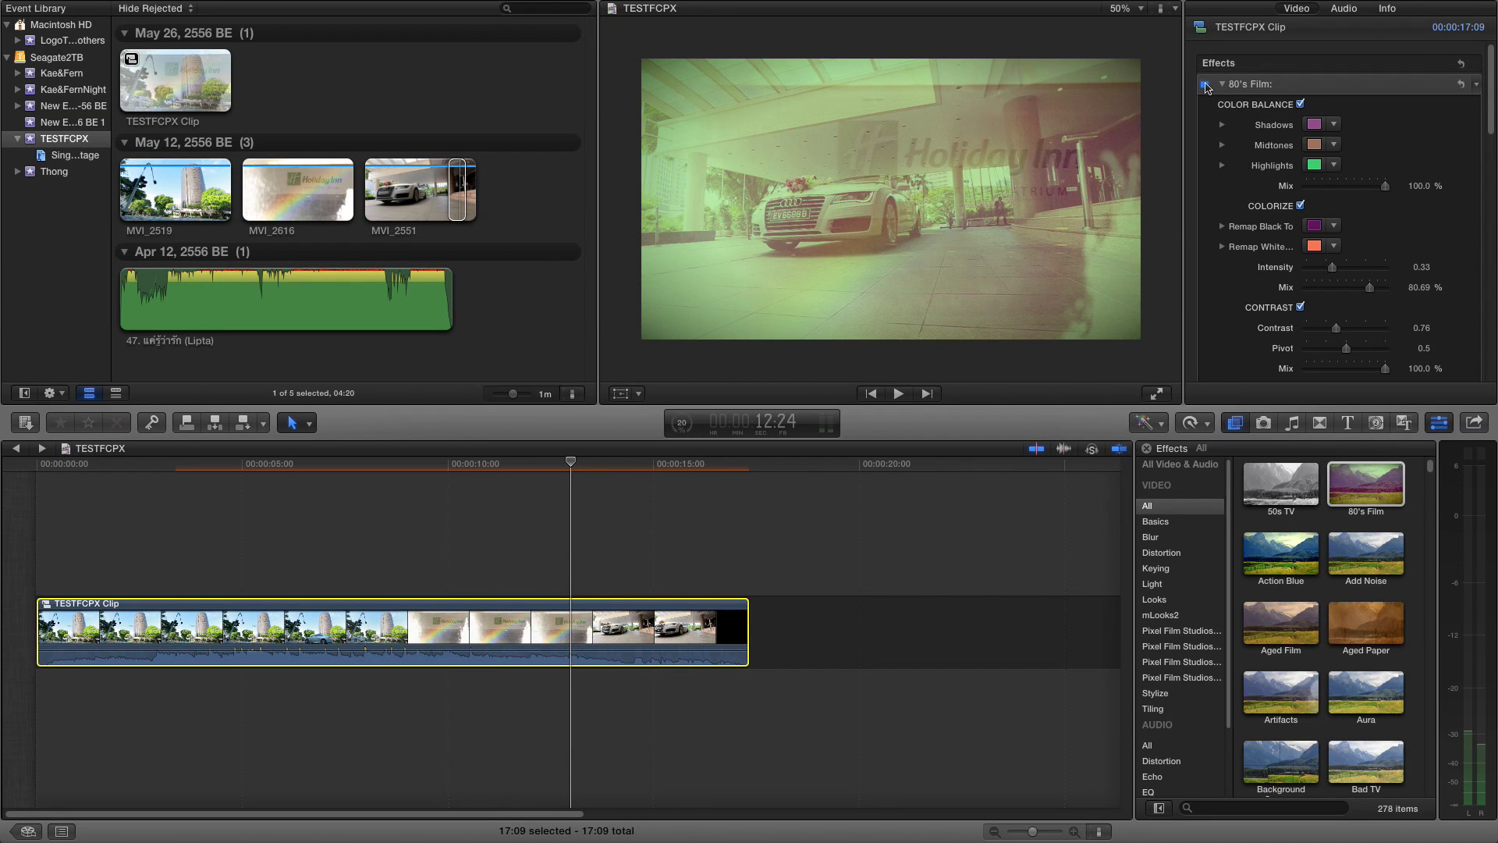
pyautogui.click(1205, 84)
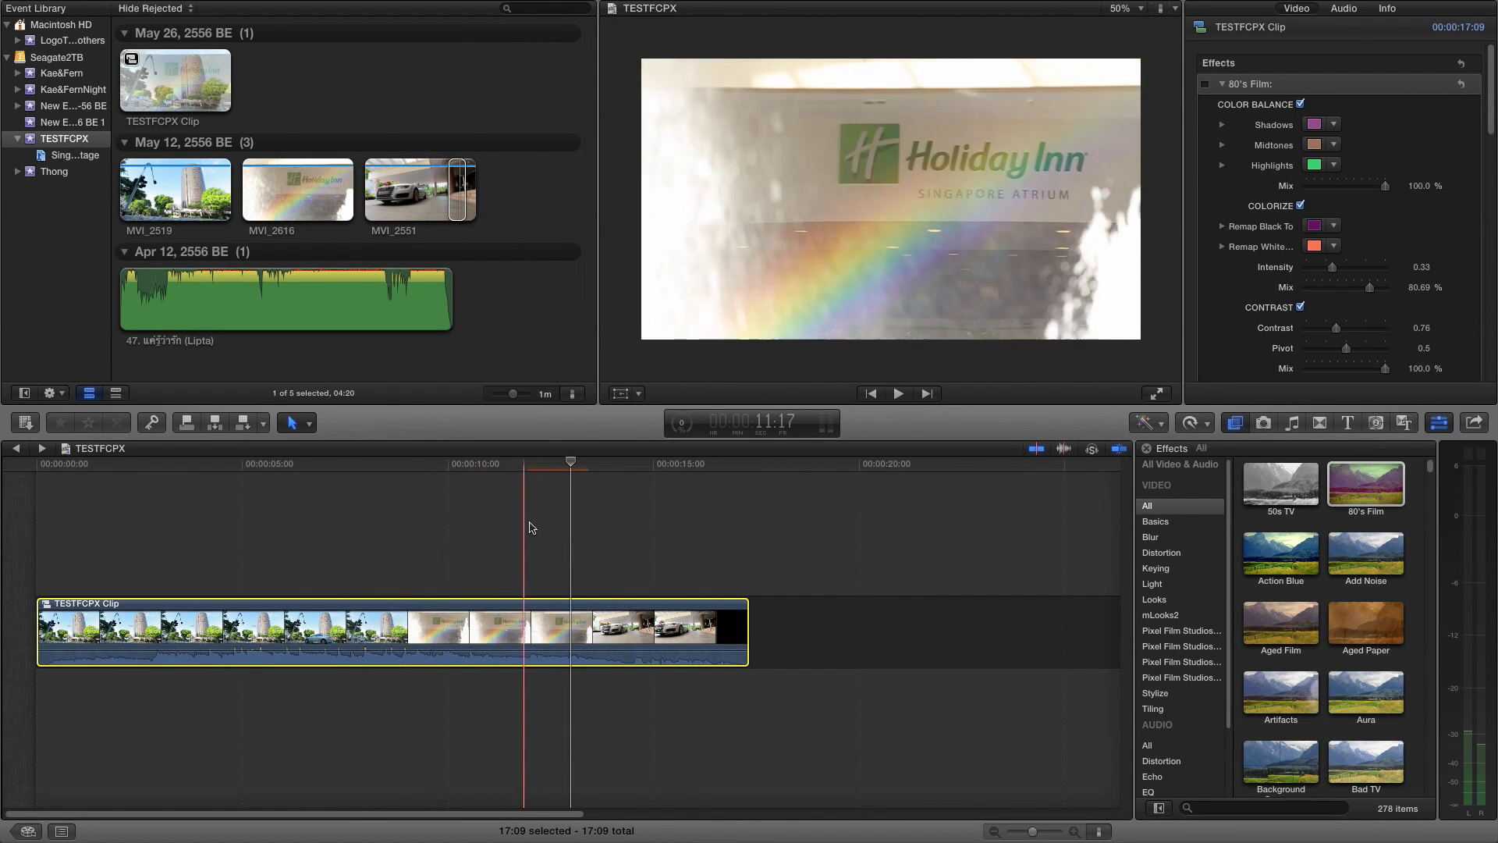
pyautogui.click(1475, 84)
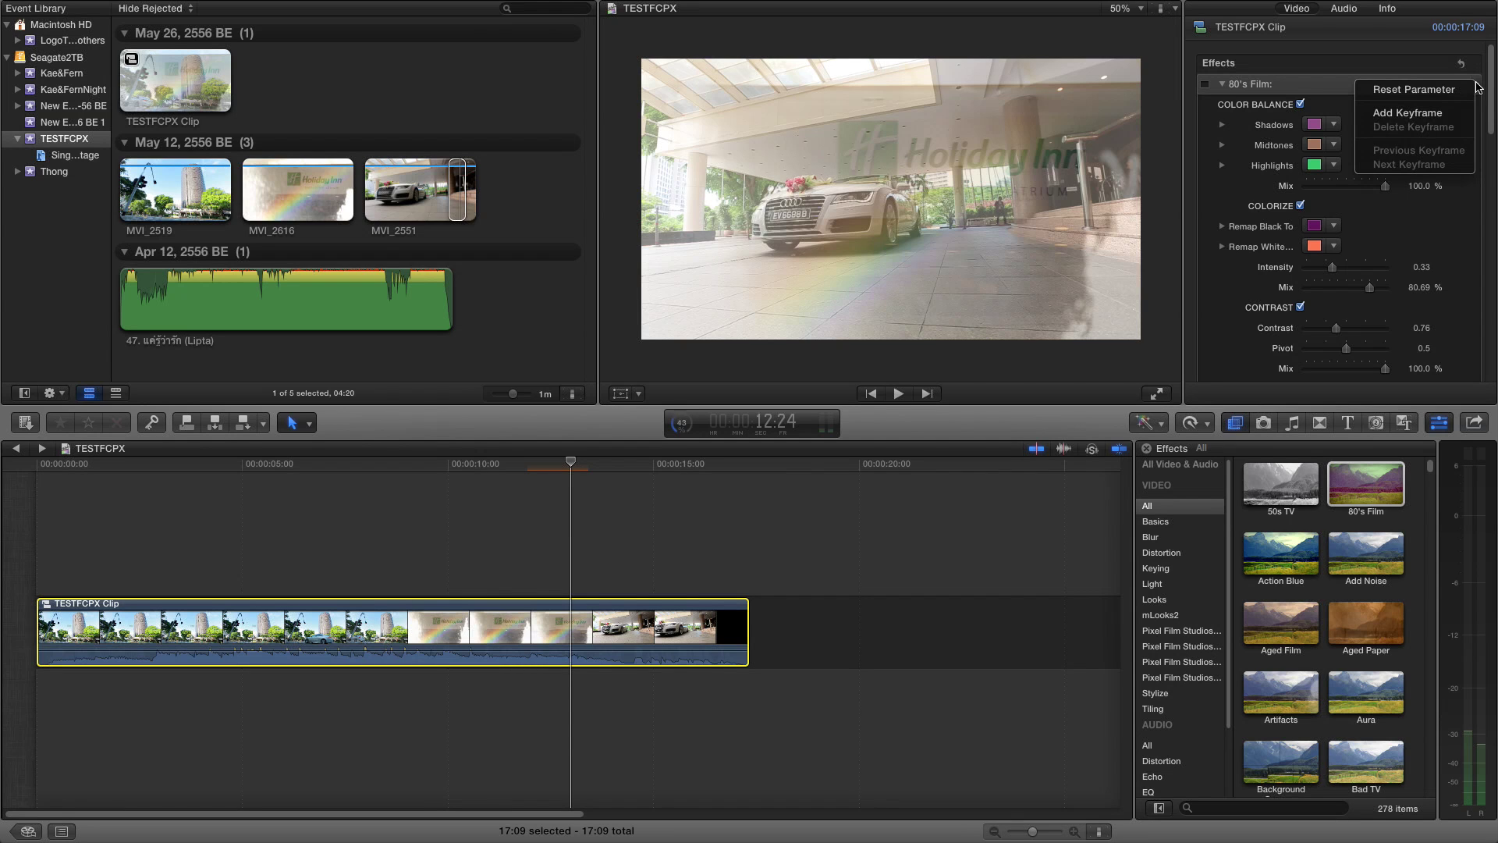
pyautogui.click(1476, 84)
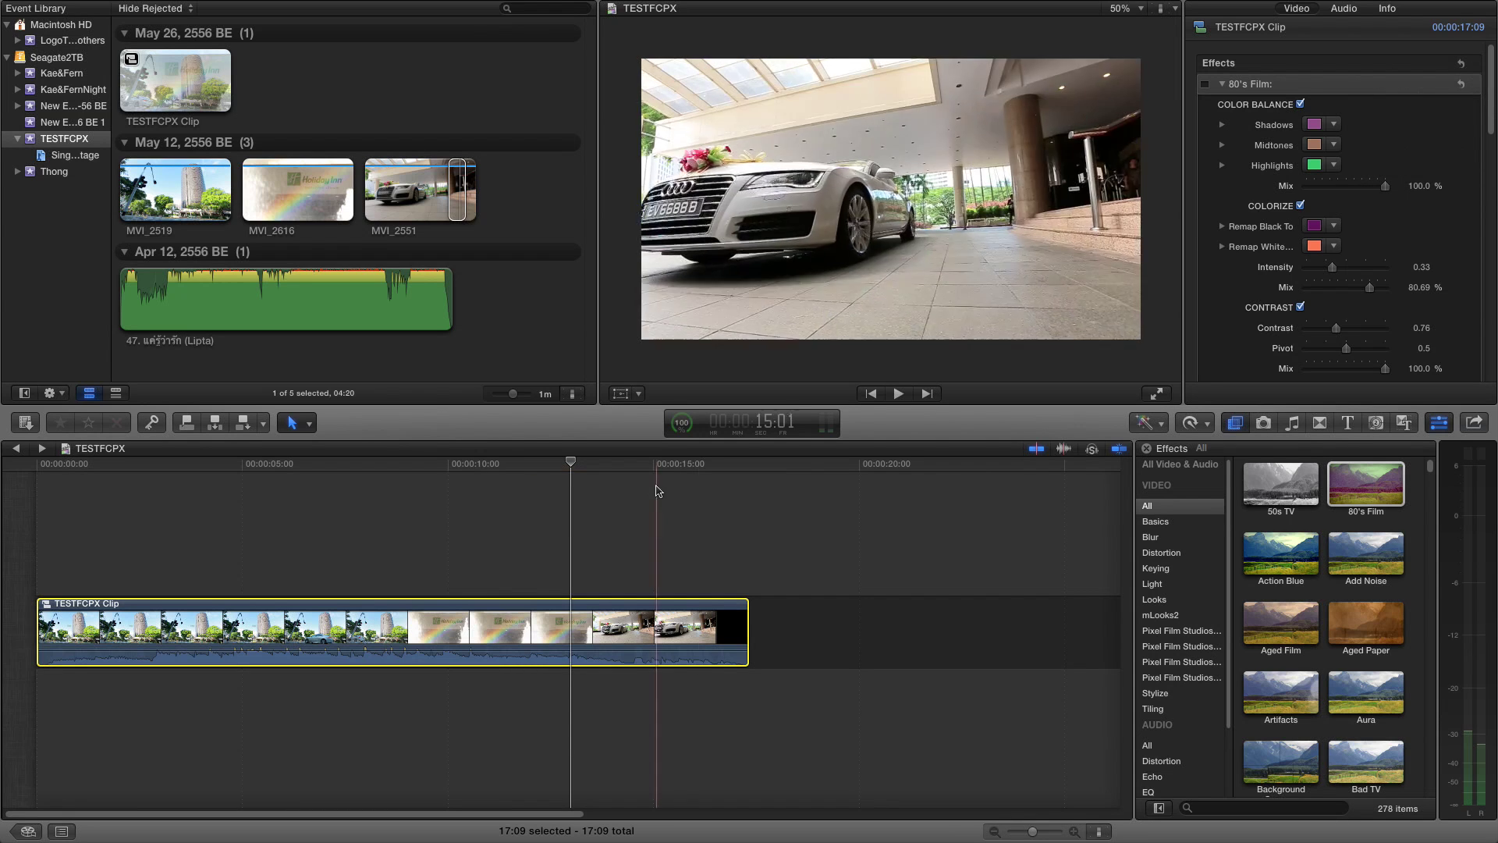
# Find the Bad TV video effect in the effects library and apply it to the TESTFCPX Clip compound clip.
pyautogui.click(518, 518)
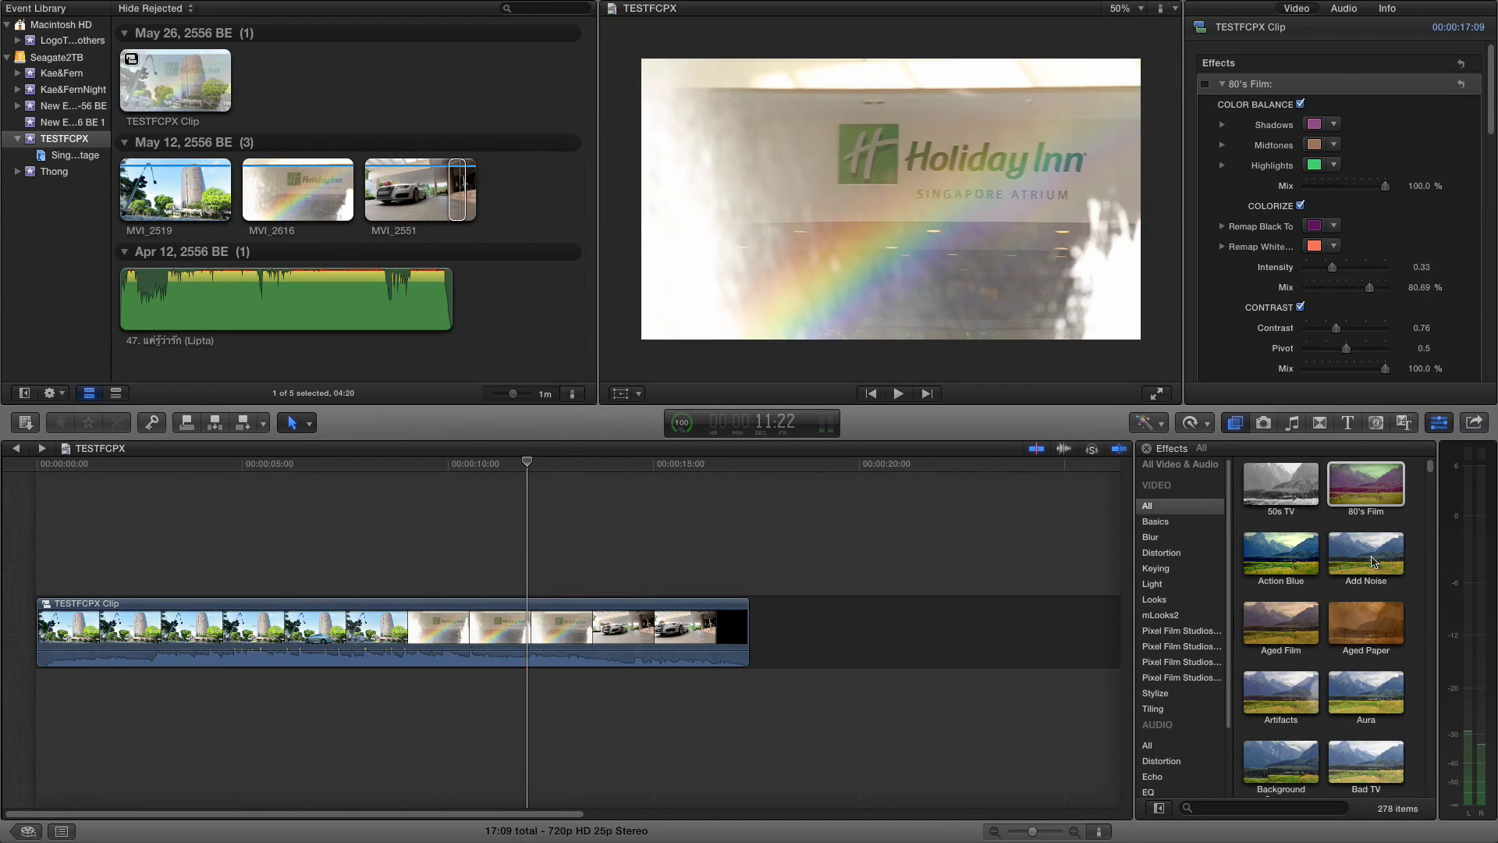
pyautogui.scroll(-3, 1388, 663)
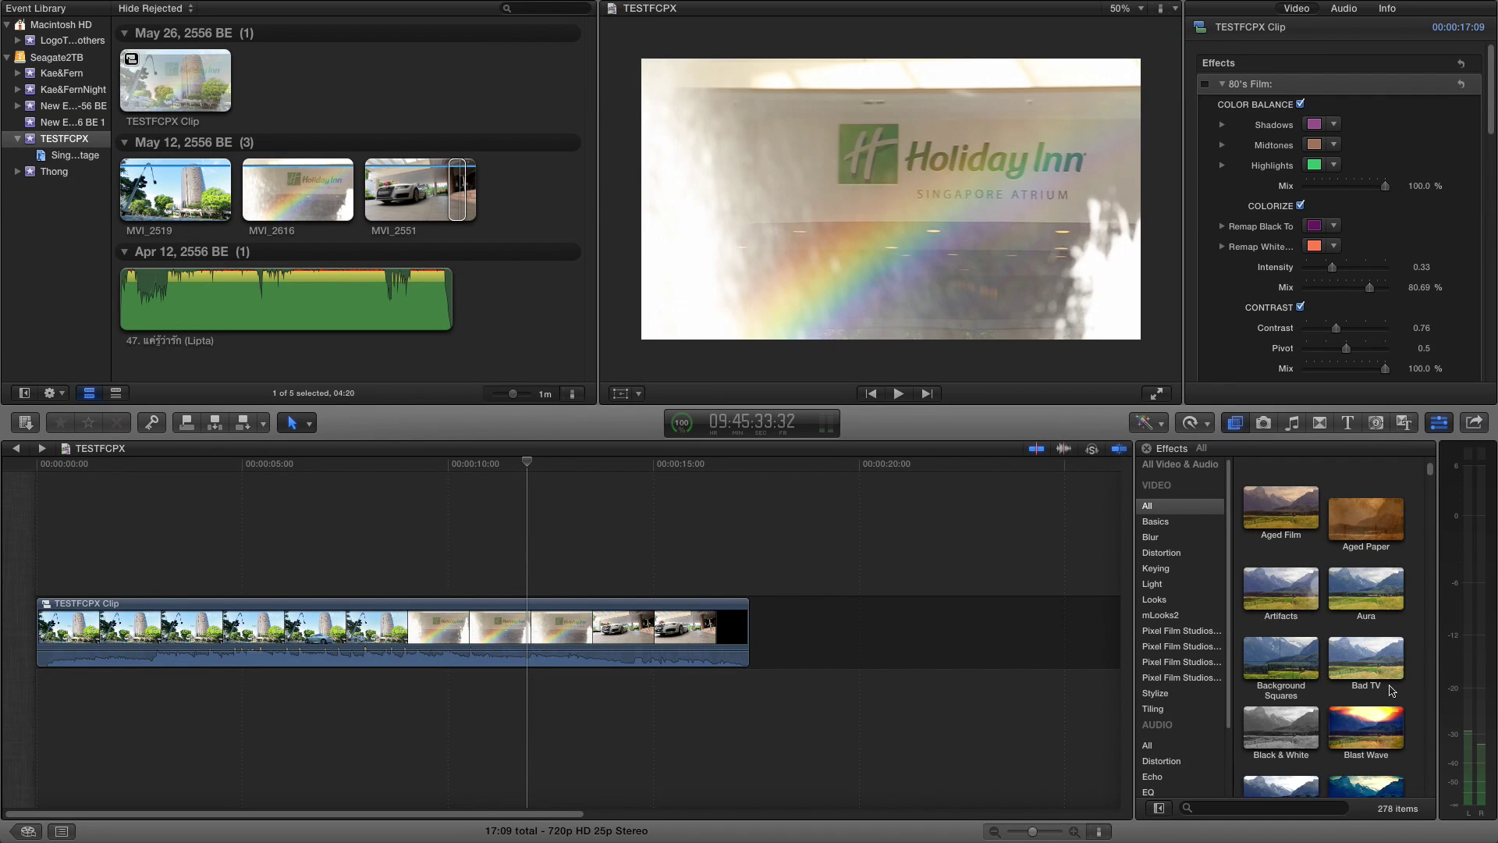
pyautogui.scroll(-2, 1392, 689)
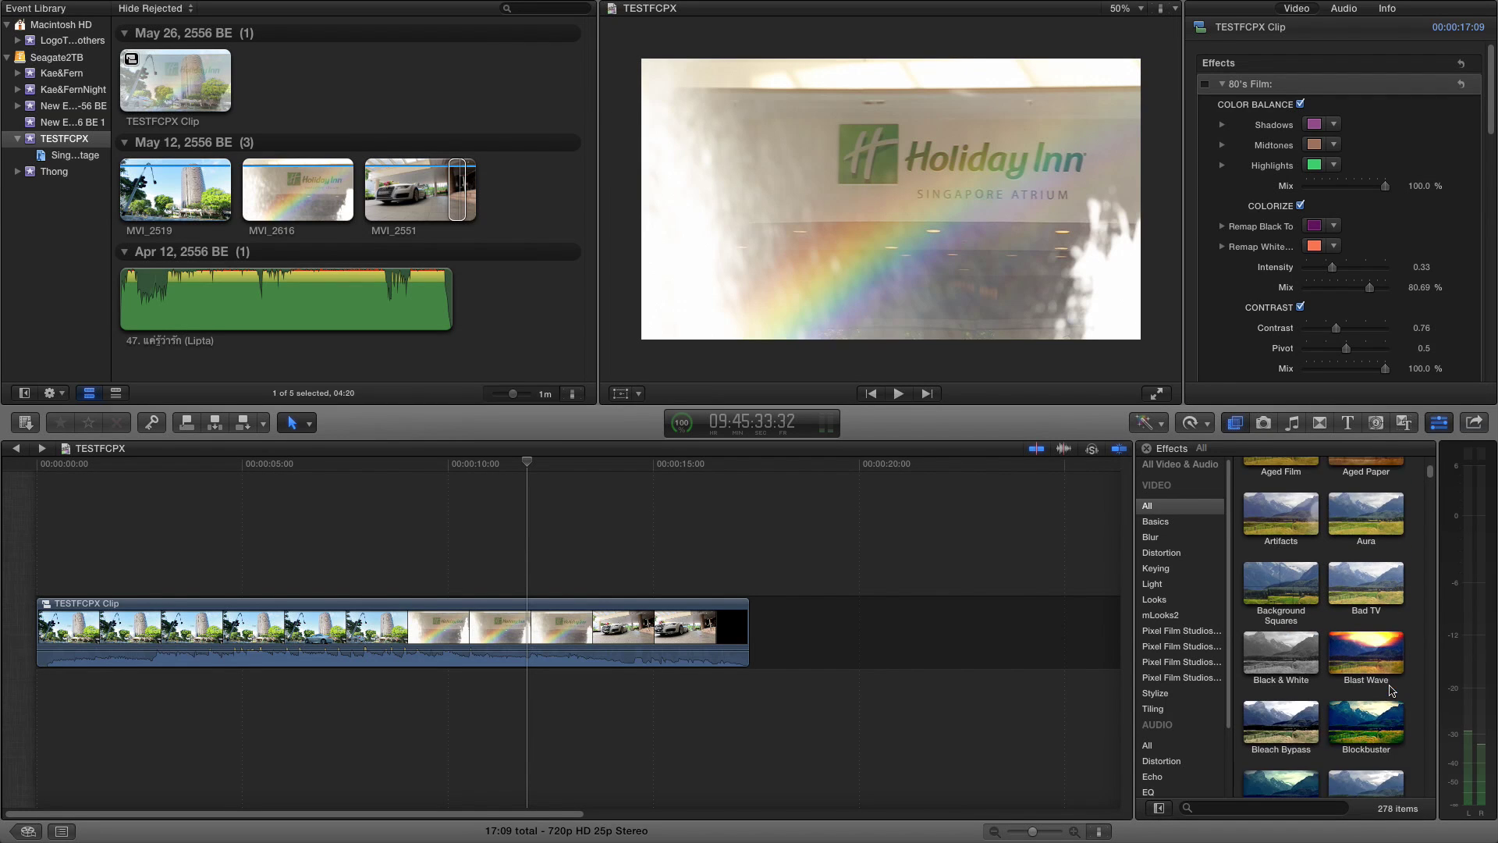
pyautogui.scroll(-1, 1392, 690)
pyautogui.scroll(-1, 1392, 690)
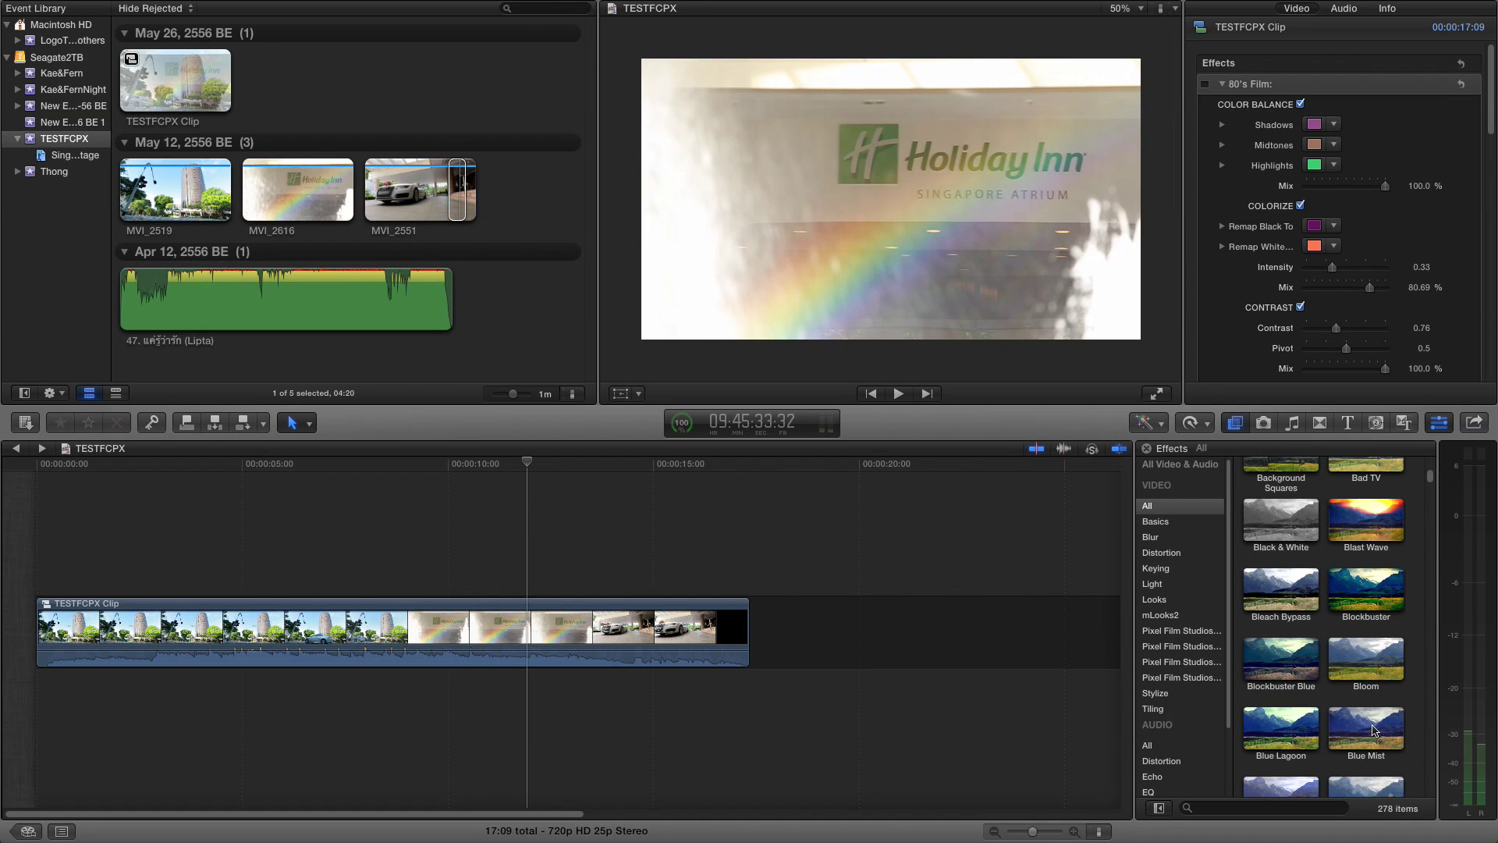
pyautogui.scroll(4, 1353, 611)
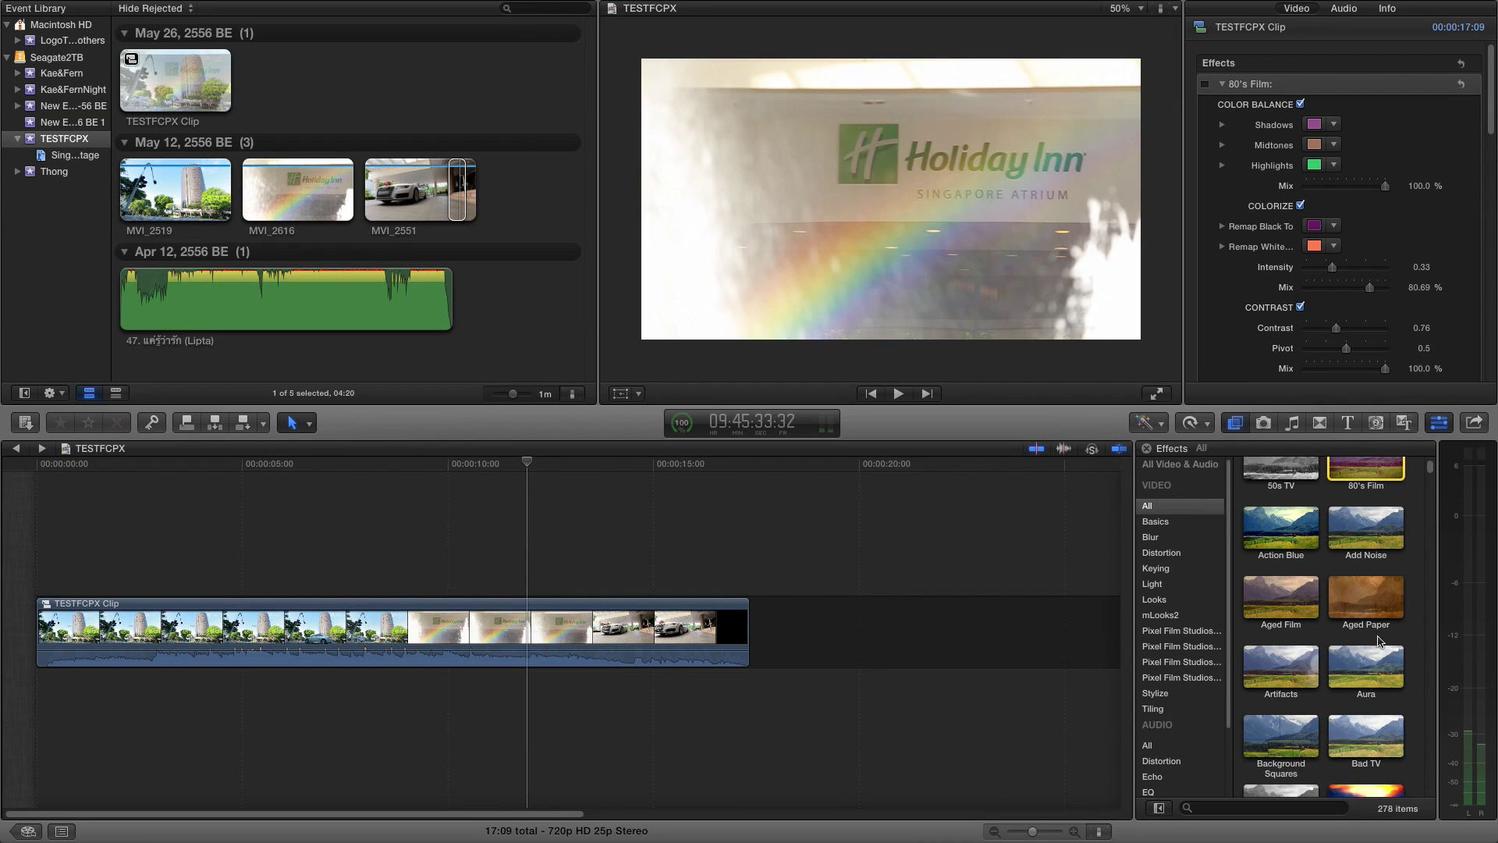
pyautogui.moveTo(1373, 740); pyautogui.dragTo(513, 630)
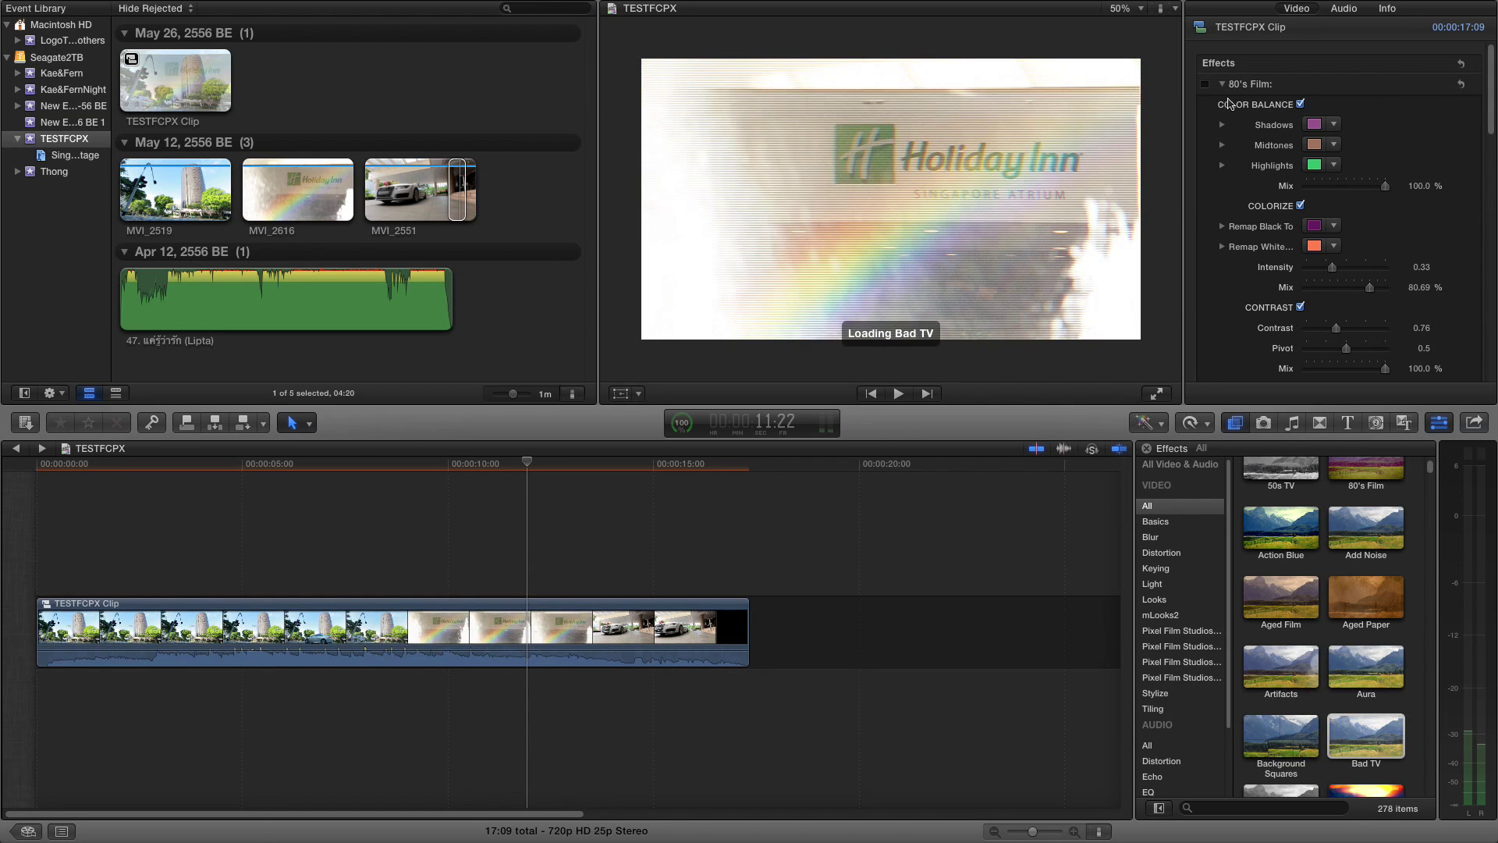
# Enable the 80's Film effect again together with Bad TV and preview the compound clip from its beginning.
pyautogui.click(1205, 84)
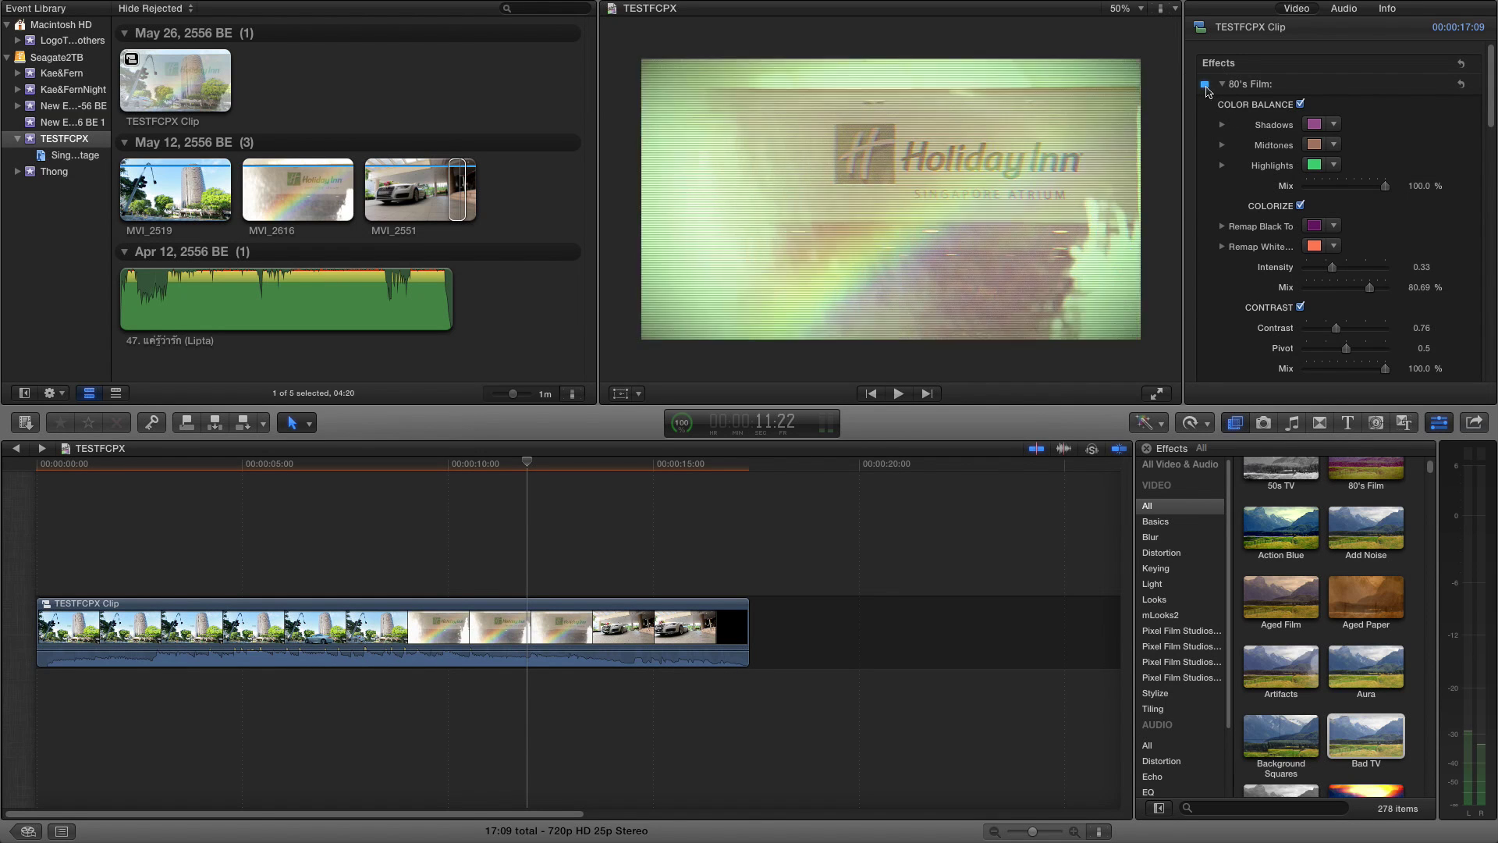
pyautogui.click(1205, 84)
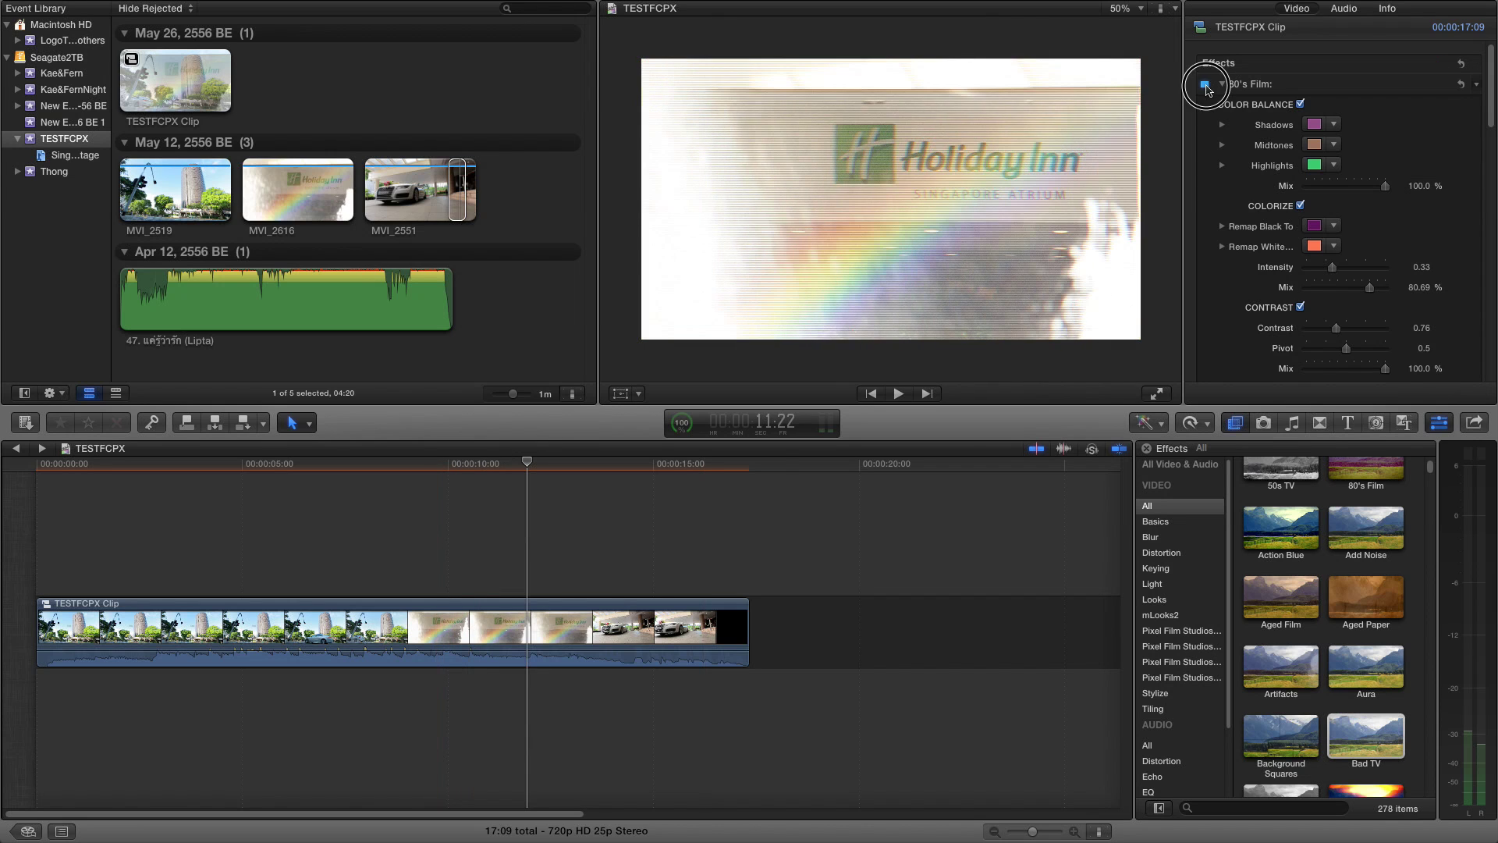
pyautogui.click(51, 512)
pyautogui.press('space')
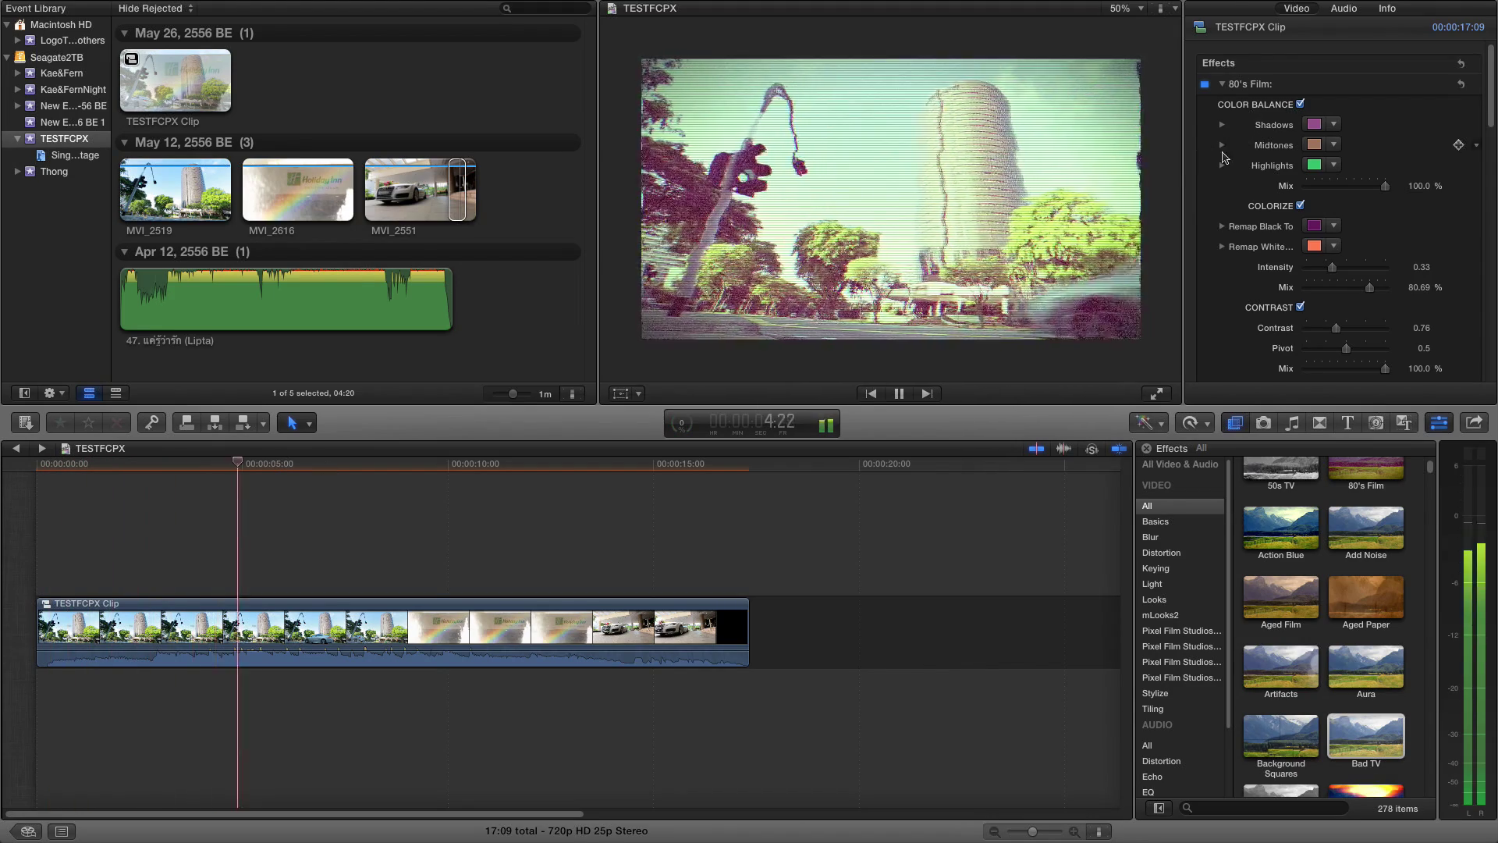
pyautogui.press('space')
# Disable the Bad TV effect on the compound clip, leaving only 80's Film active.
pyautogui.scroll(-5, 1311, 178)
pyautogui.scroll(-10, 1310, 177)
pyautogui.scroll(-8, 1286, 281)
pyautogui.scroll(-5, 1208, 255)
pyautogui.scroll(1, 1213, 129)
pyautogui.scroll(3, 1217, 182)
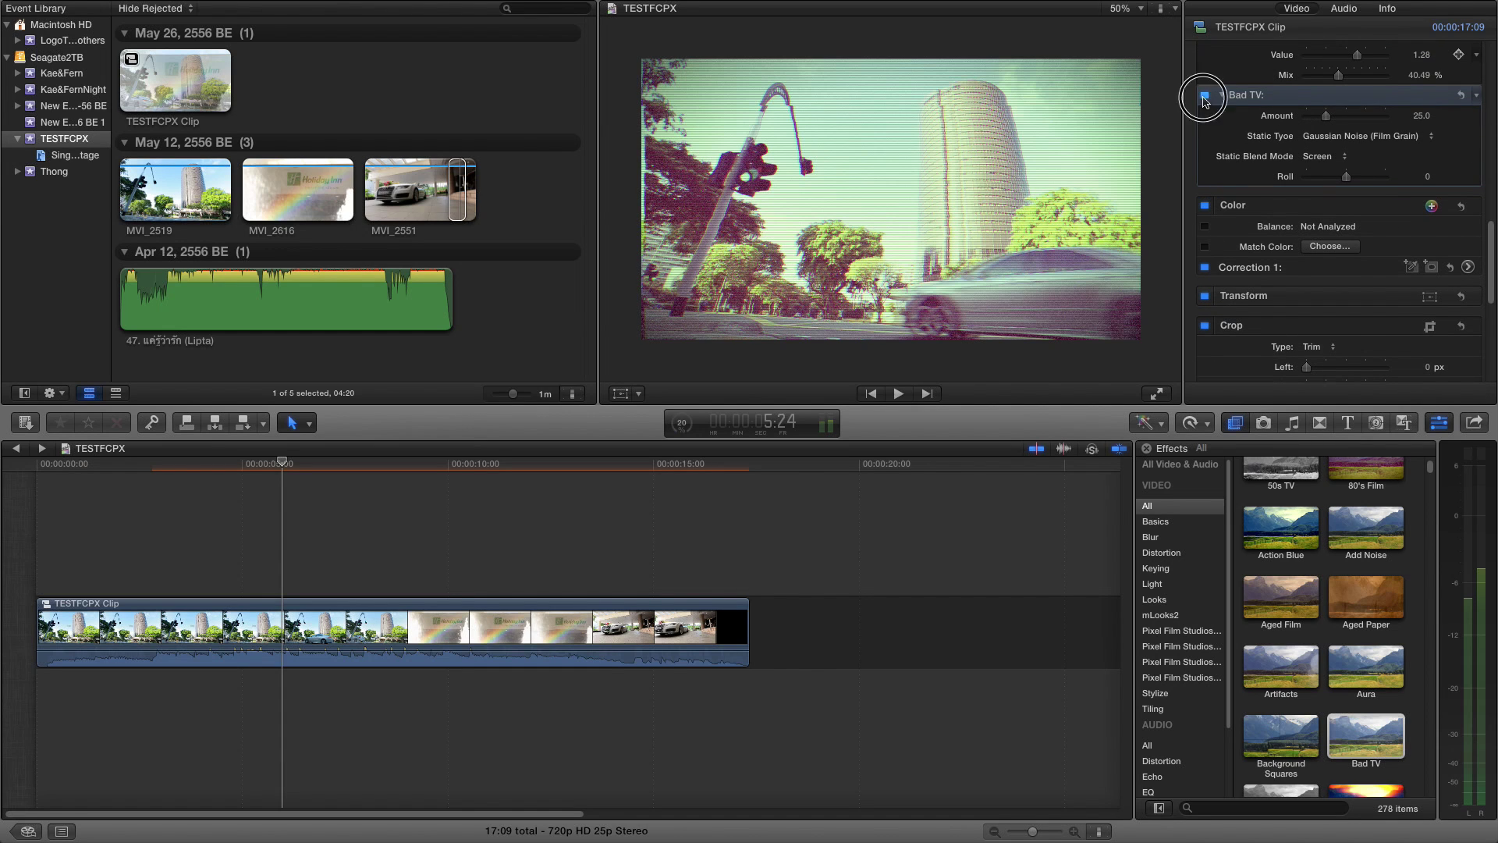
pyautogui.click(1205, 95)
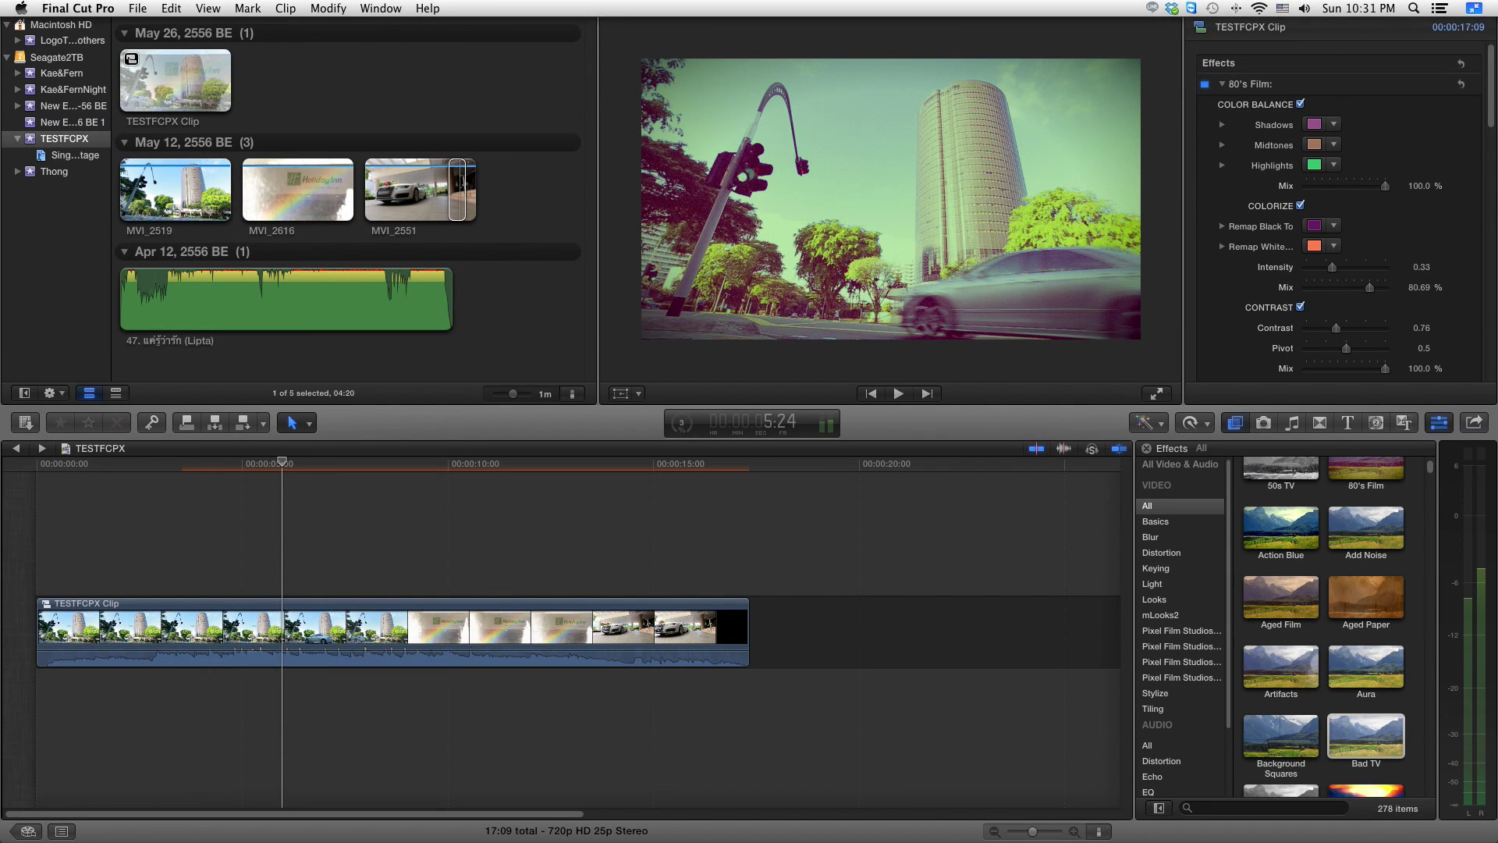
# Open the share destination settings and add another Export File destination.
pyautogui.click(138, 9)
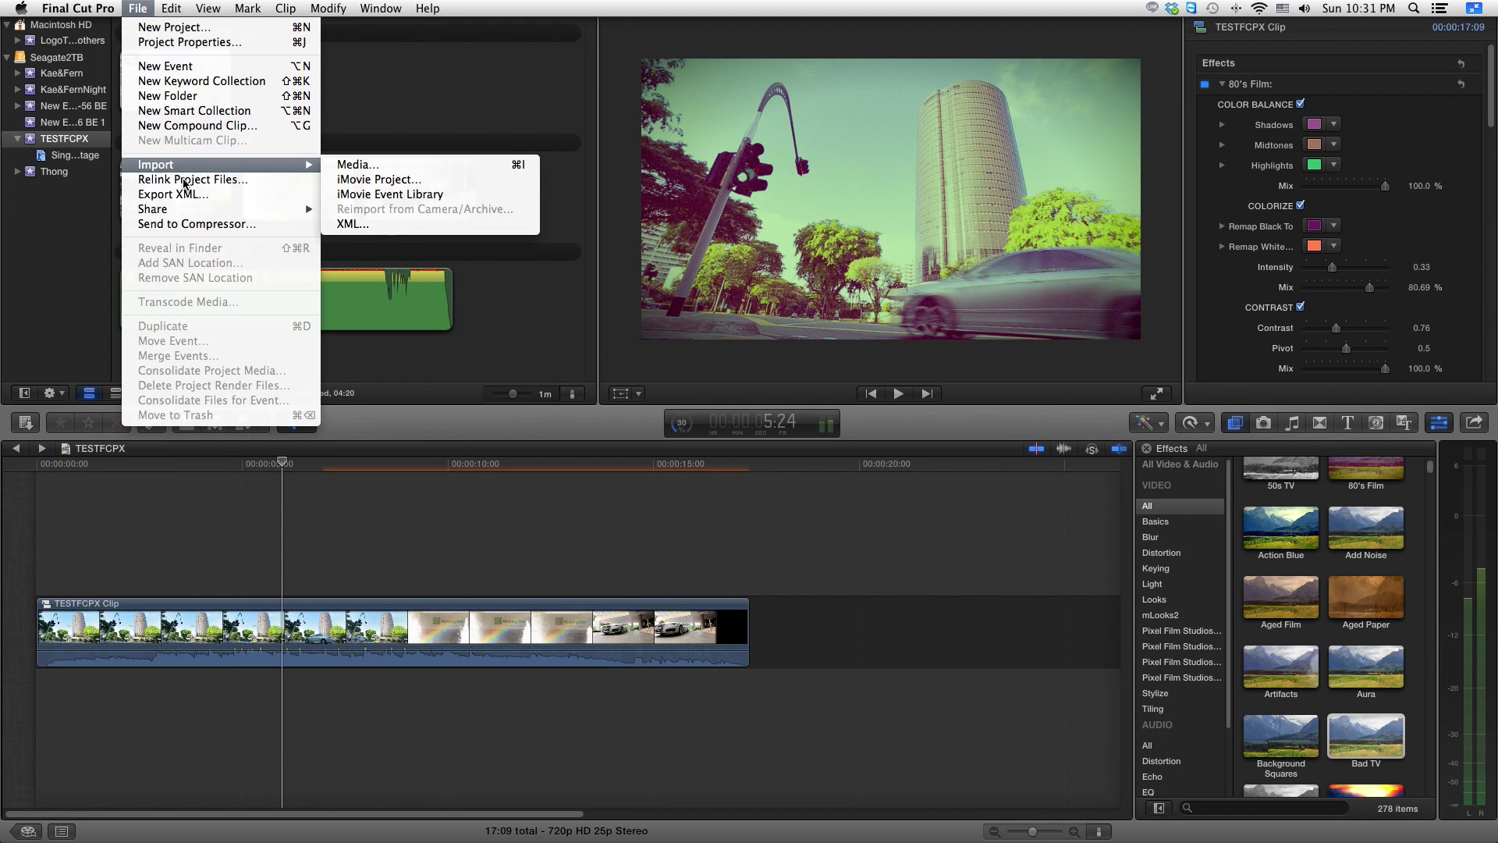
pyautogui.moveTo(173, 212)
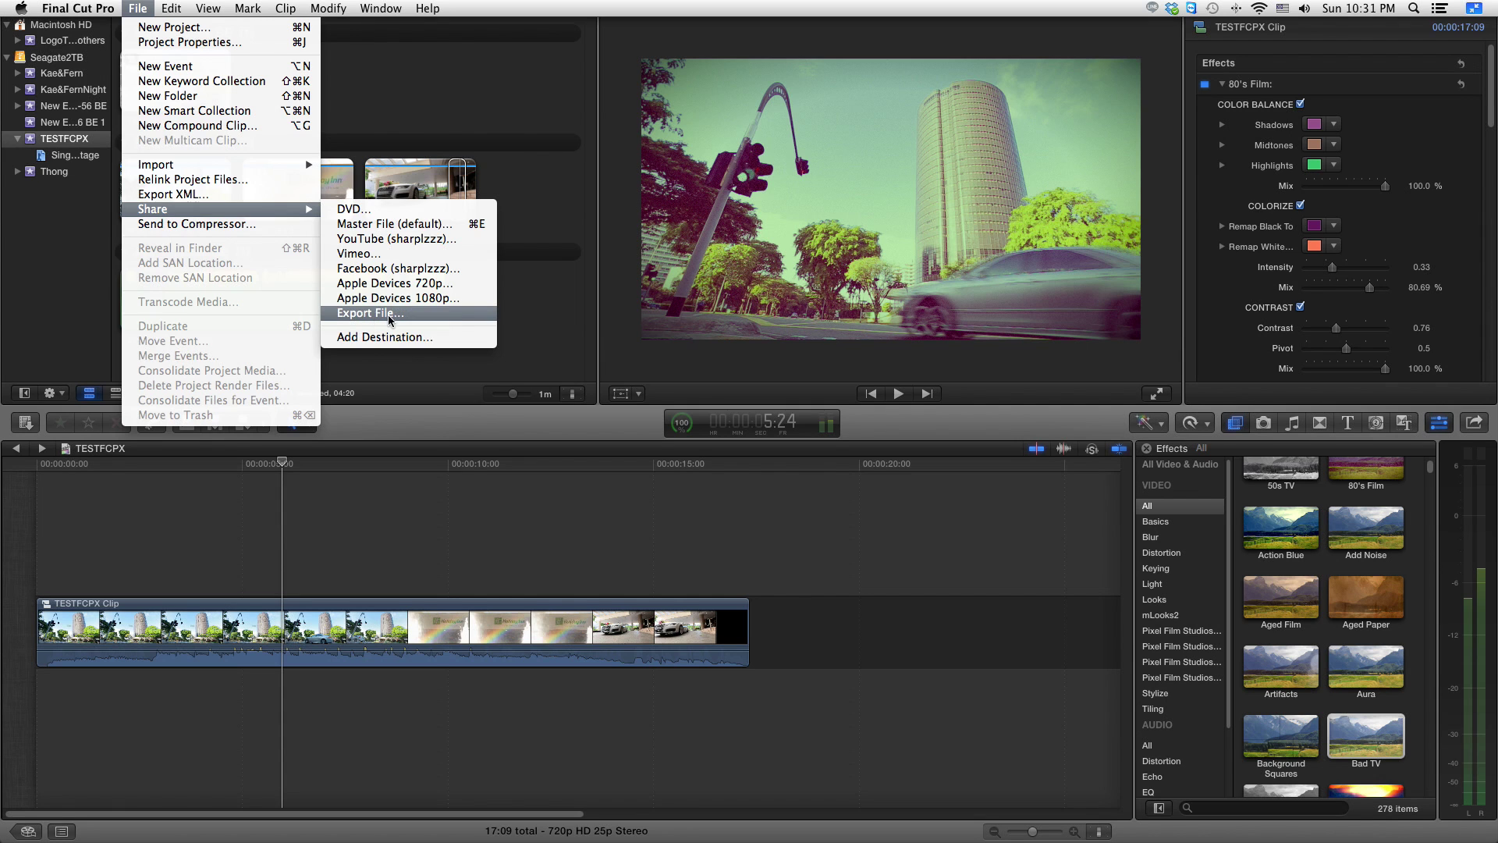
pyautogui.click(398, 343)
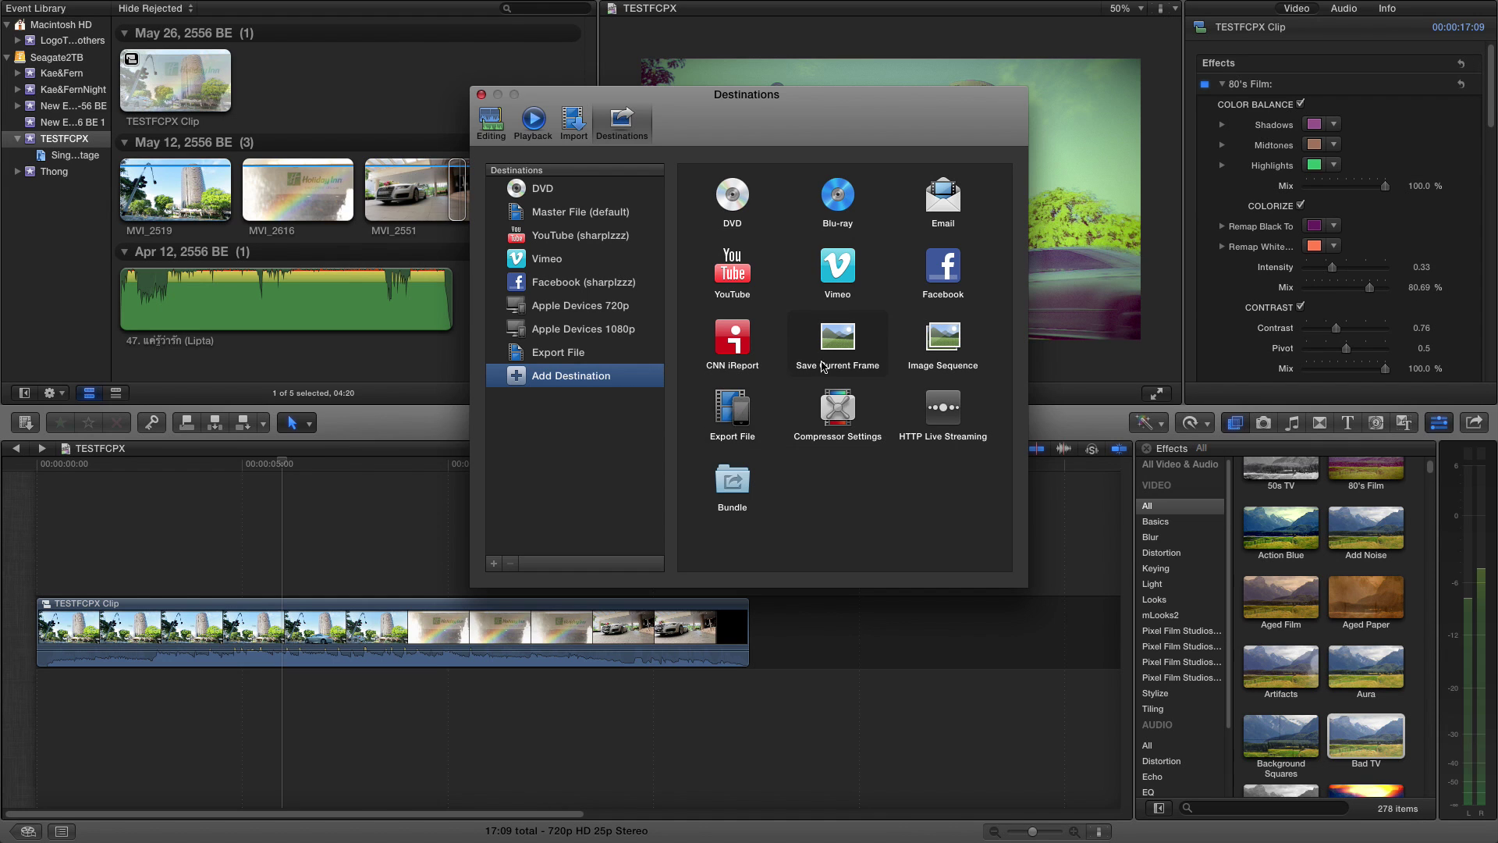
pyautogui.doubleClick(749, 418)
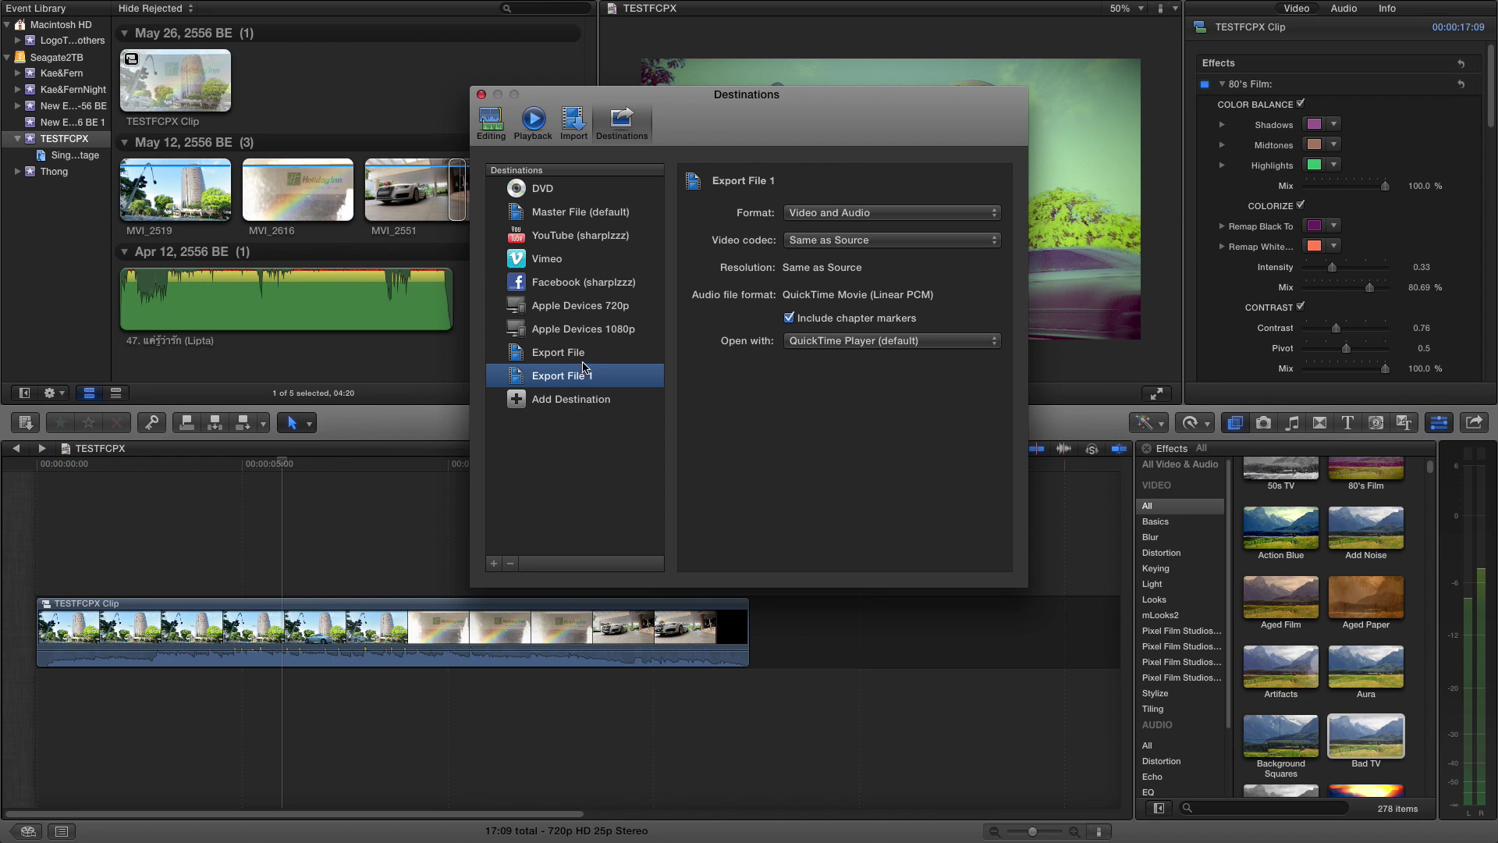
# Delete the Export File 1 destination and close the destination settings.
pyautogui.rightClick(552, 386)
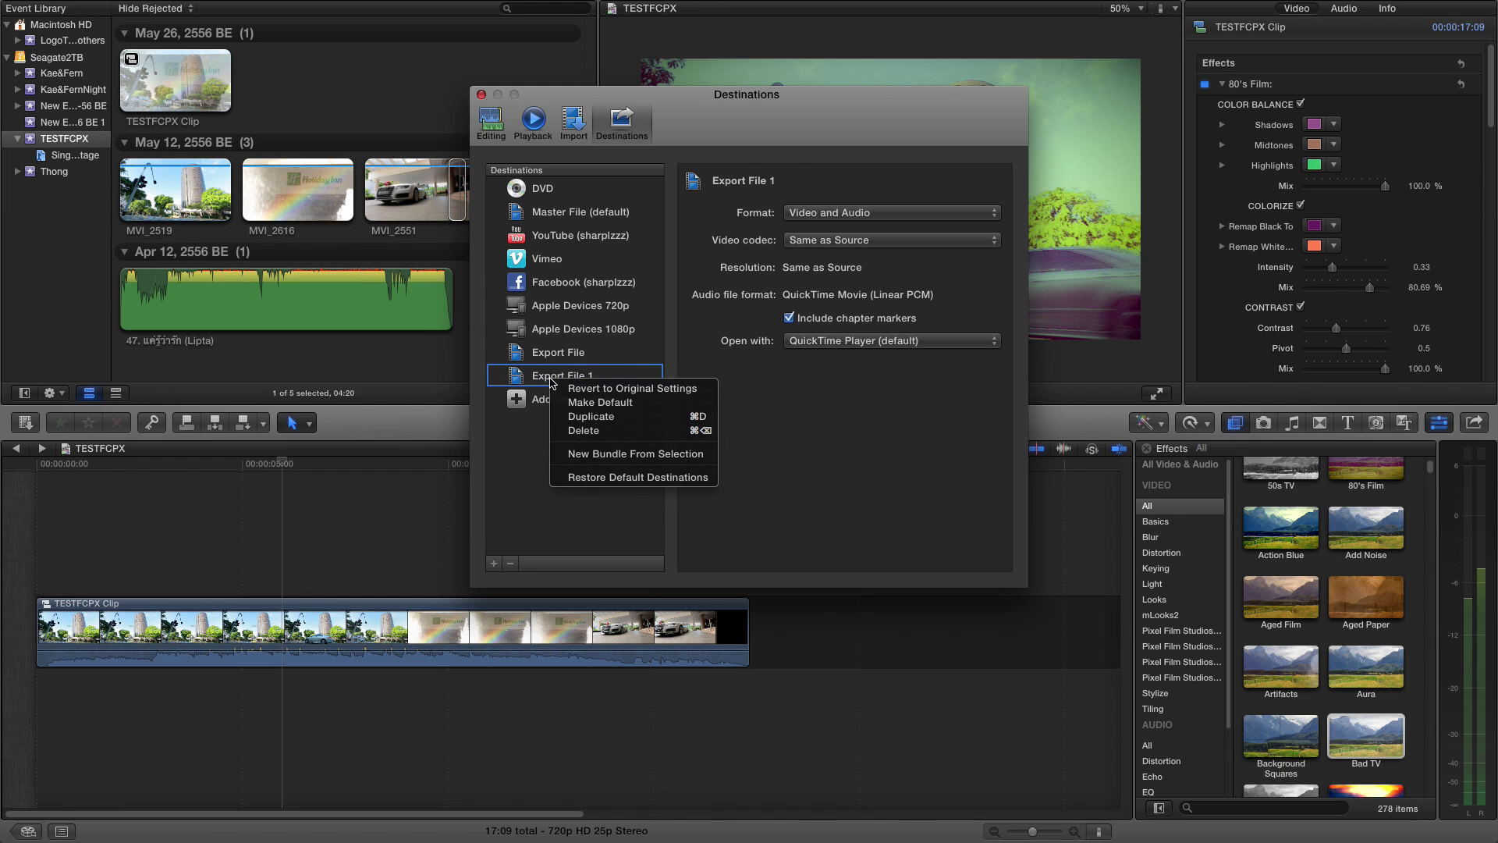
pyautogui.click(584, 430)
pyautogui.click(565, 355)
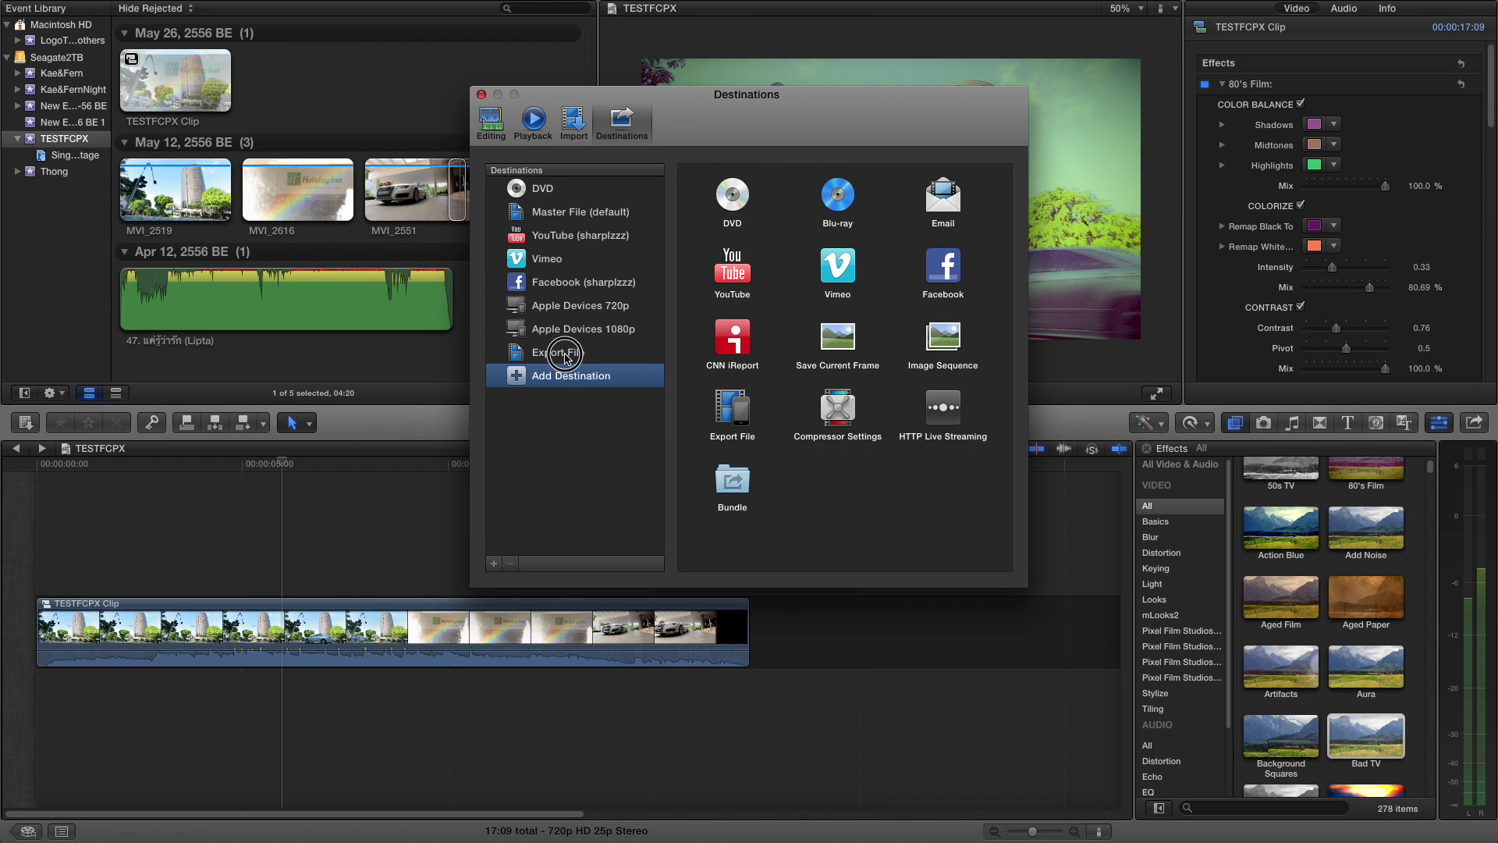
pyautogui.click(541, 380)
pyautogui.click(481, 95)
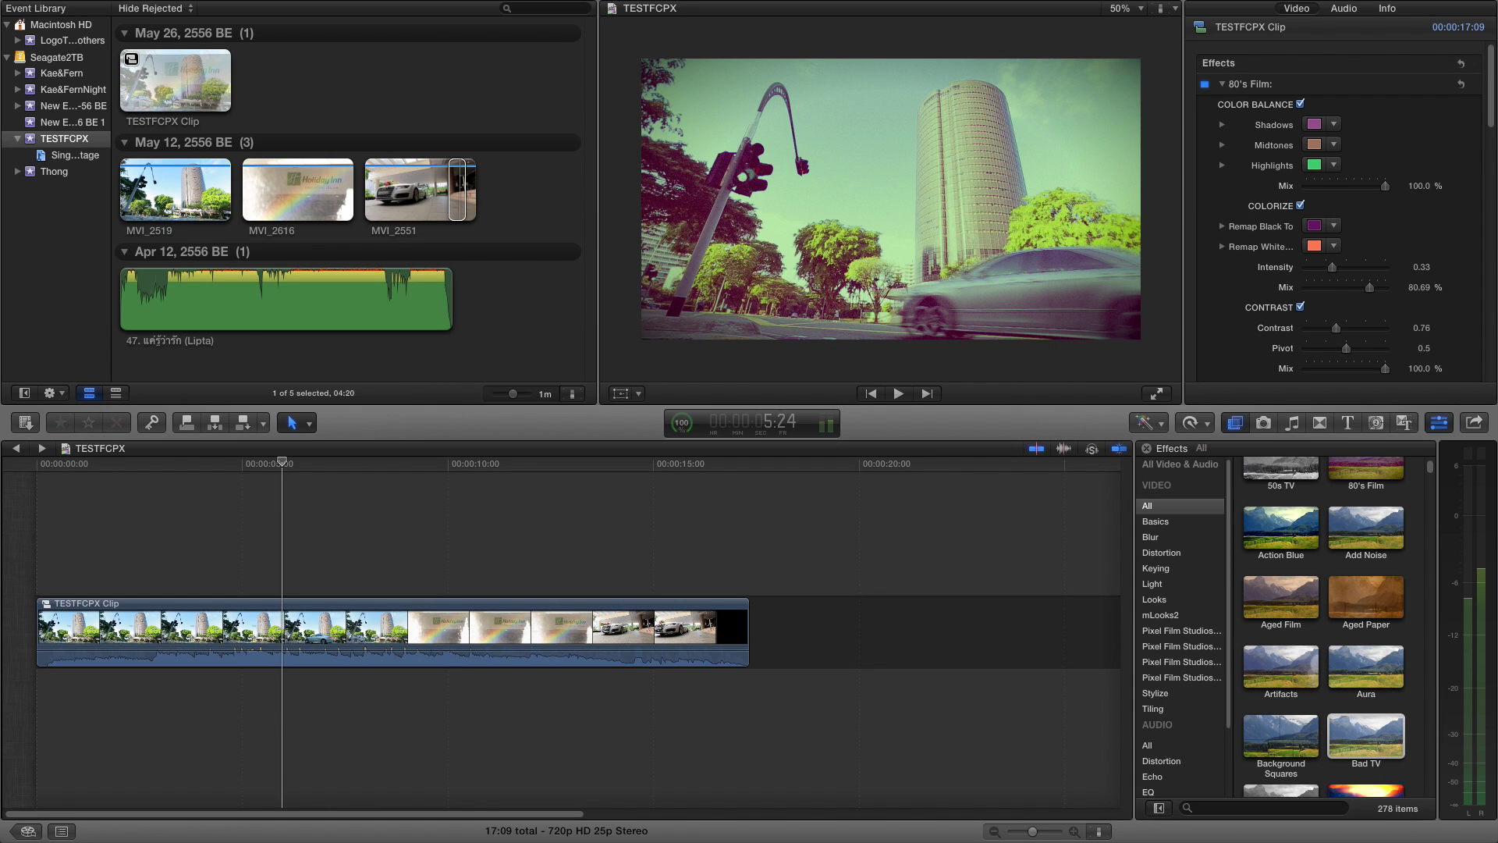
# Start sharing the TESTFCPX project through the Export File destination.
pyautogui.click(137, 9)
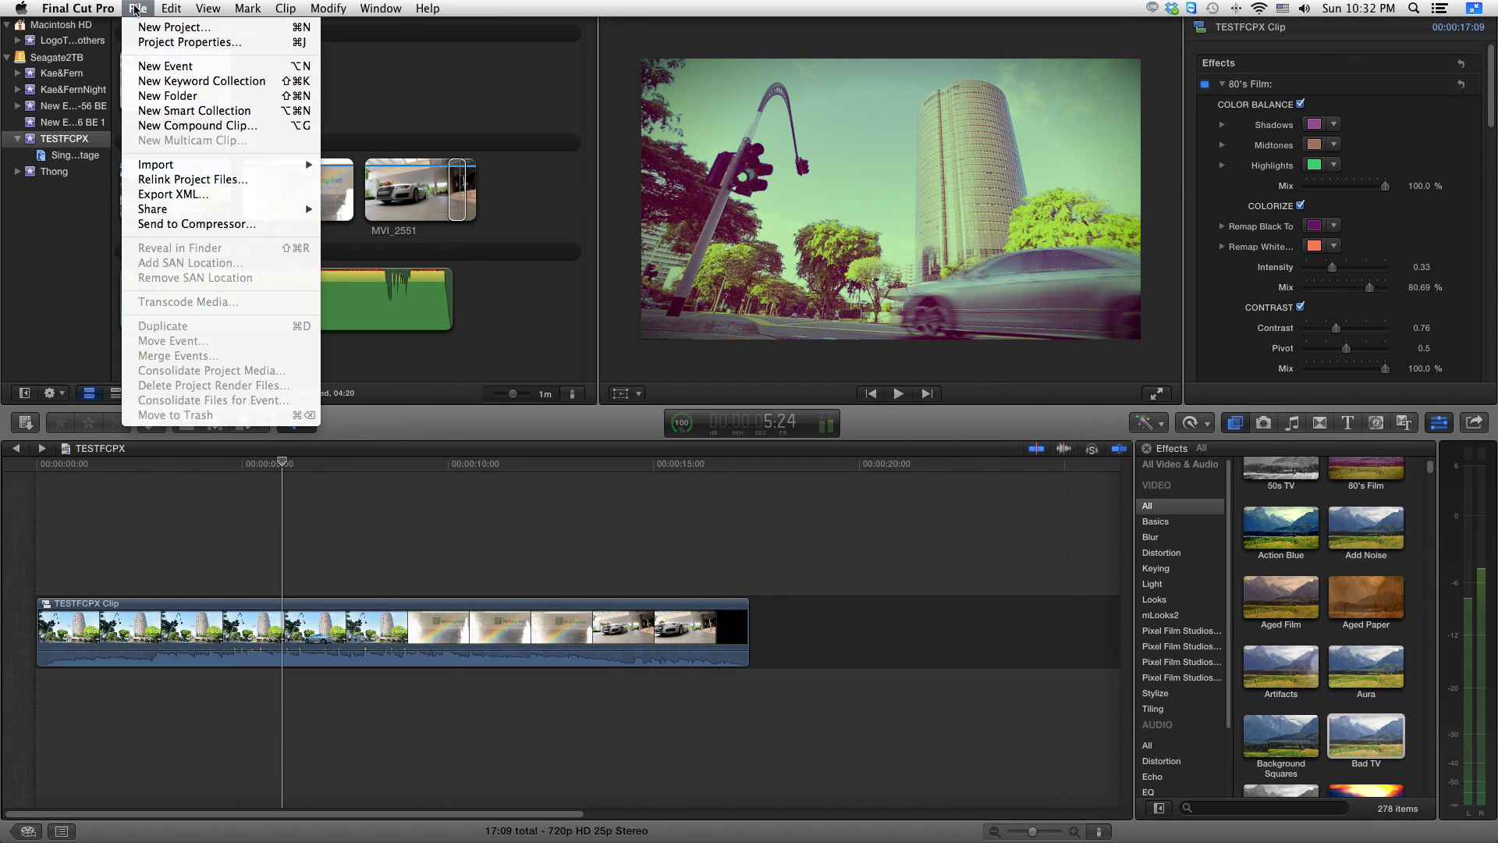
pyautogui.moveTo(160, 11)
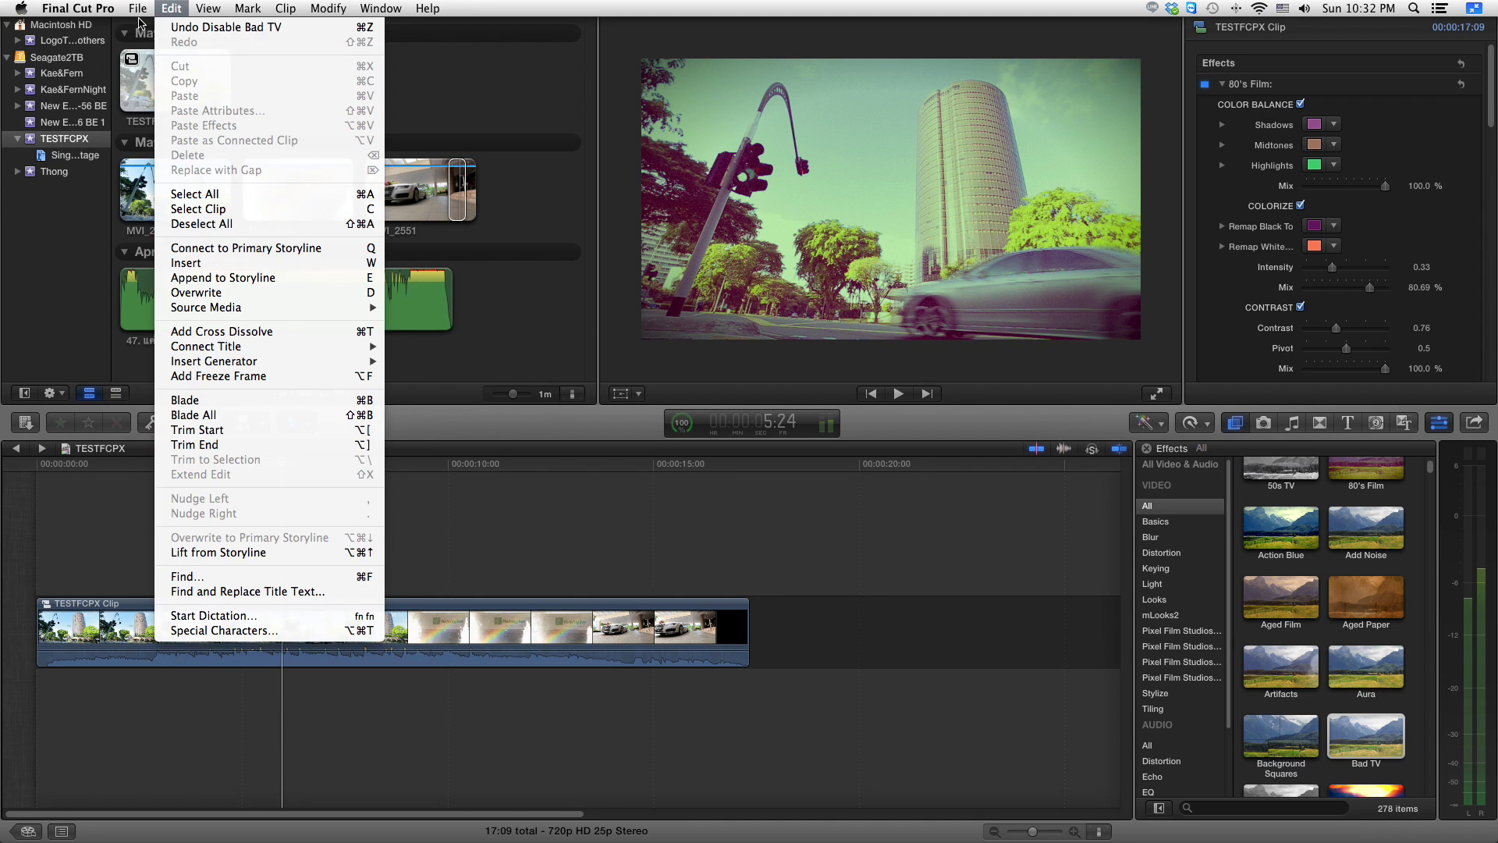
pyautogui.moveTo(156, 209)
pyautogui.click(389, 315)
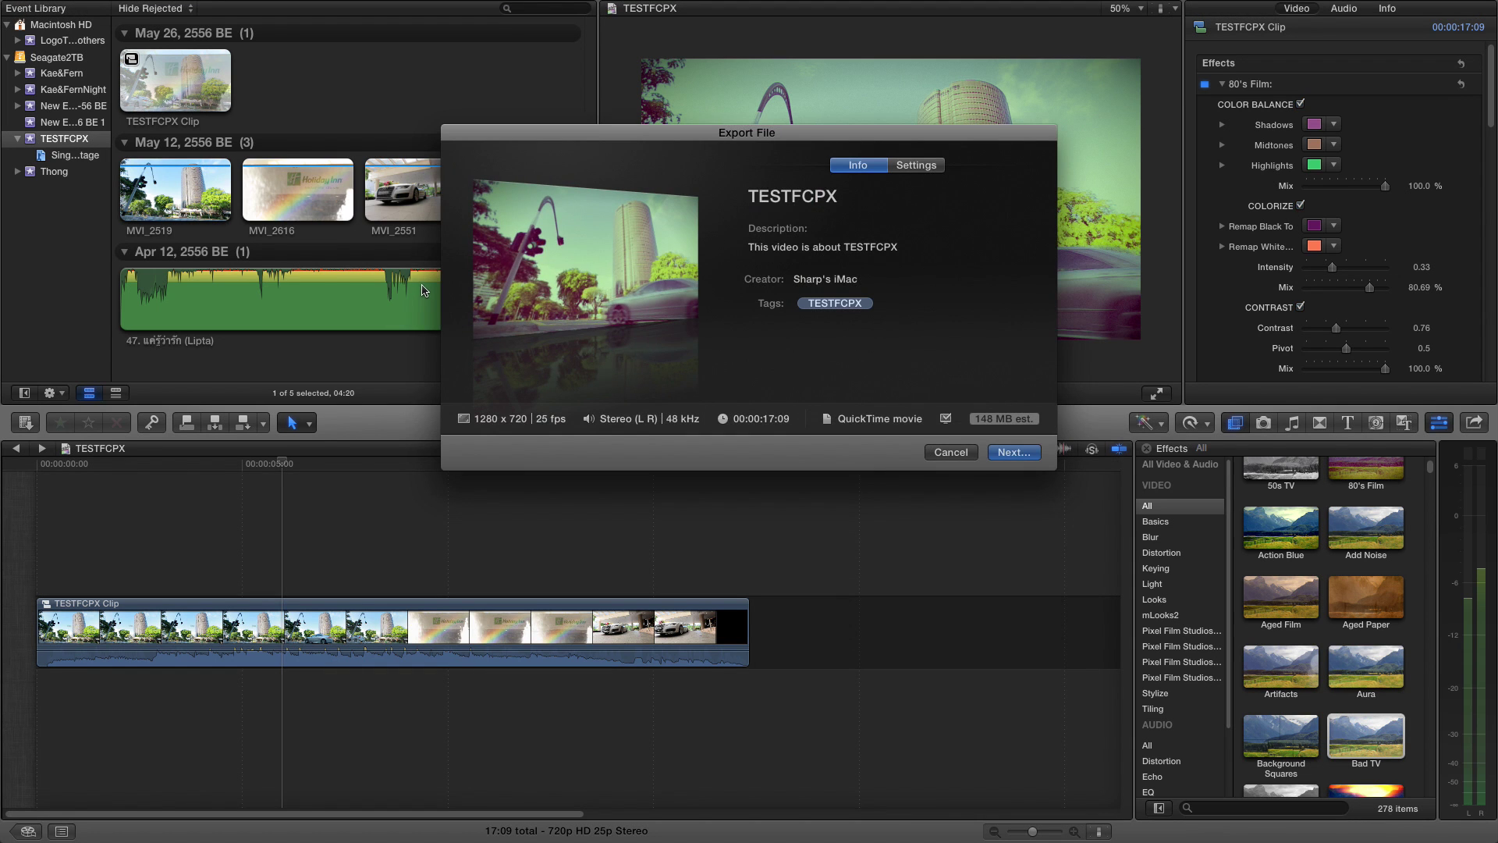
# Change the title of the export to TESTFCPXshare, keeping the existing description.
pyautogui.click(814, 199)
pyautogui.moveTo(843, 193); pyautogui.dragTo(747, 187)
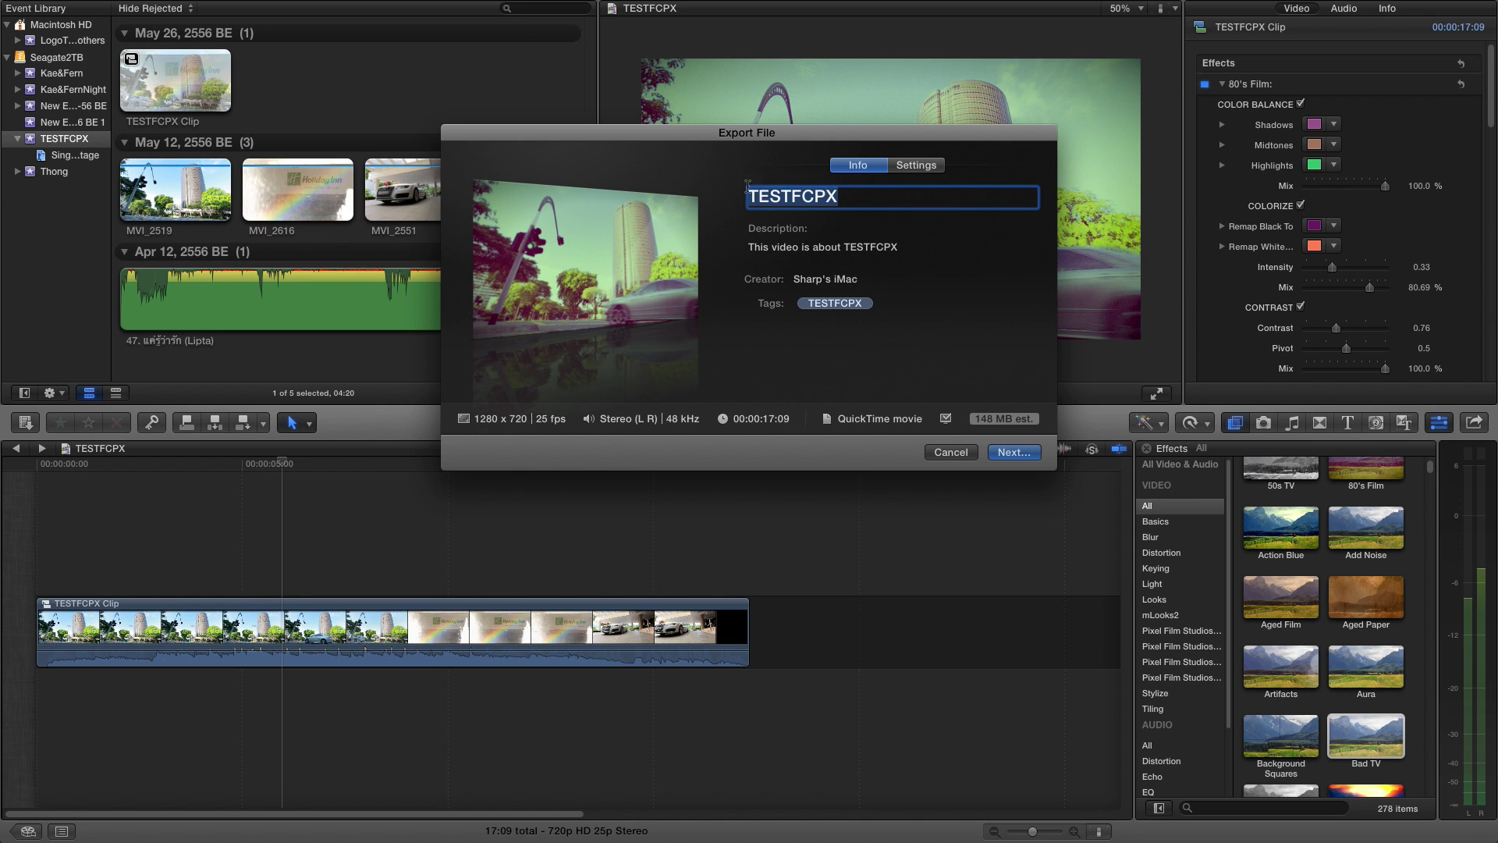
pyautogui.click(840, 198)
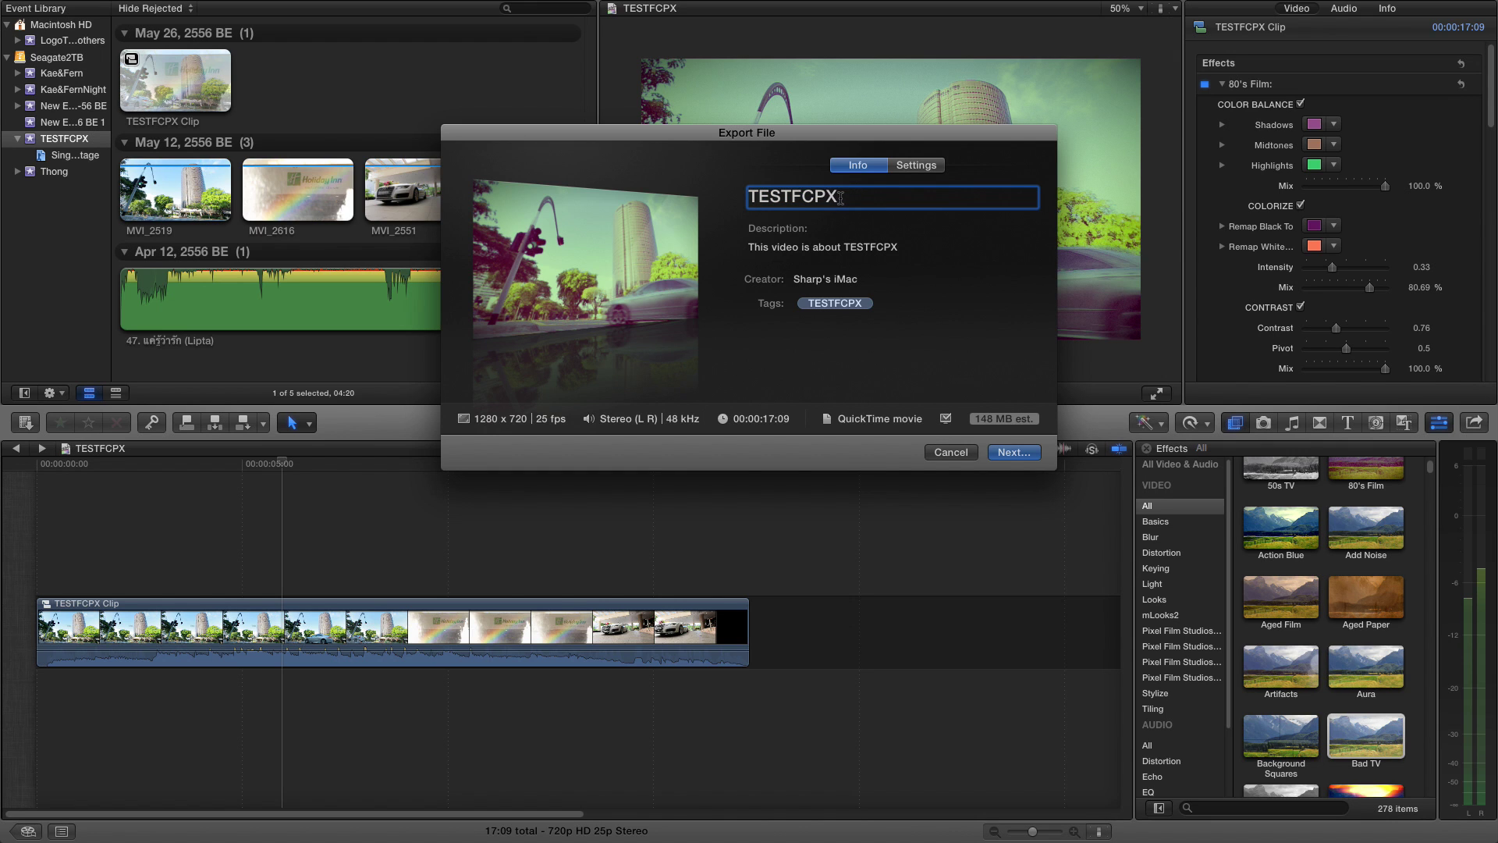
pyautogui.write('sharte')
pyautogui.press('BackSpace')
pyautogui.press('BackSpace')
pyautogui.write('e')
pyautogui.moveTo(747, 248); pyautogui.dragTo(899, 246)
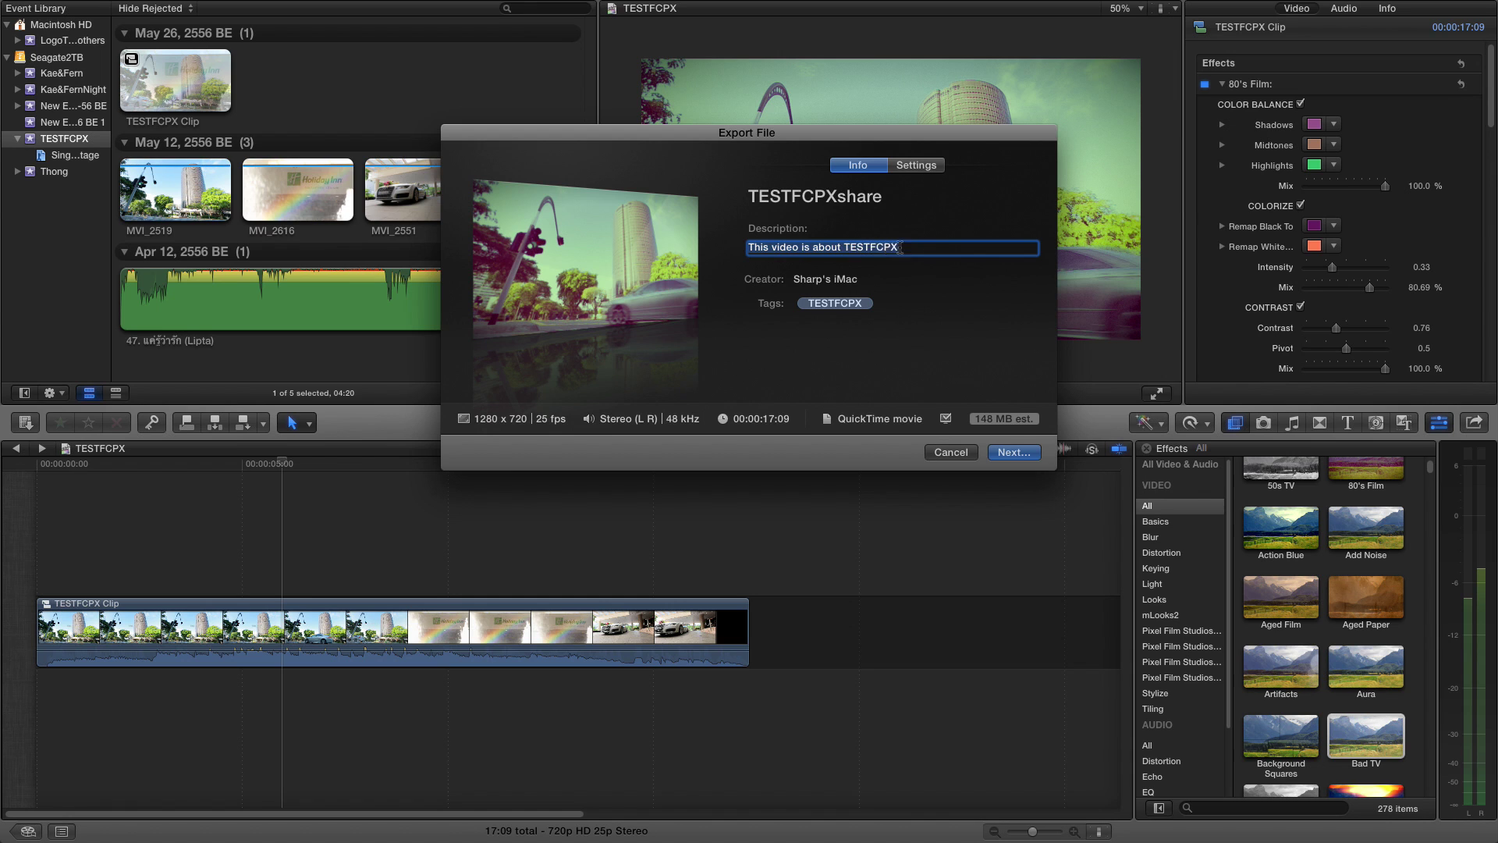
pyautogui.click(899, 246)
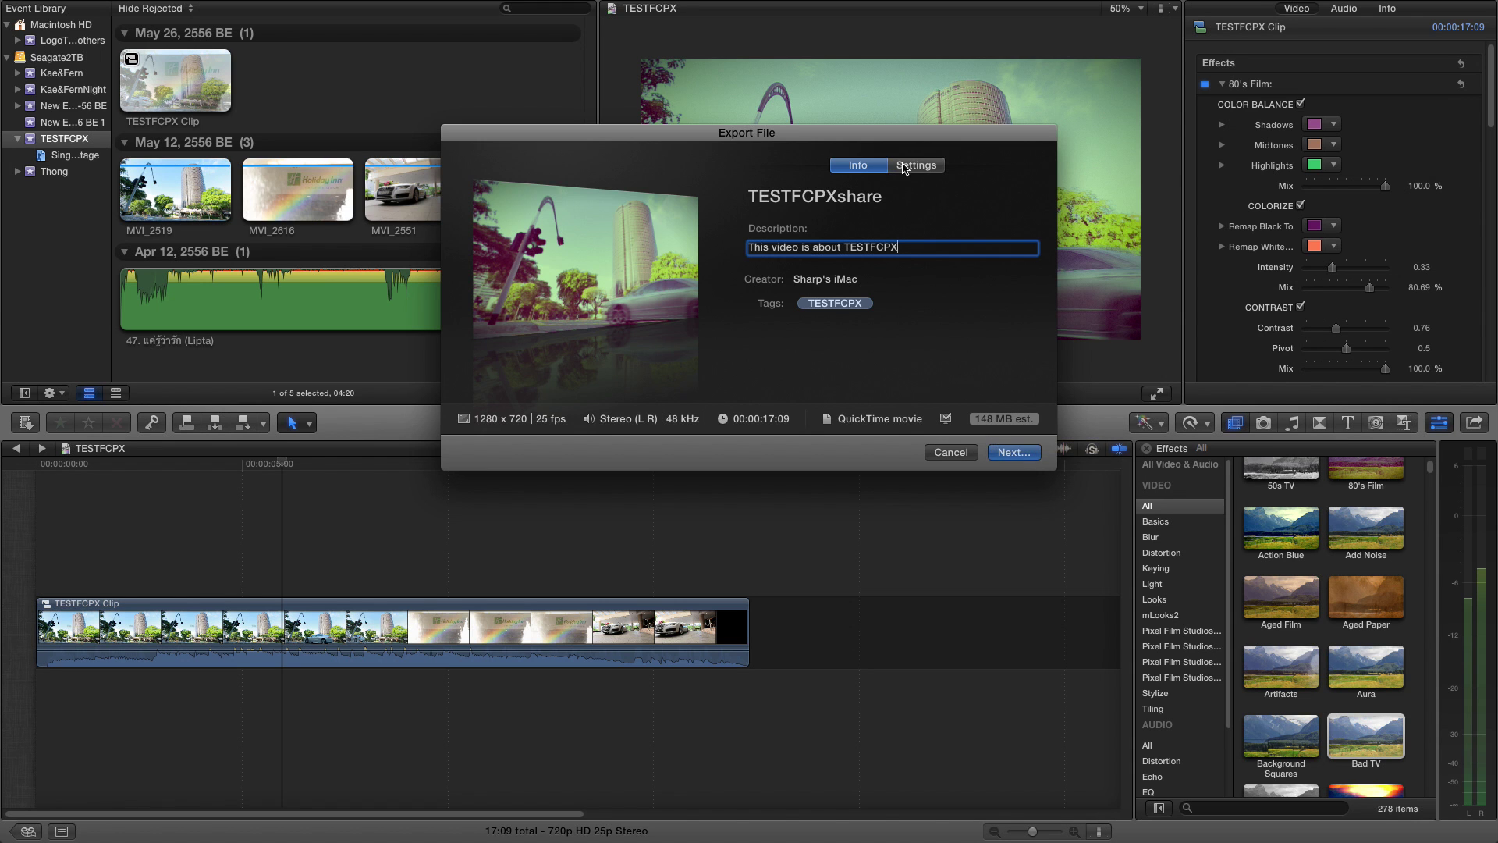
# Compare Apple ProRes 422 (HQ) with Apple ProRes 422 as the video codec in the export settings.
pyautogui.press('Escape')
pyautogui.press('super+e')
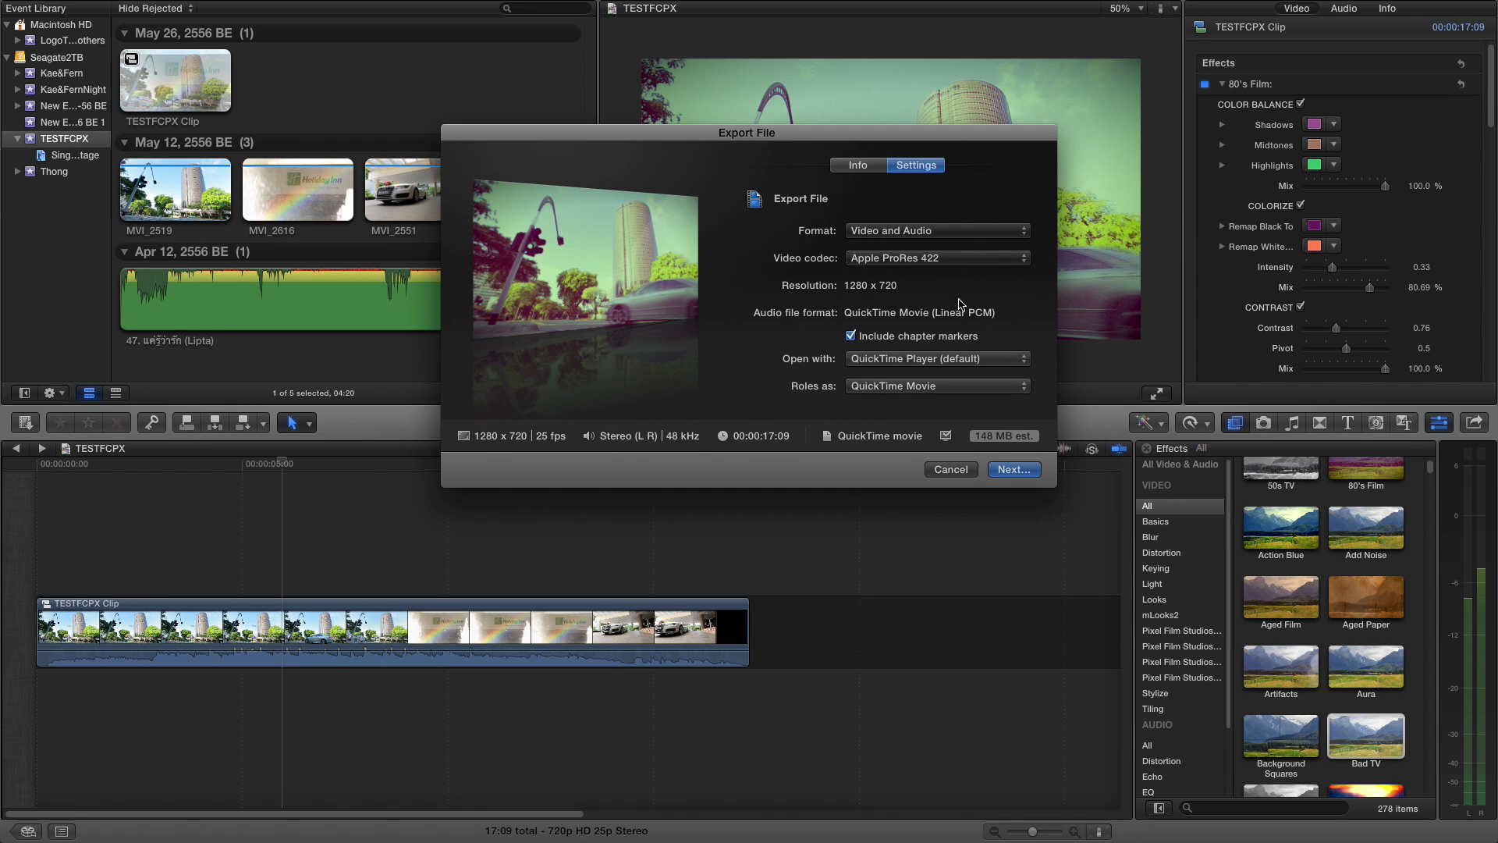
pyautogui.click(930, 259)
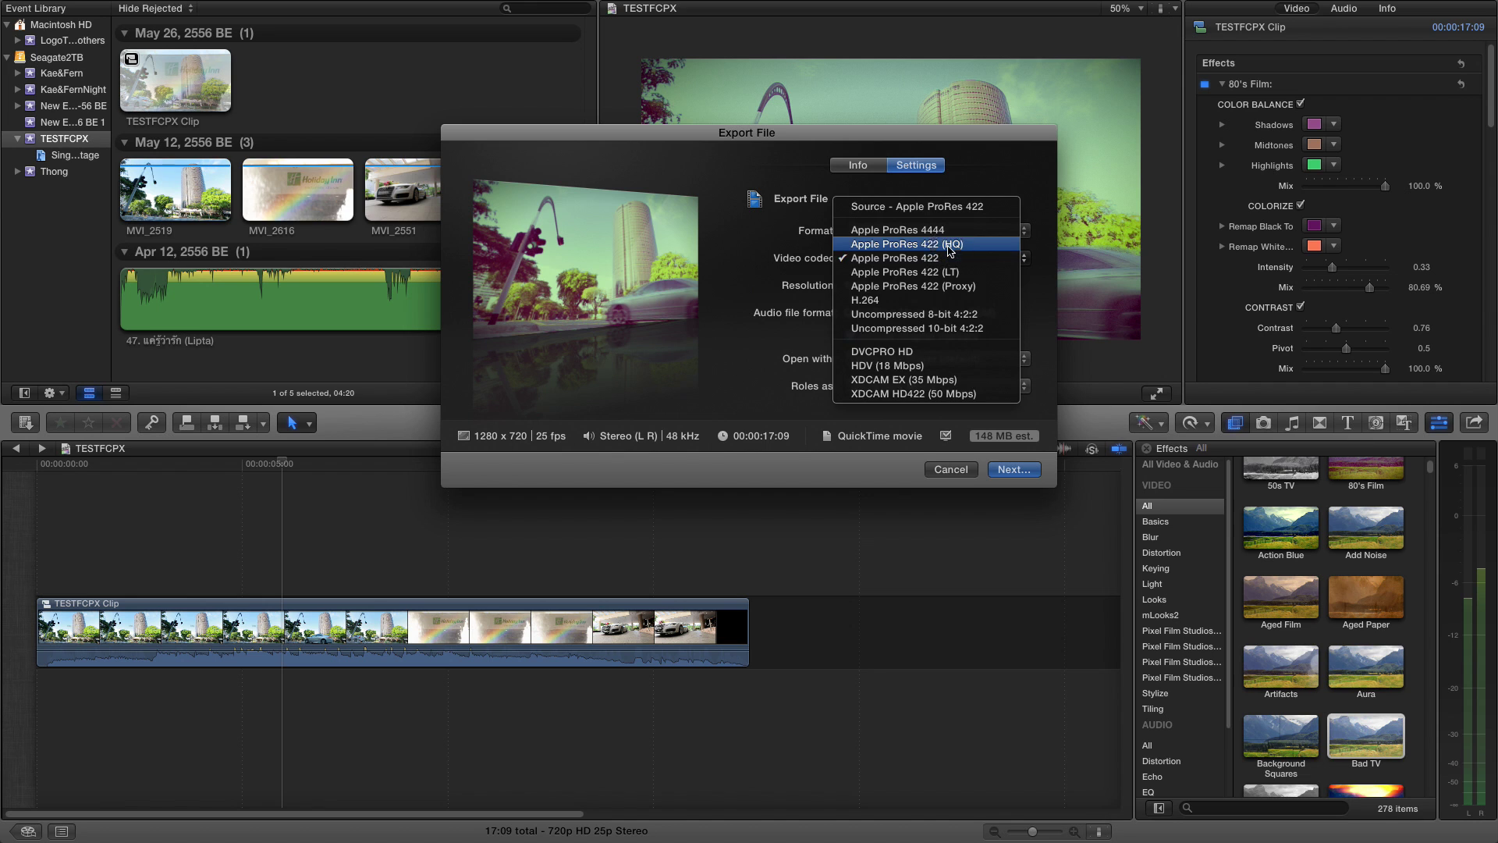
pyautogui.click(949, 245)
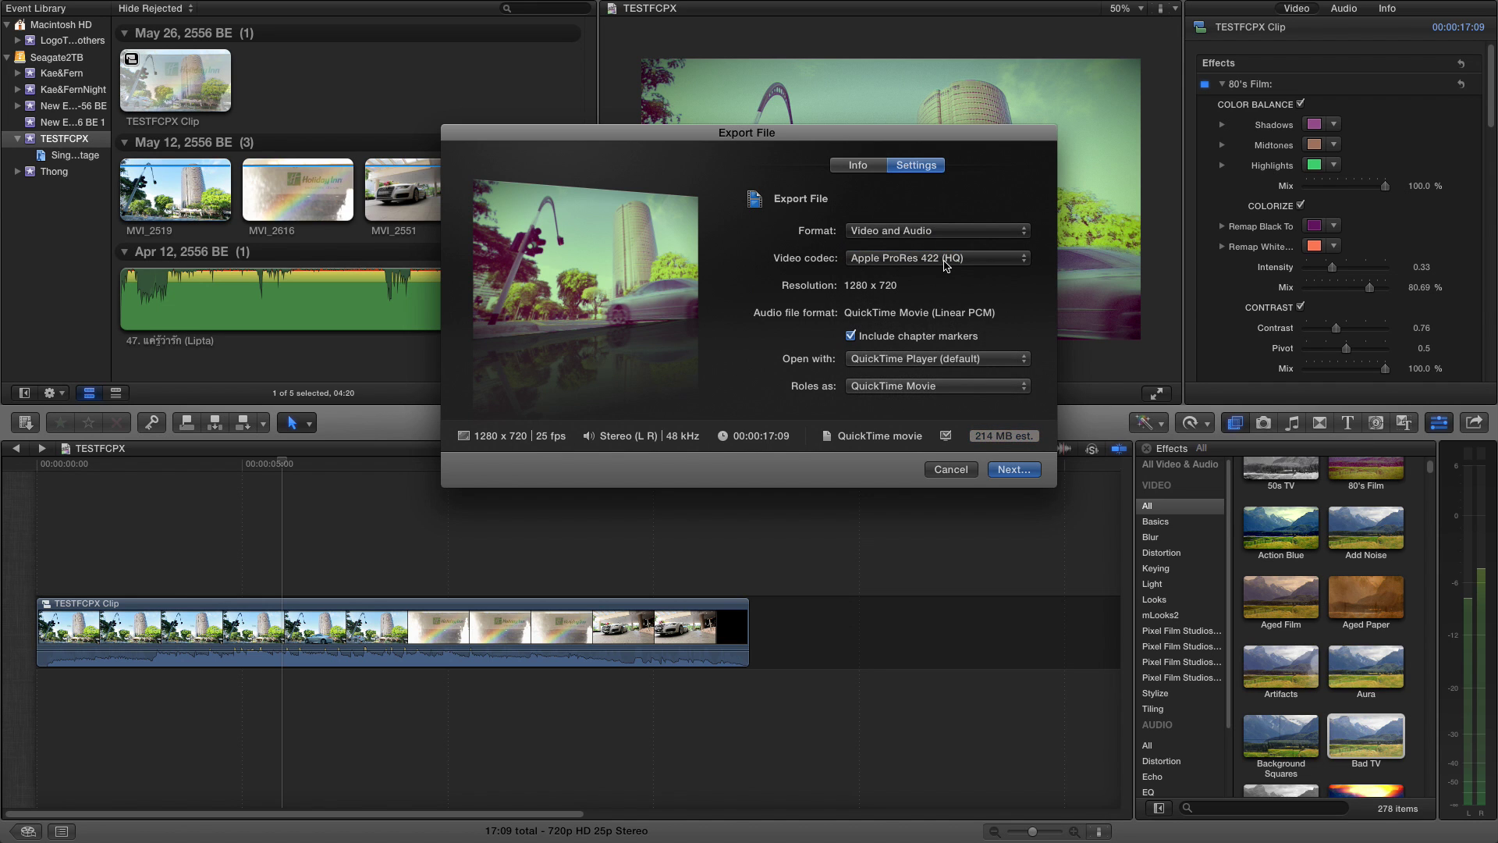
pyautogui.click(945, 263)
pyautogui.click(942, 260)
pyautogui.click(940, 267)
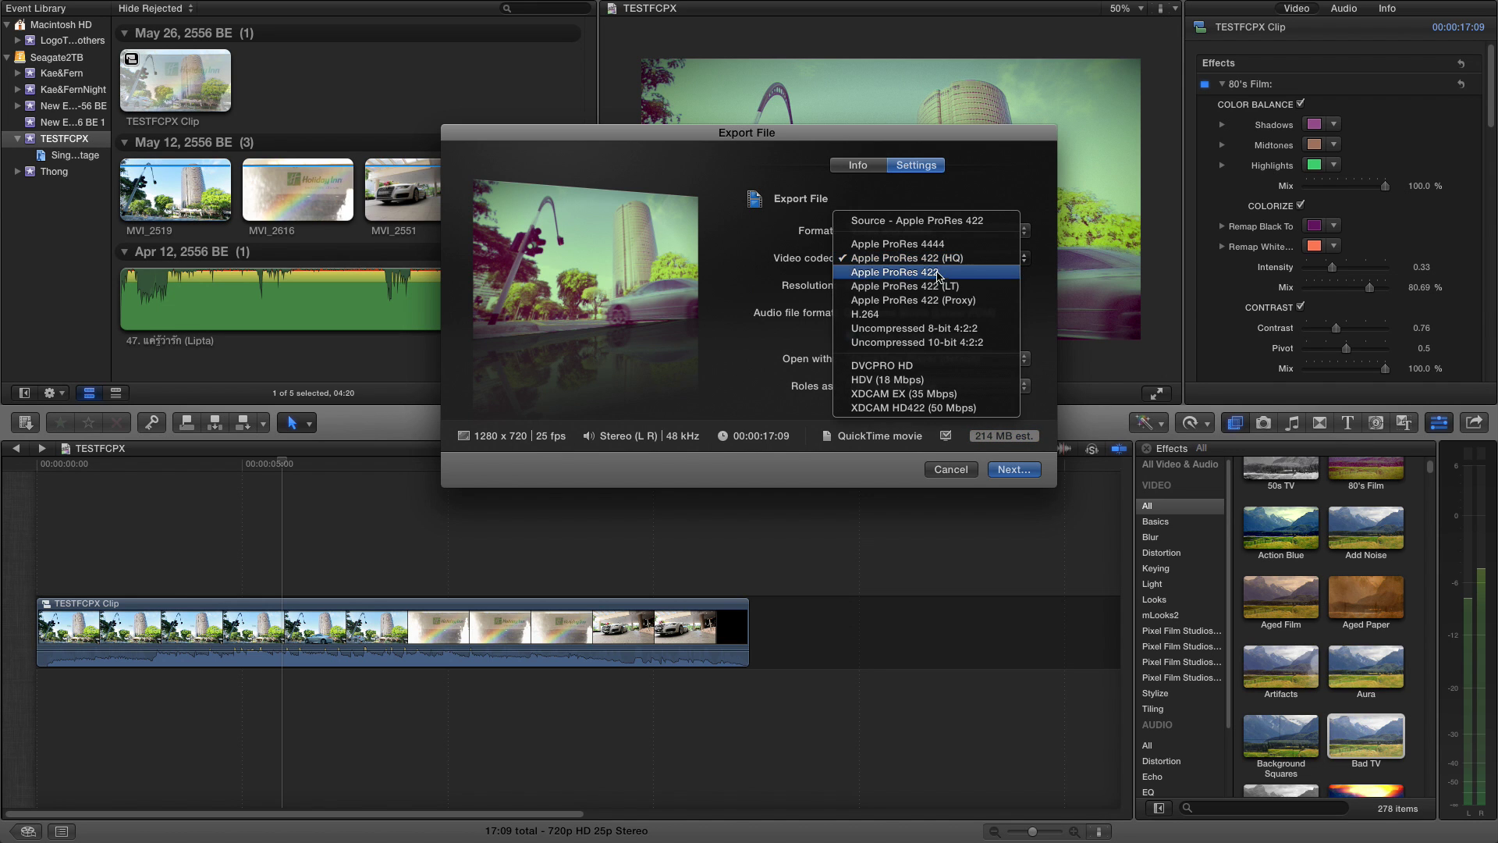
pyautogui.click(939, 273)
pyautogui.click(943, 265)
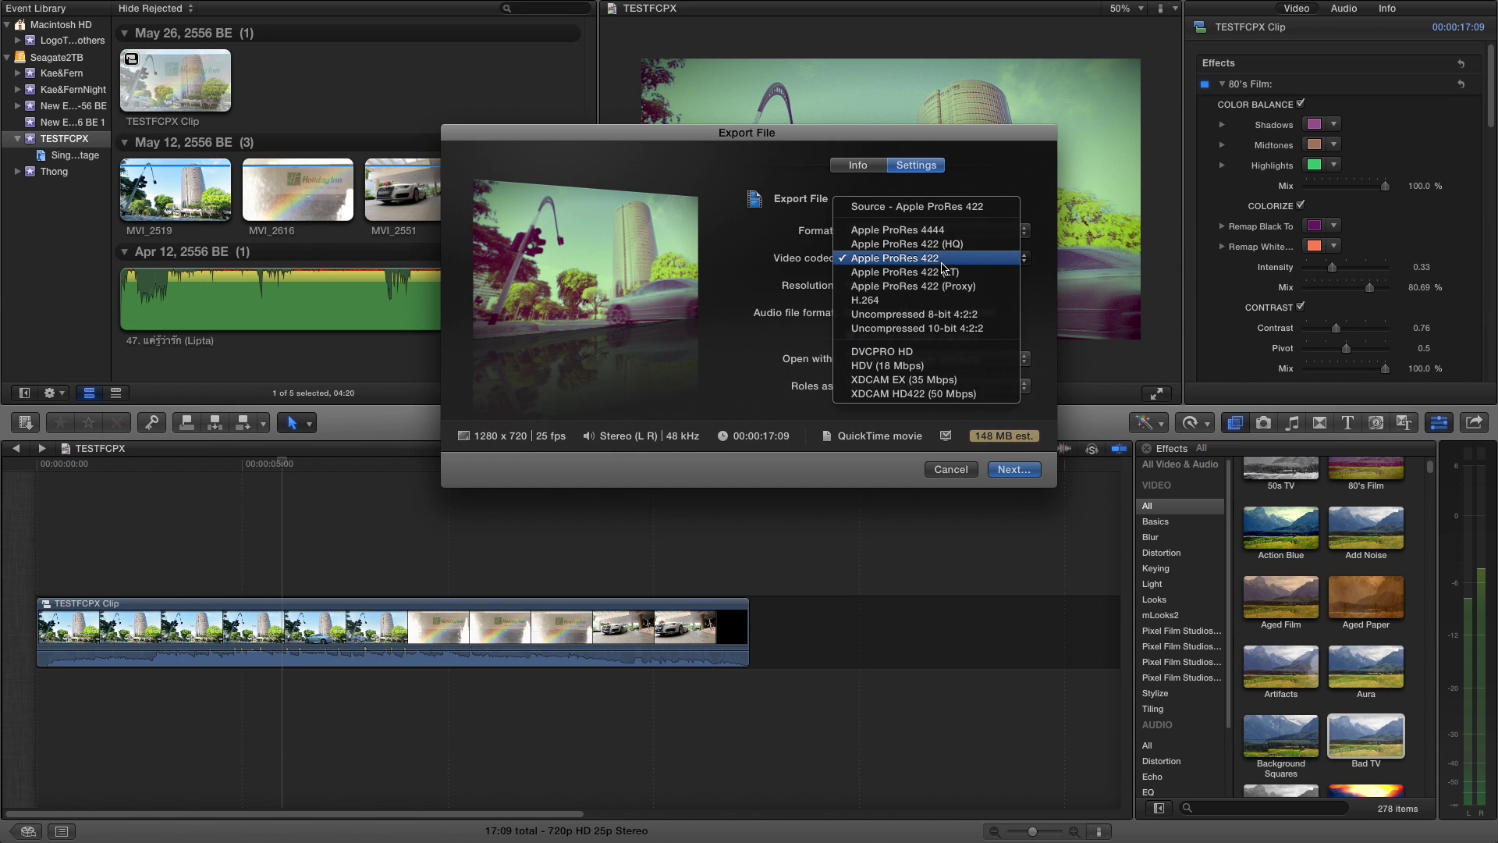
pyautogui.click(947, 244)
pyautogui.click(948, 260)
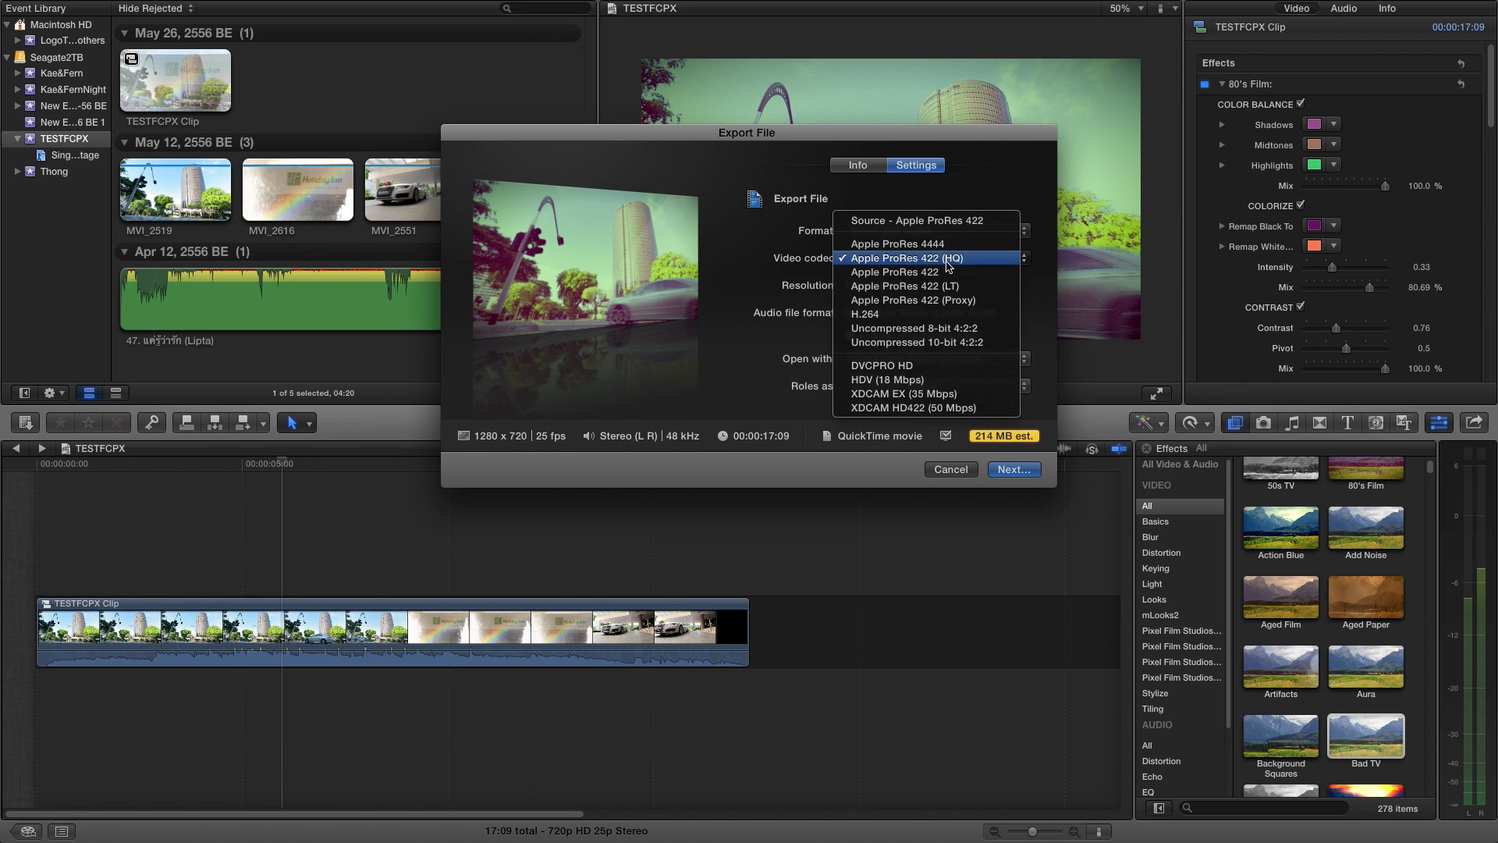
pyautogui.click(947, 271)
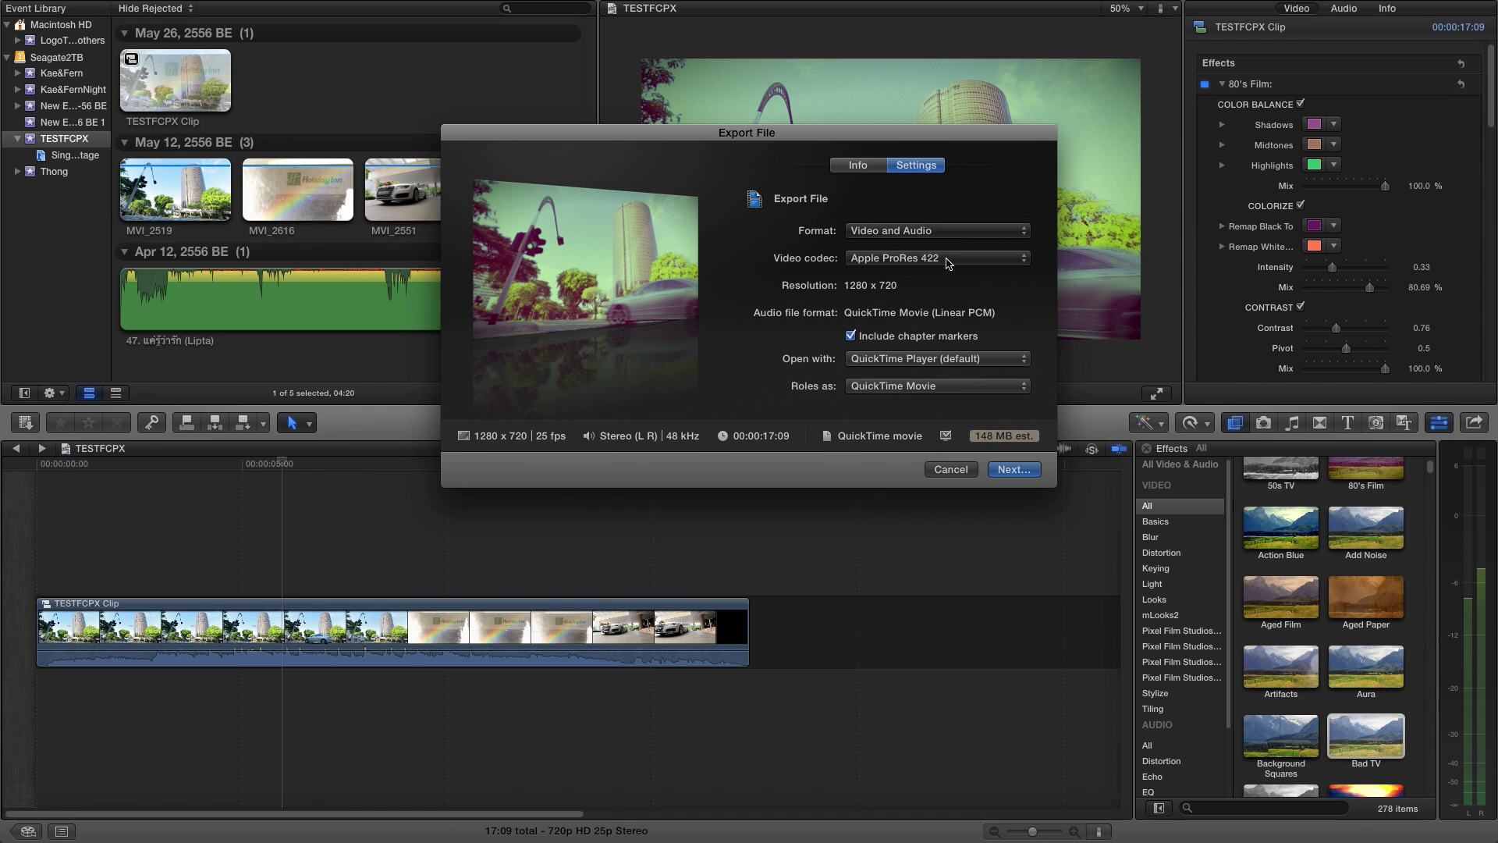
# Try H.264 as the video codec for the exported file.
pyautogui.click(941, 261)
pyautogui.click(944, 264)
pyautogui.click(944, 264)
pyautogui.click(944, 264)
pyautogui.click(944, 264)
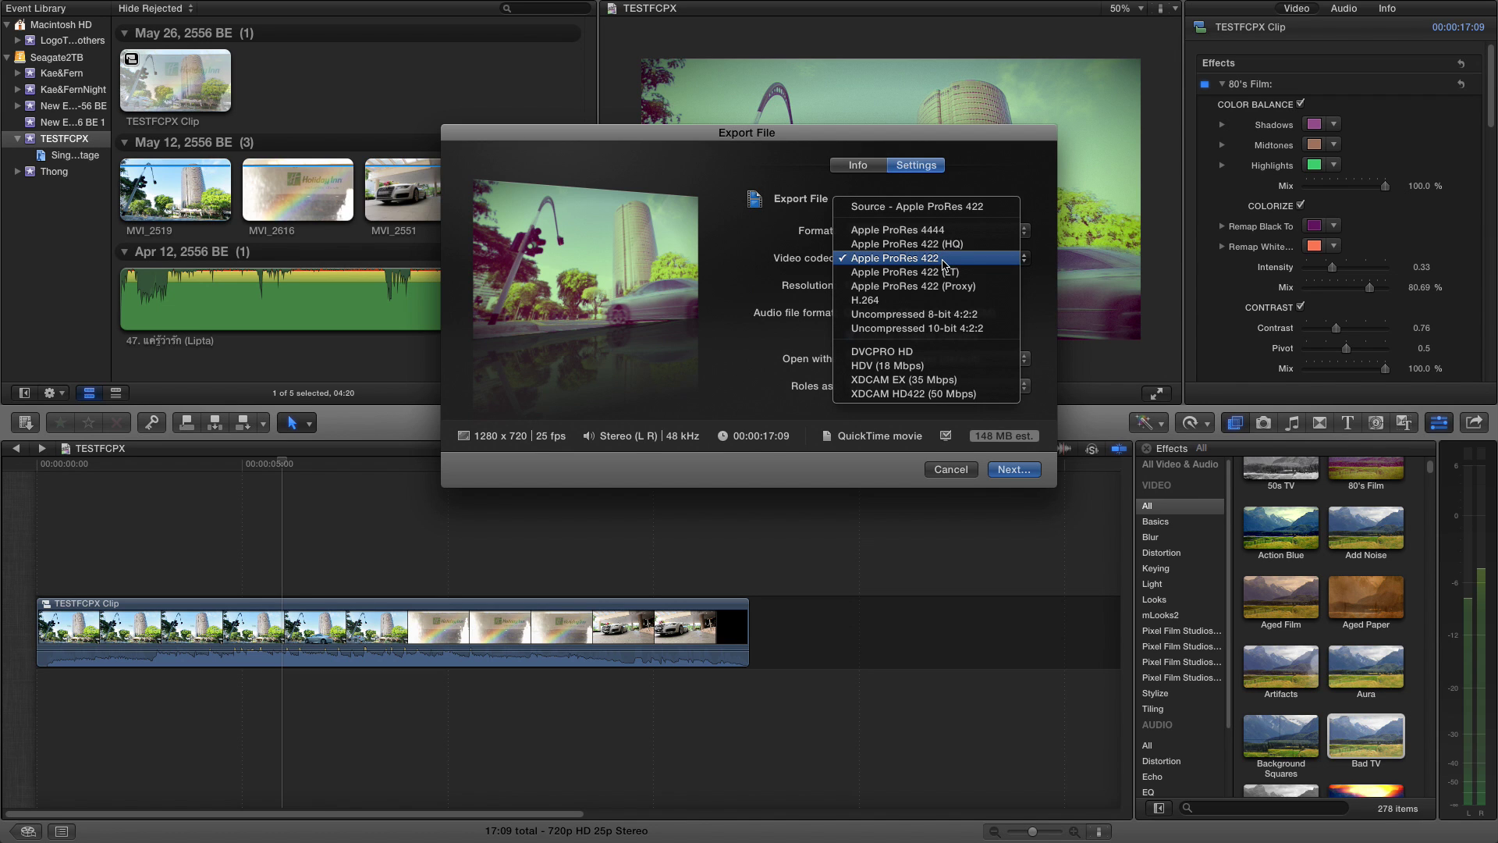
pyautogui.click(944, 264)
pyautogui.click(942, 259)
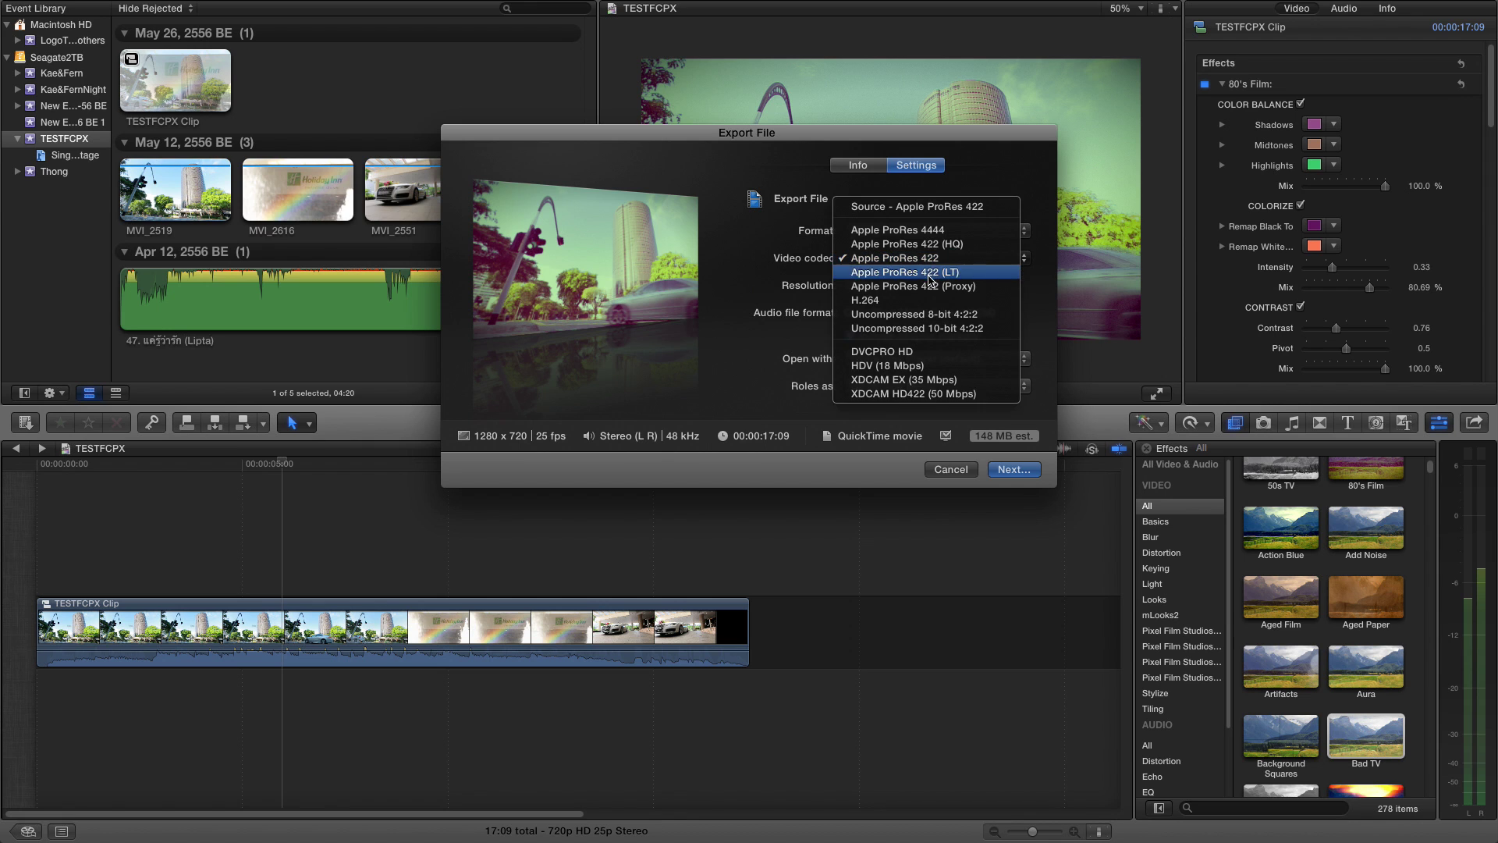
pyautogui.click(872, 302)
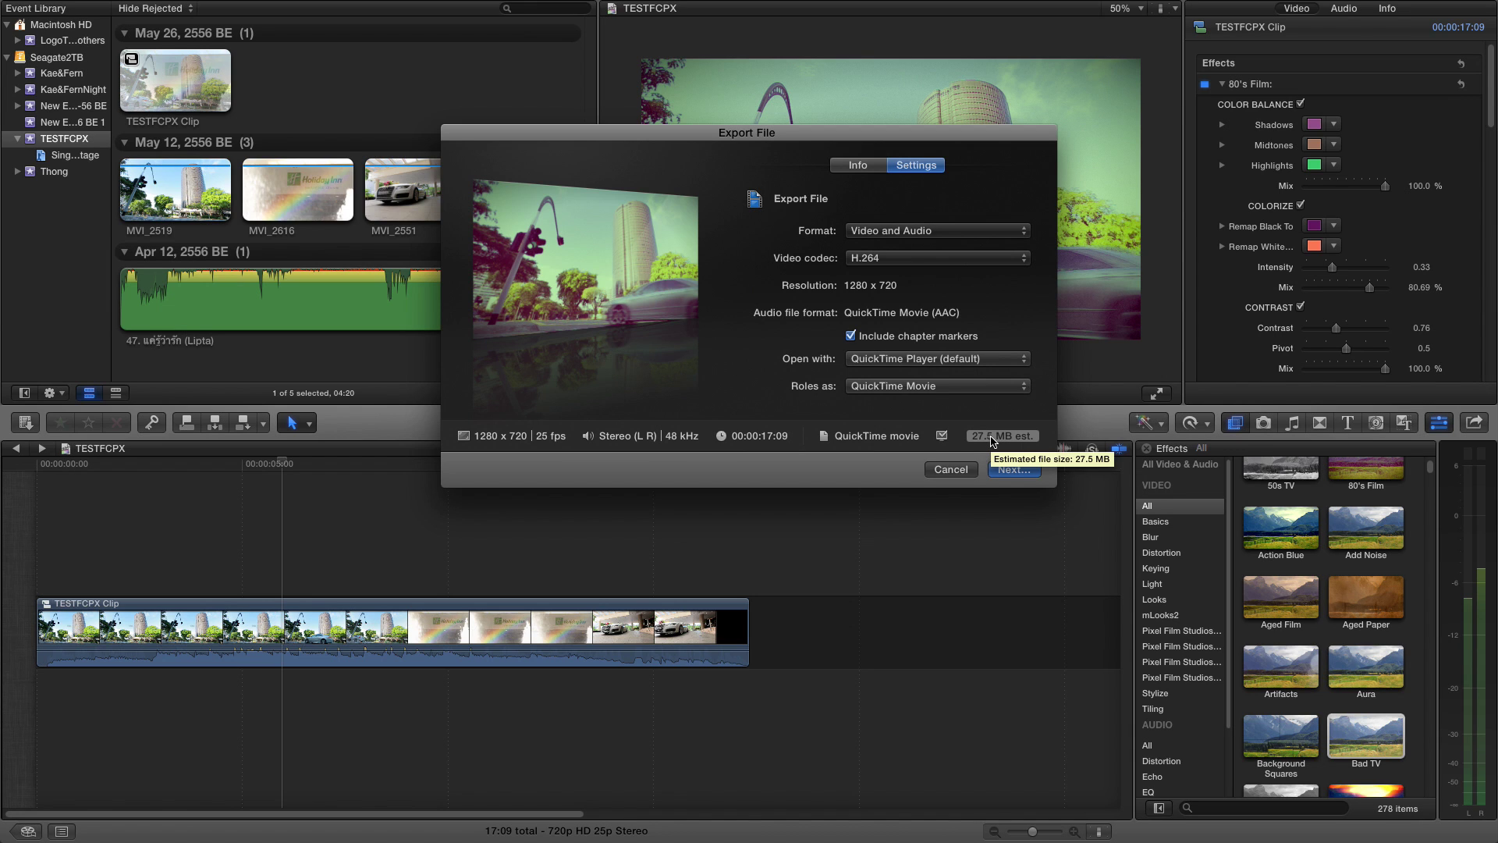
# Set the export's video codec back to Apple ProRes 422.
pyautogui.click(944, 260)
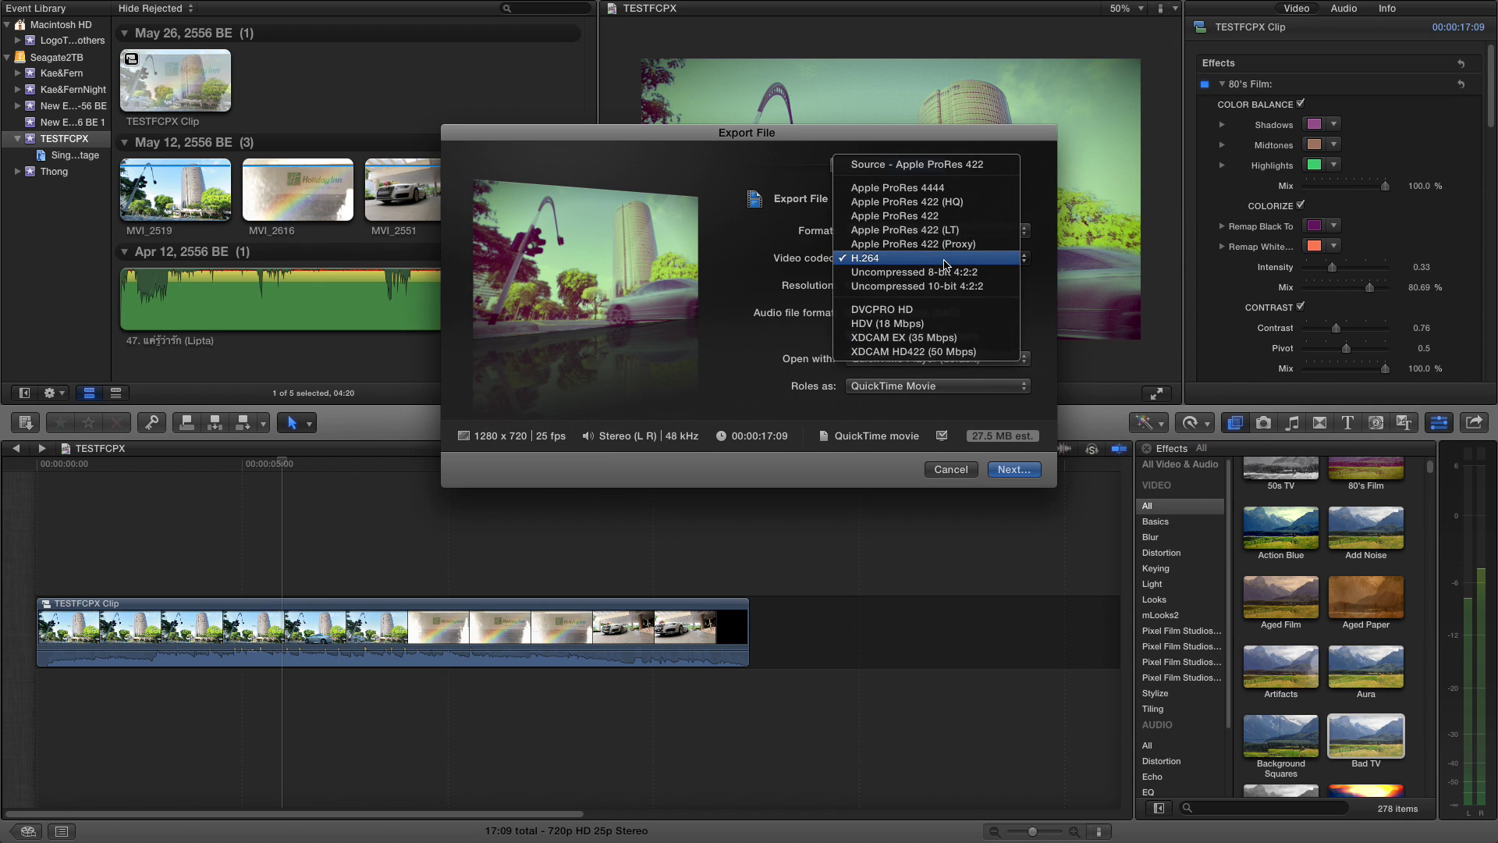
pyautogui.click(909, 219)
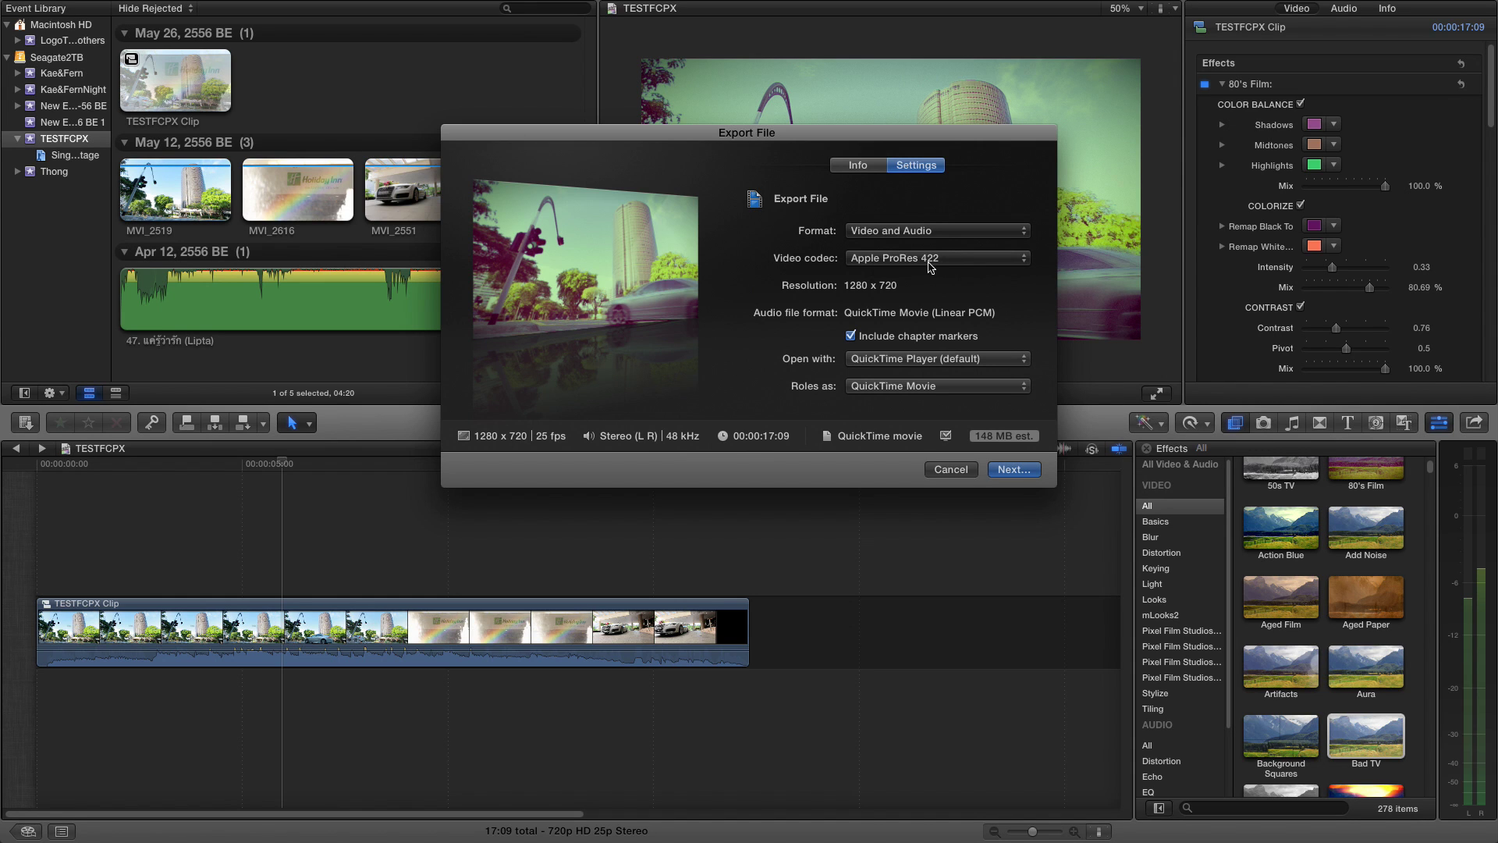
pyautogui.click(960, 269)
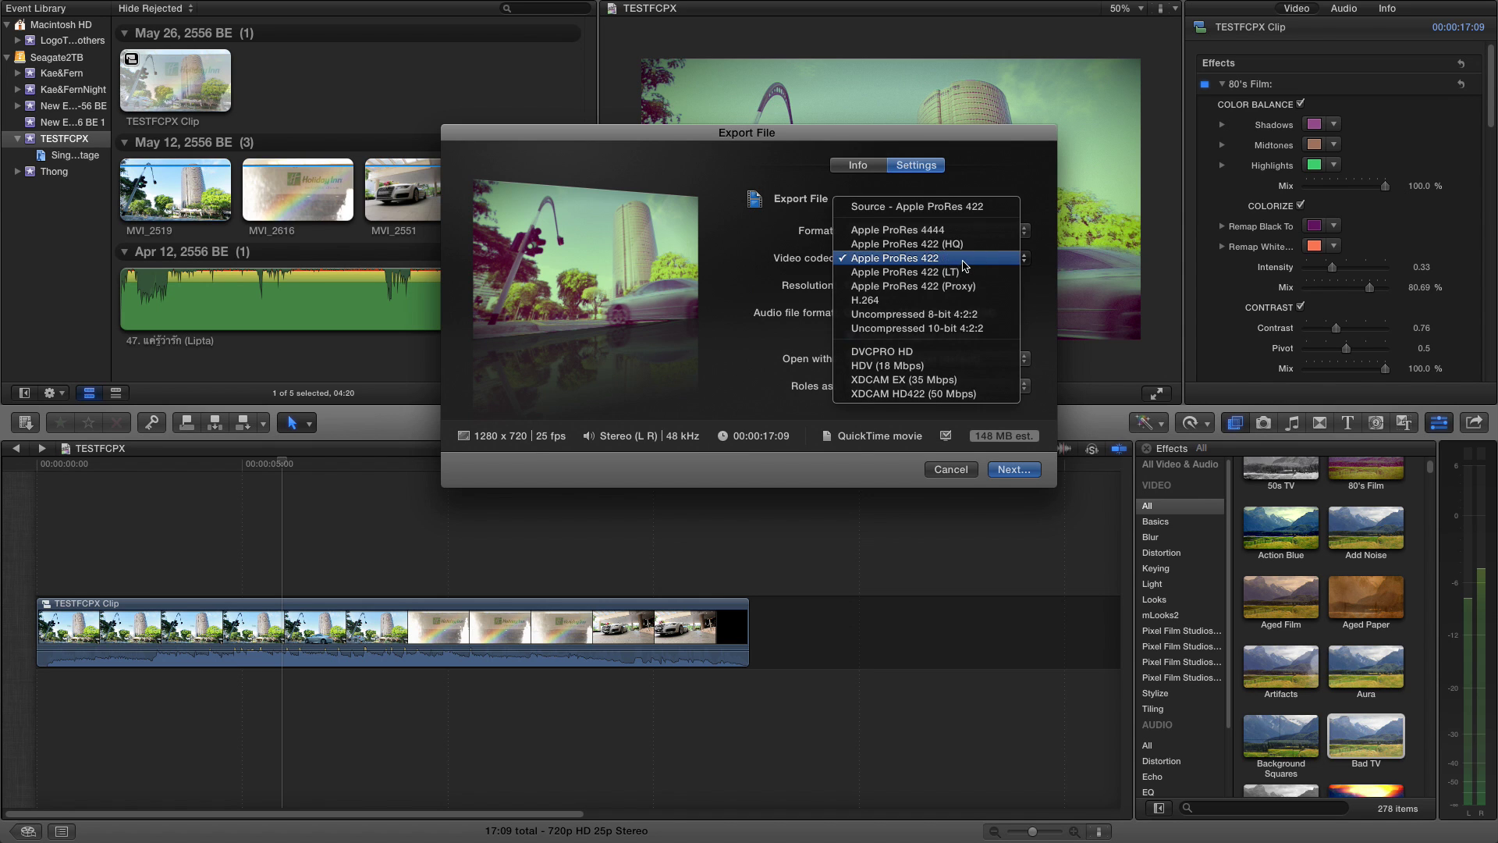
pyautogui.click(962, 267)
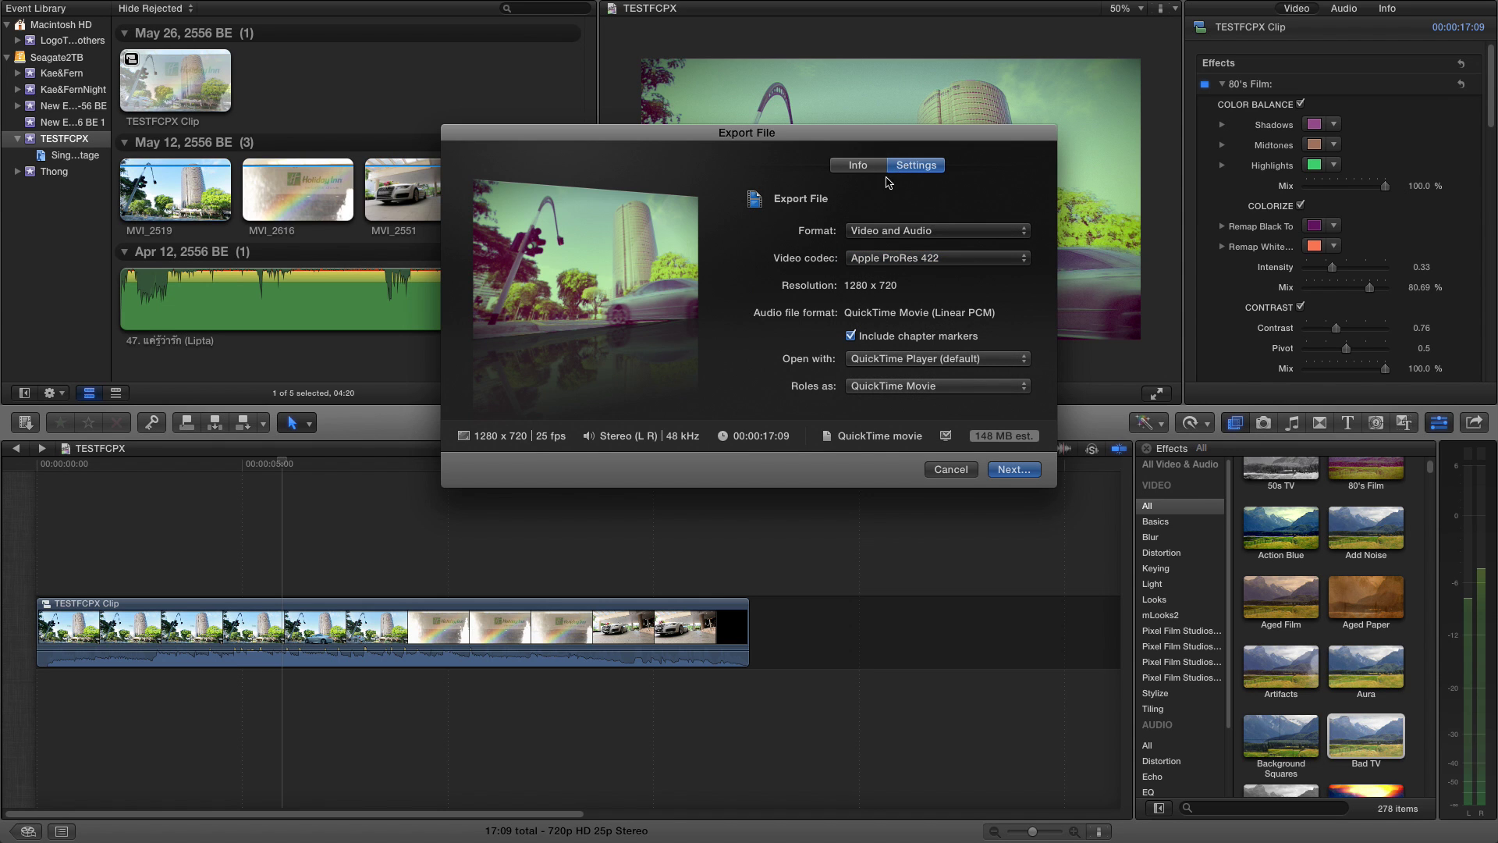
# Check the export info and save the movie to the Desktop as TESTFCPXshare.
pyautogui.click(858, 164)
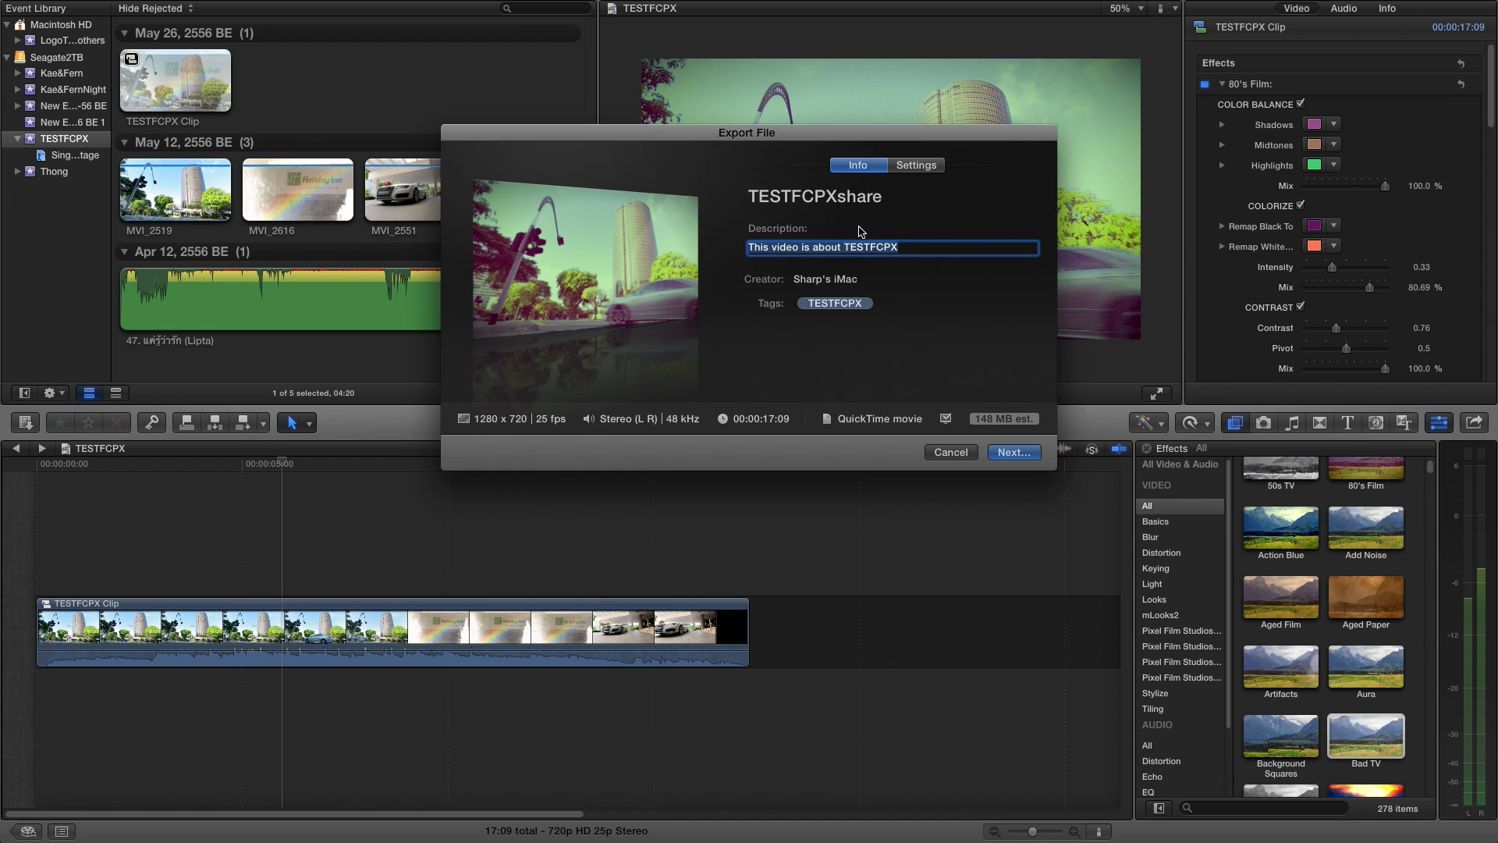
pyautogui.click(1006, 453)
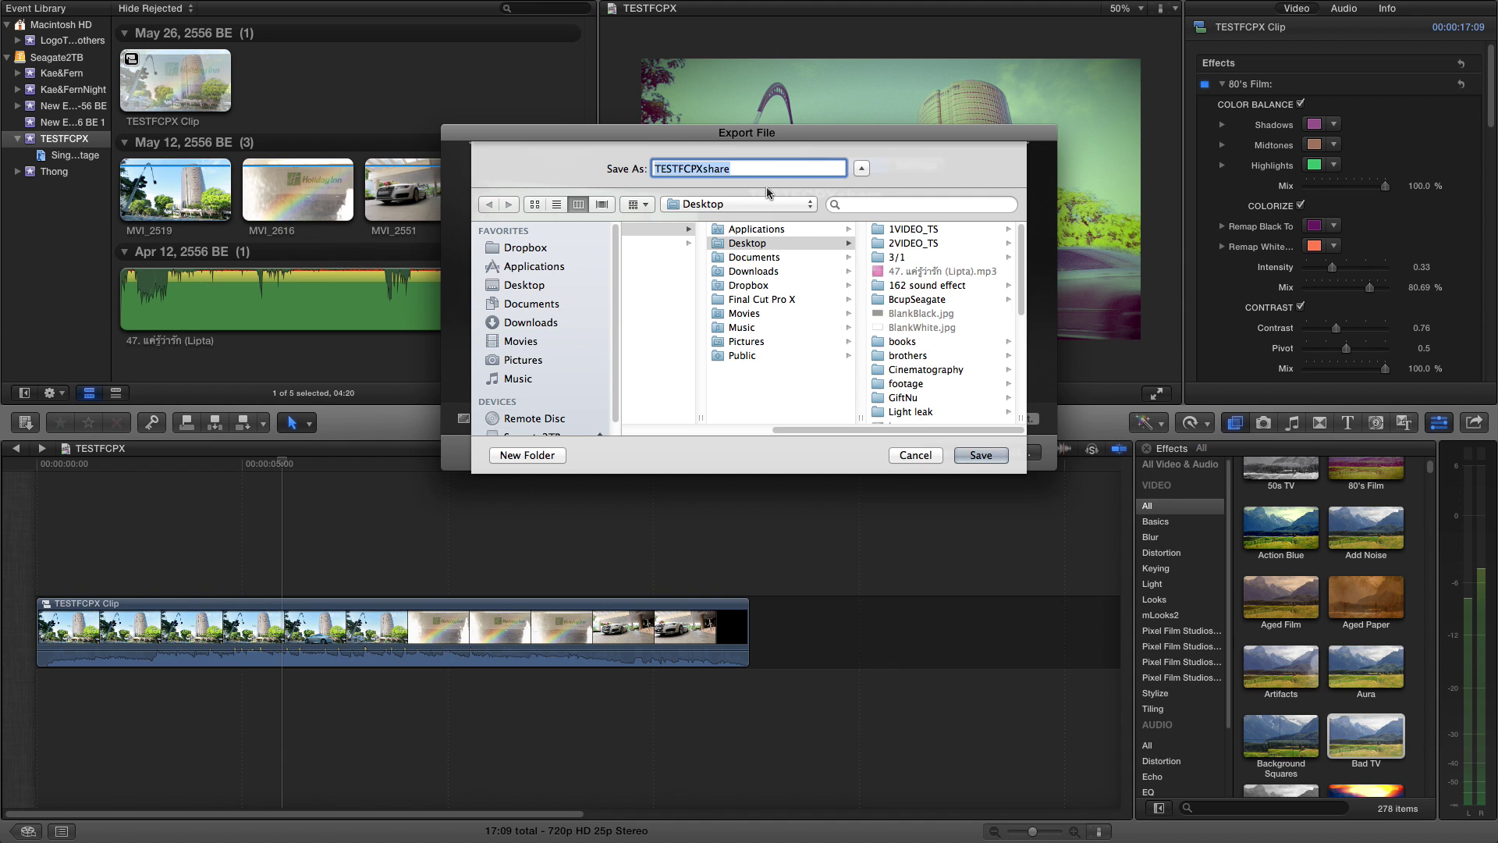
pyautogui.click(971, 457)
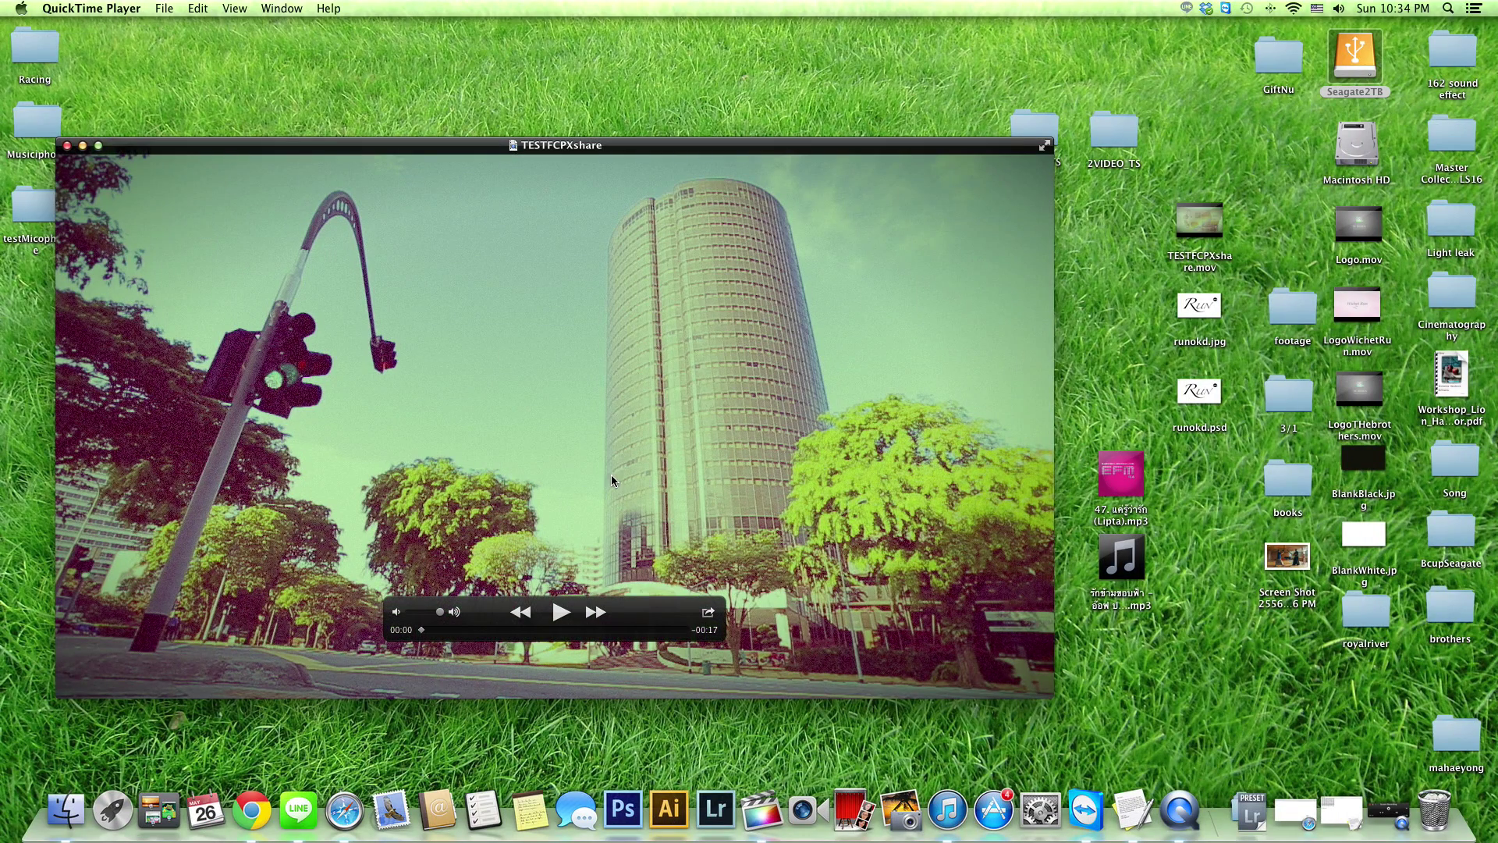
# Enlarge the exported TESTFCPXshare movie in QuickTime Player, play it back, and close it.
pyautogui.moveTo(472, 148); pyautogui.dragTo(508, 26)
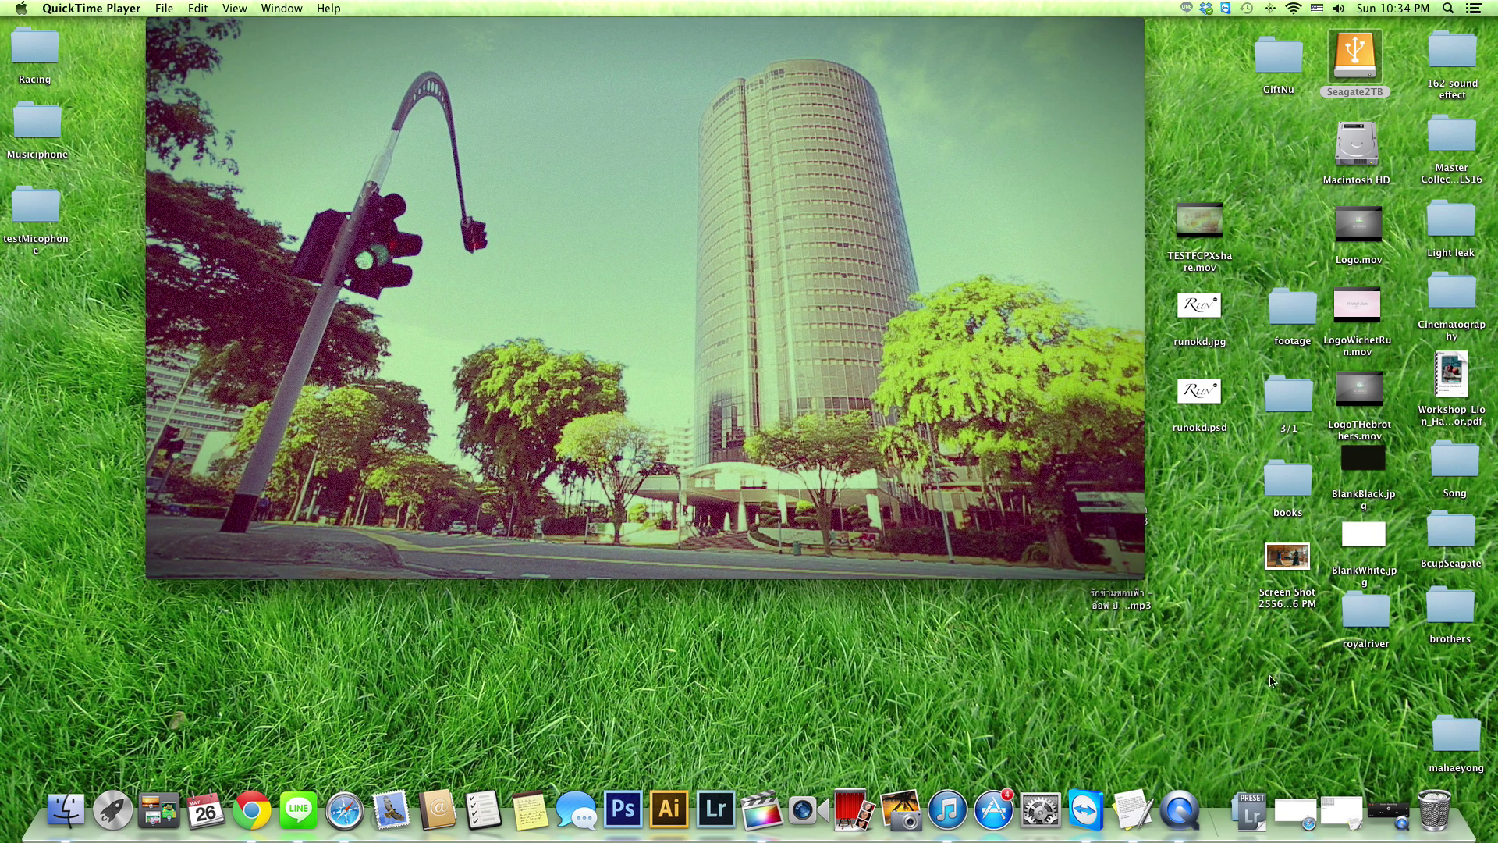
pyautogui.doubleClick(679, 25)
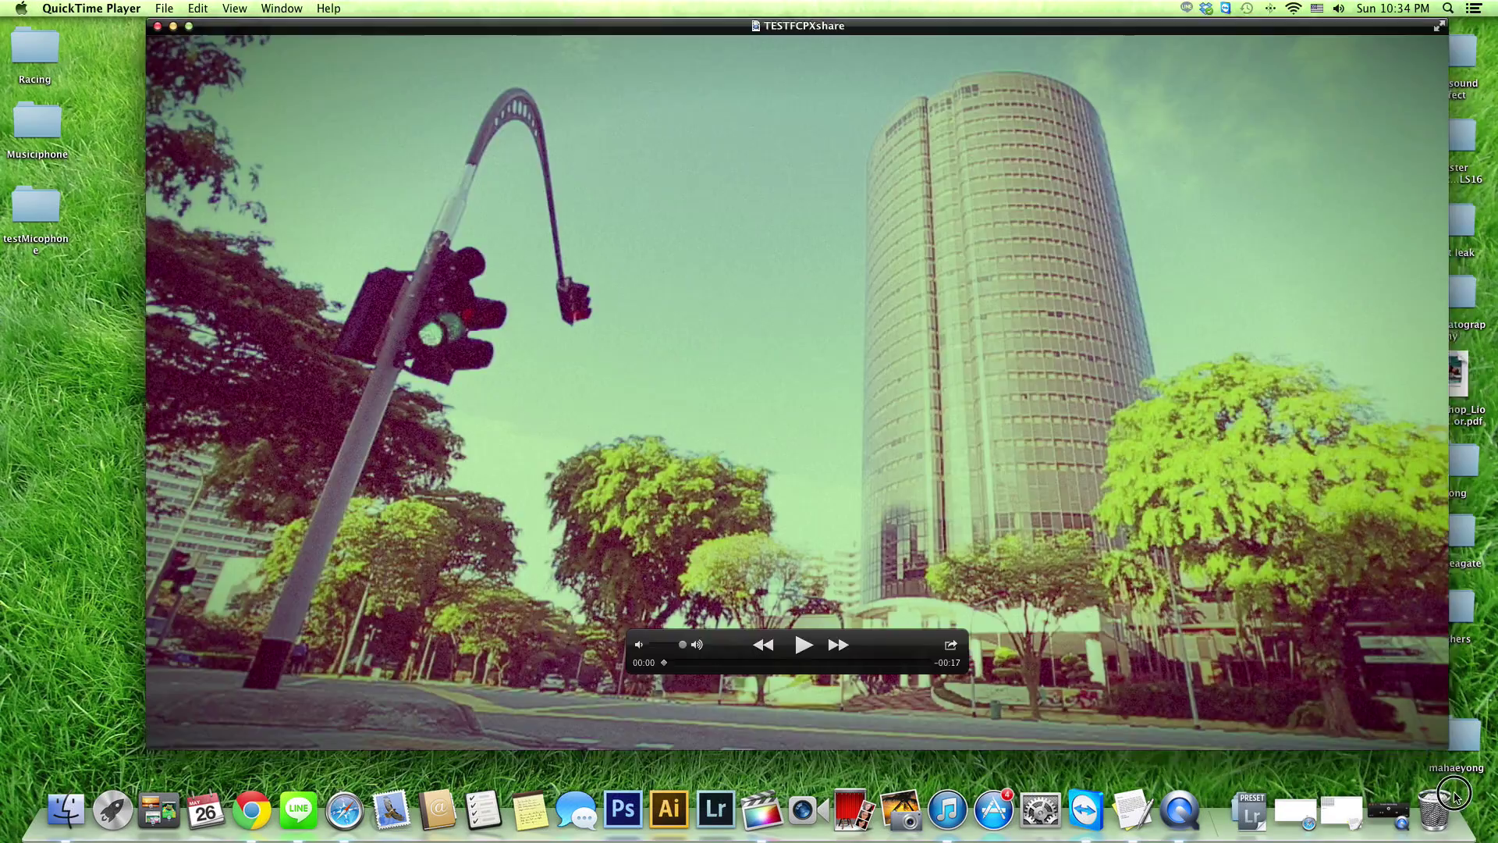
pyautogui.moveTo(678, 23); pyautogui.dragTo(637, 25)
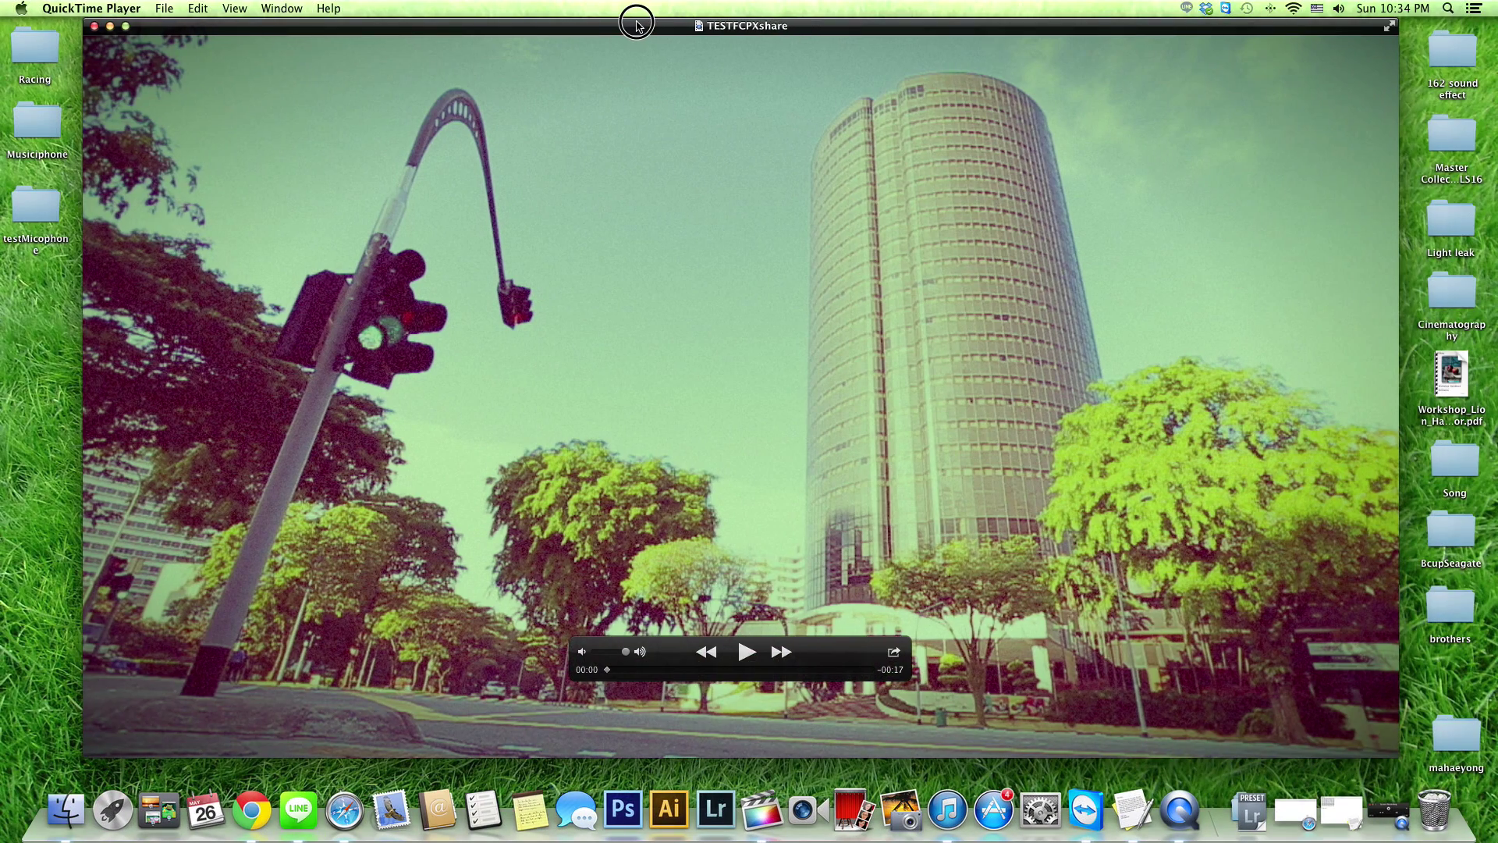
pyautogui.click(742, 652)
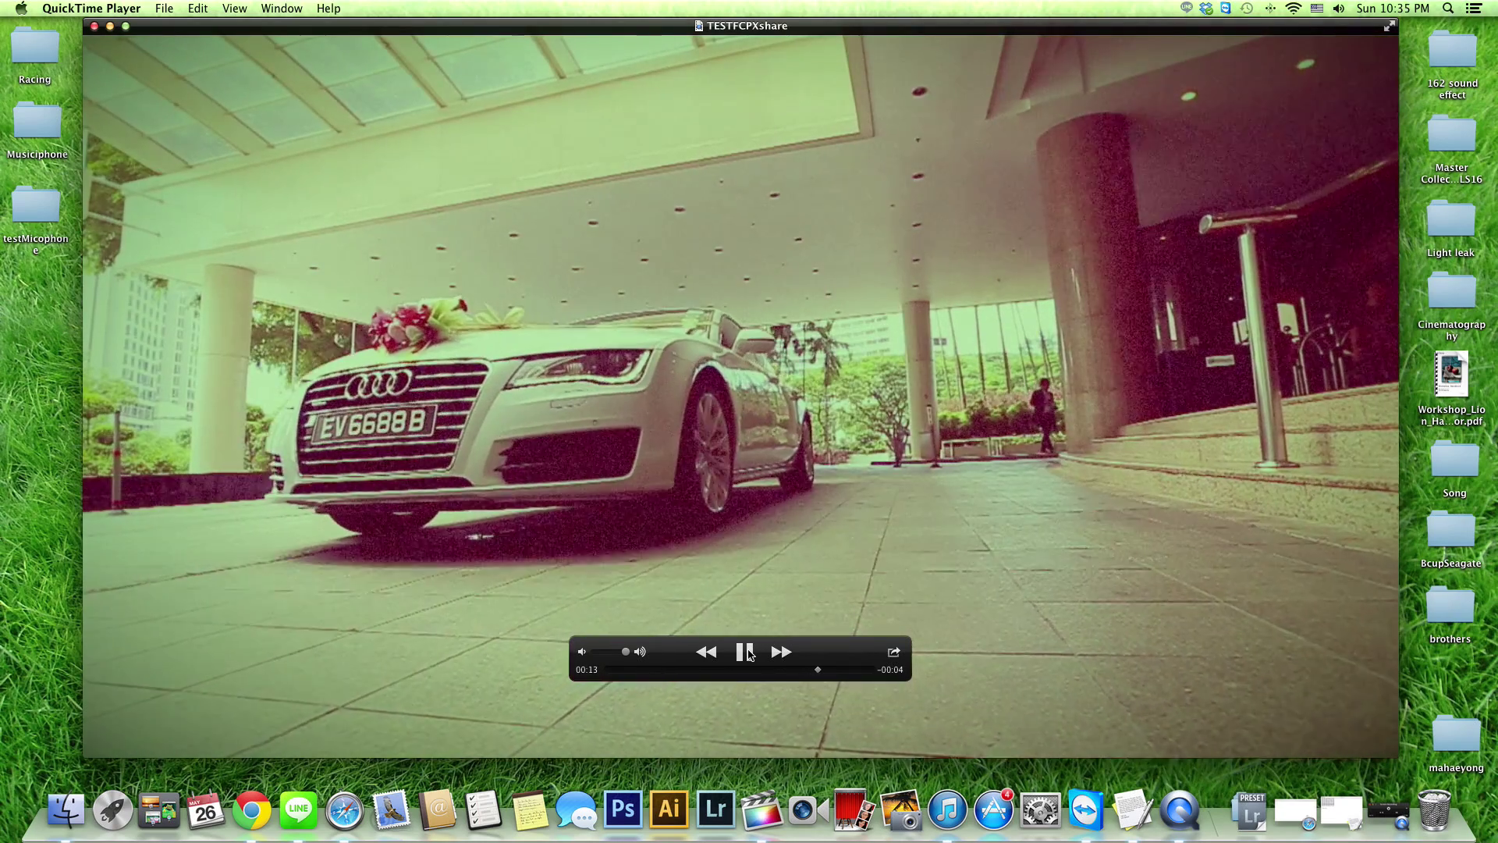
pyautogui.click(745, 652)
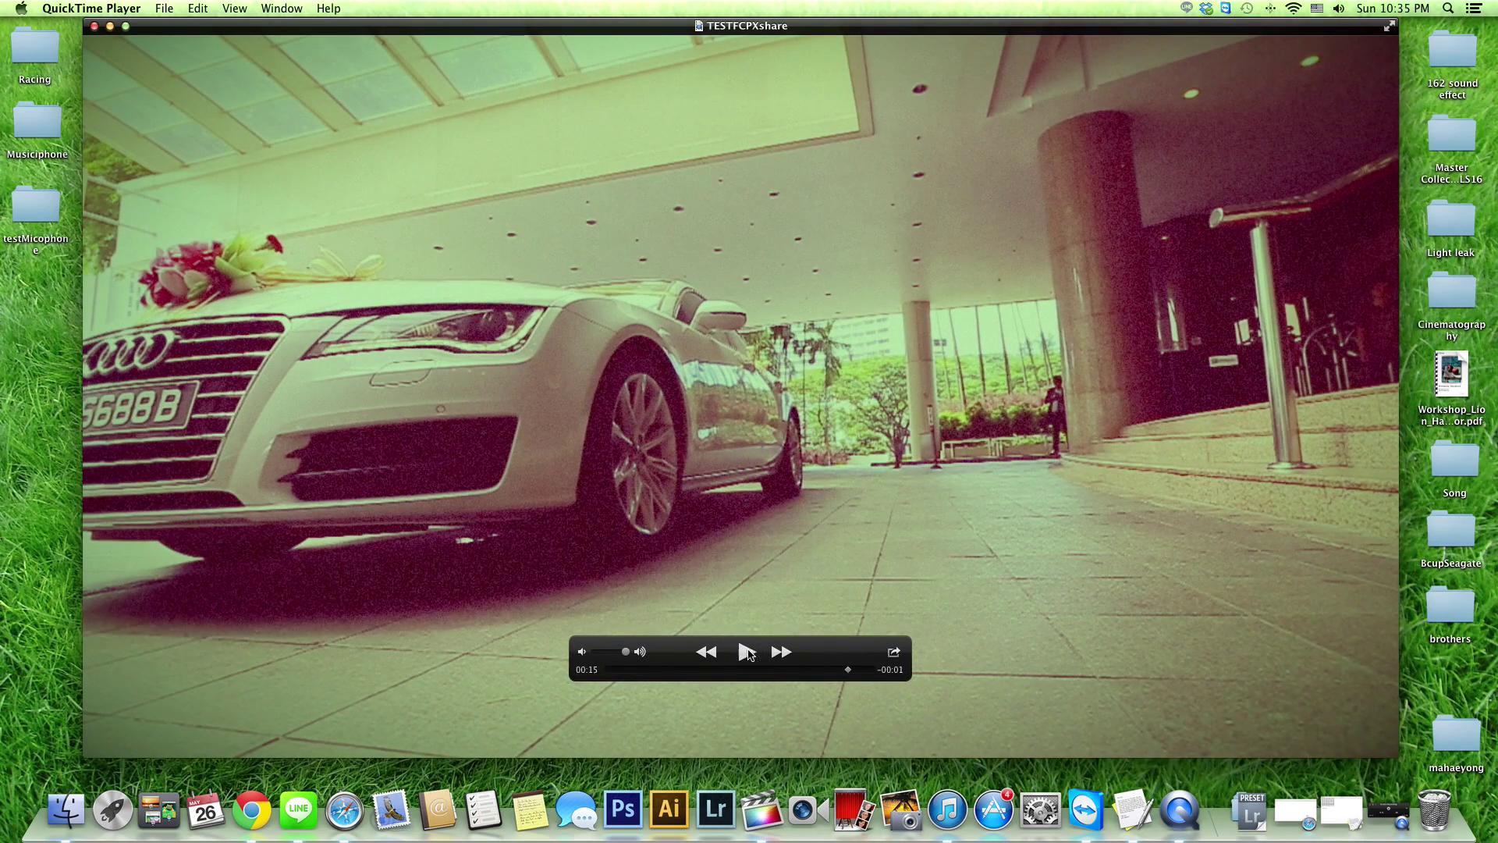
pyautogui.click(96, 26)
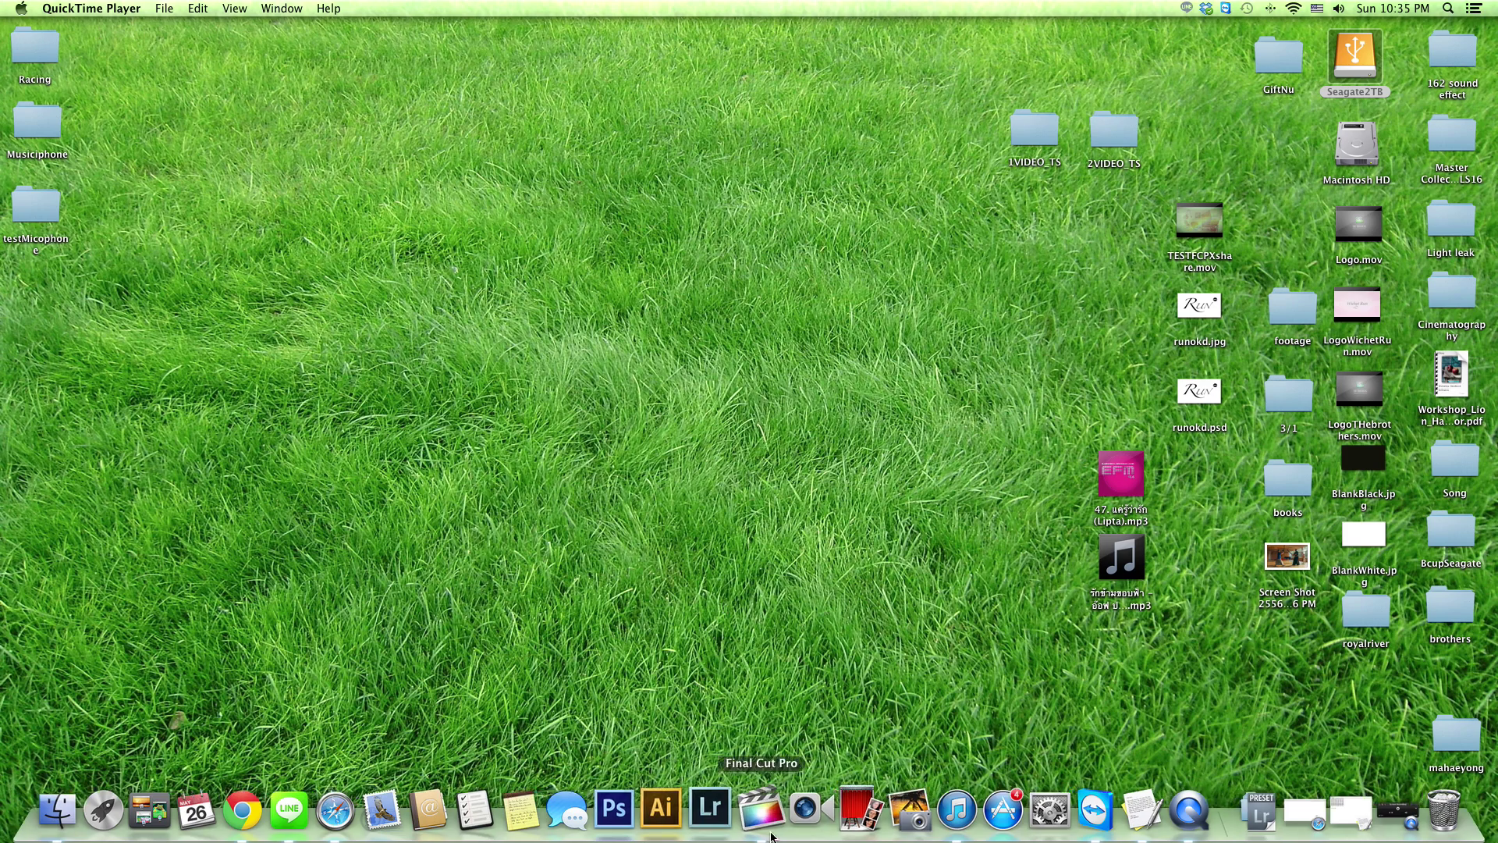
# Switch back to Final Cut Pro and quit it.
pyautogui.click(756, 806)
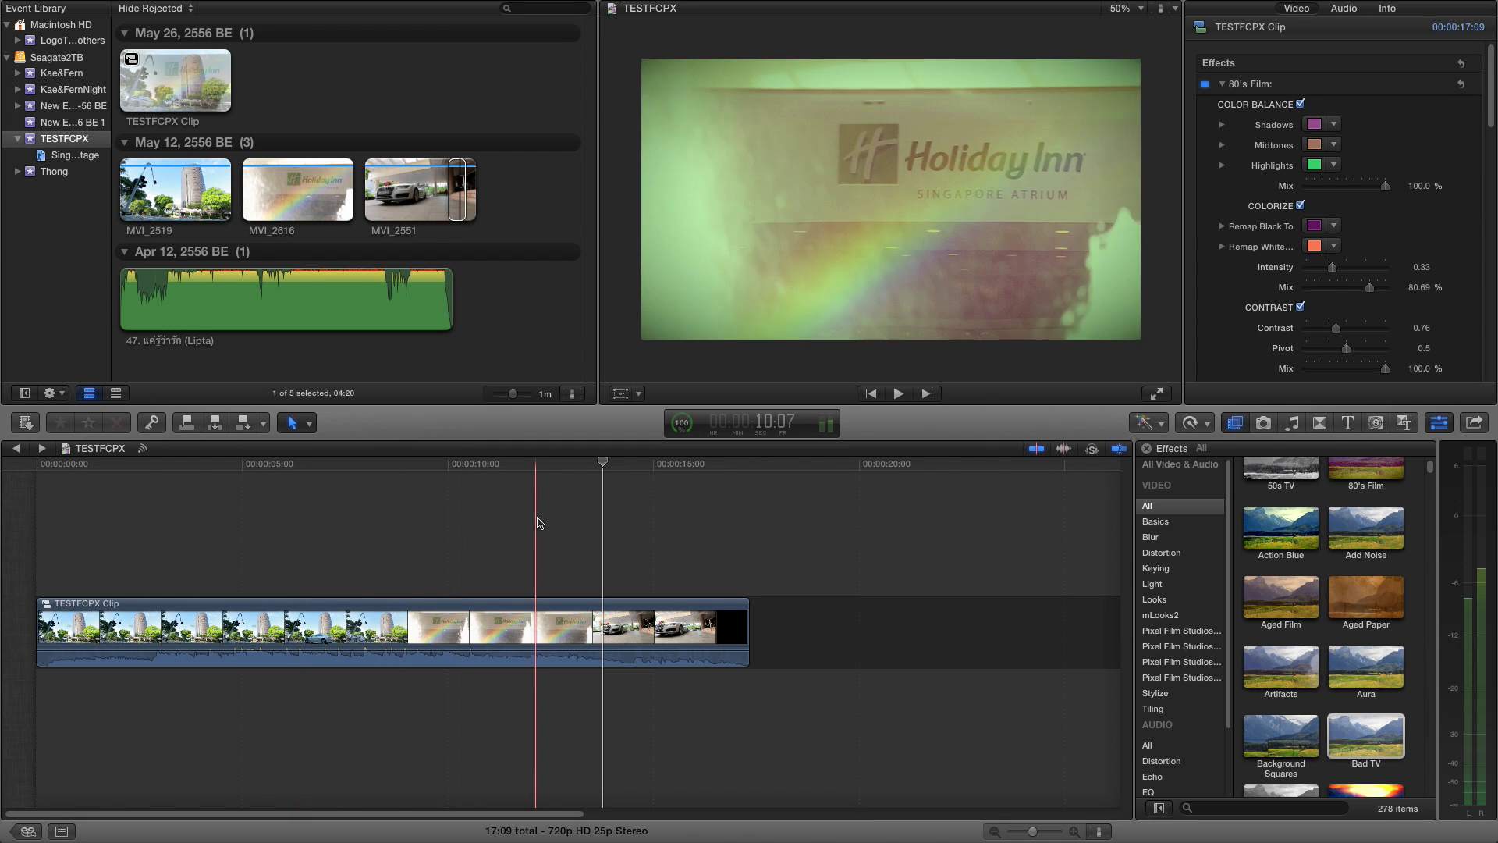
pyautogui.moveTo(4, 7)
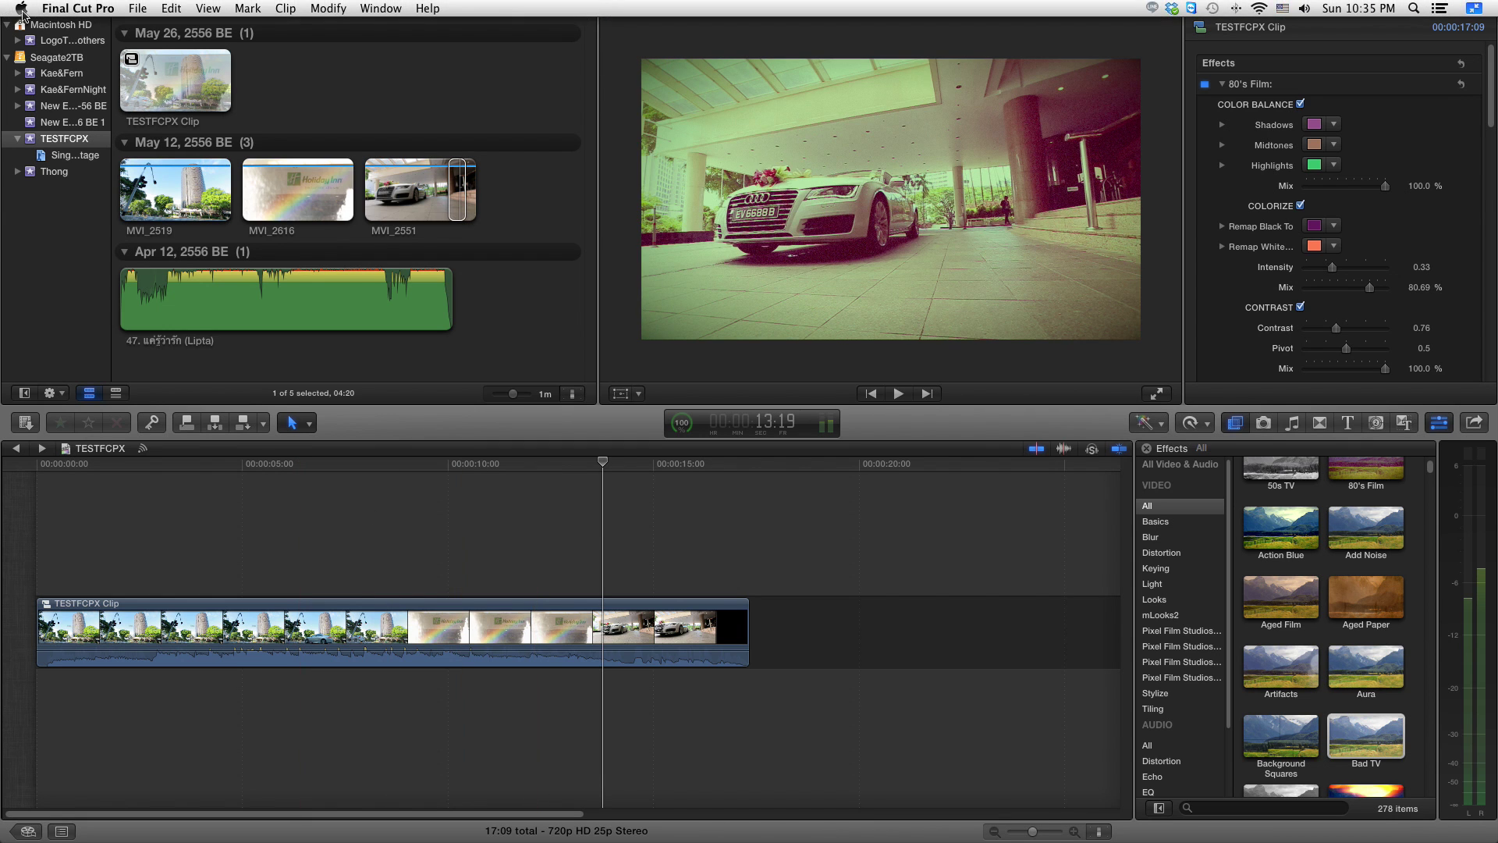
pyautogui.click(23, 8)
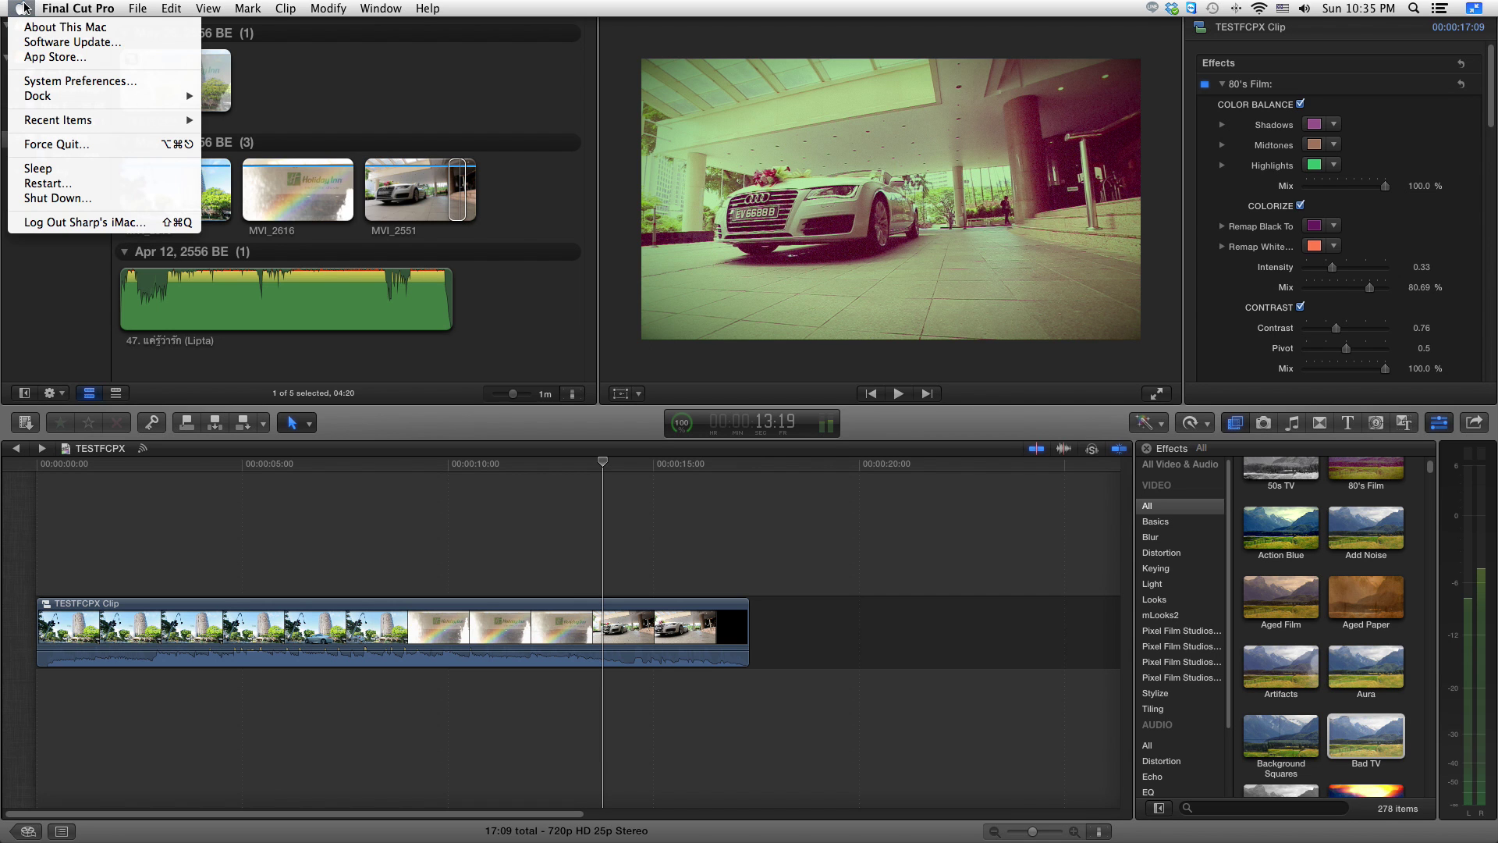
pyautogui.press('Escape')
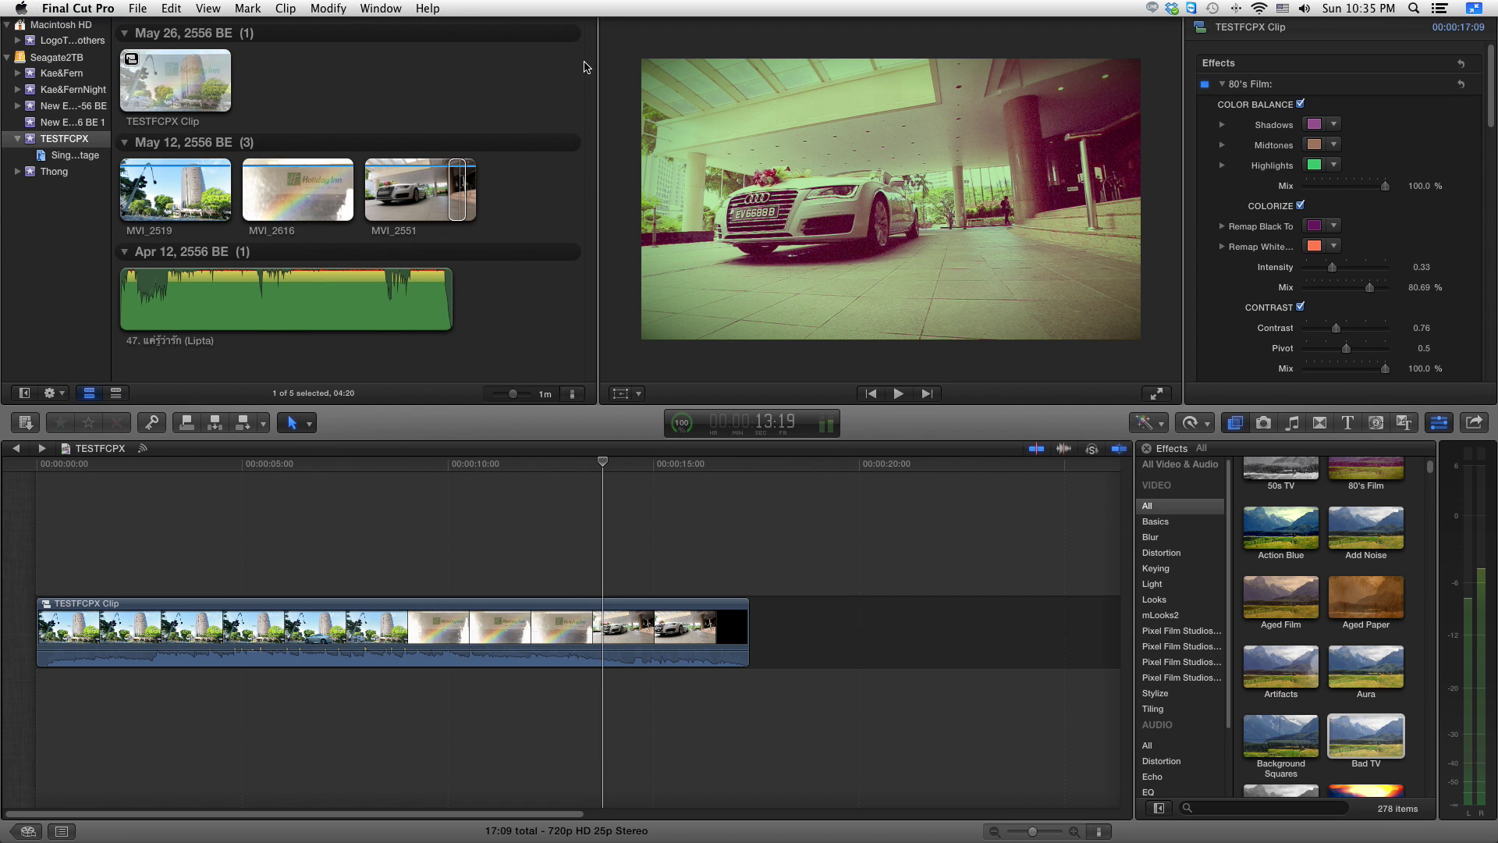
pyautogui.press('super+1')
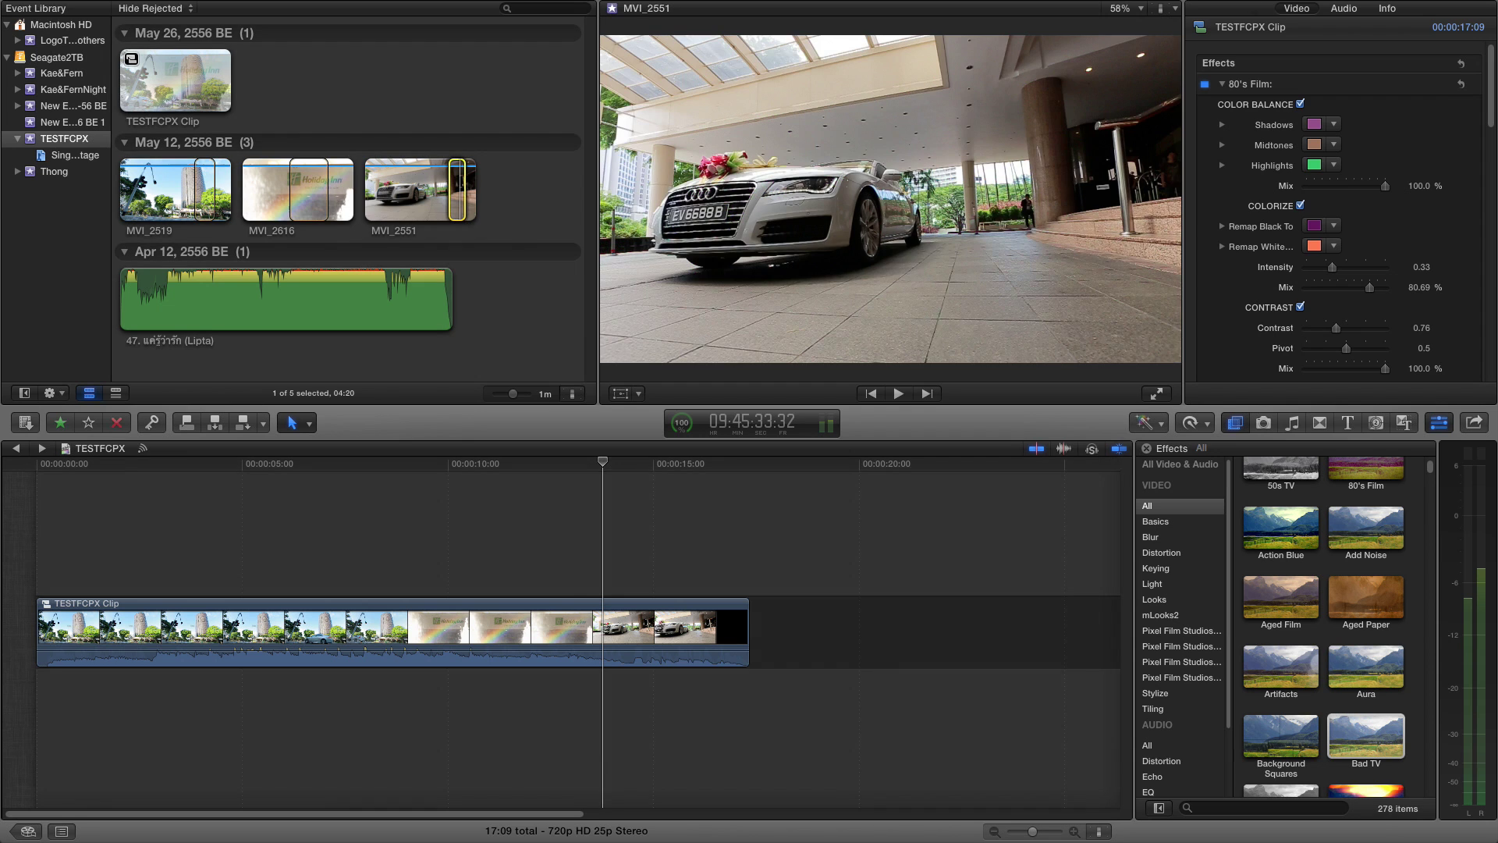
pyautogui.click(59, 9)
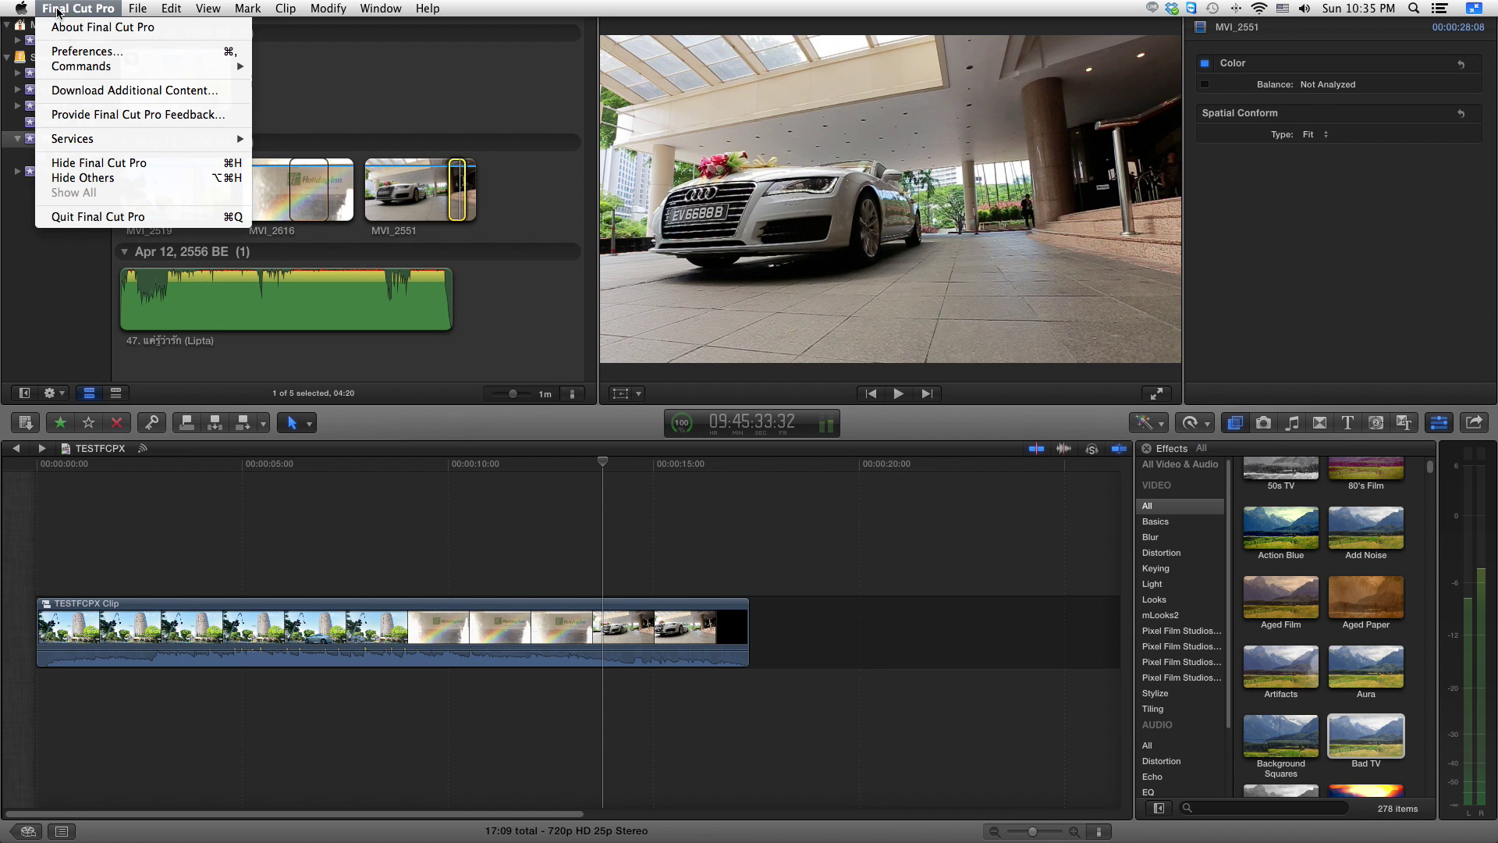
pyautogui.click(127, 227)
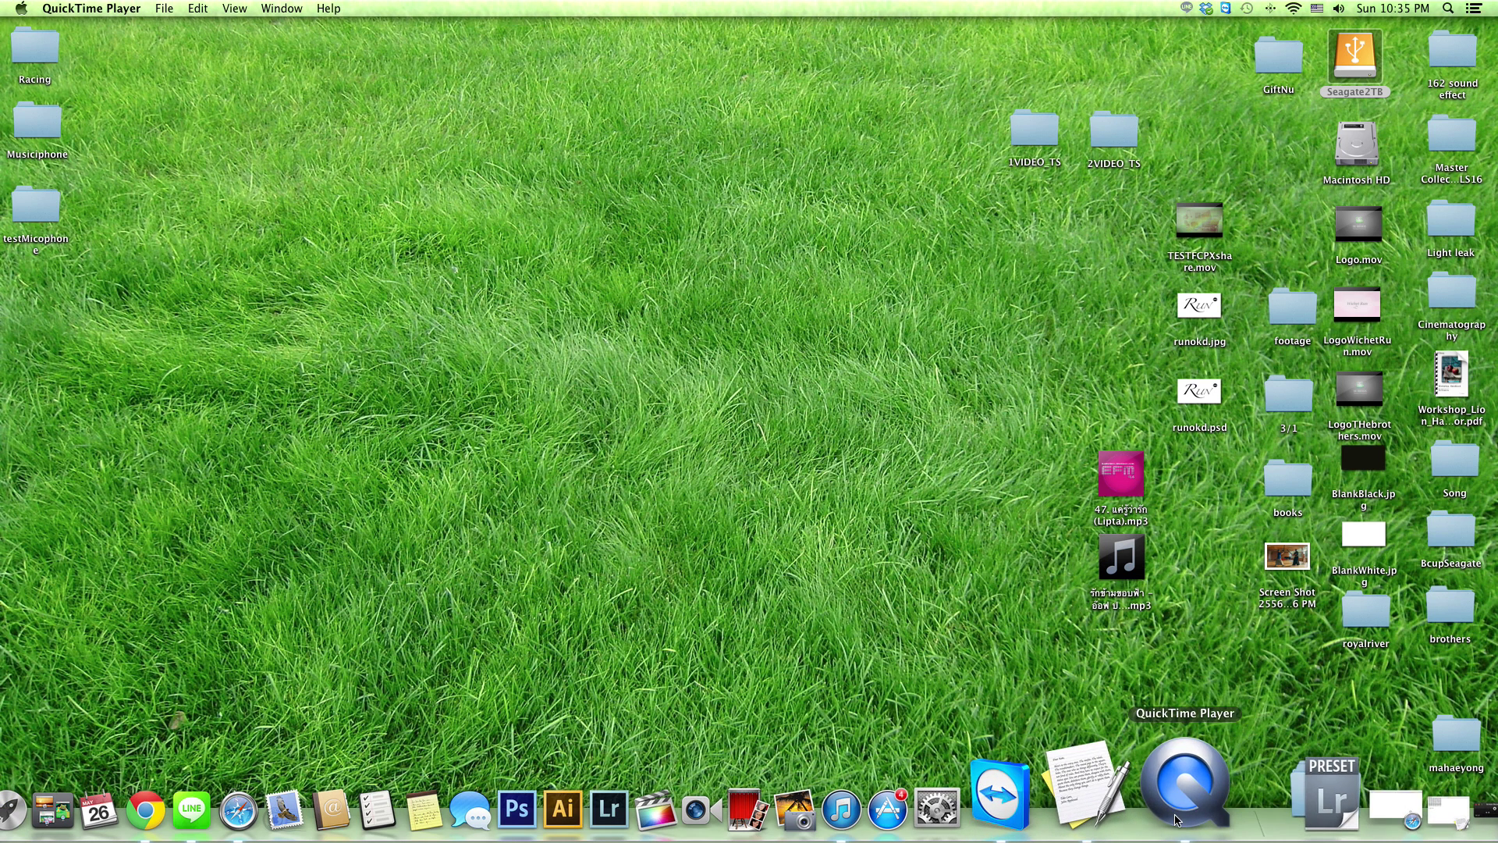
pyautogui.rightClick(1182, 807)
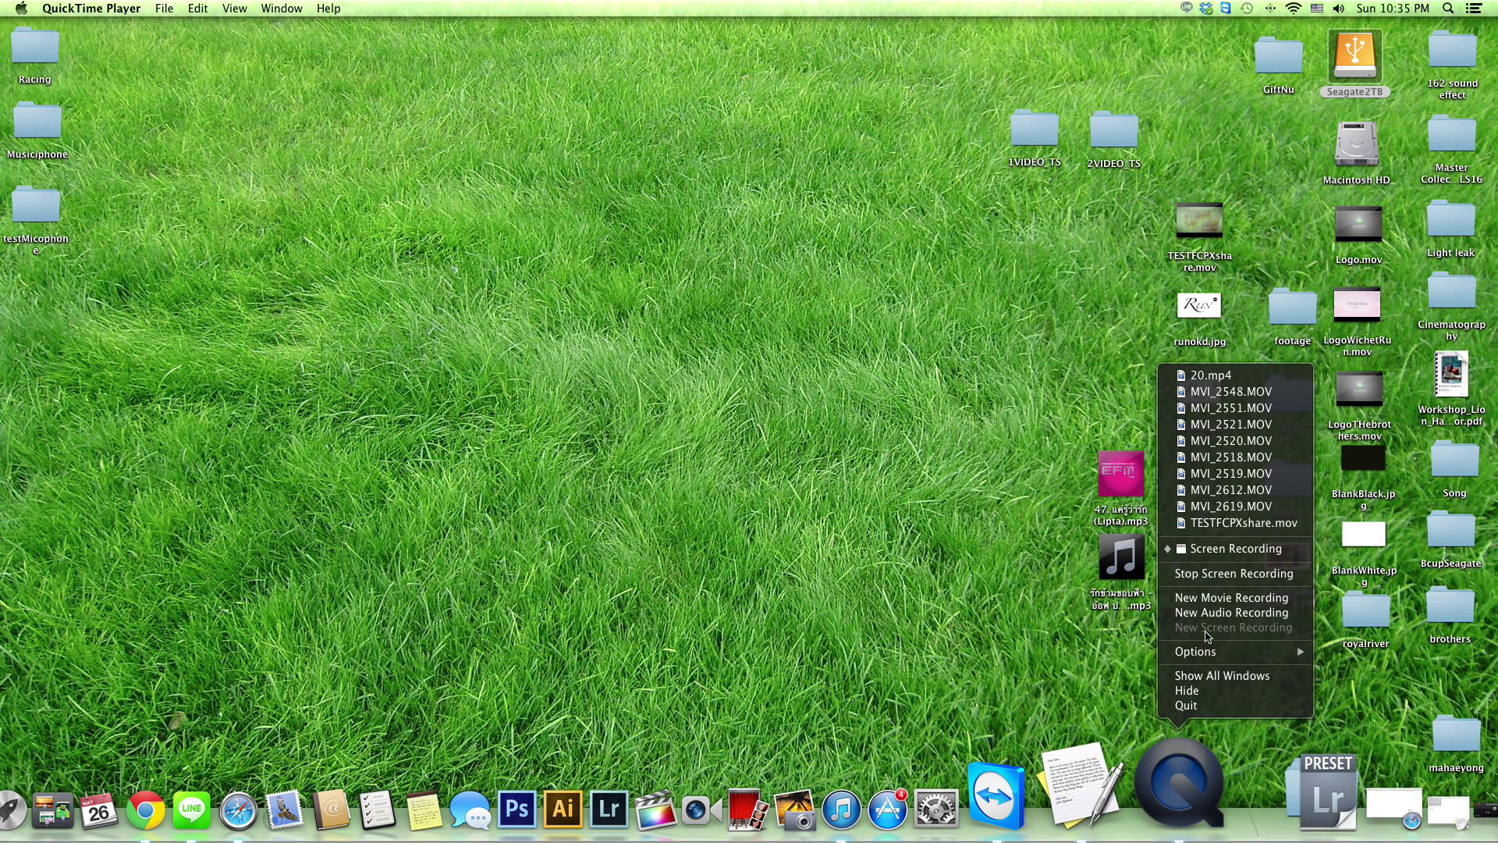
pyautogui.click(1205, 550)
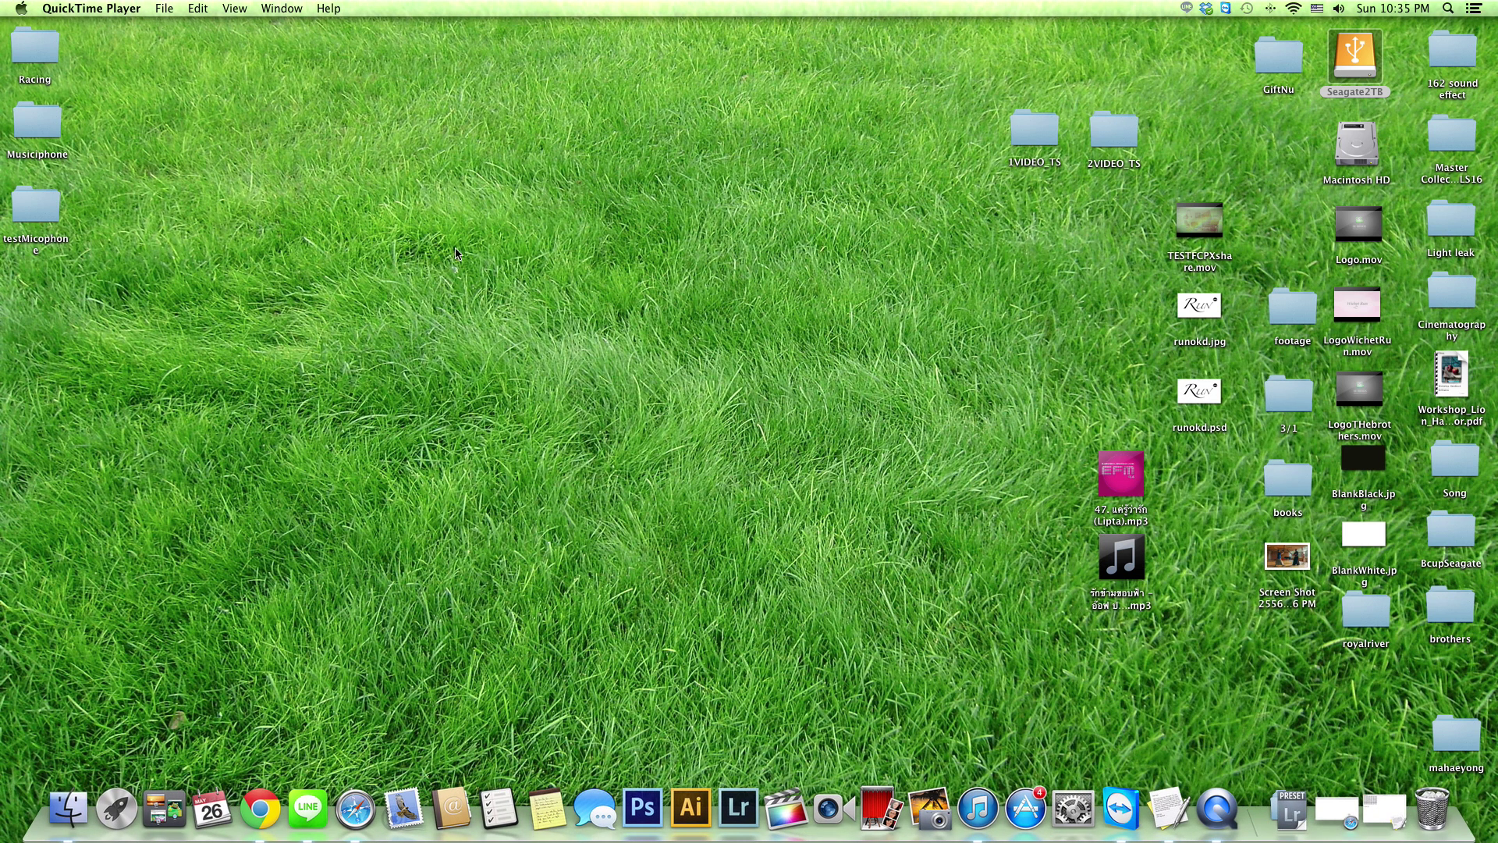